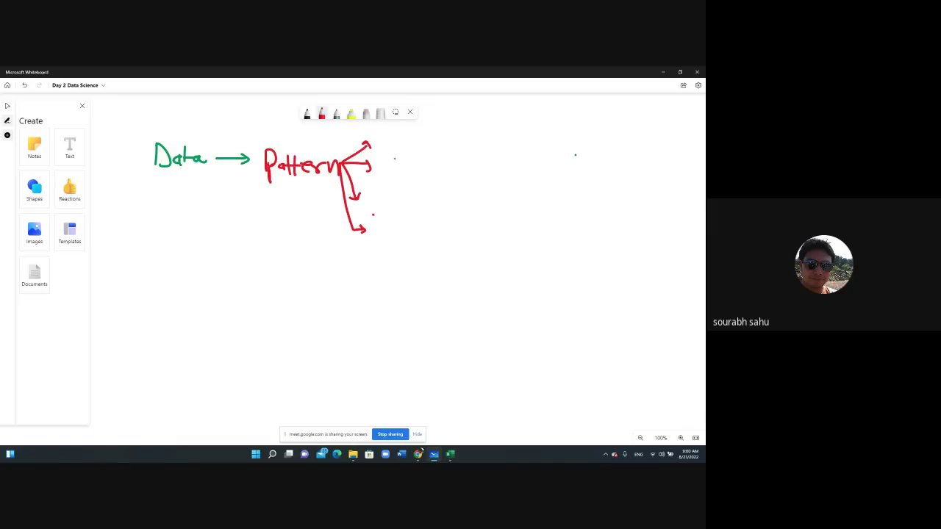
Step: Handwrite "Particular Airlines" in red beside the first arrow branching from "Pattern"
mouse_move(388, 129)
mouse_down()
mouse_move(403, 147)
mouse_move(460, 147)
mouse_up()
mouse_move(461, 141)
mouse_down()
mouse_move(485, 131)
mouse_move(490, 151)
mouse_up()
drag(493, 138, 507, 150)
drag(510, 139, 520, 139)
drag(522, 138, 525, 151)
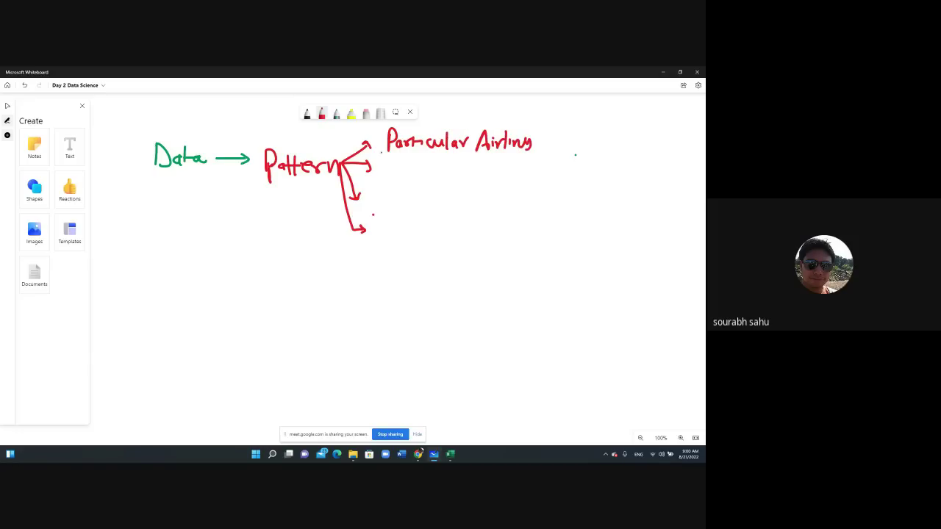
Step: Handwrite "Particular" in red beside the second arrow branching from "Pattern"
mouse_move(384, 164)
mouse_down()
mouse_move(385, 193)
mouse_move(385, 176)
mouse_move(400, 188)
mouse_up()
drag(401, 187, 413, 187)
drag(409, 180, 417, 178)
click(420, 177)
drag(421, 180, 427, 187)
drag(435, 181, 448, 188)
mouse_move(457, 181)
mouse_down()
mouse_move(450, 188)
mouse_move(459, 188)
mouse_up()
mouse_move(462, 178)
mouse_down()
mouse_move(464, 189)
mouse_move(473, 178)
mouse_up()
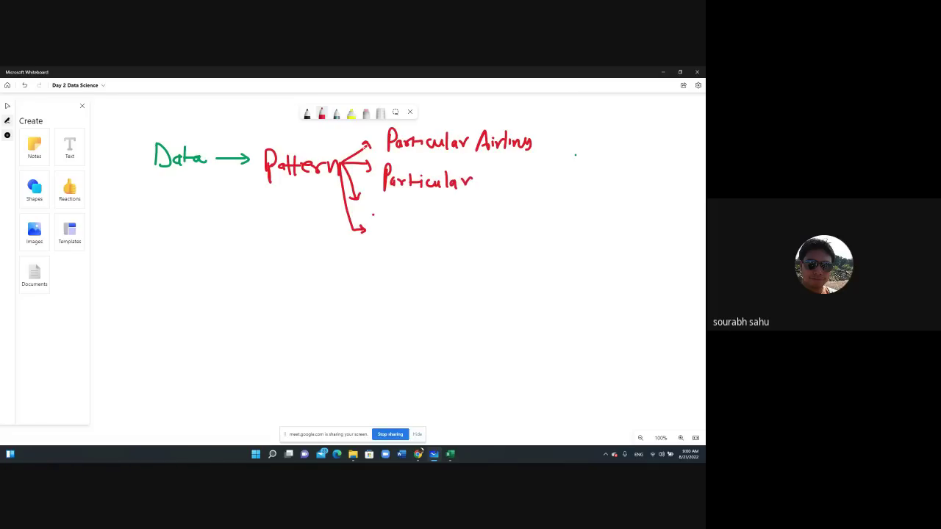
Step: Change the pen colour to green and handwrite "aircraft" after the second "Particular"
click(323, 115)
click(323, 115)
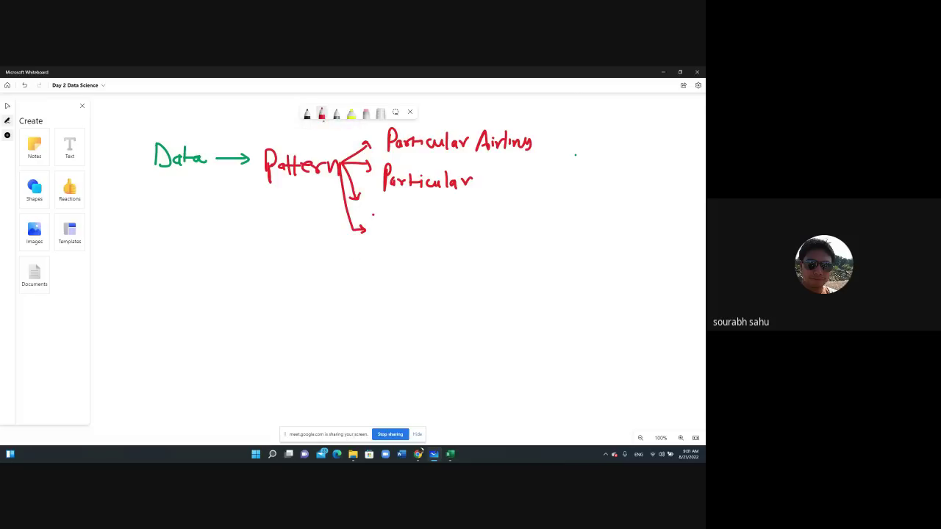
click(322, 116)
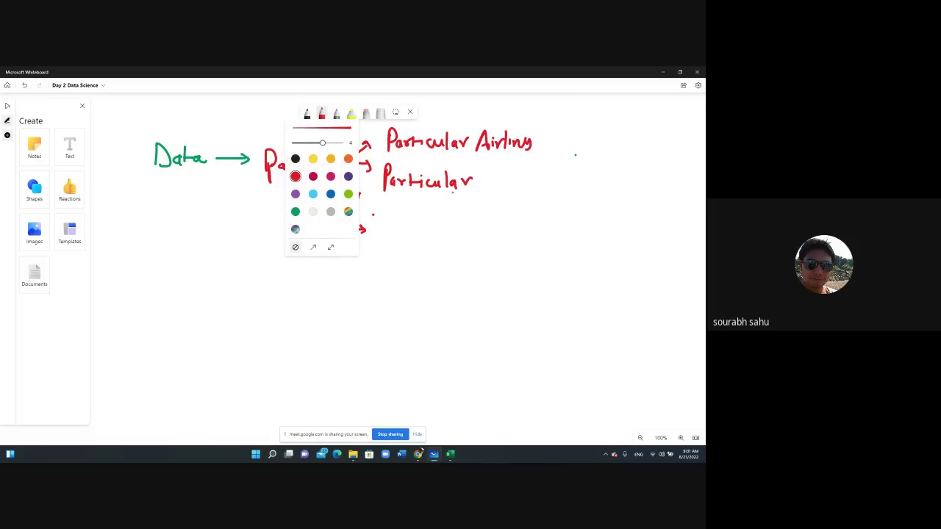
click(295, 211)
drag(495, 177, 497, 187)
mouse_move(501, 180)
mouse_down()
mouse_move(539, 182)
mouse_move(542, 197)
mouse_move(551, 194)
mouse_up()
click(500, 174)
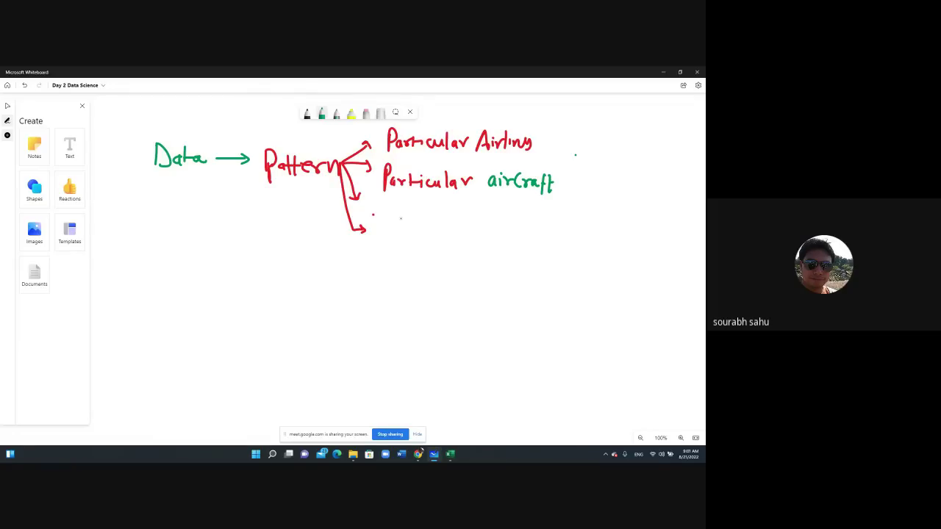
Step: Handwrite "time period" in green beside the third Pattern arrow, with a vertical row of dots beneath it
drag(359, 200, 377, 212)
mouse_move(402, 211)
mouse_down()
mouse_move(425, 222)
mouse_move(511, 219)
mouse_move(519, 204)
mouse_up()
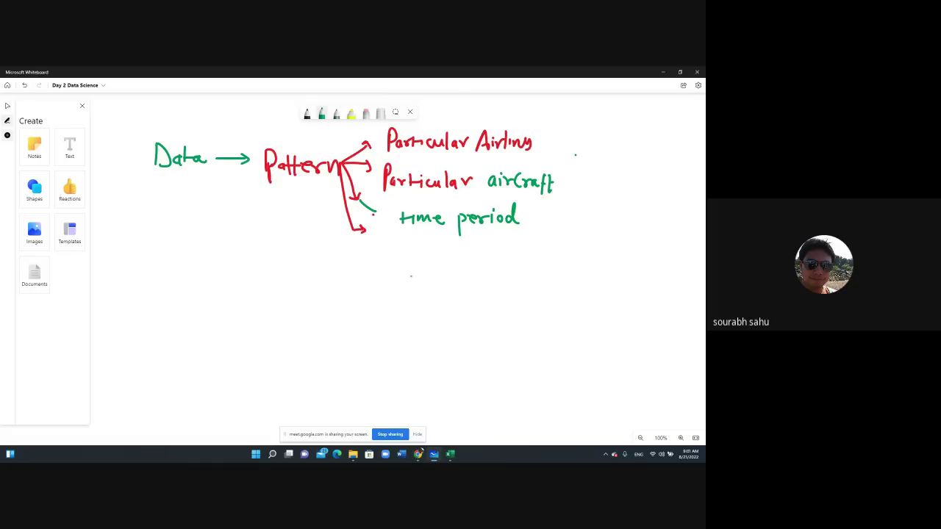
click(405, 274)
Step: Draw a brace around the pattern examples with an arrow leading down, and write "Prediction" at its end
mouse_move(571, 147)
mouse_down()
mouse_move(582, 175)
mouse_move(571, 205)
mouse_move(625, 174)
mouse_move(624, 215)
mouse_move(630, 211)
mouse_up()
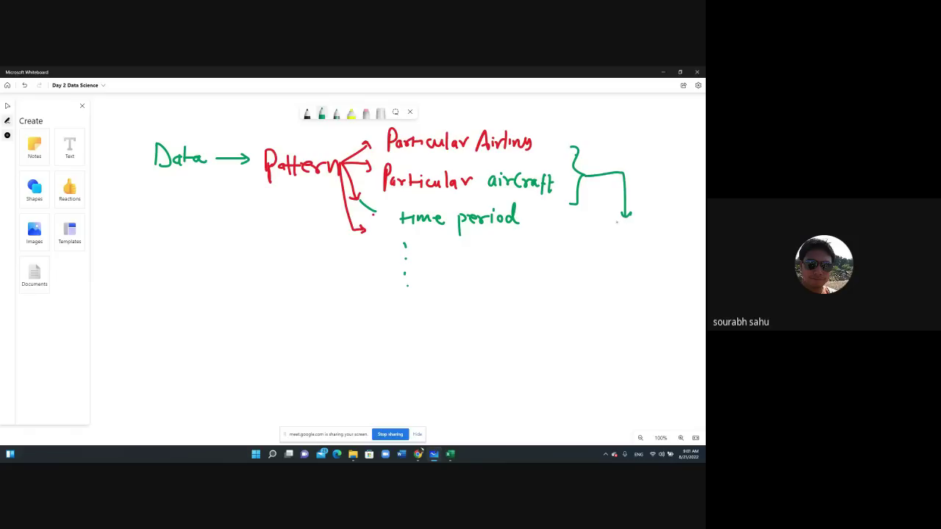
mouse_move(608, 254)
mouse_down()
mouse_move(610, 243)
mouse_move(633, 250)
mouse_up()
drag(640, 247, 688, 249)
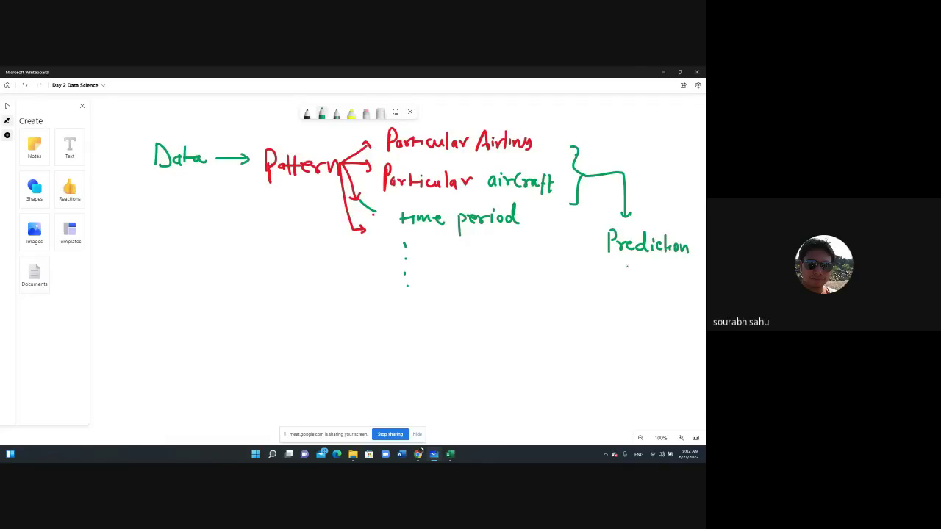
Step: Draw an arrow down from "Prediction" and write "System" below it with a double underline
mouse_move(628, 272)
mouse_down()
mouse_move(628, 312)
mouse_move(639, 312)
mouse_move(594, 330)
mouse_move(610, 352)
mouse_up()
drag(617, 338, 622, 359)
mouse_move(639, 335)
mouse_down()
mouse_move(630, 347)
mouse_move(662, 350)
mouse_up()
mouse_move(663, 340)
mouse_down()
mouse_move(678, 354)
mouse_move(652, 337)
mouse_up()
mouse_move(623, 360)
mouse_down()
mouse_move(682, 358)
mouse_move(660, 364)
mouse_up()
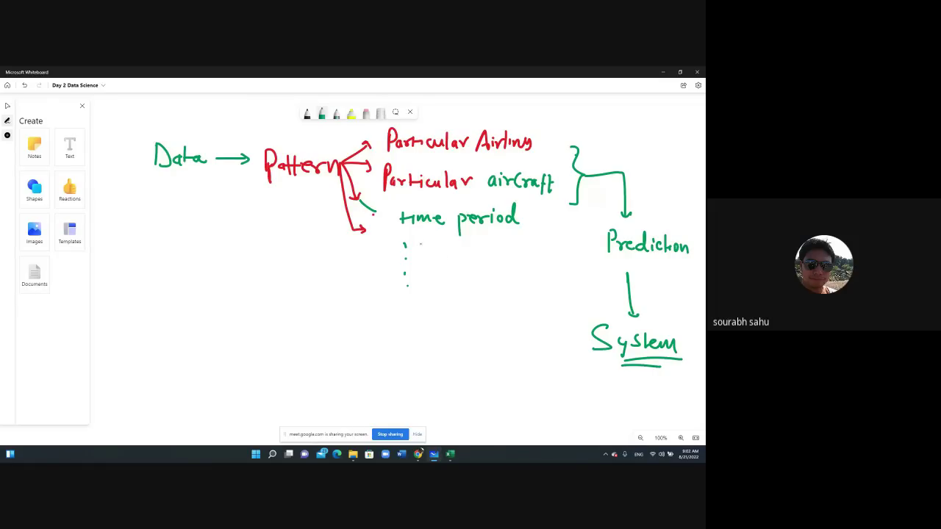
Step: Handwrite the heading "RoadMap" in green on an empty area beyond the existing diagram
click(7, 105)
scroll(502, 332, right, 6)
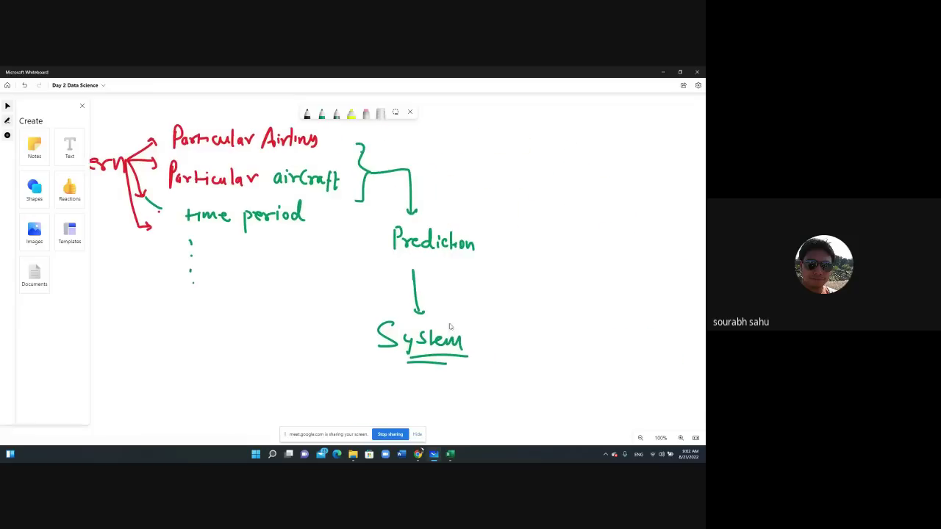
scroll(255, 314, right, 5)
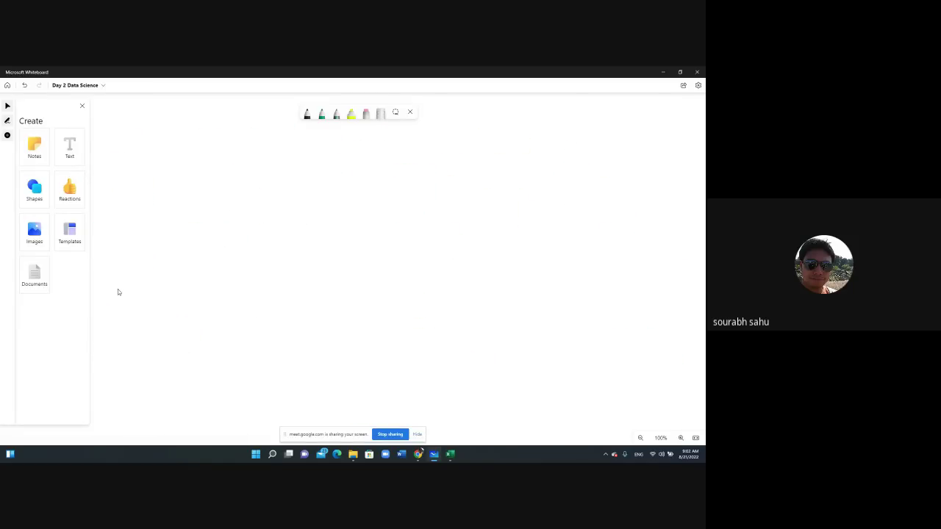
click(322, 115)
mouse_move(147, 150)
mouse_down()
mouse_move(147, 138)
mouse_move(161, 164)
mouse_move(222, 164)
mouse_up()
drag(228, 147, 230, 159)
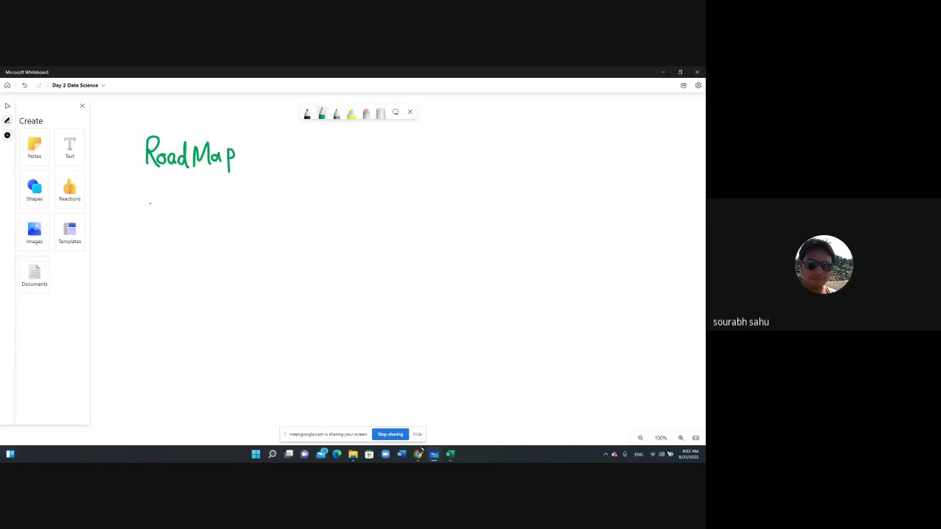
Step: Under the RoadMap heading, write "Get Data" with an arrow leading to "Prepare Data"
mouse_move(156, 206)
mouse_down()
mouse_move(150, 235)
mouse_move(157, 225)
mouse_up()
mouse_move(162, 231)
mouse_down()
mouse_move(175, 236)
mouse_move(182, 223)
mouse_move(188, 239)
mouse_move(298, 223)
mouse_move(298, 235)
mouse_up()
drag(295, 208, 297, 216)
drag(305, 229, 320, 219)
drag(319, 224, 326, 228)
mouse_move(331, 214)
mouse_down()
mouse_move(332, 243)
mouse_move(347, 225)
mouse_up()
mouse_move(352, 225)
mouse_down()
mouse_move(388, 215)
mouse_move(388, 232)
mouse_up()
mouse_move(388, 207)
mouse_down()
mouse_move(390, 230)
mouse_move(407, 229)
mouse_up()
mouse_move(411, 208)
mouse_down()
mouse_move(413, 230)
mouse_move(430, 229)
mouse_up()
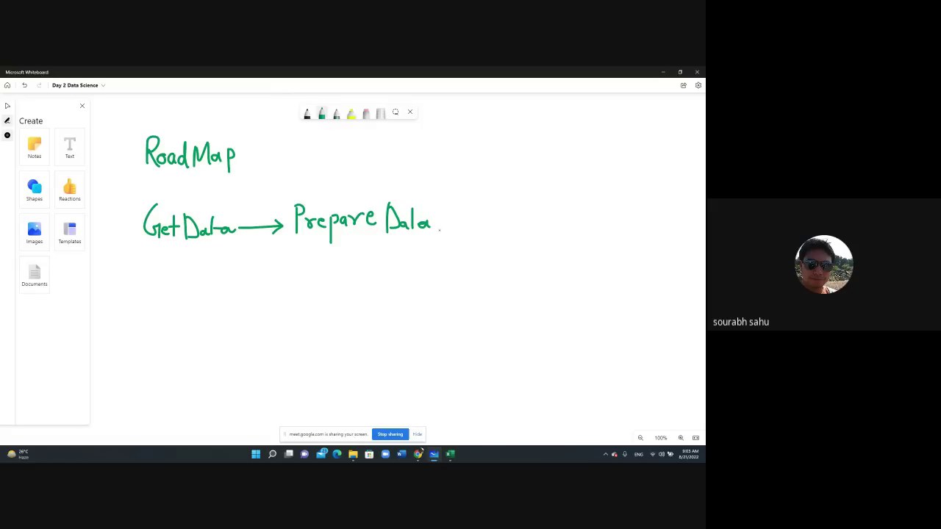
Step: Extend the roadmap with an arrow from "Prepare Data" to the handwritten stage "Feature Selection"
mouse_move(434, 219)
mouse_down()
mouse_move(464, 219)
mouse_move(454, 225)
mouse_up()
drag(483, 200, 488, 198)
mouse_move(458, 208)
mouse_down()
mouse_move(461, 235)
mouse_move(477, 222)
mouse_move(498, 231)
mouse_up()
drag(506, 221, 619, 221)
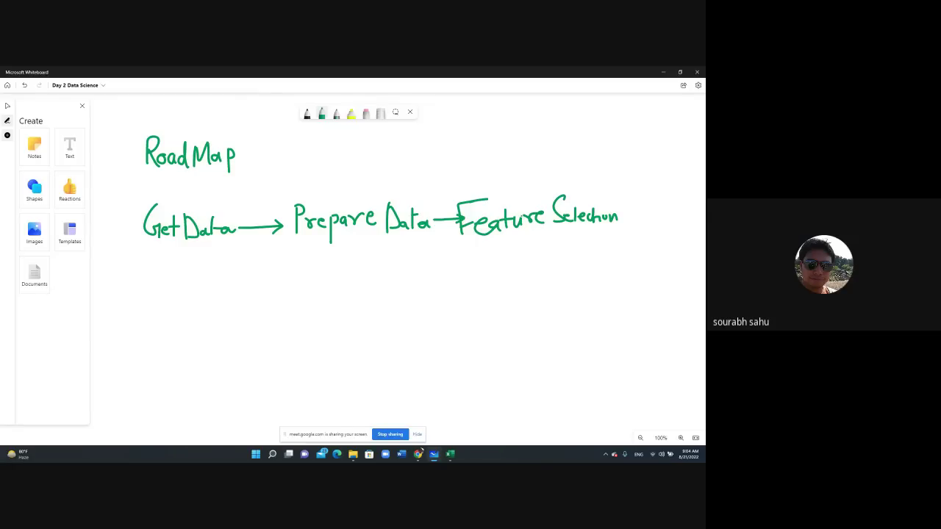
Step: Switch to Excel, decline the Office sign-in in favour of view-only use, and examine the FlightDelayData sheet before returning to the whiteboard
click(450, 454)
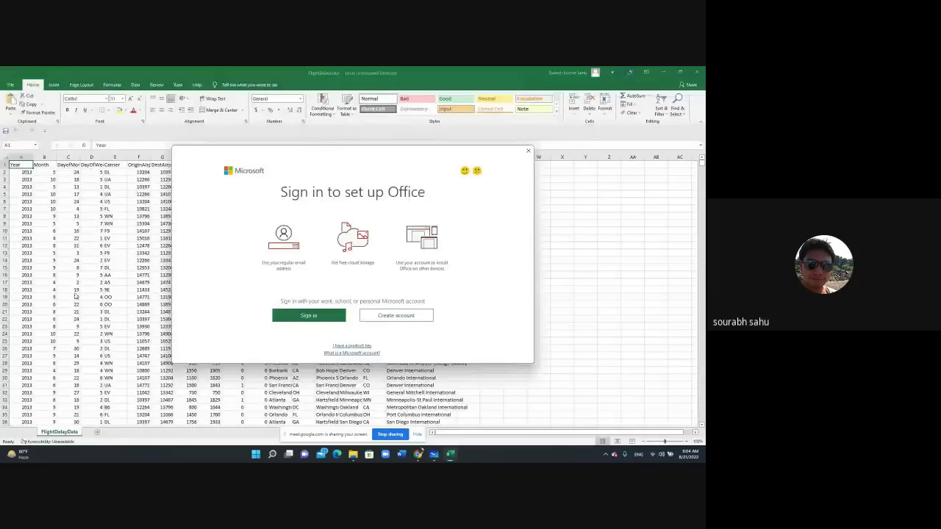
click(527, 152)
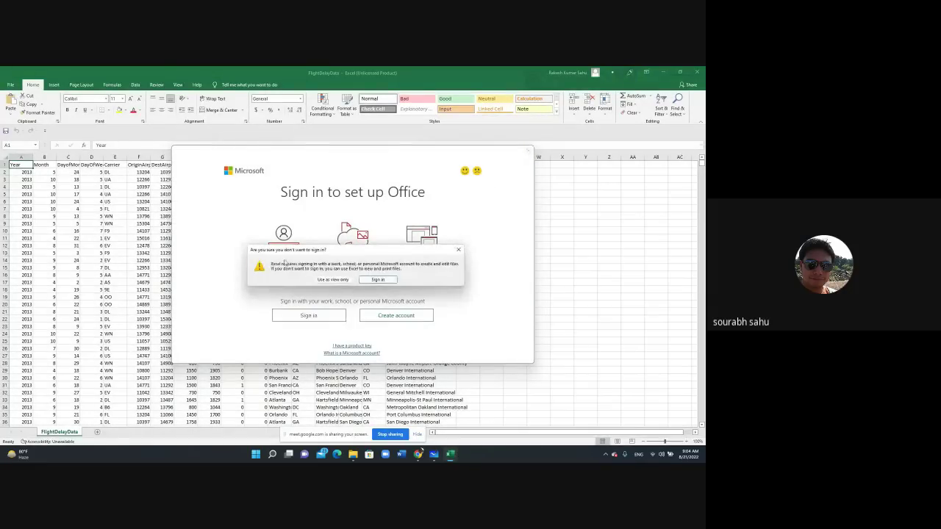
click(333, 280)
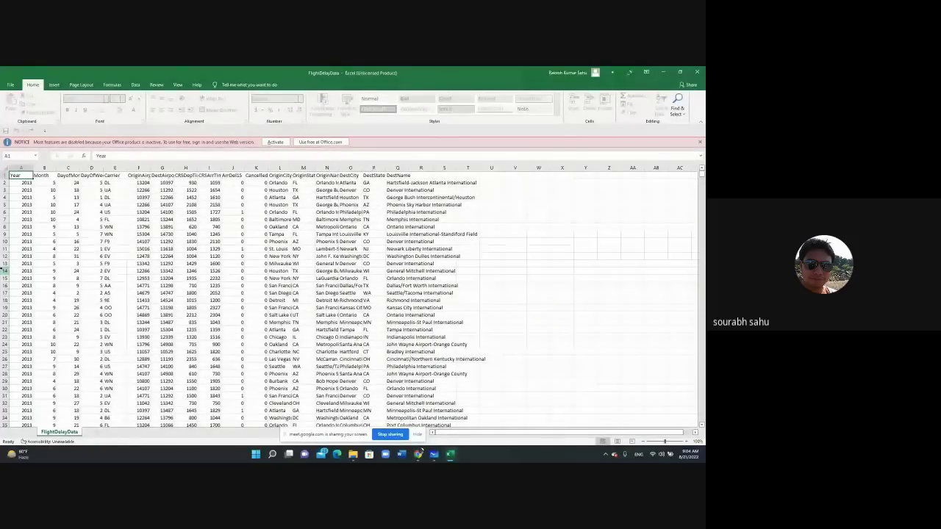
click(663, 72)
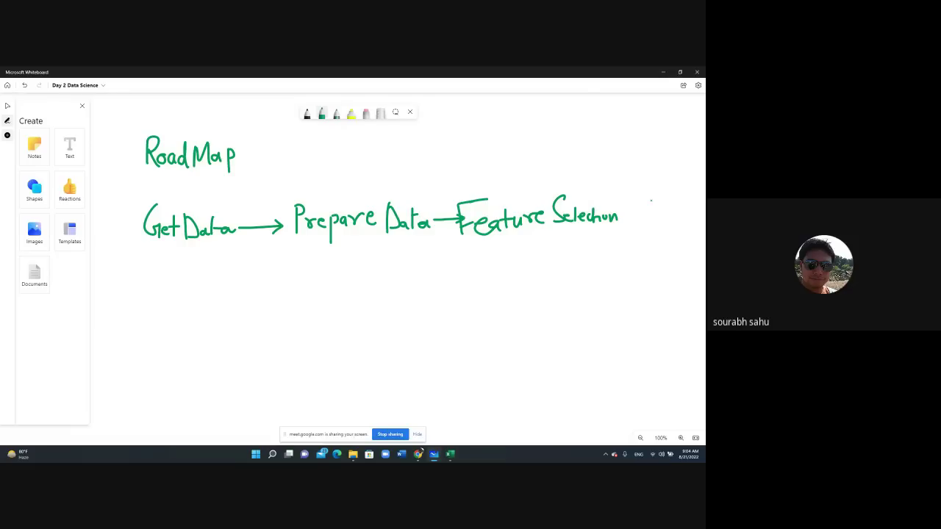
Step: Draw an arrow from "Feature Selection" and write "Algo (ML)" as the next roadmap stage
mouse_move(621, 209)
mouse_down()
mouse_move(655, 205)
mouse_move(657, 220)
mouse_up()
key(ctrl+z)
mouse_move(649, 203)
mouse_down()
mouse_move(650, 213)
mouse_move(669, 208)
mouse_move(675, 229)
mouse_up()
drag(667, 224, 682, 230)
mouse_move(692, 220)
mouse_down()
mouse_move(687, 246)
mouse_move(696, 224)
mouse_move(660, 260)
mouse_move(671, 250)
mouse_move(676, 259)
mouse_up()
click(699, 228)
drag(678, 247, 686, 268)
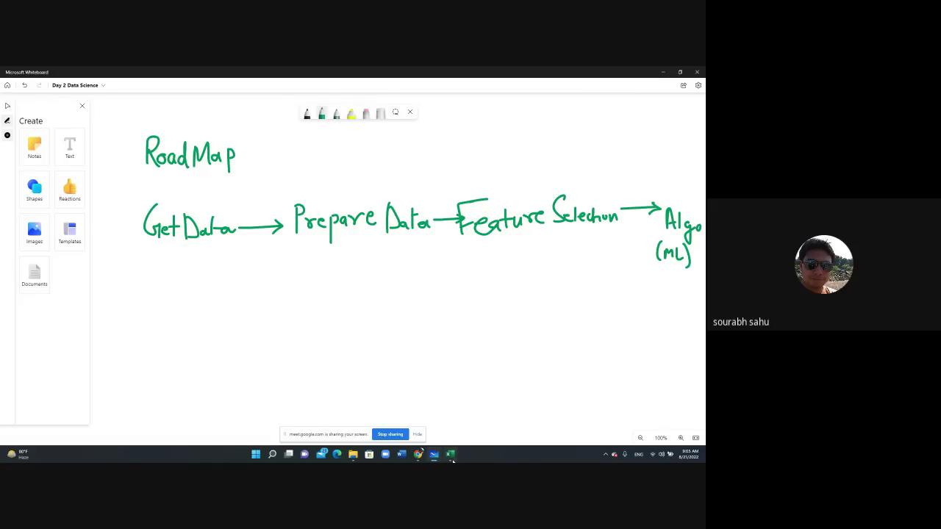
Step: Switch to the FlightDelayData sheet in Excel, examine the ArrDel15 column, and return to the whiteboard
click(451, 455)
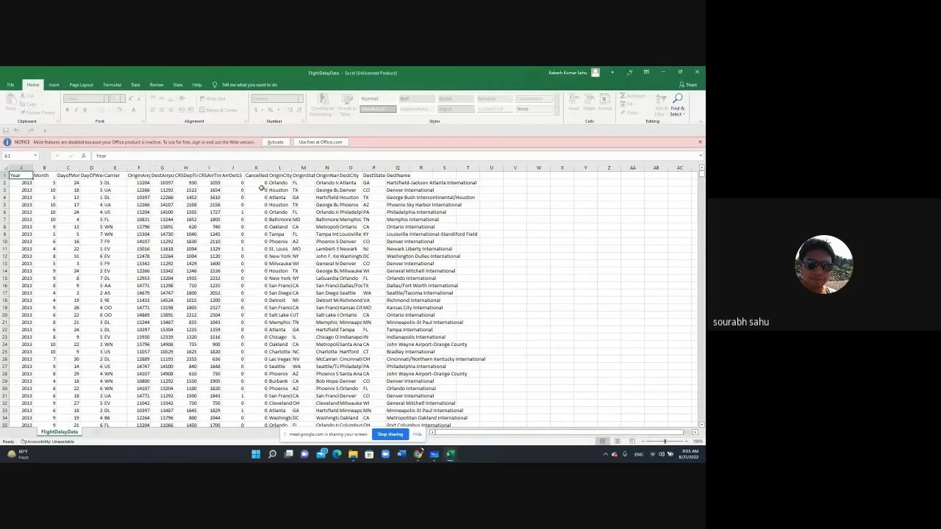
click(76, 168)
click(233, 167)
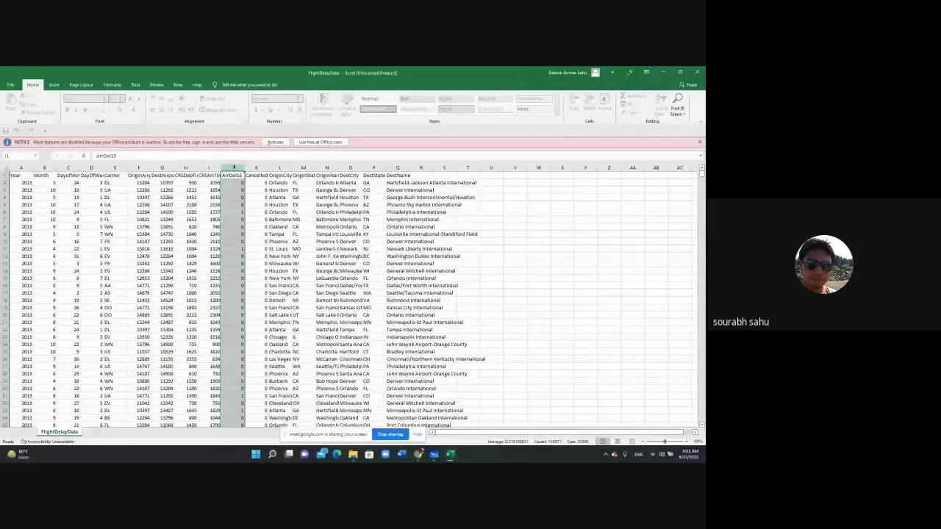
click(663, 73)
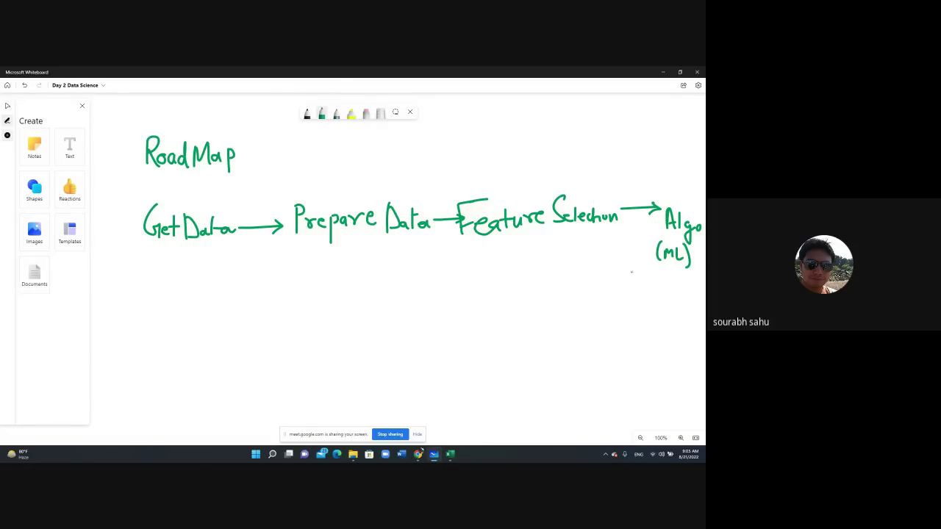
drag(629, 270, 625, 286)
mouse_move(642, 272)
mouse_down()
mouse_move(641, 285)
mouse_move(650, 280)
mouse_up()
click(366, 112)
mouse_move(607, 269)
mouse_down()
mouse_move(652, 282)
mouse_move(620, 275)
mouse_up()
Step: Draw a green arrow down from "Algo (ML)", write "Train Model" below it, and add an outgoing arrow toward the left
click(321, 114)
drag(676, 278, 676, 312)
drag(670, 308, 684, 308)
mouse_move(630, 331)
mouse_down()
mouse_move(659, 326)
mouse_move(640, 349)
mouse_up()
mouse_move(646, 347)
mouse_down()
mouse_move(682, 347)
mouse_move(654, 374)
mouse_move(671, 365)
mouse_up()
drag(683, 357, 696, 376)
drag(630, 358, 613, 360)
drag(621, 353, 622, 363)
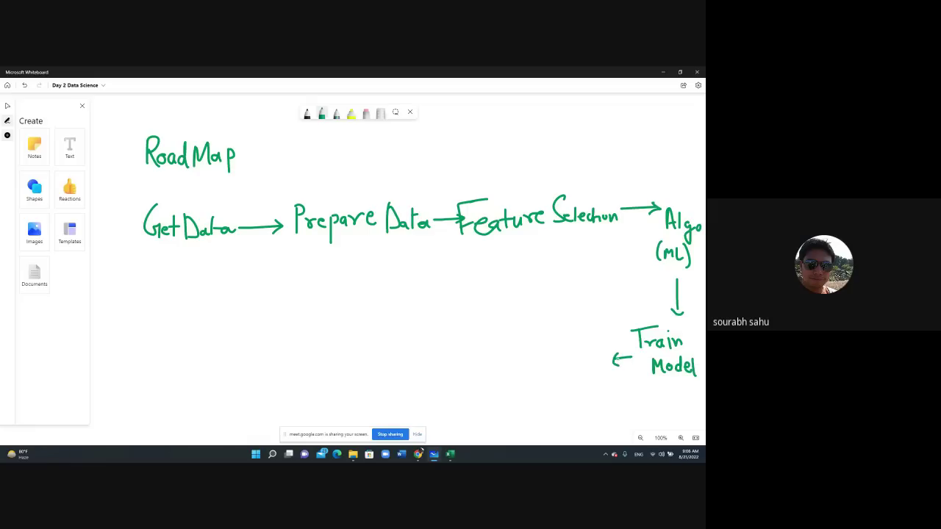
Step: Check the flight delay sheet in Excel and the earlier Pattern-to-System diagram on the whiteboard, ending back at the roadmap
click(450, 454)
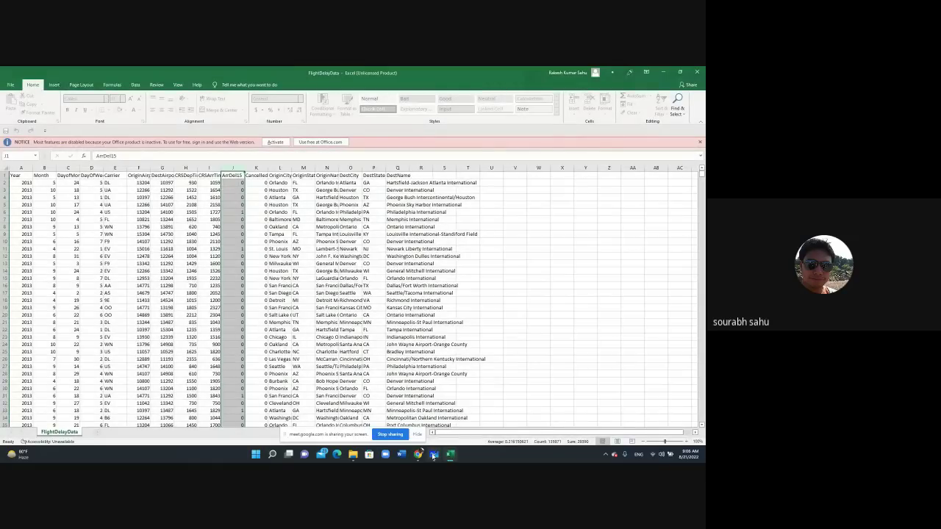
click(433, 454)
click(8, 106)
drag(201, 276, 529, 291)
drag(460, 287, 686, 321)
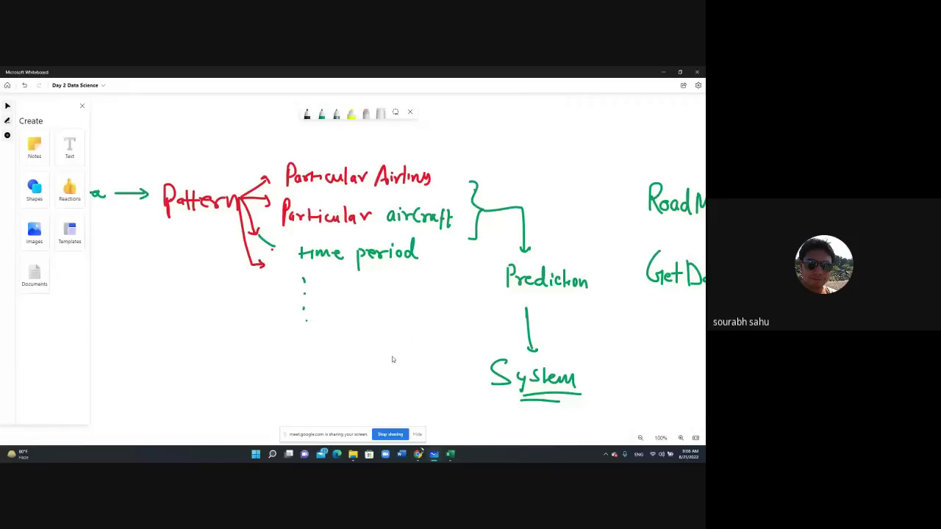
drag(621, 328, 196, 302)
drag(521, 340, 411, 330)
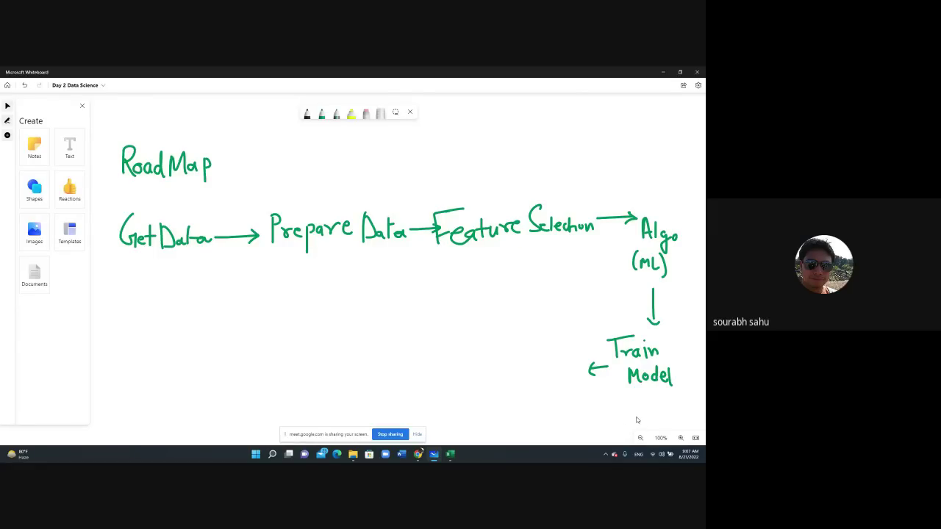
Step: Handwrite "Evaluation" in green at the end of the arrow leading from "Train Model"
click(321, 113)
drag(491, 351, 492, 375)
mouse_move(491, 352)
mouse_down()
mouse_move(503, 352)
mouse_move(505, 375)
mouse_up()
mouse_move(505, 366)
mouse_down()
mouse_move(510, 375)
mouse_move(515, 364)
mouse_up()
drag(522, 368, 523, 377)
mouse_move(527, 354)
mouse_down()
mouse_move(528, 378)
mouse_move(556, 357)
mouse_move(565, 371)
mouse_move(551, 377)
mouse_up()
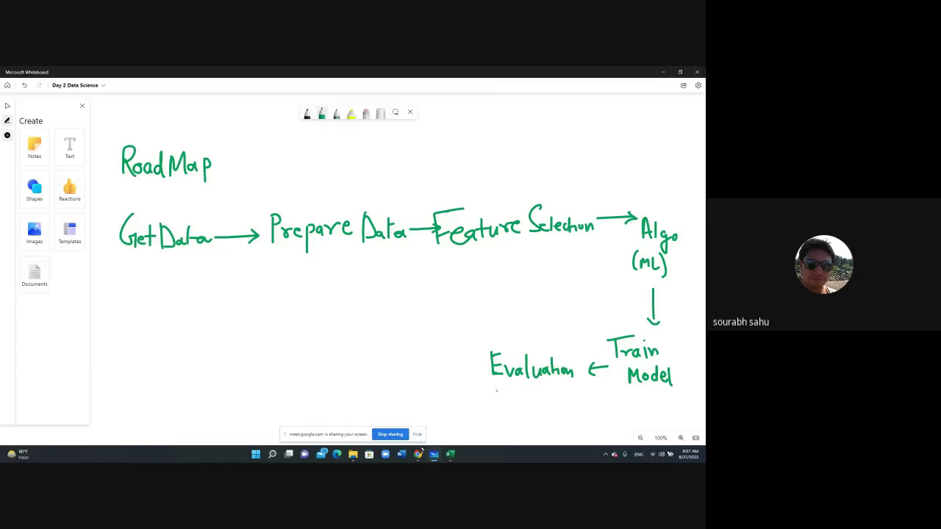
Step: Draw an outgoing arrow left of "Evaluation" and write "Scoring" and "Accuracy" beneath it
drag(479, 364, 458, 366)
drag(467, 360, 468, 373)
mouse_move(505, 392)
mouse_down()
mouse_move(494, 407)
mouse_move(522, 402)
mouse_up()
mouse_move(529, 409)
mouse_down()
mouse_move(548, 409)
mouse_move(545, 422)
mouse_up()
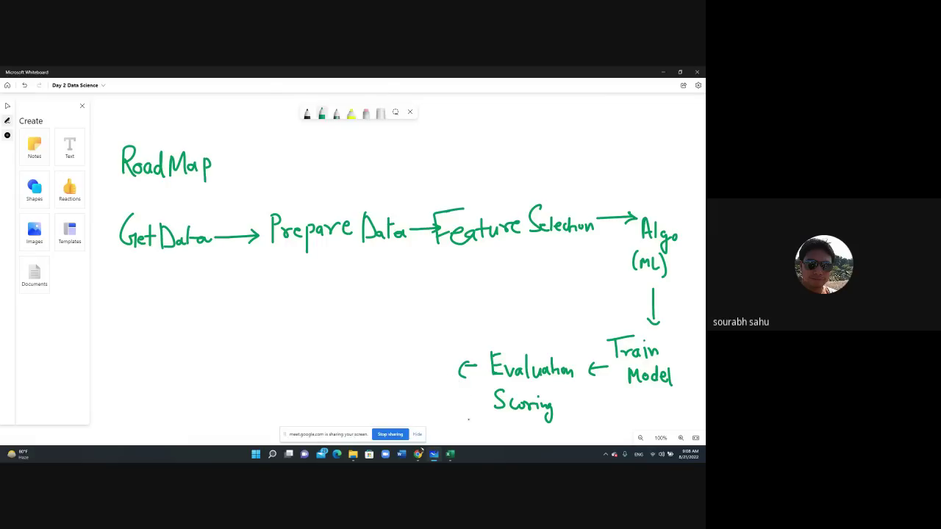
mouse_move(476, 429)
mouse_down()
mouse_move(515, 419)
mouse_move(524, 428)
mouse_up()
drag(530, 423, 531, 439)
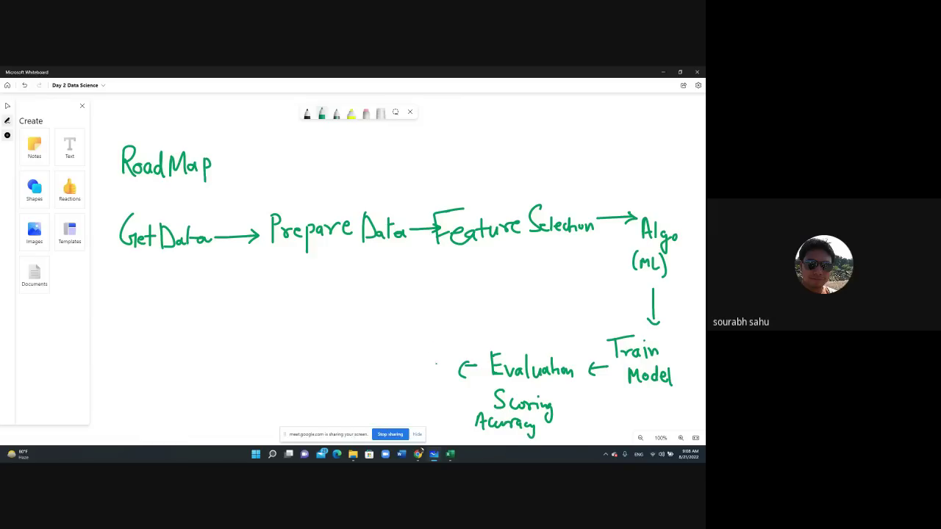
Step: Handwrite "Deployment" as the roadmap stage following the arrow from "Evaluation"
drag(359, 340, 358, 372)
mouse_move(358, 339)
mouse_down()
mouse_move(359, 371)
mouse_move(380, 368)
mouse_up()
mouse_move(382, 357)
mouse_down()
mouse_move(382, 379)
mouse_move(385, 364)
mouse_up()
mouse_move(391, 349)
mouse_down()
mouse_move(392, 369)
mouse_move(400, 368)
mouse_up()
mouse_move(403, 357)
mouse_down()
mouse_move(407, 383)
mouse_move(415, 358)
mouse_move(433, 358)
mouse_move(436, 373)
mouse_up()
drag(431, 361, 446, 360)
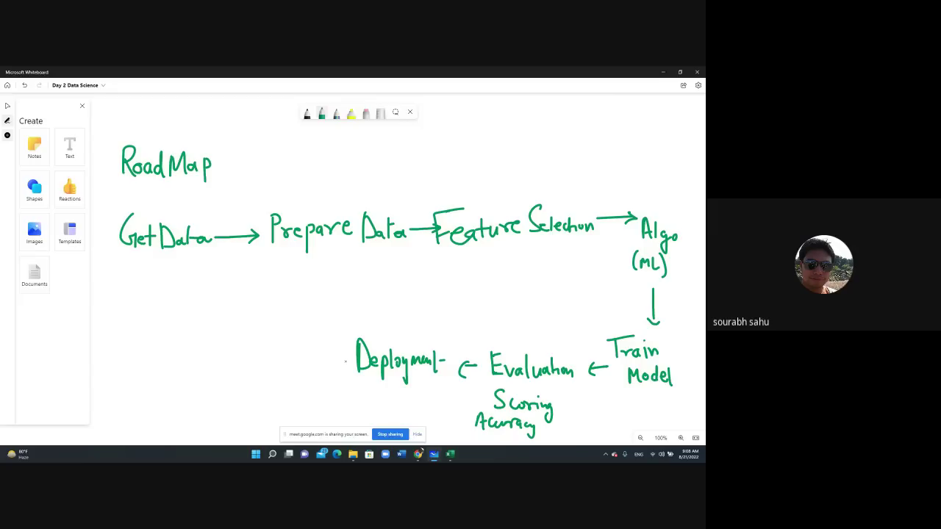
Step: Draw three branches out of "Deployment" and label the uppermost one "Web", finishing it with an arrowhead
mouse_move(313, 350)
mouse_down()
mouse_move(348, 357)
mouse_move(302, 376)
mouse_move(316, 404)
mouse_up()
mouse_move(247, 327)
mouse_down()
mouse_move(250, 348)
mouse_move(264, 332)
mouse_up()
drag(268, 343, 287, 346)
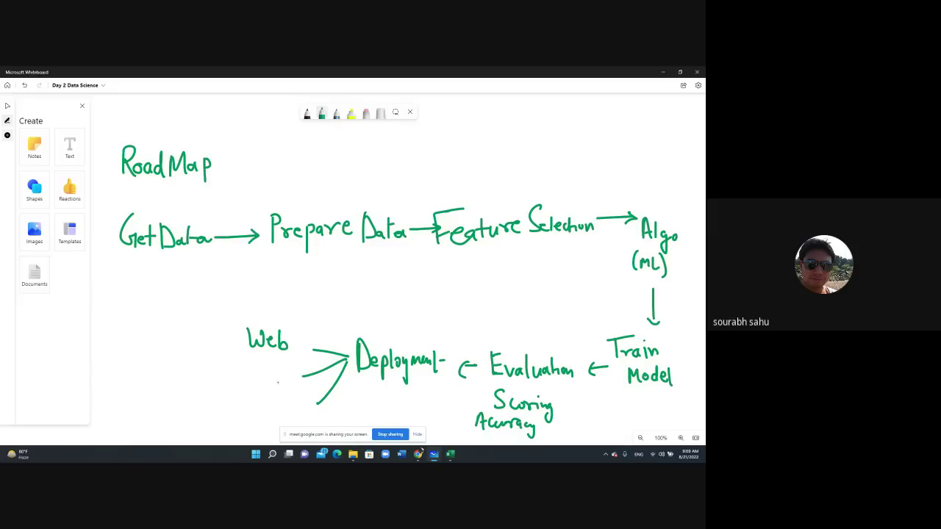
drag(317, 343, 303, 353)
Step: Label the two remaining Deployment branches "Mob App" and "api", and add their arrowheads
mouse_move(225, 379)
mouse_down()
mouse_move(228, 361)
mouse_move(243, 377)
mouse_up()
mouse_move(252, 371)
mouse_down()
mouse_move(279, 388)
mouse_move(291, 376)
mouse_move(315, 408)
mouse_up()
drag(302, 376, 305, 380)
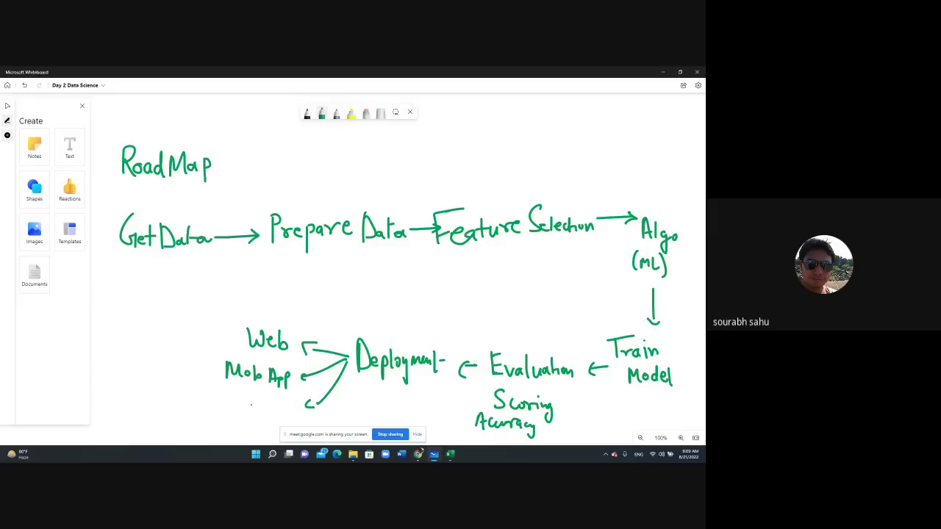
drag(310, 401, 314, 408)
mouse_move(255, 411)
mouse_down()
mouse_move(263, 434)
mouse_move(279, 425)
mouse_up()
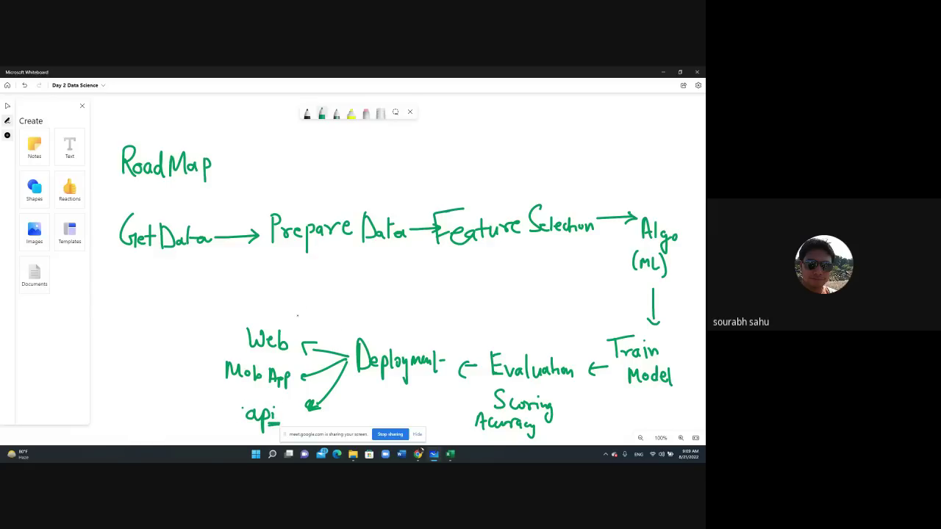
Step: Change the pen colour to red and write an underlined "Inferencing" above "Web"
click(321, 114)
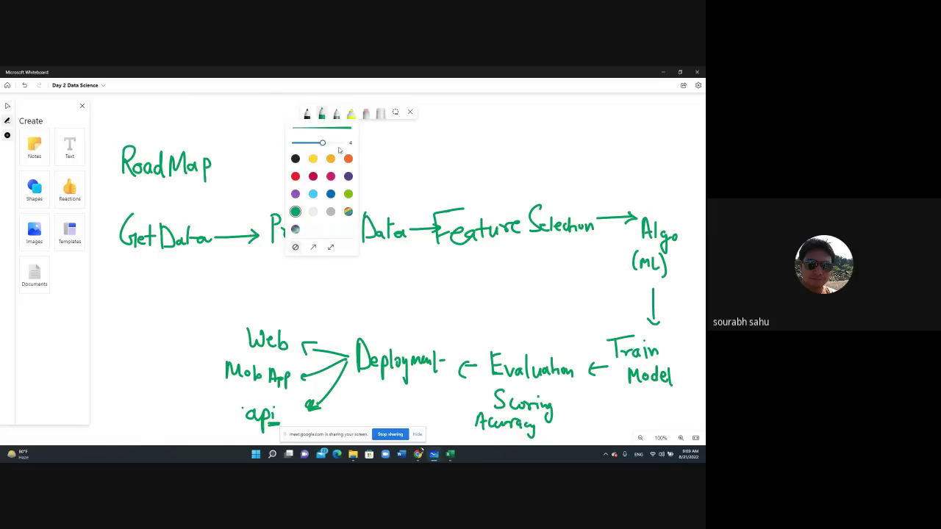
click(295, 177)
mouse_move(222, 326)
mouse_down()
mouse_move(316, 324)
mouse_move(243, 318)
mouse_move(317, 313)
mouse_move(312, 332)
mouse_up()
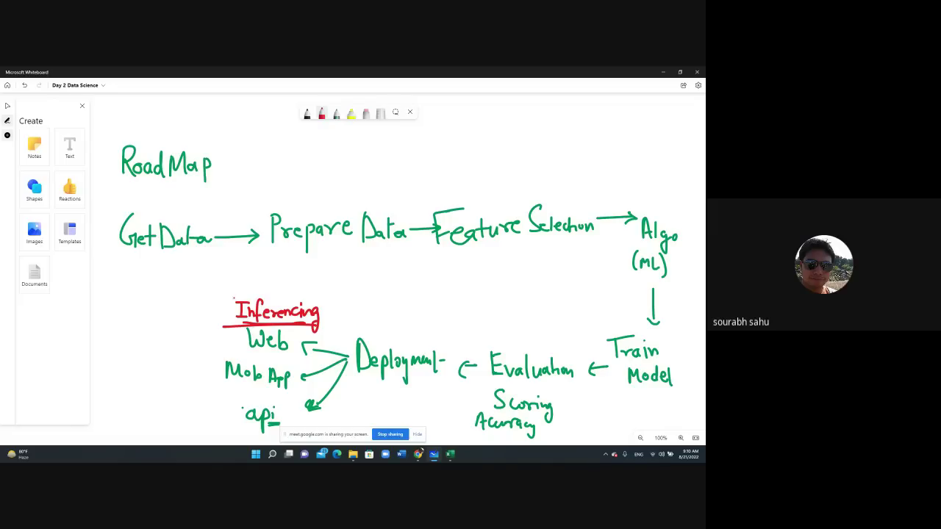
Step: Switch to the black pen and write an underlined "local Computer" in the space beside "Inferencing"
click(306, 116)
mouse_move(119, 299)
mouse_down()
mouse_move(139, 311)
mouse_move(139, 303)
mouse_move(182, 294)
mouse_move(113, 318)
mouse_up()
drag(108, 278, 145, 292)
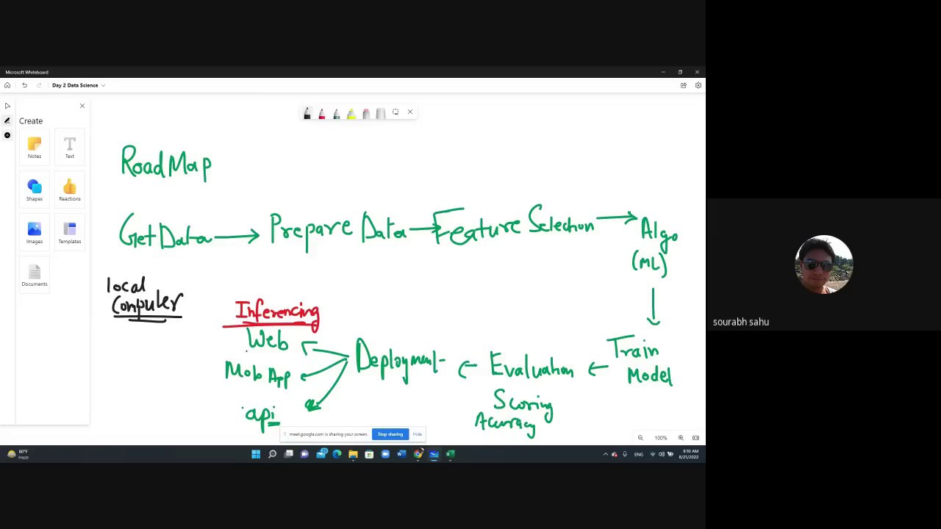
Step: Double-underline "Model" under "Train", and add a circled 1 beside "Computer" with a circled 2 beneath it
drag(646, 396, 659, 399)
mouse_move(98, 297)
mouse_down()
mouse_move(92, 311)
mouse_move(109, 300)
mouse_up()
mouse_move(99, 337)
mouse_down()
mouse_move(108, 346)
mouse_move(107, 332)
mouse_up()
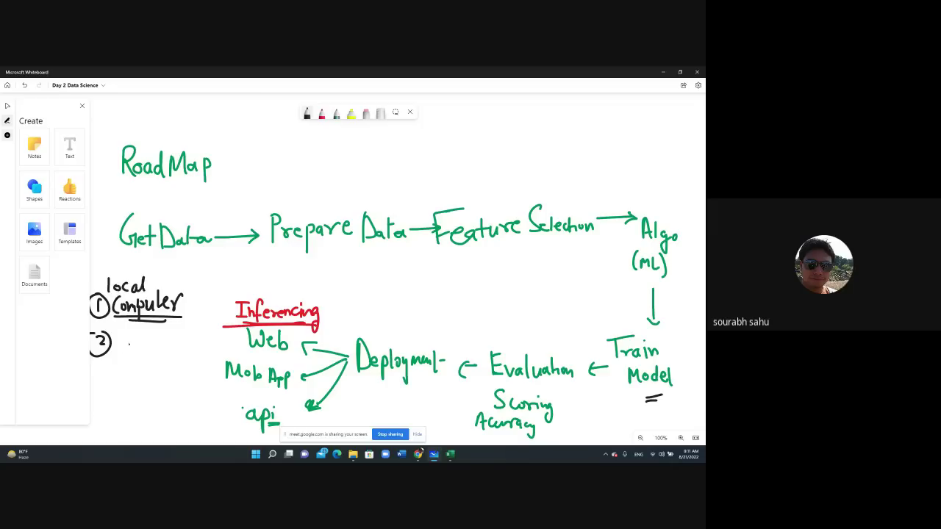
Step: Write an underlined "Cloud" as the entry for the circled 2
drag(131, 348, 131, 365)
mouse_move(137, 346)
mouse_down()
mouse_move(138, 365)
mouse_move(145, 356)
mouse_up()
drag(151, 354, 174, 365)
drag(147, 372, 174, 375)
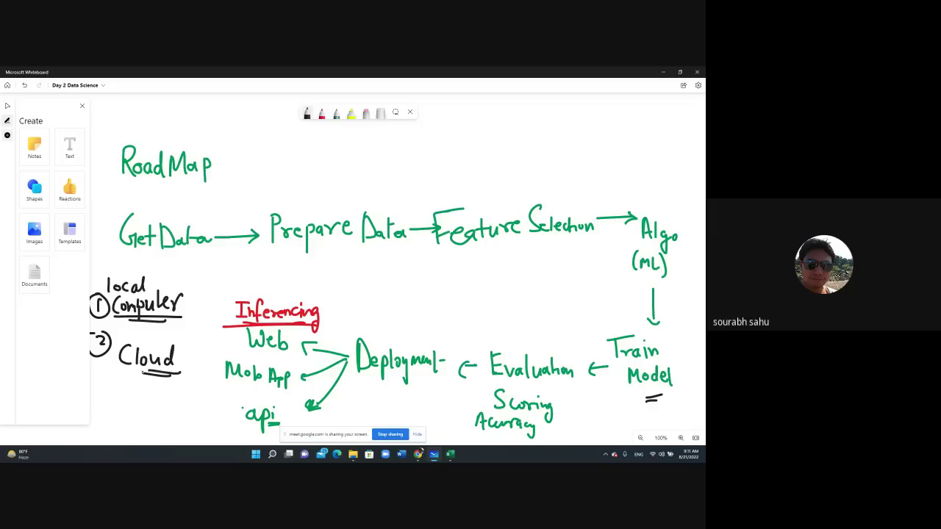
Step: Write "Pay per use" beneath the underlined "Cloud"
drag(108, 390, 110, 409)
drag(110, 384, 156, 412)
mouse_move(155, 392)
mouse_down()
mouse_move(180, 402)
mouse_move(155, 431)
mouse_up()
mouse_move(161, 421)
mouse_down()
mouse_move(156, 431)
mouse_move(174, 429)
mouse_up()
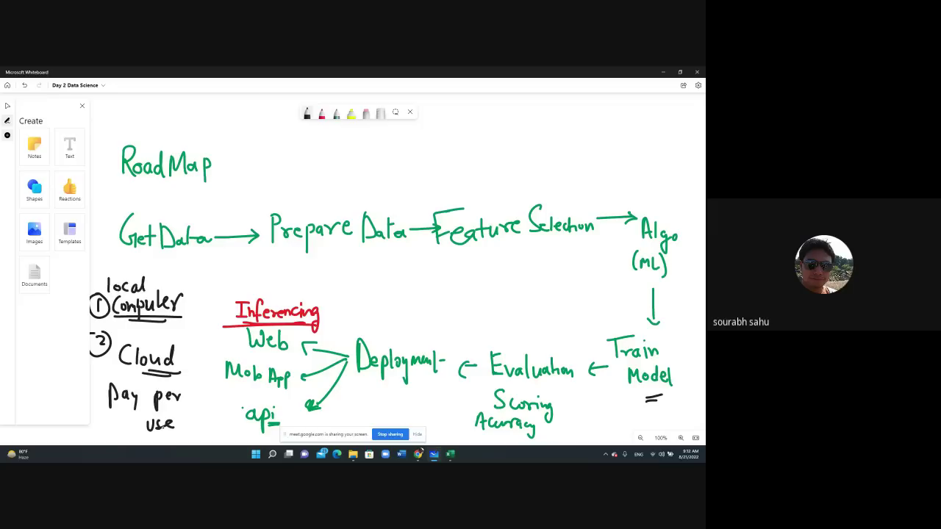
Step: Write the heading "Cloud" in black on an empty area of the whiteboard beyond the roadmap
click(8, 106)
mouse_move(476, 297)
mouse_down()
mouse_move(245, 294)
mouse_move(415, 290)
mouse_move(114, 278)
mouse_up()
click(307, 114)
drag(170, 173, 166, 199)
mouse_move(177, 170)
mouse_down()
mouse_move(179, 201)
mouse_move(186, 189)
mouse_move(218, 199)
mouse_up()
Step: Write "Pay per use" under the new "Cloud" heading and draw a dash below it
drag(156, 234, 154, 255)
drag(154, 228, 157, 239)
drag(172, 245, 175, 251)
mouse_move(176, 240)
mouse_down()
mouse_move(179, 265)
mouse_move(203, 269)
mouse_move(202, 254)
mouse_up()
mouse_move(208, 247)
mouse_down()
mouse_move(218, 251)
mouse_move(228, 237)
mouse_up()
drag(171, 280, 180, 279)
mouse_move(188, 283)
mouse_down()
mouse_move(182, 292)
mouse_move(200, 290)
mouse_up()
drag(145, 316, 126, 316)
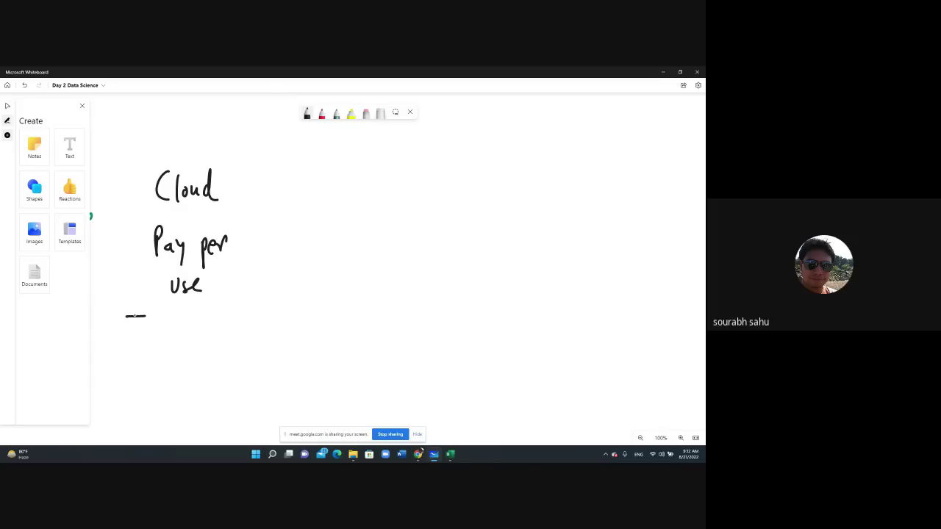
Step: Set the second pen to green and write "Resource" beside the dash, branching to "Computers" and "Services"
click(323, 116)
click(322, 116)
click(295, 212)
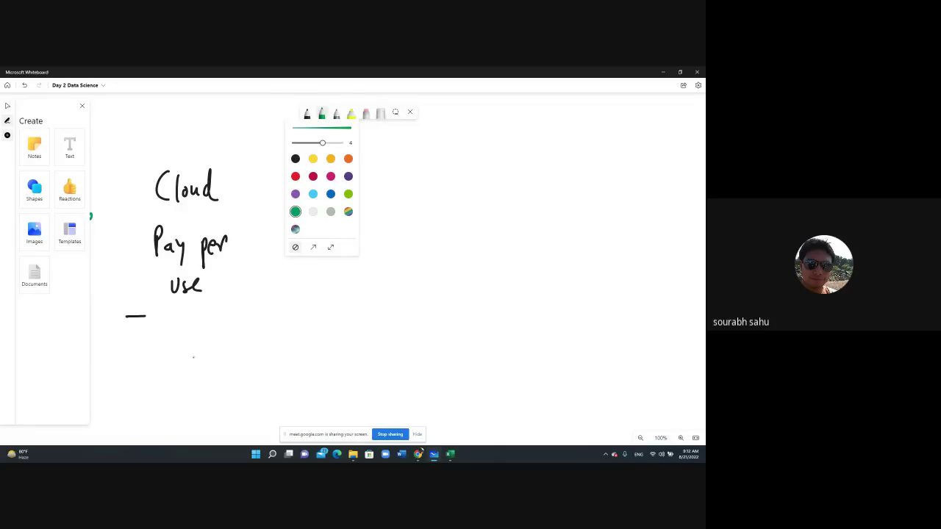
mouse_move(172, 319)
mouse_down()
mouse_move(174, 341)
mouse_move(189, 342)
mouse_move(266, 321)
mouse_move(316, 320)
mouse_move(327, 307)
mouse_move(347, 317)
mouse_up()
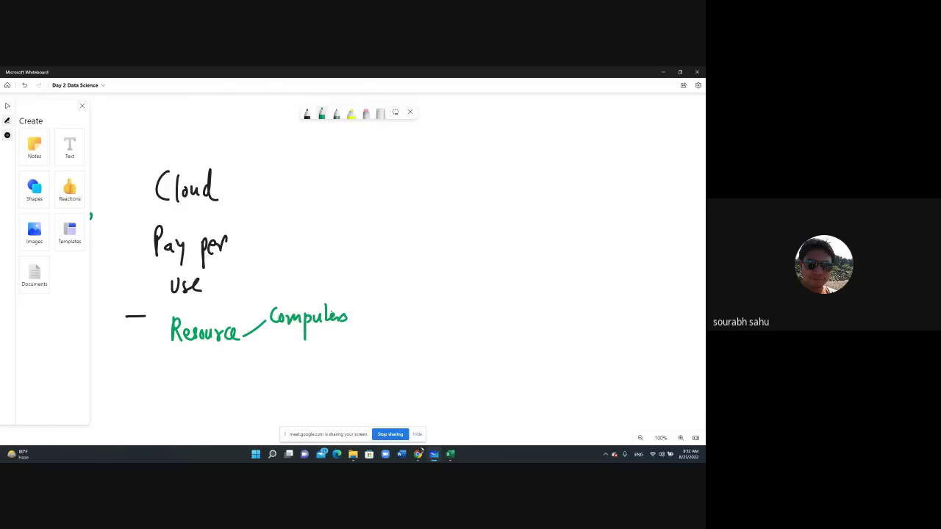
mouse_move(242, 341)
mouse_down()
mouse_move(293, 360)
mouse_move(344, 356)
mouse_up()
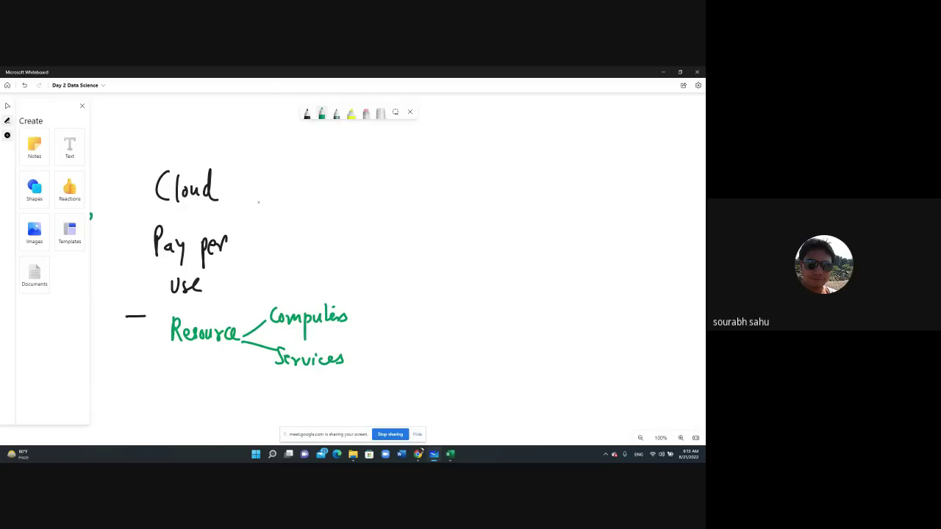
Step: Draw three branches from the "Cloud" heading and label the upper two "AWS" and "AZURE"
drag(237, 202, 309, 177)
drag(235, 201, 311, 208)
drag(240, 203, 332, 255)
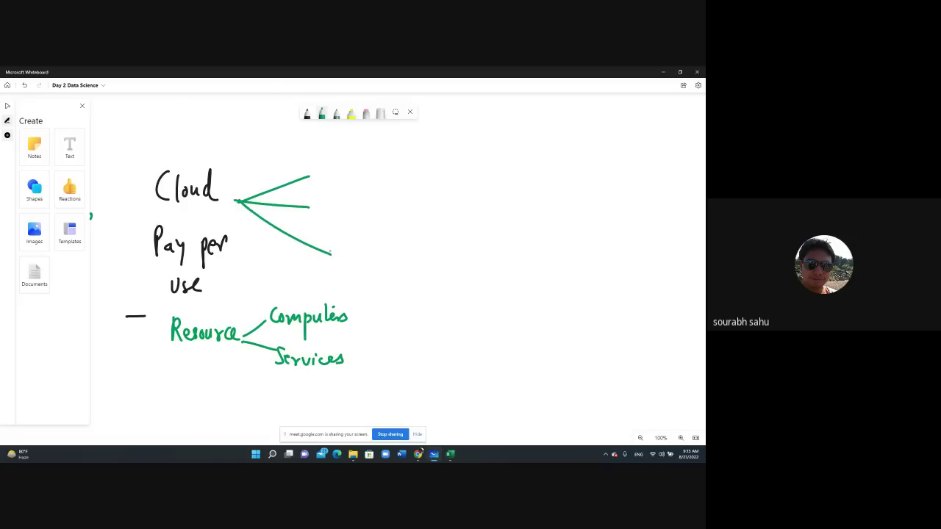
mouse_move(340, 151)
mouse_down()
mouse_move(335, 177)
mouse_move(353, 177)
mouse_move(370, 152)
mouse_move(372, 175)
mouse_move(335, 222)
mouse_move(364, 201)
mouse_move(366, 219)
mouse_up()
mouse_move(369, 203)
mouse_down()
mouse_move(376, 220)
mouse_move(385, 203)
mouse_move(386, 220)
mouse_up()
drag(387, 205, 395, 219)
mouse_move(398, 206)
mouse_down()
mouse_move(398, 222)
mouse_move(408, 205)
mouse_up()
drag(400, 213, 409, 221)
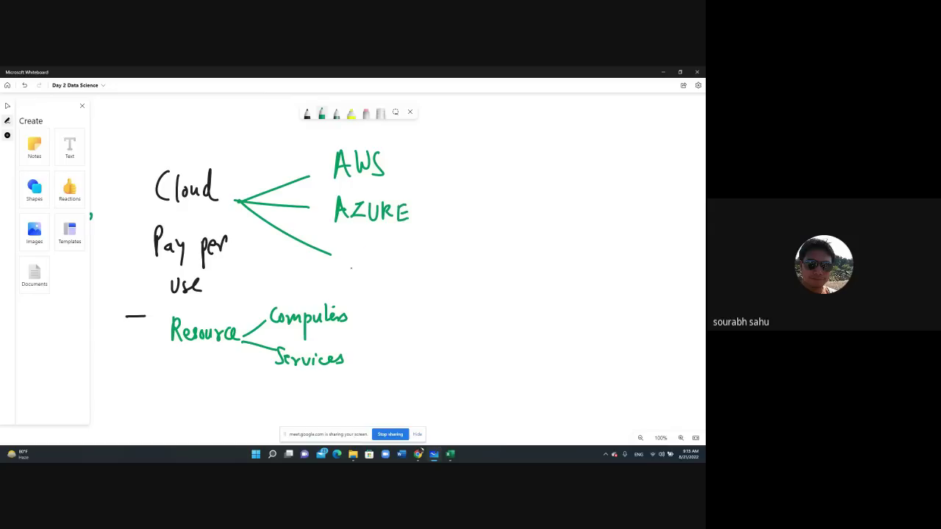
Step: Label the lowest Cloud branch "GCP - google"
mouse_move(348, 251)
mouse_down()
mouse_move(342, 276)
mouse_move(350, 265)
mouse_move(355, 279)
mouse_up()
drag(356, 254, 373, 282)
mouse_move(373, 259)
mouse_down()
mouse_move(374, 269)
mouse_move(402, 271)
mouse_move(401, 299)
mouse_up()
drag(424, 268, 433, 270)
mouse_move(441, 269)
mouse_down()
mouse_move(439, 297)
mouse_move(464, 279)
mouse_up()
Step: Add the provider names "MS" after "AZURE" and "amazon" after "AWS", each joined by a dash
drag(416, 214, 450, 219)
drag(462, 206, 454, 219)
mouse_move(390, 166)
mouse_down()
mouse_move(428, 170)
mouse_move(438, 158)
mouse_move(444, 169)
mouse_up()
drag(450, 157, 485, 168)
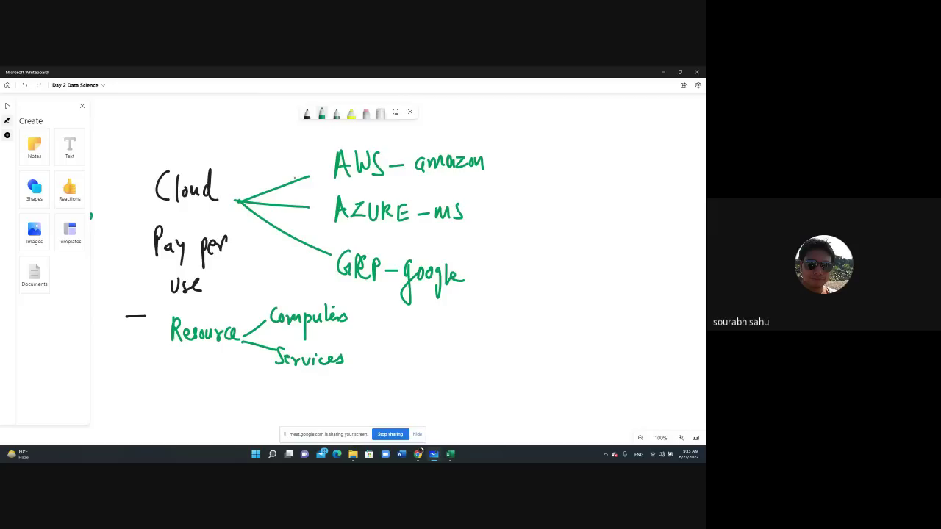
Step: Draw an arrow from "MS" in green and write "AZURE ML" at its end
click(307, 114)
click(322, 115)
drag(468, 216, 491, 214)
mouse_move(513, 217)
mouse_down()
mouse_move(517, 192)
mouse_move(524, 215)
mouse_up()
drag(514, 207, 538, 214)
drag(542, 199, 552, 198)
mouse_move(554, 194)
mouse_down()
mouse_move(554, 213)
mouse_move(563, 213)
mouse_up()
mouse_move(567, 195)
mouse_down()
mouse_move(567, 213)
mouse_move(577, 196)
mouse_up()
mouse_move(567, 204)
mouse_down()
mouse_move(578, 214)
mouse_move(591, 194)
mouse_move(603, 213)
mouse_up()
mouse_move(610, 195)
mouse_down()
mouse_move(610, 213)
mouse_move(620, 213)
mouse_up()
Step: Write "studio/services" beneath "AZURE ML"
drag(525, 230, 519, 247)
drag(535, 228, 537, 247)
mouse_move(531, 237)
mouse_down()
mouse_move(554, 244)
mouse_move(563, 221)
mouse_up()
mouse_move(567, 234)
mouse_down()
mouse_move(568, 244)
mouse_move(586, 244)
mouse_move(582, 256)
mouse_up()
mouse_move(604, 233)
mouse_down()
mouse_move(597, 248)
mouse_move(610, 240)
mouse_up()
mouse_move(611, 248)
mouse_down()
mouse_move(631, 236)
mouse_move(647, 251)
mouse_up()
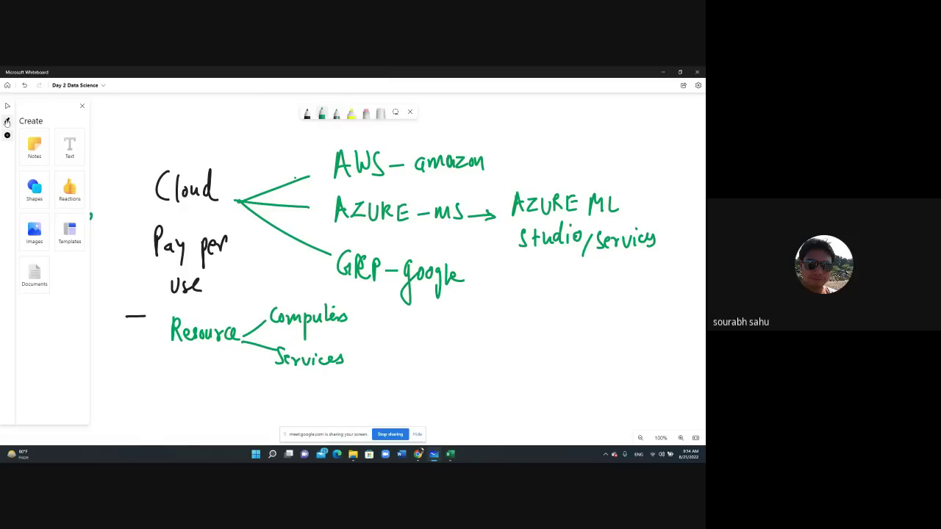
Step: Switch to Chrome and open the Microsoft Azure website in a new tab
mouse_move(418, 454)
click(377, 416)
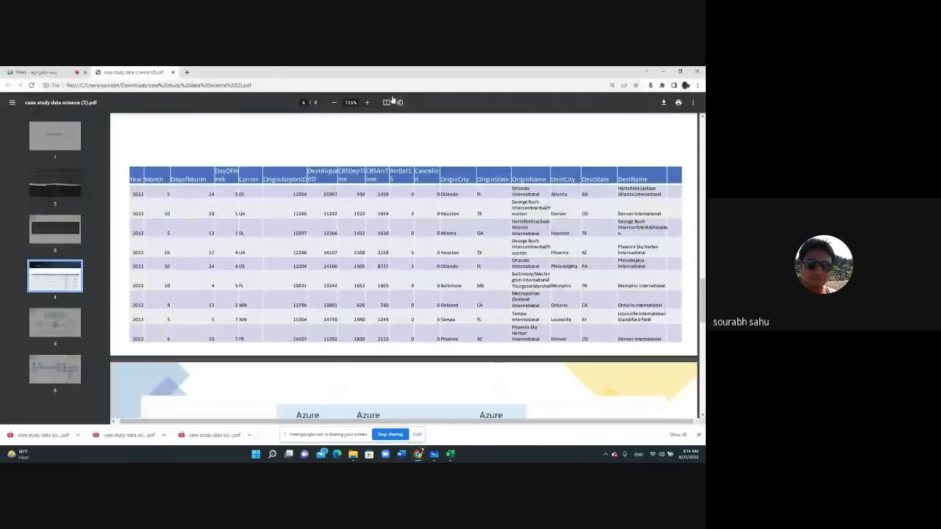
click(186, 72)
text(azure)
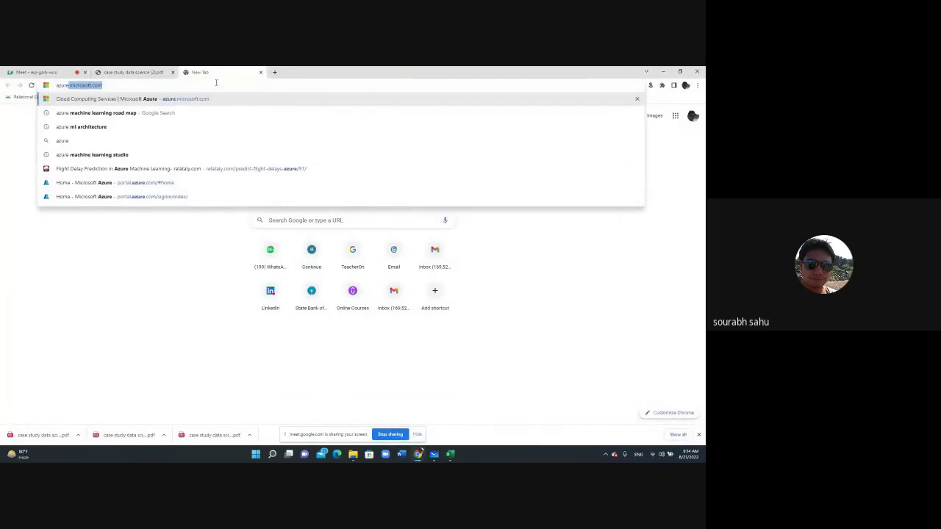
key(Return)
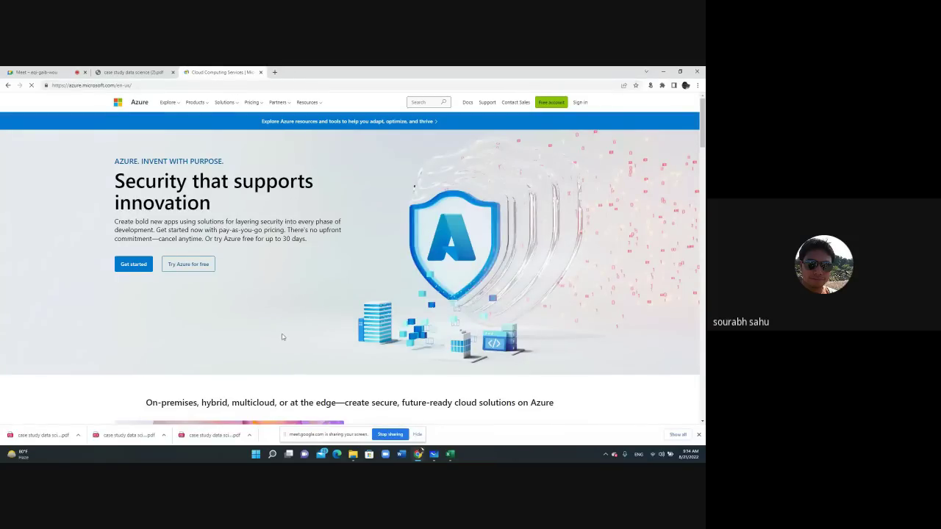
Step: Return to Microsoft Whiteboard and write the heading "AZURE" with "- email" beneath it, below the "AZURE ML" note
click(433, 455)
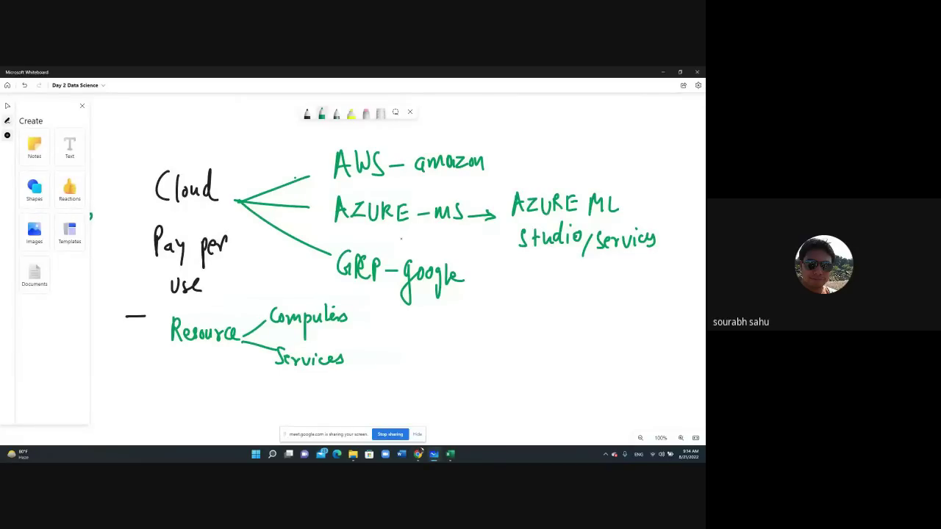
mouse_move(502, 320)
mouse_down()
mouse_move(507, 297)
mouse_move(517, 322)
mouse_move(555, 300)
mouse_move(578, 318)
mouse_up()
drag(507, 339, 542, 351)
drag(545, 351, 597, 355)
Step: Add "- payment" under "email" with two branches, and label the upper branch "Credit"
mouse_move(509, 369)
mouse_down()
mouse_move(526, 370)
mouse_move(536, 395)
mouse_move(543, 379)
mouse_up()
mouse_move(552, 373)
mouse_down()
mouse_move(555, 384)
mouse_move(567, 382)
mouse_move(567, 408)
mouse_move(582, 376)
mouse_move(588, 384)
mouse_up()
drag(588, 379, 610, 388)
drag(606, 376, 635, 401)
mouse_move(648, 352)
mouse_down()
mouse_move(640, 355)
mouse_move(643, 374)
mouse_up()
drag(650, 369, 677, 373)
drag(679, 363, 686, 373)
drag(680, 360, 691, 358)
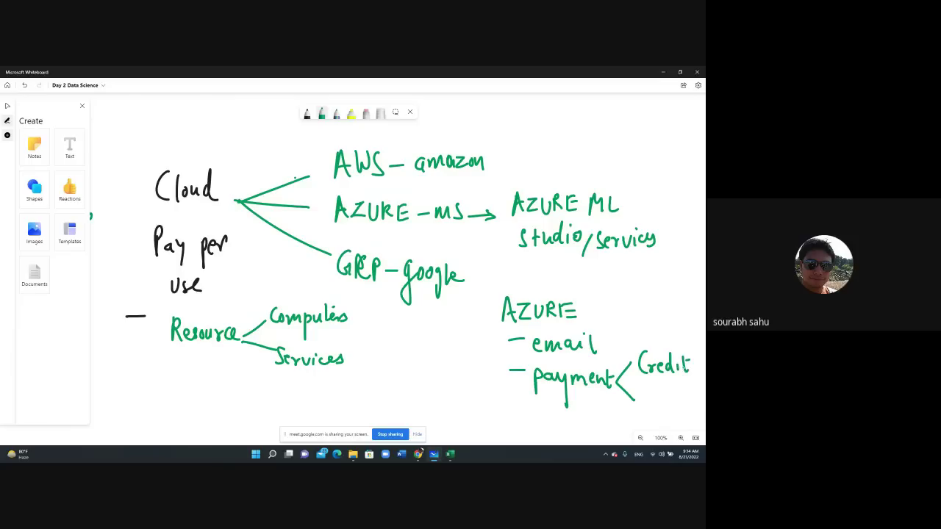
Step: Label the lower payment branch "Debit Card"
drag(650, 393, 651, 413)
mouse_move(651, 393)
mouse_down()
mouse_move(651, 413)
mouse_move(684, 415)
mouse_move(638, 429)
mouse_move(657, 428)
mouse_up()
drag(660, 422, 663, 426)
drag(668, 415, 668, 427)
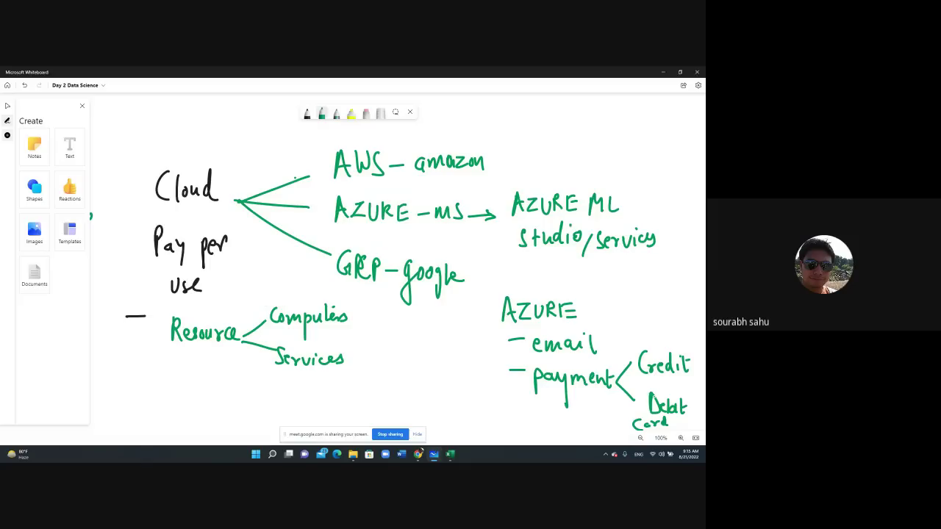
Step: Write "- 1 month - 200 USD -" as another list line below "payment" in green
click(8, 106)
drag(441, 340, 274, 321)
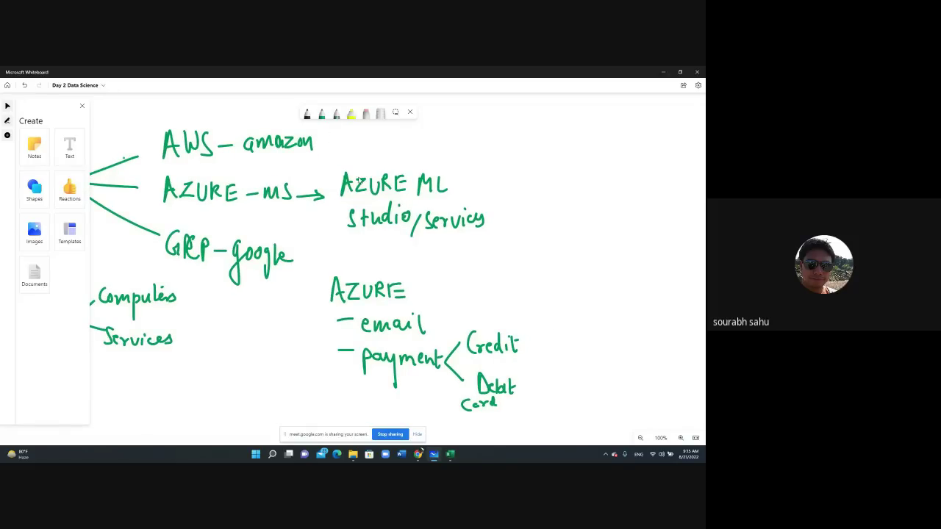
click(321, 113)
drag(327, 400, 361, 415)
mouse_move(361, 399)
mouse_down()
mouse_move(363, 409)
mouse_move(386, 409)
mouse_up()
drag(386, 404, 397, 408)
mouse_move(394, 401)
mouse_down()
mouse_move(437, 410)
mouse_move(444, 424)
mouse_up()
click(434, 409)
mouse_move(449, 416)
mouse_down()
mouse_move(519, 424)
mouse_move(524, 410)
mouse_up()
Step: Finish the "1 month - 200 USD" line with "free subscription"
drag(531, 412, 615, 419)
drag(619, 401, 625, 419)
mouse_move(634, 408)
mouse_down()
mouse_move(627, 420)
mouse_move(656, 410)
mouse_move(659, 425)
mouse_move(666, 416)
mouse_up()
mouse_move(671, 401)
mouse_down()
mouse_move(671, 419)
mouse_move(677, 410)
mouse_up()
drag(680, 410, 682, 416)
drag(685, 411, 691, 417)
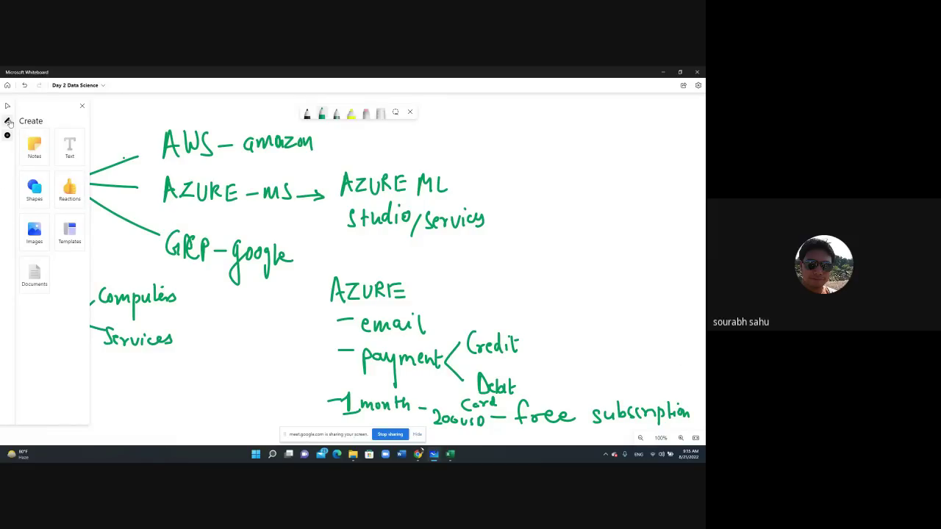
Step: Switch to Chrome and open the free account page on the Azure website
click(6, 106)
drag(513, 283, 133, 237)
mouse_move(418, 453)
click(378, 419)
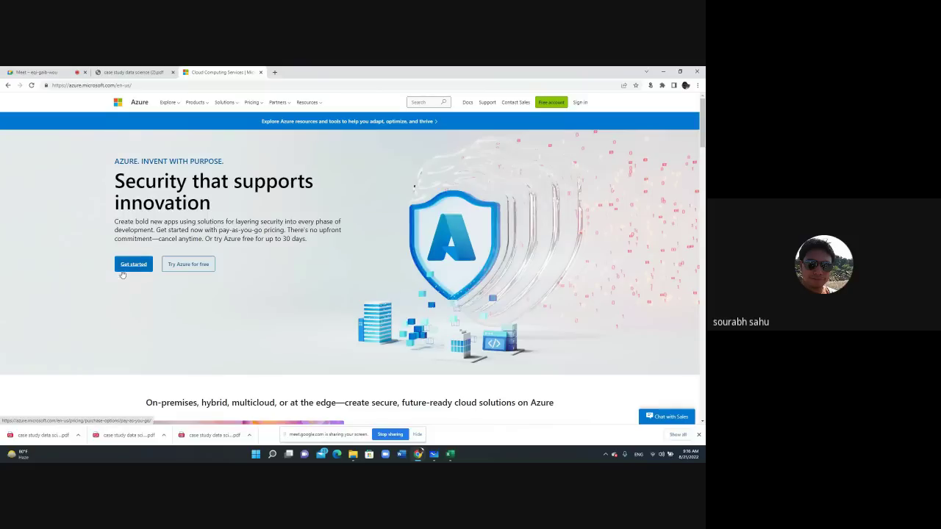
click(551, 103)
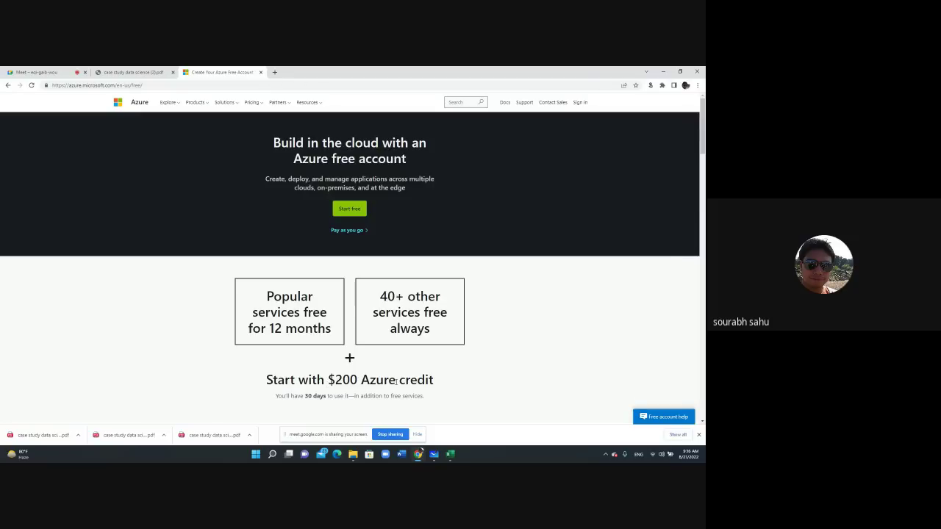
Step: Highlight the $200 Azure credit and 30 days terms, and open the pay-as-you-go page
drag(440, 380, 261, 384)
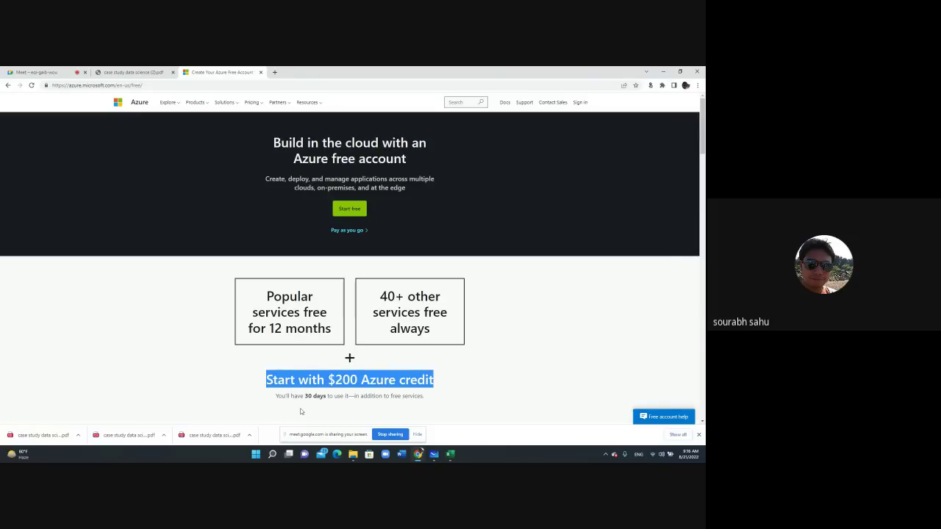
drag(305, 395, 330, 395)
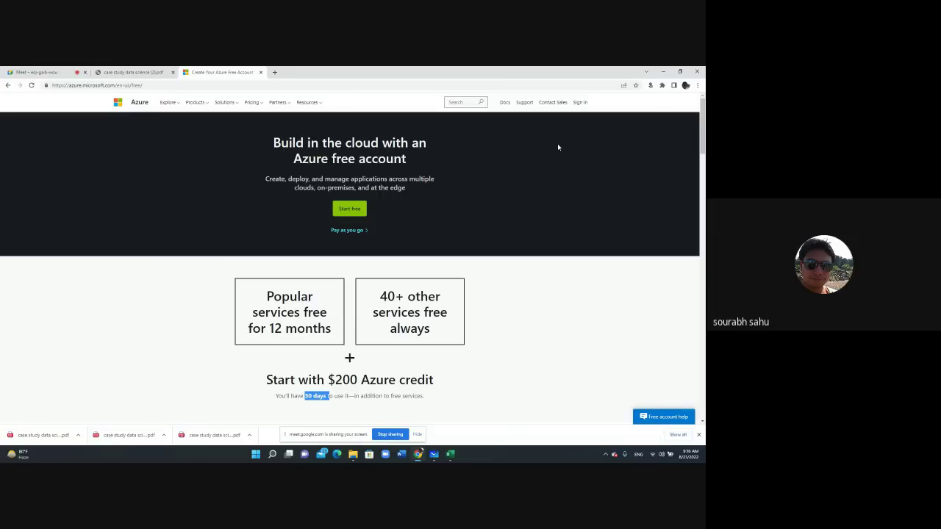
click(350, 231)
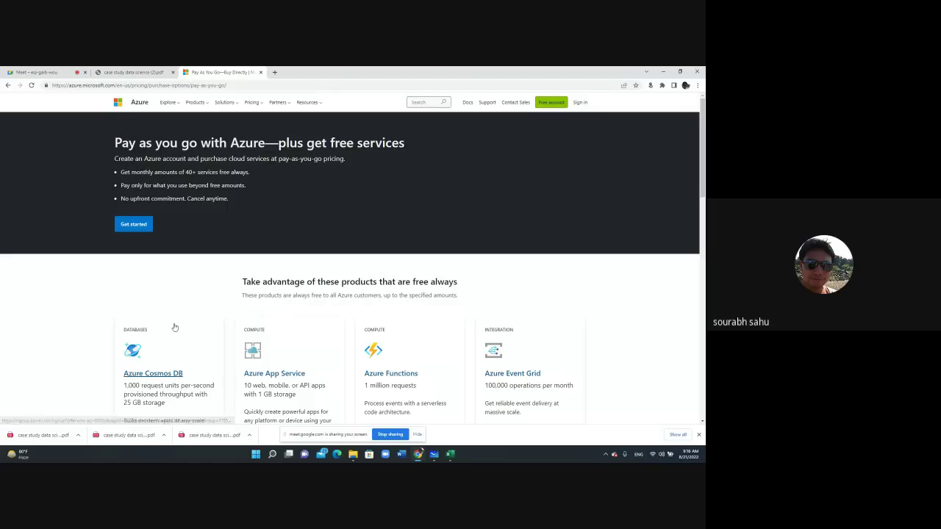
Step: Sign in to the Azure portal with the first saved account and dismiss the email address confirmation
click(581, 103)
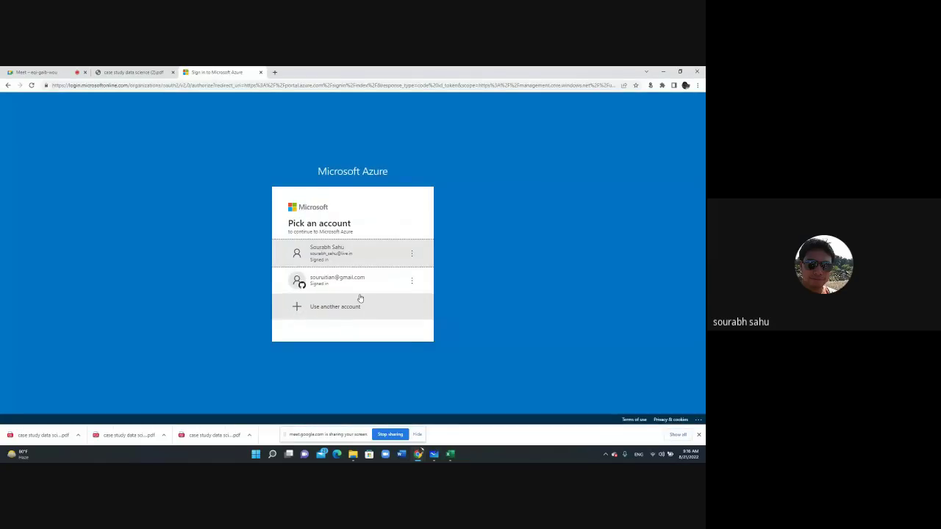
click(352, 264)
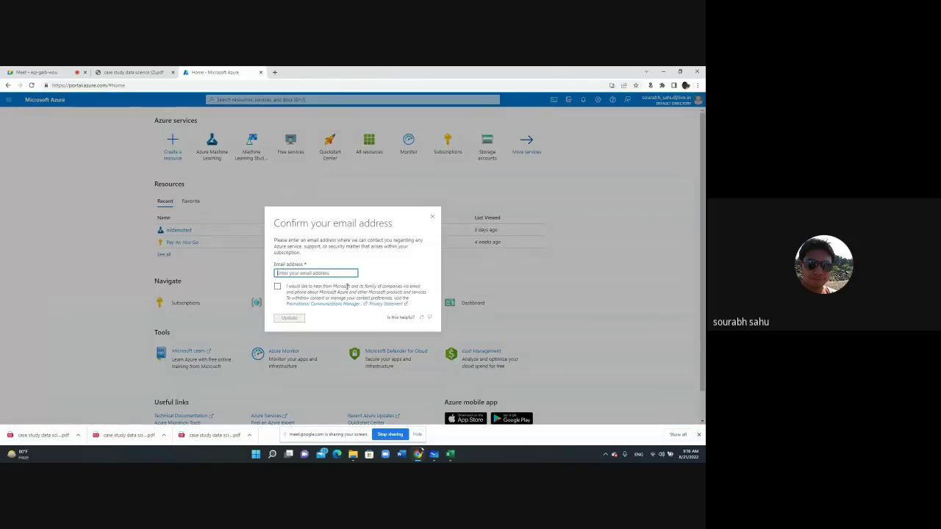
click(432, 217)
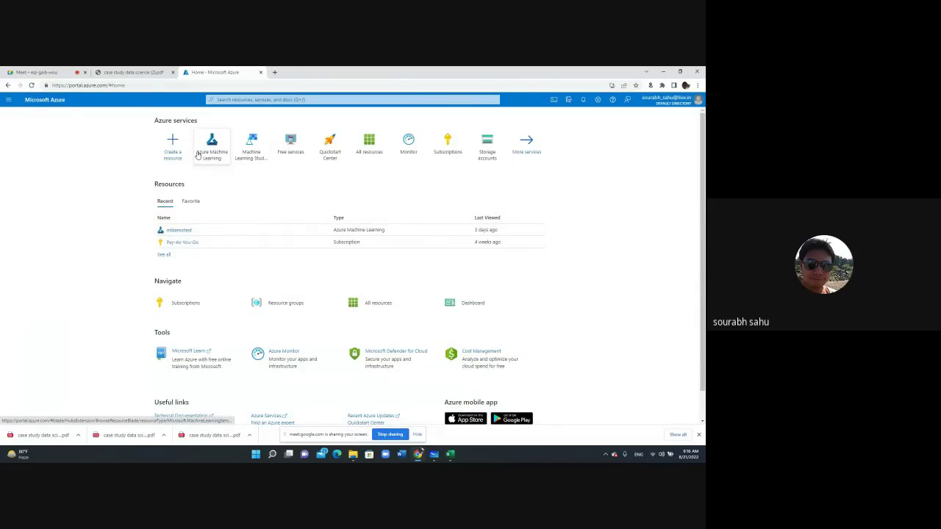
mouse_move(197, 155)
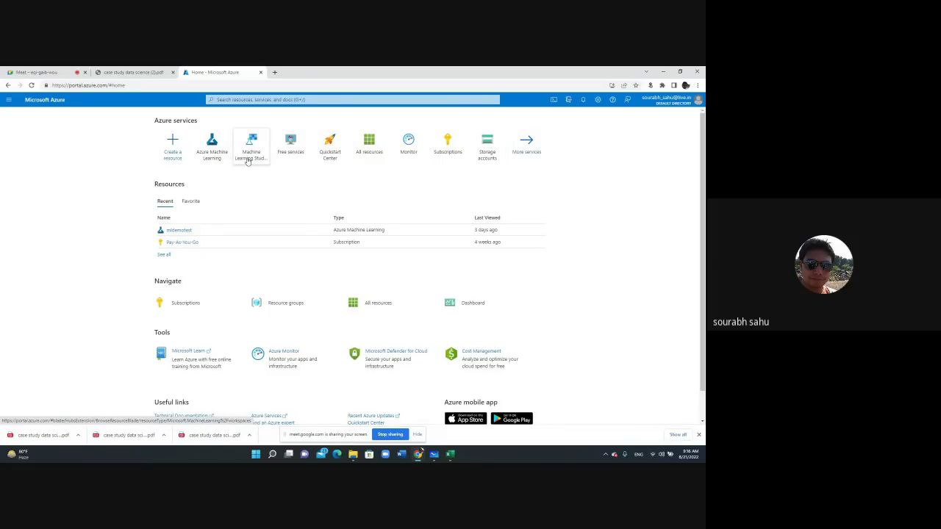
mouse_move(247, 161)
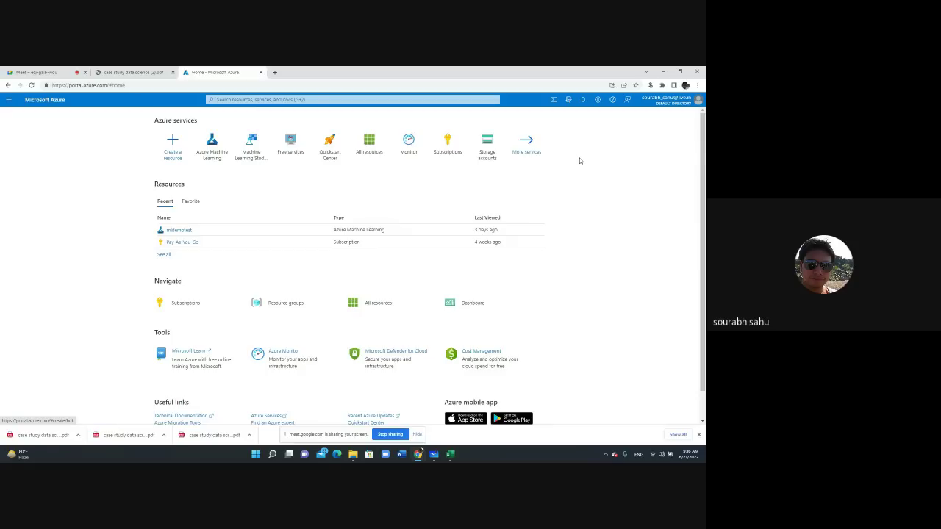
scroll(184, 220, down, 1)
scroll(269, 274, up, 1)
Step: Return to Microsoft Whiteboard and bring the RoadMap diagram back into view
click(433, 456)
mouse_move(517, 332)
mouse_down()
mouse_move(296, 337)
mouse_move(540, 340)
mouse_up()
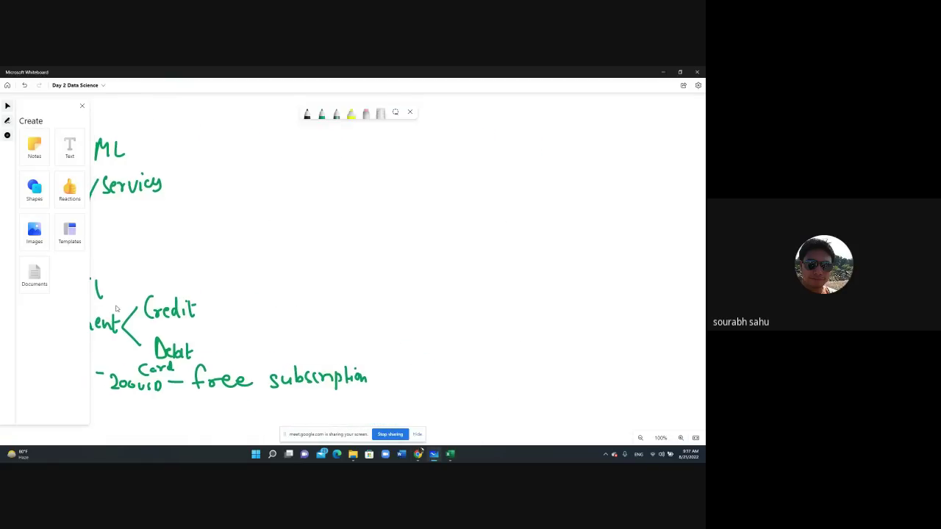
mouse_move(197, 319)
mouse_down()
mouse_move(569, 380)
mouse_move(663, 380)
mouse_up()
mouse_move(233, 372)
mouse_down()
mouse_move(359, 397)
mouse_move(99, 362)
mouse_up()
drag(420, 392, 647, 368)
drag(166, 343, 478, 387)
mouse_move(328, 328)
mouse_down()
mouse_move(534, 275)
mouse_move(419, 290)
mouse_move(435, 291)
mouse_up()
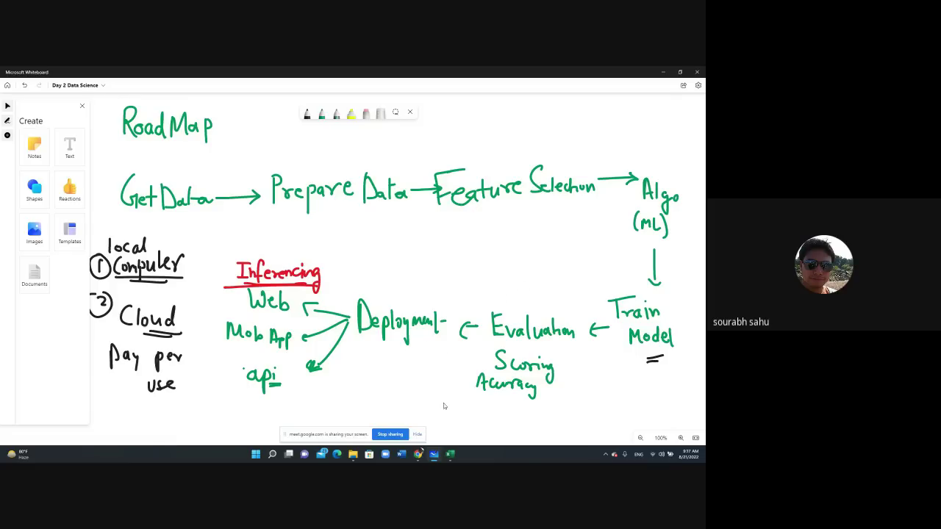
Step: Look briefly at the FlightDelayData sheet in Excel, and return to the Azure subscription notes on the whiteboard
click(451, 454)
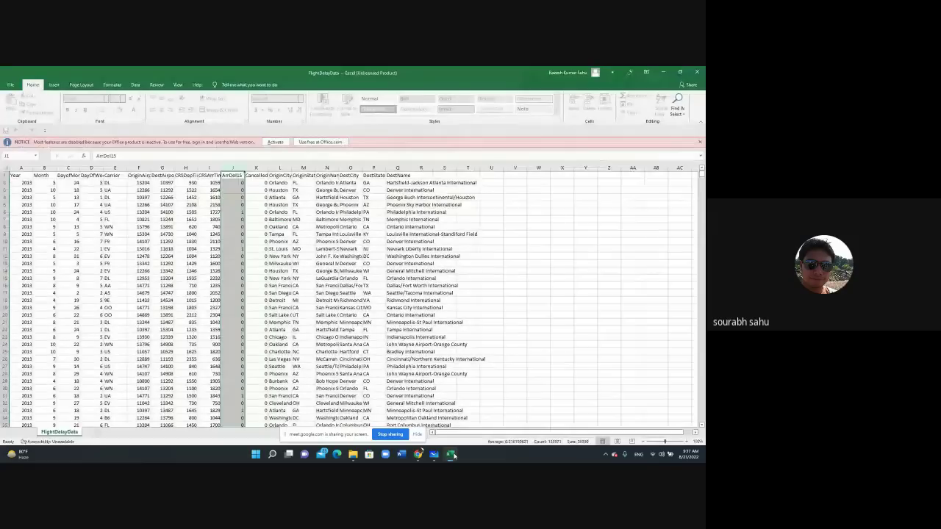
click(451, 455)
scroll(271, 254, right, 10)
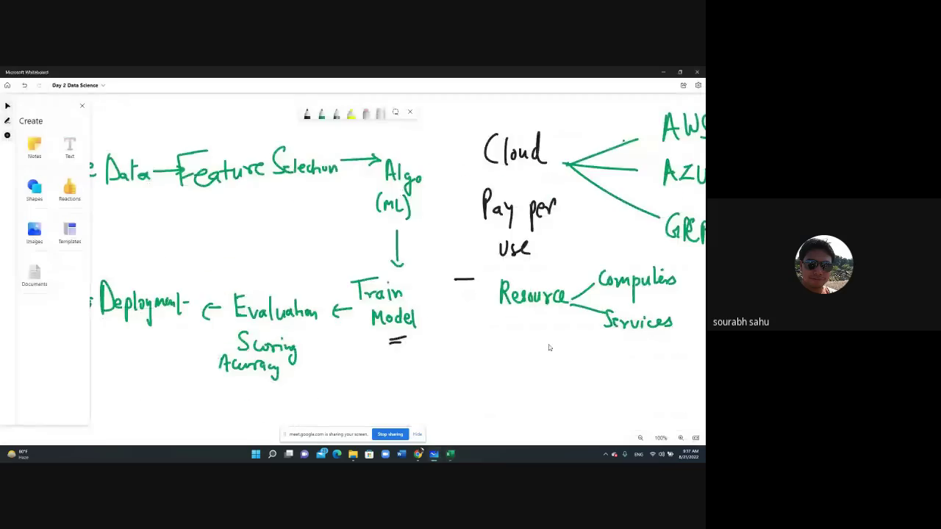
scroll(304, 332, right, 5)
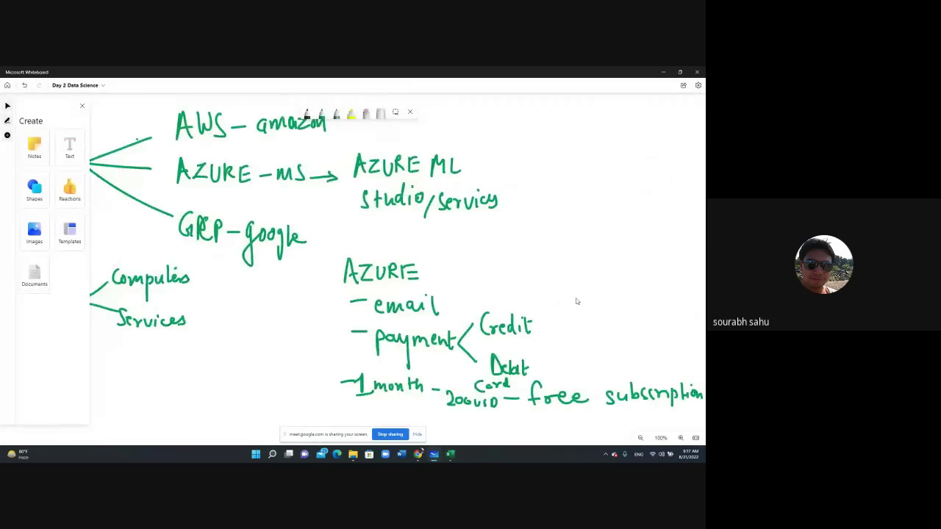
Step: Handwrite the green heading "AZURE Machine learning" on a blank area of the whiteboard beyond the Azure notes
scroll(250, 300, right, 8)
scroll(187, 284, right, 8)
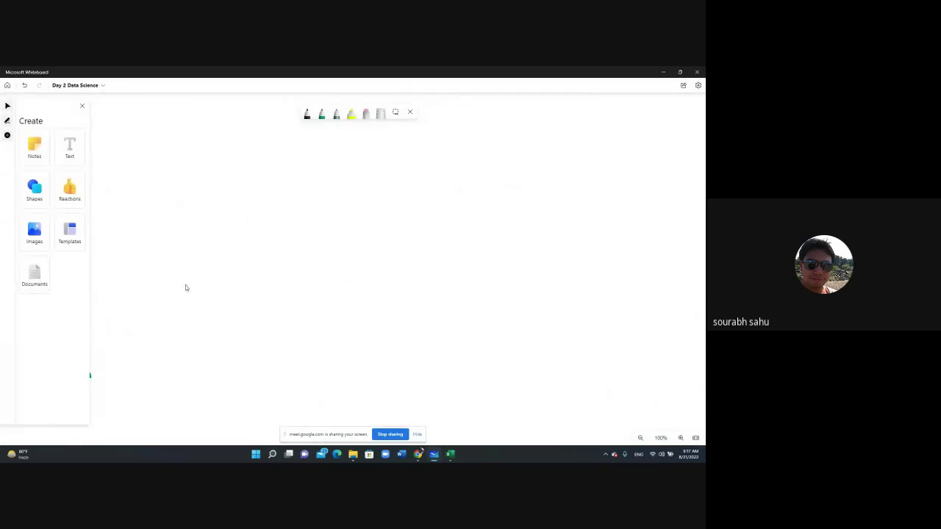
click(321, 116)
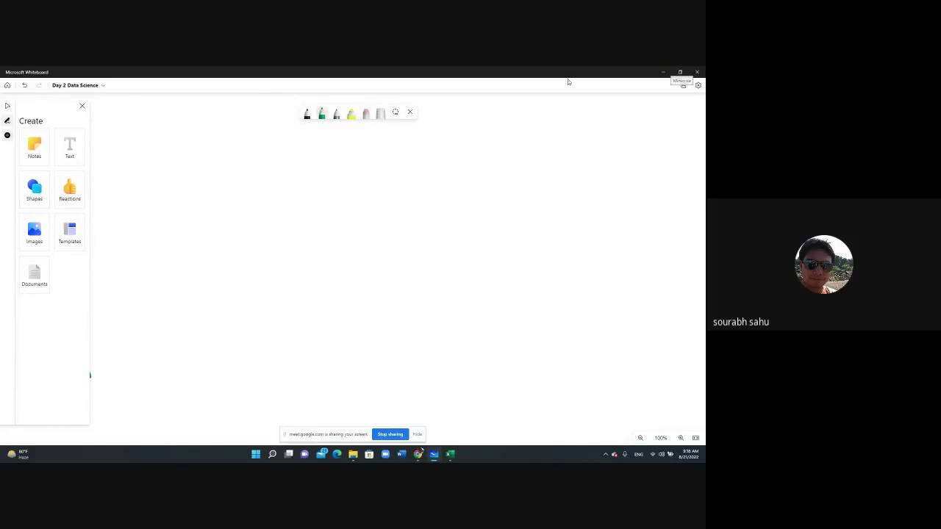
mouse_move(141, 155)
mouse_down()
mouse_move(148, 135)
mouse_move(158, 153)
mouse_move(199, 141)
mouse_move(206, 153)
mouse_move(219, 140)
mouse_move(225, 156)
mouse_move(253, 139)
mouse_move(270, 157)
mouse_up()
mouse_move(281, 145)
mouse_down()
mouse_move(285, 157)
mouse_move(332, 152)
mouse_up()
drag(334, 144, 388, 153)
mouse_move(394, 142)
mouse_down()
mouse_move(451, 139)
mouse_move(451, 158)
mouse_up()
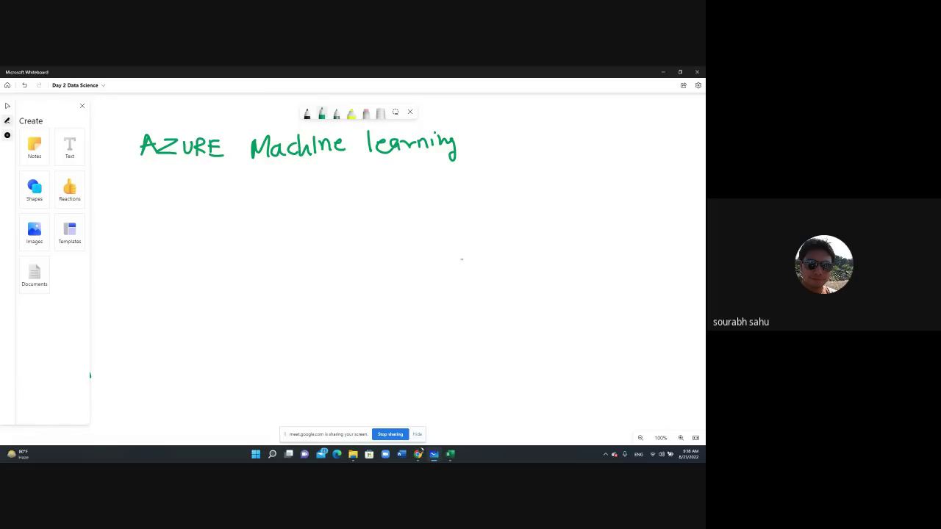
Step: Draw a green box labelled "Workspace" below the heading and write "Repository" underneath it
drag(424, 267, 428, 305)
mouse_move(424, 266)
mouse_down()
mouse_move(349, 321)
mouse_move(429, 315)
mouse_move(429, 304)
mouse_up()
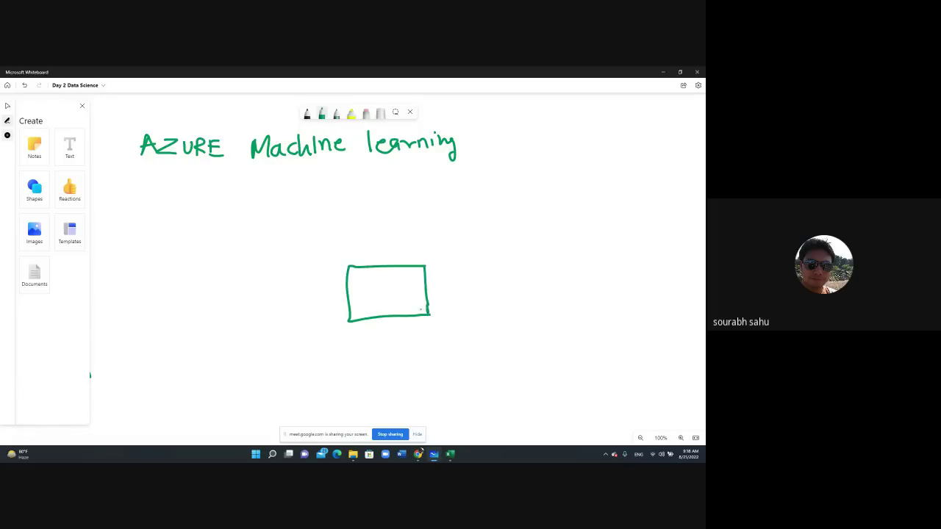
drag(357, 275, 430, 288)
mouse_move(363, 335)
mouse_down()
mouse_move(363, 356)
mouse_move(440, 339)
mouse_up()
drag(438, 337, 444, 372)
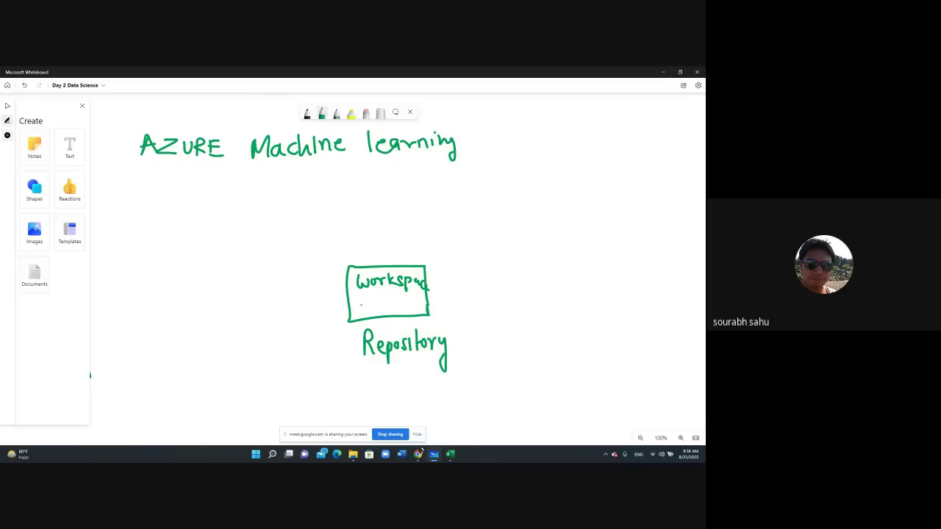
Step: Draw an arrow out of the Workspace box, branching up to a new box labelled "Compute instance"
mouse_move(426, 296)
mouse_down()
mouse_move(513, 295)
mouse_move(498, 301)
mouse_up()
mouse_move(520, 292)
mouse_down()
mouse_move(561, 277)
mouse_move(559, 287)
mouse_move(580, 257)
mouse_move(652, 254)
mouse_move(668, 296)
mouse_move(580, 297)
mouse_move(604, 272)
mouse_move(650, 273)
mouse_up()
mouse_move(596, 285)
mouse_down()
mouse_move(595, 294)
mouse_move(609, 287)
mouse_up()
mouse_move(617, 284)
mouse_down()
mouse_move(613, 296)
mouse_move(655, 287)
mouse_move(661, 295)
mouse_up()
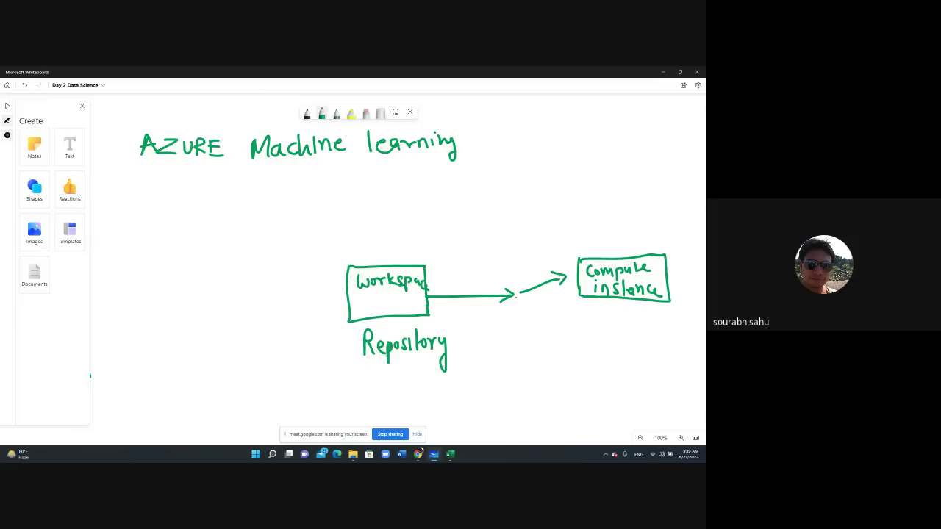
Step: Draw a second branch arrow leading down to a box labelled "Compute Cluster instance"
drag(518, 295, 585, 346)
mouse_move(581, 312)
mouse_down()
mouse_move(677, 312)
mouse_move(684, 369)
mouse_move(585, 361)
mouse_move(585, 343)
mouse_move(607, 325)
mouse_move(626, 329)
mouse_up()
drag(629, 323, 646, 328)
drag(651, 316, 651, 328)
drag(647, 321, 654, 320)
mouse_move(656, 324)
mouse_down()
mouse_move(631, 347)
mouse_move(666, 344)
mouse_up()
mouse_move(606, 353)
mouse_down()
mouse_move(605, 362)
mouse_move(630, 362)
mouse_up()
drag(631, 357, 660, 360)
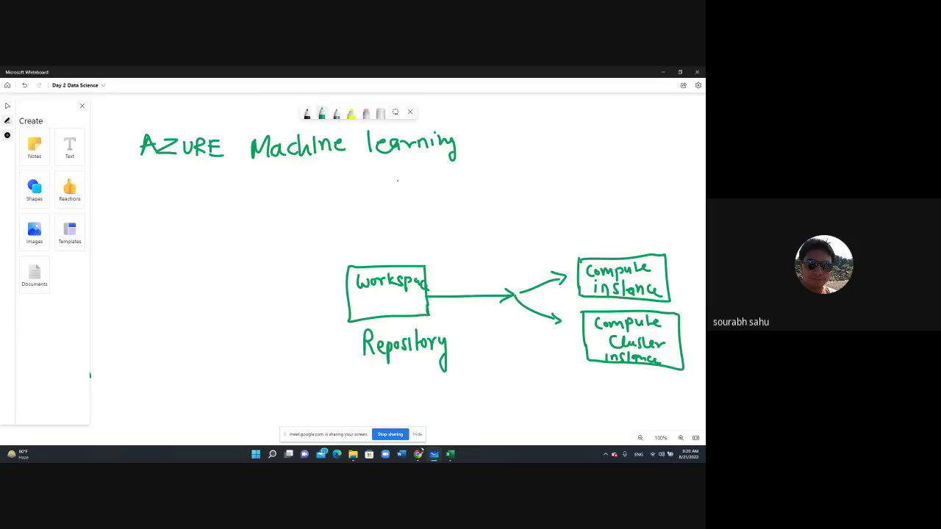
Step: Sketch red computer icons beside both compute boxes, one for the instance and a framed group for the cluster, and label the workspace arrow "managed resource"
click(322, 117)
click(322, 116)
click(322, 116)
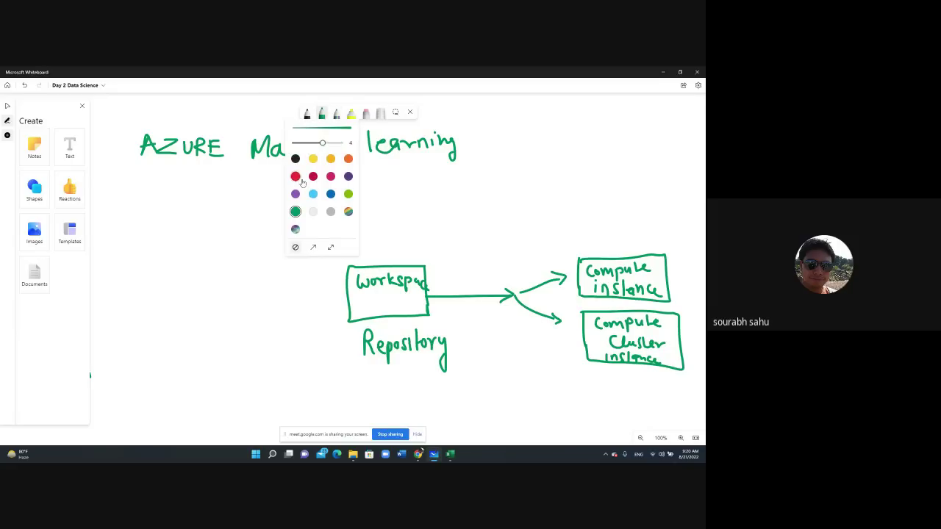
drag(685, 272, 680, 286)
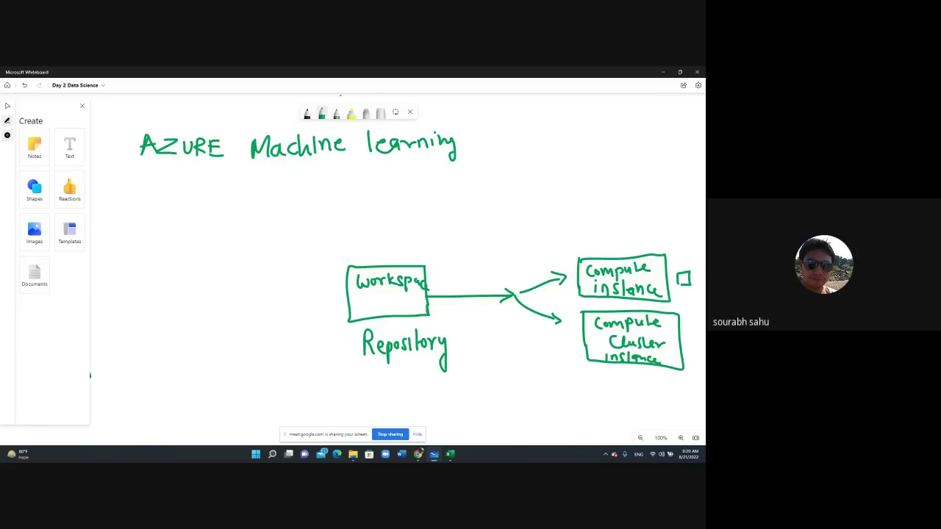
click(322, 114)
click(295, 177)
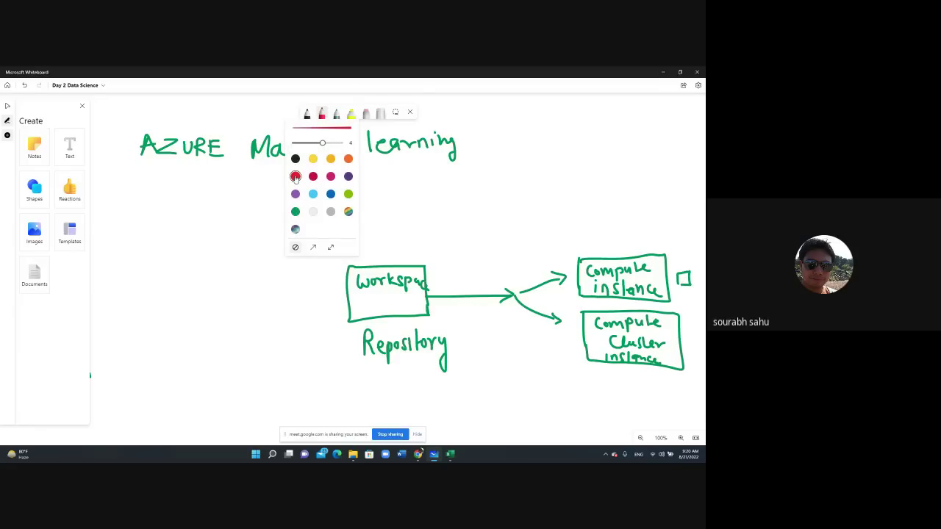
mouse_move(688, 276)
mouse_down()
mouse_move(691, 290)
mouse_move(677, 287)
mouse_move(691, 295)
mouse_up()
mouse_move(687, 336)
mouse_down()
mouse_move(691, 324)
mouse_move(697, 378)
mouse_up()
mouse_move(701, 317)
mouse_down()
mouse_move(691, 317)
mouse_move(683, 370)
mouse_move(704, 379)
mouse_move(702, 316)
mouse_up()
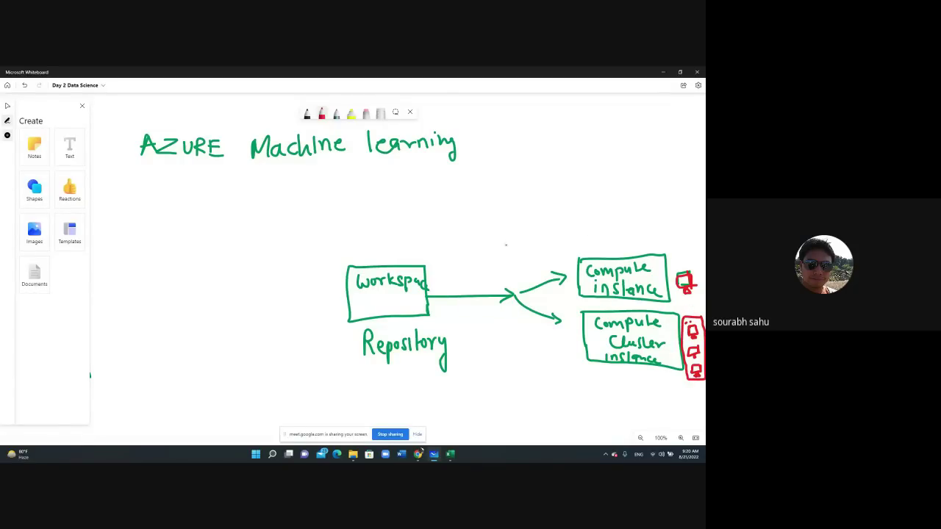
mouse_move(456, 314)
mouse_down()
mouse_move(506, 313)
mouse_move(474, 331)
mouse_move(537, 332)
mouse_up()
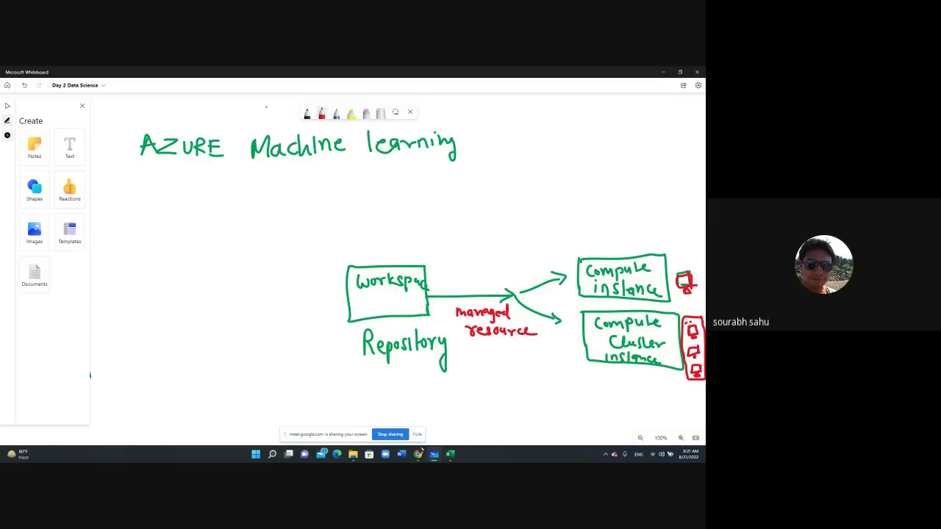
Step: Draw a green "Datastore" box on the other side of the workspace, with branches labelled blob, file and sql above it
click(322, 116)
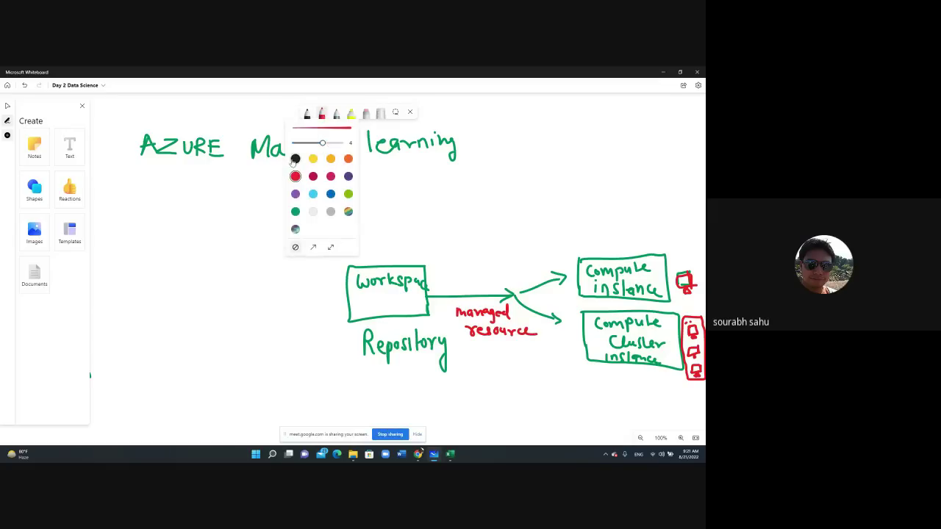
click(294, 211)
mouse_move(162, 248)
mouse_down()
mouse_move(162, 267)
mouse_move(105, 245)
mouse_move(162, 271)
mouse_up()
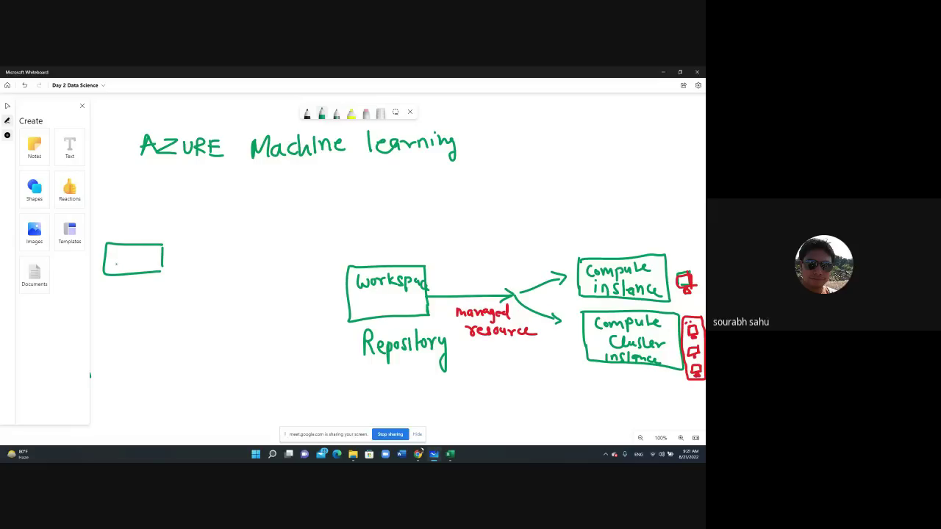
mouse_move(113, 254)
mouse_down()
mouse_move(118, 266)
mouse_move(147, 257)
mouse_move(172, 269)
mouse_up()
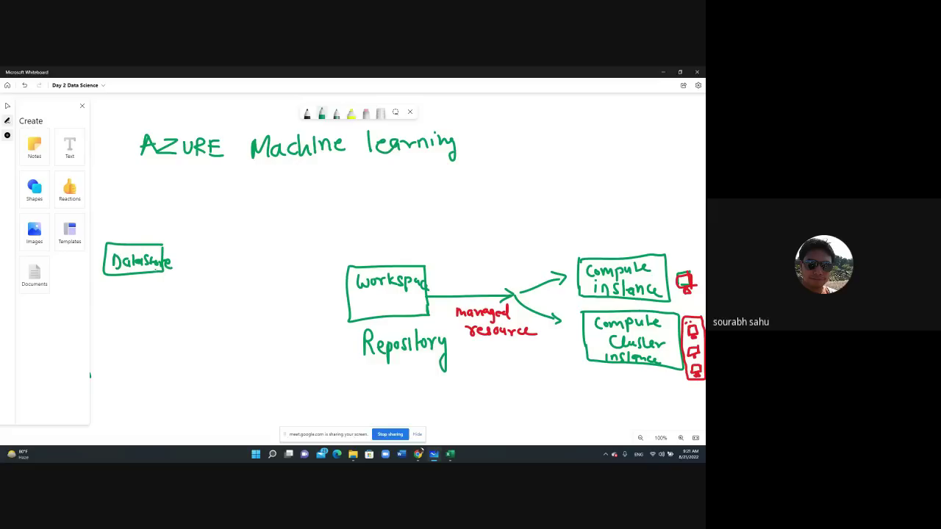
mouse_move(118, 244)
mouse_down()
mouse_move(119, 199)
mouse_move(166, 196)
mouse_move(137, 225)
mouse_move(166, 220)
mouse_move(132, 219)
mouse_up()
drag(126, 213, 136, 234)
mouse_move(131, 230)
mouse_down()
mouse_move(130, 240)
mouse_move(154, 239)
mouse_up()
drag(159, 228, 159, 240)
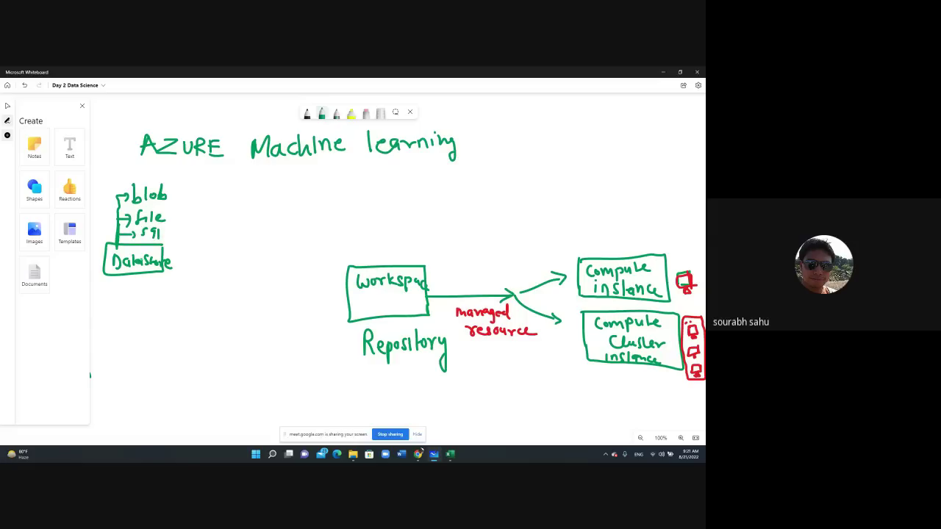
Step: Draw a compute box below the Datastore box and join both boxes to the Workspace box with one arrow
mouse_move(164, 318)
mouse_down()
mouse_move(167, 341)
mouse_move(110, 313)
mouse_move(109, 343)
mouse_move(166, 342)
mouse_up()
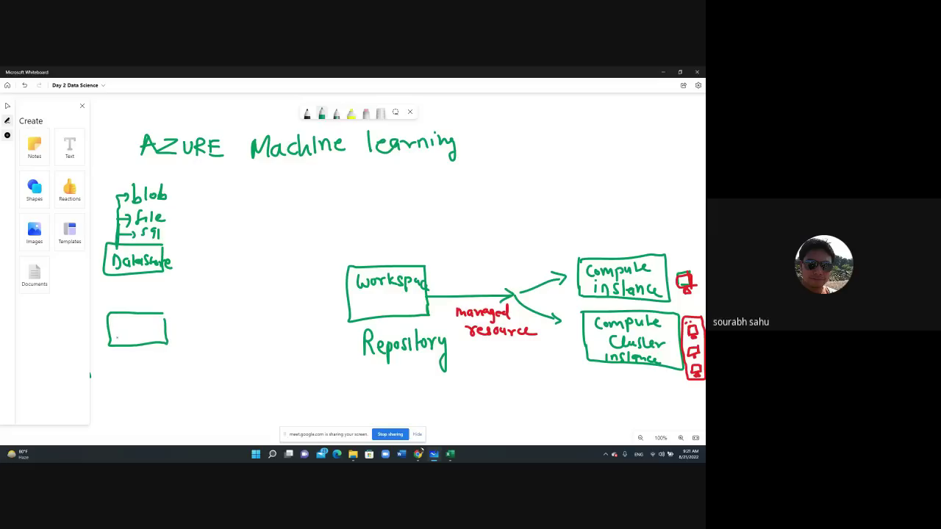
mouse_move(116, 317)
mouse_down()
mouse_move(165, 326)
mouse_move(119, 342)
mouse_move(157, 343)
mouse_up()
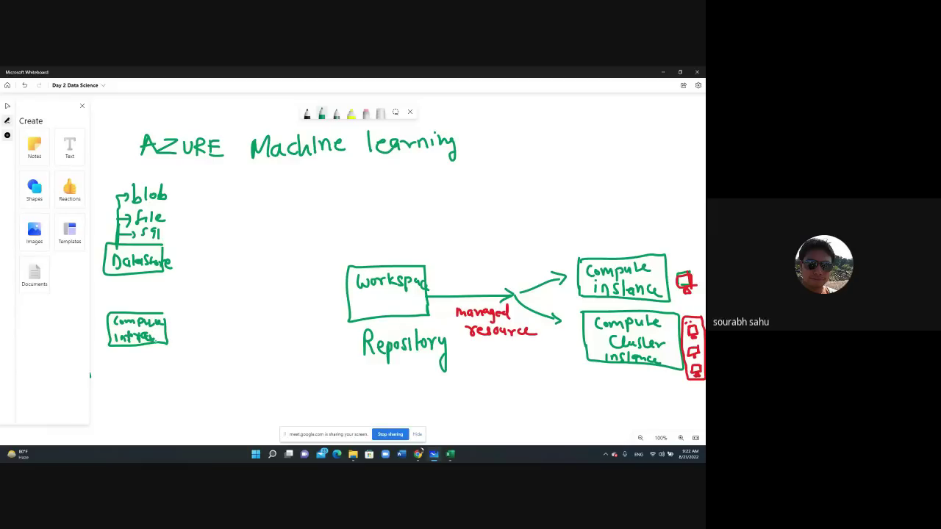
mouse_move(162, 255)
mouse_down()
mouse_move(189, 294)
mouse_move(166, 321)
mouse_move(347, 292)
mouse_move(328, 295)
mouse_up()
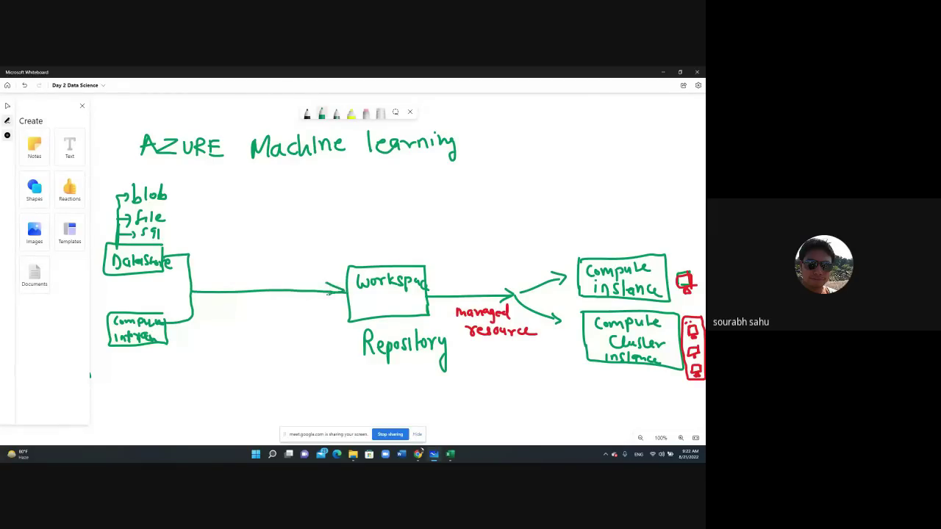
Step: Label the joining arrow "linked service" in red and add red arrowheads pointing to the Datastore box and the compute box below it
click(320, 114)
click(294, 177)
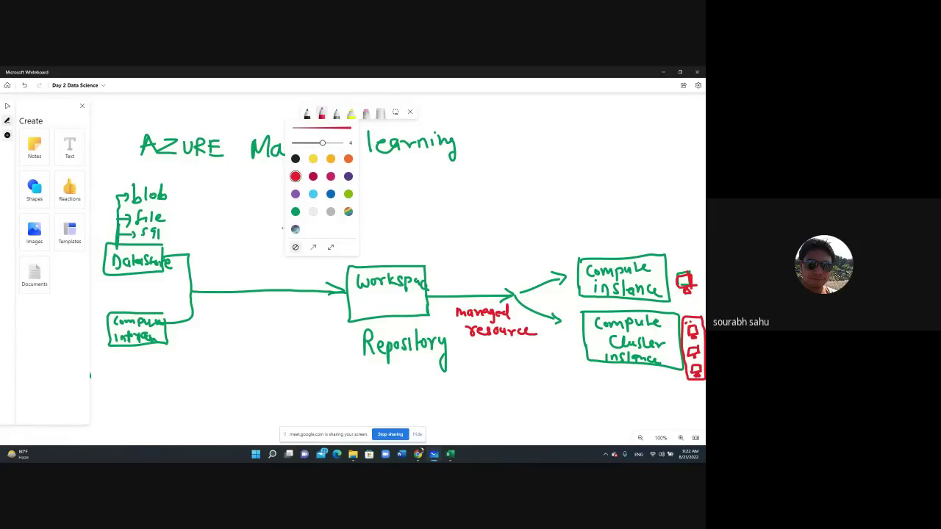
drag(226, 269, 234, 284)
mouse_move(238, 283)
mouse_down()
mouse_move(242, 275)
mouse_move(246, 283)
mouse_up()
drag(250, 266, 250, 284)
drag(258, 270, 266, 282)
mouse_move(270, 260)
mouse_down()
mouse_move(271, 283)
mouse_move(229, 311)
mouse_move(257, 302)
mouse_up()
drag(260, 300, 272, 311)
drag(275, 302, 285, 310)
drag(289, 306, 298, 308)
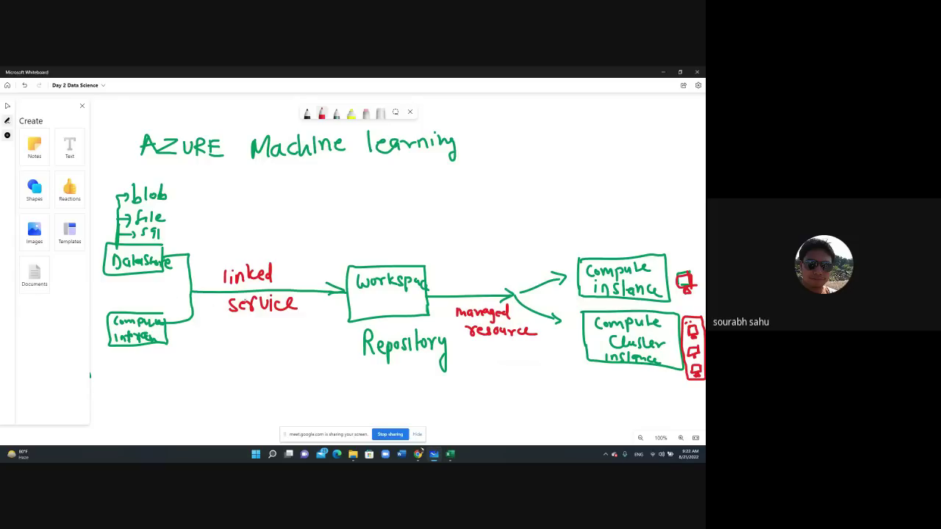
drag(178, 249, 172, 259)
drag(168, 315, 172, 330)
Step: Draw a green line down from the Workspace box to a new box labelled "assets"
click(322, 116)
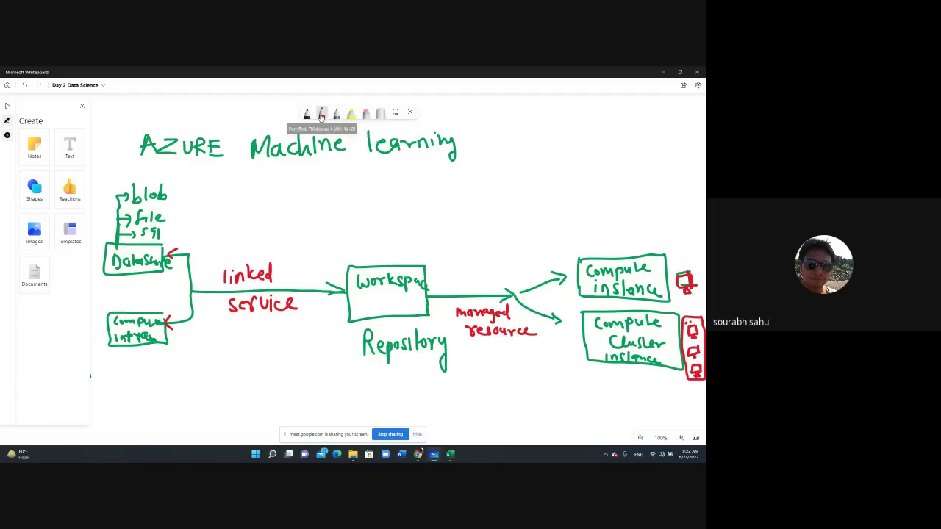
click(294, 211)
mouse_move(397, 315)
mouse_down()
mouse_move(398, 372)
mouse_move(428, 373)
mouse_move(366, 395)
mouse_move(431, 389)
mouse_move(429, 380)
mouse_up()
mouse_move(372, 379)
mouse_down()
mouse_move(424, 386)
mouse_move(407, 386)
mouse_up()
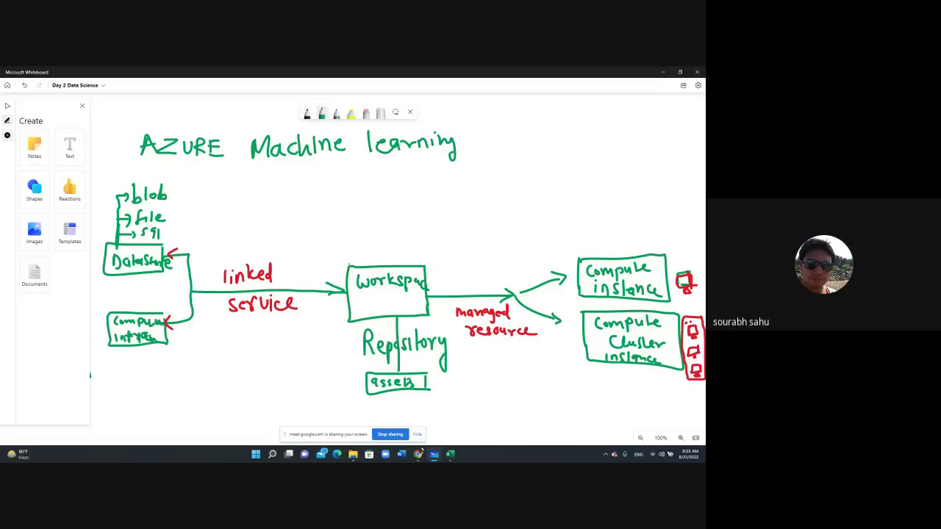
Step: Draw green branch arrows from the assets box down to the handwritten labels "Environment" and "Experiment"
click(306, 114)
click(8, 105)
drag(384, 226, 370, 194)
scroll(371, 191, down, 2)
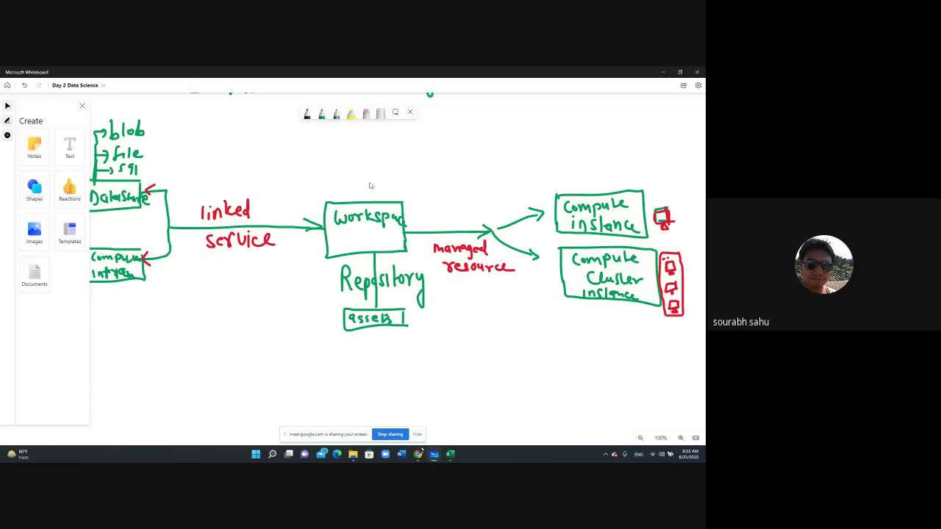
click(321, 115)
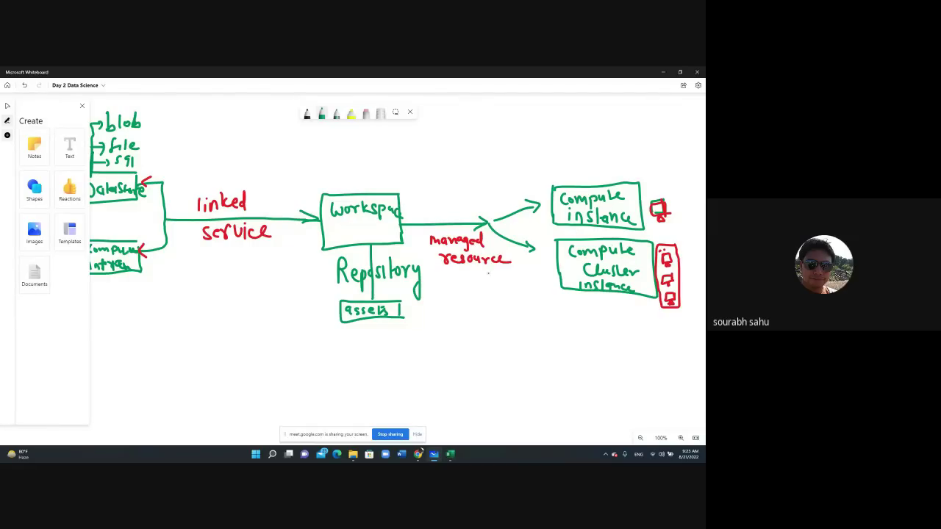
mouse_move(357, 320)
mouse_down()
mouse_move(356, 332)
mouse_move(171, 326)
mouse_move(114, 347)
mouse_move(125, 351)
mouse_move(110, 388)
mouse_move(122, 394)
mouse_move(206, 388)
mouse_up()
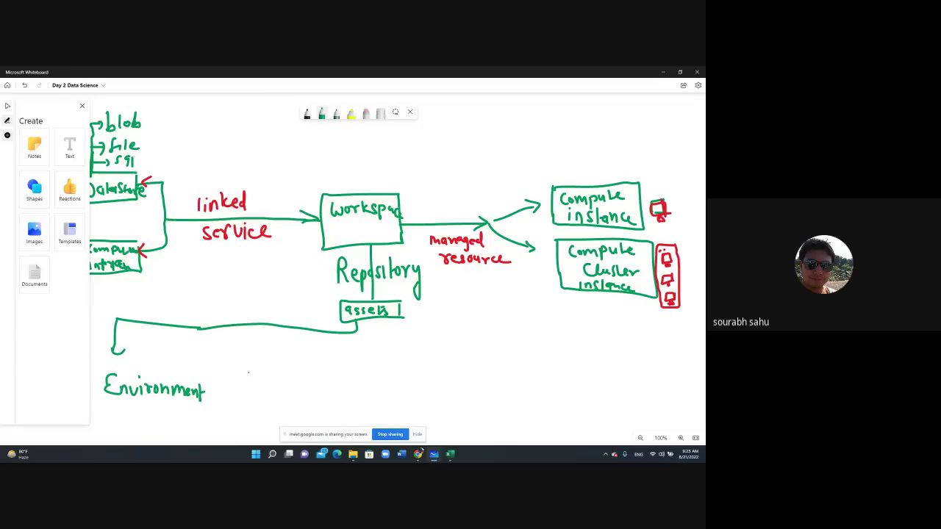
drag(256, 326, 262, 360)
mouse_move(252, 383)
mouse_down()
mouse_move(262, 400)
mouse_move(331, 396)
mouse_up()
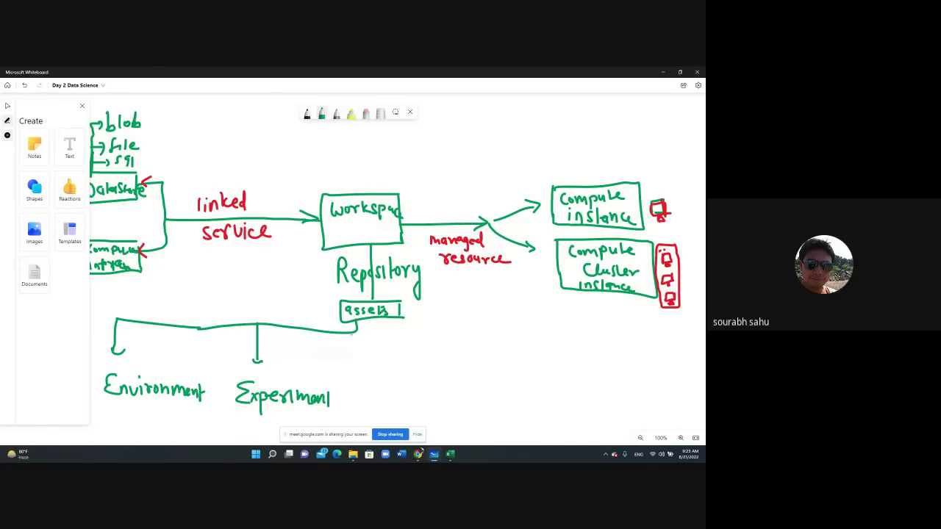
Step: Add two more branch arrows from the assets box, labelled "Pipeline" and "Dataset"
mouse_move(358, 332)
mouse_down()
mouse_move(366, 413)
mouse_move(377, 405)
mouse_move(382, 415)
mouse_move(398, 399)
mouse_move(420, 408)
mouse_up()
drag(421, 404, 429, 404)
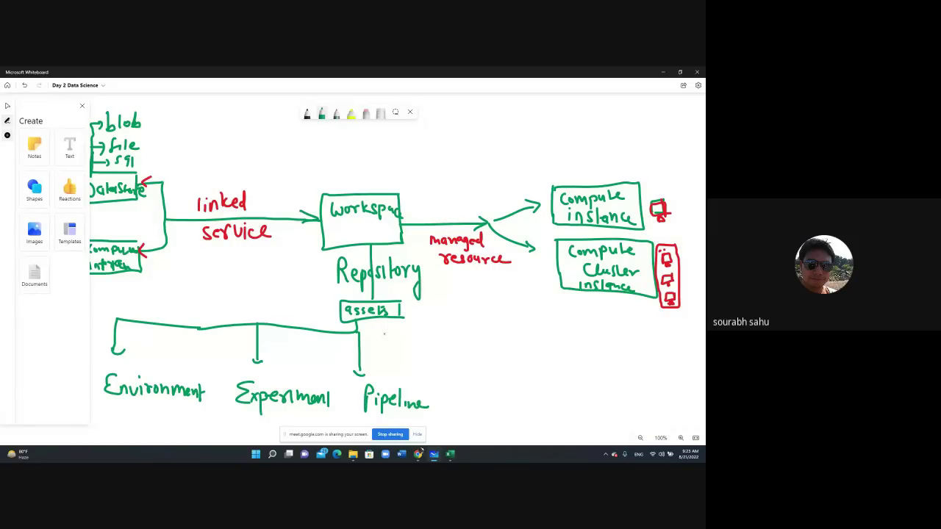
mouse_move(360, 332)
mouse_down()
mouse_move(462, 335)
mouse_move(470, 382)
mouse_up()
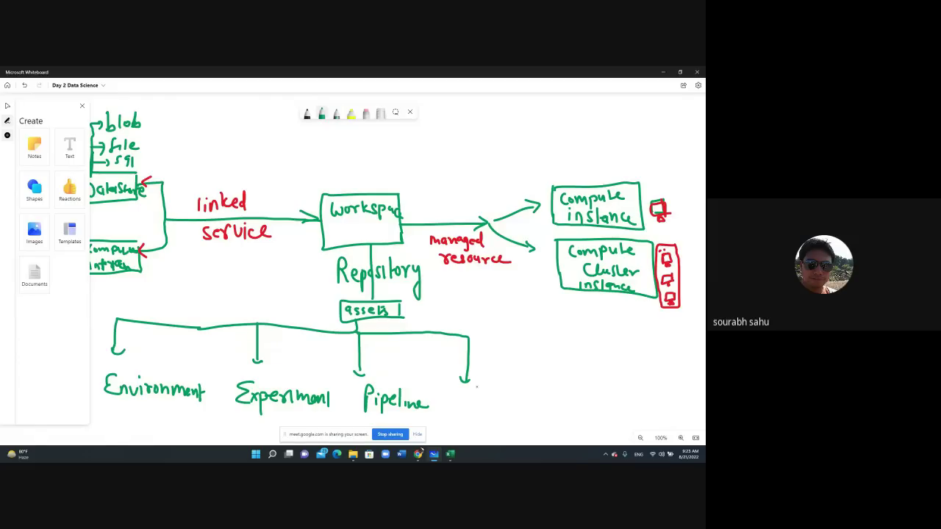
mouse_move(461, 397)
mouse_down()
mouse_move(472, 416)
mouse_move(526, 416)
mouse_up()
drag(524, 407, 537, 406)
Step: Extend the assets line with a fifth branch arrow and label it "Enpoint (API)"
mouse_move(456, 335)
mouse_down()
mouse_move(593, 339)
mouse_move(591, 379)
mouse_up()
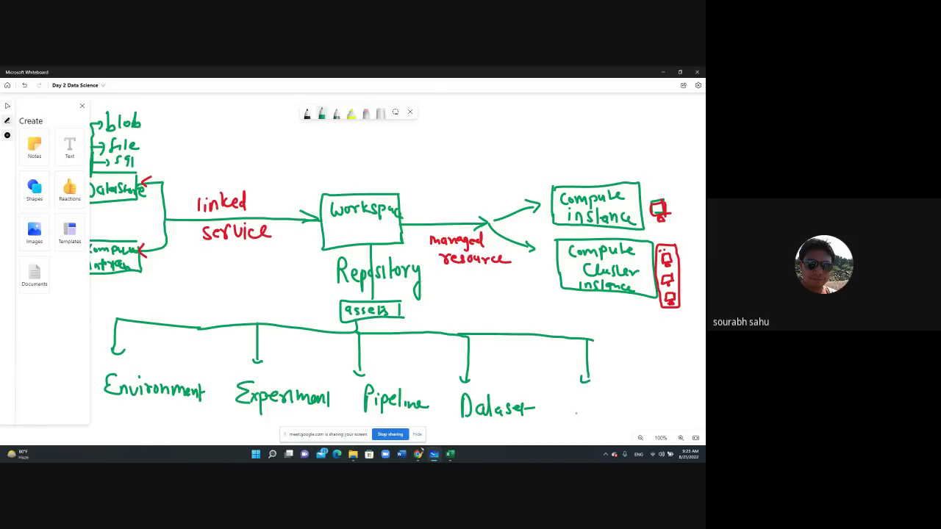
mouse_move(598, 388)
mouse_down()
mouse_move(586, 413)
mouse_move(609, 409)
mouse_move(616, 420)
mouse_move(625, 397)
mouse_move(641, 403)
mouse_up()
drag(644, 390, 644, 405)
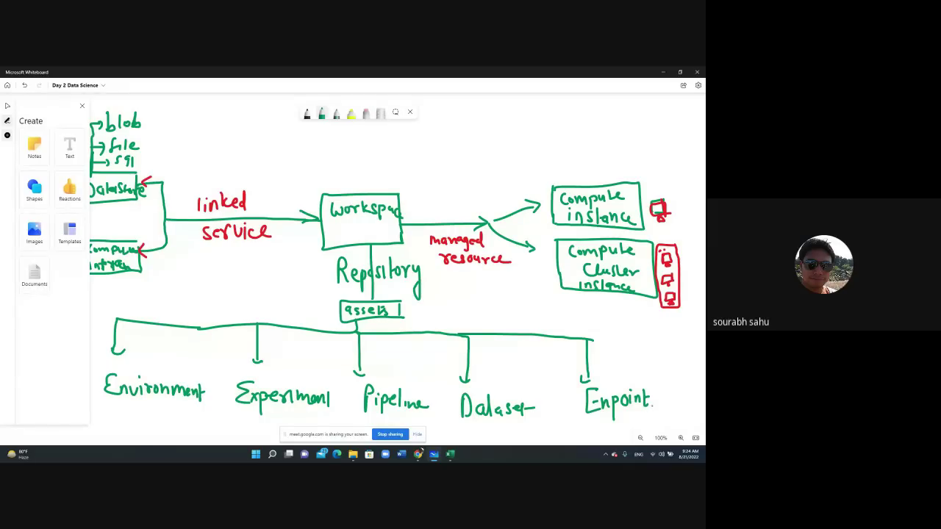
mouse_move(664, 377)
mouse_down()
mouse_move(660, 416)
mouse_move(672, 390)
mouse_move(677, 409)
mouse_move(681, 397)
mouse_move(699, 407)
mouse_up()
drag(698, 373, 698, 418)
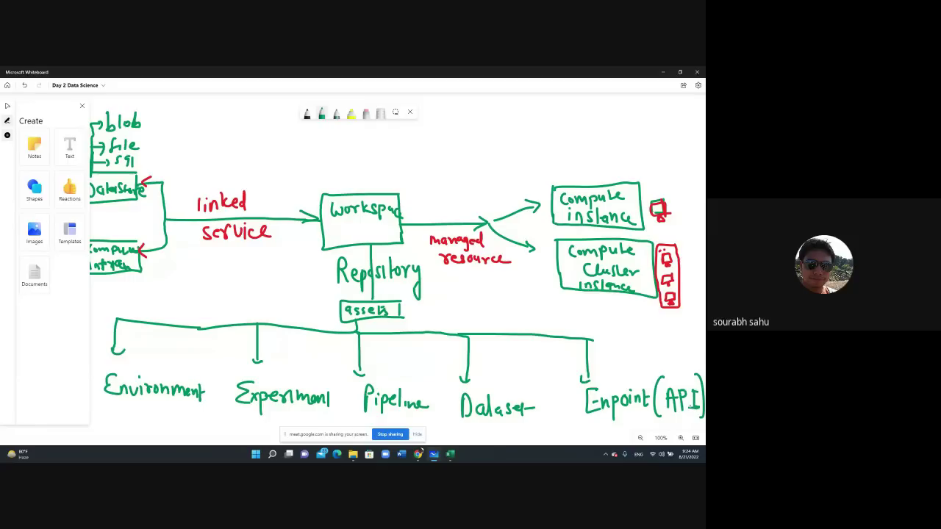
drag(689, 390, 697, 391)
drag(588, 404, 597, 404)
Step: Handwrite "Azure Storage" in dark red above the linked service label and frame it with a green box
click(322, 114)
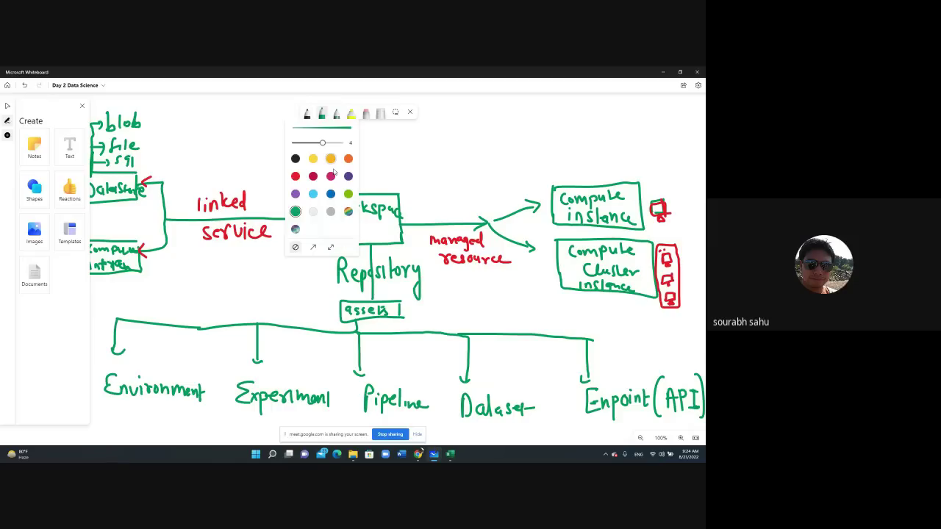
click(314, 177)
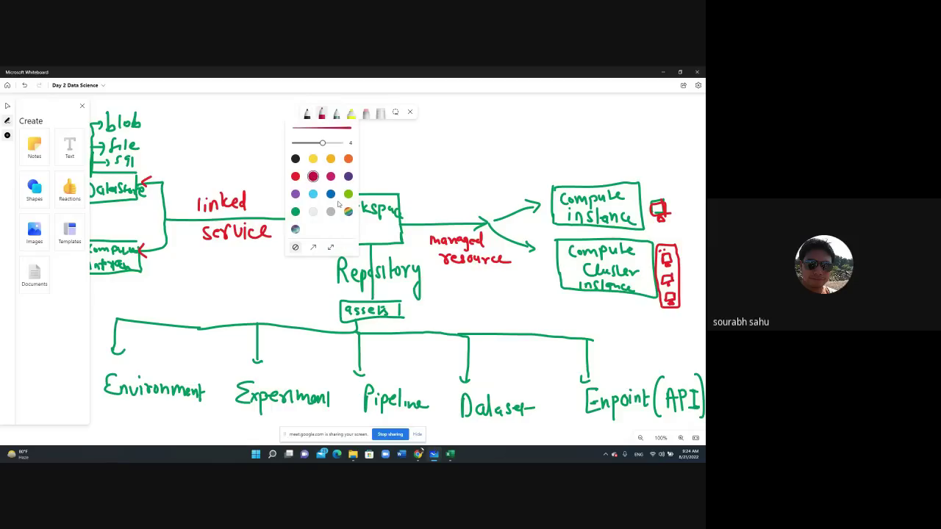
click(242, 133)
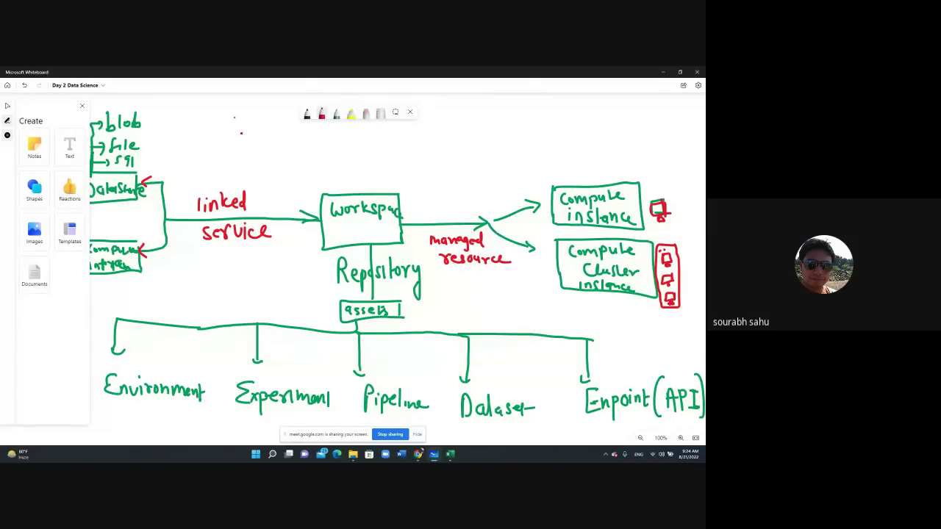
mouse_move(230, 132)
mouse_down()
mouse_move(230, 116)
mouse_move(265, 134)
mouse_move(274, 125)
mouse_move(278, 133)
mouse_move(253, 147)
mouse_move(286, 150)
mouse_up()
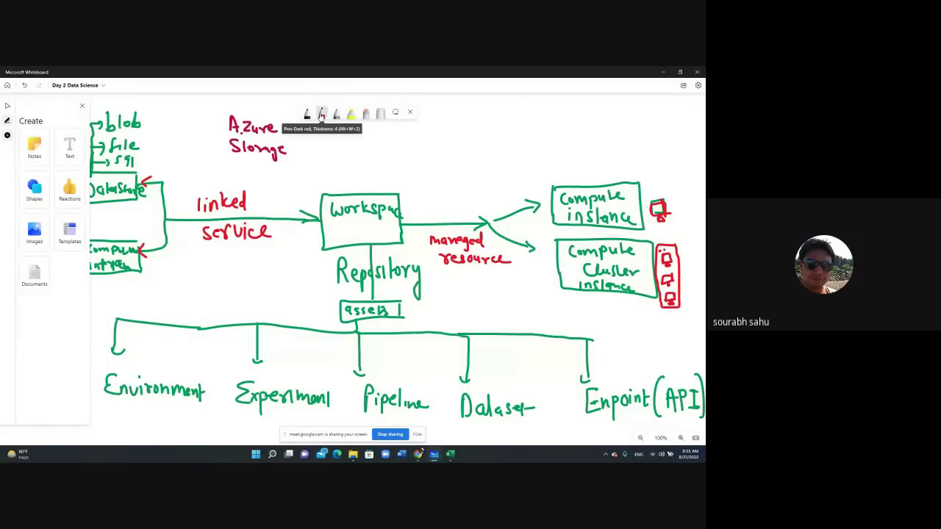
click(322, 116)
click(291, 209)
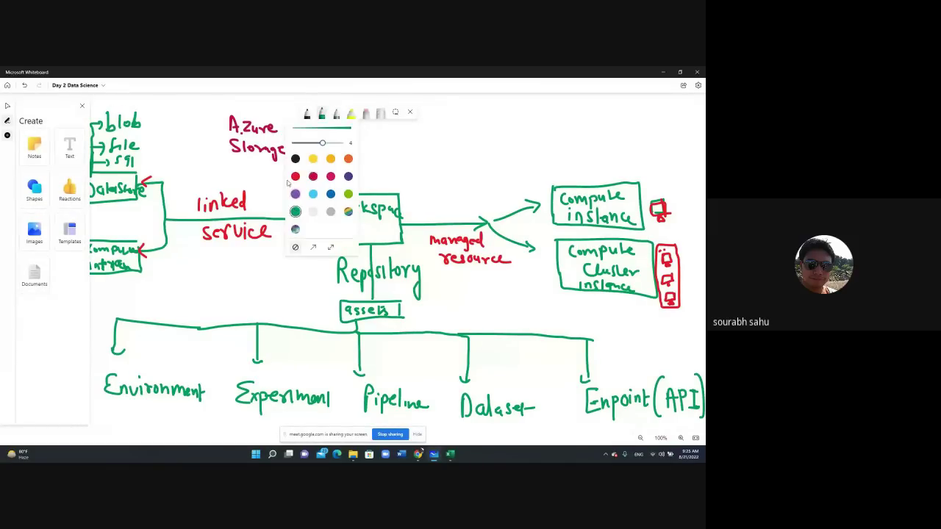
drag(285, 122, 288, 158)
mouse_move(285, 103)
mouse_down()
mouse_move(219, 103)
mouse_move(223, 157)
mouse_move(290, 169)
mouse_up()
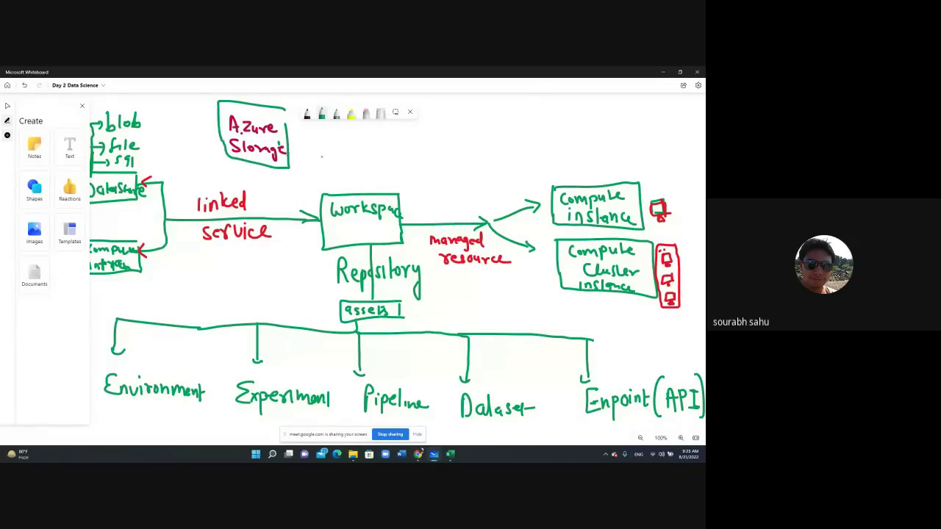
Step: Draw a green box above Workspace and write "Container Registry" in it
mouse_move(313, 123)
mouse_down()
mouse_move(316, 153)
mouse_move(359, 120)
mouse_move(361, 177)
mouse_move(316, 175)
mouse_up()
mouse_move(316, 174)
mouse_down()
mouse_move(319, 144)
mouse_move(340, 132)
mouse_up()
drag(341, 128, 373, 137)
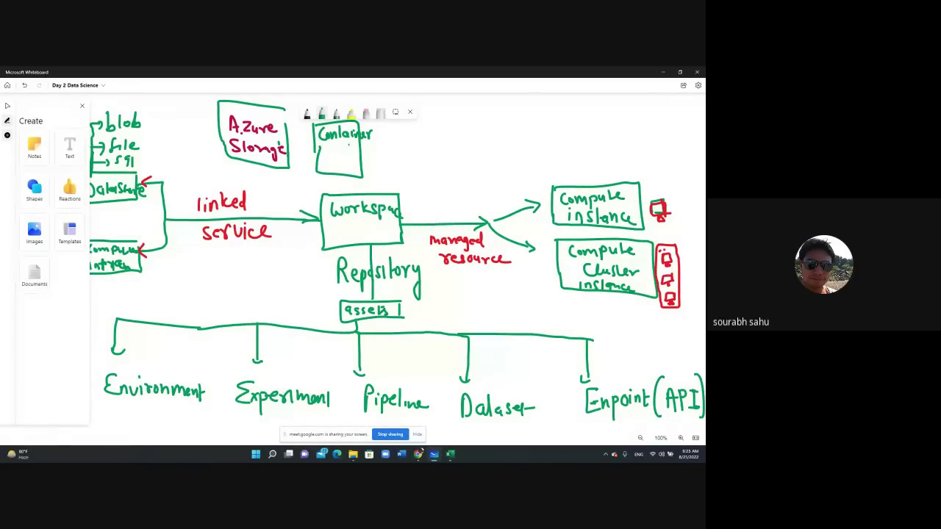
mouse_move(326, 148)
mouse_down()
mouse_move(326, 158)
mouse_move(369, 167)
mouse_up()
Step: Add two more green boxes beside Container Registry, labelled "Key vault" and "APP Insight"
mouse_move(398, 129)
mouse_down()
mouse_move(398, 165)
mouse_move(406, 125)
mouse_move(436, 168)
mouse_move(397, 168)
mouse_up()
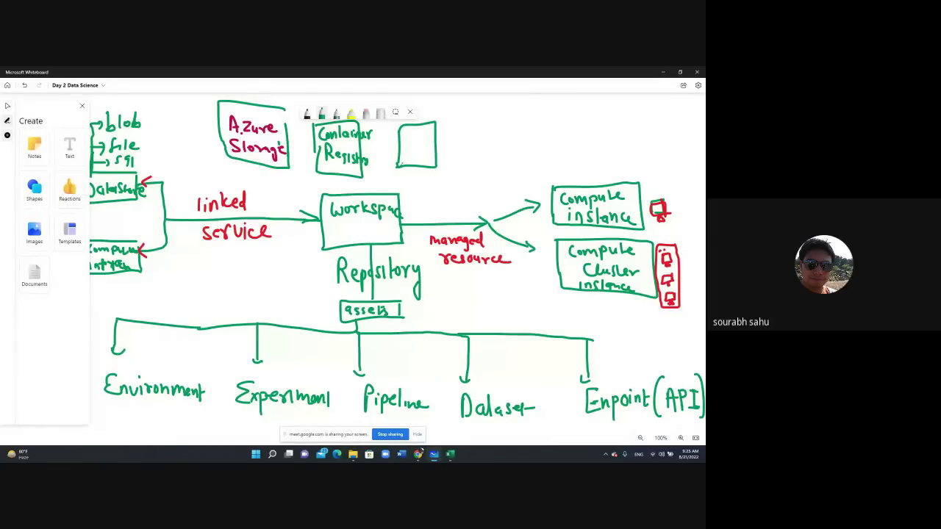
drag(406, 130, 431, 163)
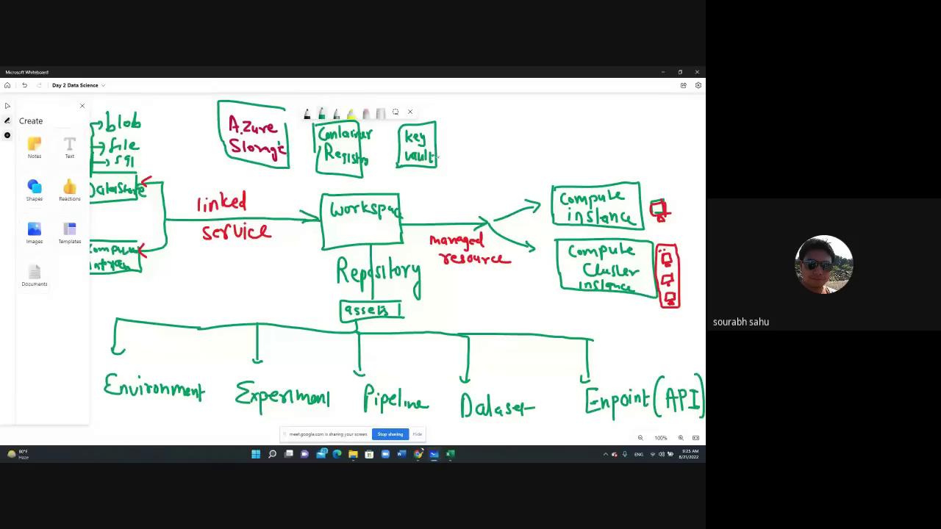
mouse_move(471, 121)
mouse_down()
mouse_move(471, 156)
mouse_move(482, 119)
mouse_move(515, 169)
mouse_move(474, 170)
mouse_move(491, 134)
mouse_move(493, 147)
mouse_up()
drag(499, 130, 500, 135)
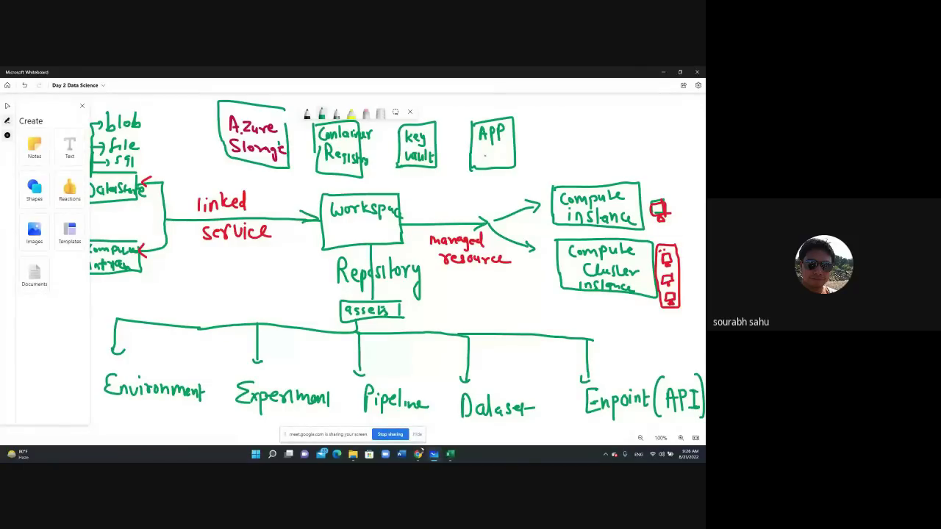
mouse_move(478, 149)
mouse_down()
mouse_move(507, 166)
mouse_move(526, 153)
mouse_up()
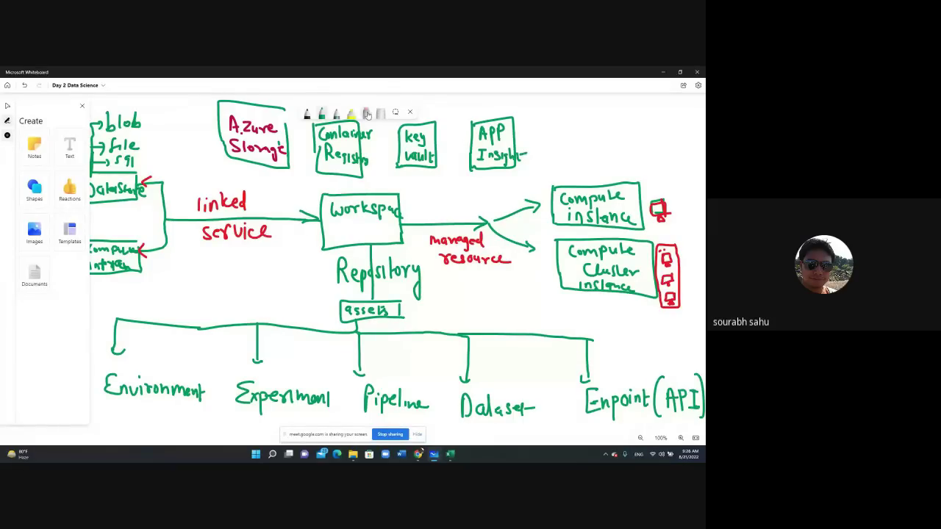
Step: Draw a red connector joining the Azure Storage, Container Registry, Key vault and APP Insight boxes down to the Workspace box
click(321, 116)
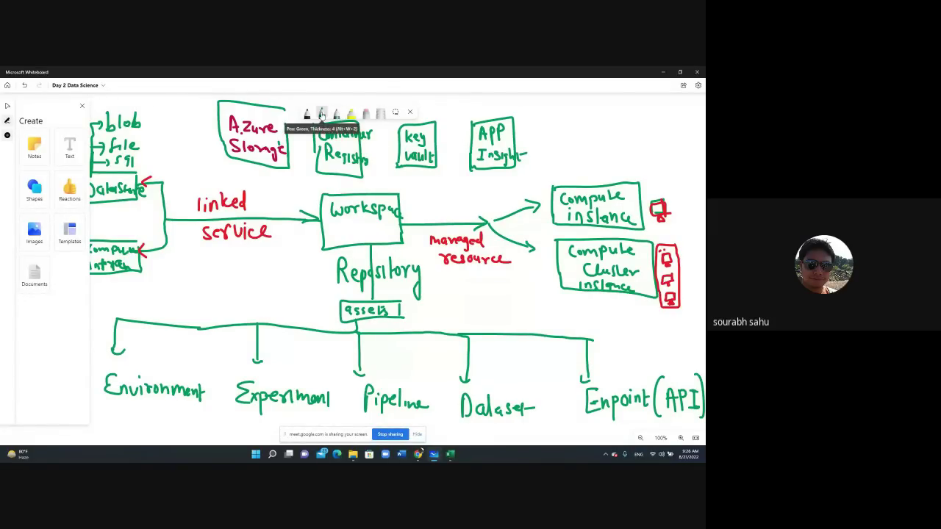
click(295, 177)
mouse_move(259, 168)
mouse_down()
mouse_move(276, 178)
mouse_move(473, 167)
mouse_up()
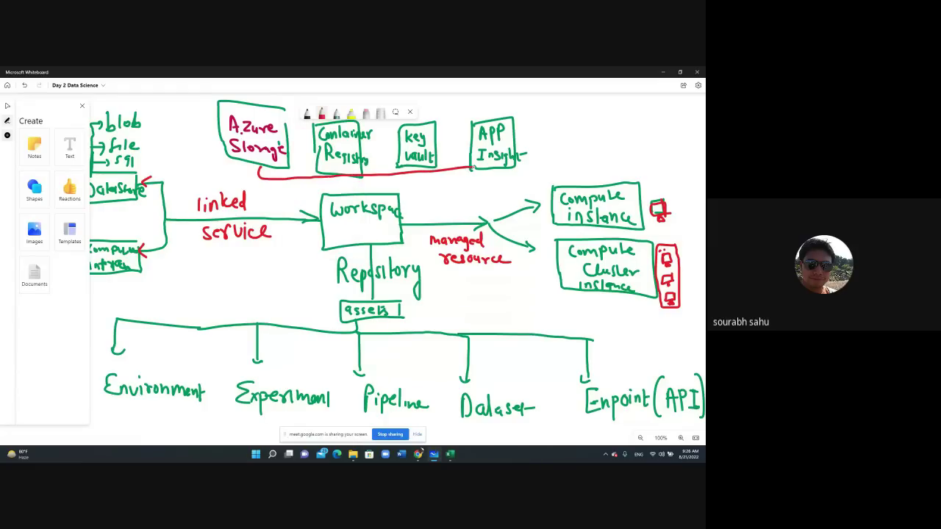
drag(341, 169, 341, 167)
drag(413, 163, 413, 171)
drag(472, 166, 471, 168)
drag(366, 175, 370, 190)
Step: Double-underline the "managed resource", "Workspace" and "linked service" labels in red
drag(502, 272, 464, 277)
drag(387, 226, 359, 227)
drag(387, 232, 360, 233)
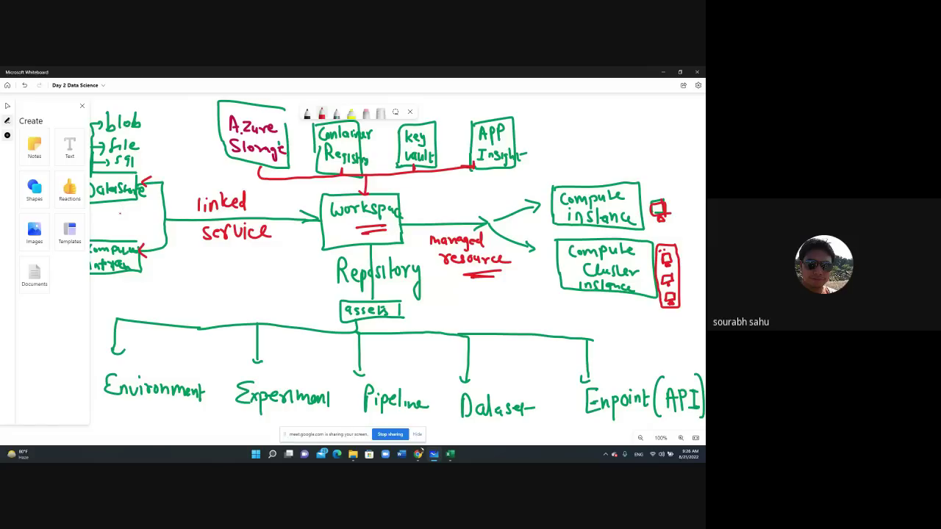
drag(255, 251, 219, 249)
drag(250, 254, 224, 255)
Step: Mark the assets box and its Environment, Experiment, Dataset and Enpoint (API) labels with short red underlines
drag(350, 320, 361, 319)
drag(171, 416, 194, 416)
drag(314, 417, 280, 415)
drag(506, 423, 526, 422)
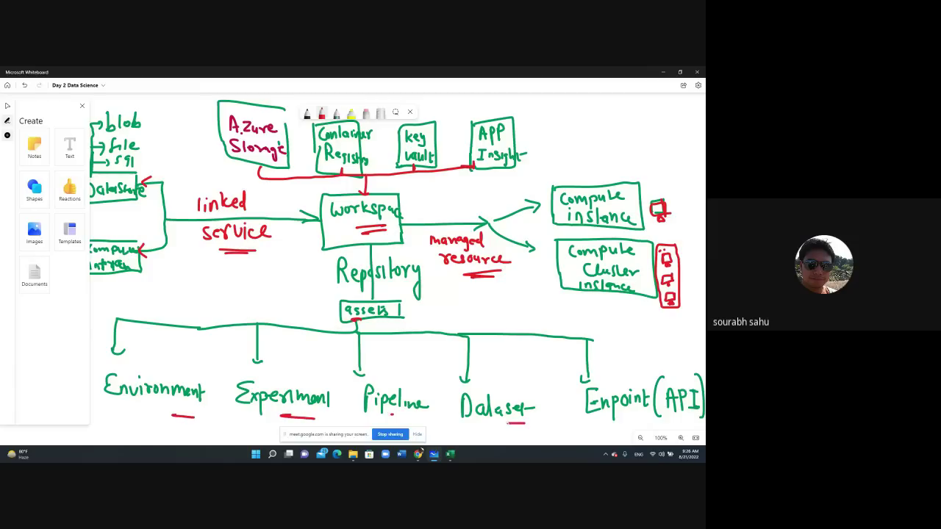
drag(585, 422, 596, 420)
Step: Handwrite the red title "AZURE ML Architecture" above the compute instance box
click(321, 114)
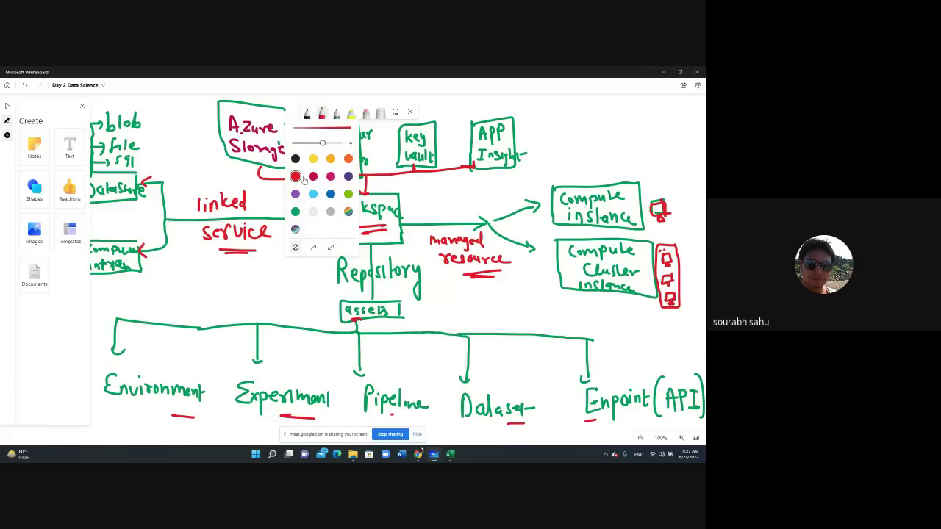
mouse_move(563, 125)
mouse_down()
mouse_move(592, 103)
mouse_move(597, 120)
mouse_up()
mouse_move(595, 103)
mouse_down()
mouse_move(606, 119)
mouse_move(618, 115)
mouse_up()
mouse_move(621, 100)
mouse_down()
mouse_move(629, 118)
mouse_move(637, 105)
mouse_up()
drag(629, 102, 640, 99)
drag(662, 103, 667, 118)
drag(676, 101, 688, 121)
mouse_move(579, 152)
mouse_down()
mouse_move(583, 136)
mouse_move(590, 152)
mouse_up()
drag(580, 146, 601, 141)
drag(609, 141, 609, 151)
mouse_move(613, 129)
mouse_down()
mouse_move(612, 155)
mouse_move(674, 138)
mouse_move(687, 147)
mouse_up()
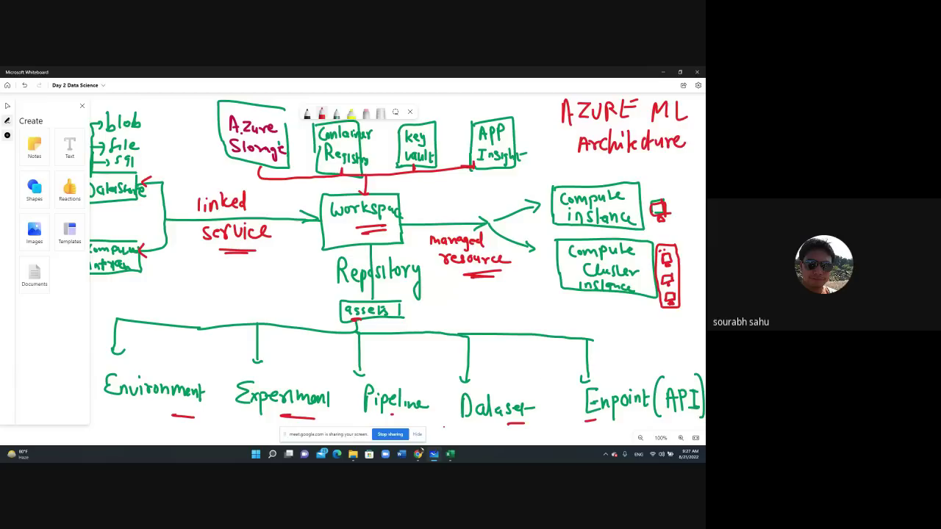
Step: Switch to the case study data science PDF in Chrome and examine the Azure Machine Learning architecture diagram on page 5
mouse_move(417, 454)
click(379, 412)
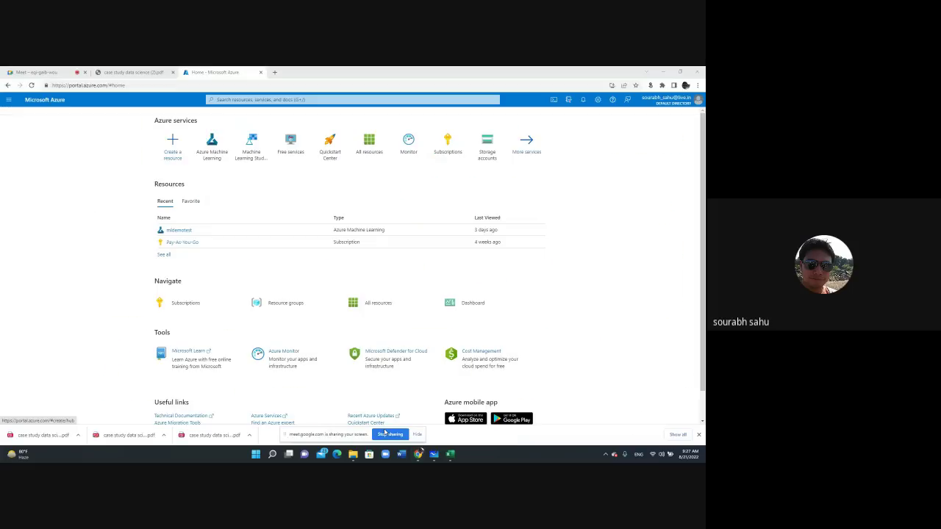
click(132, 72)
scroll(277, 220, down, 5)
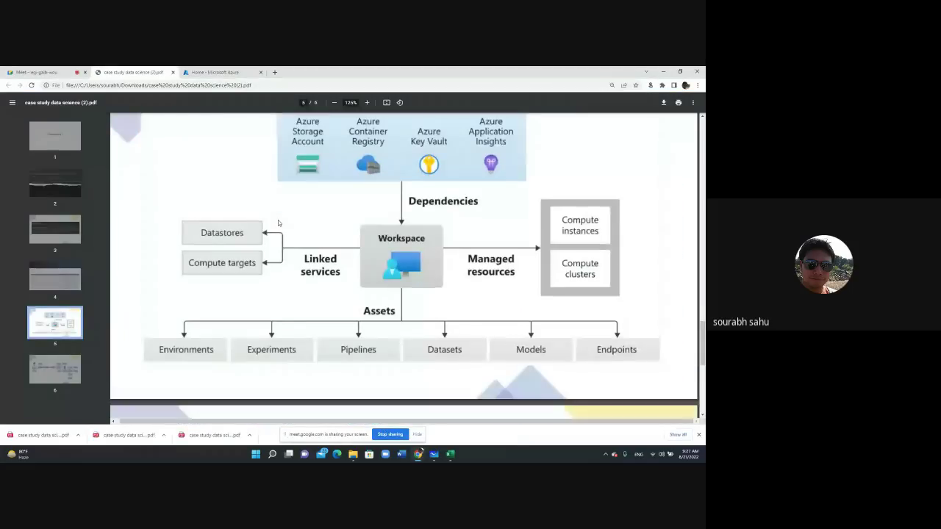
scroll(278, 220, up, 1)
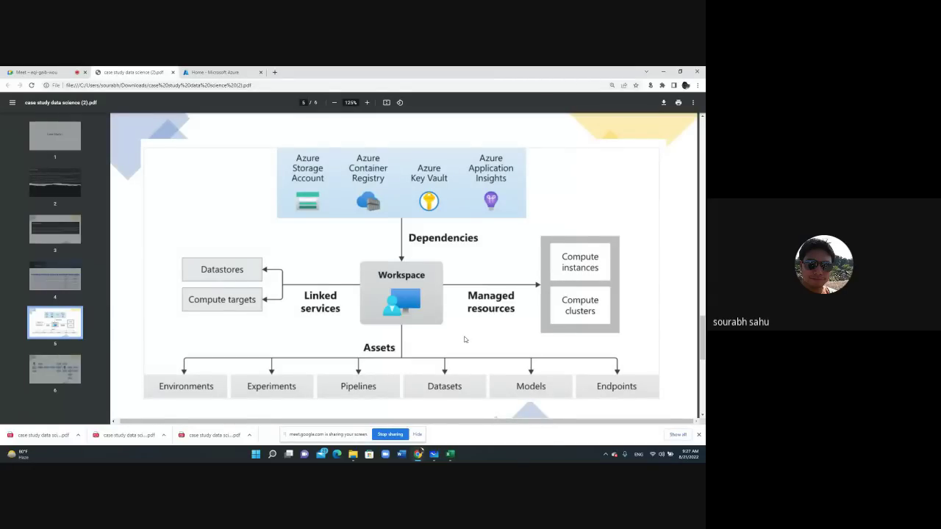
Step: Check the Google Meet call, and switch back to Microsoft Whiteboard to bring an empty area of the board into view
mouse_move(418, 455)
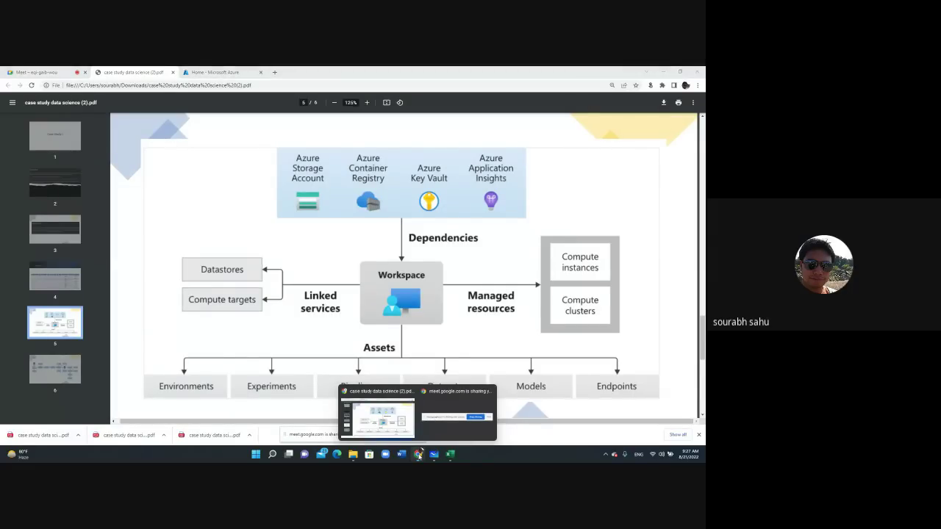
click(60, 70)
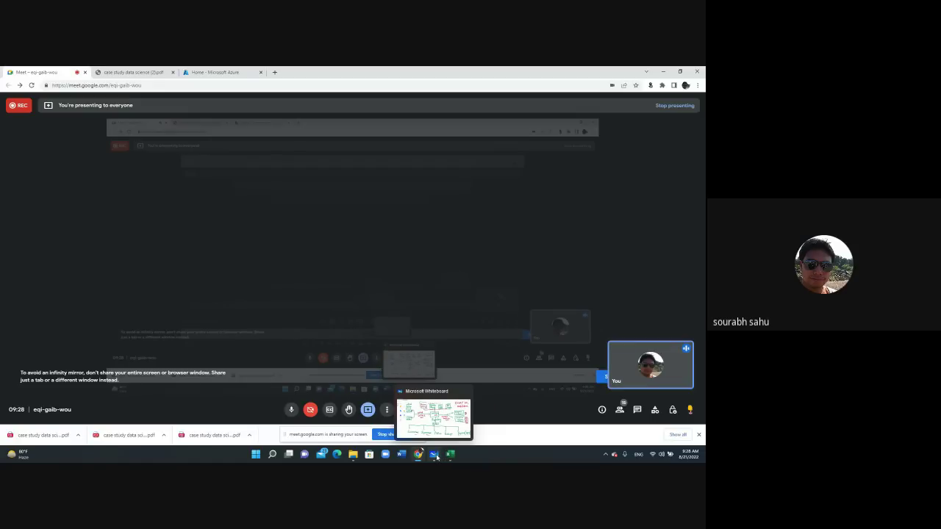
click(432, 426)
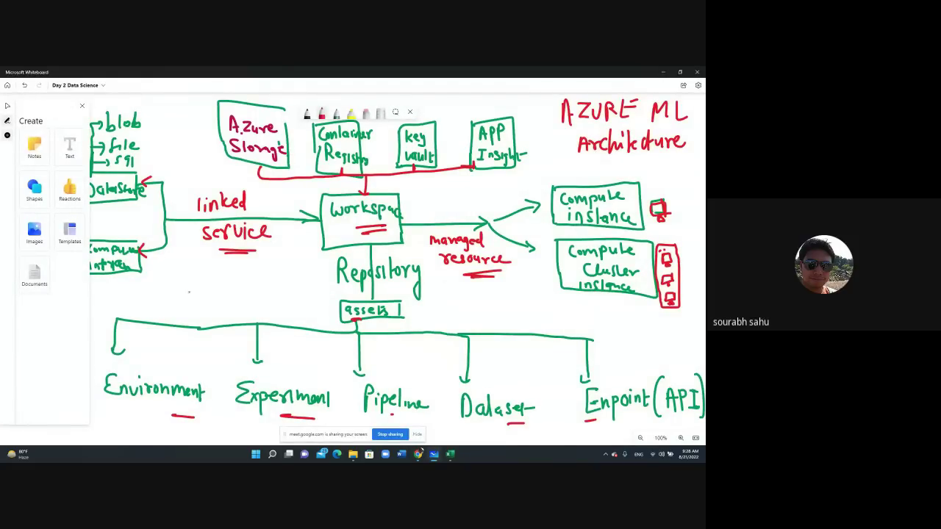
click(6, 108)
drag(619, 340, 219, 332)
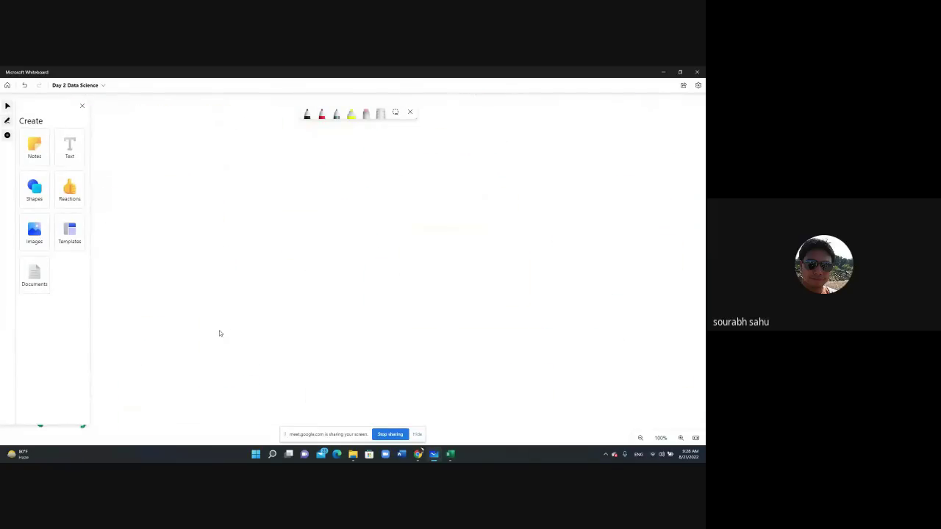
Step: Switch to the Azure portal in Chrome, search for "machin" and open the Azure Machine Learning service
mouse_move(417, 455)
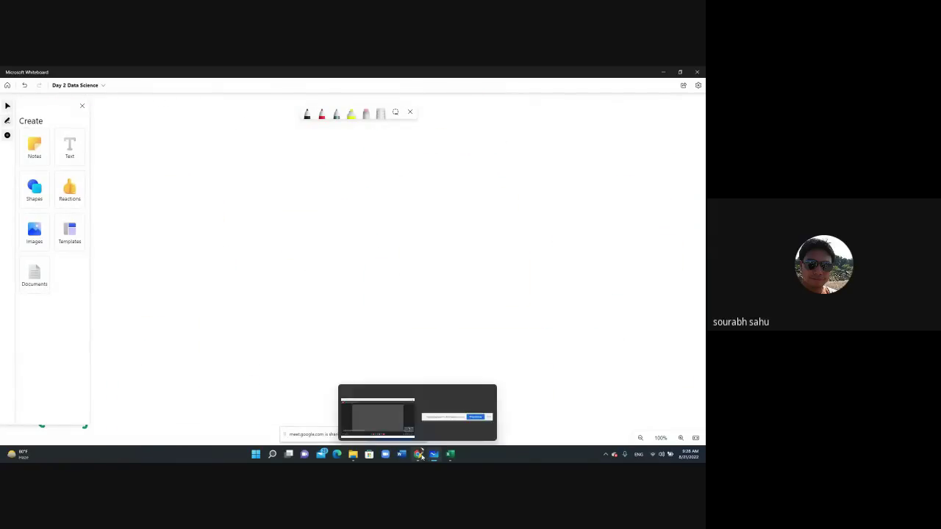
click(377, 418)
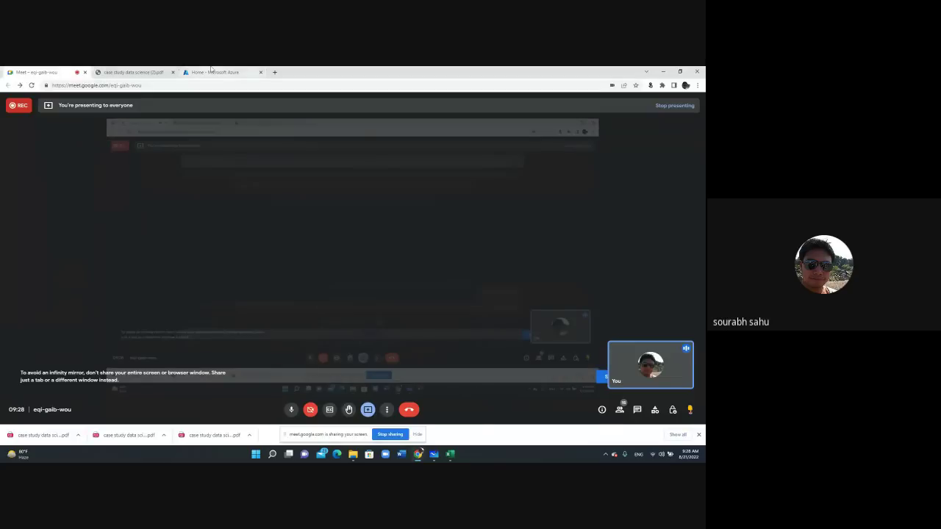
click(214, 72)
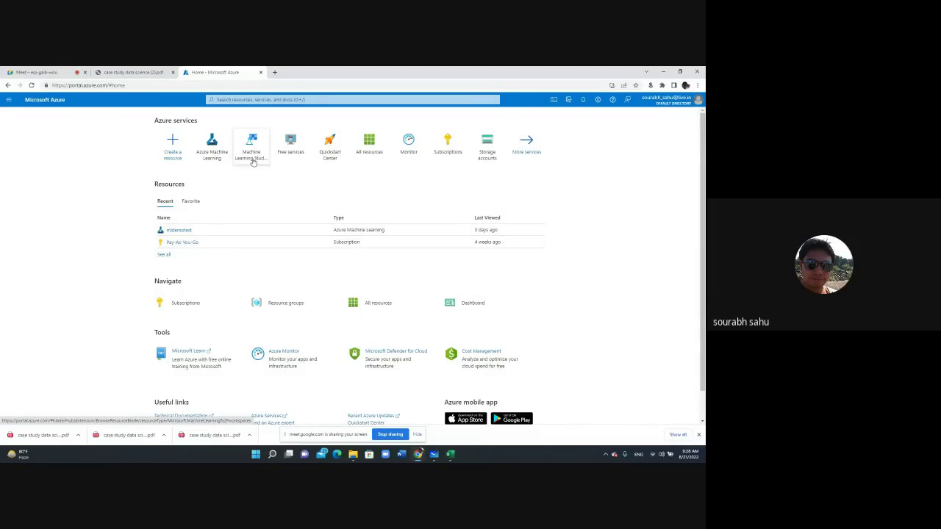
click(227, 99)
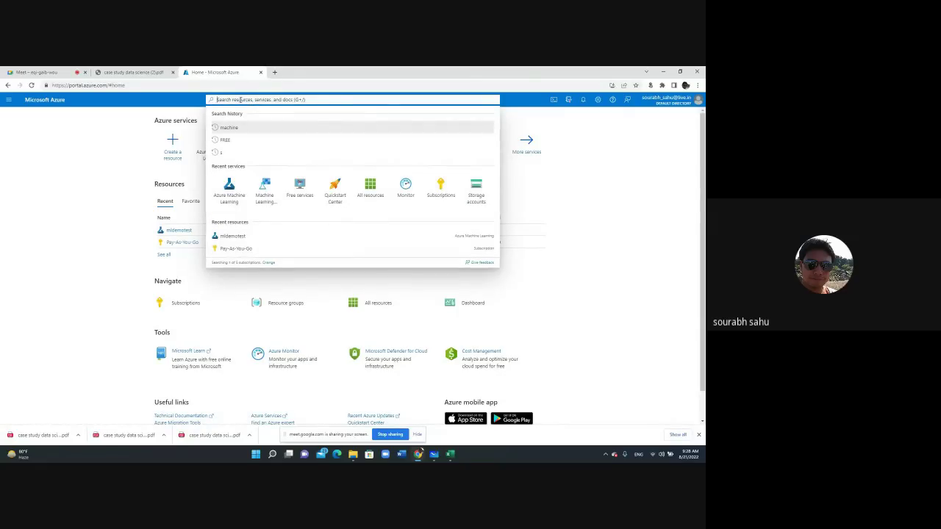
text(machin)
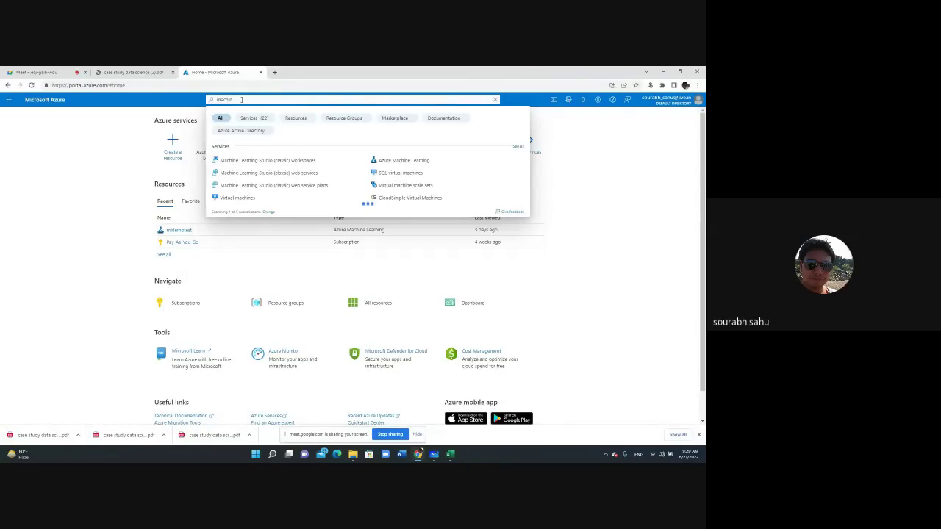
text(e)
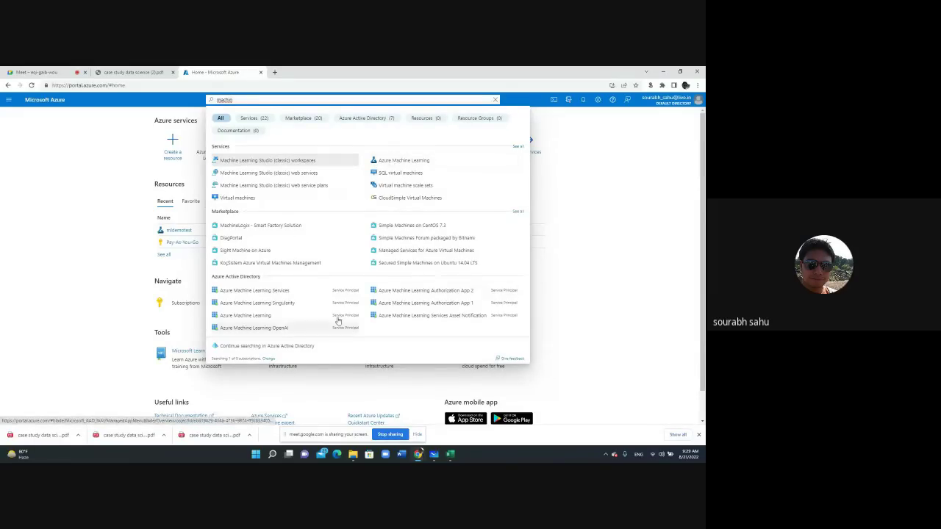
click(396, 163)
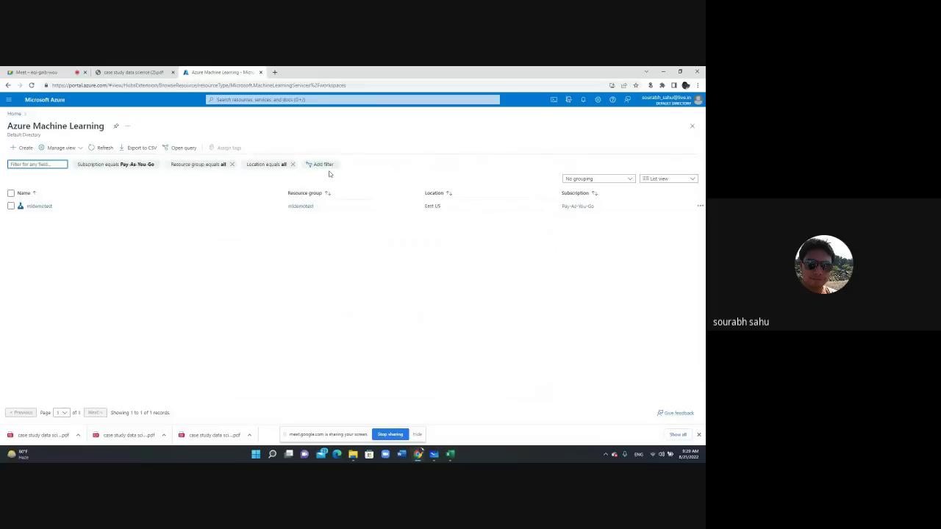
Step: Start creating a new Azure Machine Learning workspace and highlight the form's "Create a machine learning workspace" subtitle
click(10, 206)
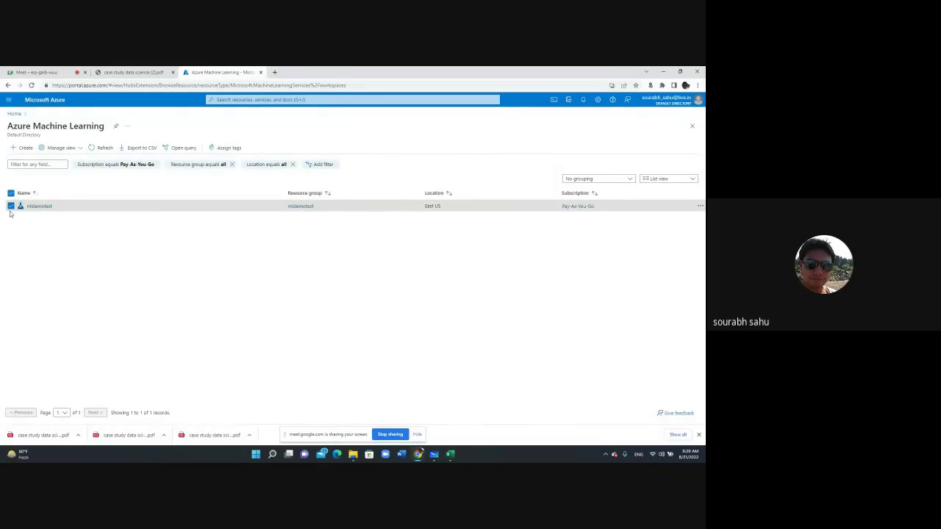
click(10, 207)
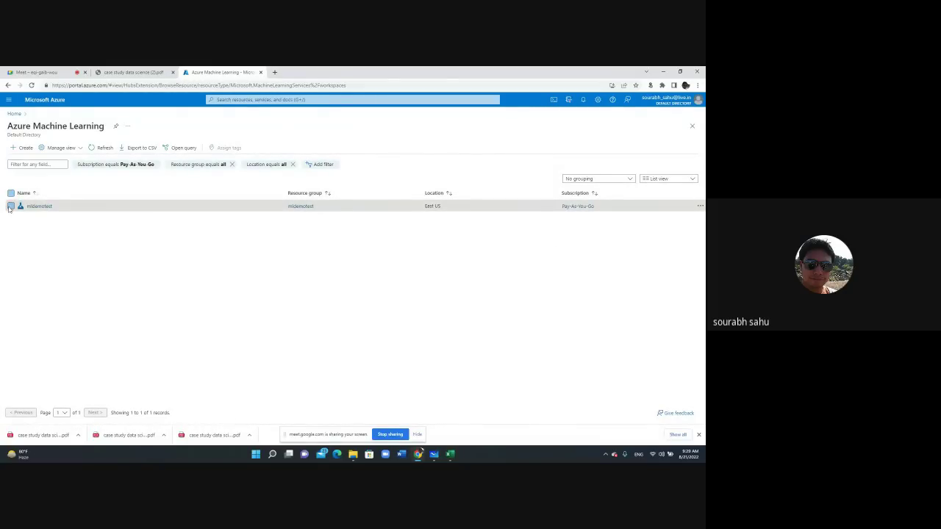
click(24, 149)
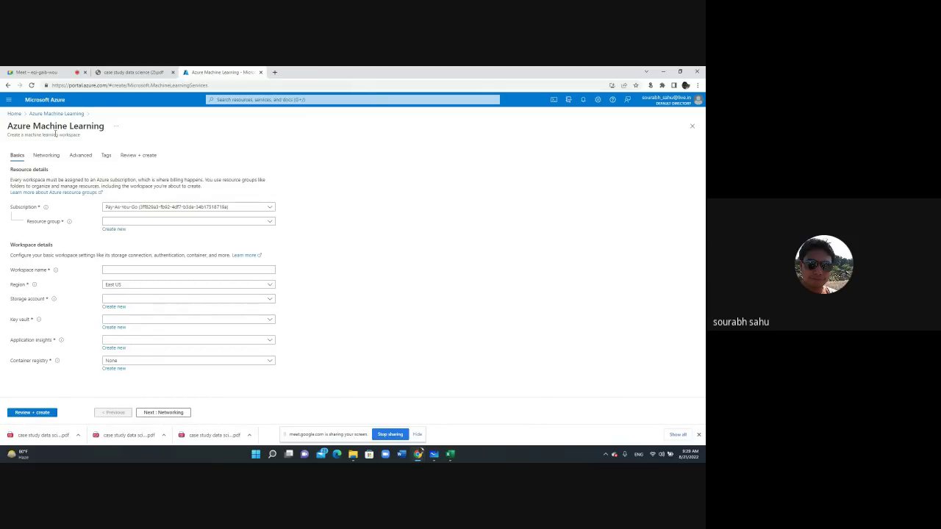
drag(36, 134, 86, 136)
drag(8, 136, 88, 140)
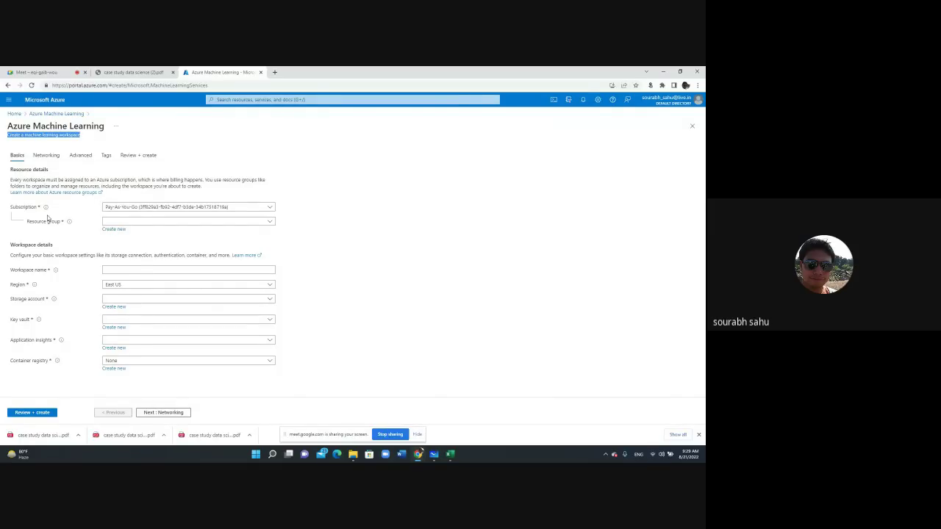
Step: Look through the available subscriptions and existing resource groups in the workspace form
click(160, 209)
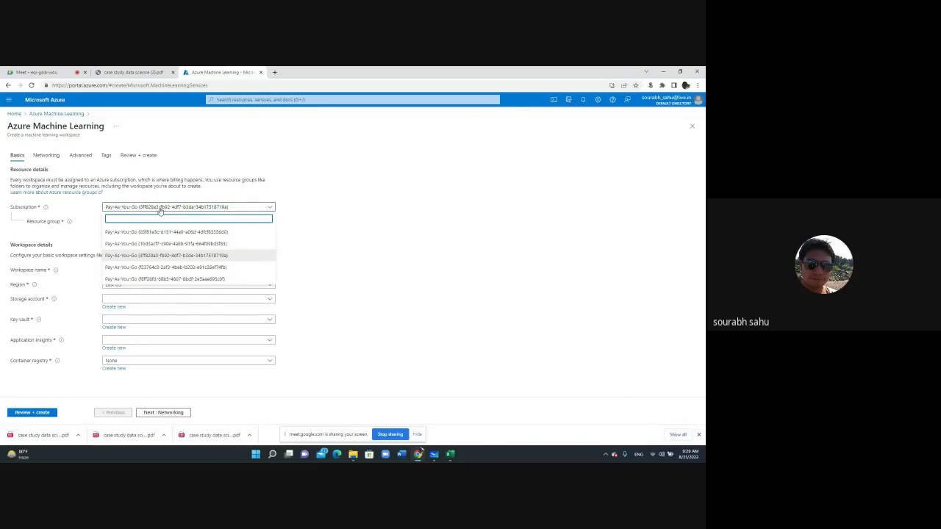
click(160, 209)
click(167, 221)
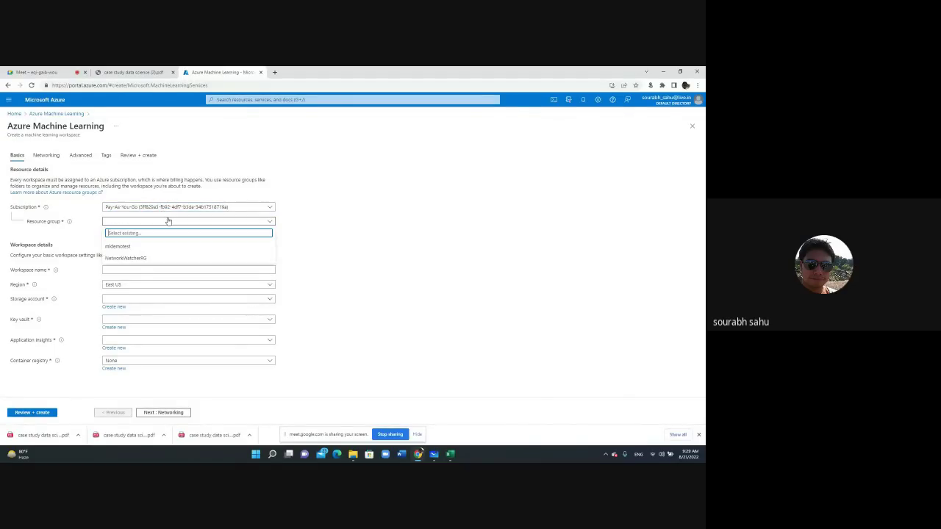
click(383, 200)
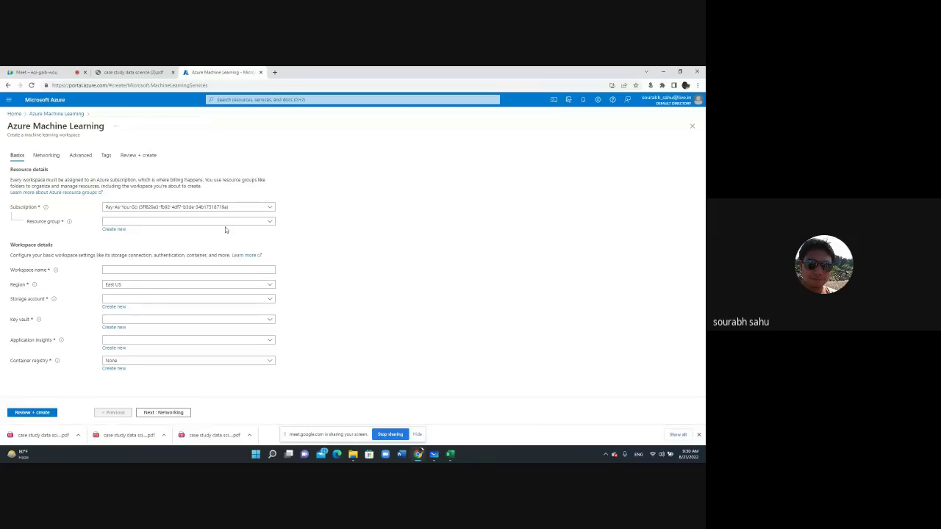
click(188, 223)
click(316, 236)
click(133, 224)
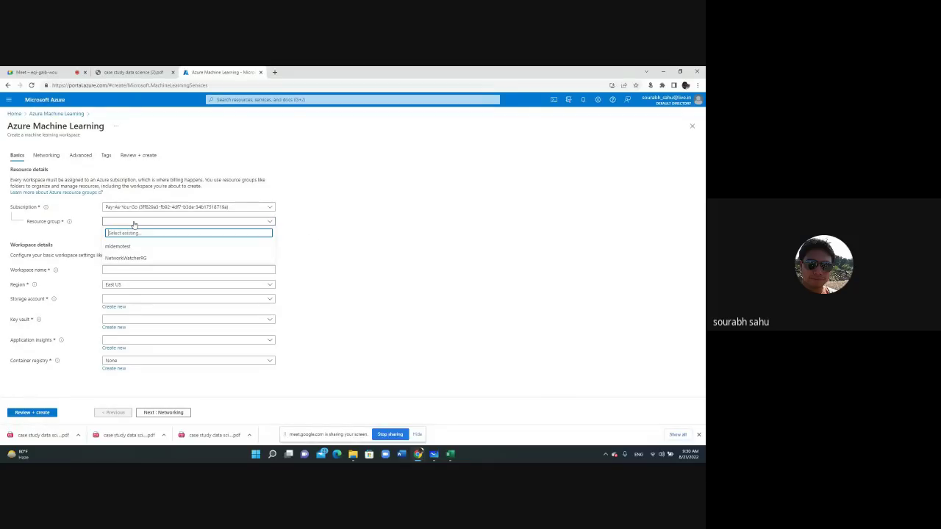
click(325, 223)
Step: Create a new resource group named AZUREMLDEMORG for the workspace
click(113, 230)
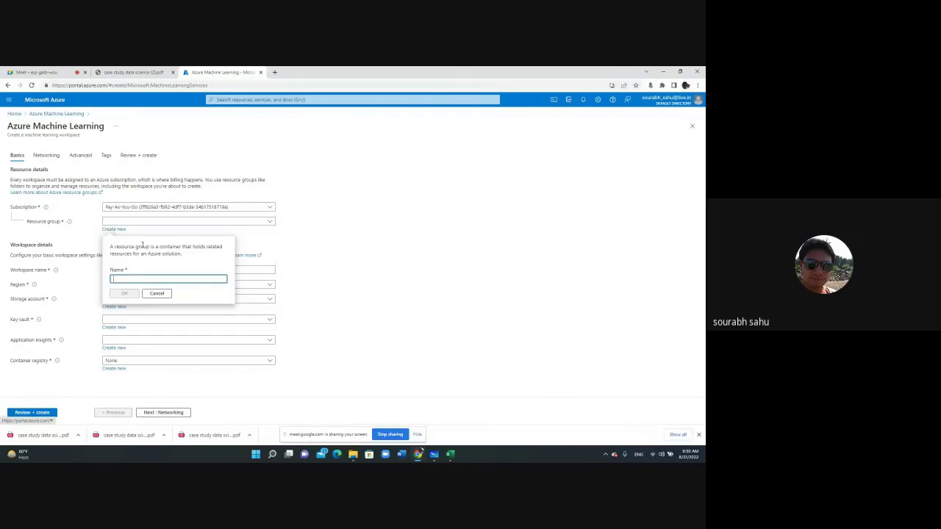
text(M)
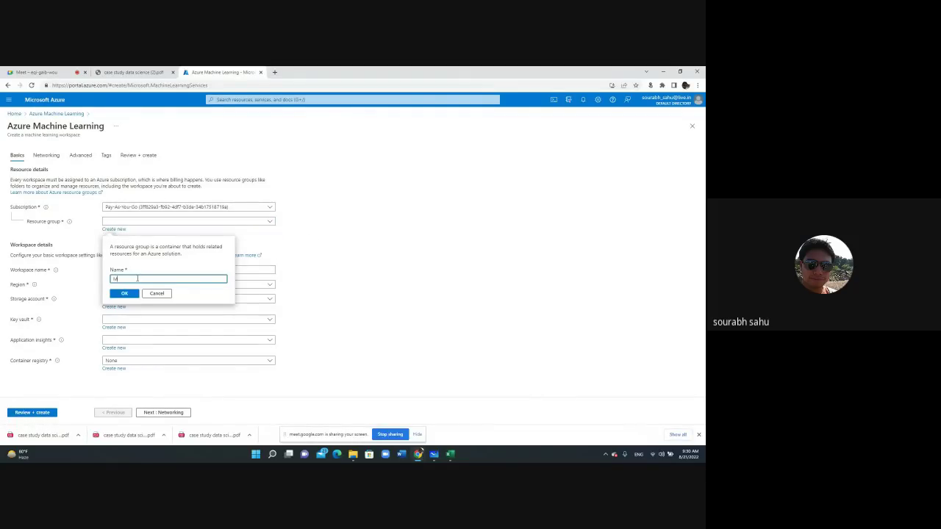
text(ZUREMLDEMORG)
click(124, 295)
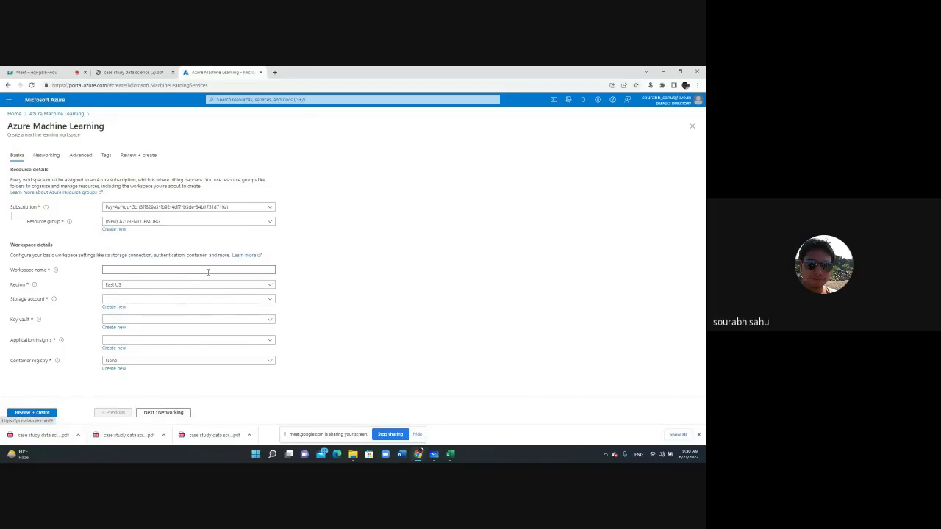
Step: Name the workspace AZUREFLIGTDLDEMOWS and select East US as its region
click(144, 272)
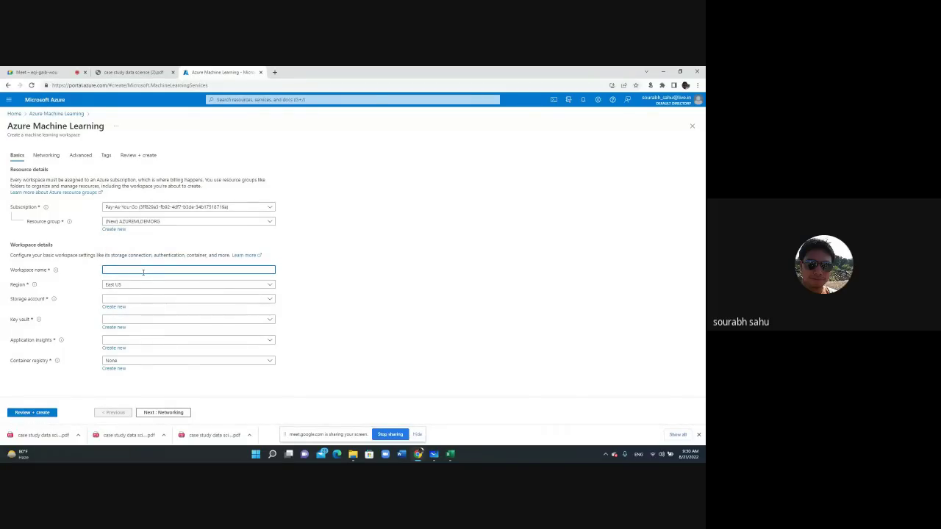
text(AZURE)
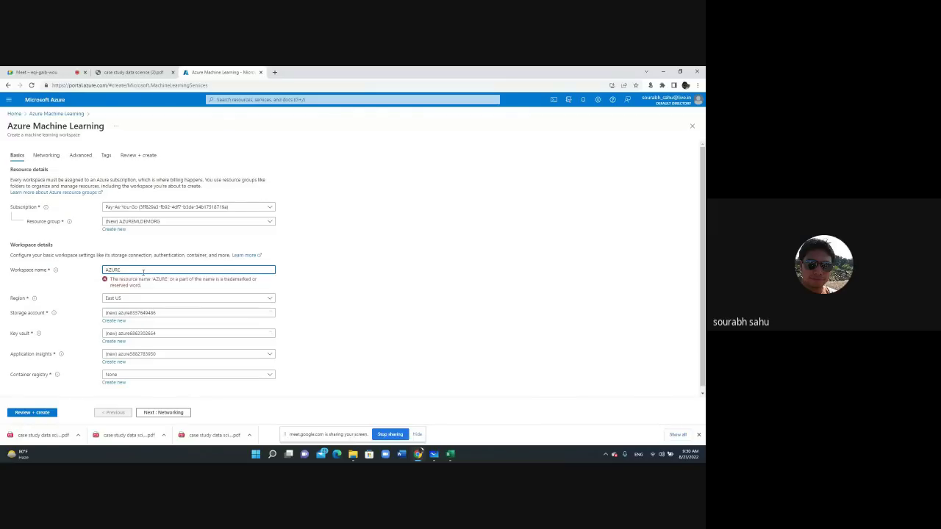
text(FLIGT)
text(L)
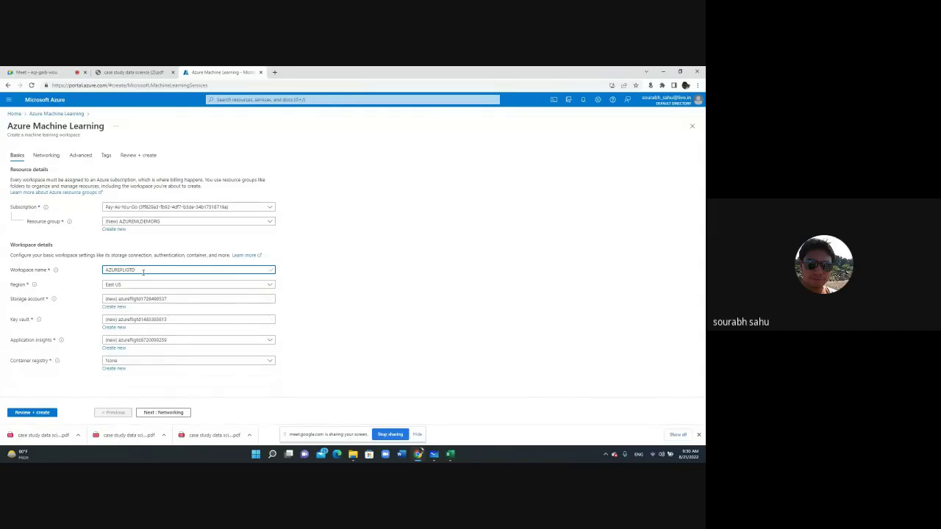
text(DEMOWS)
click(149, 286)
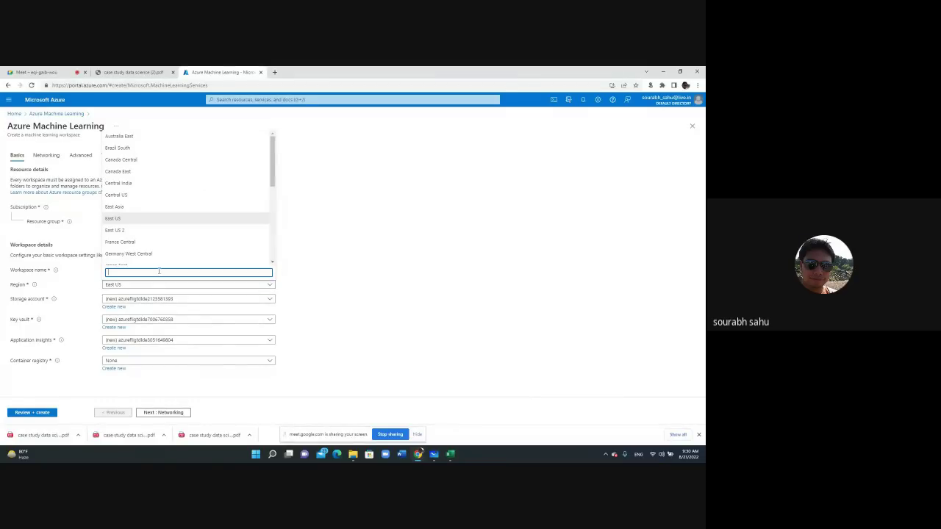
click(179, 222)
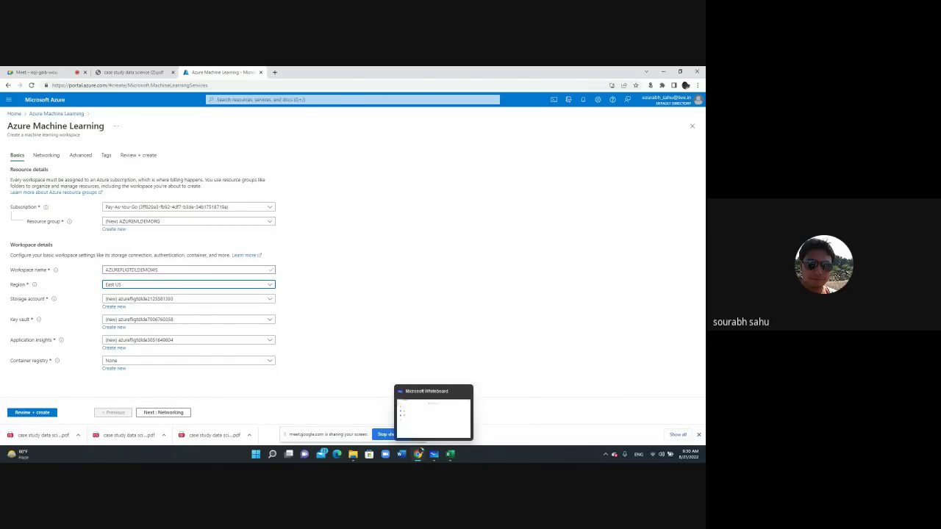
Step: Check the architecture diagram in the case study PDF, and return to the portal to review and create the workspace
click(128, 72)
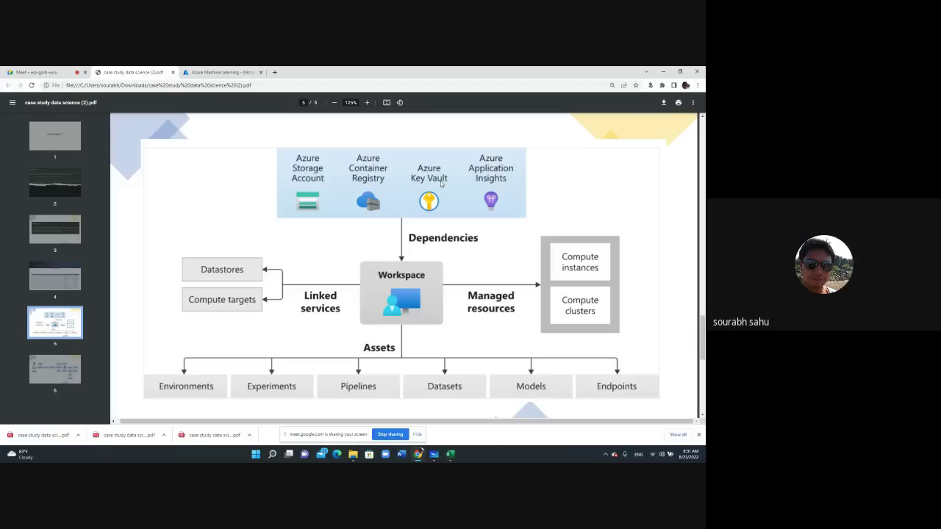
click(223, 72)
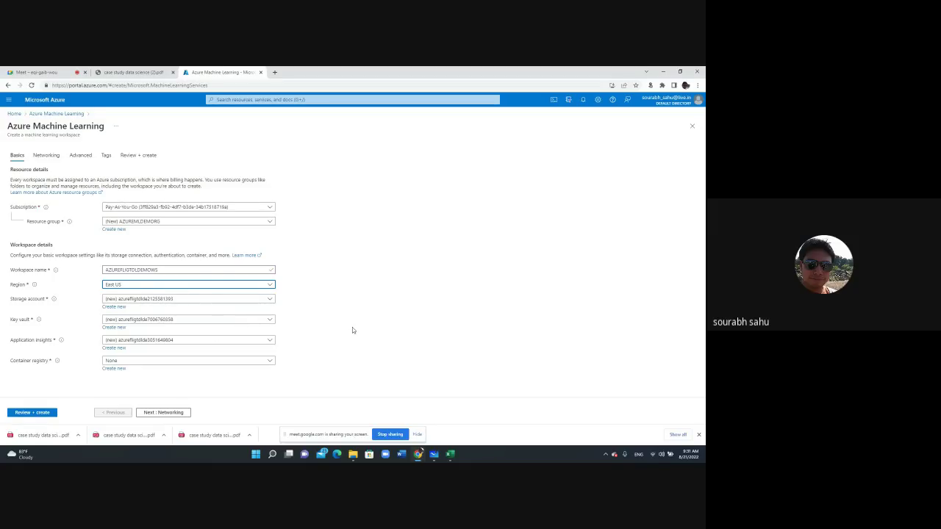
click(32, 412)
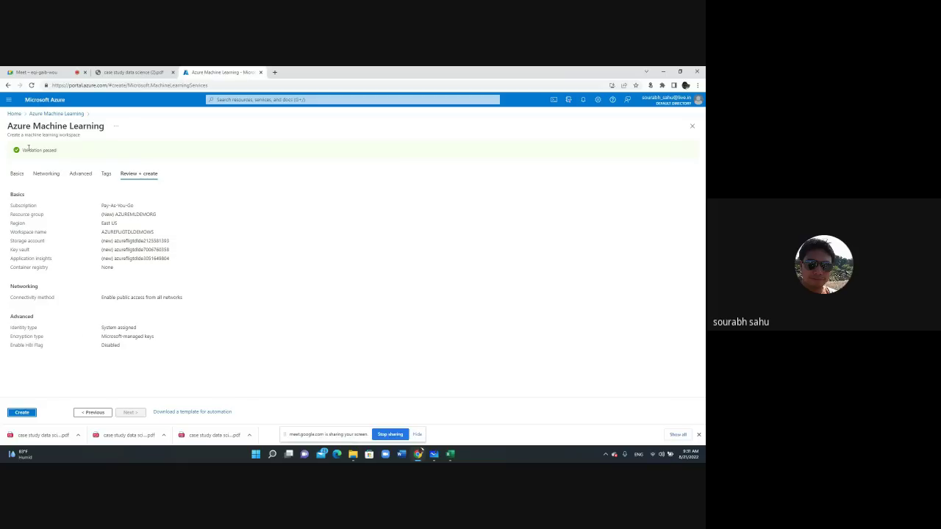
drag(26, 149, 66, 152)
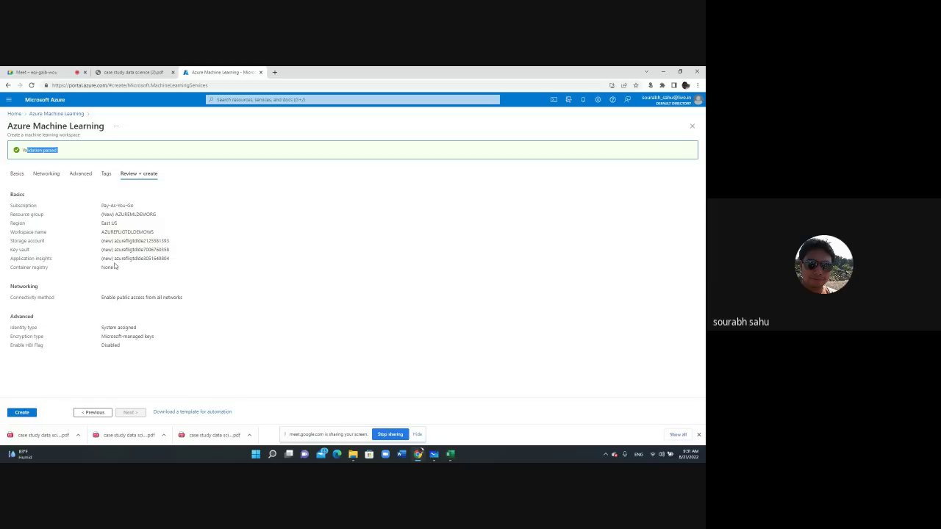
click(20, 414)
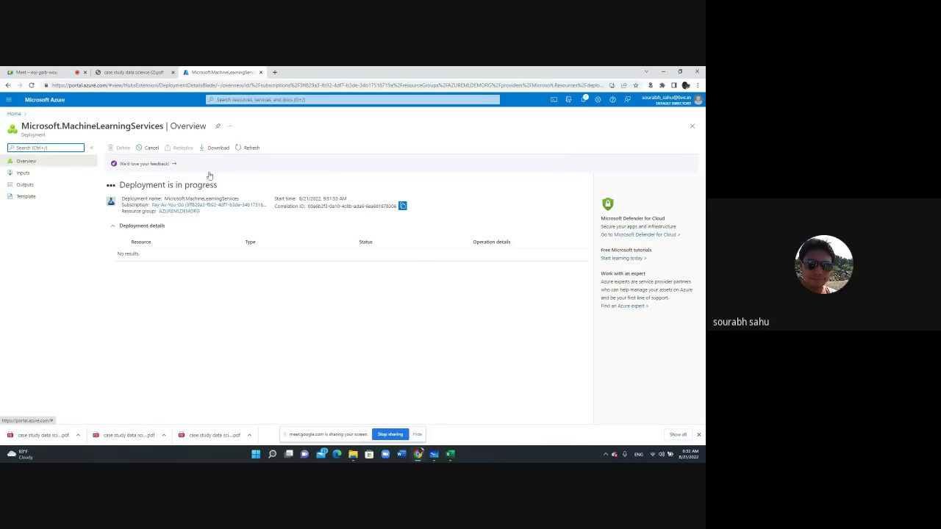
Step: Examine the deployment status and expand the deployment details, highlighting the insights components and workspaces resource types
drag(137, 185, 237, 184)
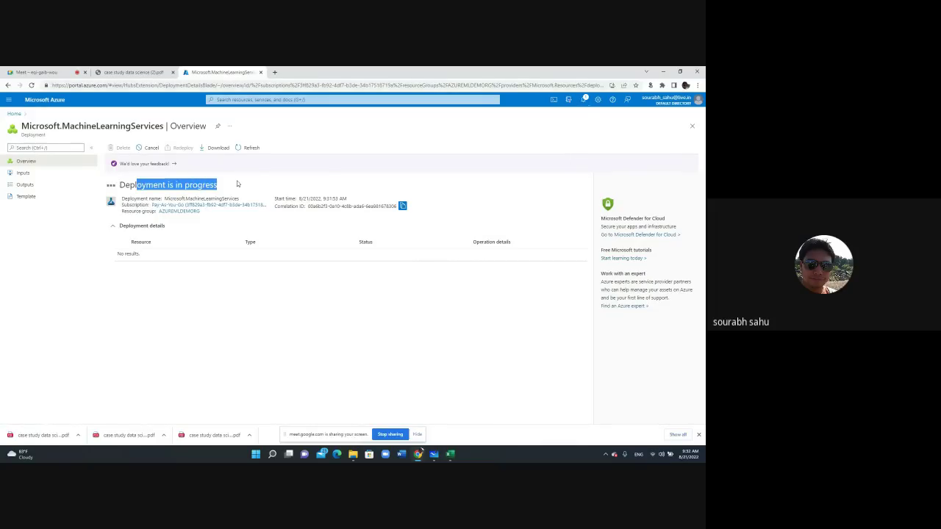
click(289, 342)
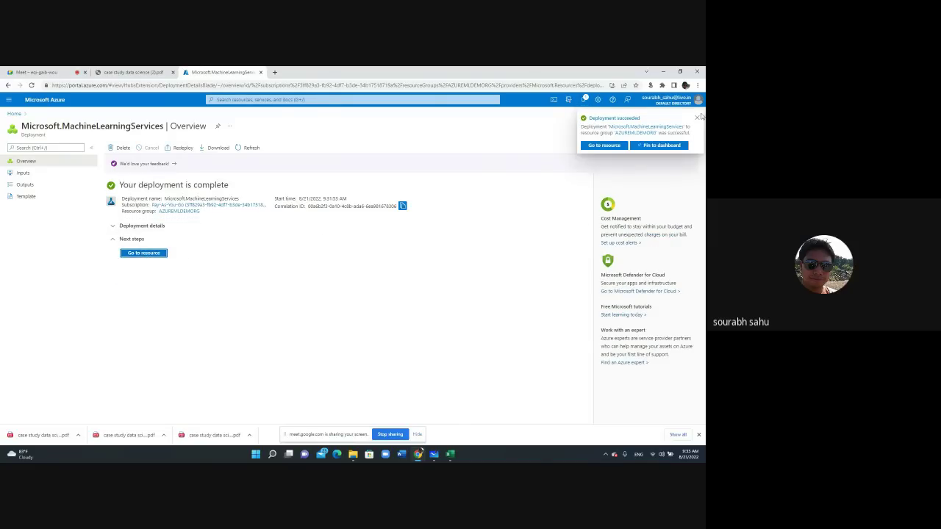
click(651, 147)
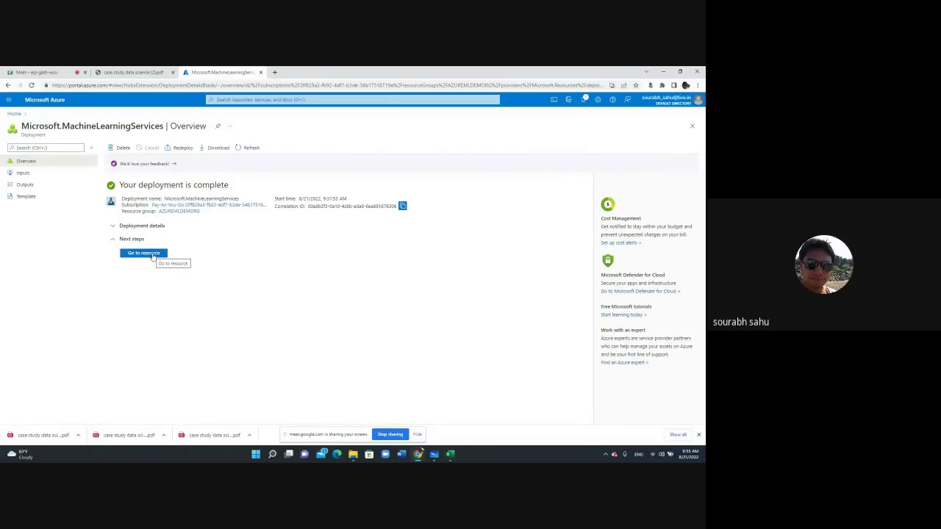
click(142, 226)
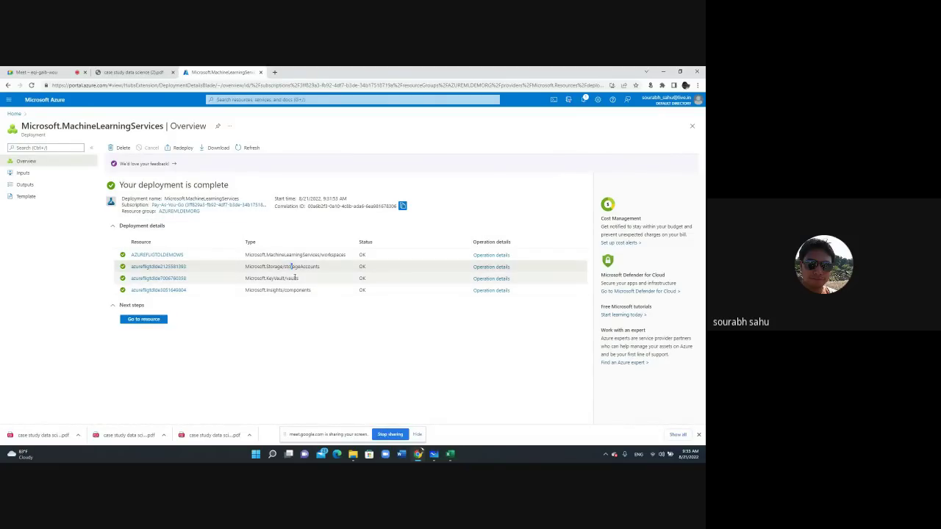
double_click(297, 291)
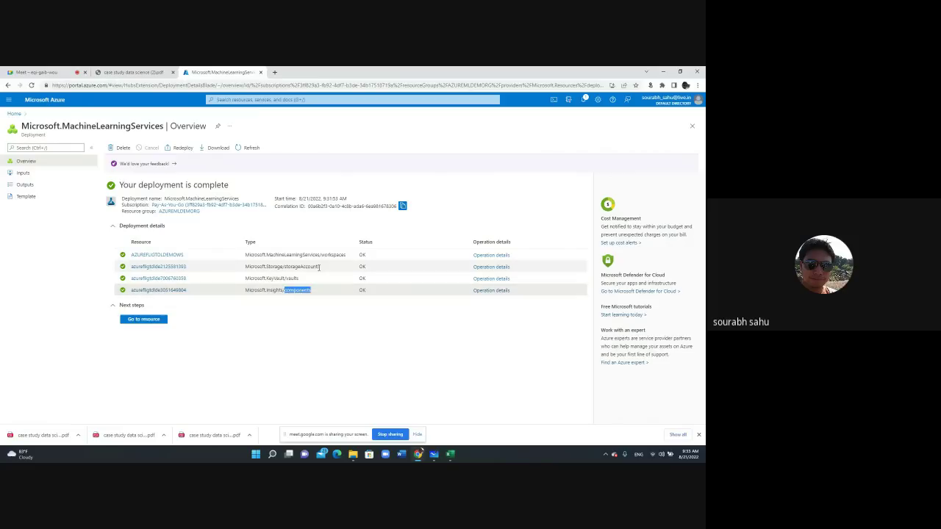
double_click(332, 254)
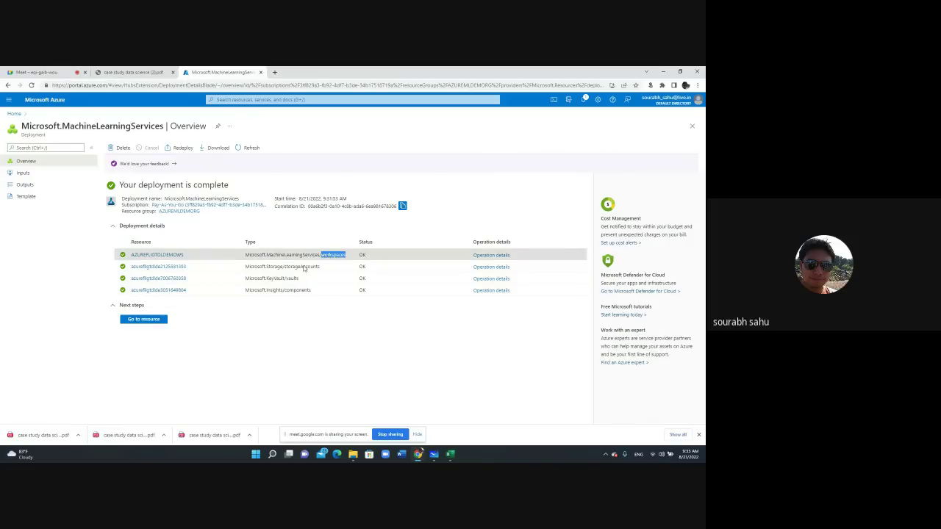
Step: Open the overview of the deployed AZUREFLIGTDLDEMOWS workspace, revisiting the deployment page once
click(154, 321)
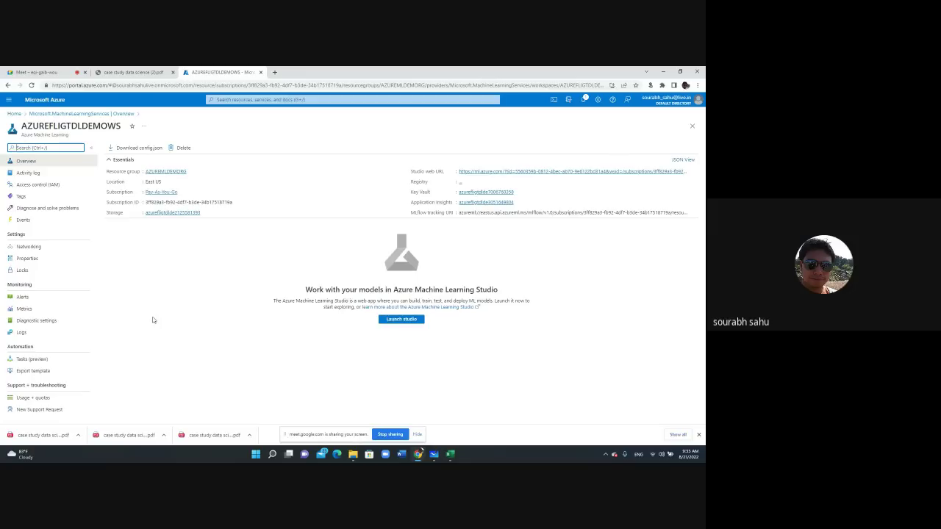
click(8, 85)
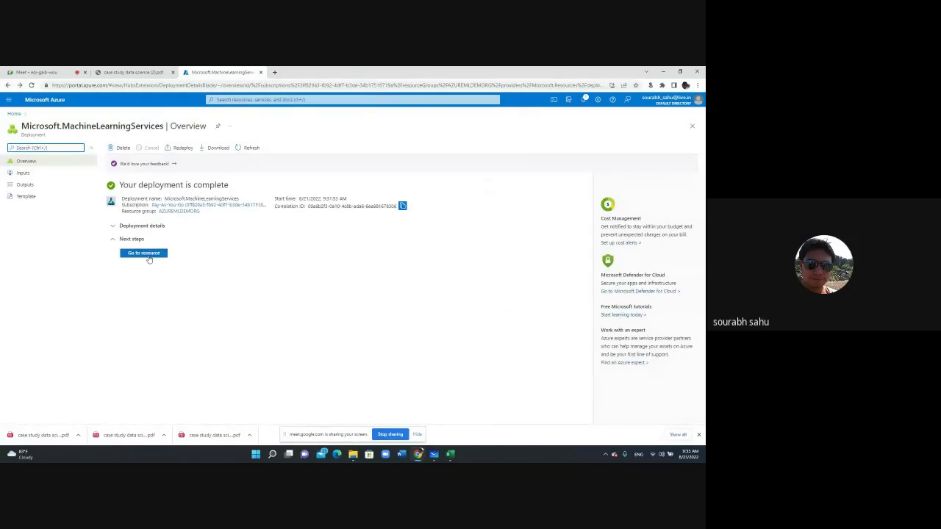
click(147, 253)
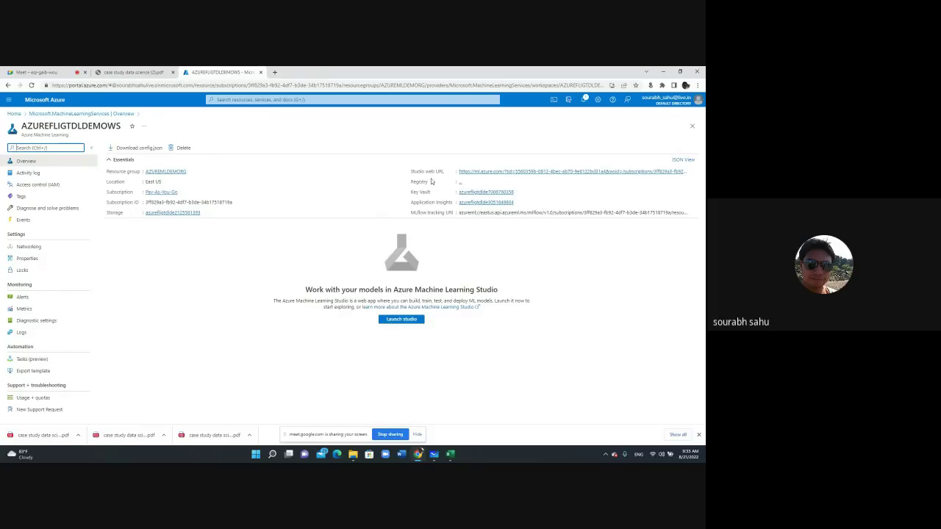
Step: Highlight the Studio web URL label and open Azure Machine Learning Studio through its link
drag(446, 172, 410, 174)
click(505, 172)
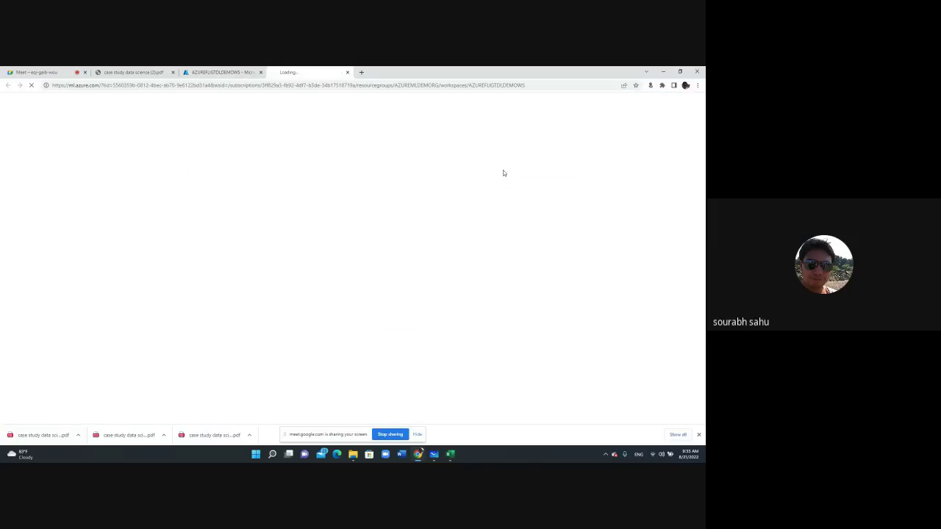
click(206, 71)
click(305, 72)
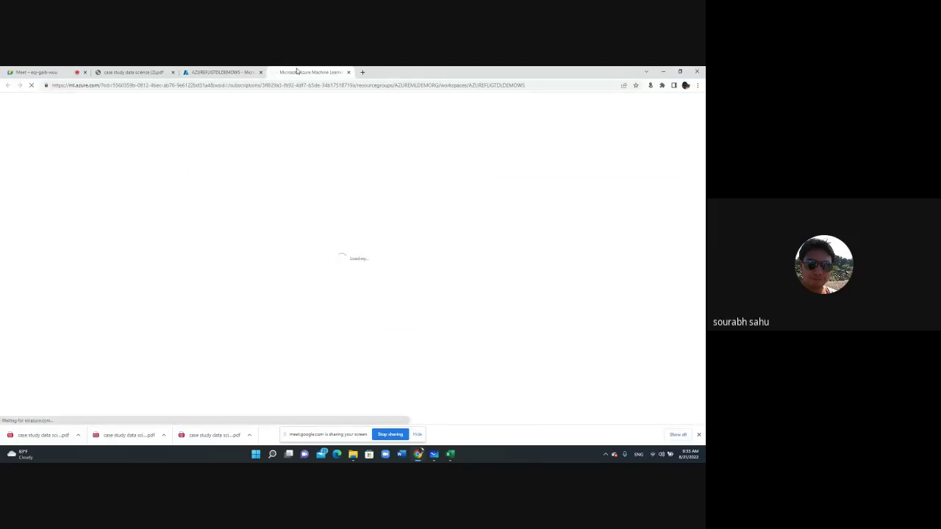
click(327, 243)
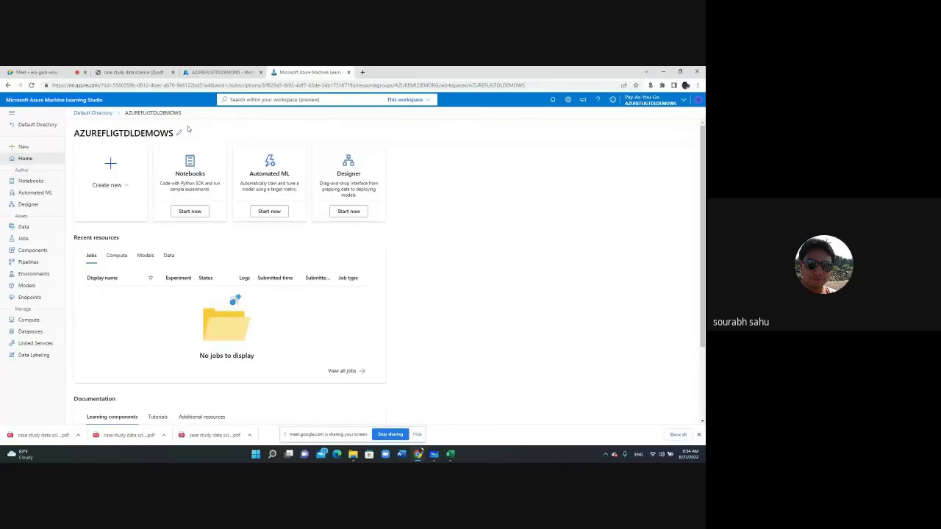
Step: Switch to the Day 2 Data Science whiteboard and go back through its notes to the RoadMap drawing
click(450, 455)
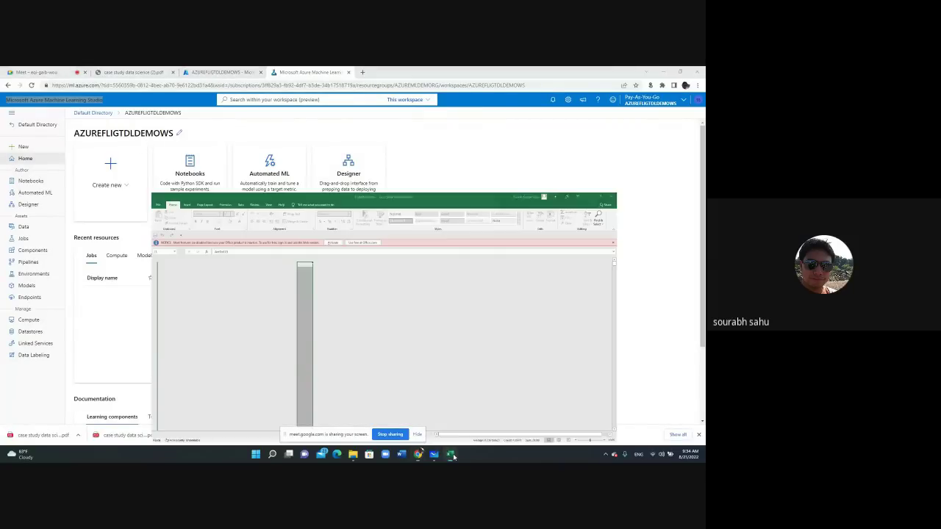
click(450, 455)
click(114, 71)
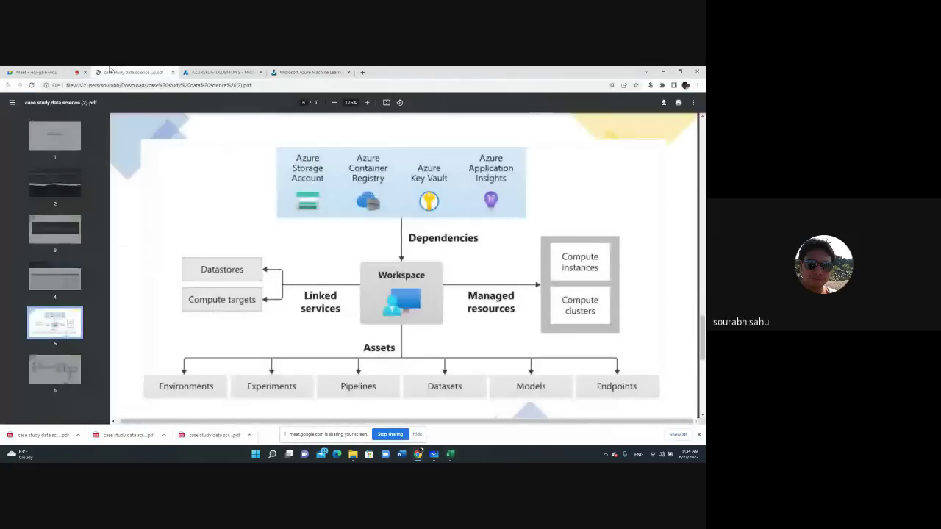
click(433, 453)
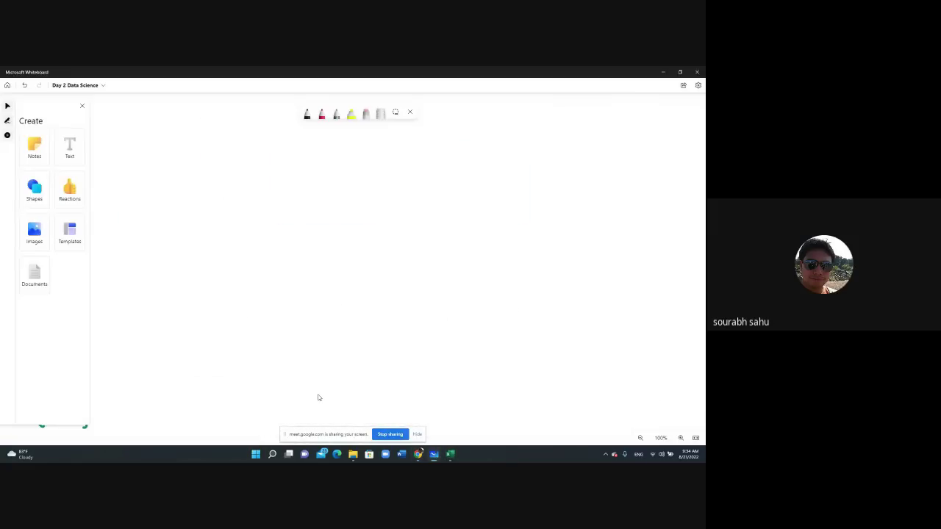
scroll(453, 271, left, 5)
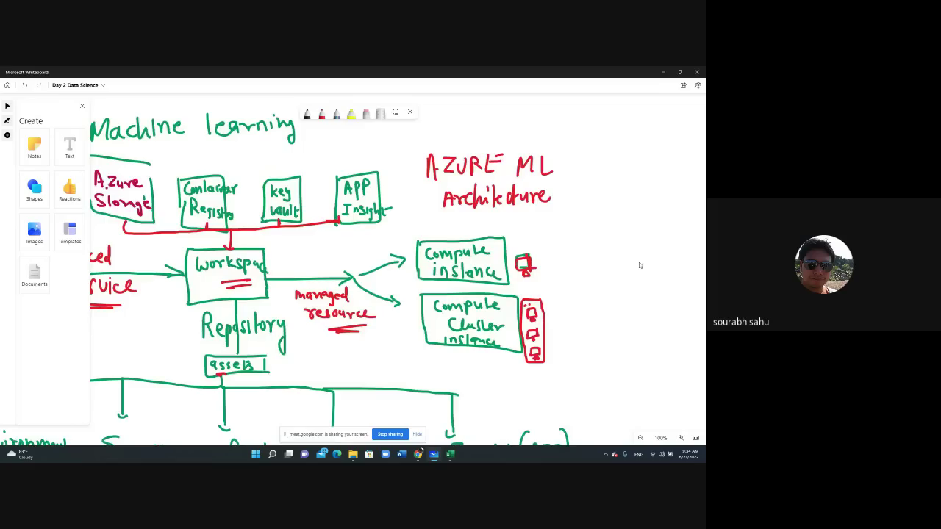
scroll(566, 245, left, 12)
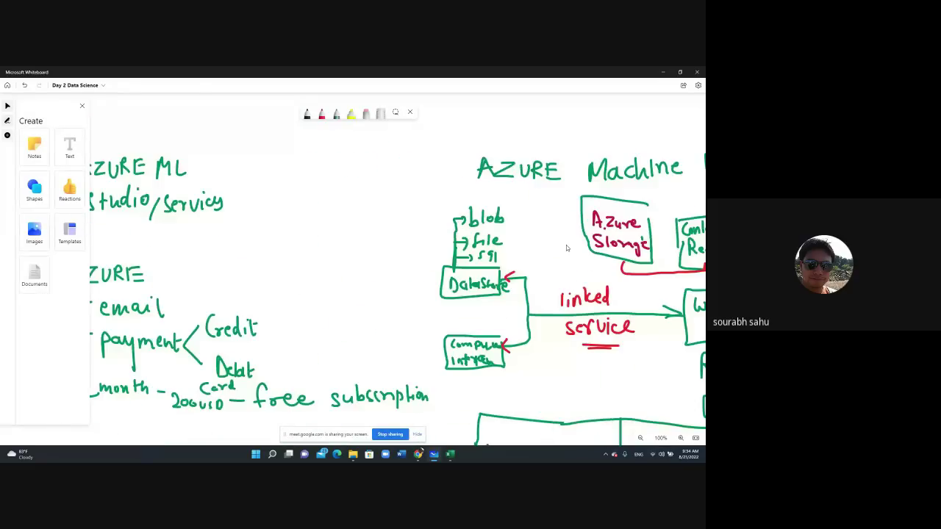
scroll(546, 332, left, 15)
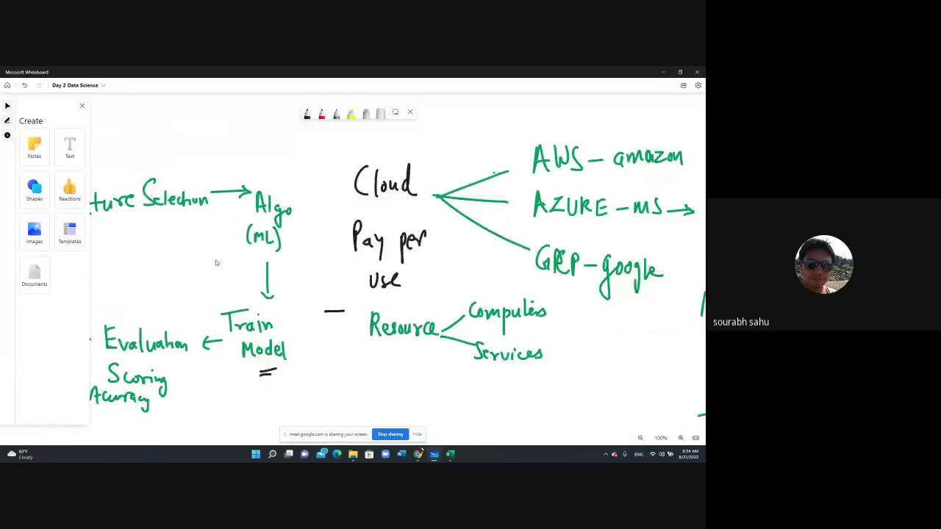
scroll(424, 261, up, 3)
scroll(513, 238, left, 1)
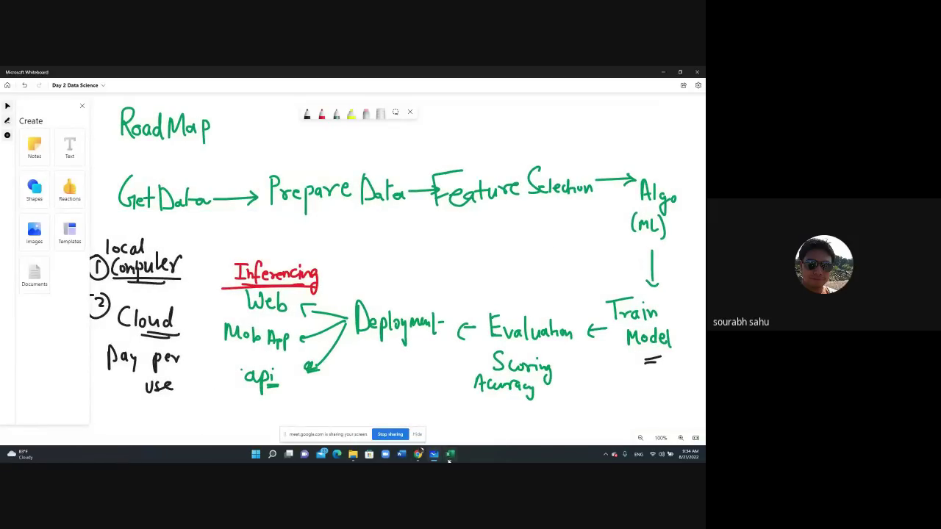
Step: Return to Azure Machine Learning Studio, open the Data assets page, and start creating a dataset from local files
mouse_move(418, 456)
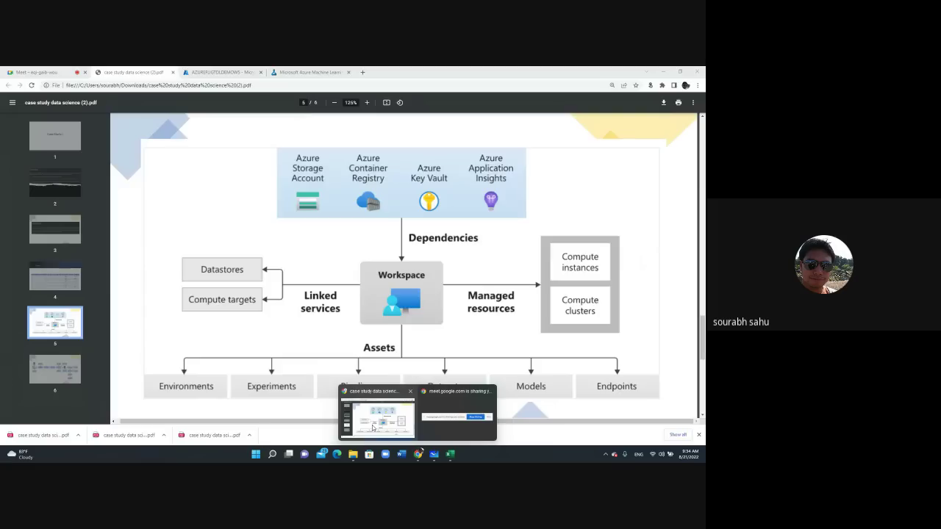
click(375, 407)
click(305, 73)
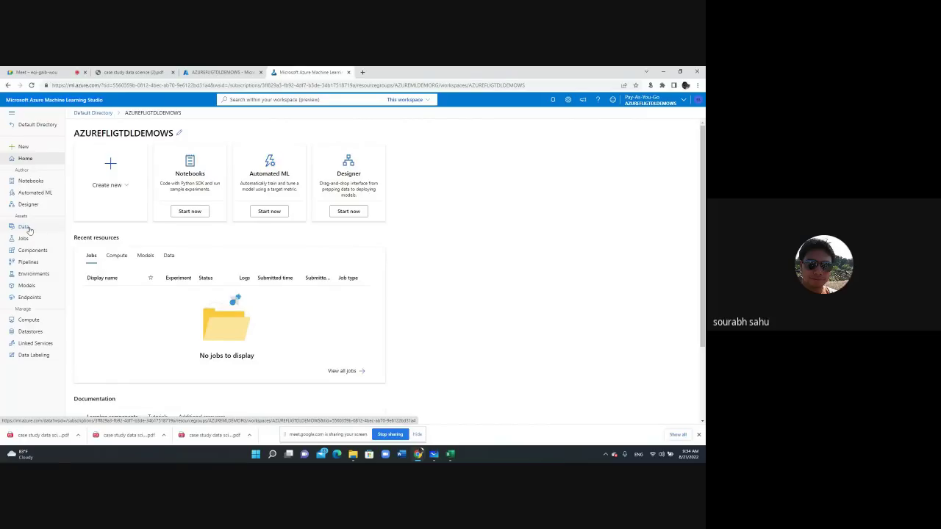
click(120, 185)
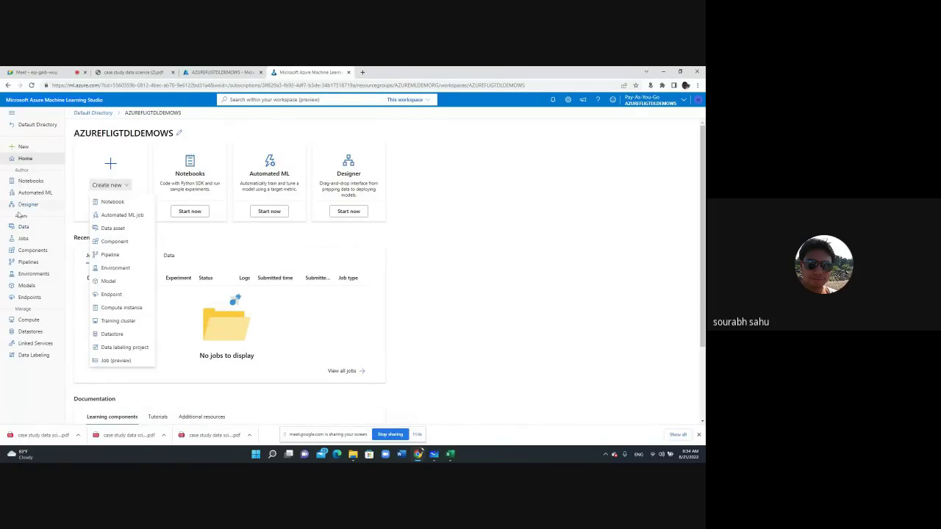
click(25, 228)
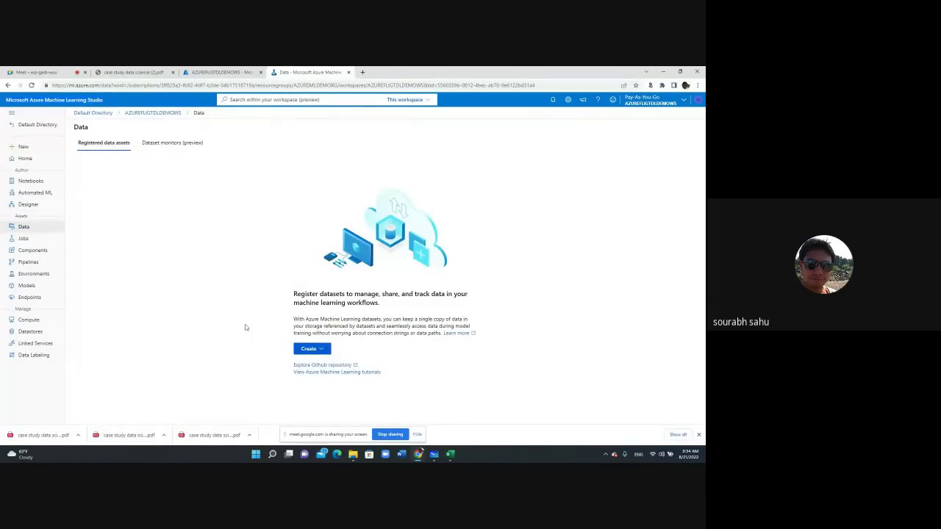
click(320, 350)
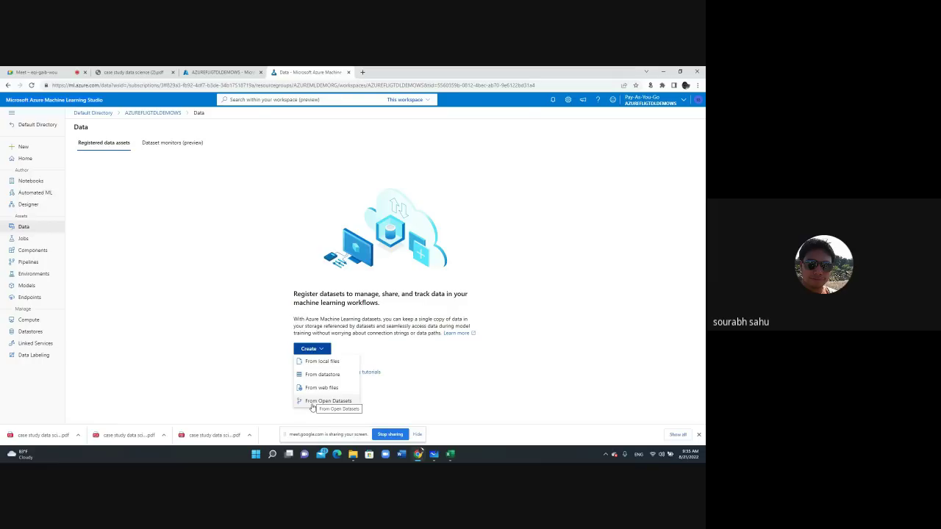
click(331, 361)
Step: Name the dataset FlightData, keep the Tabular type and an empty description, and continue to the datastore and file selection
click(292, 176)
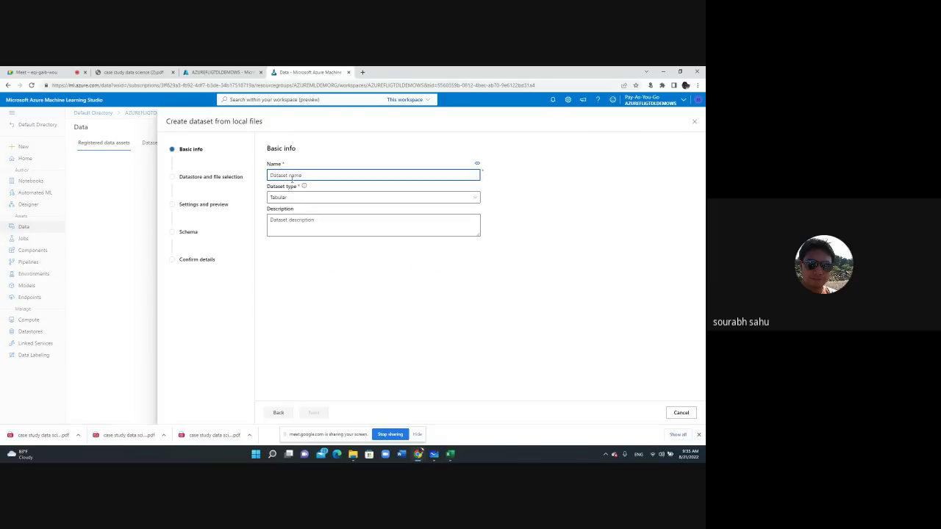
text(FlightData)
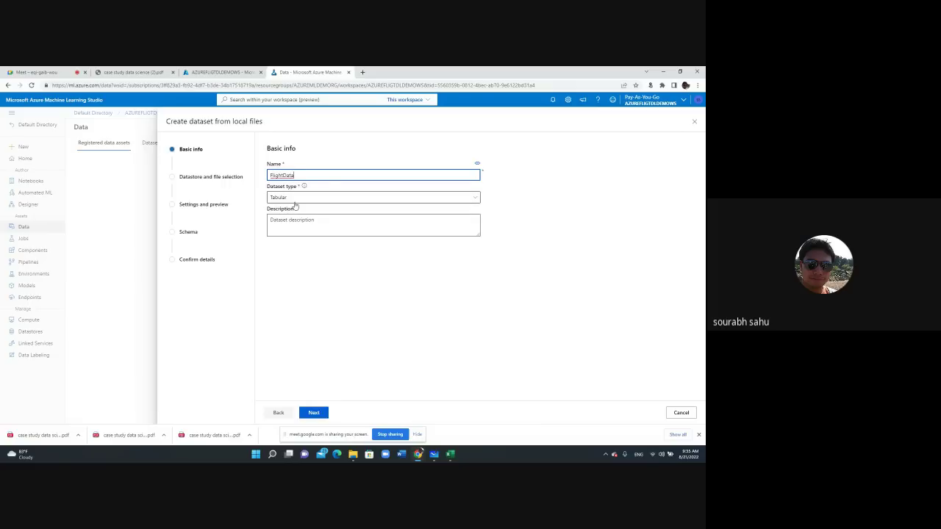
click(294, 197)
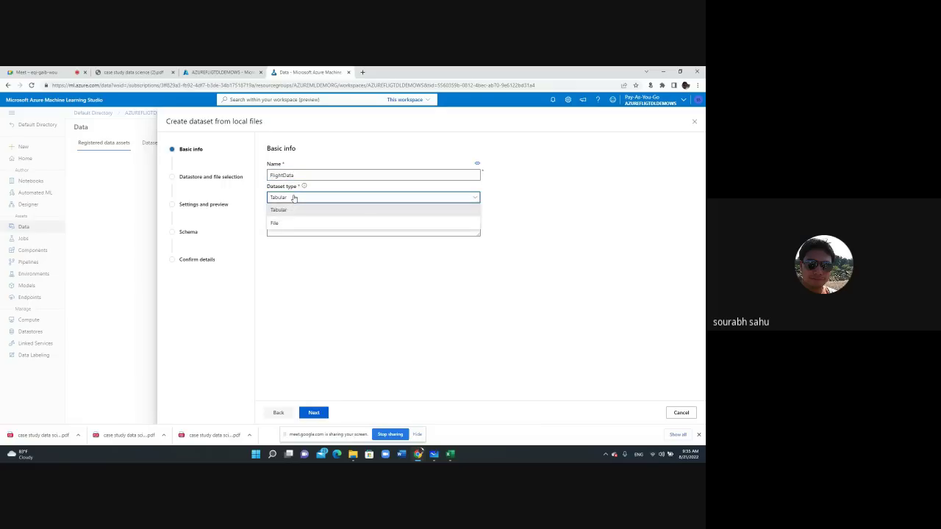
click(293, 198)
click(300, 231)
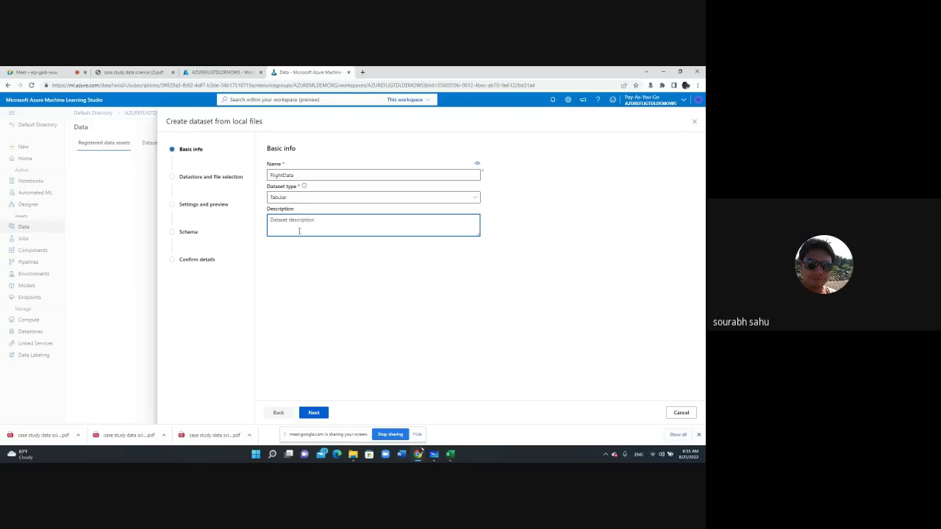
click(317, 413)
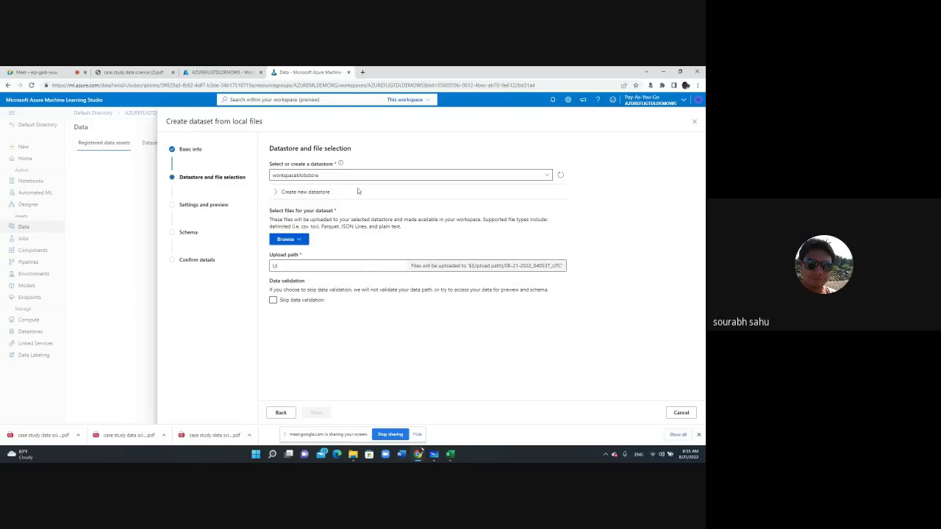
Step: Check the available datastores, keeping workspaceblobstore, and highlight the description of the supported file types
double_click(291, 176)
click(291, 177)
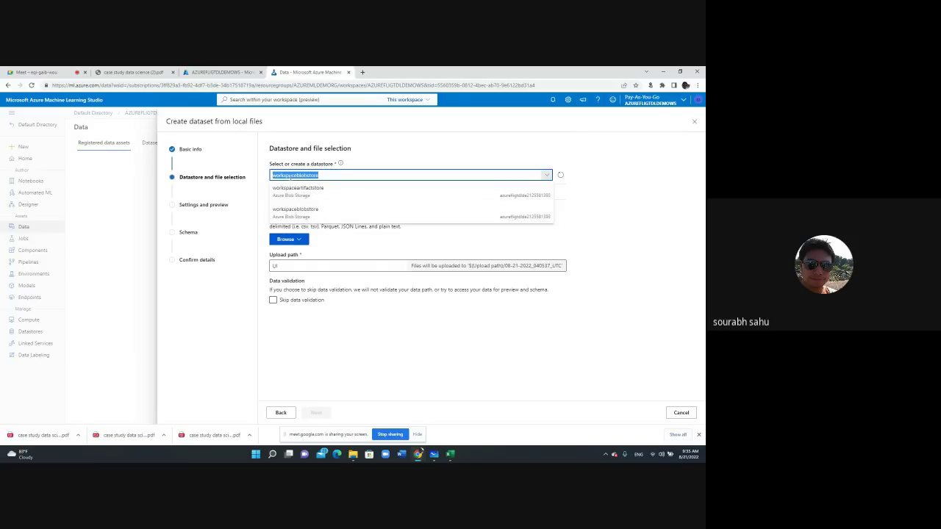
click(414, 155)
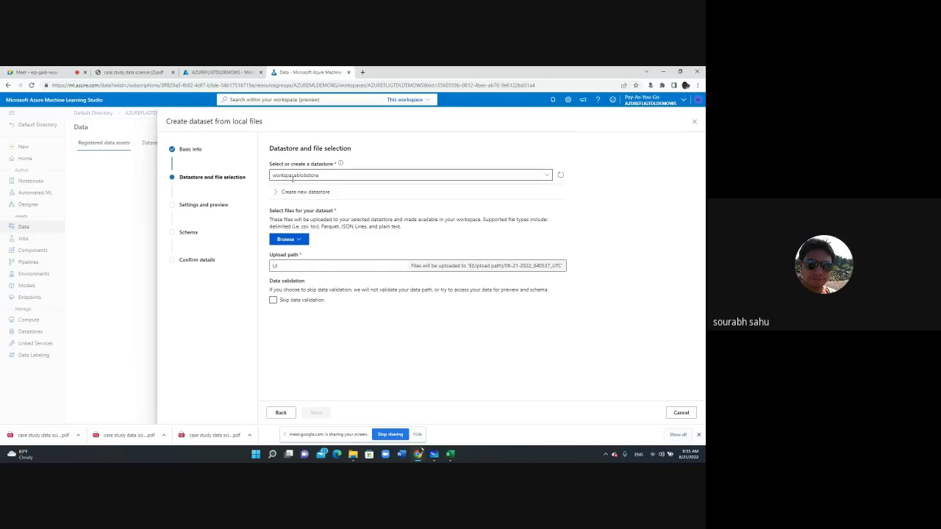
drag(280, 219, 404, 228)
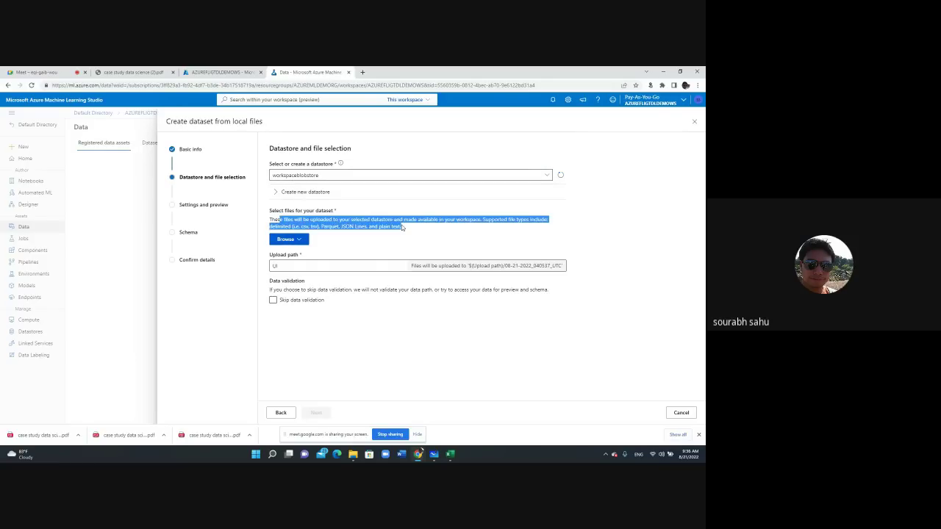
Step: Select FlightDelayData.csv from the Downloads folder as the dataset file and start its upload with data validation left on
click(298, 239)
click(296, 251)
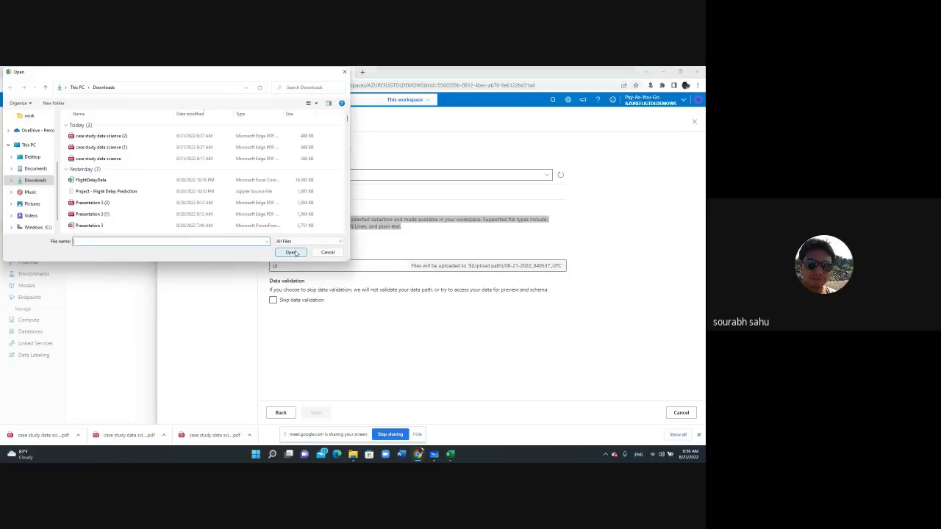
click(85, 183)
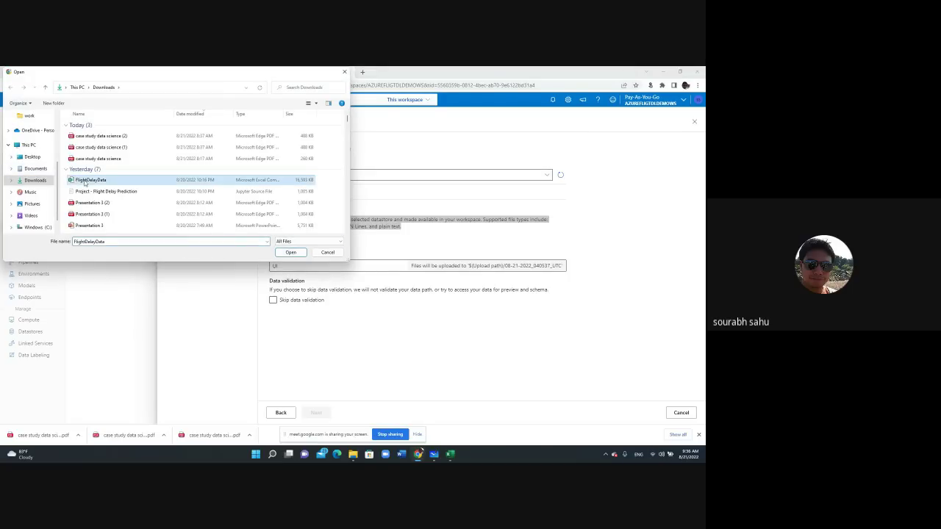
click(289, 253)
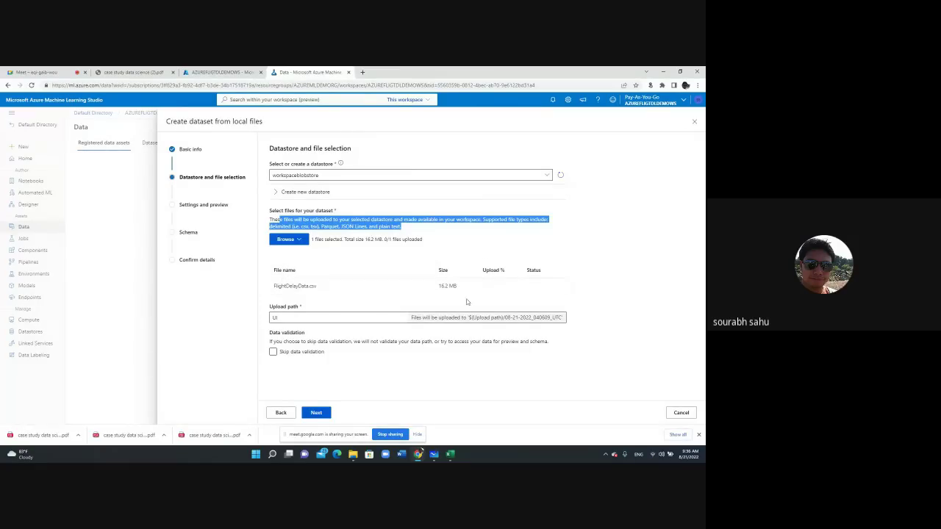
drag(285, 286, 293, 287)
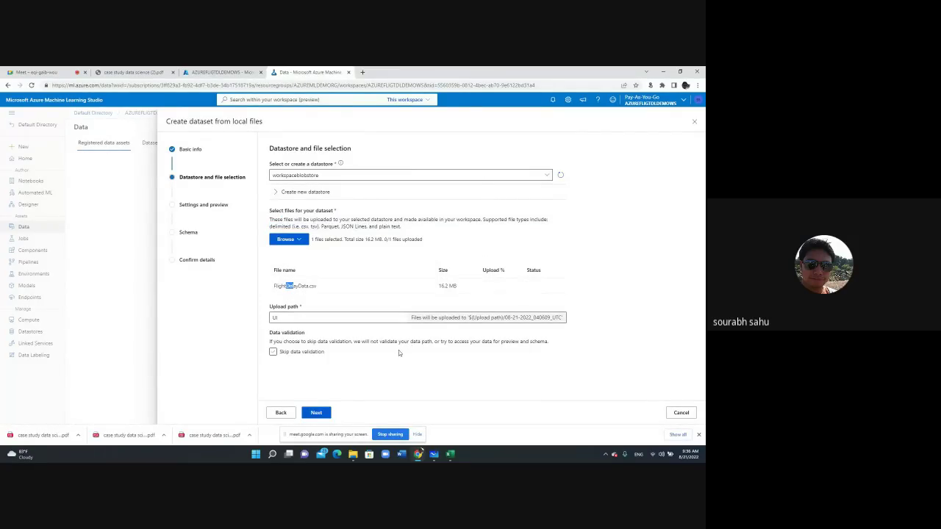
click(317, 414)
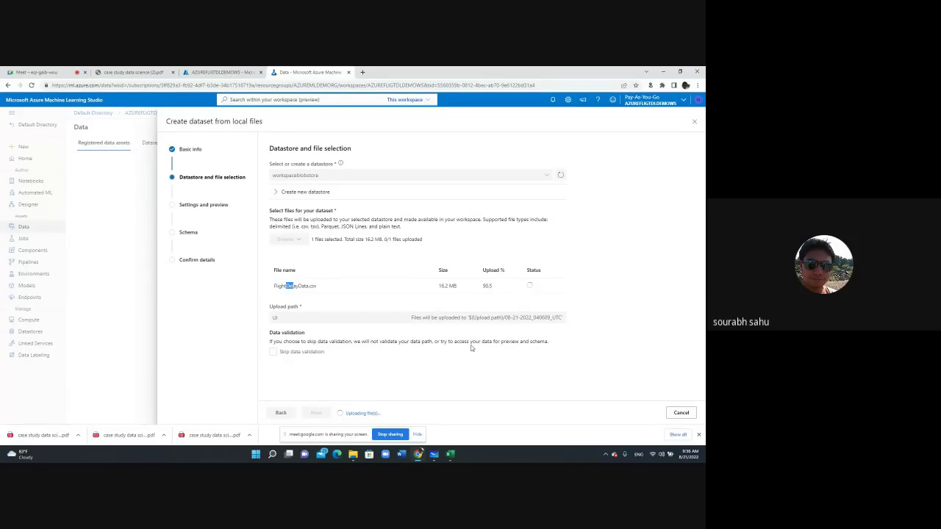
Step: Check the Google Meet call and its in-call messages, and return to the dataset upload in Azure Machine Learning Studio
click(37, 72)
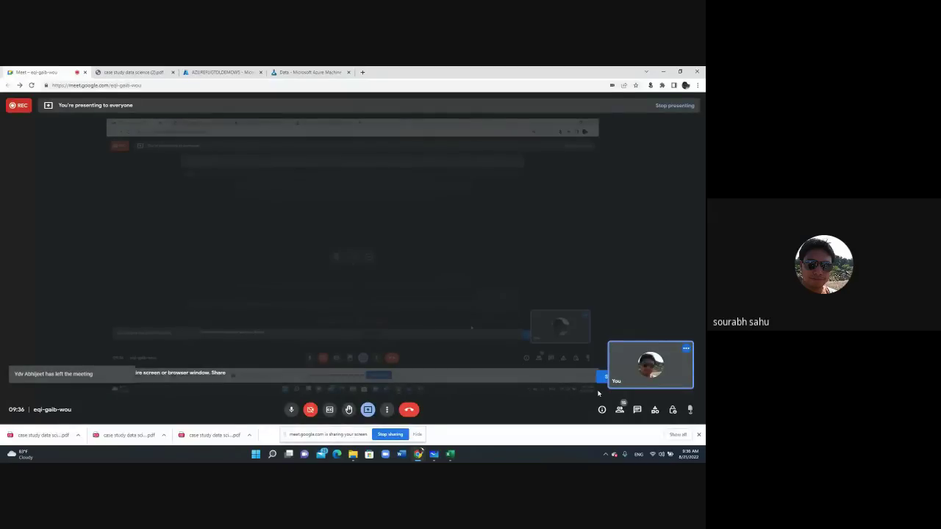
click(637, 409)
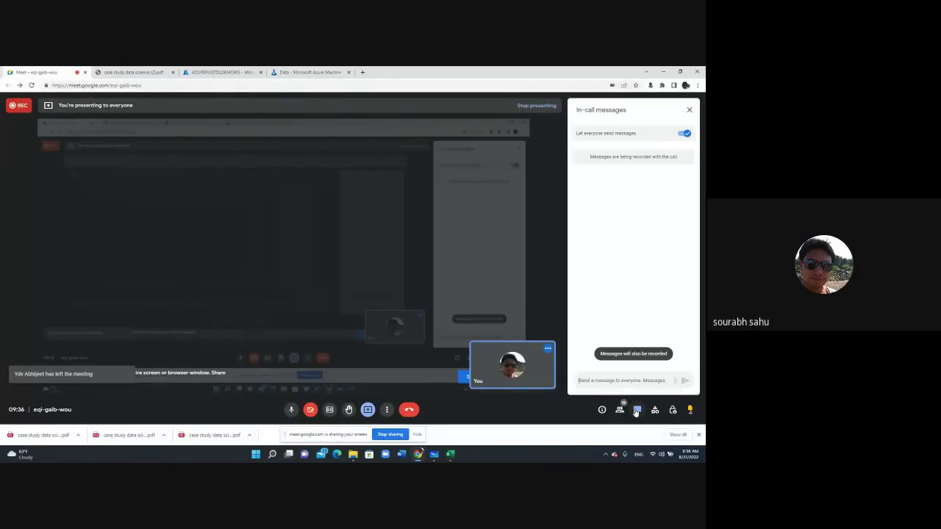
click(636, 409)
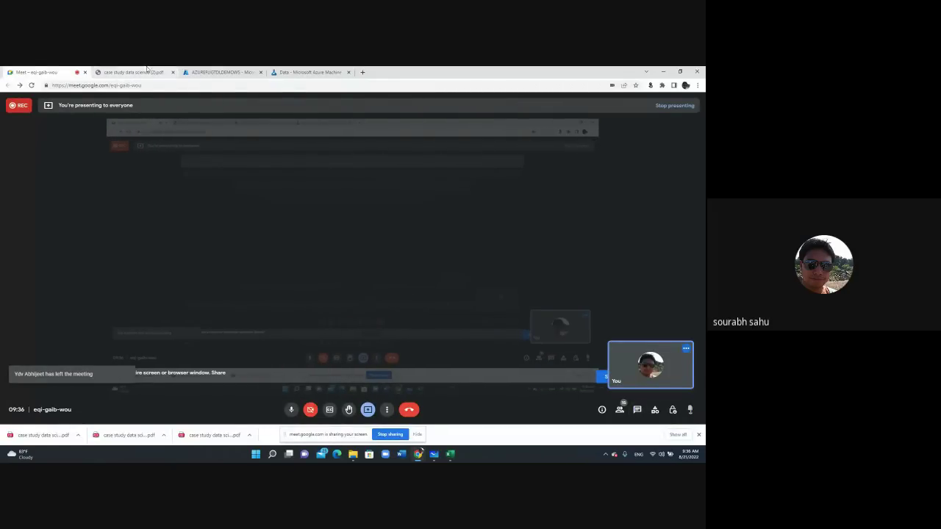
click(294, 72)
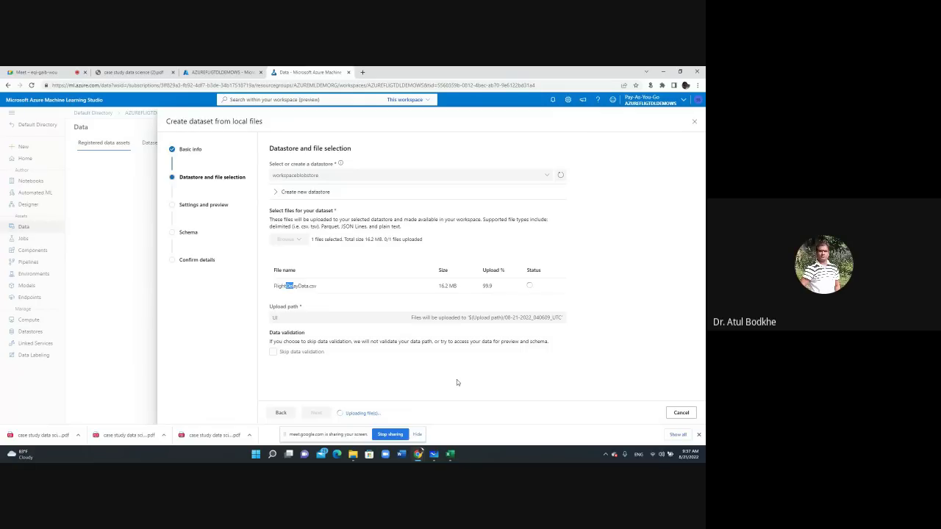
click(38, 71)
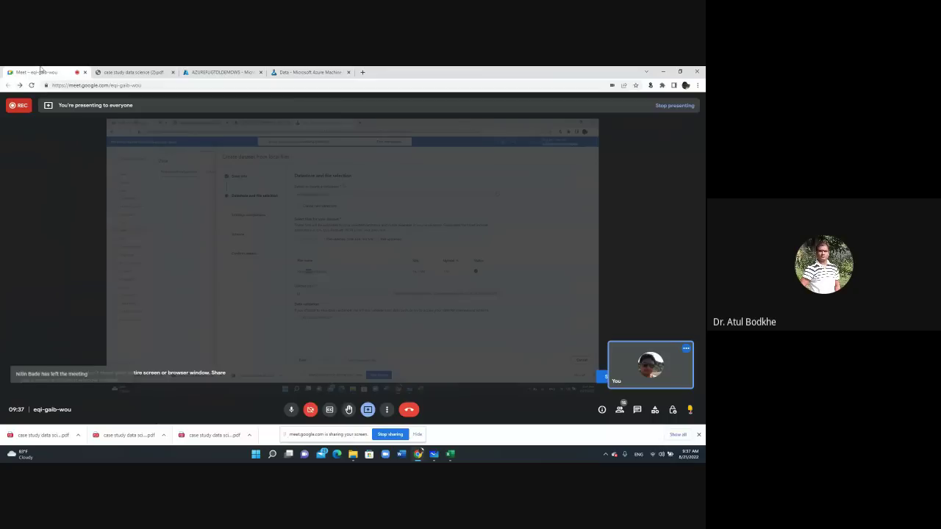
click(294, 73)
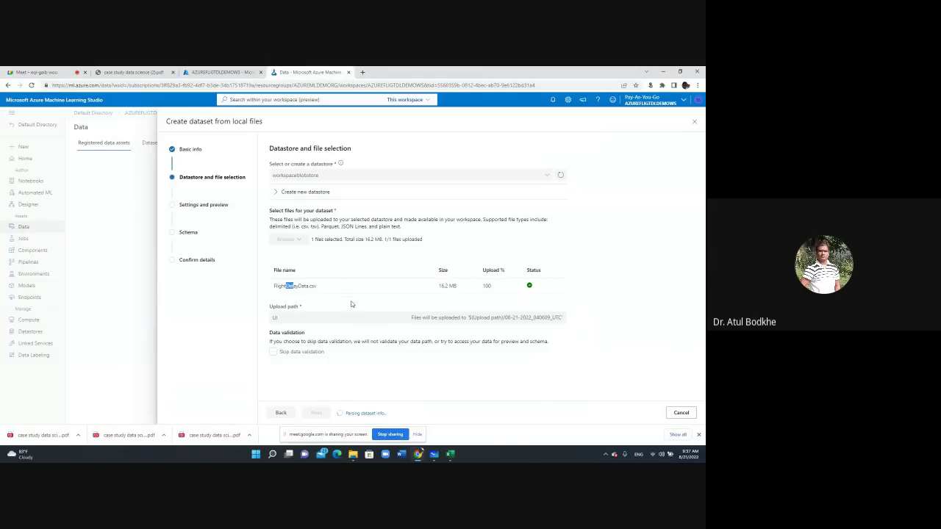
Step: Examine the columns and rows in the dataset preview, accept the detected file settings, and continue to the schema
click(489, 288)
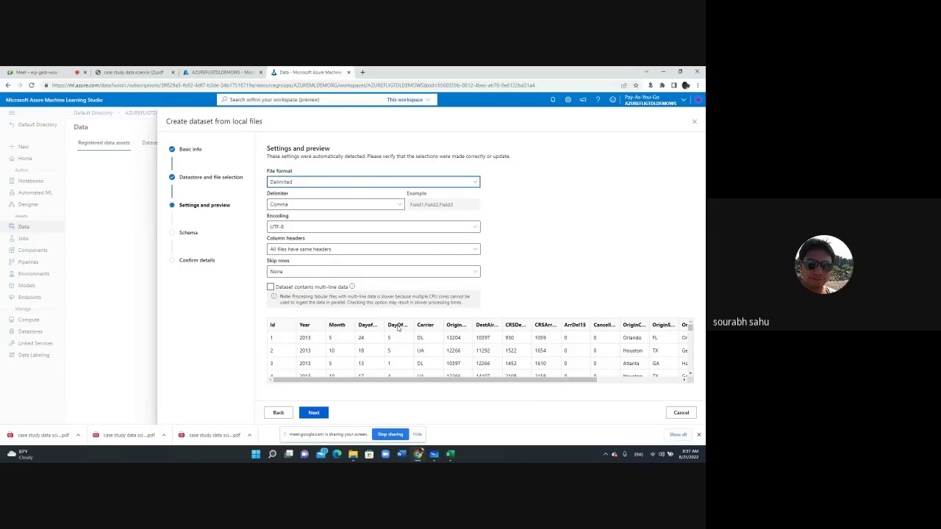
drag(438, 385, 541, 384)
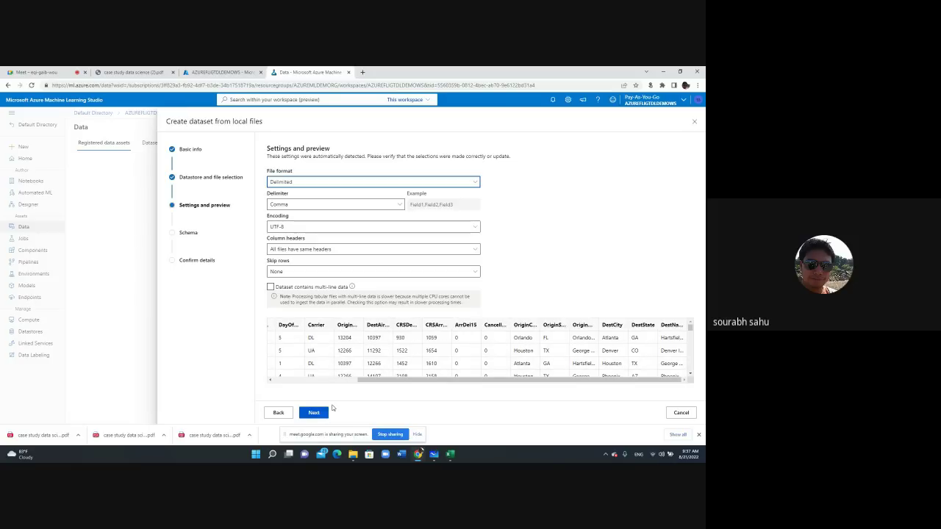
scroll(371, 375, down, 3)
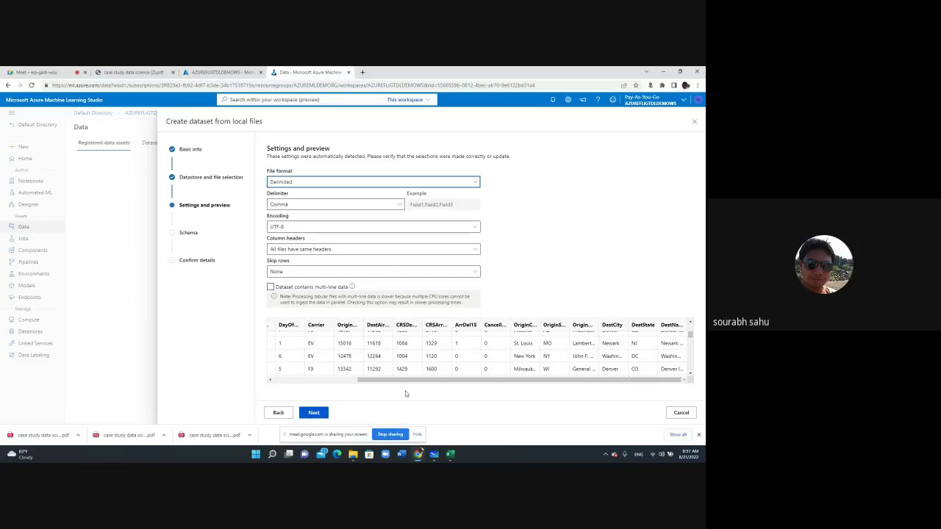
click(314, 414)
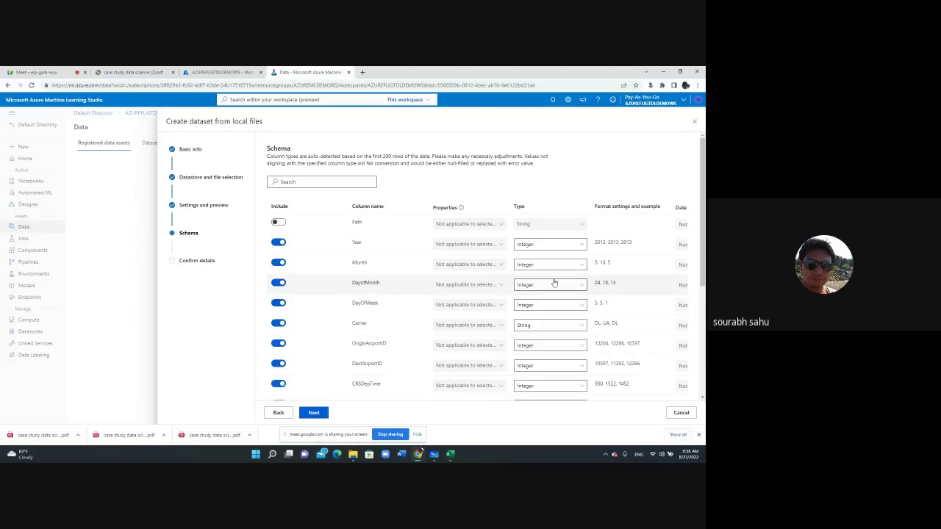
Step: Accept the detected column schema and create the FlightData dataset after reviewing its basic info, file settings, datastore and path
scroll(554, 279, down, 1)
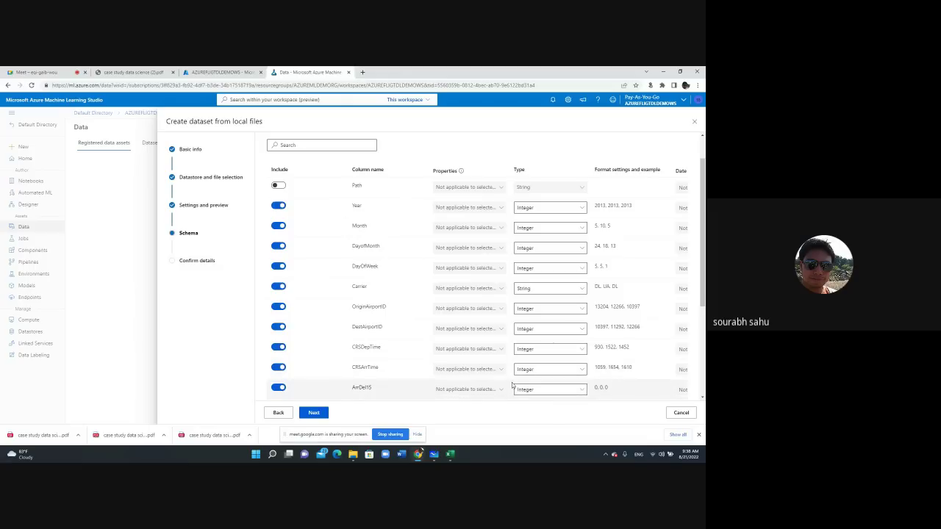
click(314, 413)
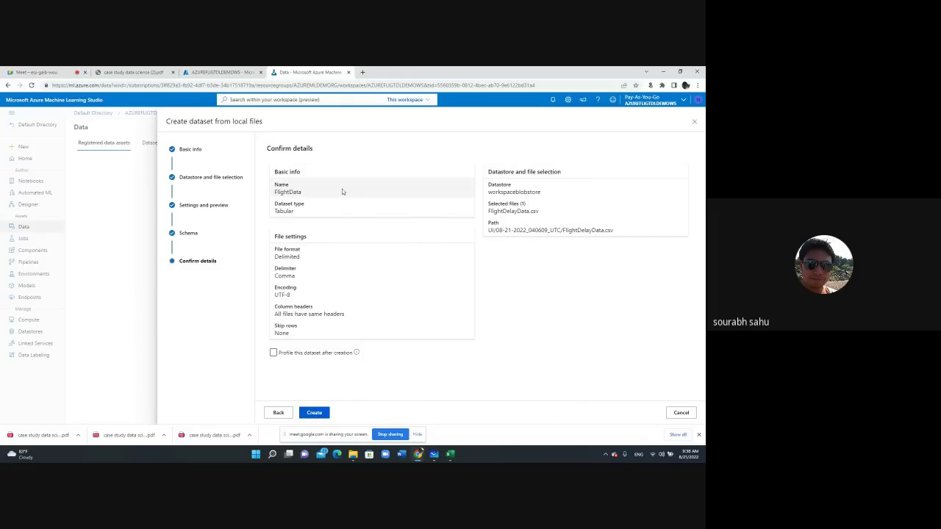
double_click(287, 192)
double_click(284, 211)
double_click(287, 257)
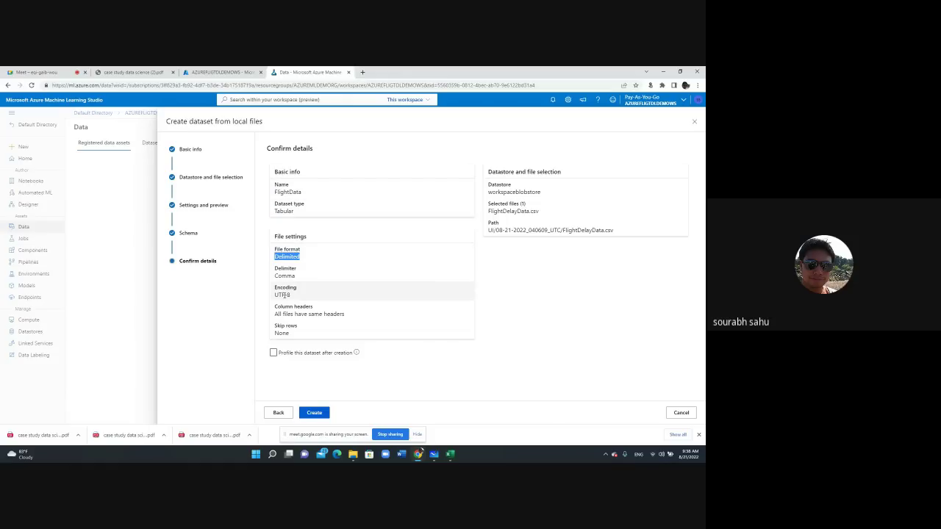
drag(271, 296, 293, 296)
double_click(503, 193)
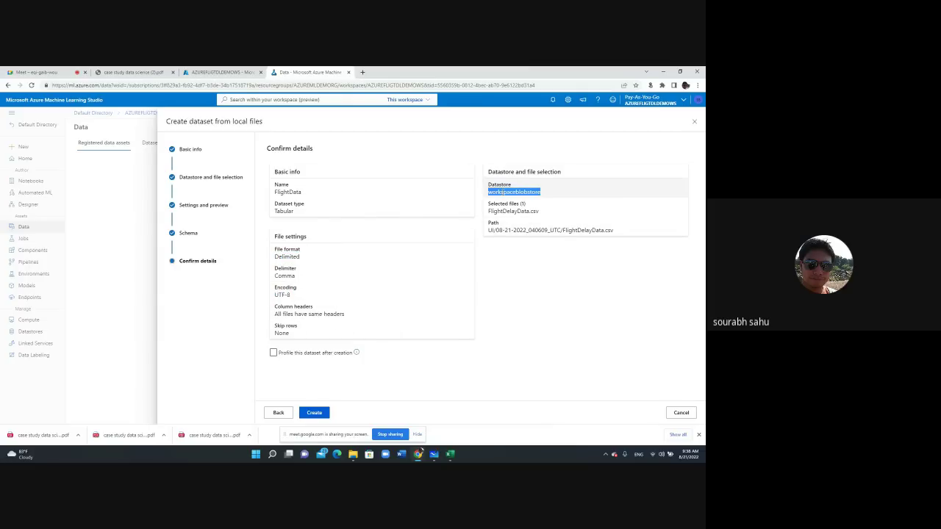
drag(499, 230, 570, 230)
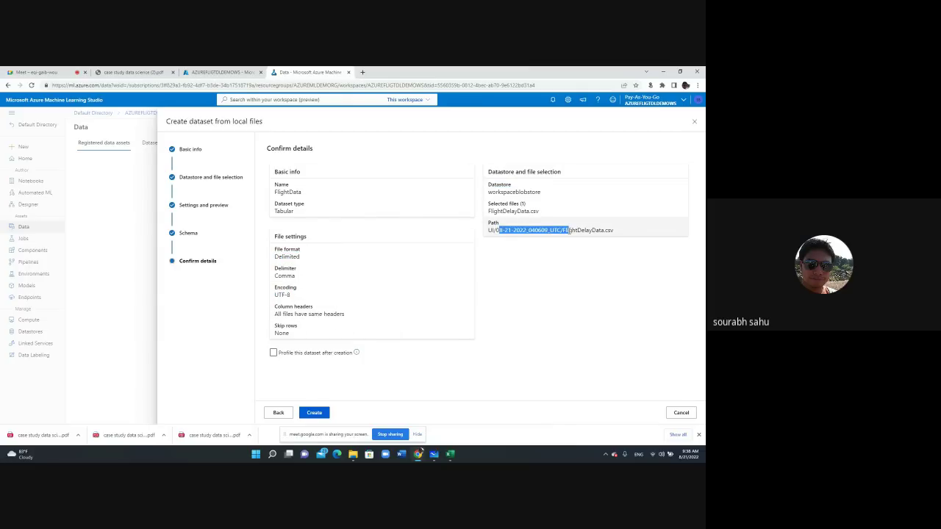
click(314, 412)
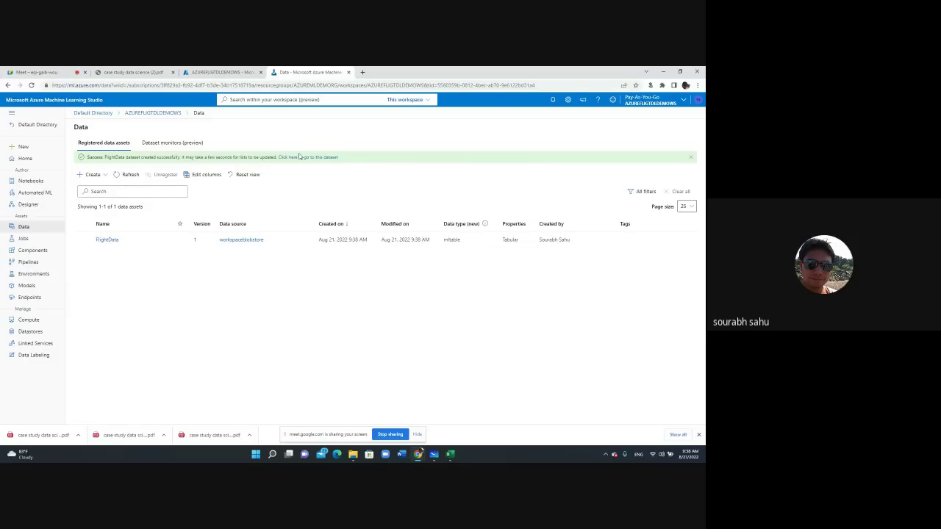
Step: Open the registered FlightData dataset and highlight the sample Python code for consuming it
drag(115, 158, 226, 159)
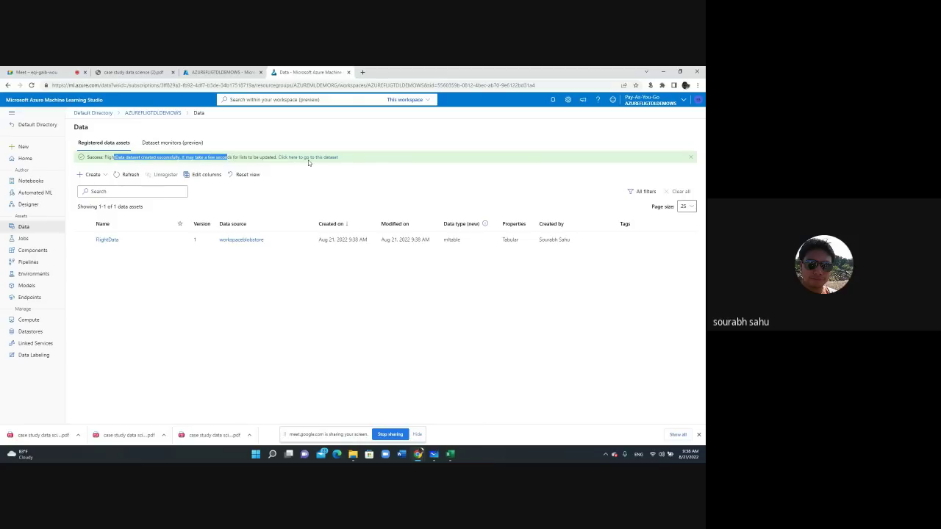
click(106, 239)
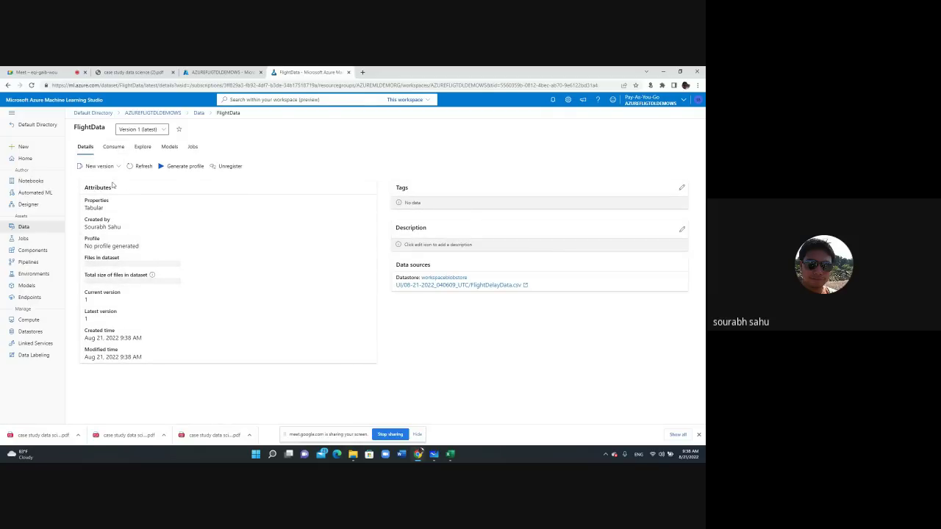
click(113, 148)
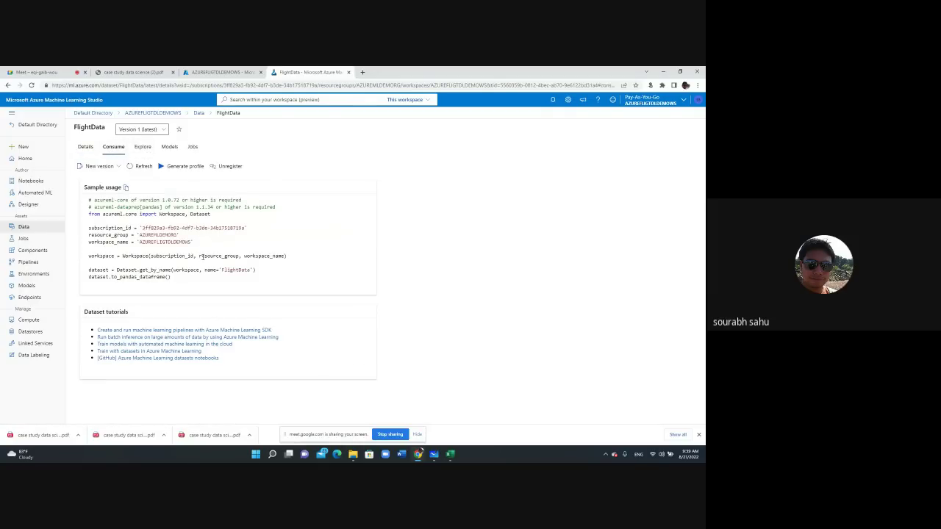
drag(176, 278, 87, 214)
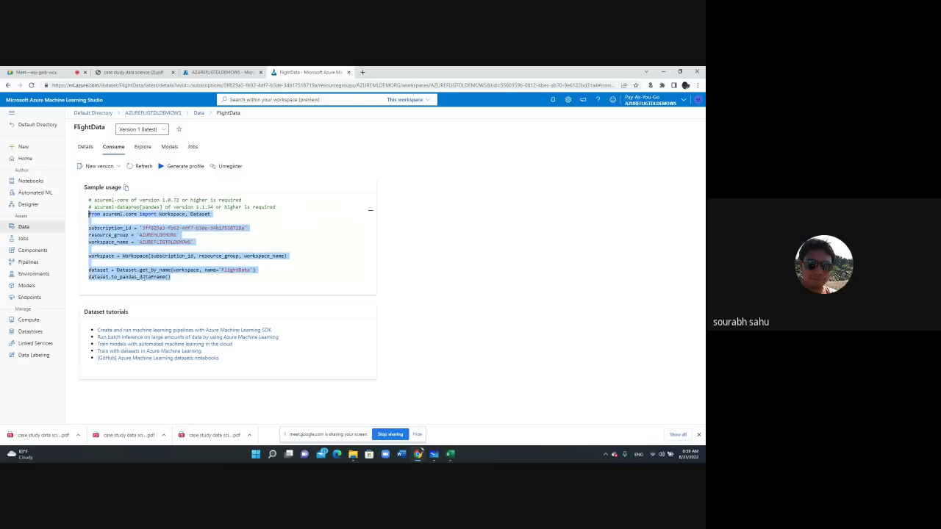
click(186, 288)
click(178, 279)
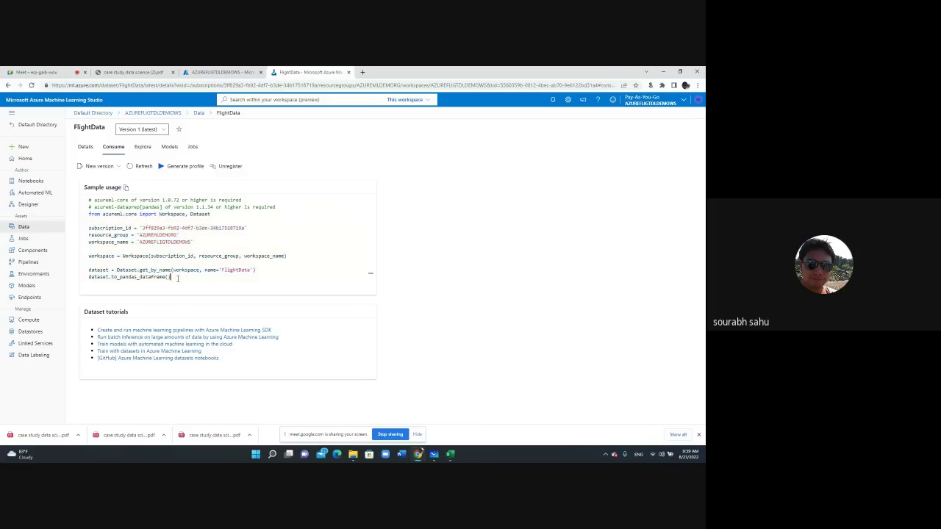
drag(172, 277, 84, 214)
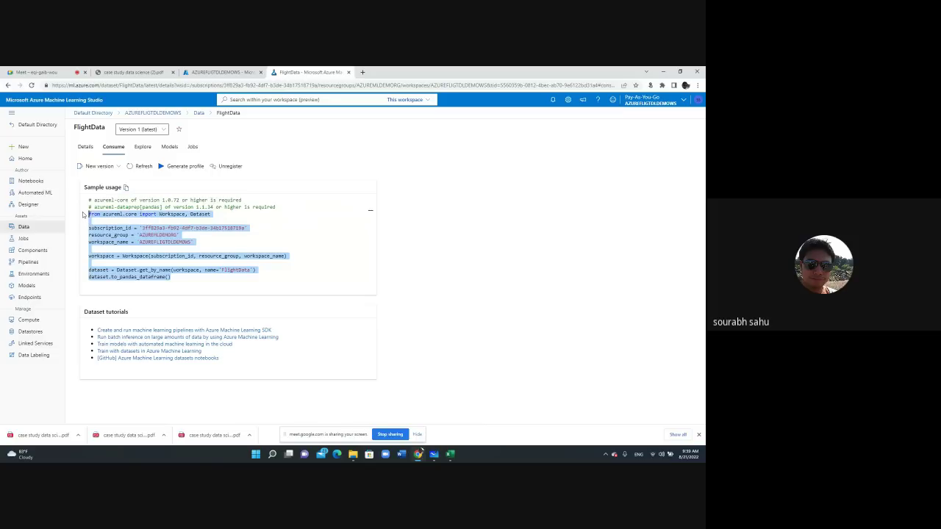
click(187, 282)
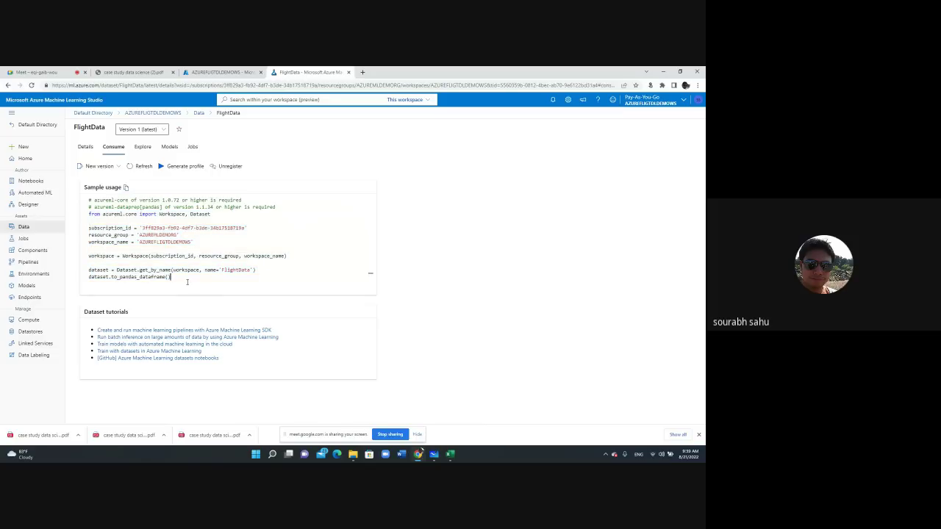
drag(184, 281, 85, 199)
click(285, 283)
Step: Explore the FlightData dataset, dismissing the feedback request, and examine the profile statistics and charts from Year through Carrier
click(143, 147)
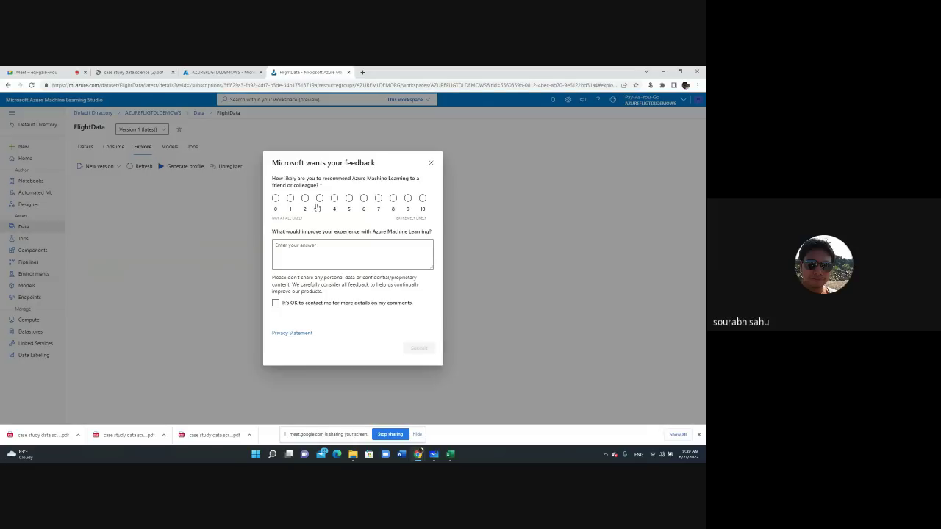
click(431, 162)
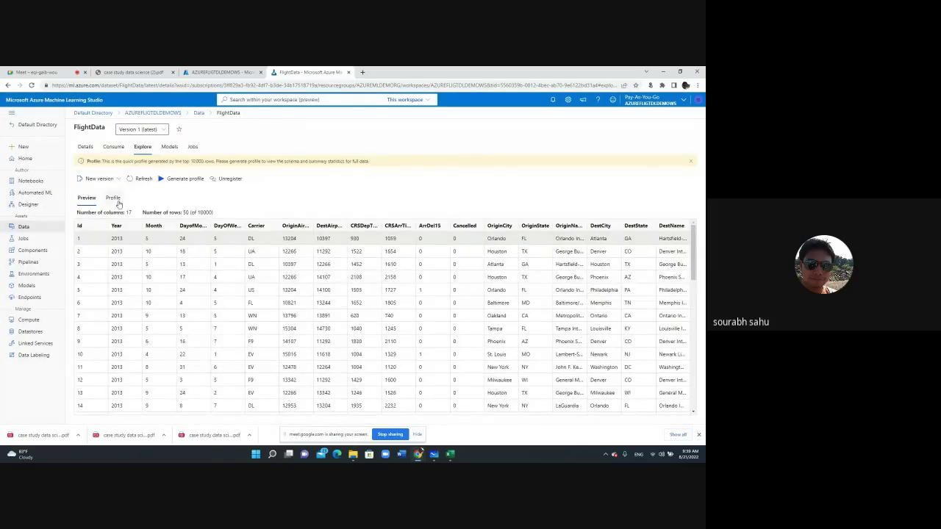
click(111, 198)
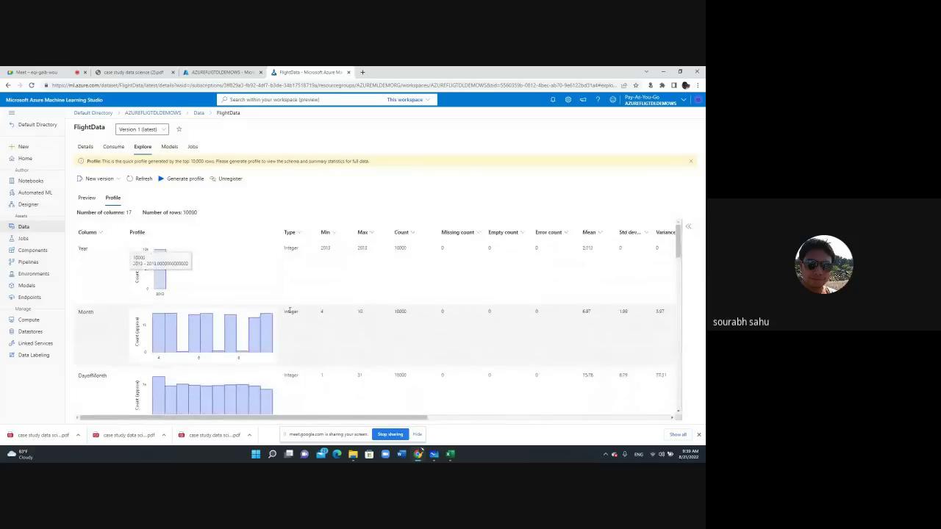
scroll(311, 355, down, 1)
scroll(510, 269, up, 1)
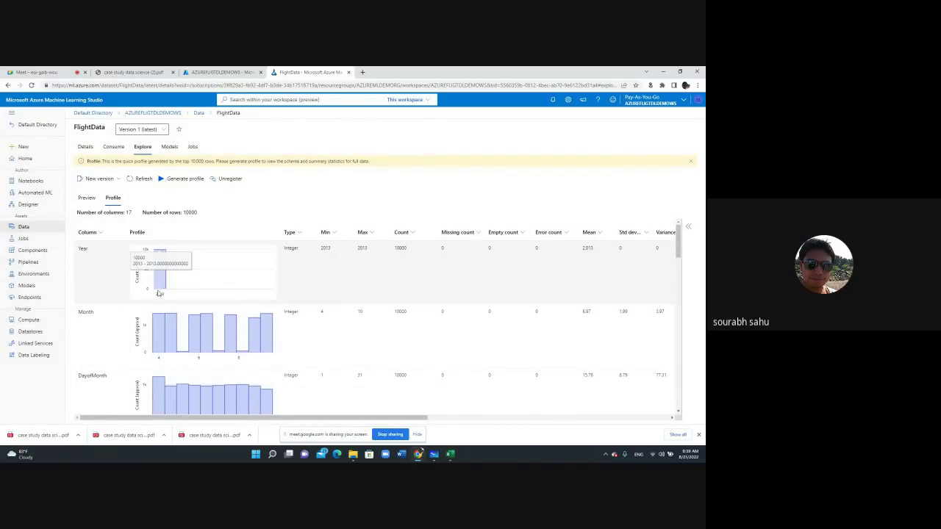
scroll(190, 355, down, 1)
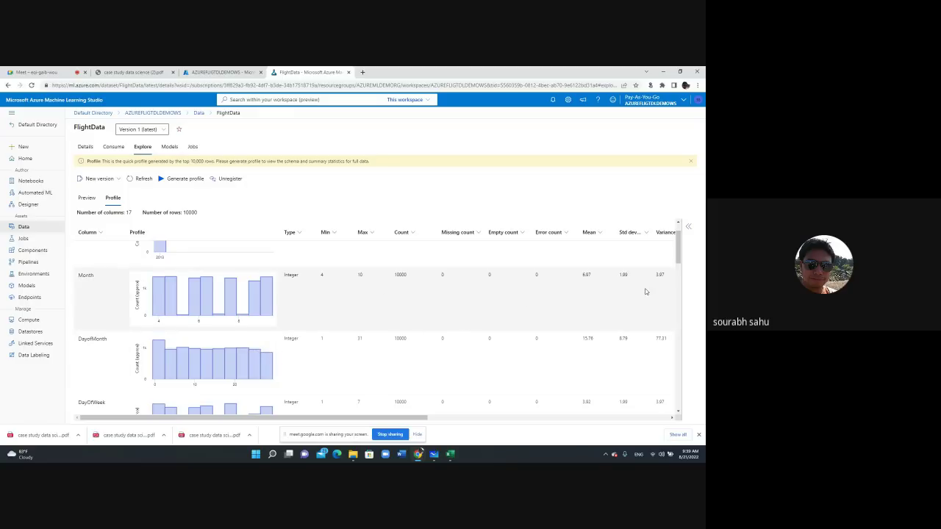
drag(411, 419, 313, 386)
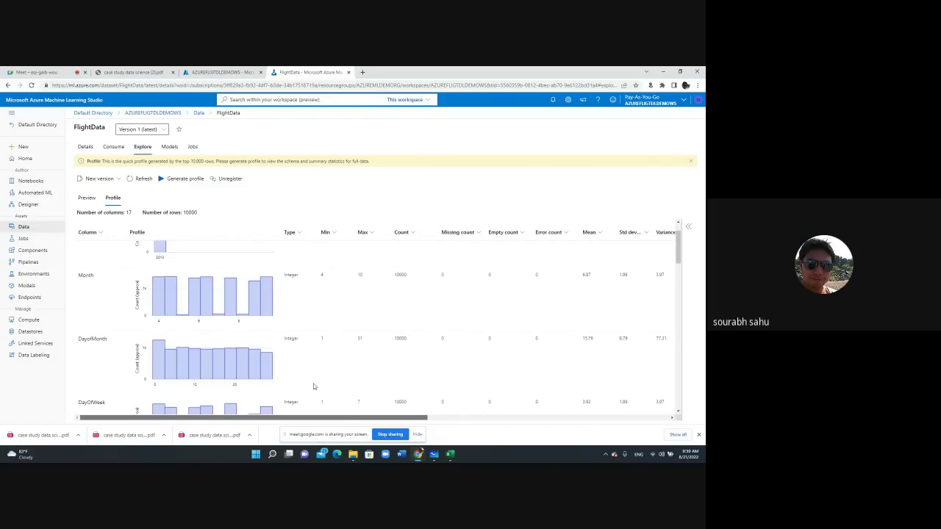
scroll(324, 371, down, 2)
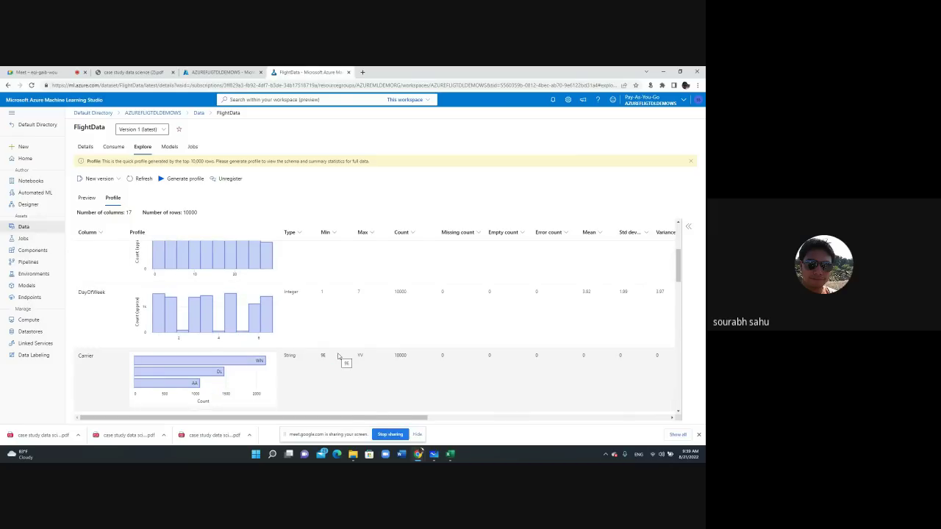
scroll(323, 353, down, 1)
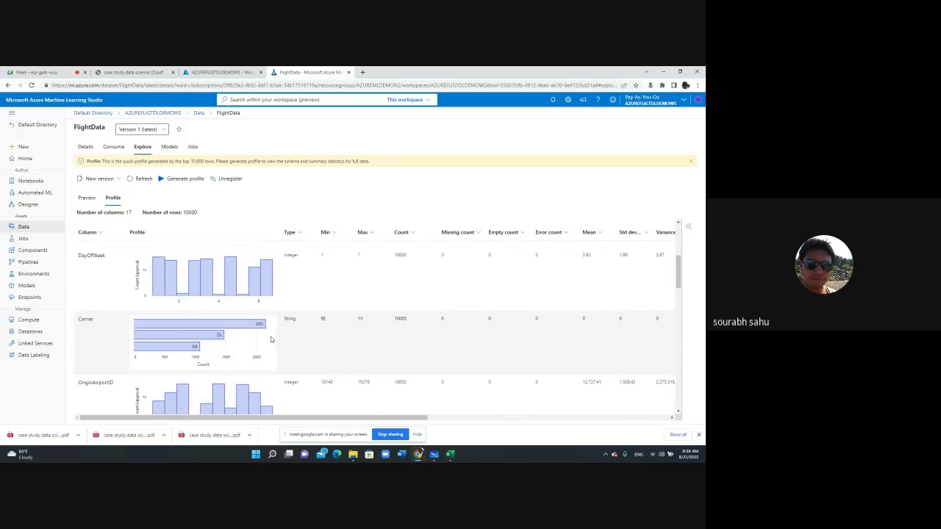
mouse_move(261, 326)
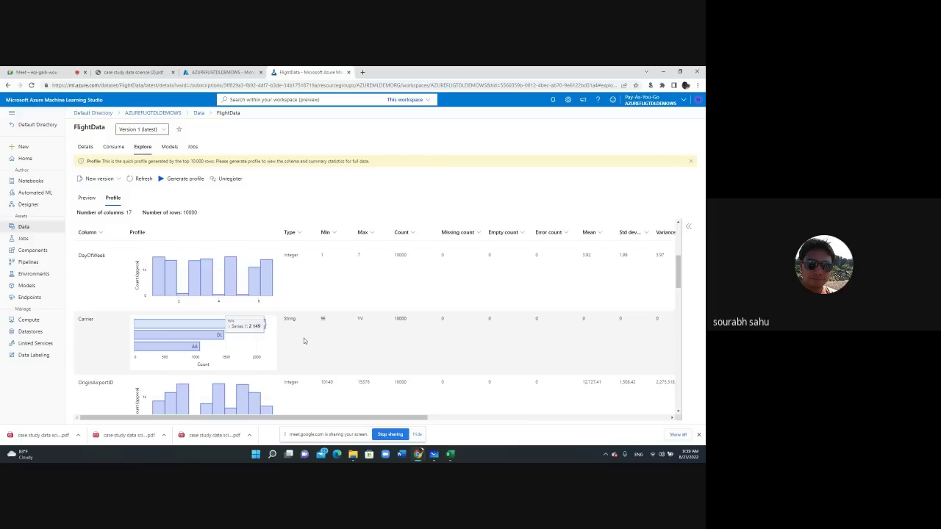
Step: Examine the profile charts for the origin and destination airport IDs, scheduled departure and arrival times, and the ArrDel15 bars
scroll(276, 353, down, 2)
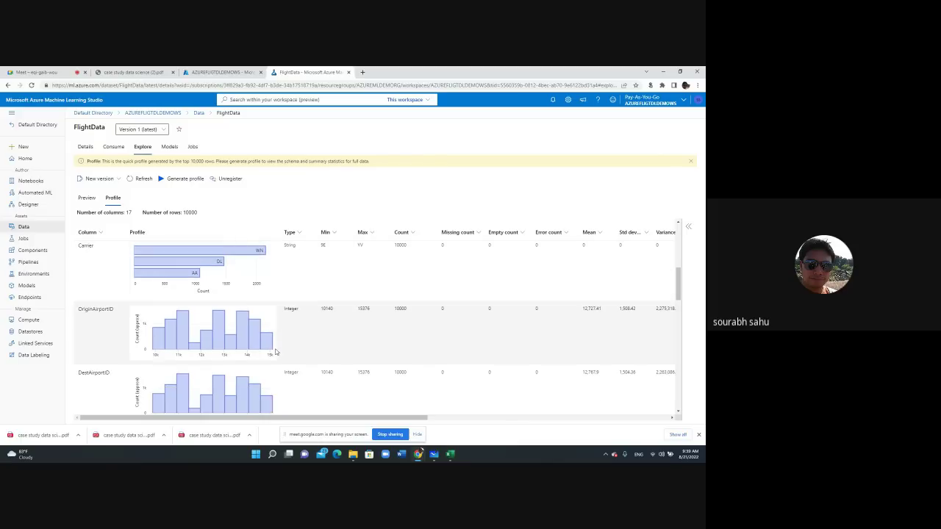
mouse_move(226, 356)
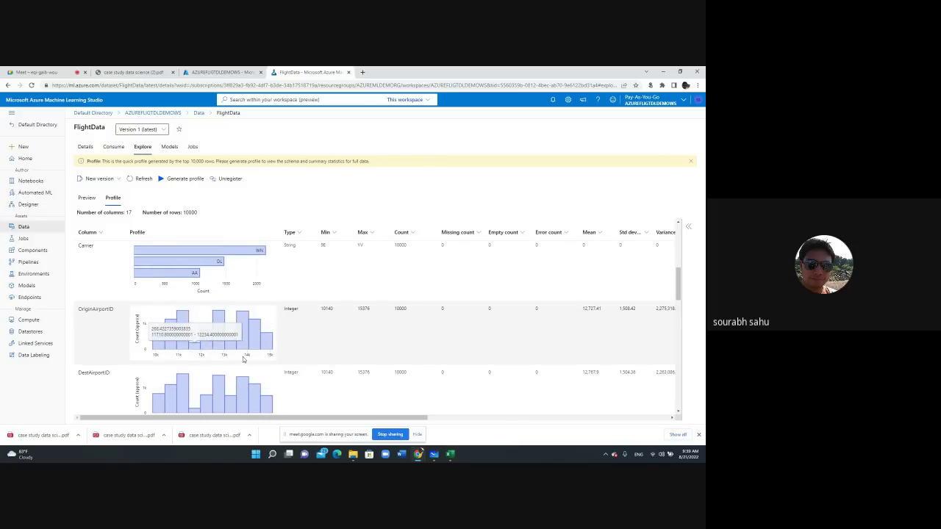
scroll(251, 361, down, 1)
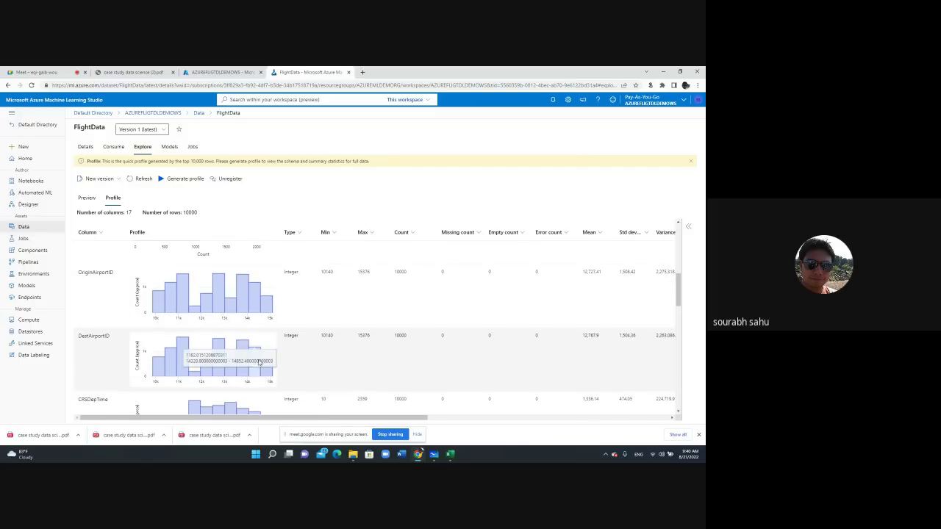
scroll(237, 375, down, 4)
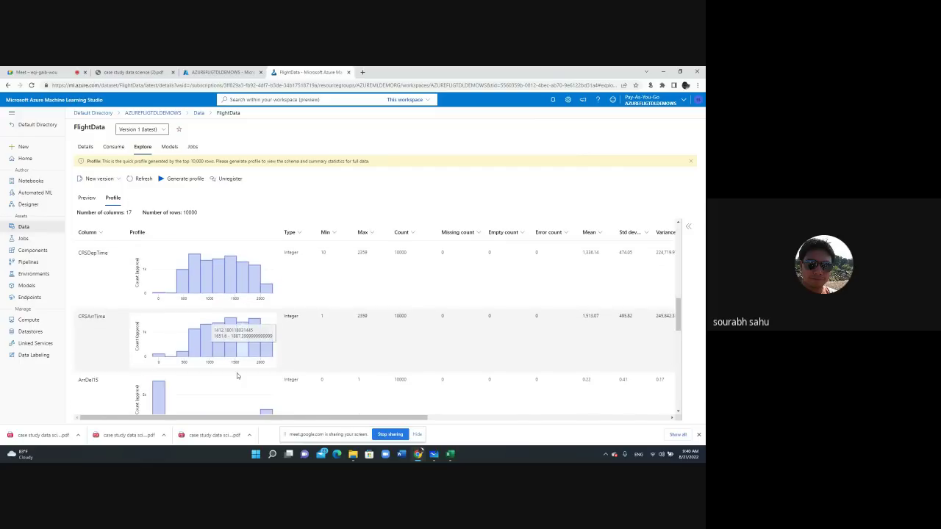
mouse_move(218, 297)
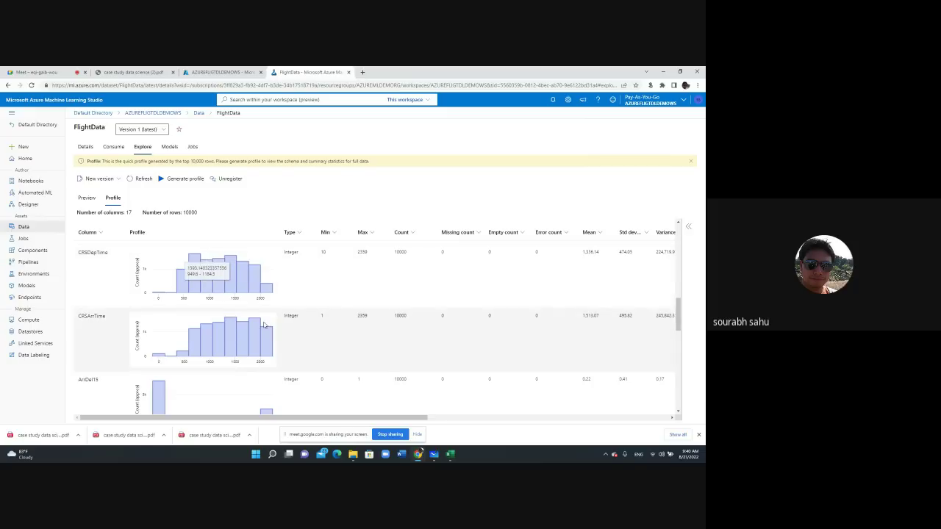
scroll(283, 351, down, 2)
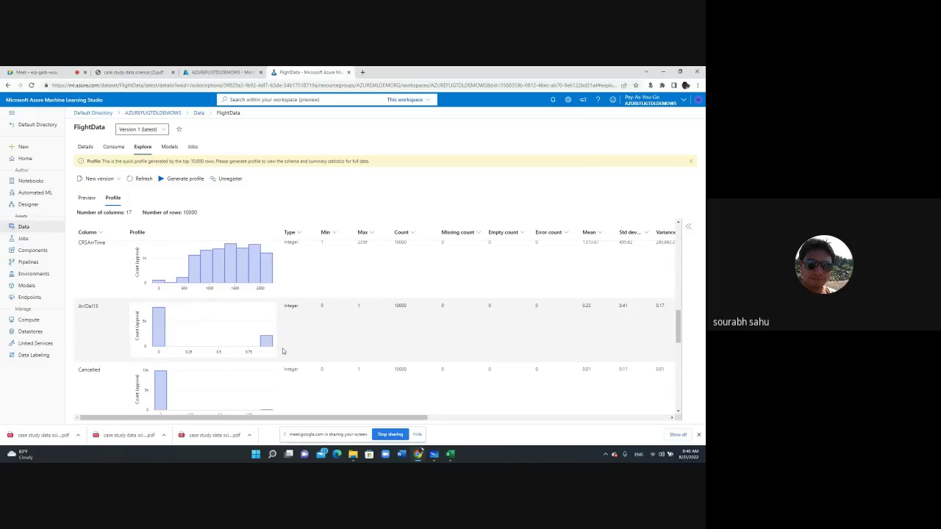
scroll(283, 352, down, 2)
scroll(283, 351, up, 2)
mouse_move(157, 319)
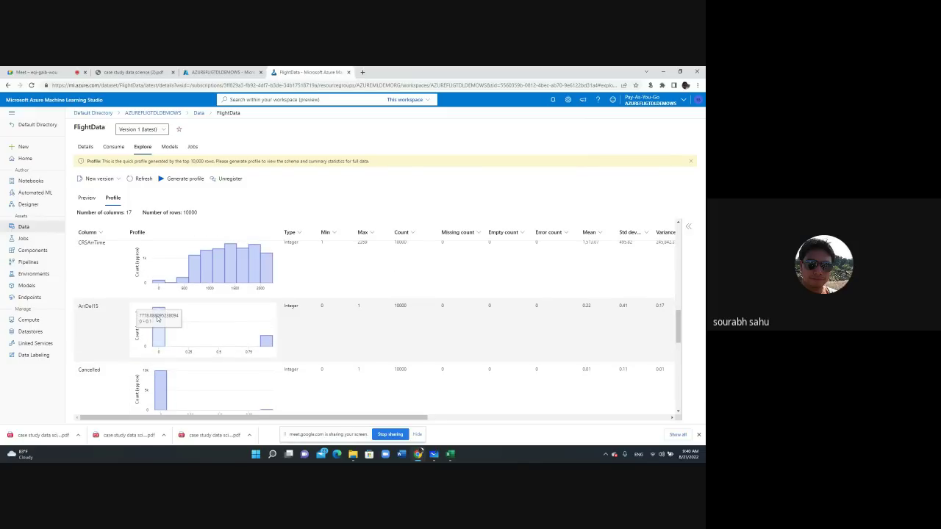
mouse_move(268, 345)
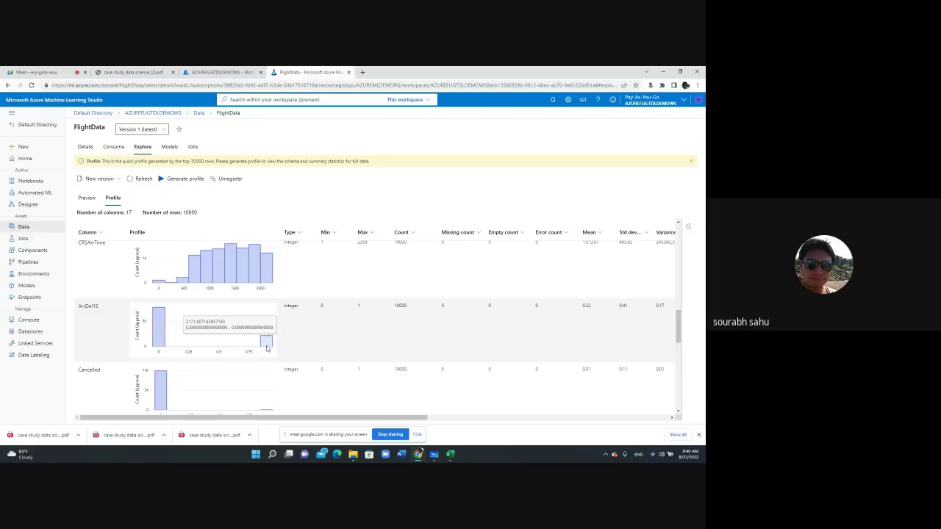
Step: Examine the profiles of the origin and destination city, state and name columns, and return to the ArrDel15 profile
scroll(342, 350, down, 4)
mouse_move(191, 314)
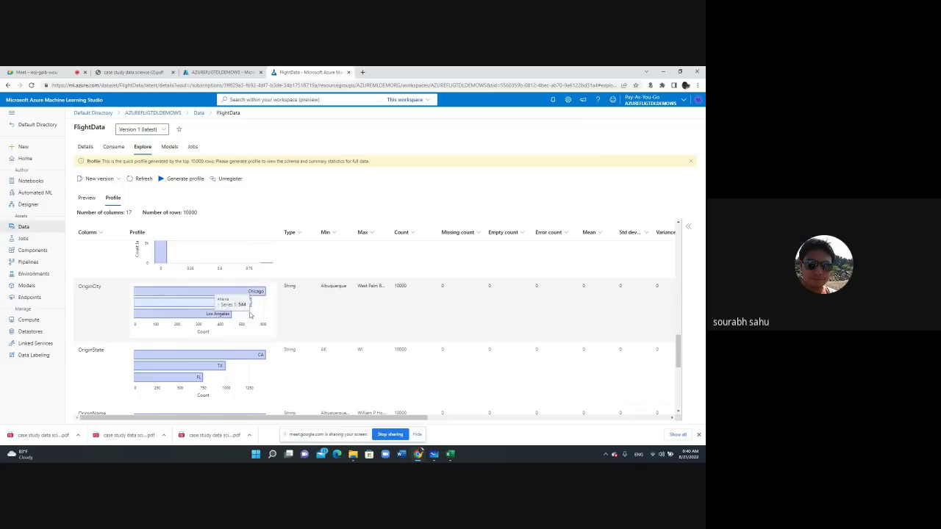
mouse_move(255, 294)
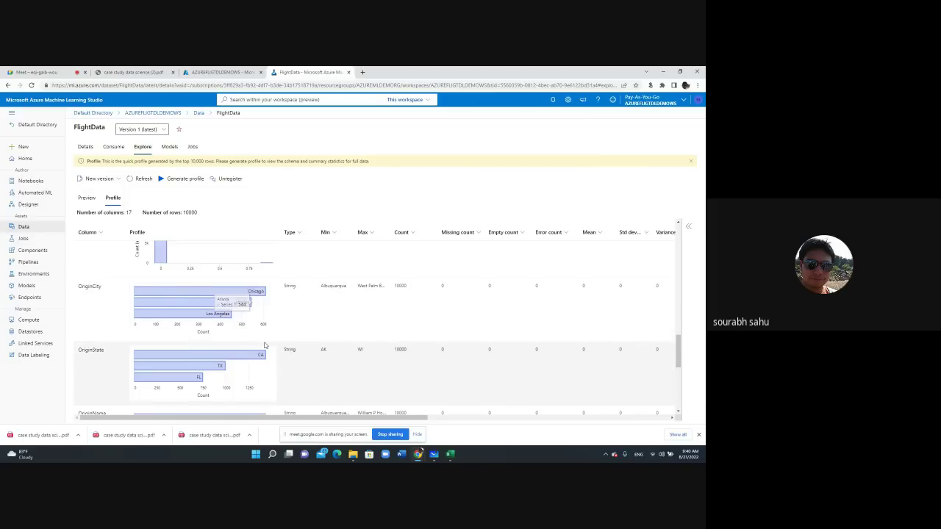
scroll(263, 345, down, 3)
scroll(265, 345, down, 2)
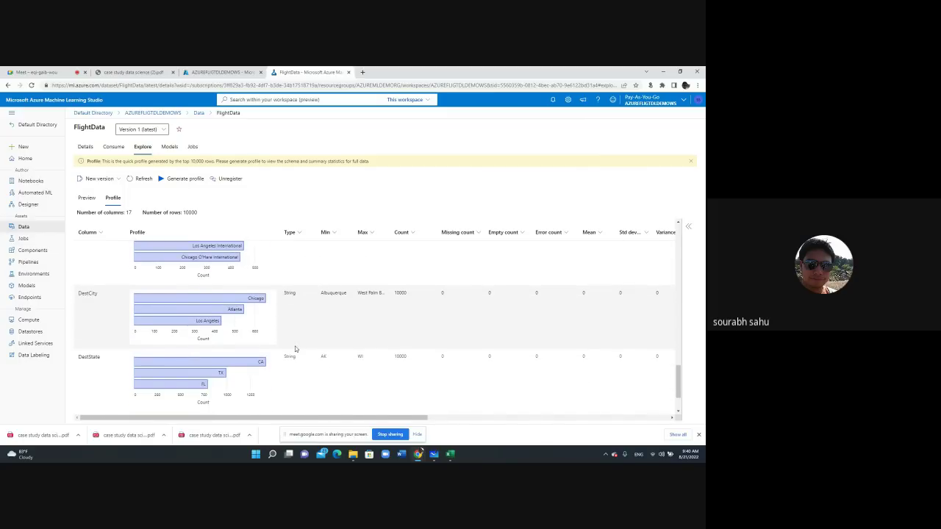
scroll(296, 354, down, 2)
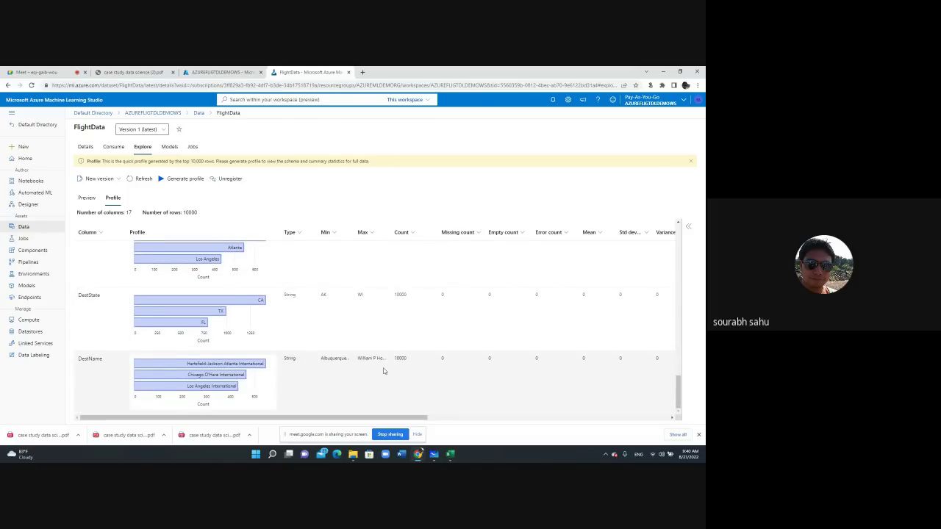
scroll(368, 338, up, 1)
scroll(354, 327, up, 10)
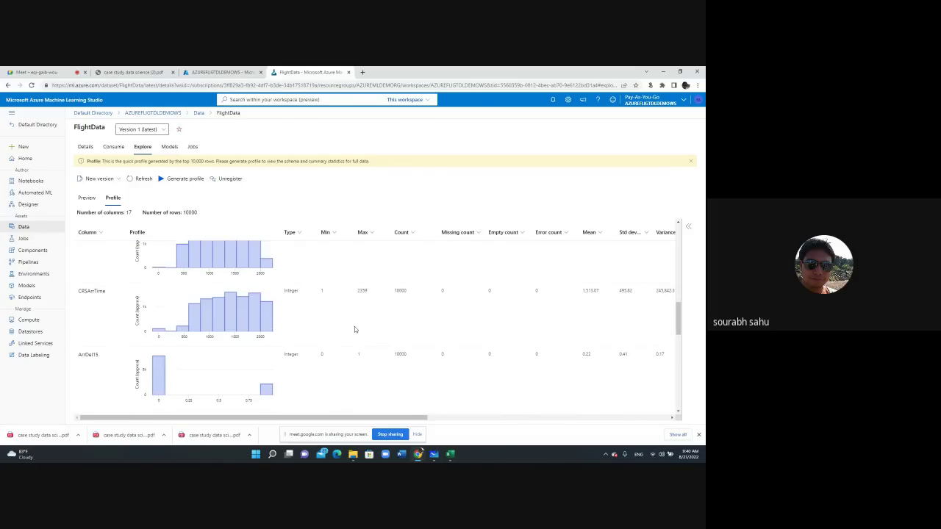
Step: Examine the remaining FlightData column profiles through DestName, check its associated models, and return to the dataset details
scroll(358, 339, down, 3)
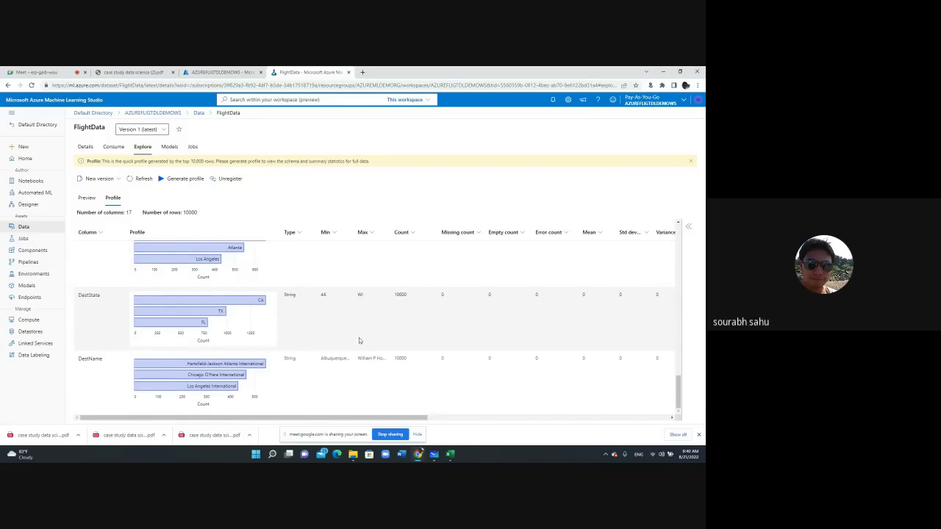
scroll(360, 341, up, 6)
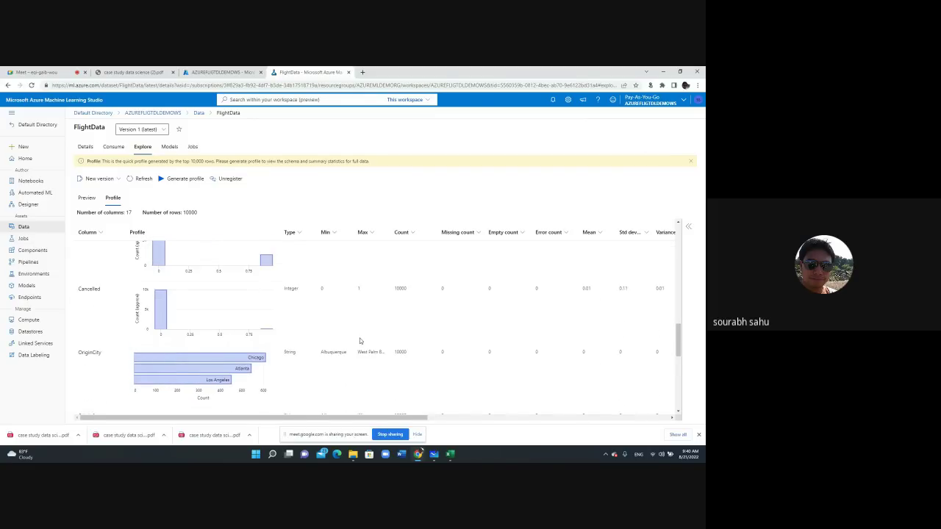
scroll(360, 341, up, 3)
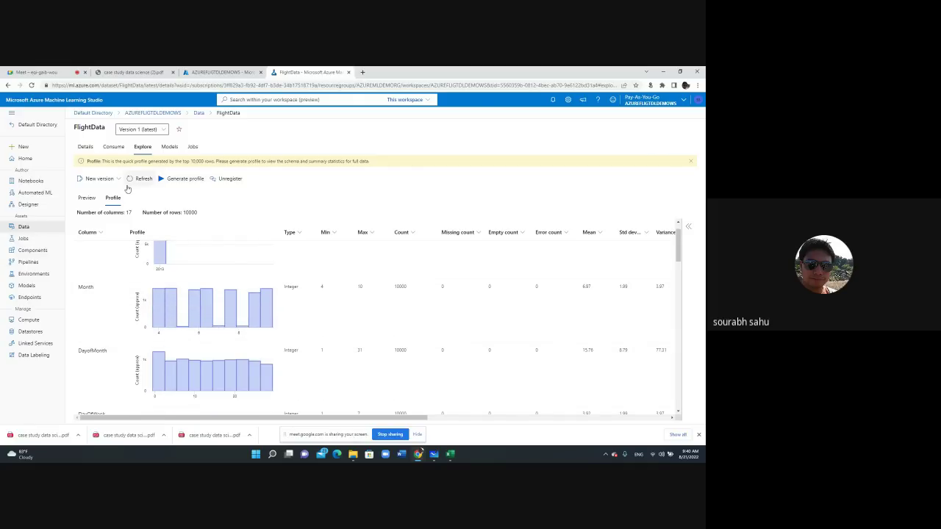
click(170, 147)
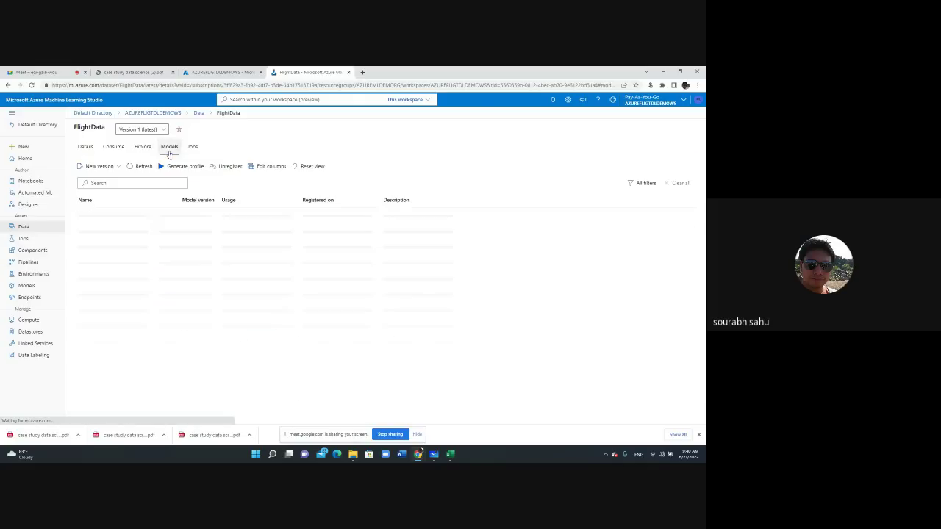
click(85, 147)
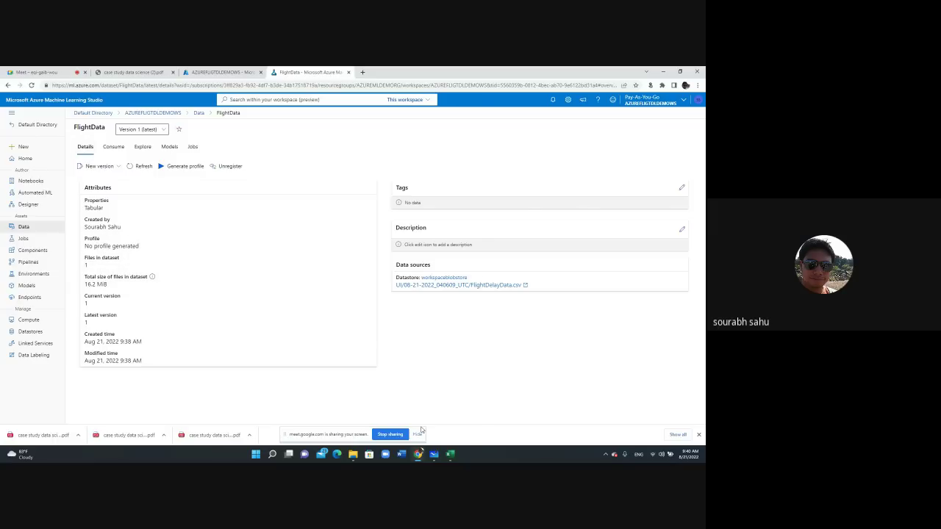
Step: Switch to Microsoft Whiteboard to review the roadmap from Get Data to Deployment, and return to the FlightData details
click(434, 456)
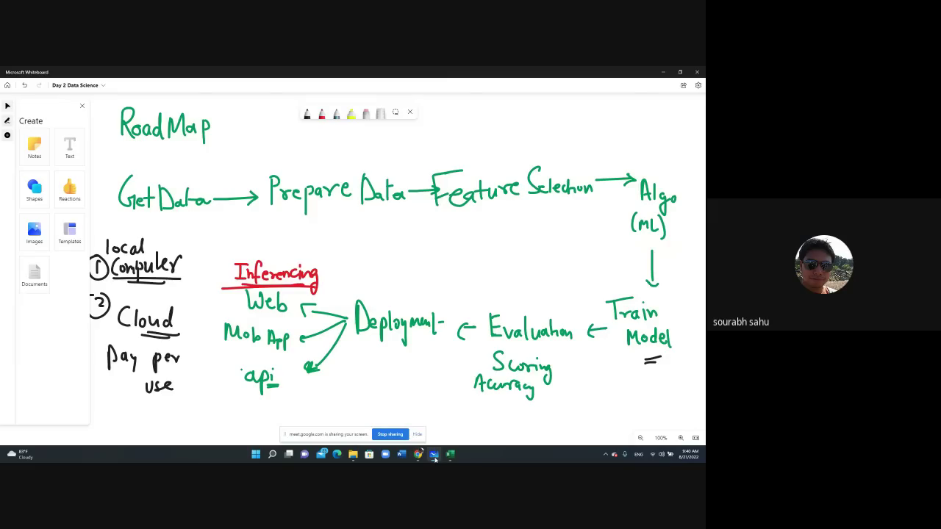
click(434, 457)
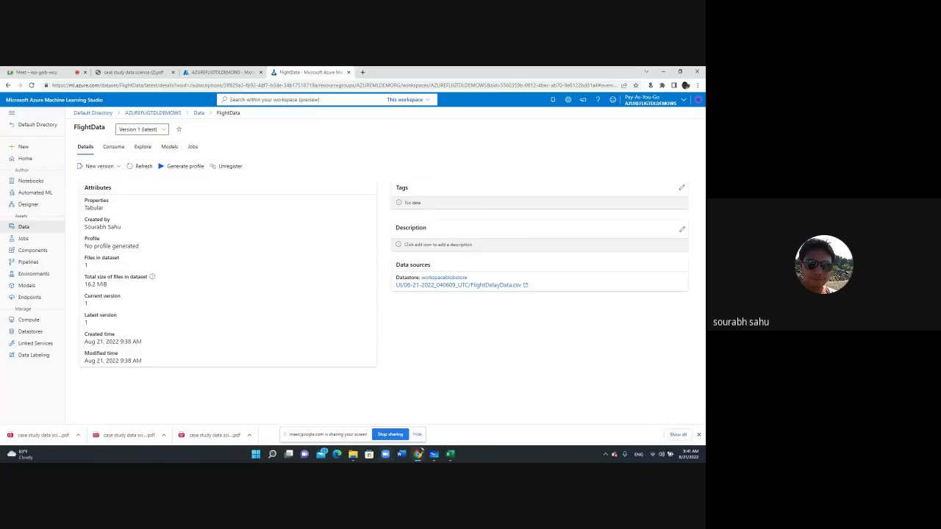
click(434, 455)
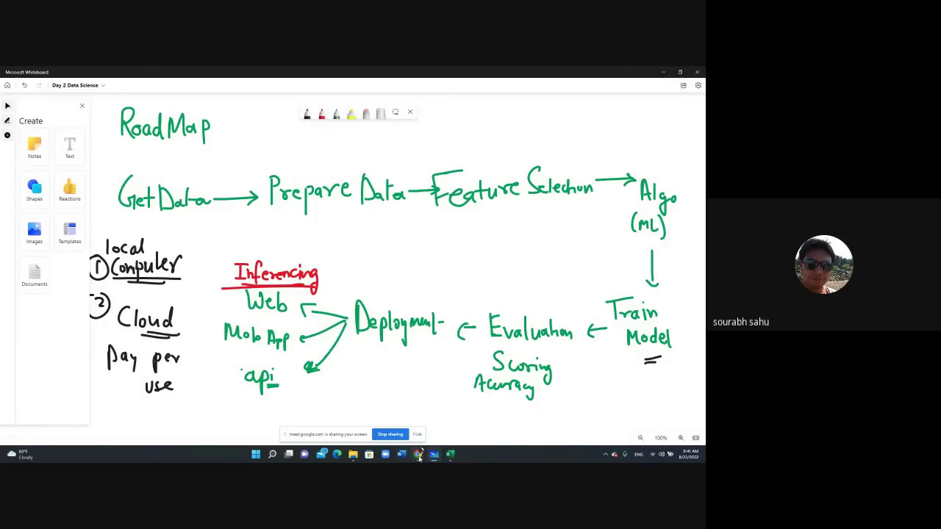
click(662, 72)
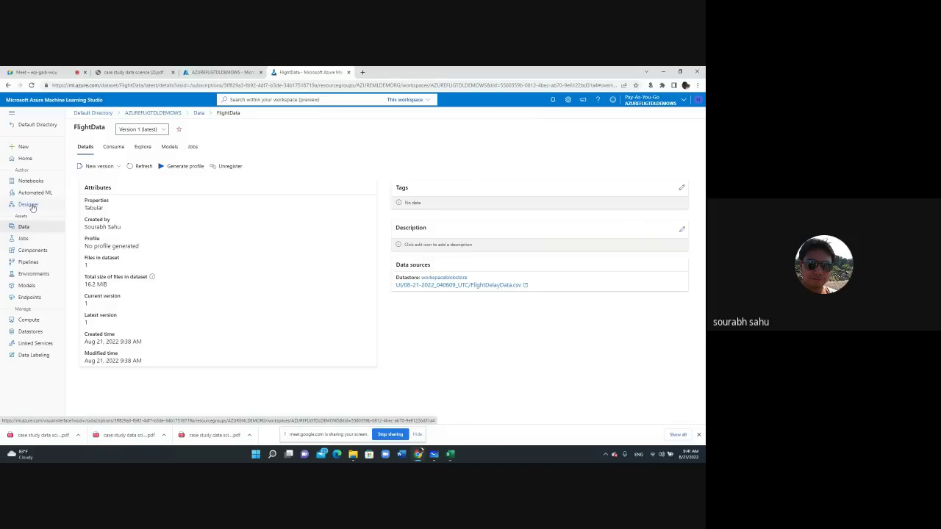
Step: Create a new Designer pipeline with easy-to-use prebuilt components and look over its component library
click(29, 205)
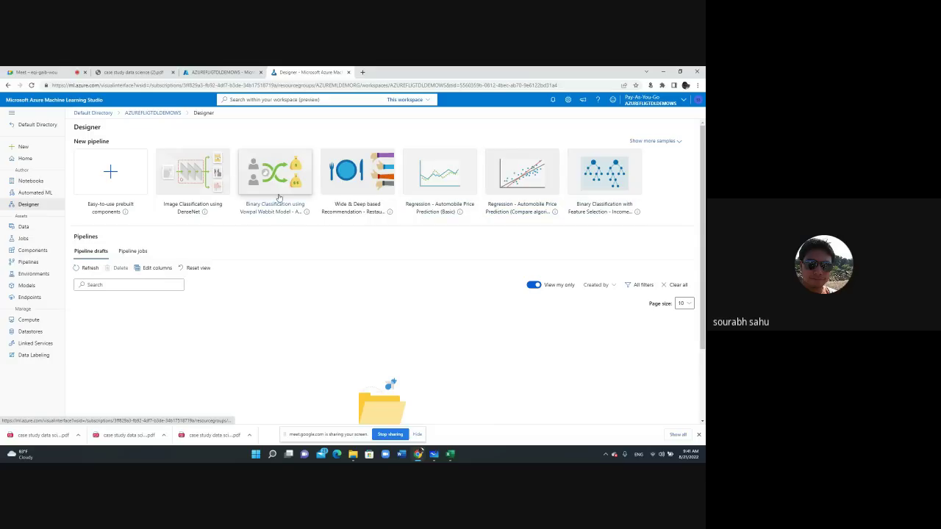
click(113, 211)
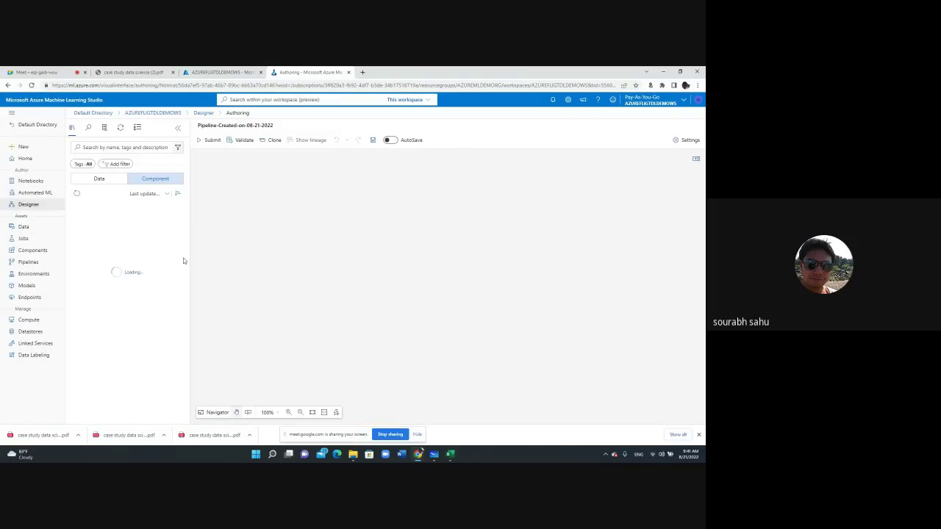
mouse_move(162, 215)
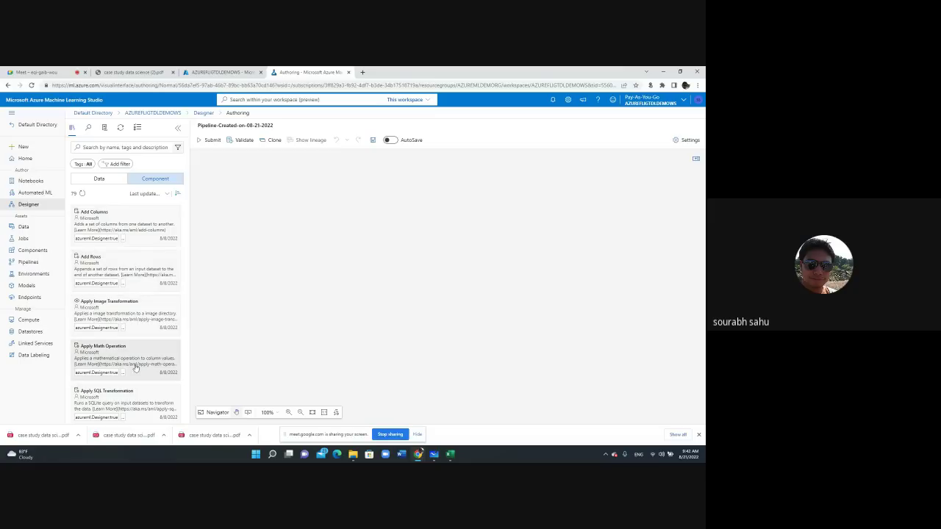
mouse_move(138, 357)
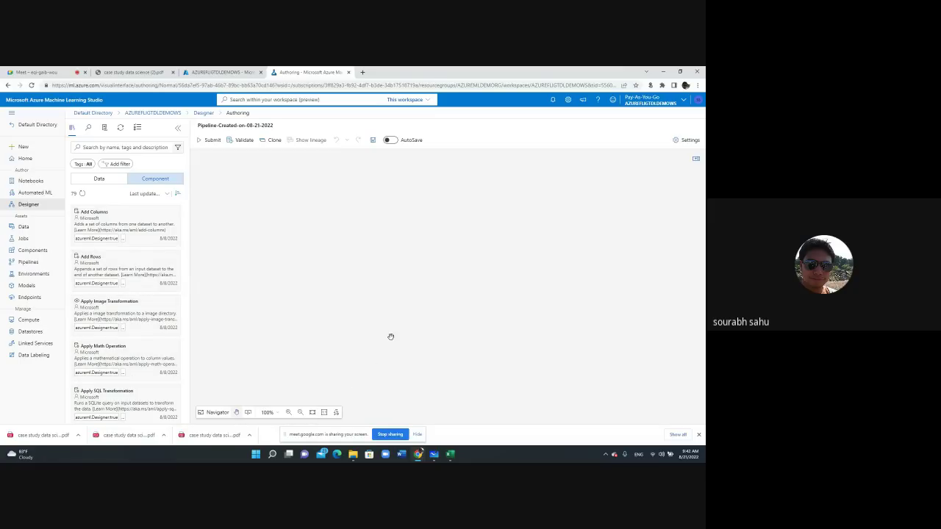
click(104, 148)
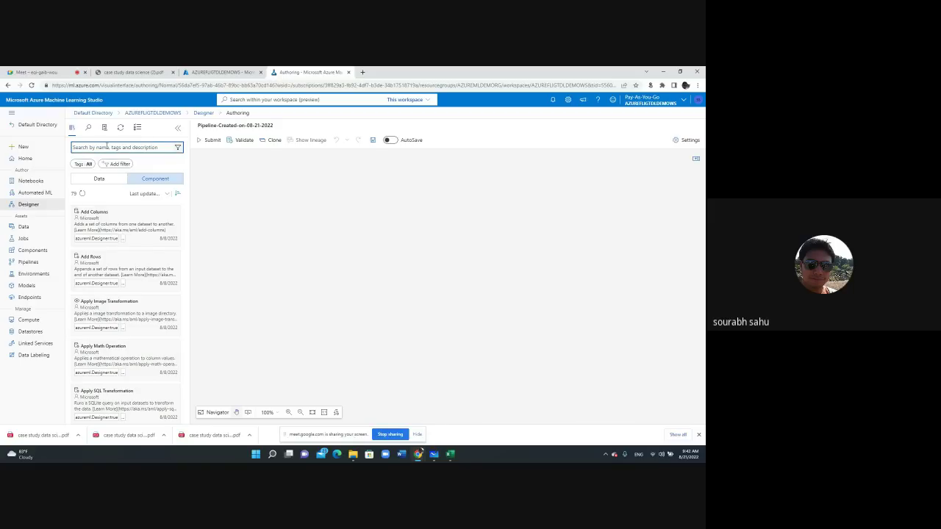
Step: Check the workspace's registered data assets and reopen the draft Pipeline-Created-on-08-21-2022 in the Designer
click(25, 226)
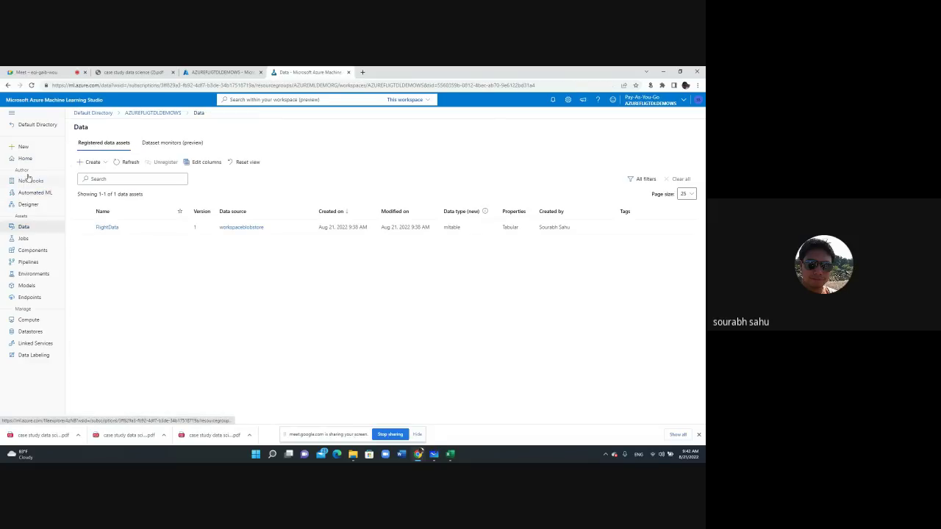
click(33, 204)
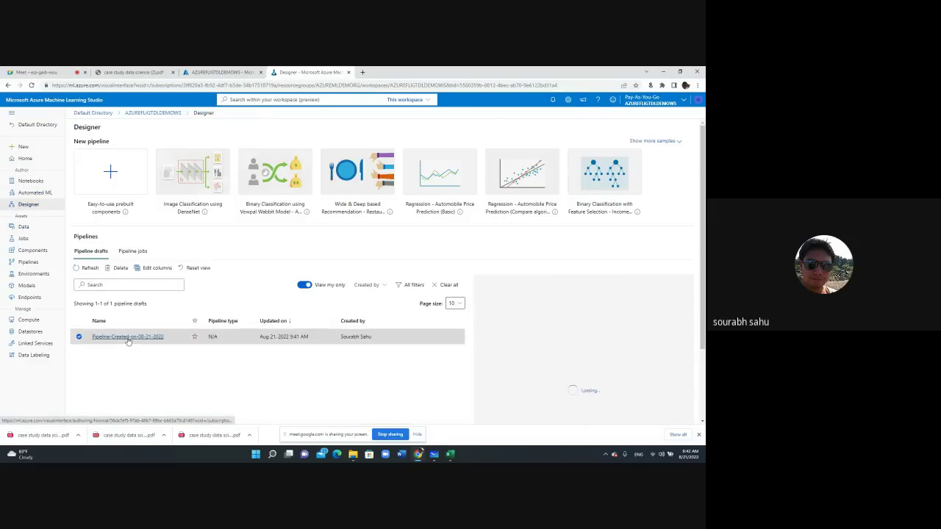
click(126, 337)
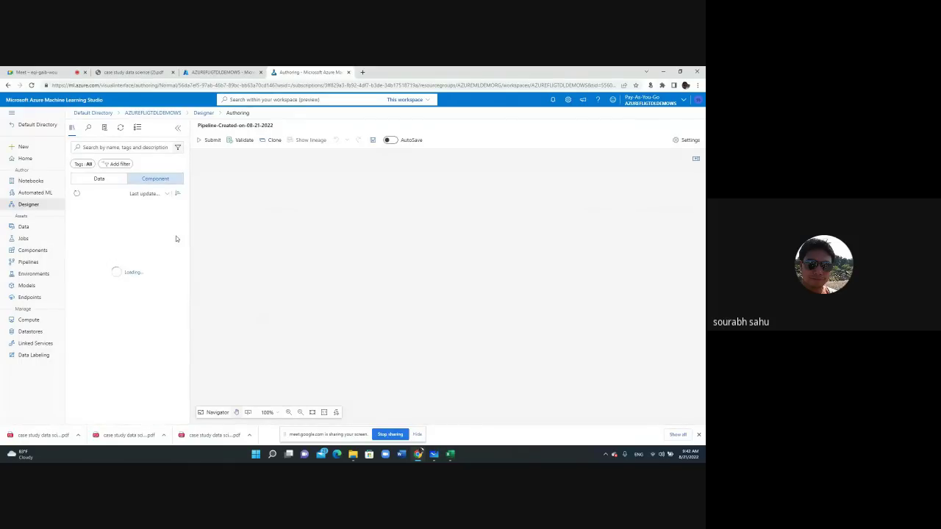
Step: Search the pipeline's component library for "data" and examine the matching components, including the Edit Metadata and Normalize Data descriptions
click(123, 148)
text(data)
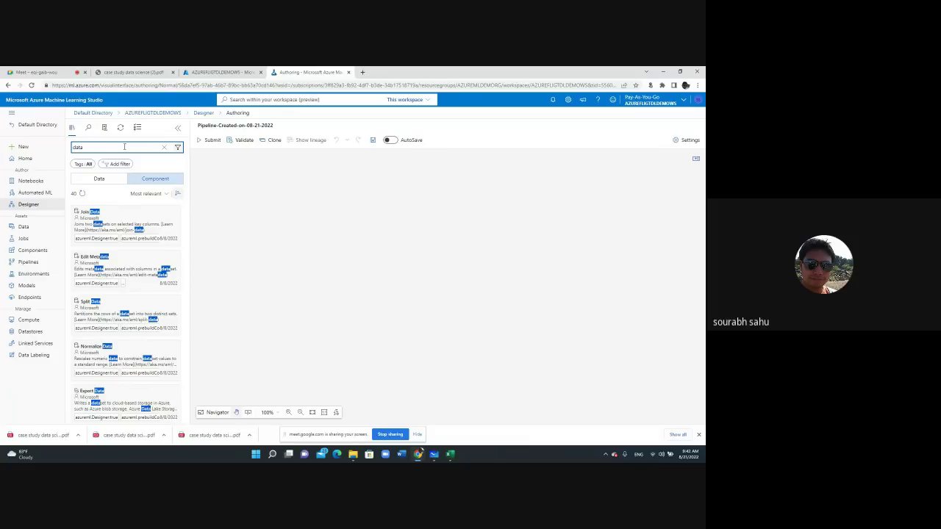
scroll(124, 308, down, 1)
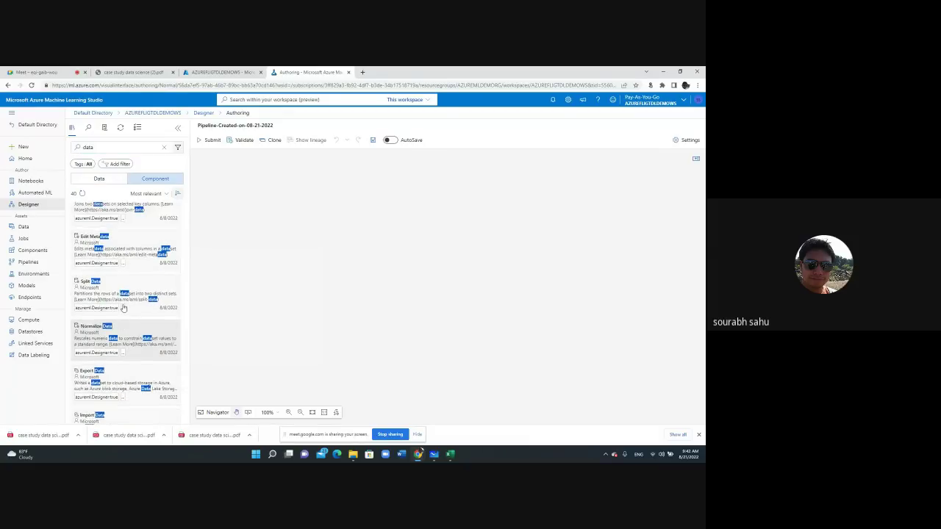
scroll(123, 308, up, 1)
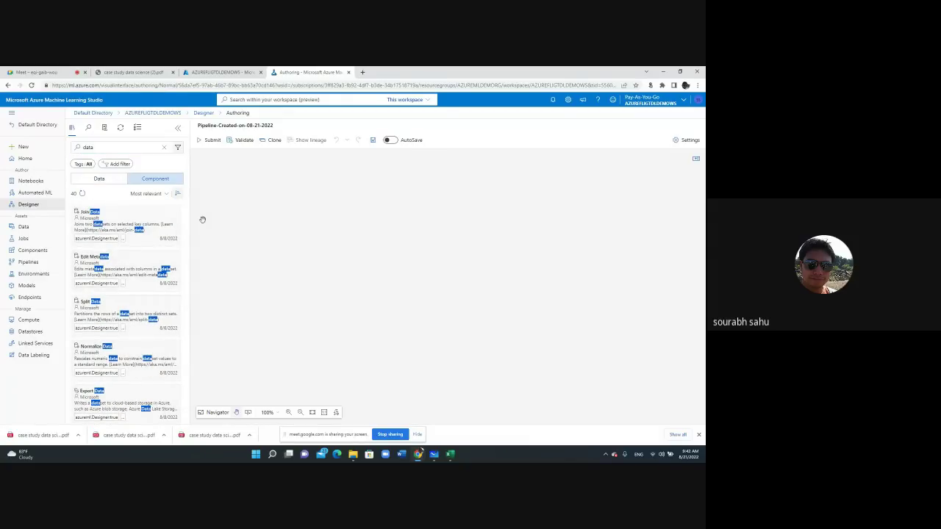
click(120, 150)
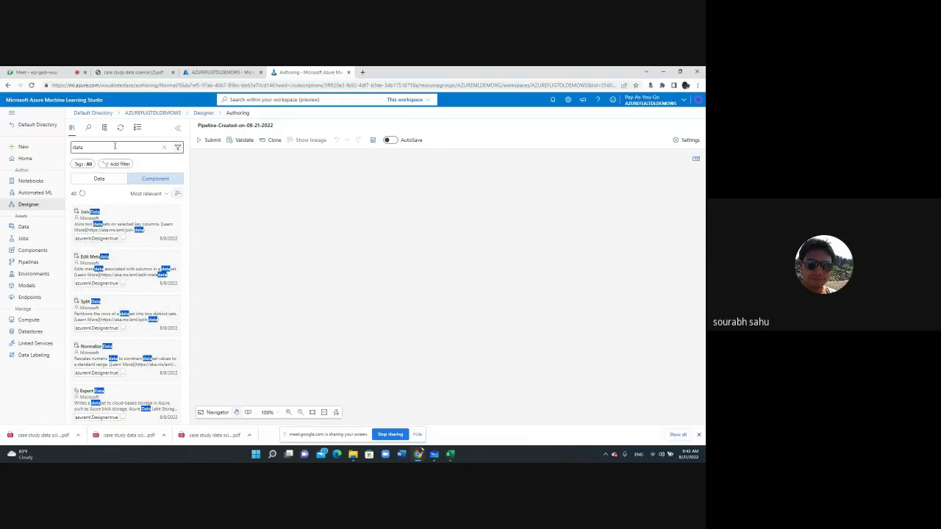
drag(26, 226, 319, 201)
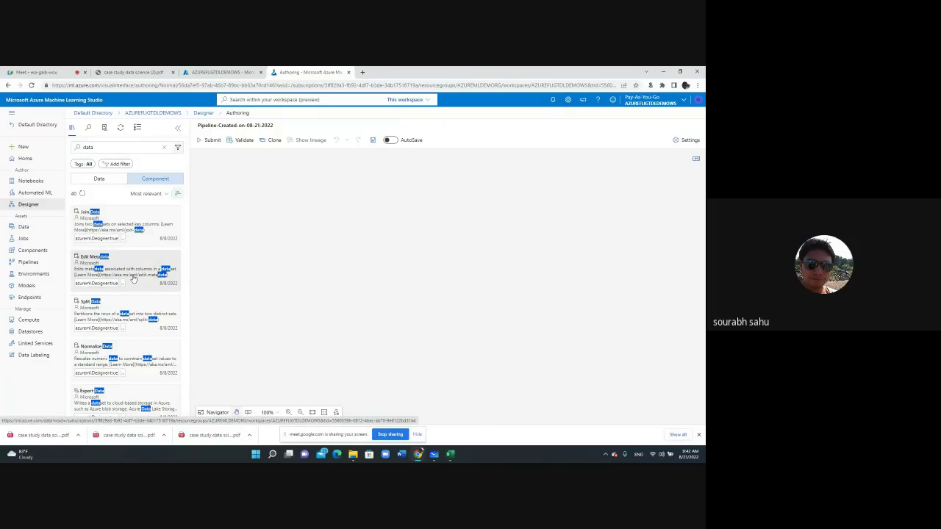
mouse_move(142, 280)
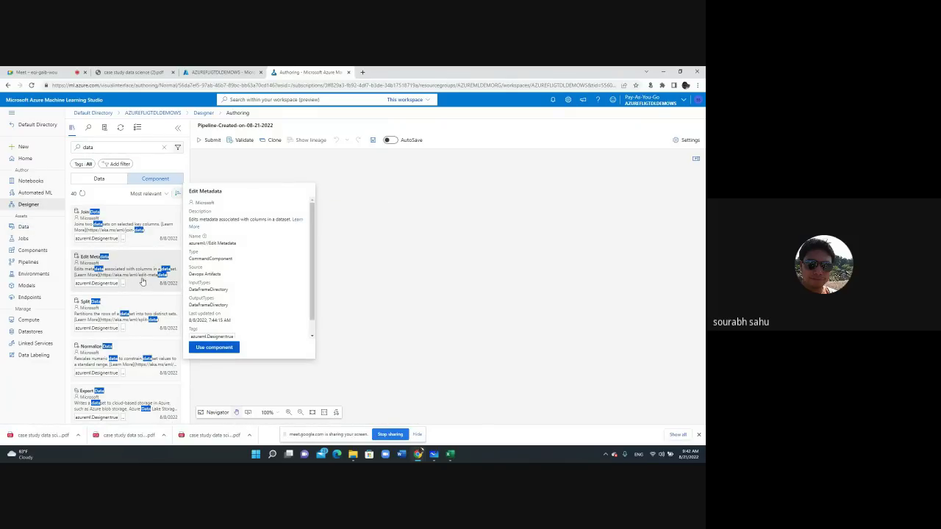
scroll(135, 356, down, 1)
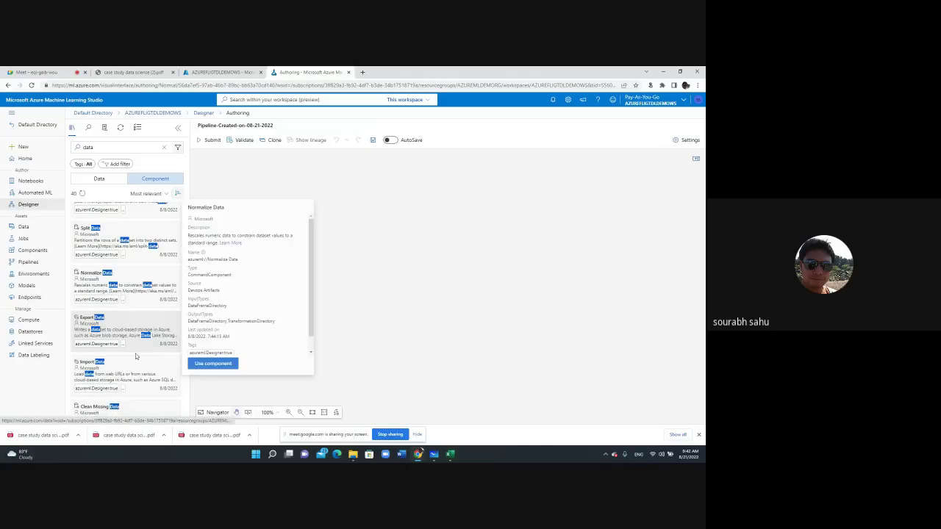
scroll(135, 356, down, 1)
scroll(136, 356, up, 2)
Step: Search the component library for "dataset" and look through the matching components
click(102, 148)
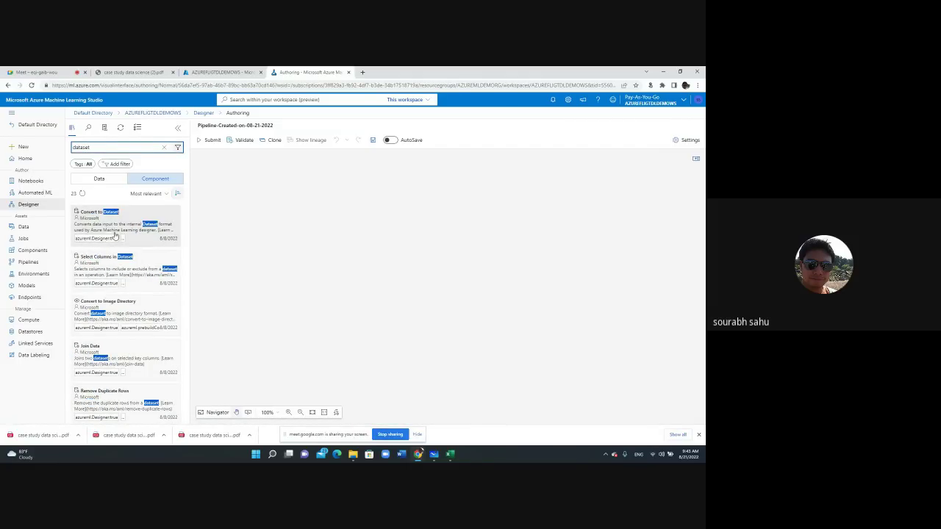
scroll(142, 264, down, 3)
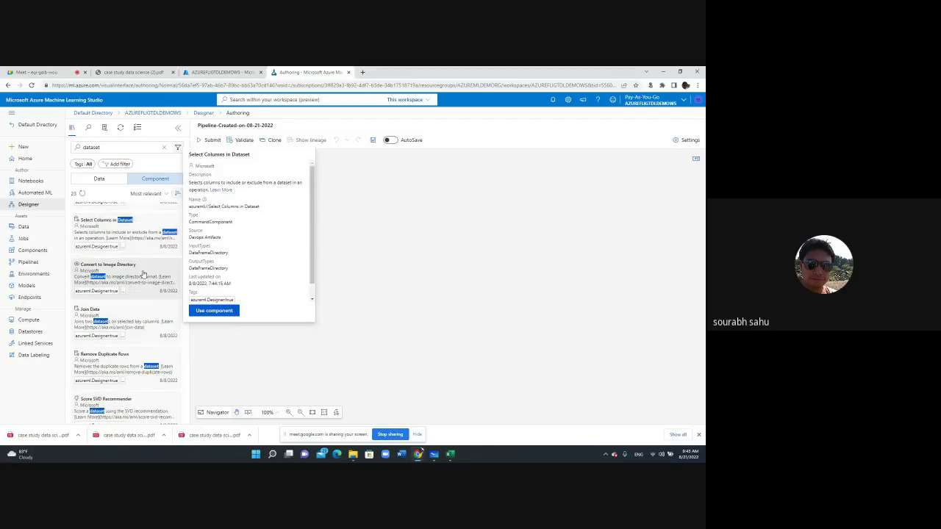
scroll(158, 330, down, 1)
scroll(158, 334, up, 3)
Step: Search the data assets for "flight" and place the FlightData dataset near the top of the pipeline canvas
click(98, 179)
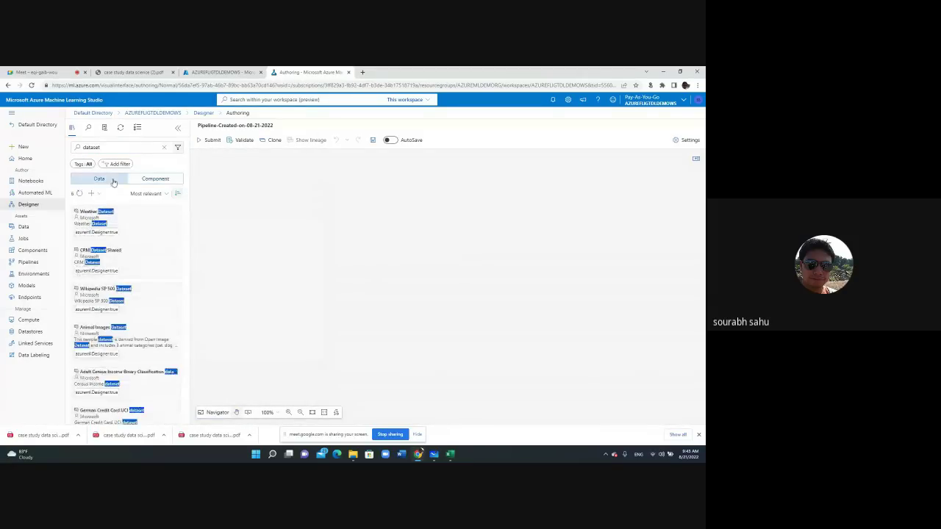
double_click(106, 147)
text(t)
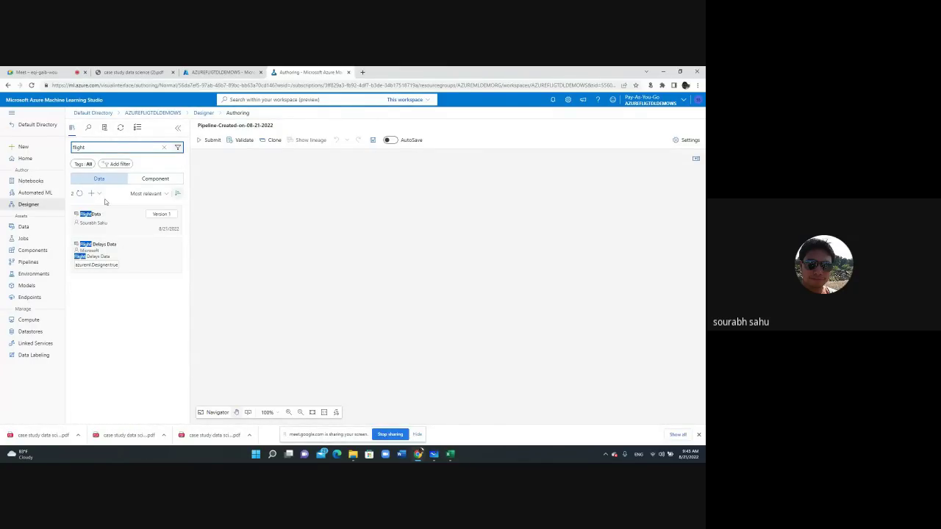
click(97, 225)
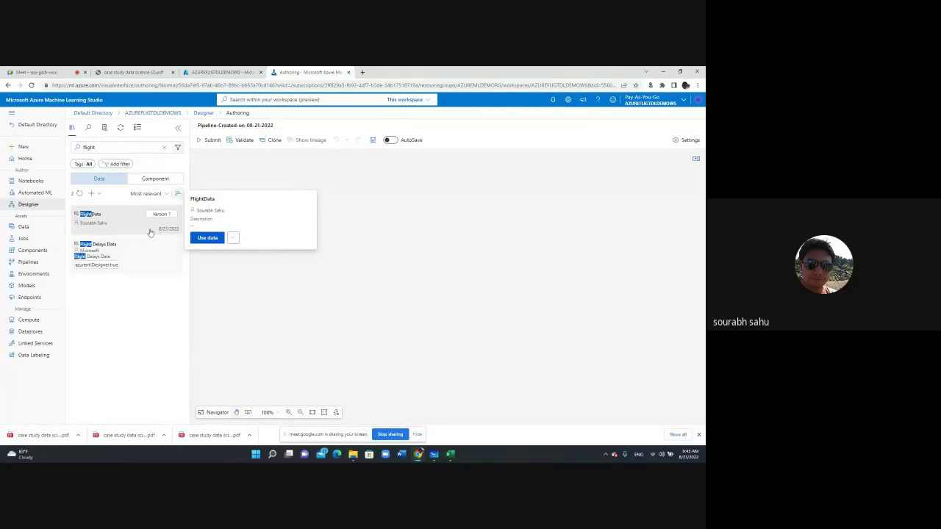
drag(116, 228, 436, 176)
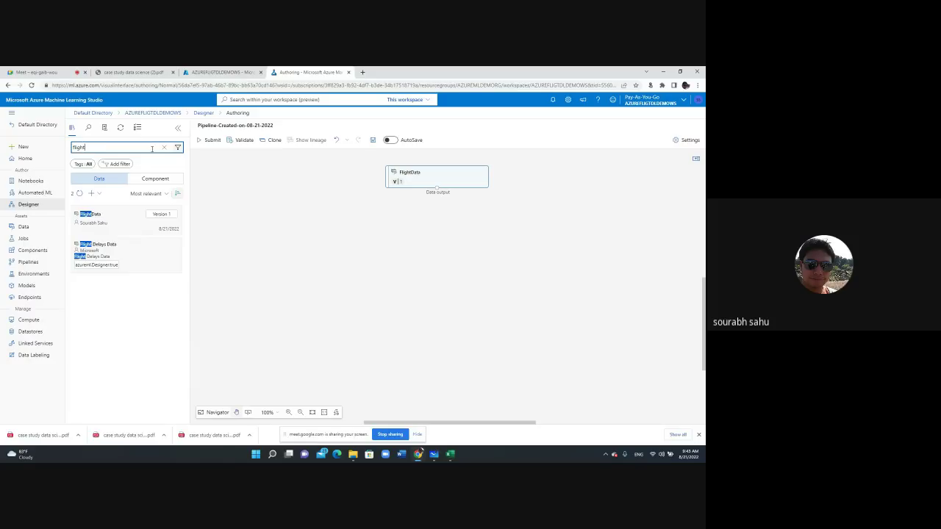
Step: Switch the asset library from data to components, keeping the "flight" search
click(103, 225)
click(92, 148)
click(154, 179)
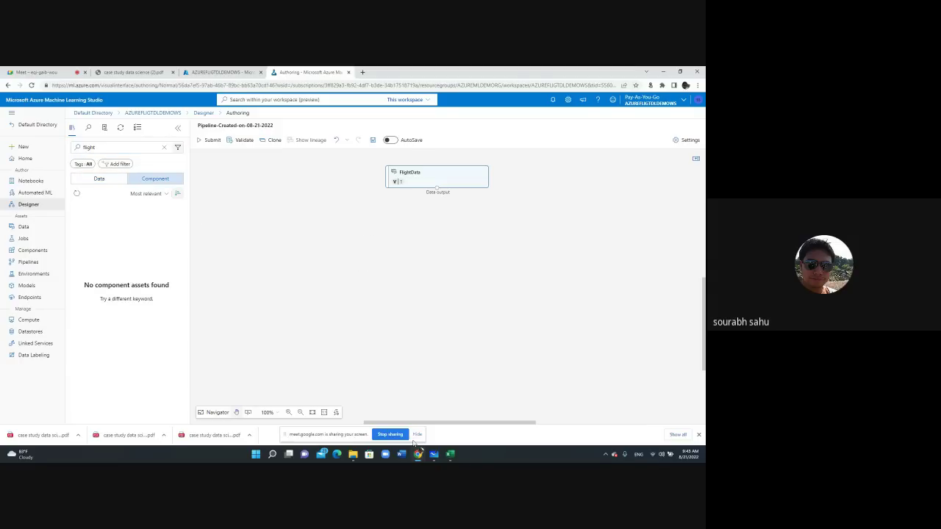
Step: Switch to the FlightDelayData workbook in Excel and highlight rows 10 to 27 across its data columns
mouse_move(450, 460)
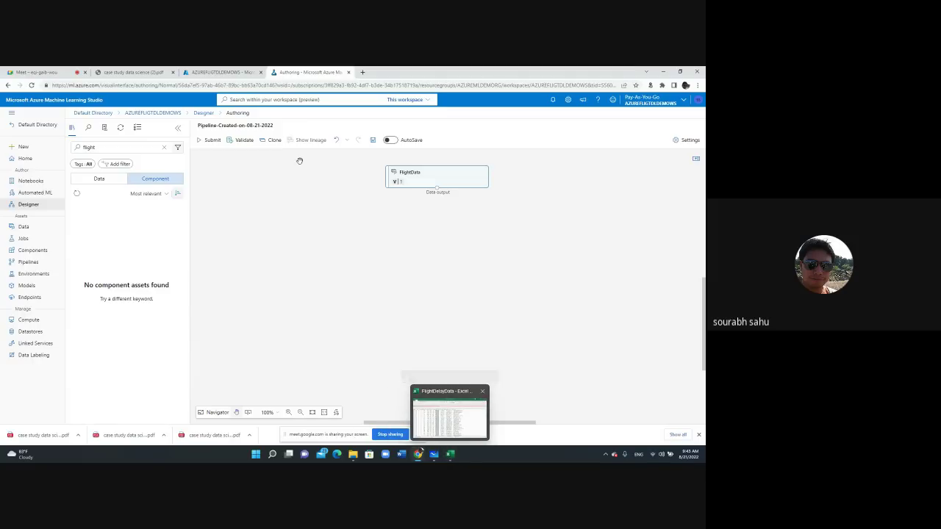
click(450, 455)
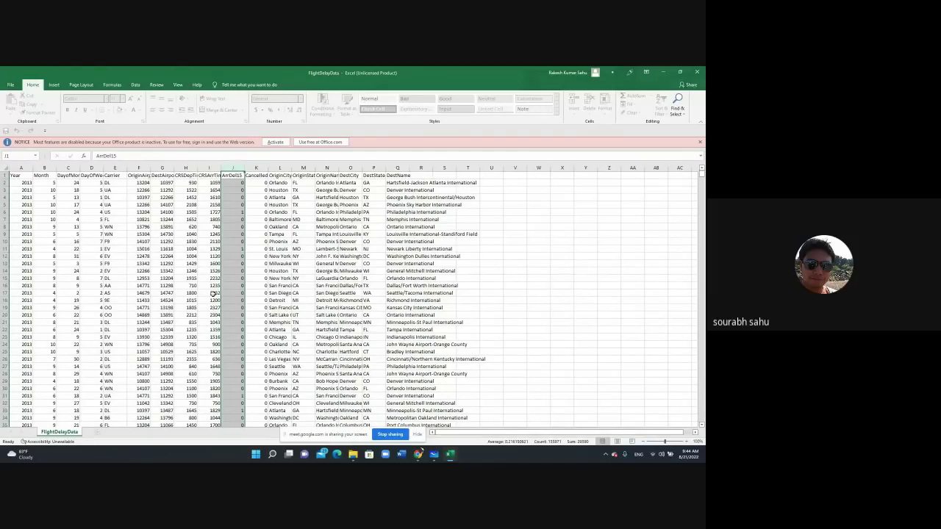
click(49, 271)
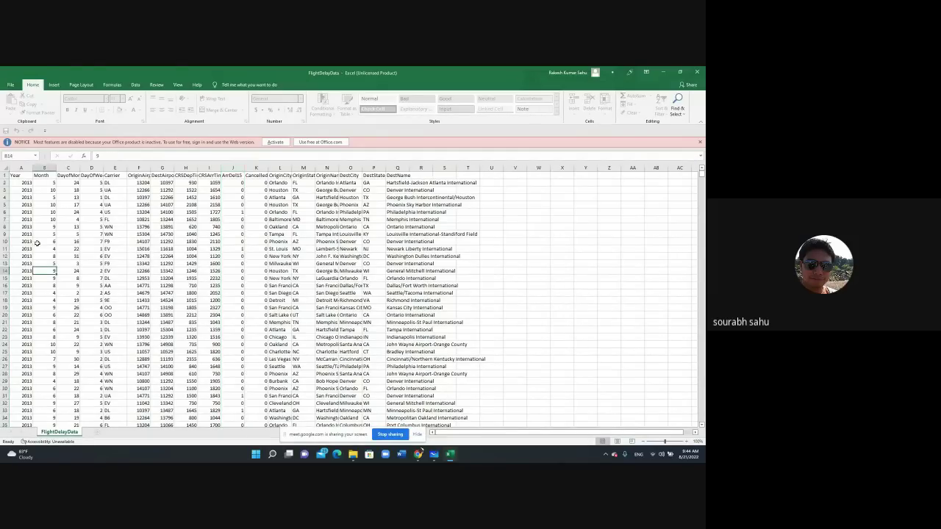
drag(26, 241, 452, 365)
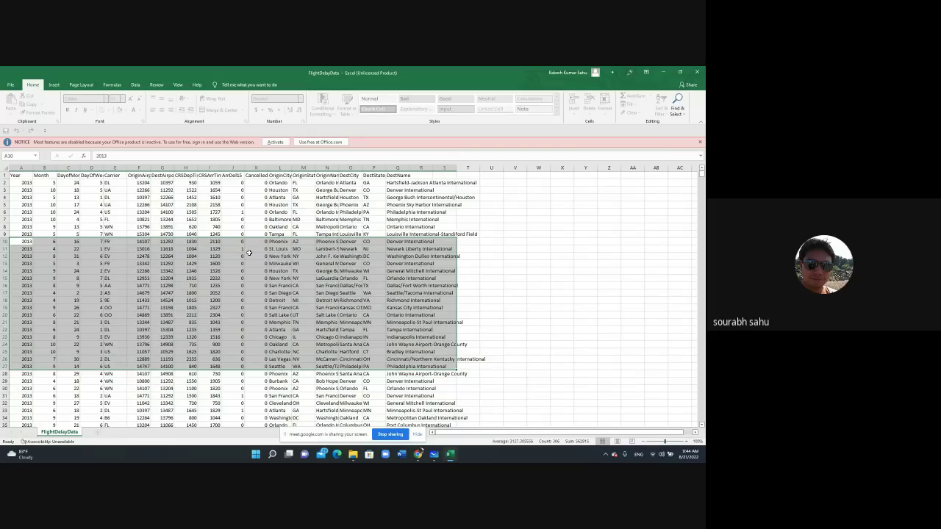
Step: Examine row 11 and its ArrDel15 value in the flight delay sheet, and highlight rows 10 to 24 across the data columns
click(5, 249)
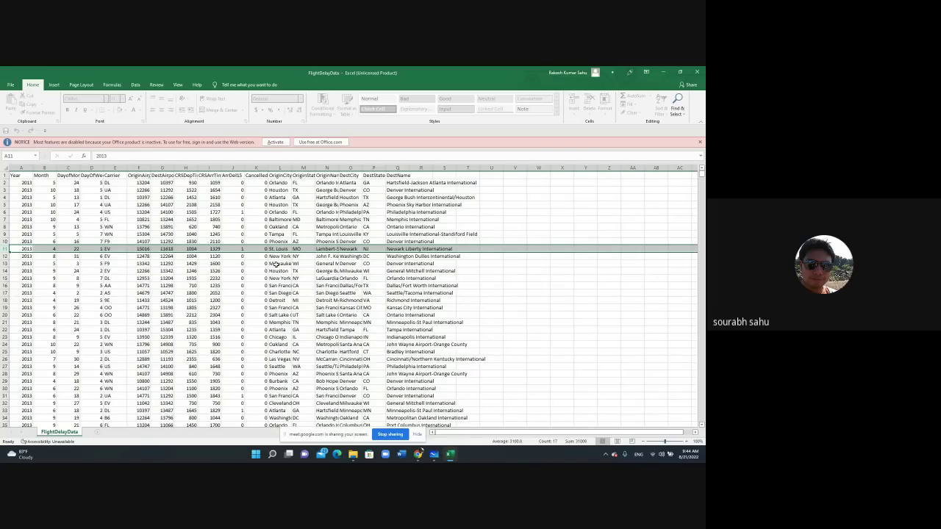
click(235, 250)
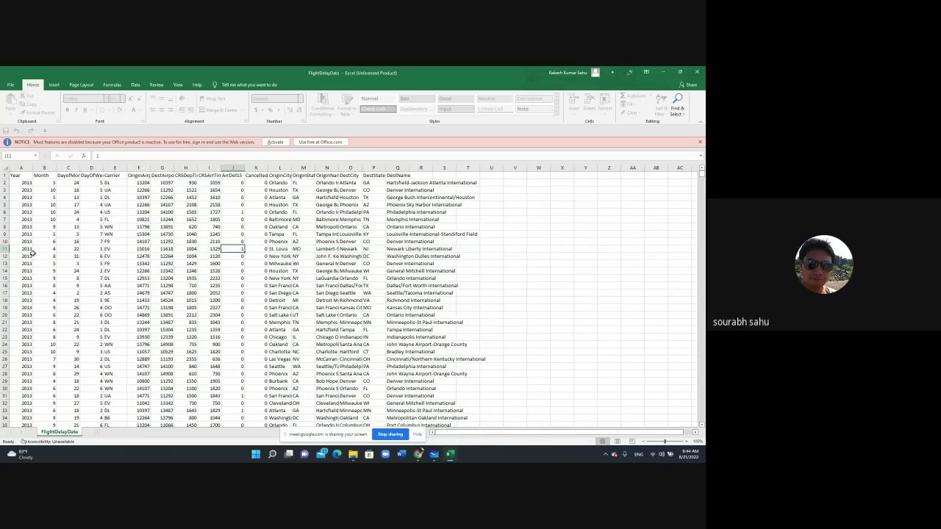
click(6, 249)
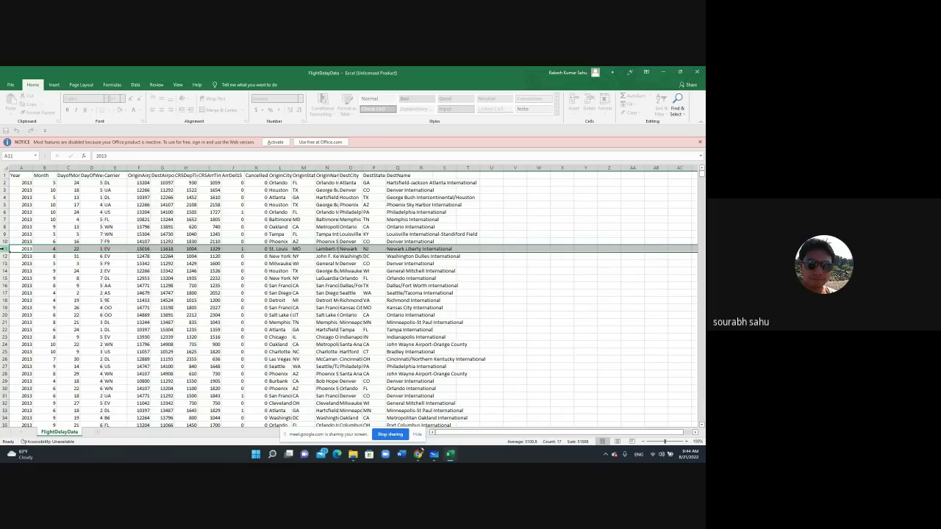
click(234, 249)
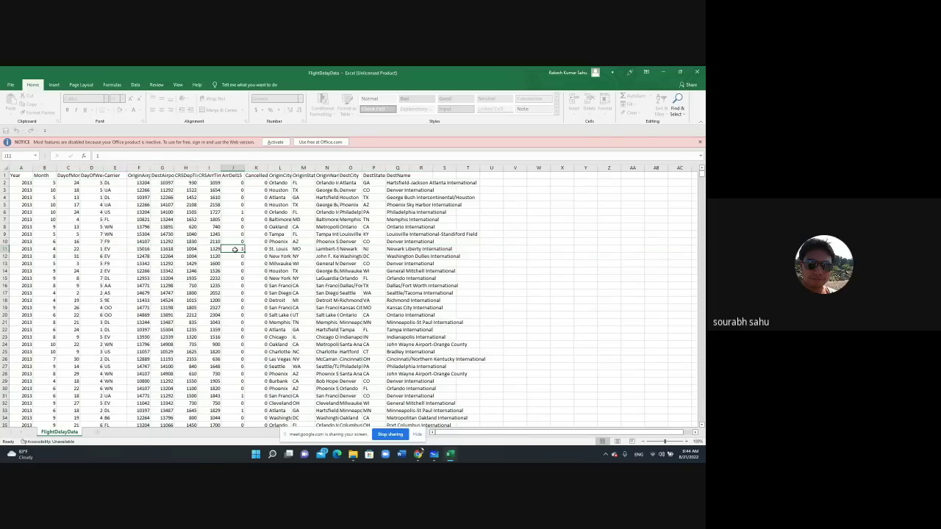
click(6, 249)
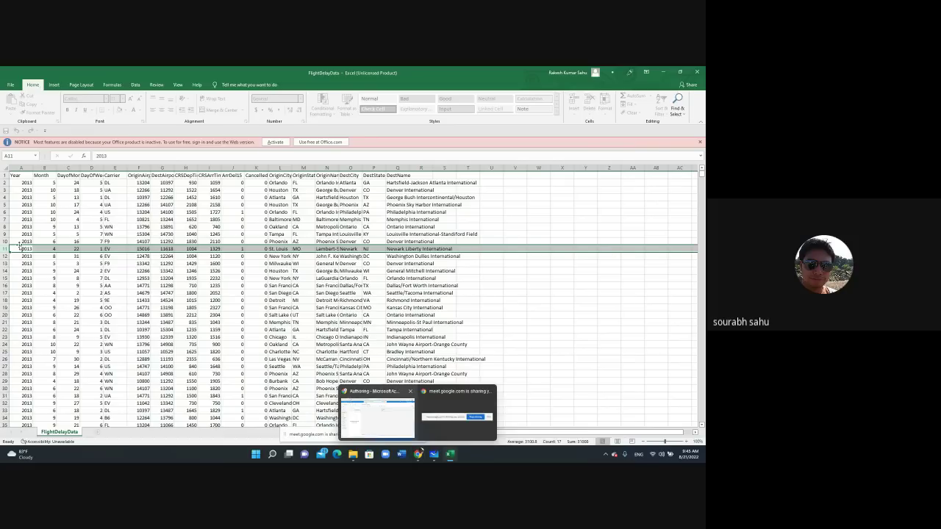
drag(13, 243, 456, 343)
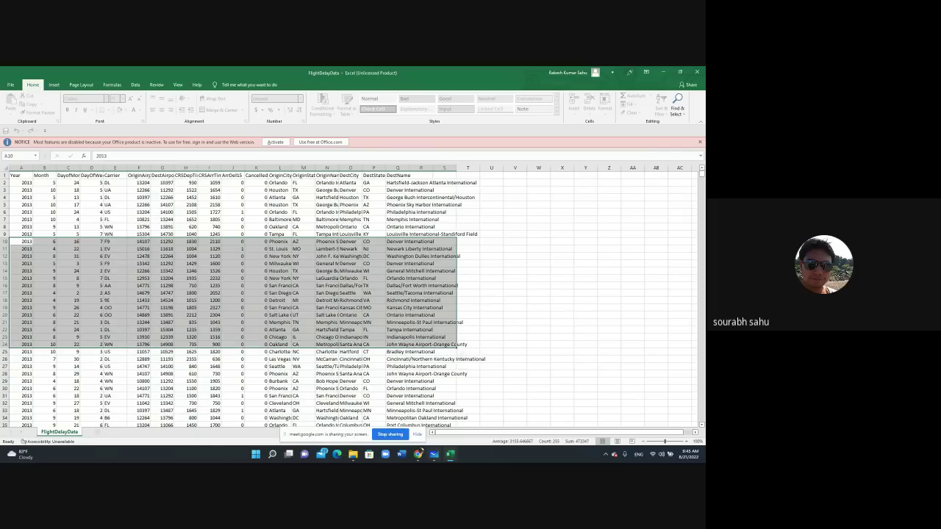
Step: Switch back to Azure Machine Learning Studio, place a Split Data component below FlightData and connect the dataset's output to its input
mouse_move(418, 454)
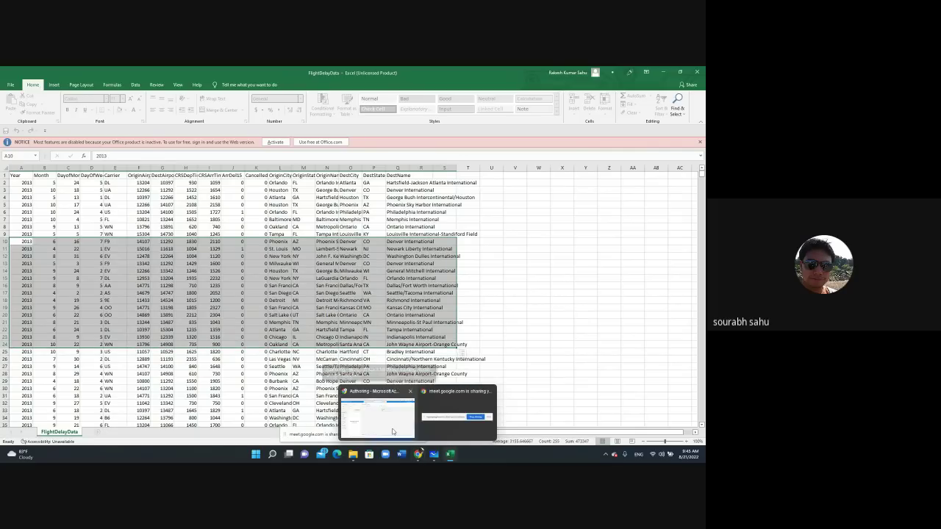
click(405, 432)
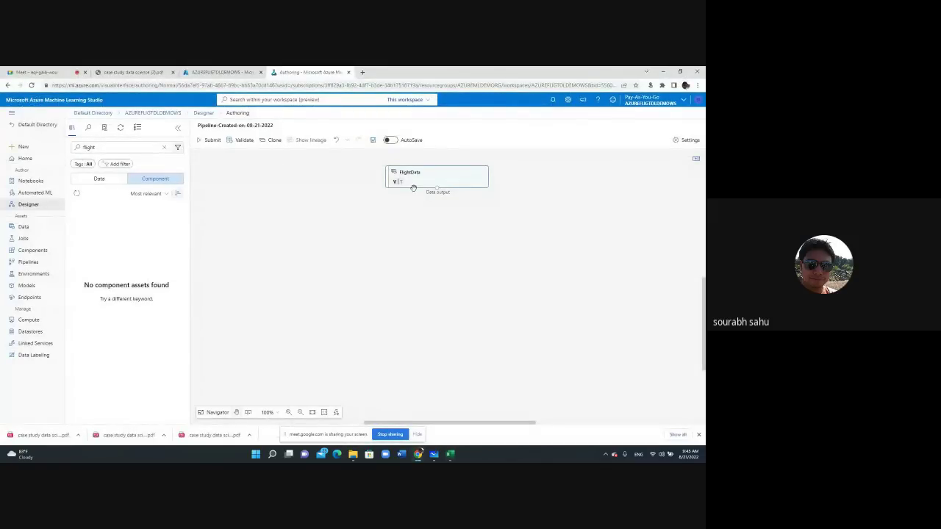
double_click(136, 146)
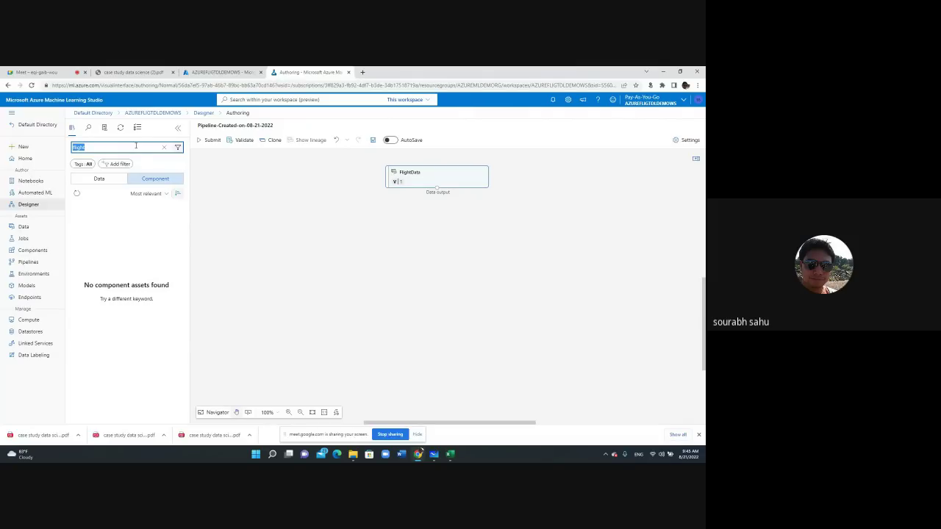
text(f)
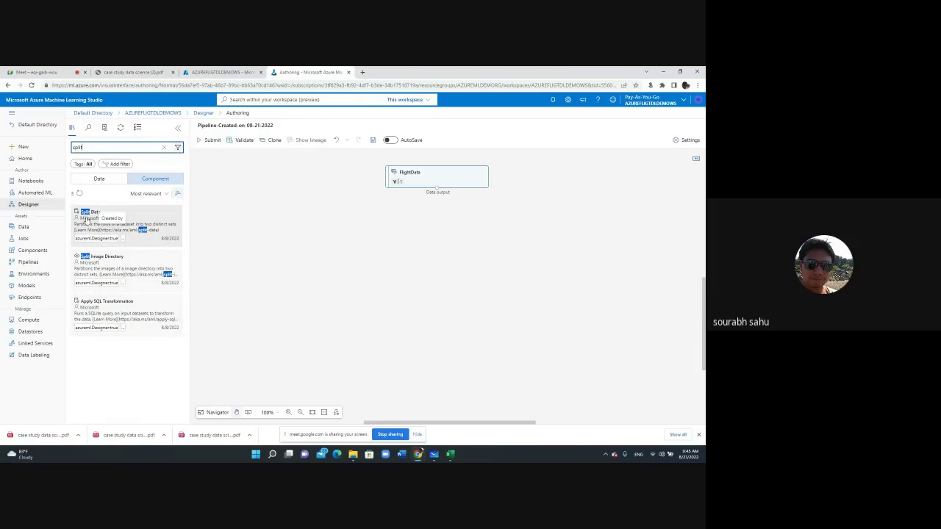
click(86, 223)
drag(86, 223, 448, 243)
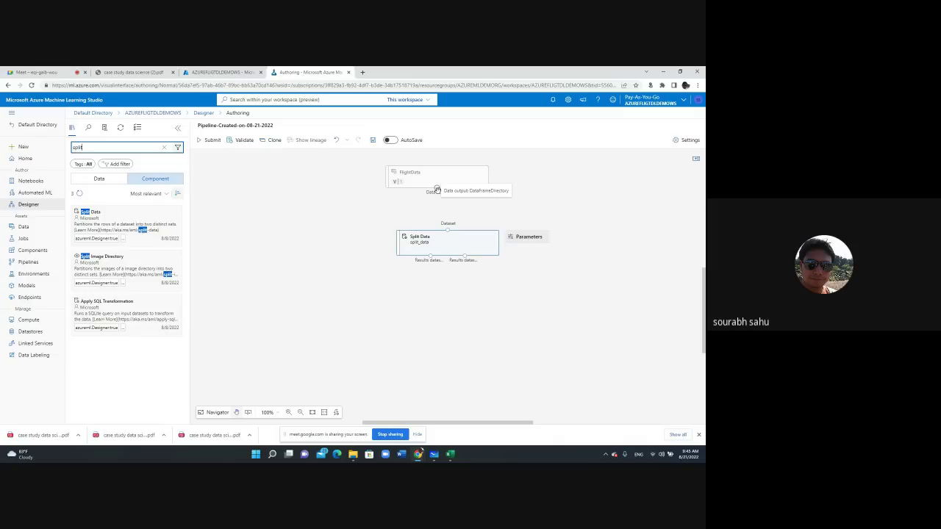
drag(438, 193, 447, 230)
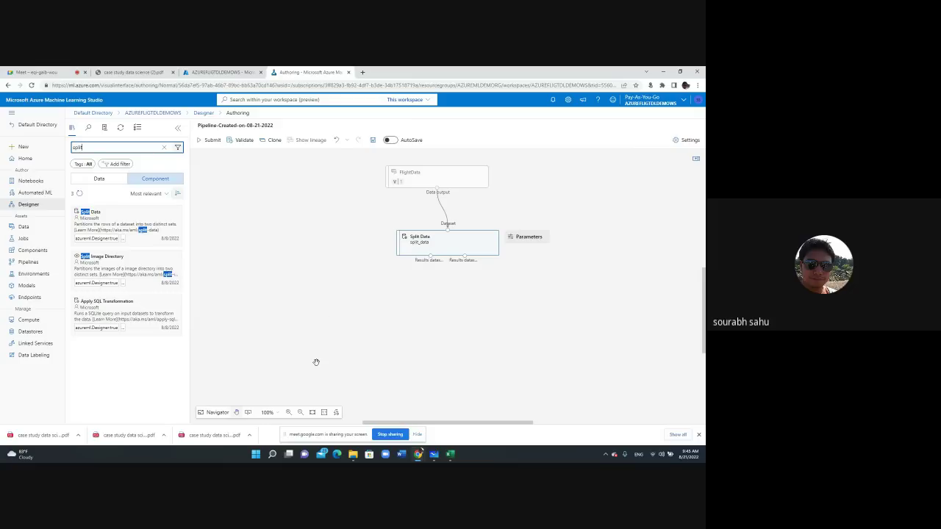
Step: Show the Split Data component's parameters and glance at the FlightDelayData workbook in Excel
click(456, 243)
click(518, 242)
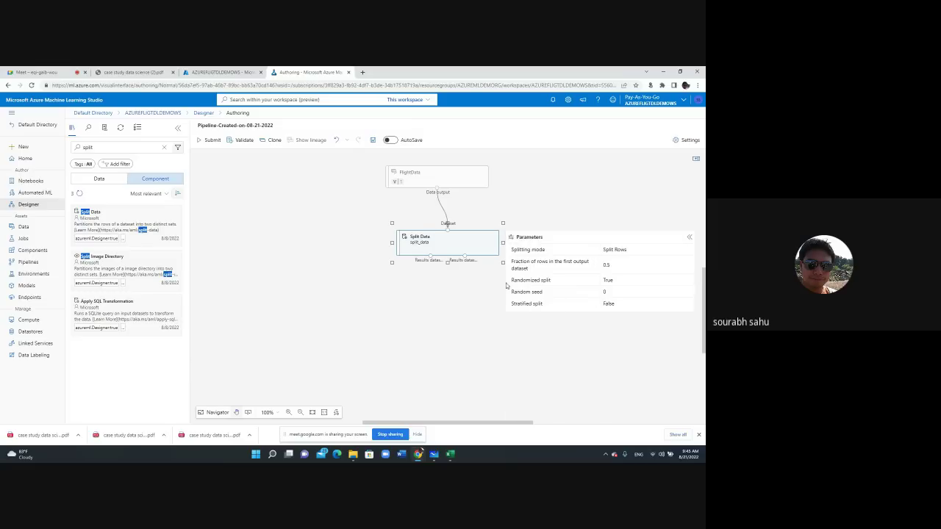
click(450, 454)
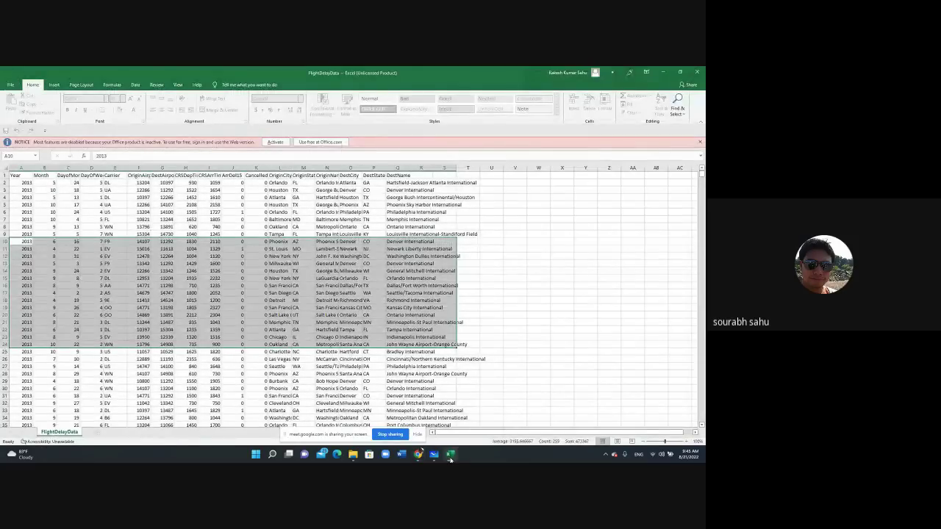
click(450, 455)
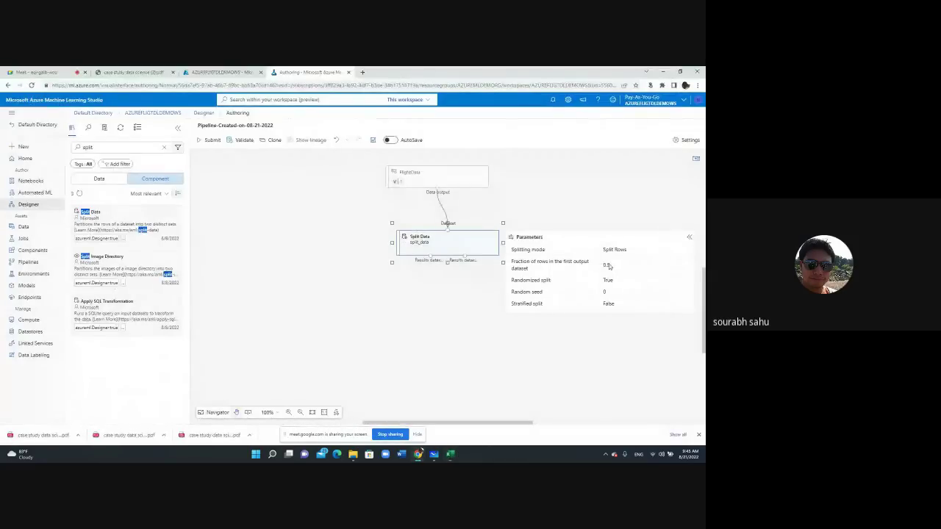
Step: Set Split Data's fraction of rows in the first output dataset to 0.7 and close its settings
click(677, 144)
scroll(514, 294, down, 3)
click(443, 251)
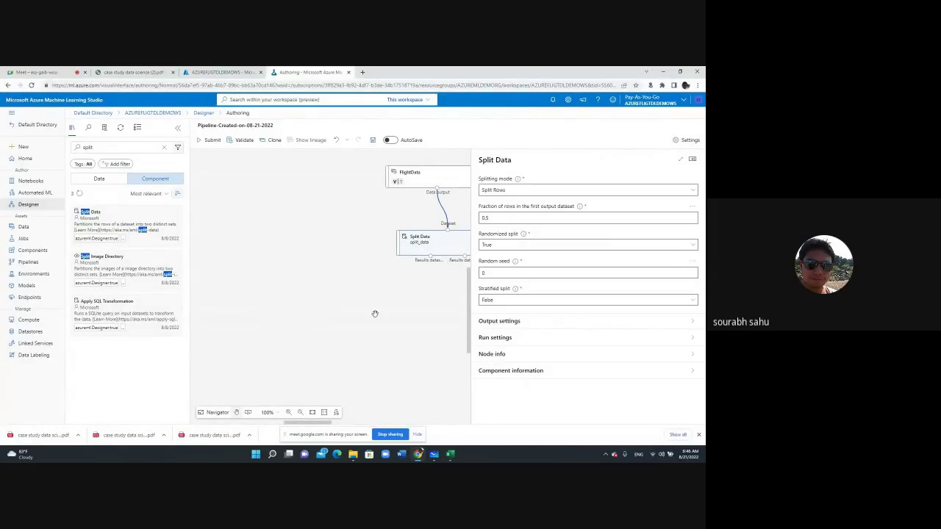
click(498, 218)
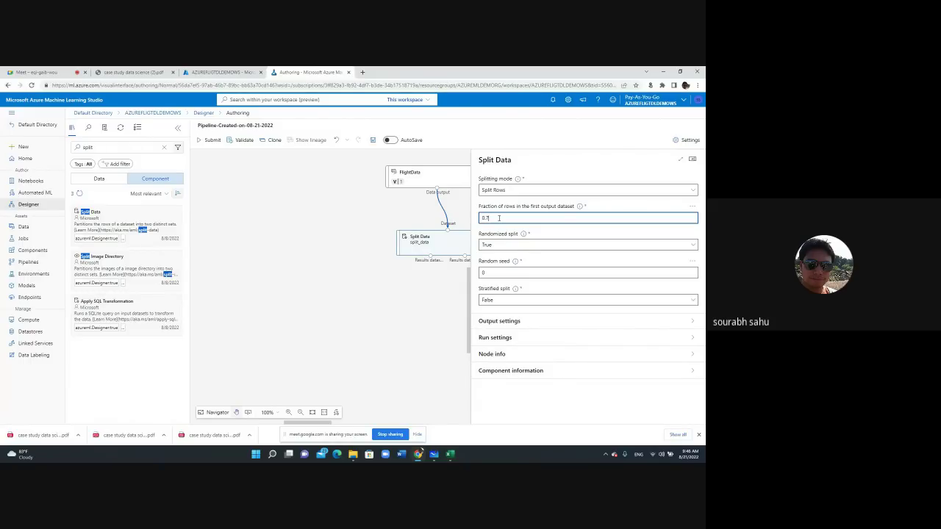
click(411, 322)
click(426, 245)
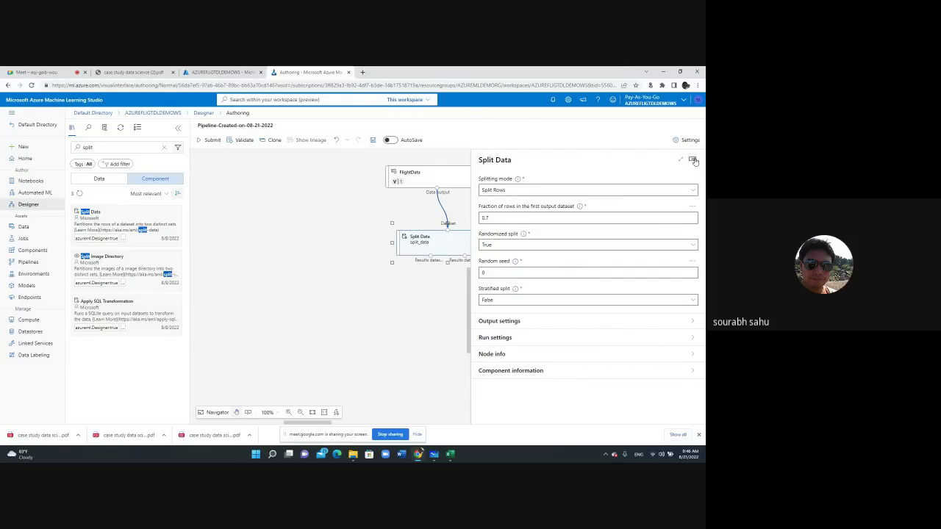
click(692, 161)
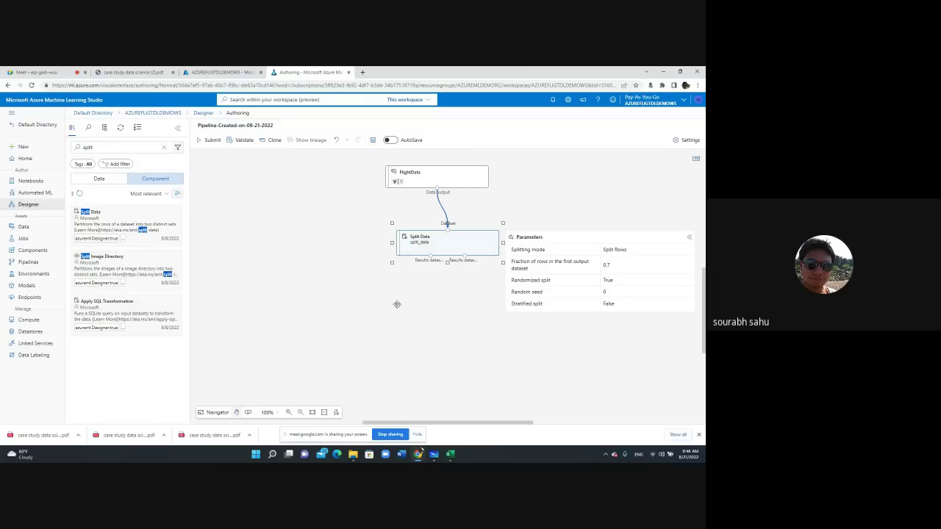
Step: Open the pipeline settings and set the default compute target's type to Compute instance
click(684, 140)
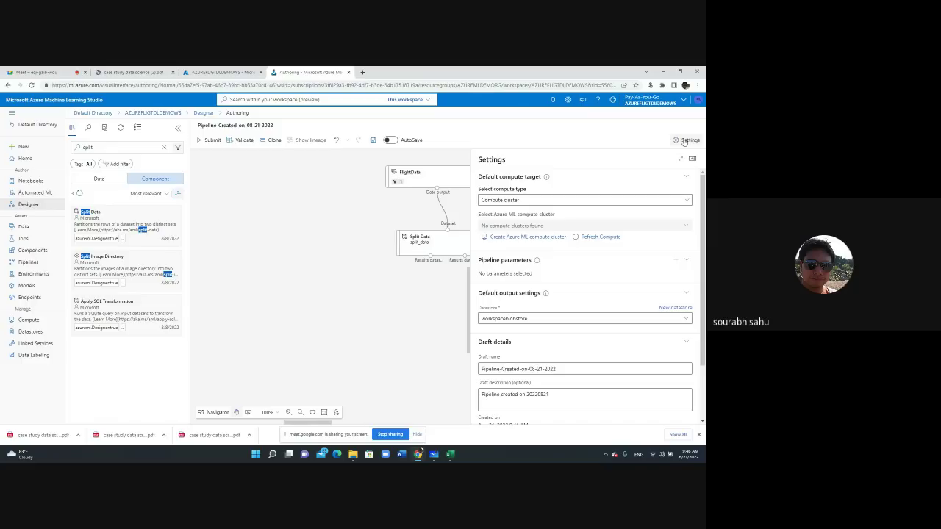
click(517, 201)
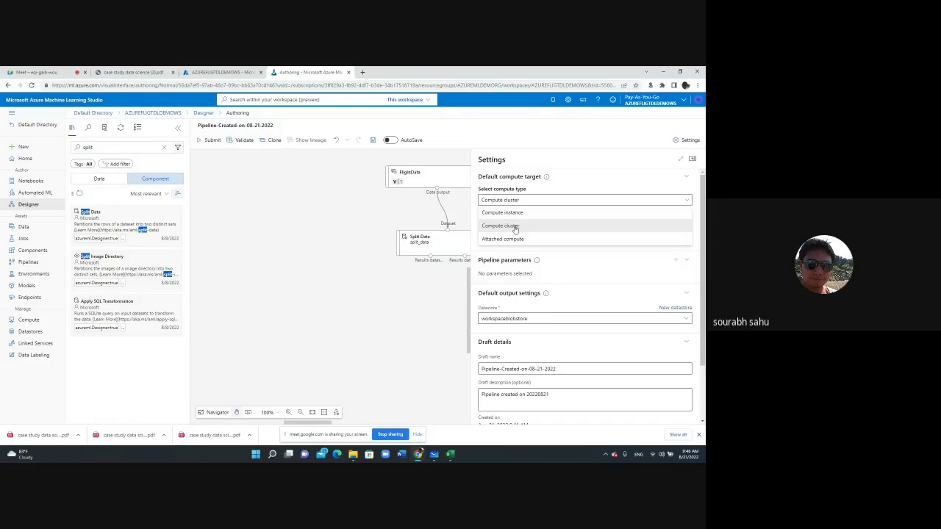
click(510, 214)
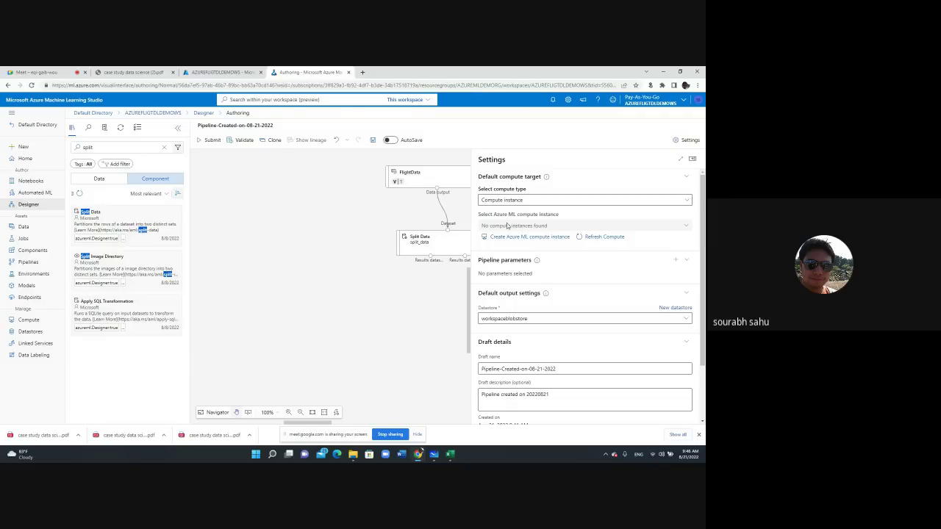
Step: Start a new Azure ML compute instance and choose the Standard_DS11_v2 virtual machine size
click(530, 238)
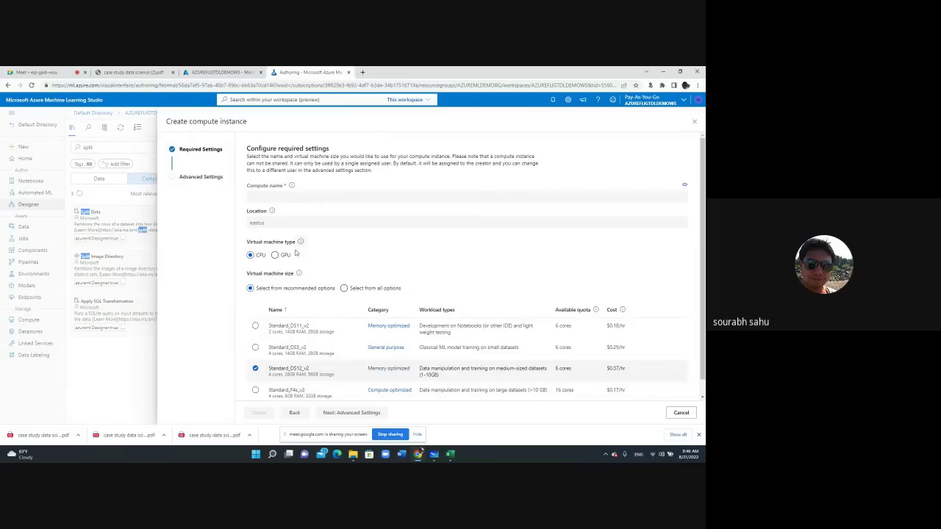
scroll(334, 304, down, 1)
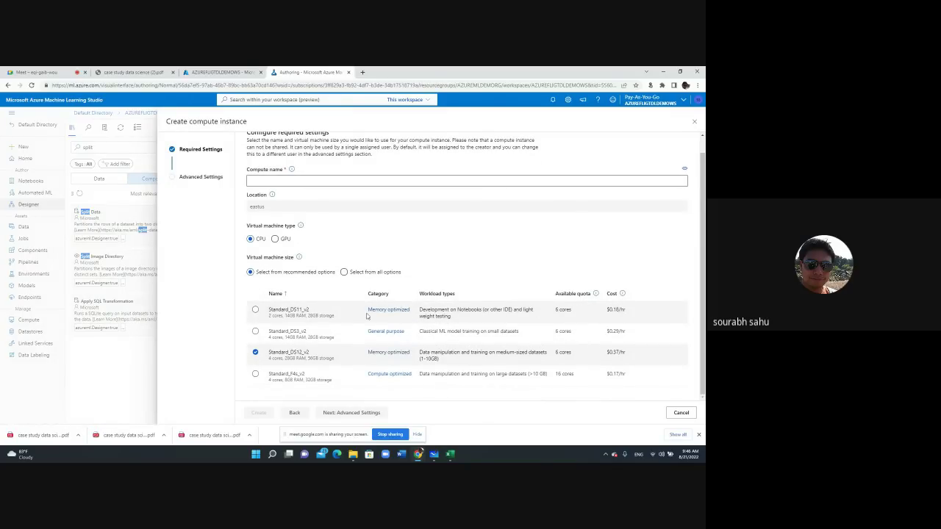
drag(269, 309, 340, 318)
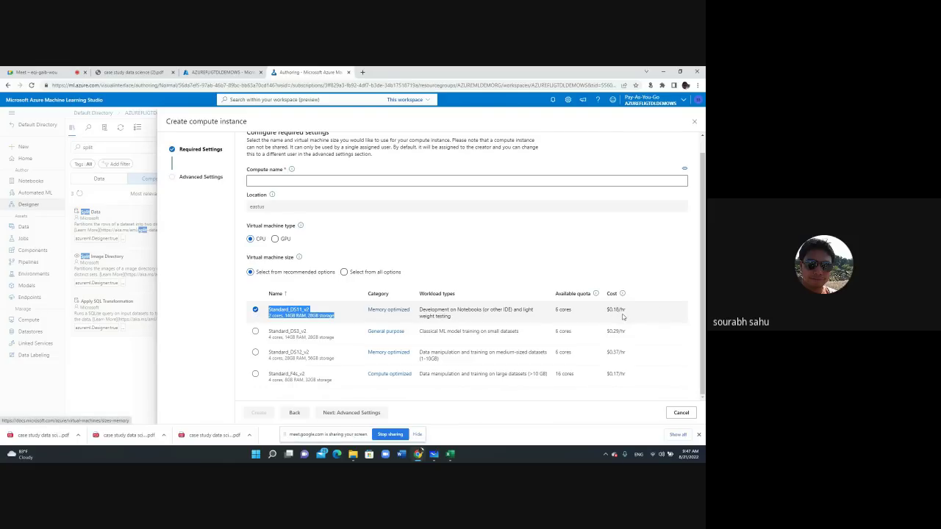
Step: Enter demoworkshopflightcomputer as the compute instance's name and review the required settings
click(342, 178)
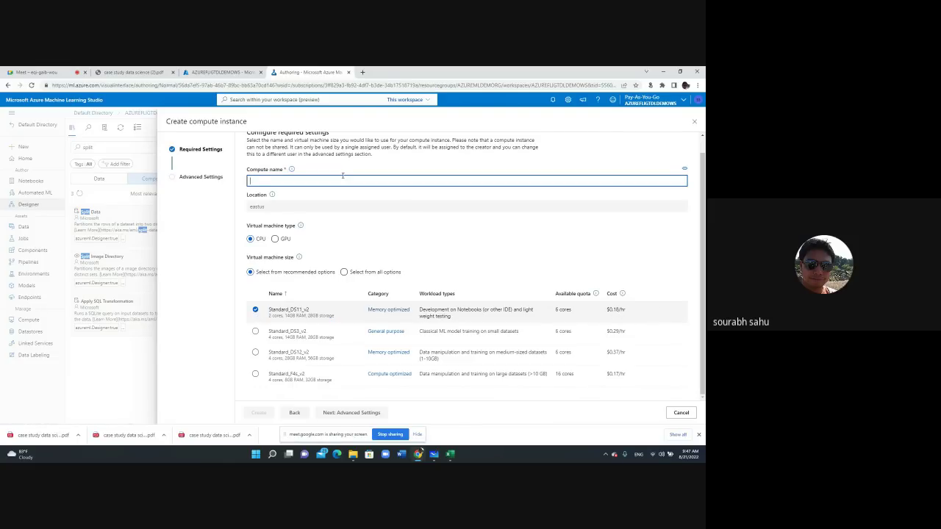
text(da)
text(w)
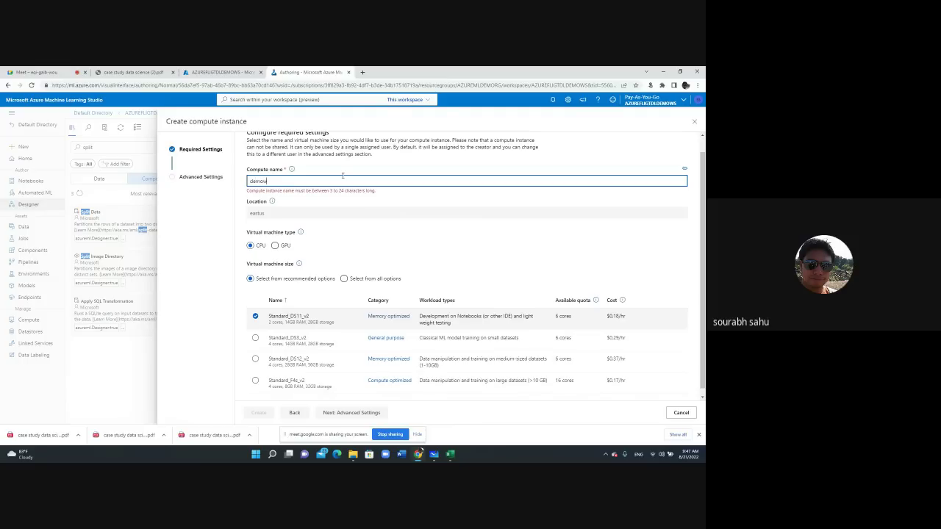
text(orkshopfloghtcomputer)
click(333, 200)
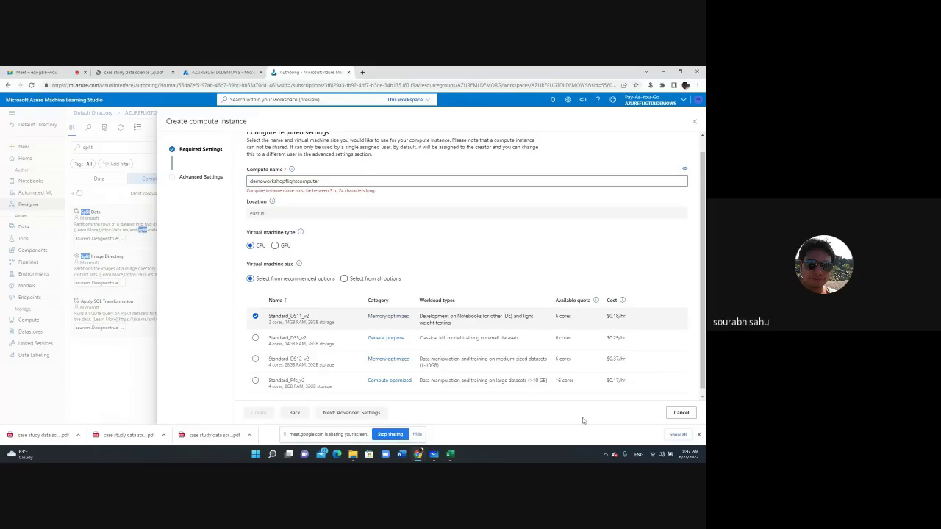
scroll(325, 414, down, 1)
scroll(330, 309, up, 2)
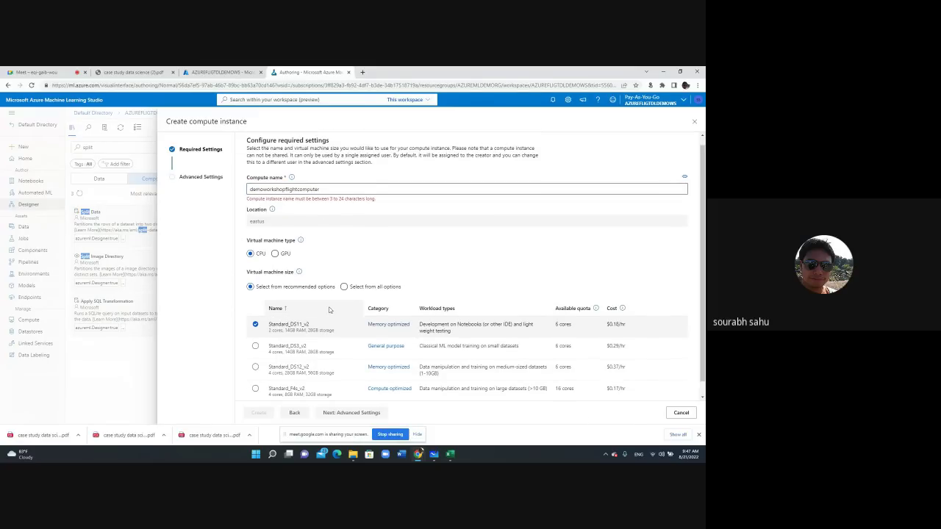
scroll(329, 309, up, 1)
Step: Shorten the compute instance's name to demoworkshopcomp and create the instance
drag(296, 197, 339, 198)
key(BackSpace)
key(BackSpace)
key(BackSpace)
key(BackSpace)
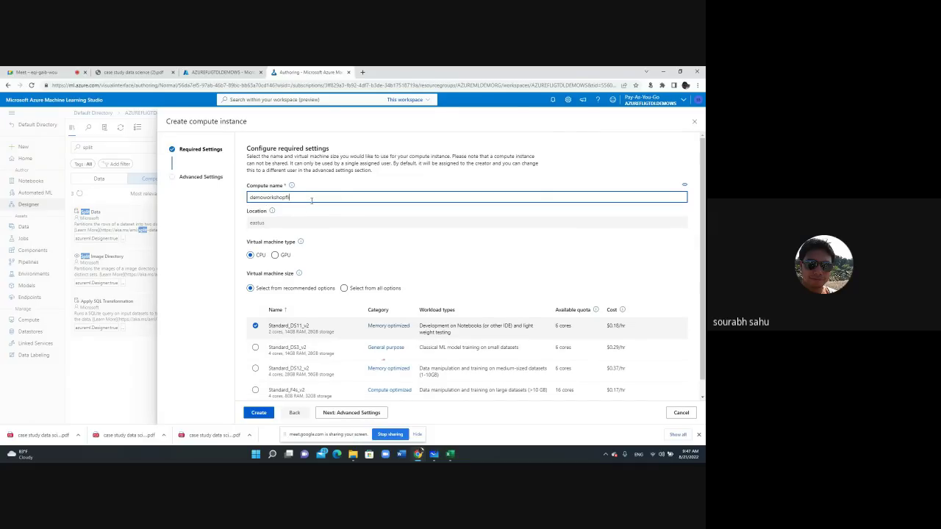
text(comp)
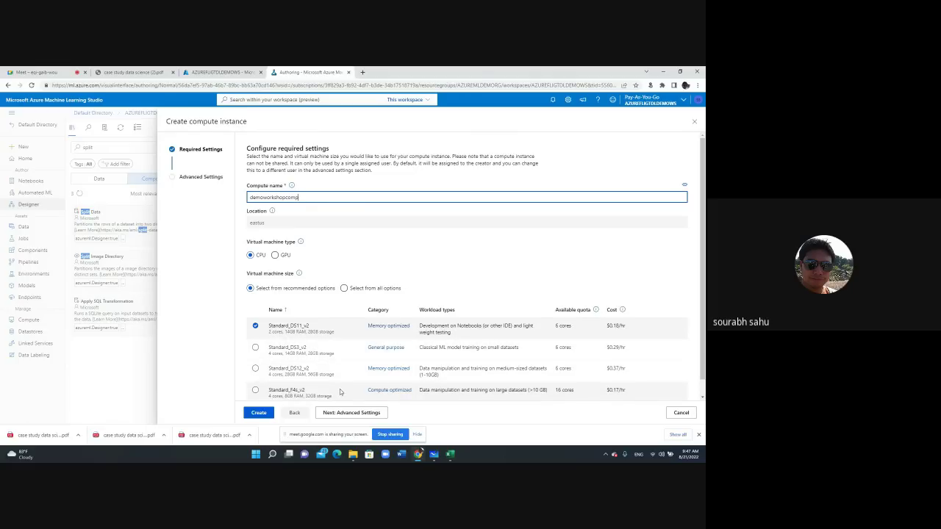
click(259, 414)
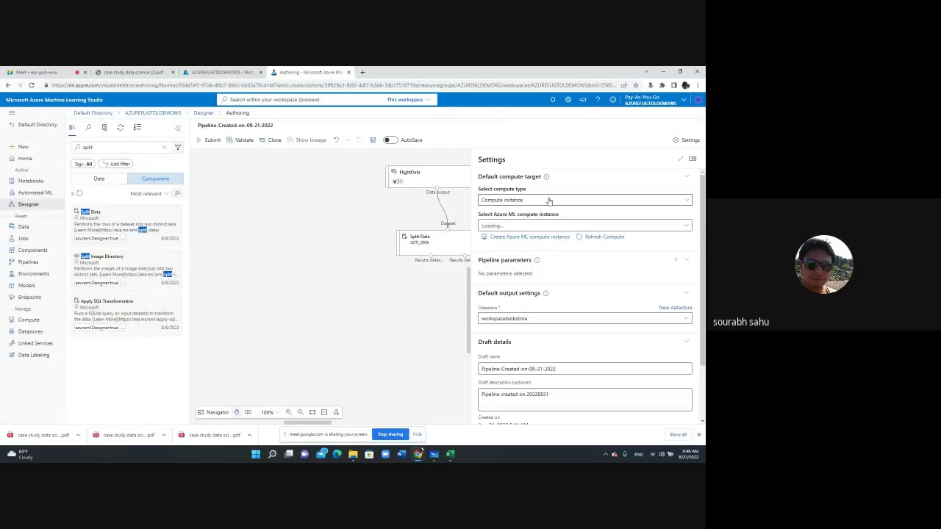
Step: Look up the available compute instances in the pipeline settings and briefly check the Google Meet call
click(540, 226)
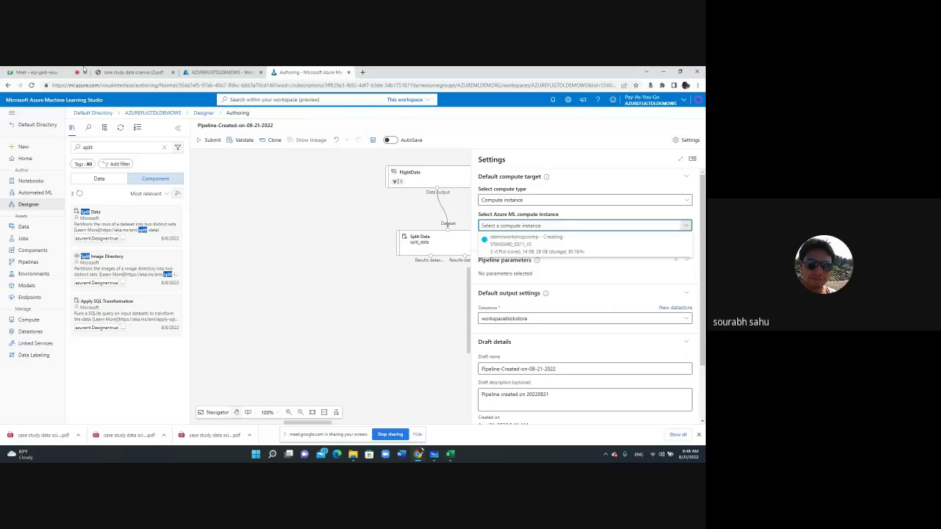
click(29, 71)
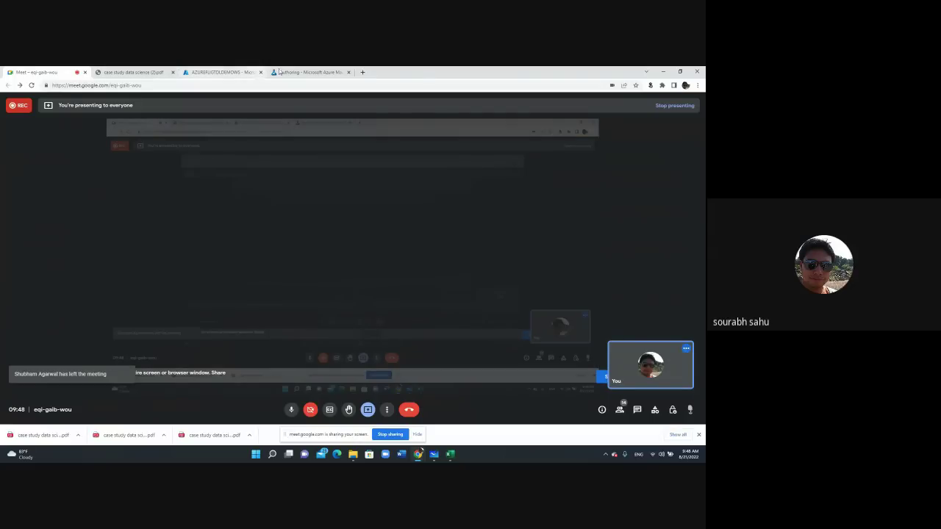
click(316, 71)
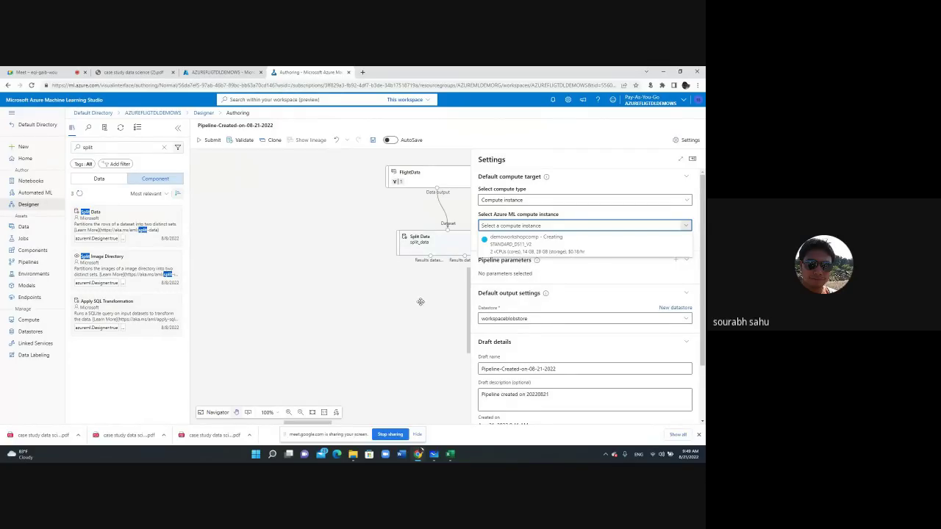
Step: Close the pipeline settings, consult the data science roadmap in Microsoft Whiteboard, and return to the Designer pipeline
click(692, 159)
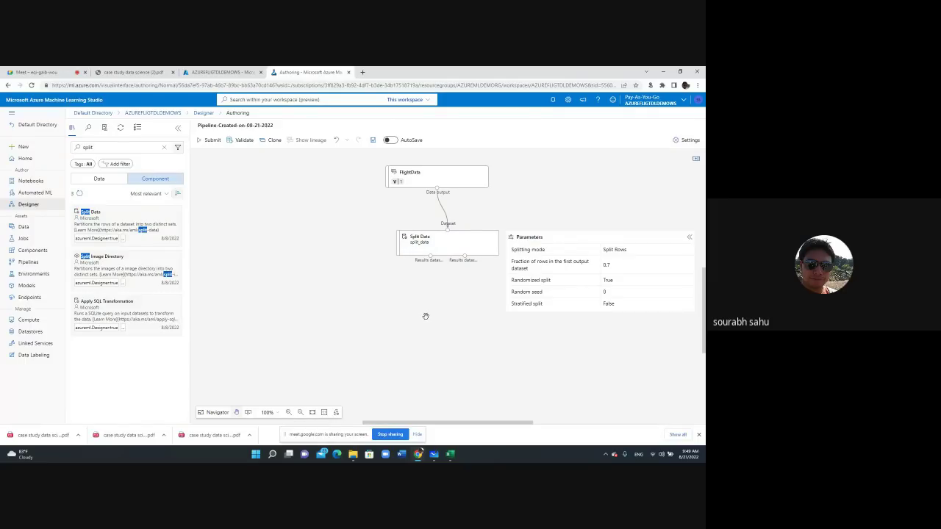
click(433, 454)
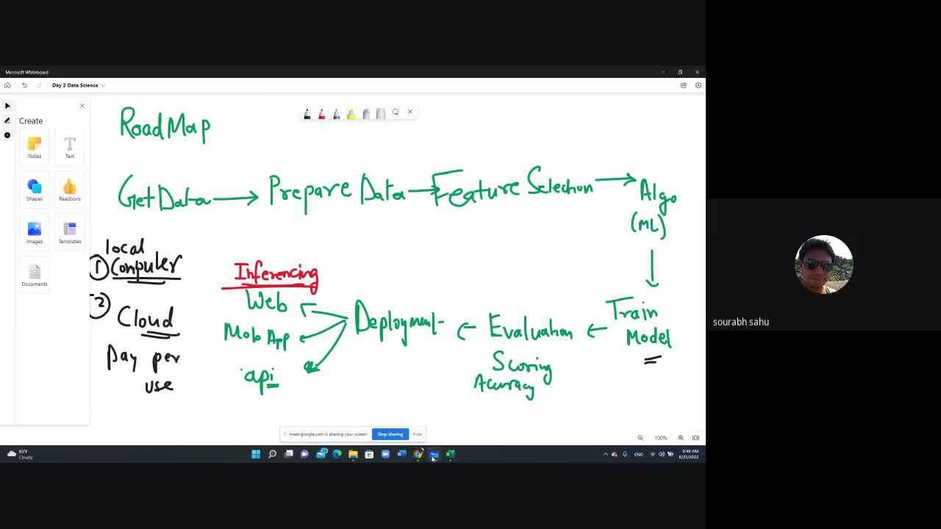
mouse_move(417, 454)
click(386, 425)
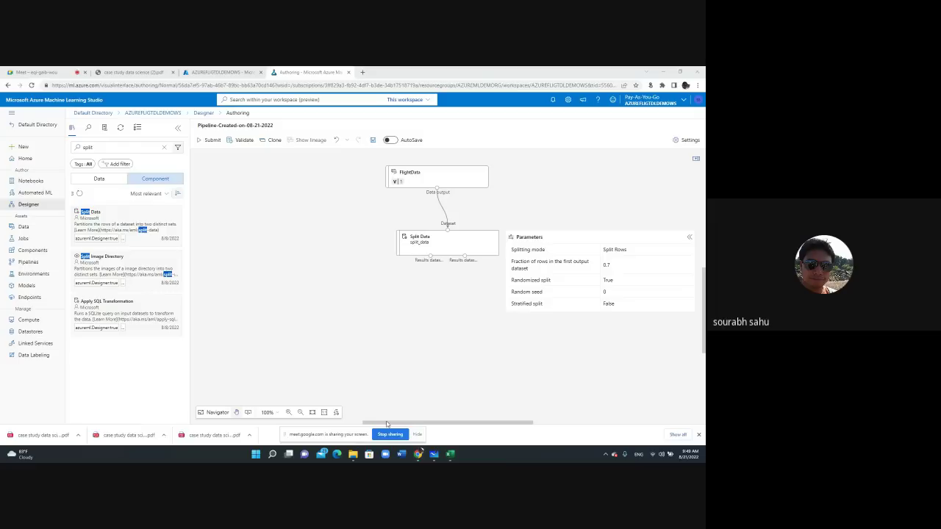
Step: Search the components for "two class" and add Two-Class Logistic Regression to the pipeline below Split Data
click(135, 147)
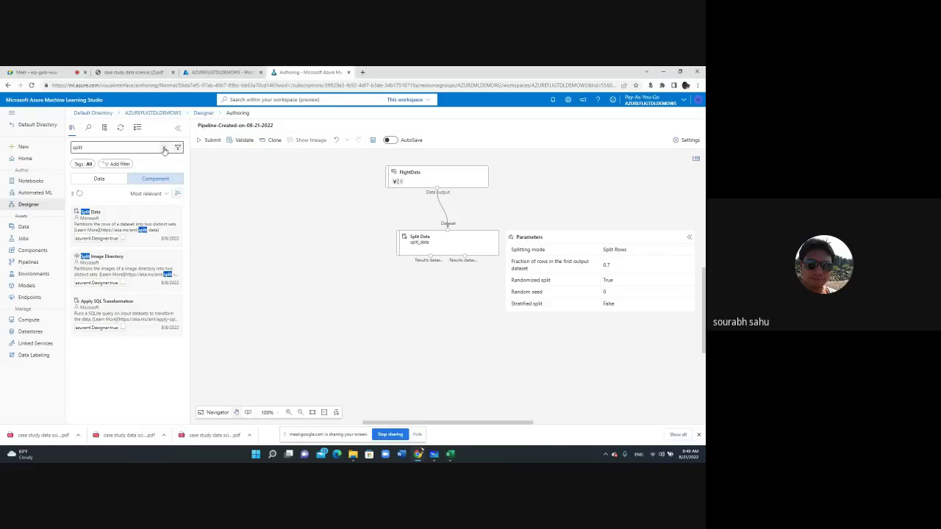
key(Return)
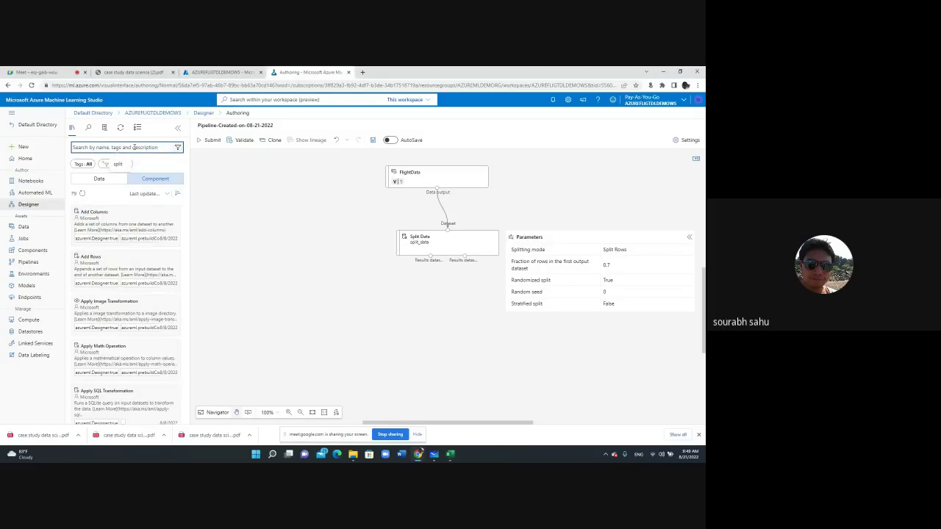
text(lo)
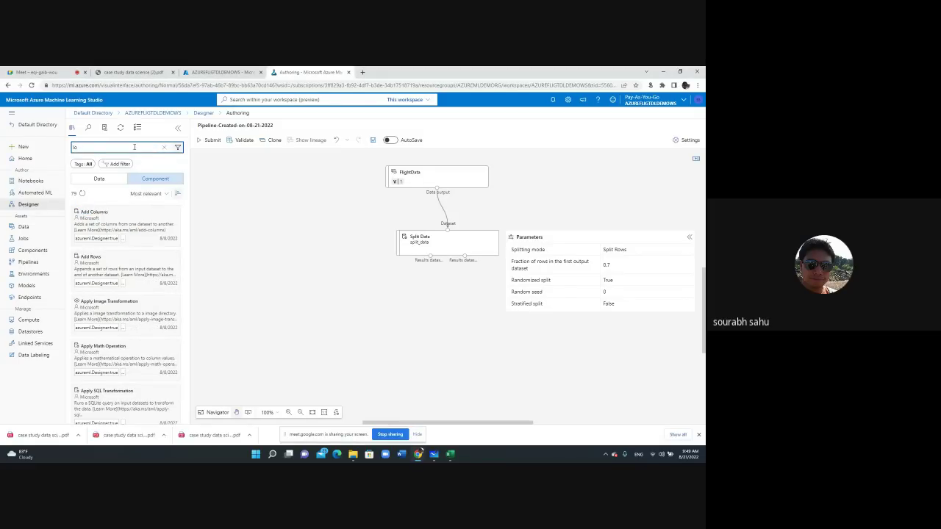
text(gist)
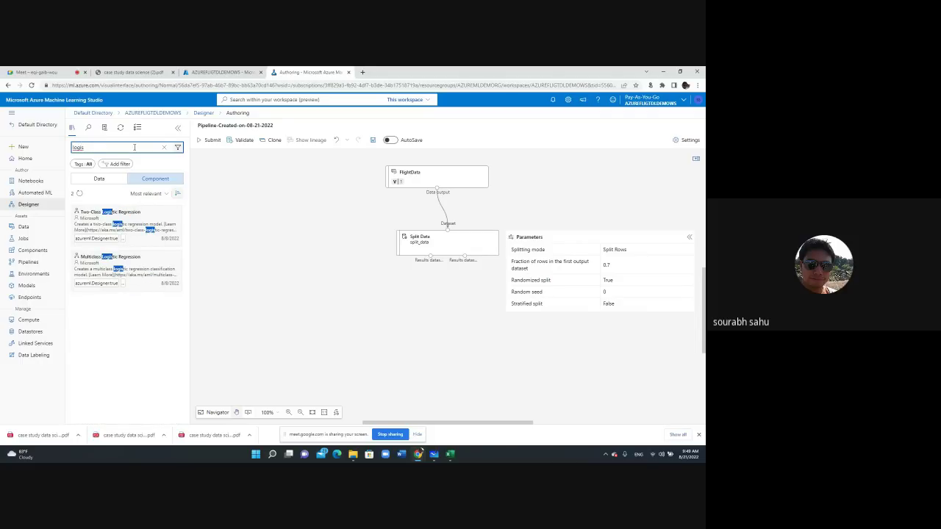
mouse_move(145, 225)
mouse_down()
mouse_move(395, 336)
mouse_move(424, 339)
mouse_move(144, 225)
mouse_up()
double_click(110, 147)
text(class)
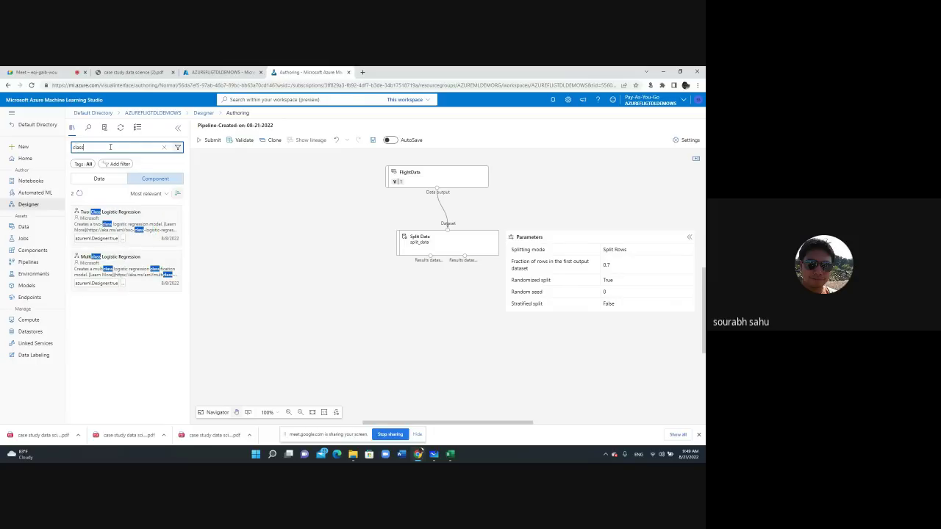
double_click(111, 147)
text(two c)
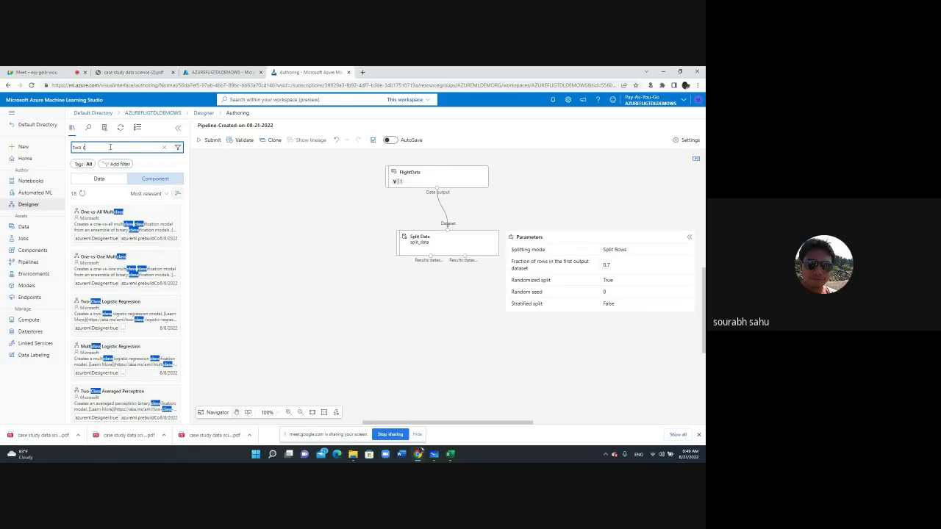
text(lass)
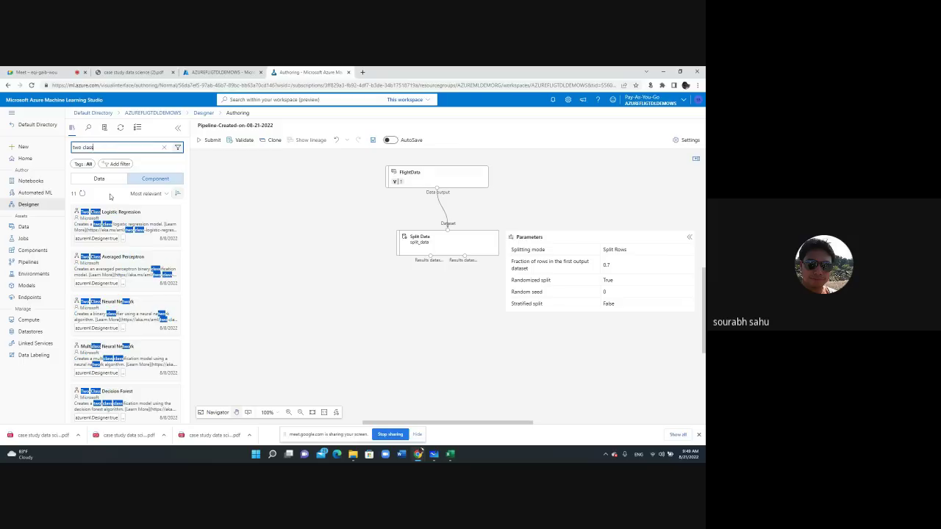
drag(110, 213, 434, 331)
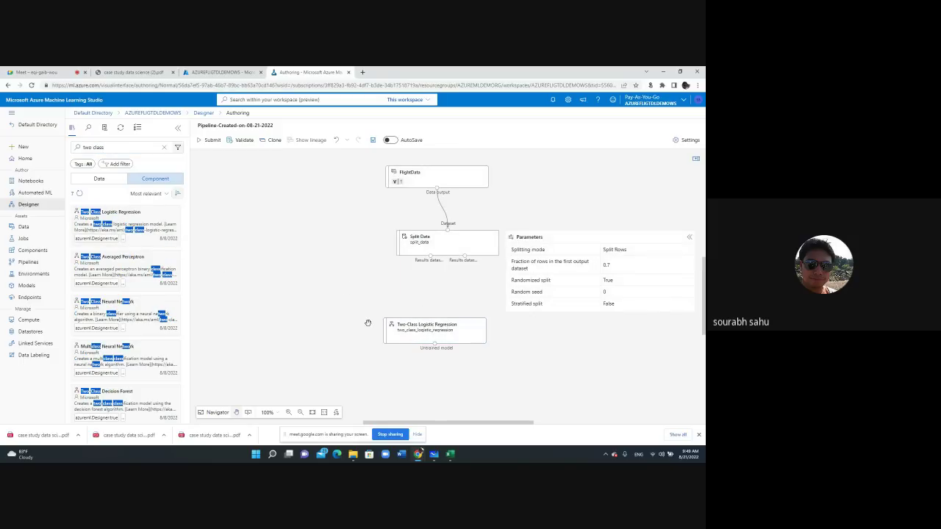
Step: Move the Two-Class Logistic Regression component to the left of Split Data, level with it
mouse_move(468, 336)
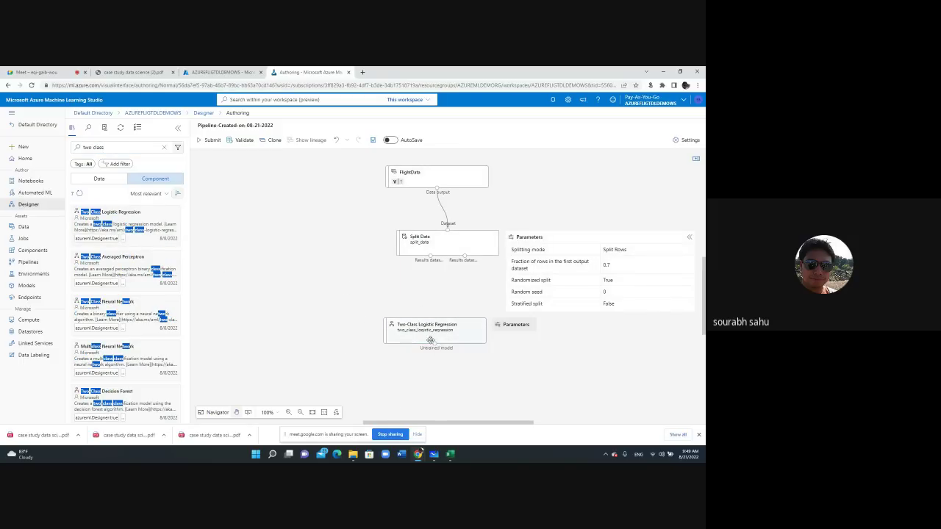
drag(428, 330, 278, 241)
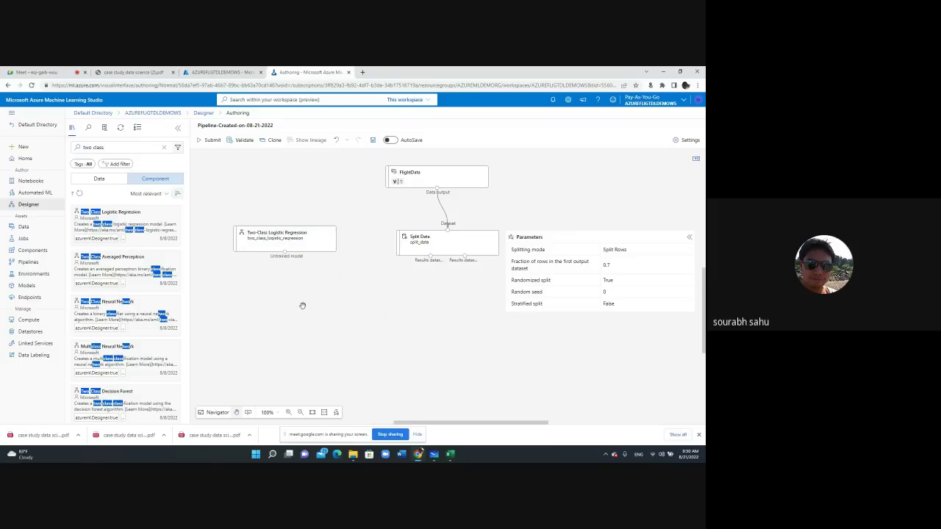
mouse_move(318, 246)
drag(318, 246, 315, 251)
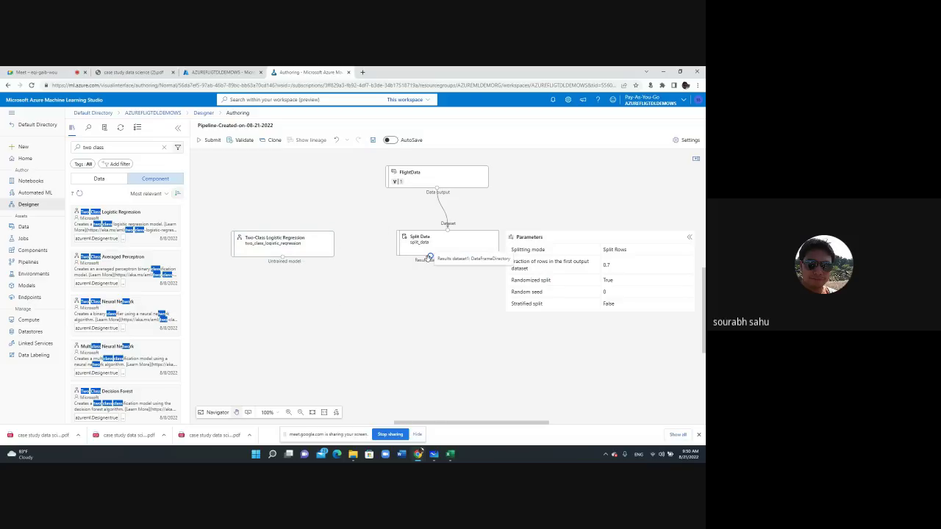
mouse_move(326, 252)
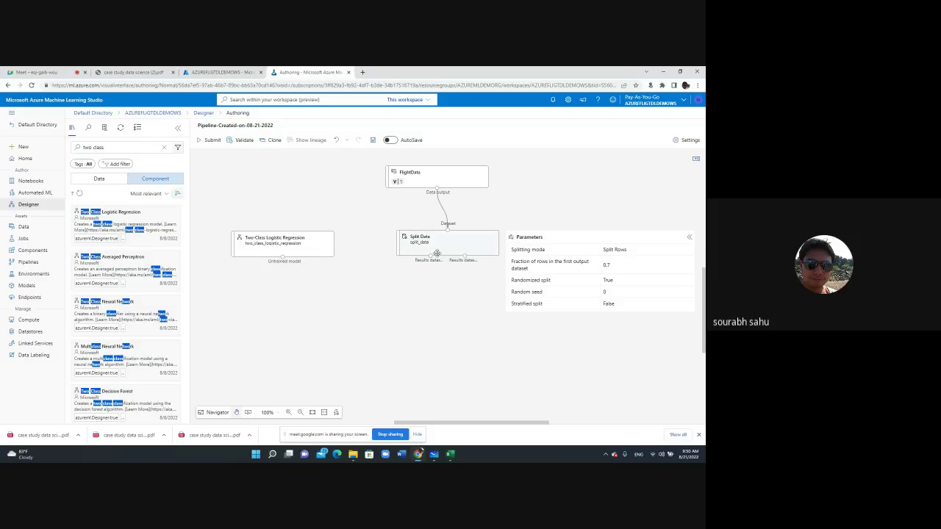
Step: Add a Train Model component and connect the untrained logistic regression model and Split Data's first results dataset to its inputs
click(134, 149)
triple_click(134, 149)
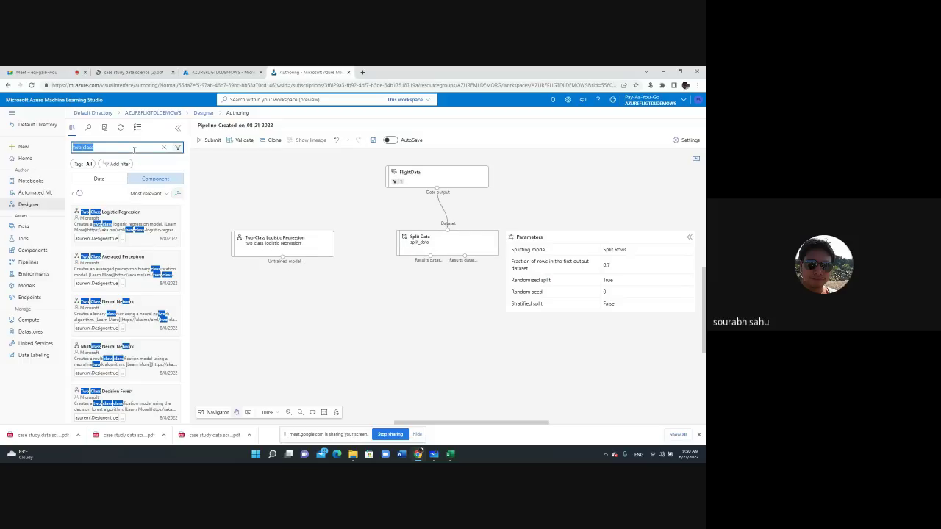
text(train)
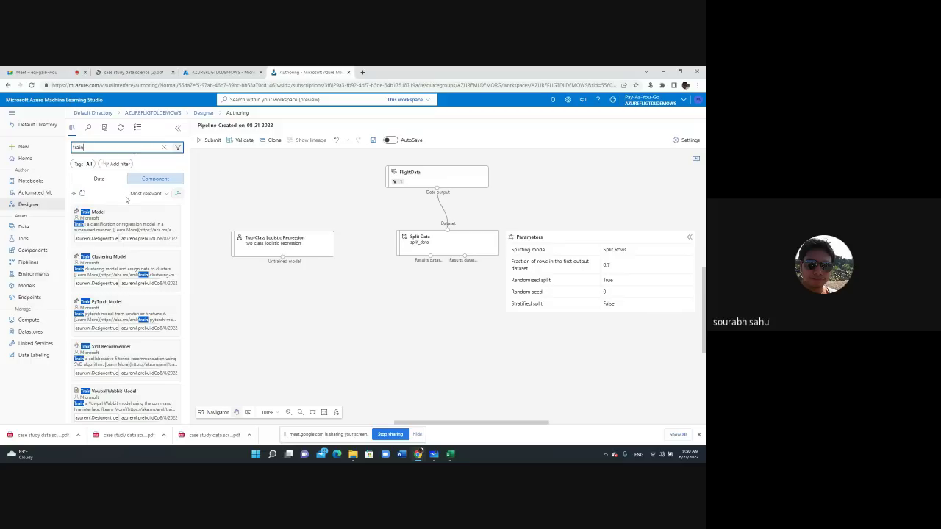
drag(116, 219, 358, 302)
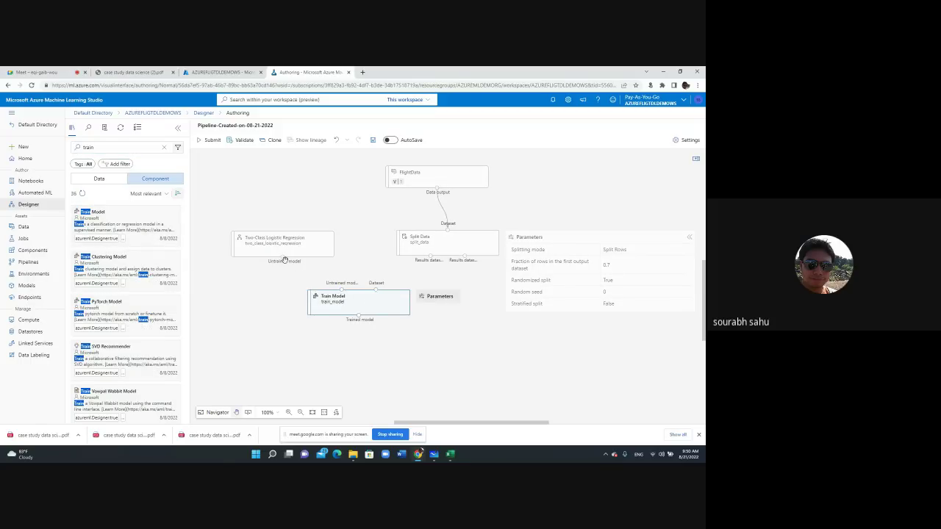
drag(281, 259, 341, 289)
drag(431, 256, 376, 290)
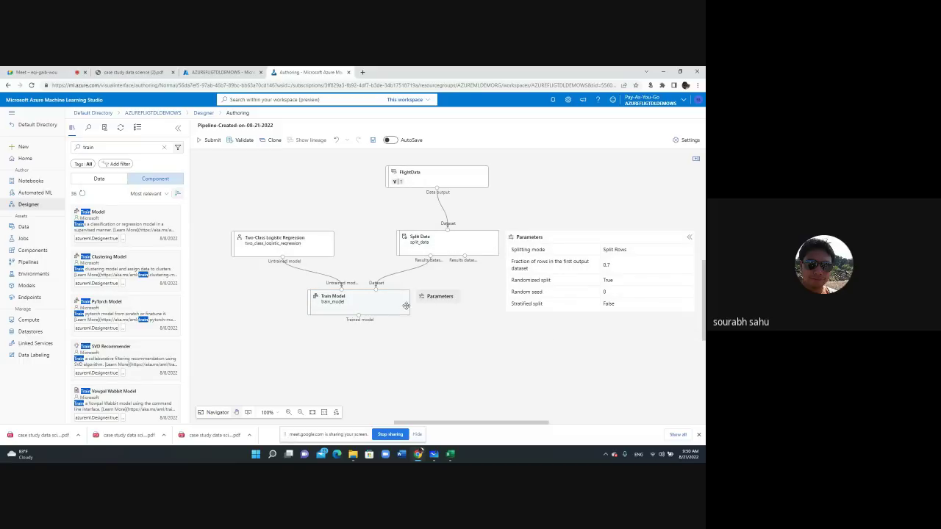
Step: Expand the Train Model parameter summary, collapse the one for Split Data, and open the Train Model component's settings
click(438, 300)
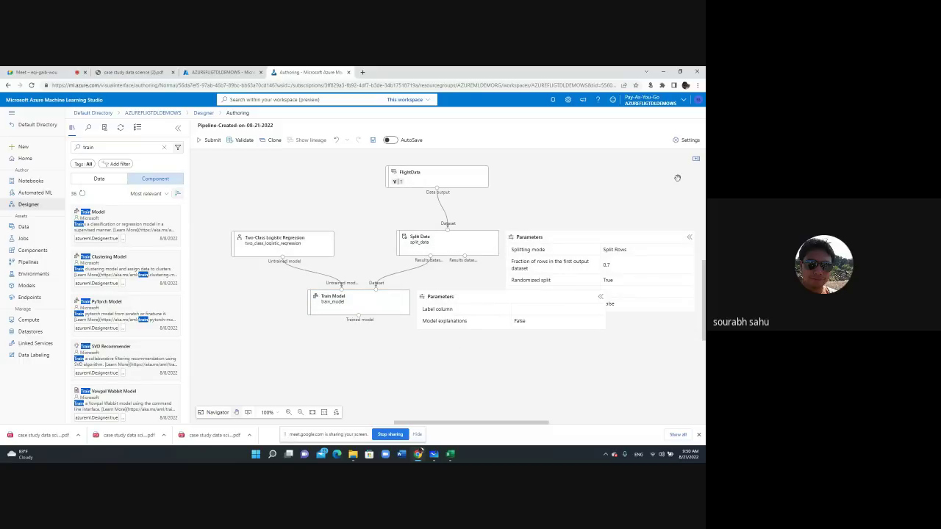
click(691, 142)
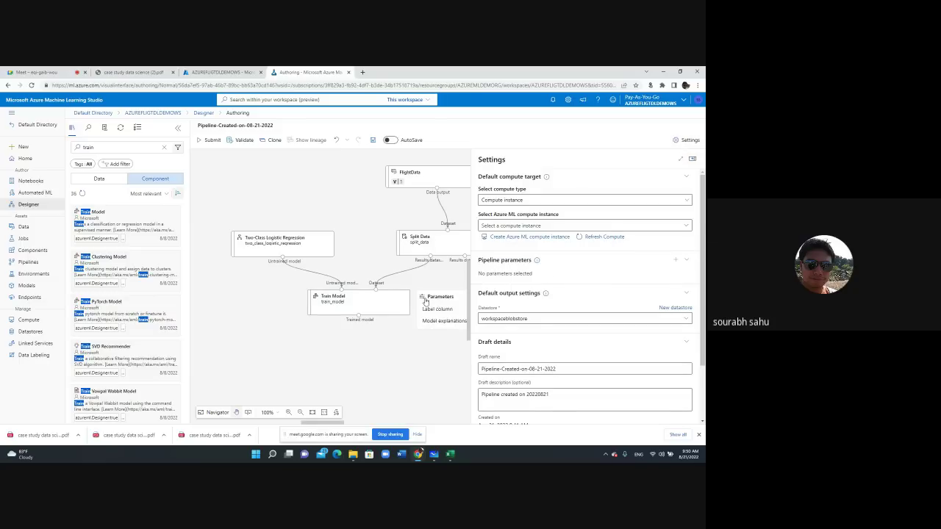
mouse_move(435, 311)
click(691, 140)
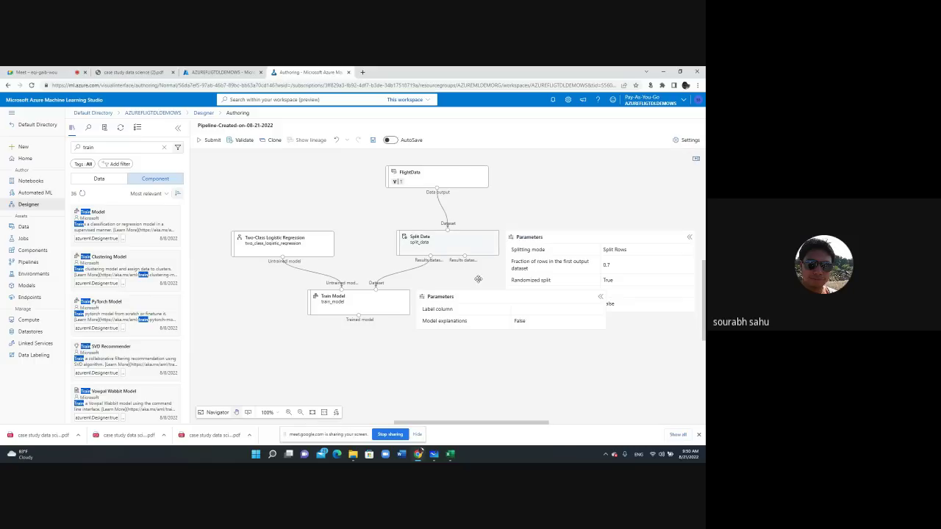
click(392, 309)
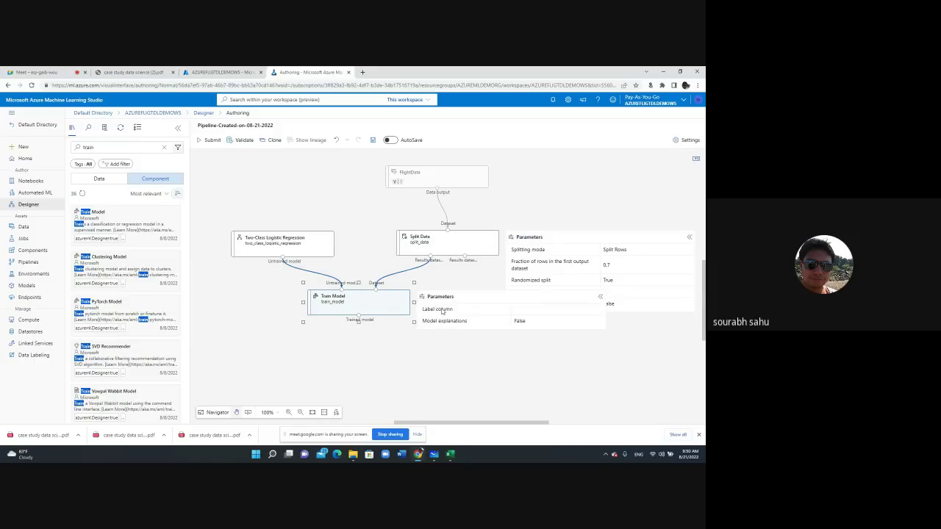
click(690, 236)
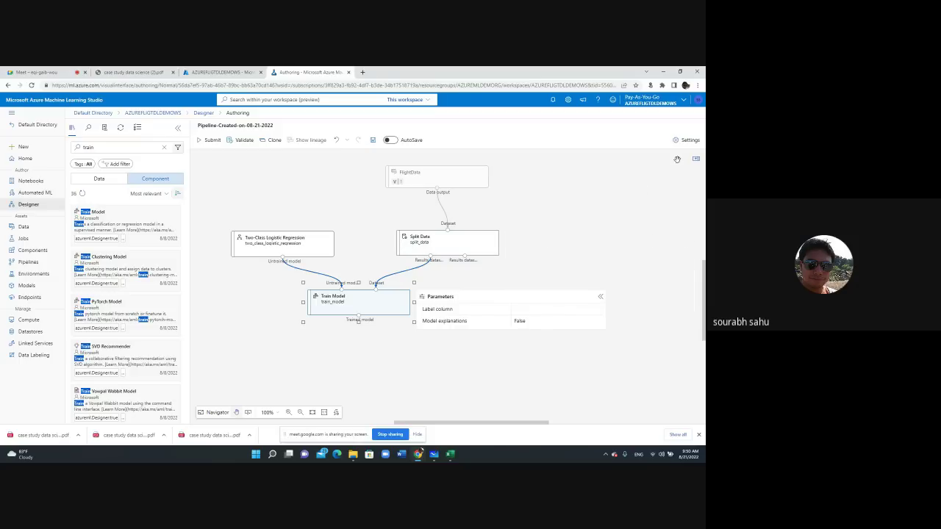
click(684, 140)
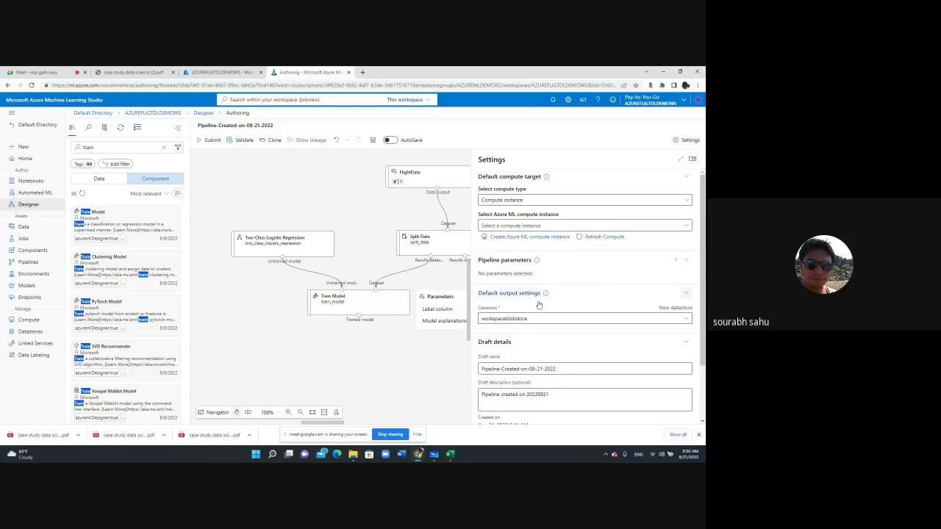
scroll(538, 304, down, 2)
click(462, 322)
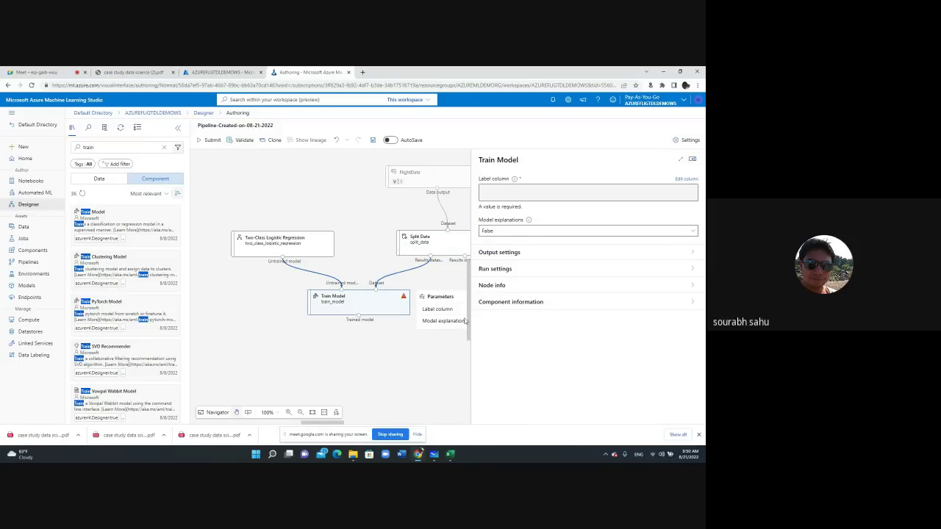
drag(335, 424, 345, 424)
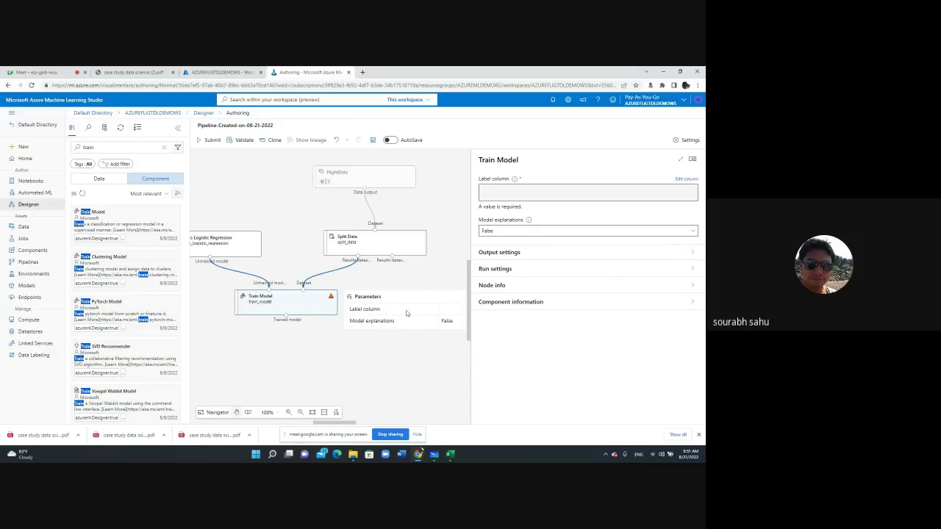
Step: Set the Train Model label column to ArrDel15 by column name, save it, and close the component's settings
click(686, 178)
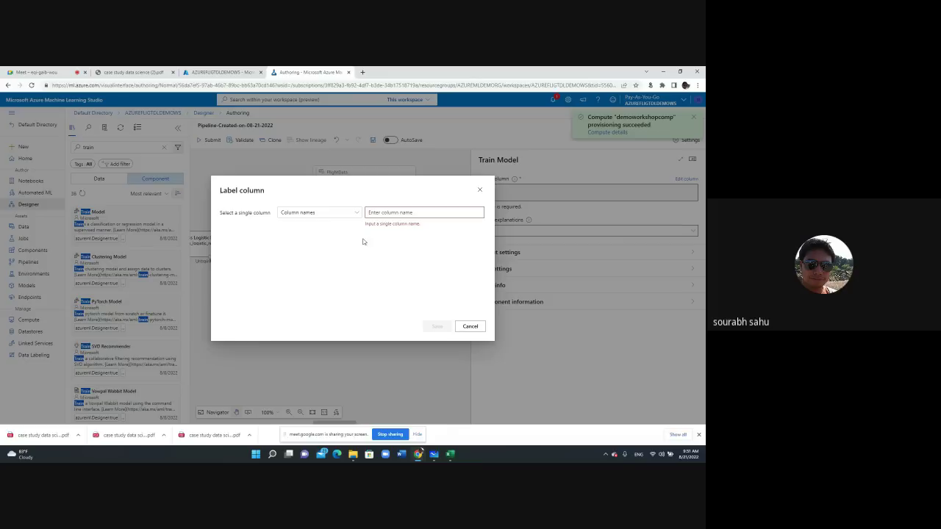
click(326, 217)
click(327, 217)
click(411, 213)
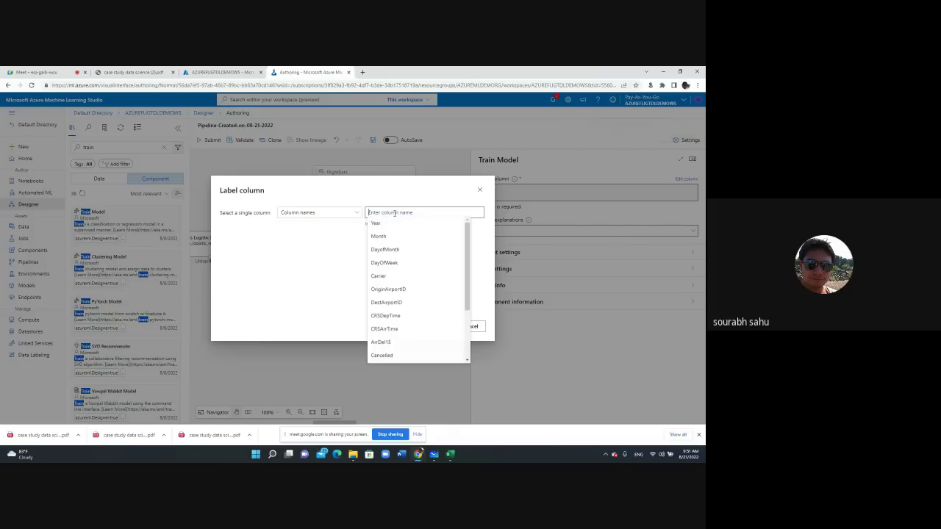
scroll(414, 308, down, 2)
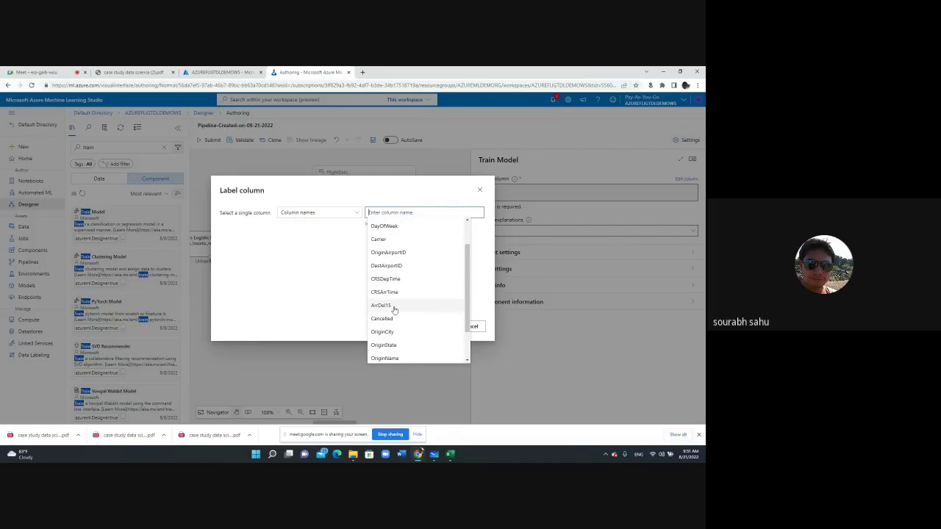
click(382, 305)
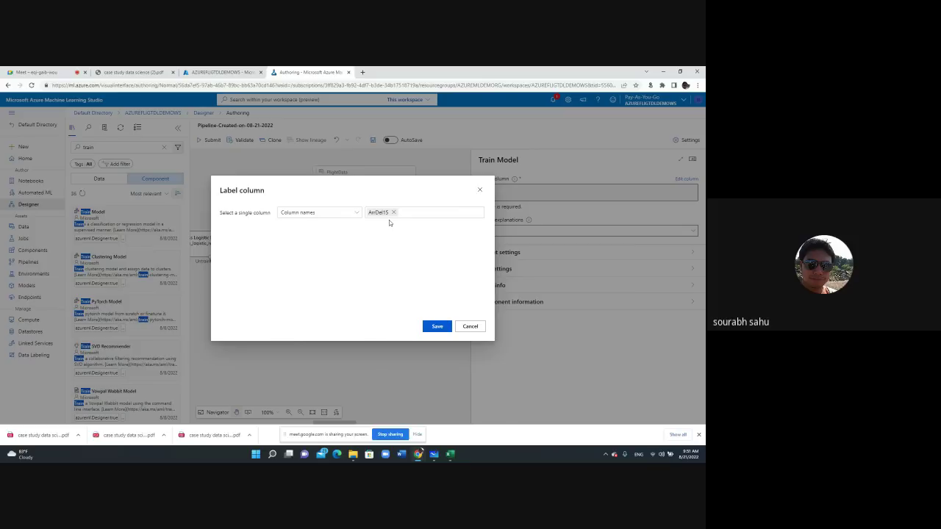
click(437, 328)
click(691, 160)
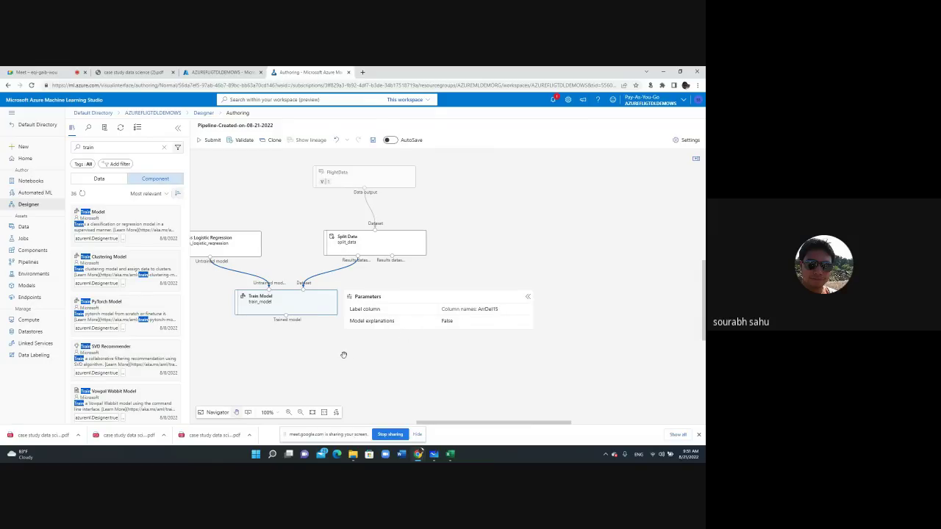
Step: Review how Two-Class Logistic Regression and Split Data feed into the Train Model component
drag(344, 355, 421, 359)
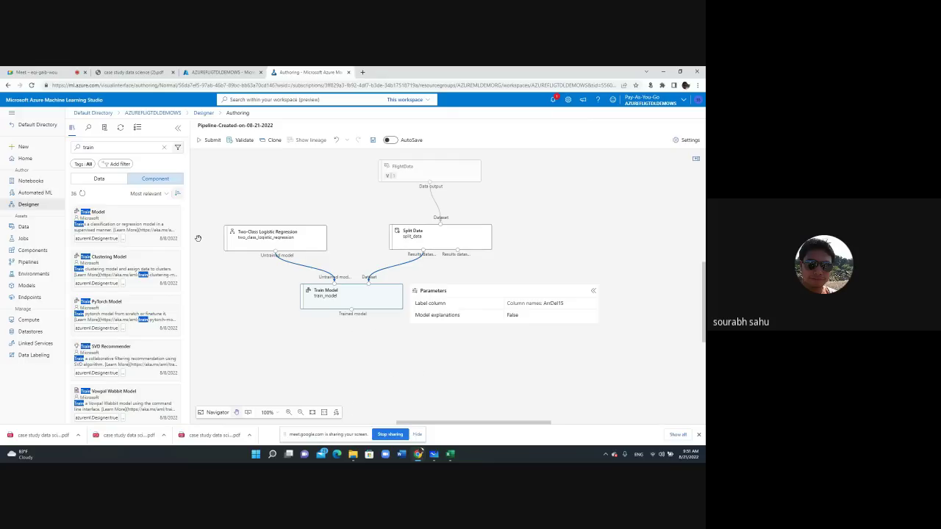
double_click(130, 146)
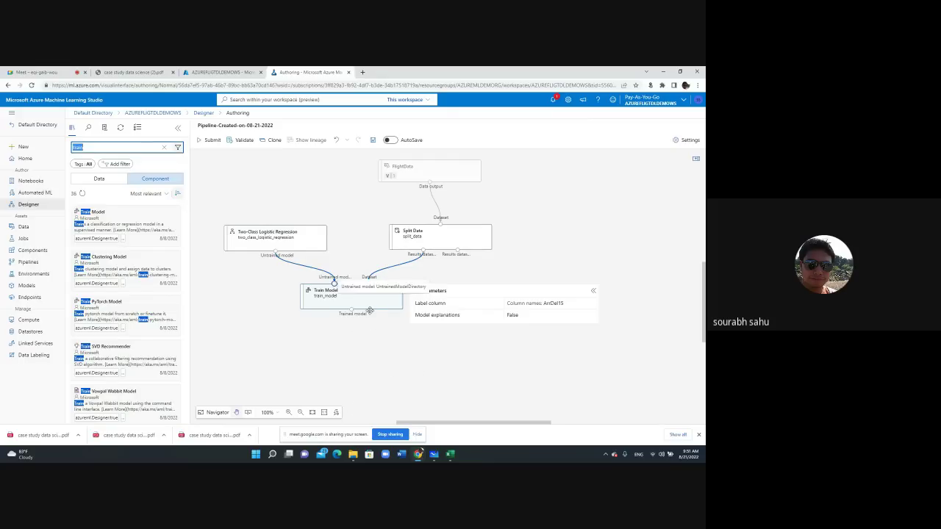
click(253, 239)
click(417, 246)
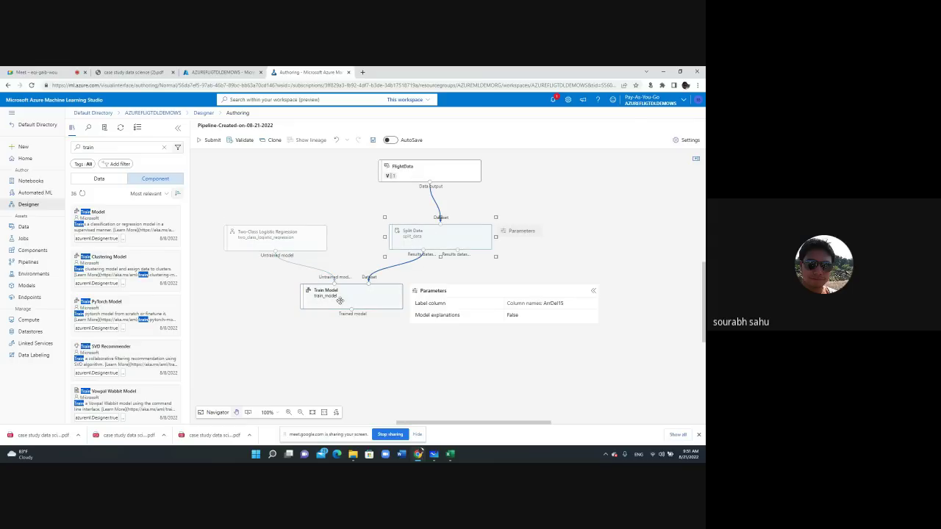
Step: Find the Score Model component by searching for "scor" and add it to the pipeline below Train Model
click(339, 301)
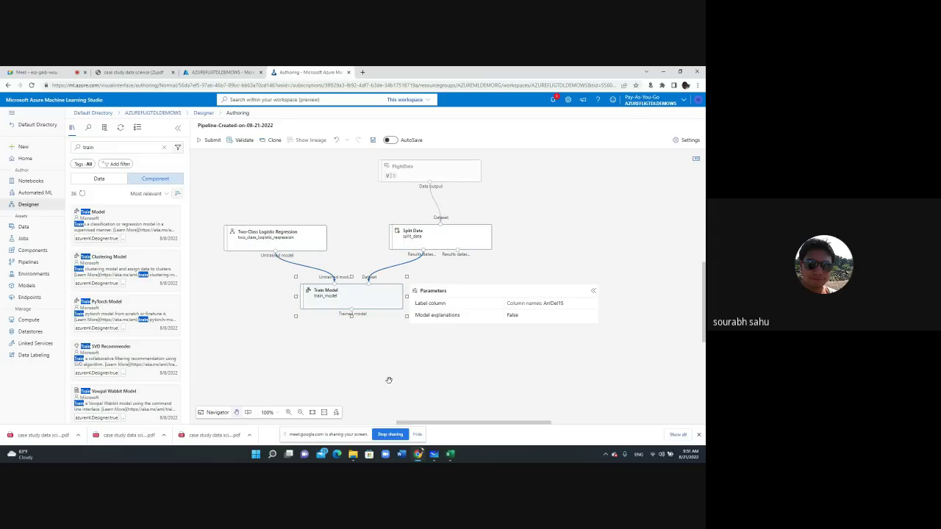
double_click(112, 147)
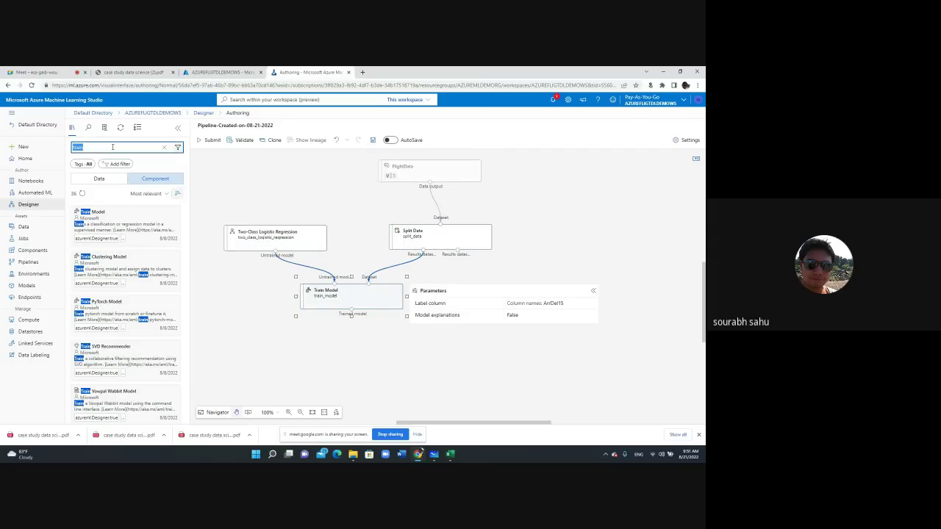
text(sc)
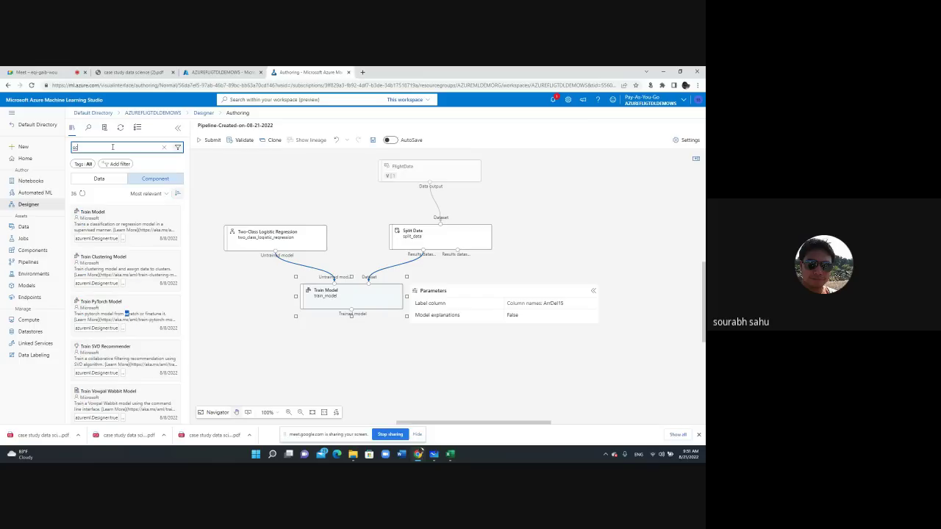
text(i)
key(BackSpace)
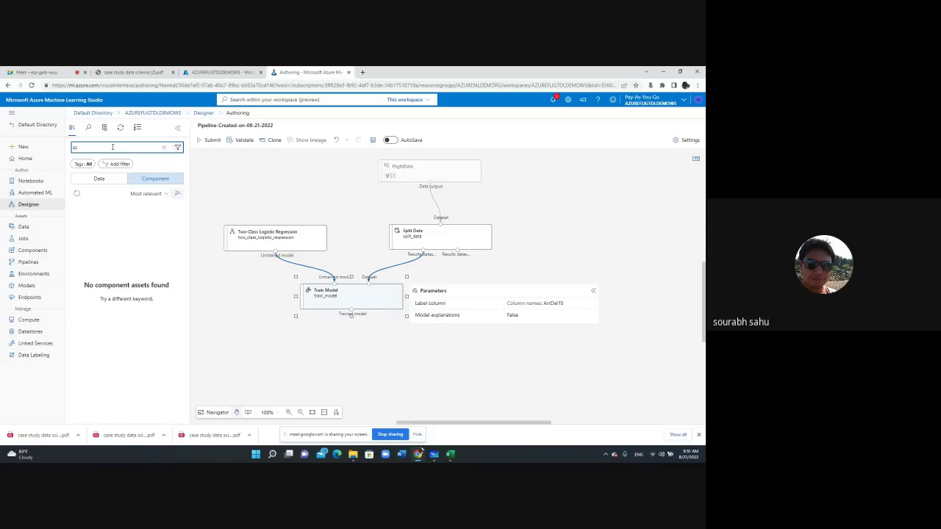
text(or)
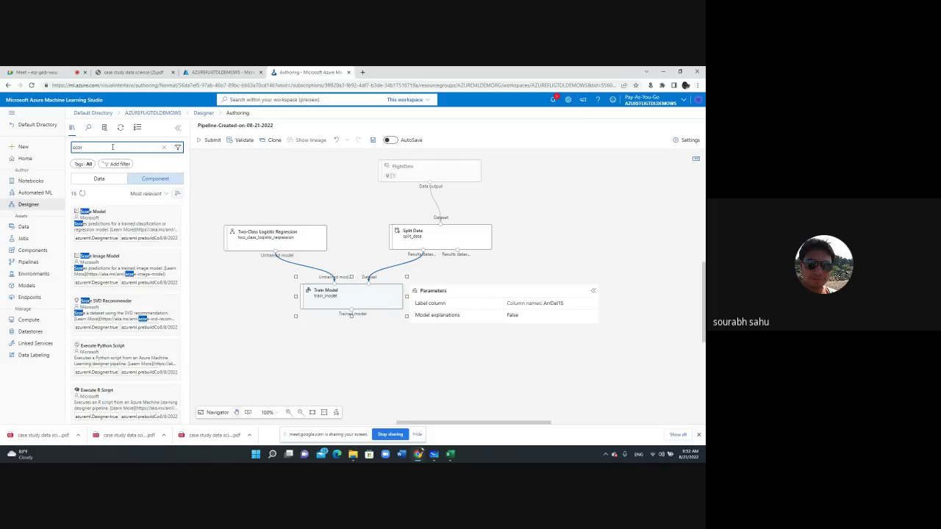
drag(95, 220, 362, 360)
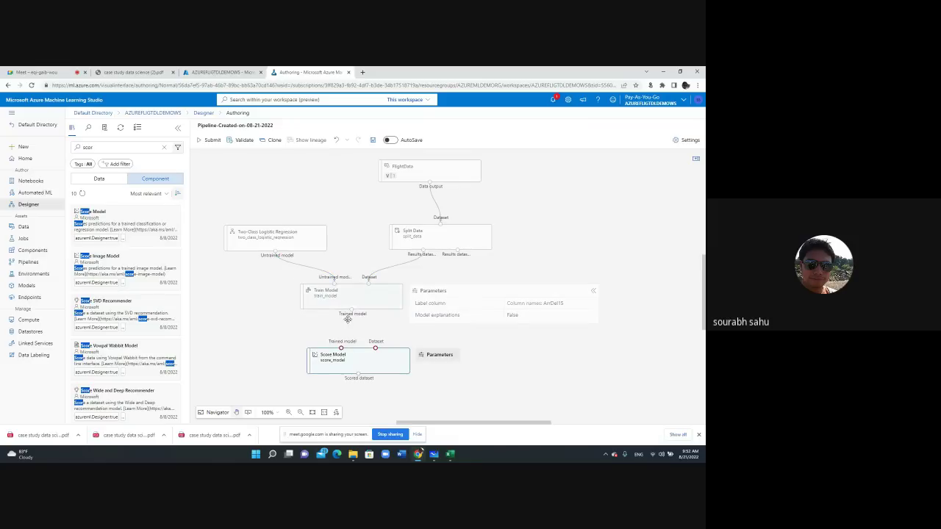
Step: Connect the trained model and Split Data's second results dataset to Score Model's inputs, shifting Score Model slightly to the right
drag(352, 310, 341, 346)
drag(407, 356, 434, 356)
drag(456, 251, 406, 352)
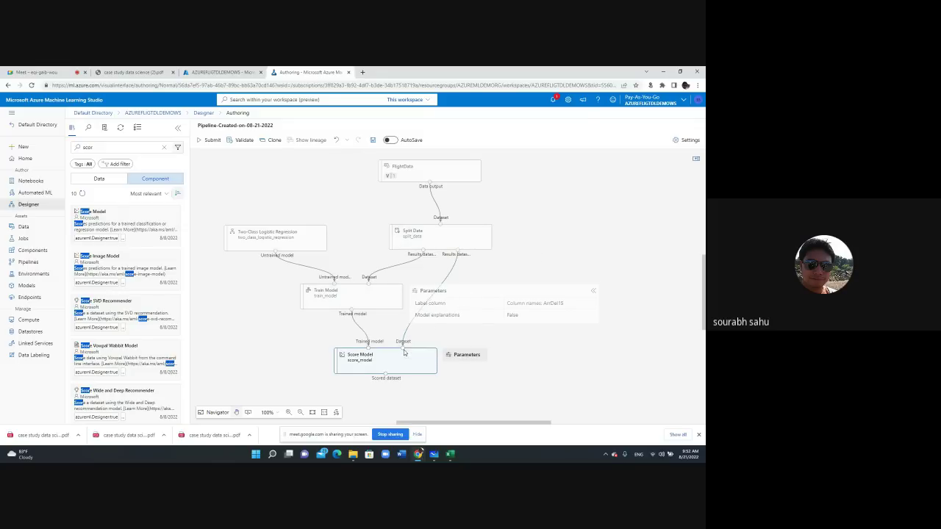
Step: Find the Evaluate Model component by searching for "evalu" and add it below Score Model
scroll(535, 341, down, 1)
double_click(121, 150)
text(e)
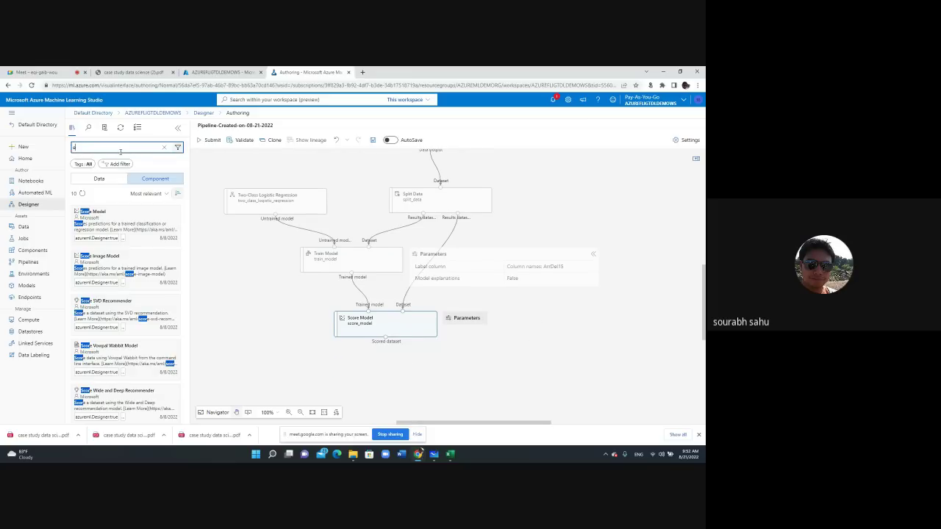
text(valu)
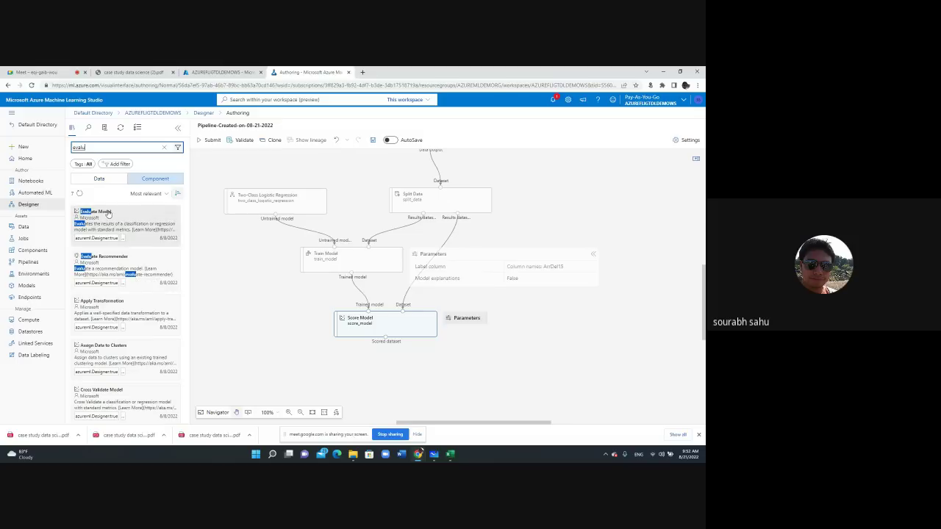
drag(95, 212, 388, 378)
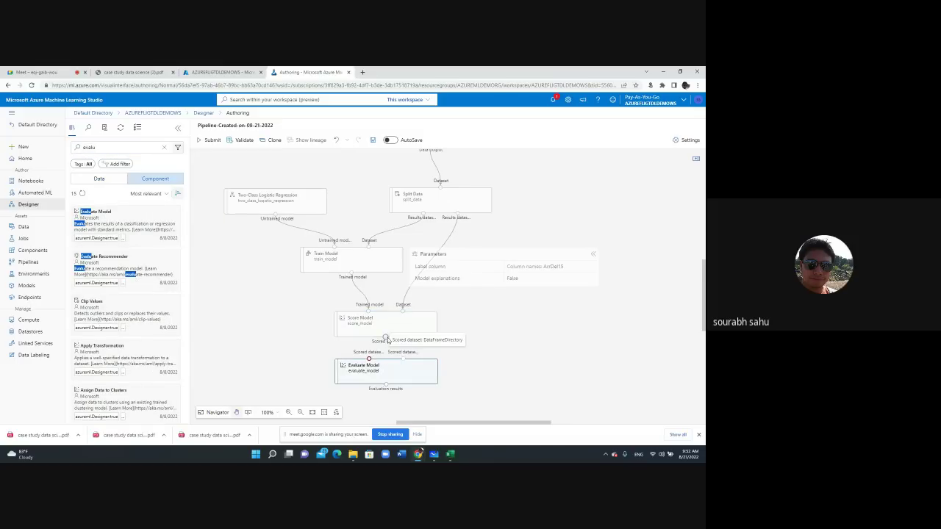
Step: Reposition Evaluate Model below Score Model and connect the scored dataset output to its first scored dataset input
scroll(493, 338, down, 1)
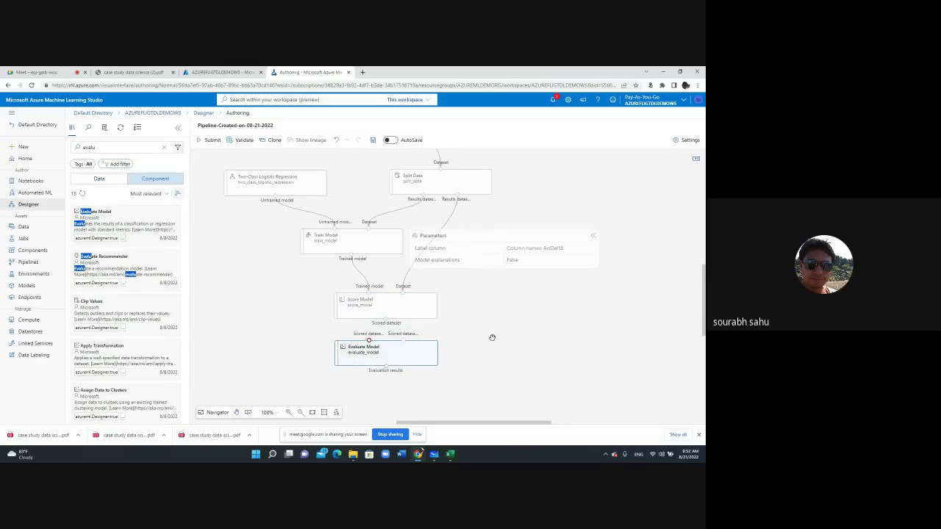
scroll(492, 338, down, 1)
drag(410, 340, 436, 347)
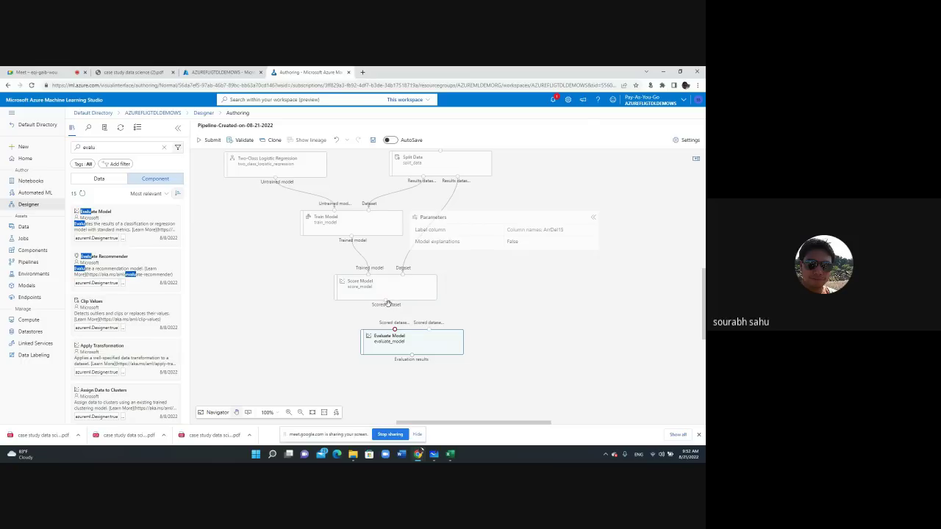
drag(385, 301, 395, 331)
Step: Compare the pipeline's stages with the RoadMap diagram in Microsoft Whiteboard, and review the full graph and pipeline name
scroll(523, 301, up, 1)
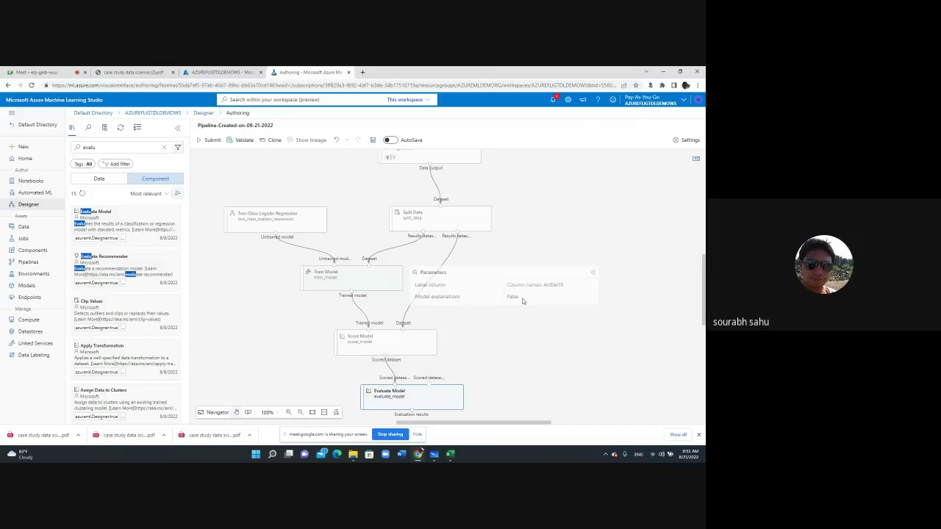
click(434, 455)
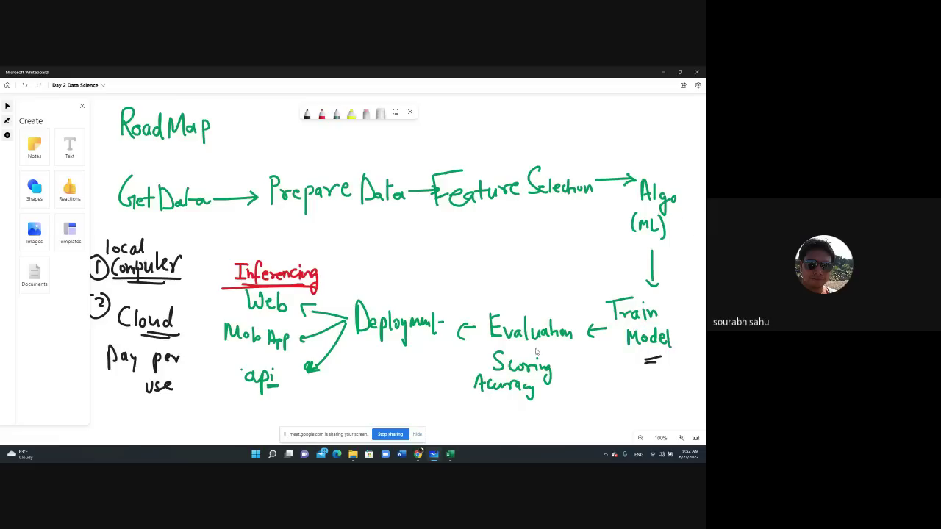
click(432, 457)
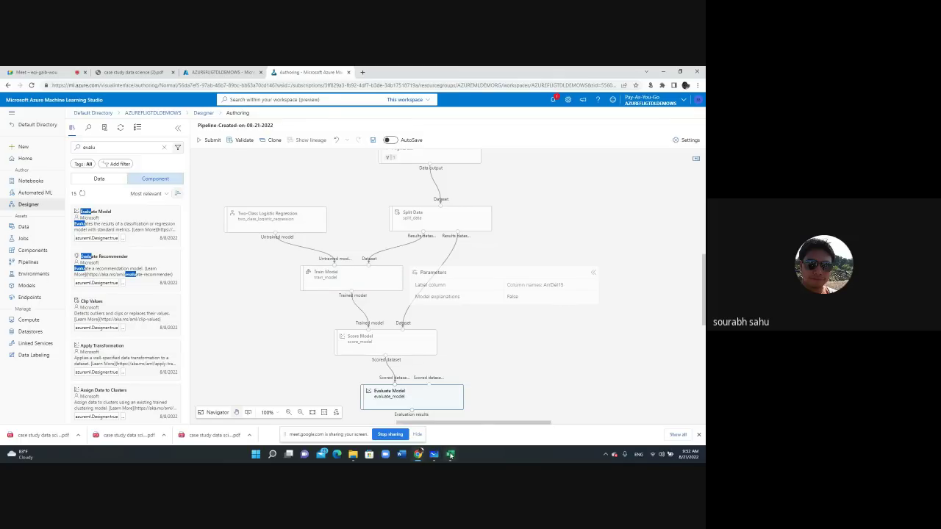
click(434, 456)
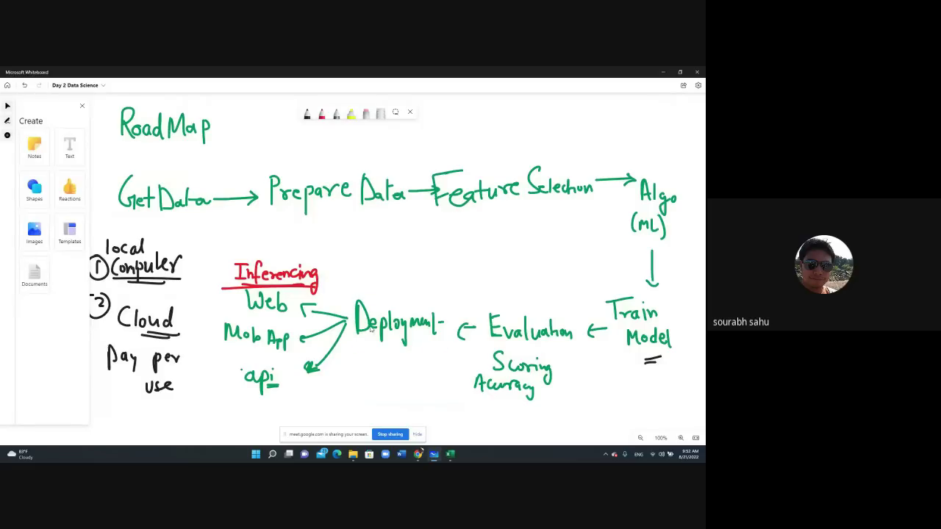
mouse_move(452, 458)
click(433, 457)
scroll(452, 213, up, 2)
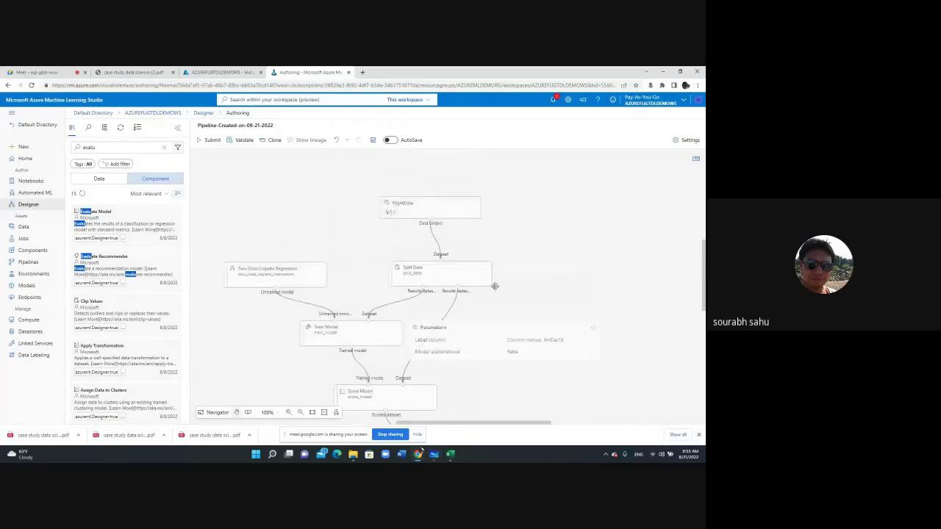
scroll(502, 307, down, 1)
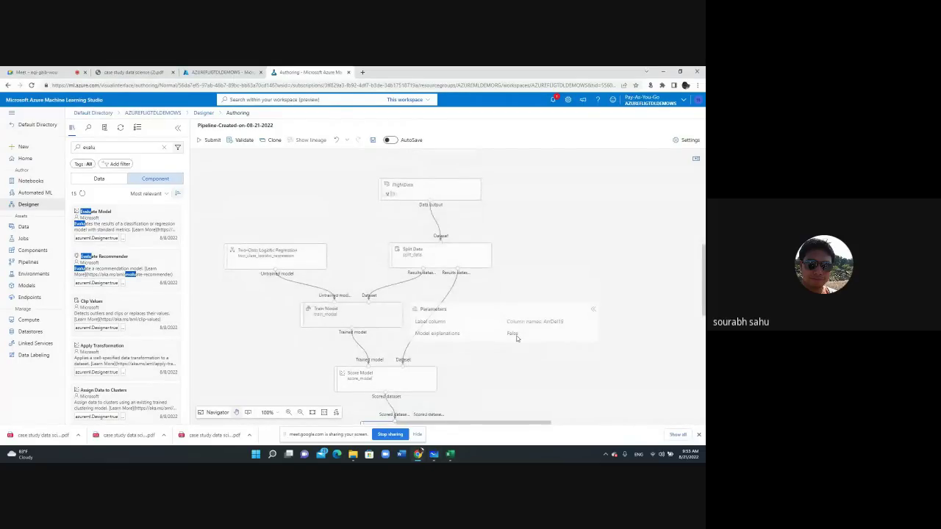
drag(704, 300, 704, 313)
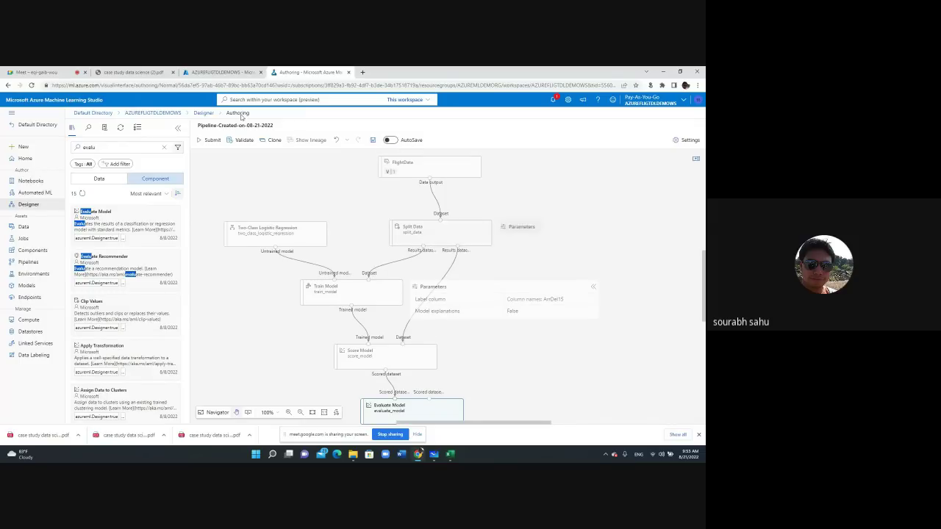
drag(199, 125, 255, 126)
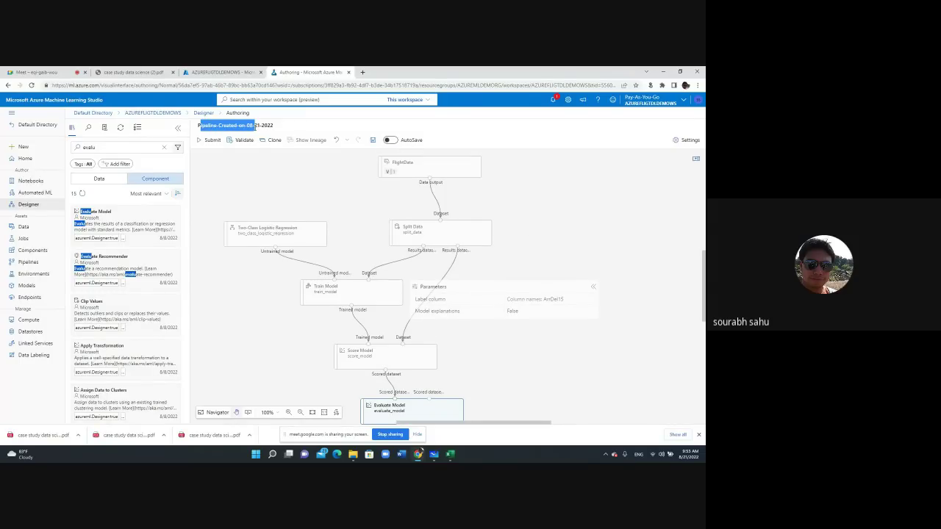
Step: Set the pipeline's default compute target to the compute instance demoworkshopcomp and close the pipeline settings
click(686, 140)
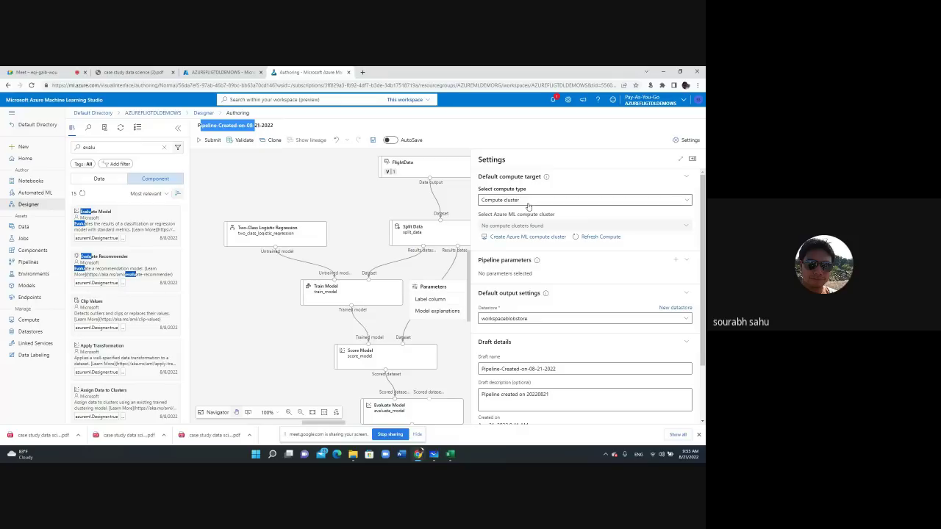
click(557, 200)
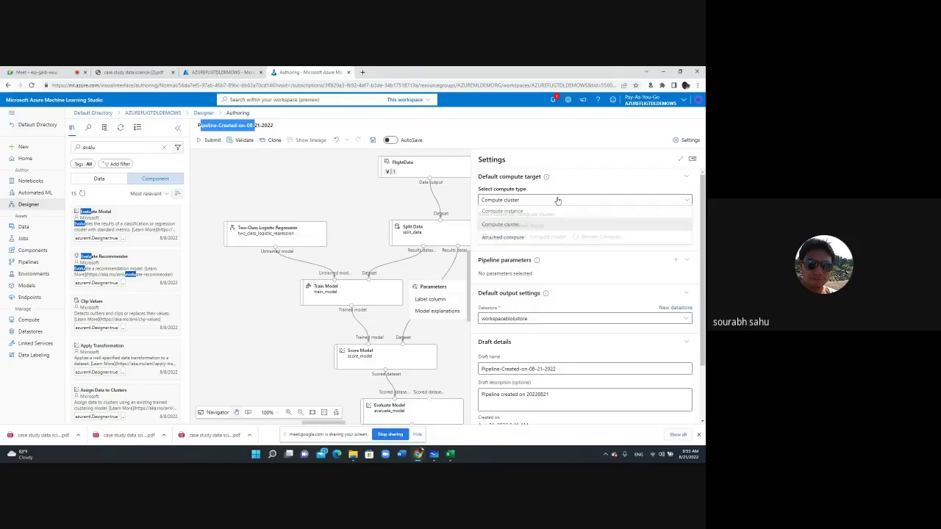
click(513, 211)
click(522, 225)
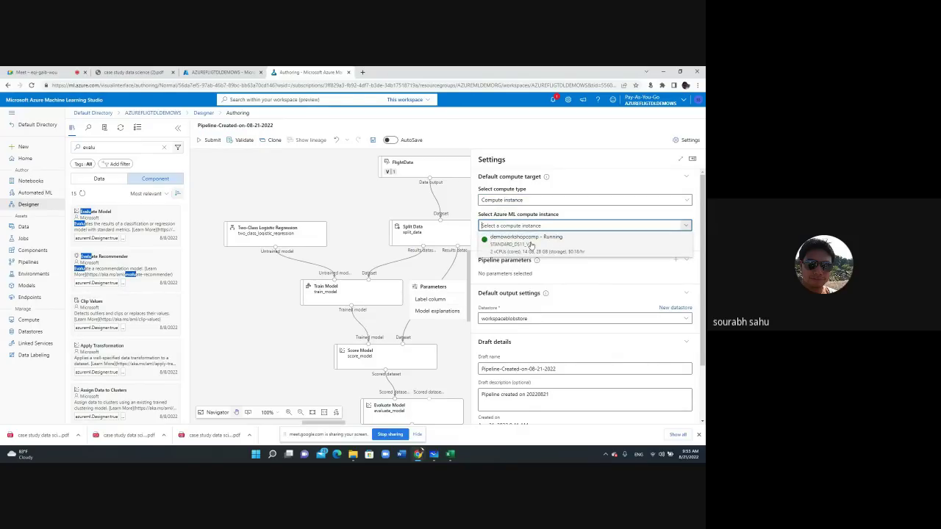
click(531, 244)
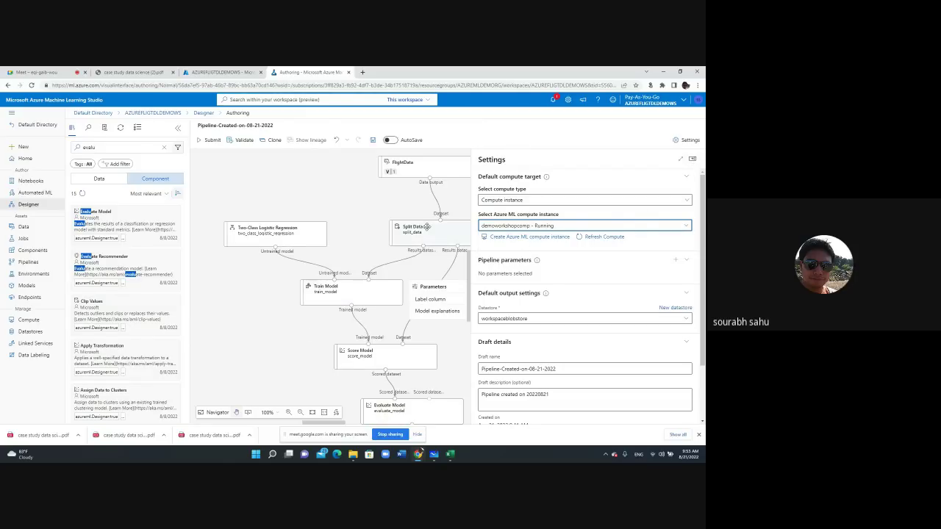
click(694, 160)
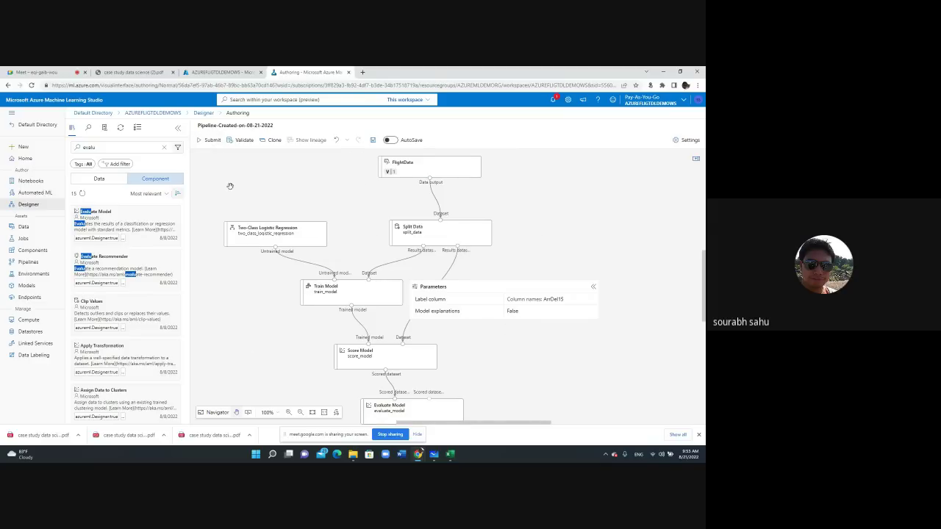
Step: Submit the pipeline as a job under a new experiment named demomlexp
click(212, 140)
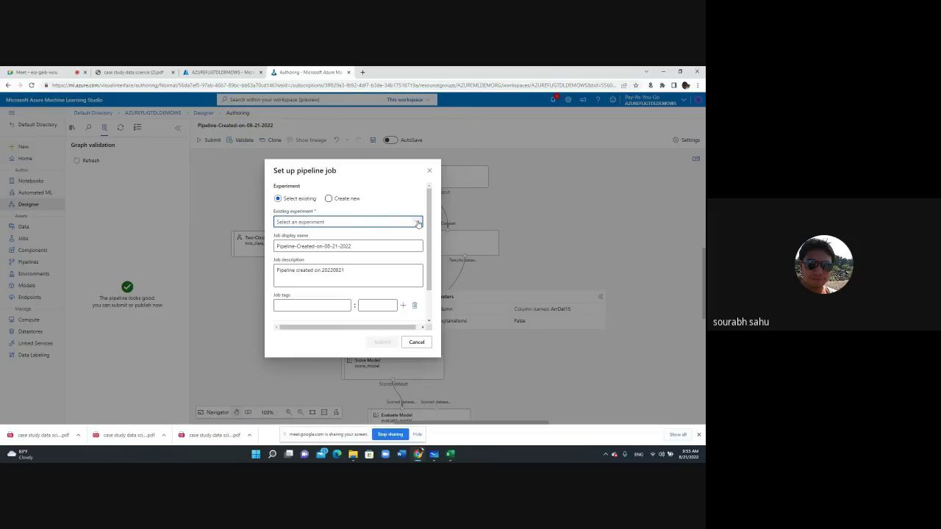
click(382, 220)
click(329, 198)
click(326, 222)
text(demomlexp)
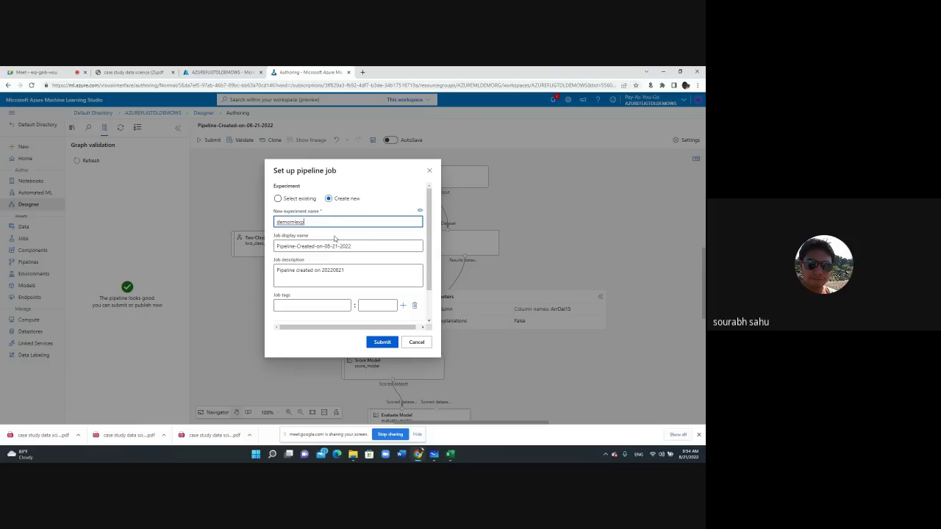
scroll(331, 298, down, 1)
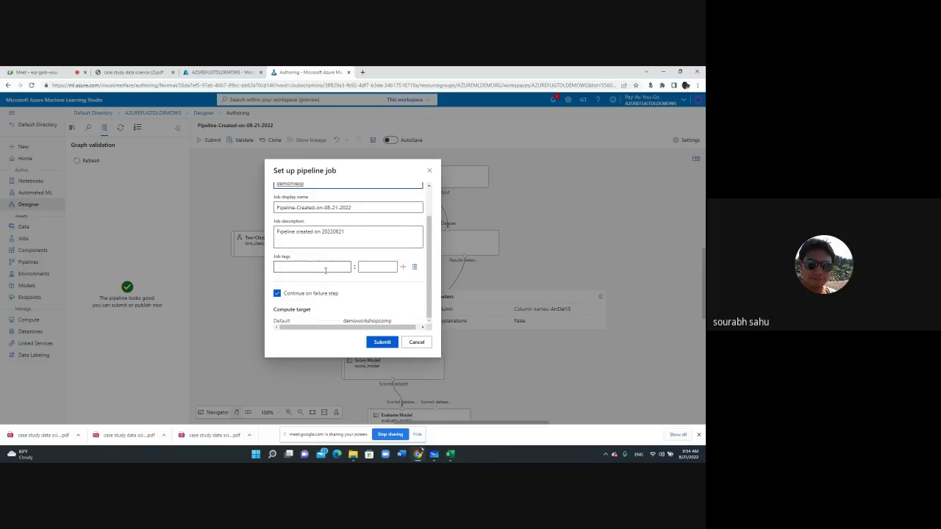
click(382, 343)
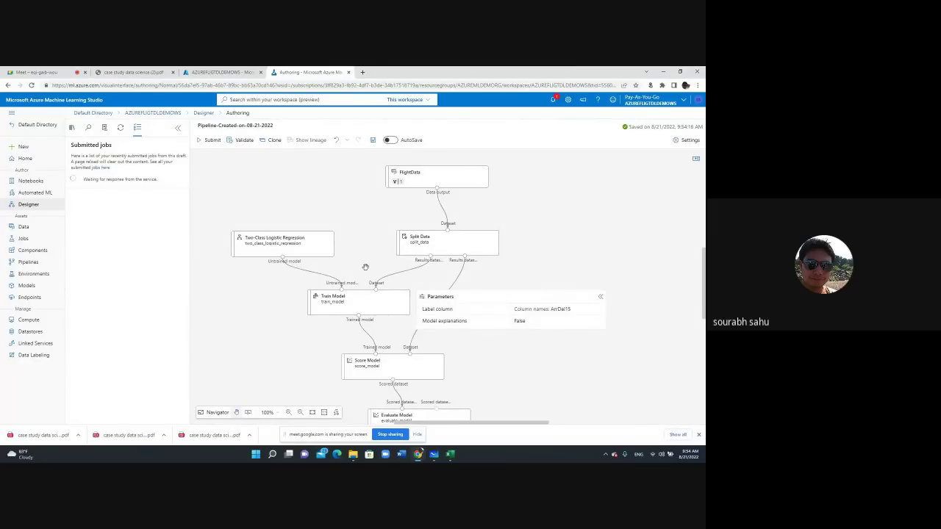
Step: Check the submitted jobs list for the pipeline run and open its job details
scroll(303, 178, down, 2)
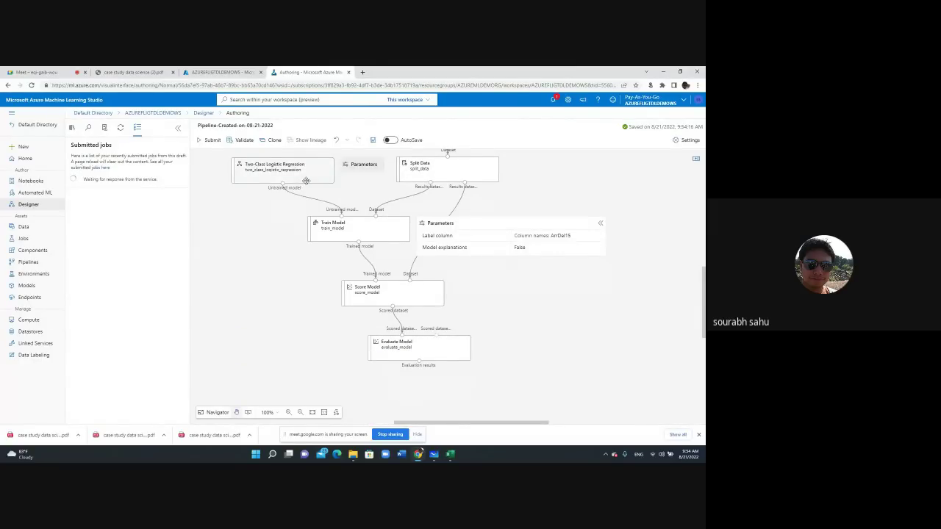
scroll(307, 184, up, 1)
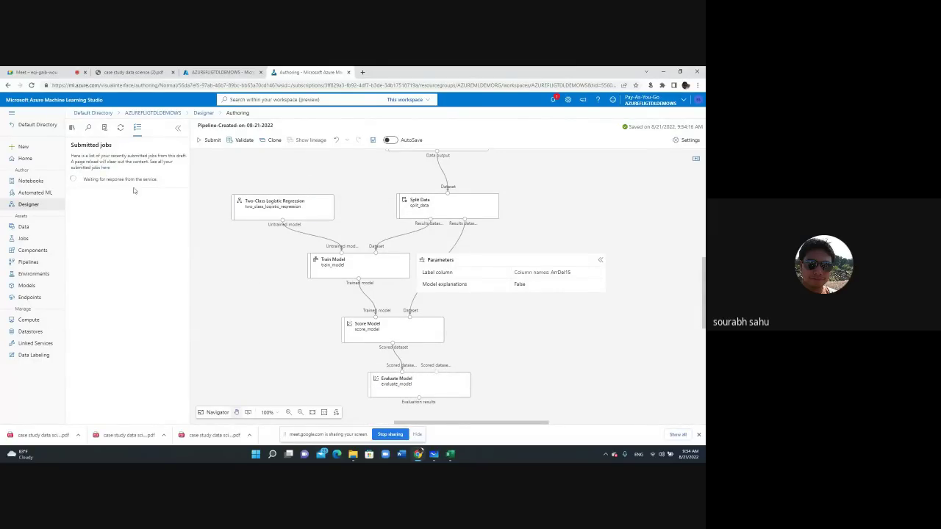
drag(83, 179, 159, 184)
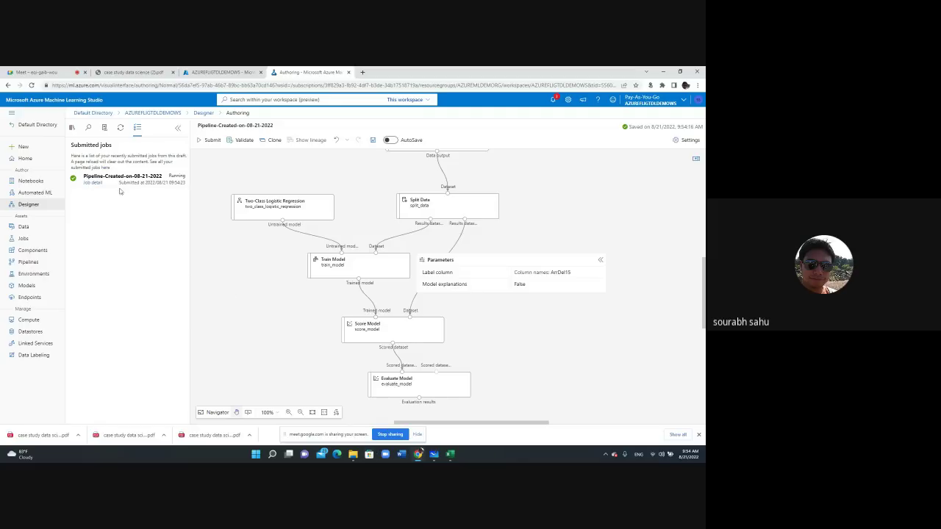
click(90, 182)
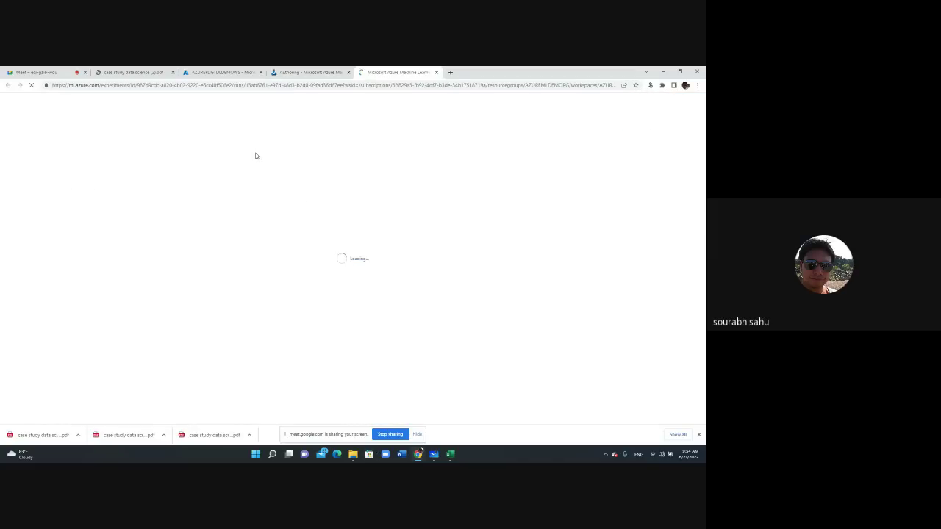
Step: Compare the submitted job's entry in the pipeline draft with the run graph on its job details page
click(305, 74)
drag(126, 182, 170, 181)
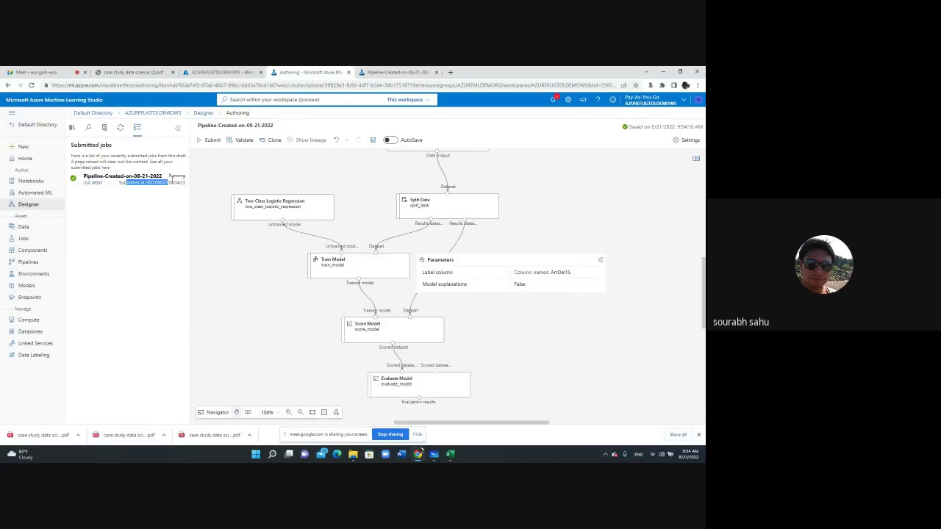
click(398, 71)
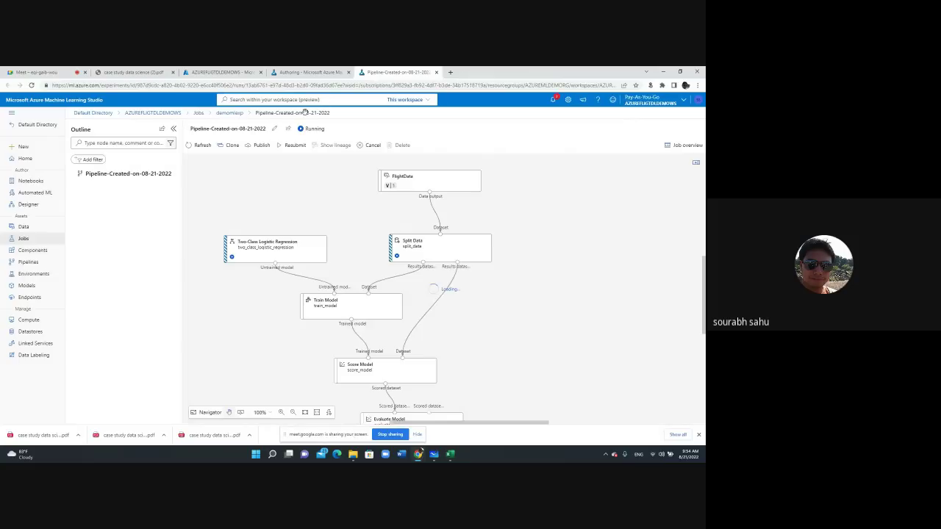
click(305, 72)
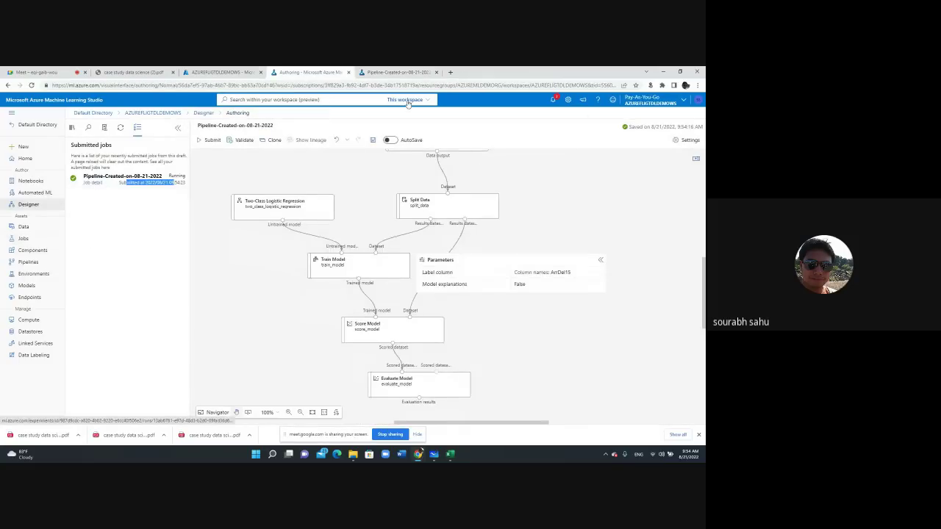
click(397, 72)
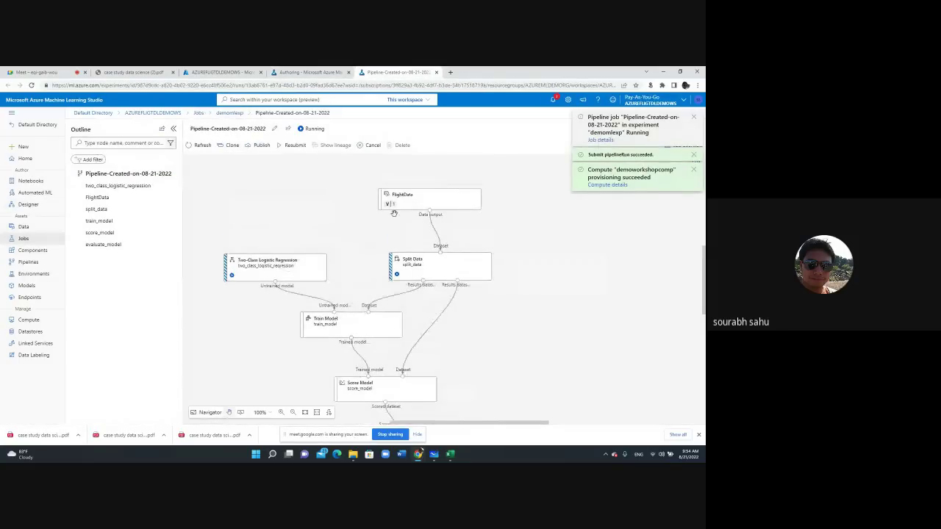
Step: Examine the submitted pipeline's graph from FlightData through Evaluate Model, along with its job status
scroll(248, 282, down, 1)
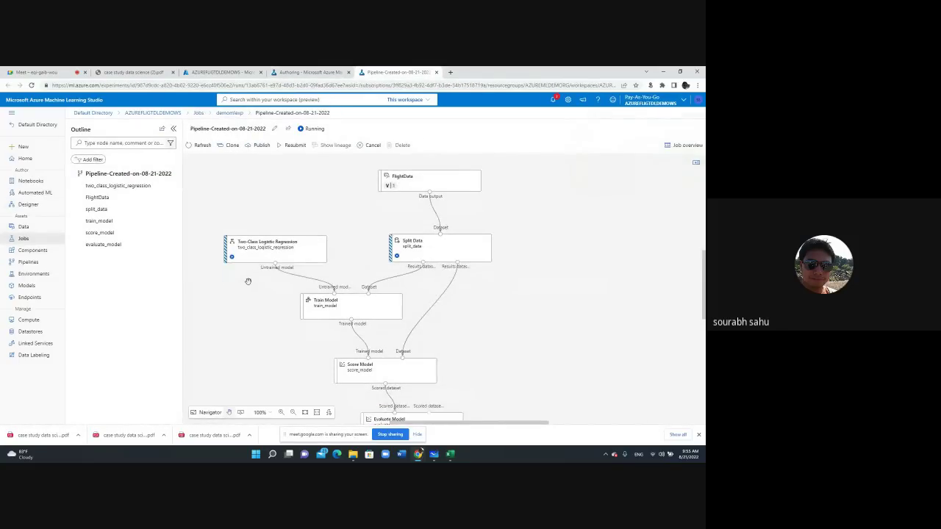
mouse_move(429, 247)
drag(325, 129, 318, 129)
scroll(426, 294, down, 2)
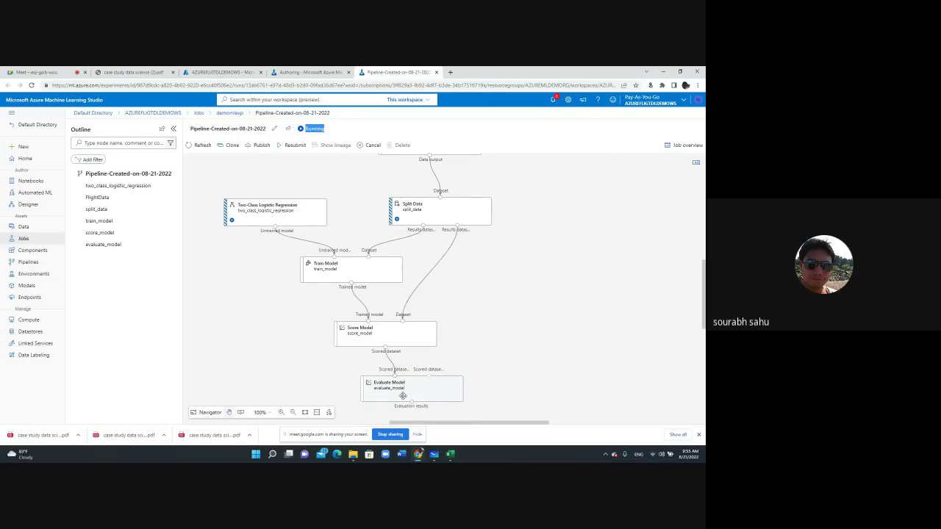
scroll(463, 319, up, 1)
scroll(464, 317, up, 1)
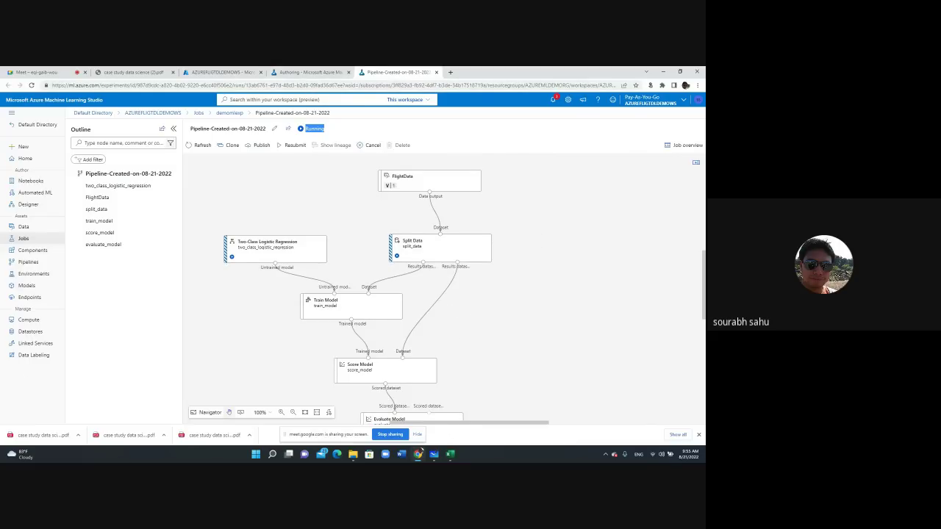
Step: Switch to File Explorer and open the recent file "Project - Flight Delay Prediction" in Visual Studio Code
click(353, 454)
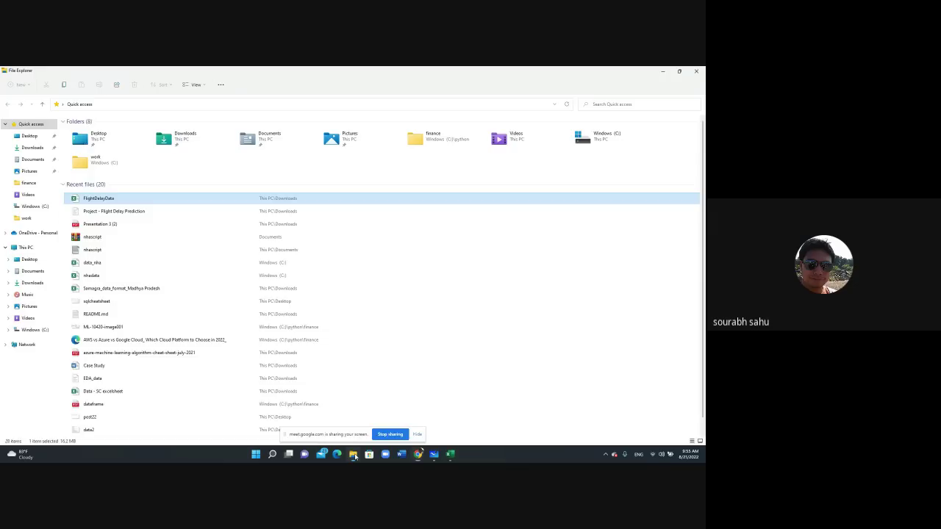
click(139, 211)
right_click(139, 211)
click(116, 214)
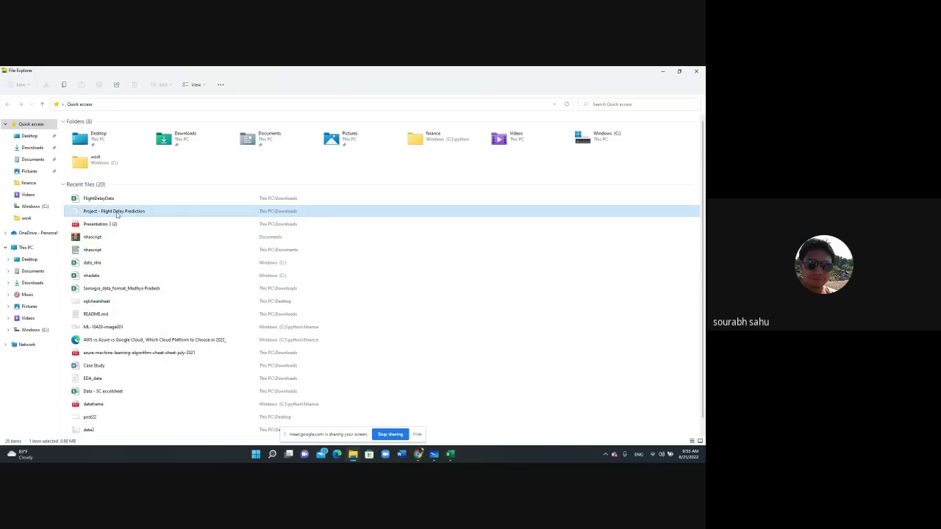
double_click(290, 264)
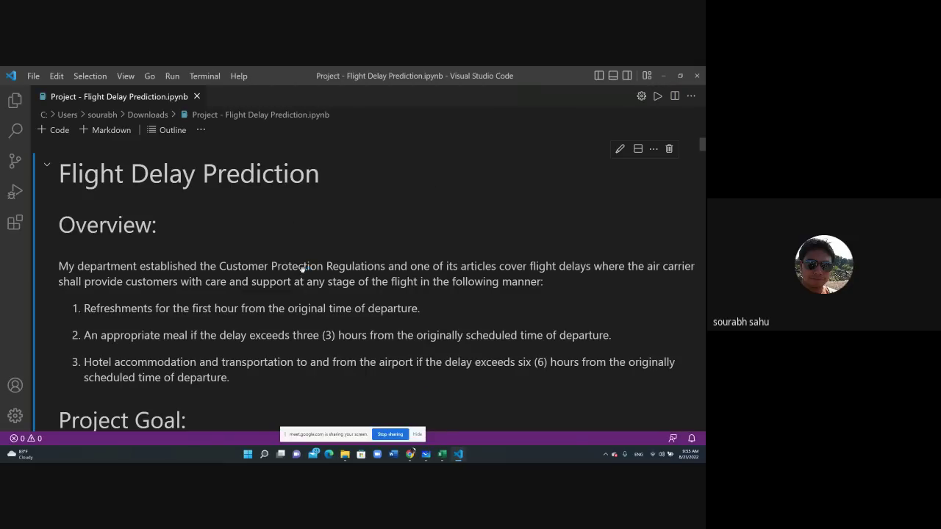
Step: Read the notebook's overview, project goal and notes, then examine the sklearn regression models in the Import Libraries cell
scroll(284, 270, down, 2)
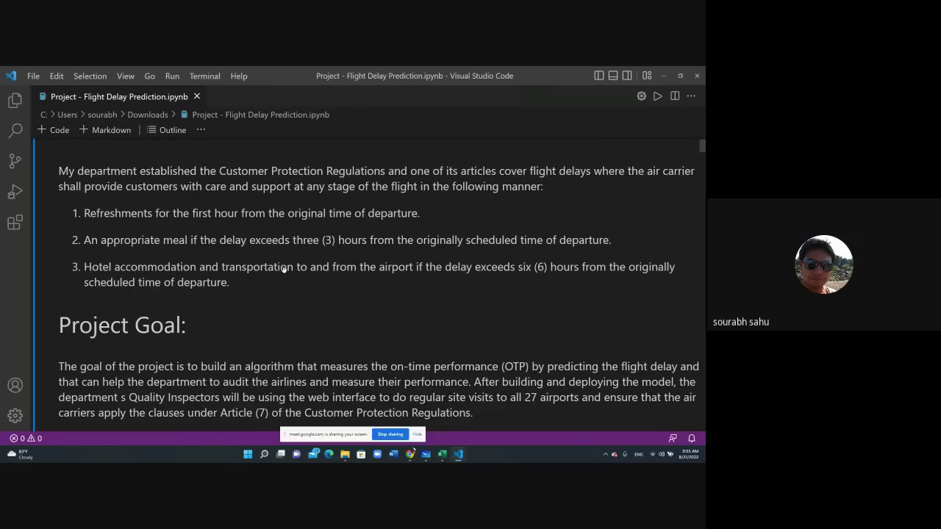
click(146, 105)
scroll(323, 270, down, 8)
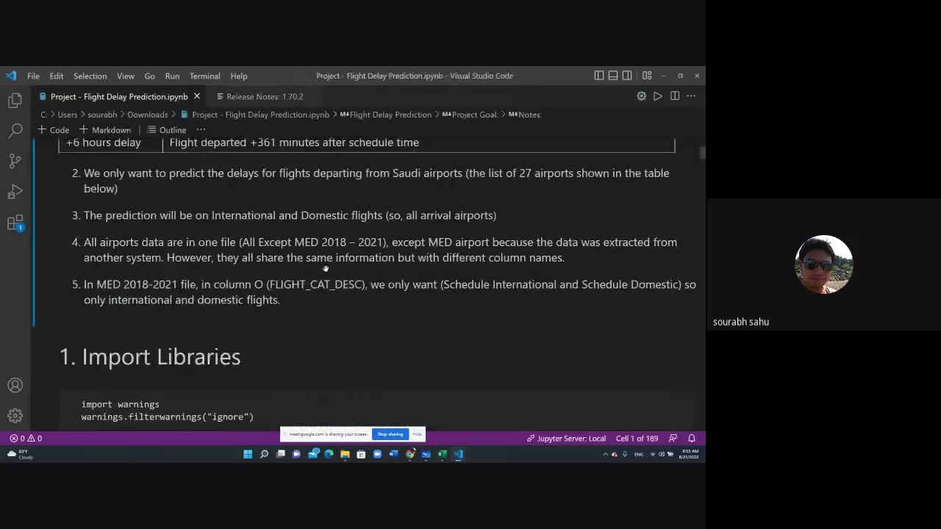
scroll(324, 270, down, 10)
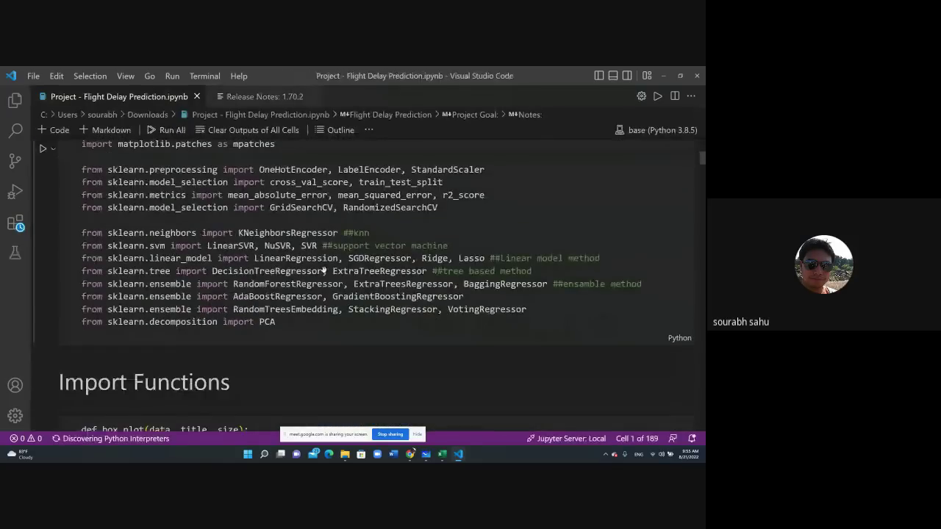
scroll(324, 271, down, 5)
scroll(323, 271, up, 4)
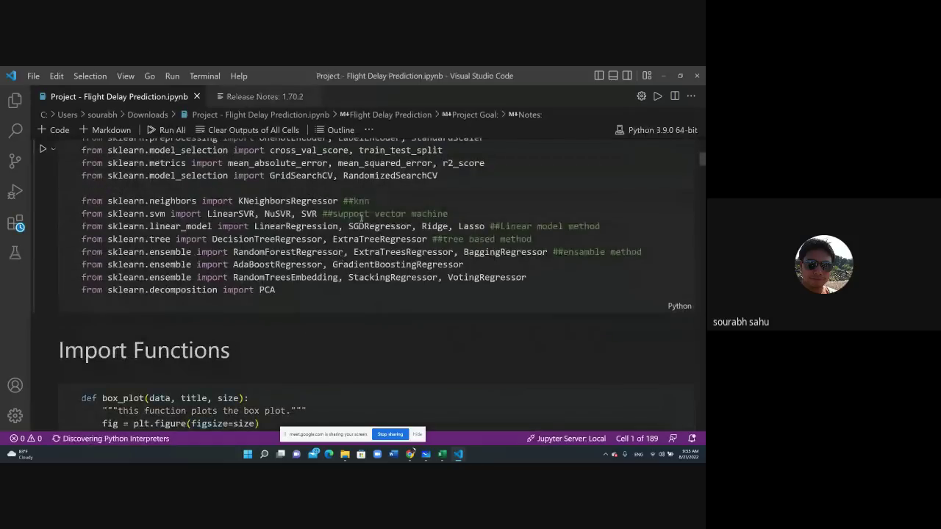
drag(353, 215, 363, 286)
Step: Examine the Import Functions cells and the Import Data section, including the MED 2018-2021.xlsx preprocessing and the merging of data
scroll(363, 286, down, 5)
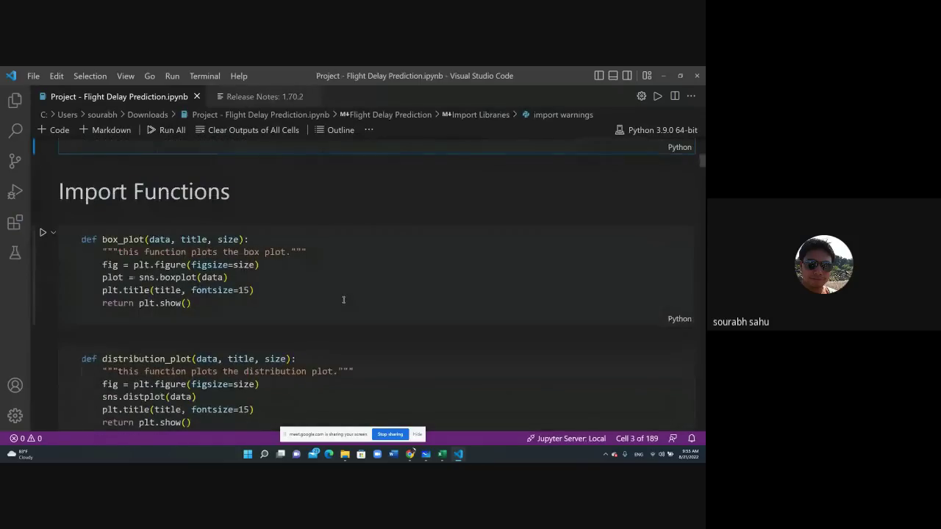
scroll(341, 301, down, 5)
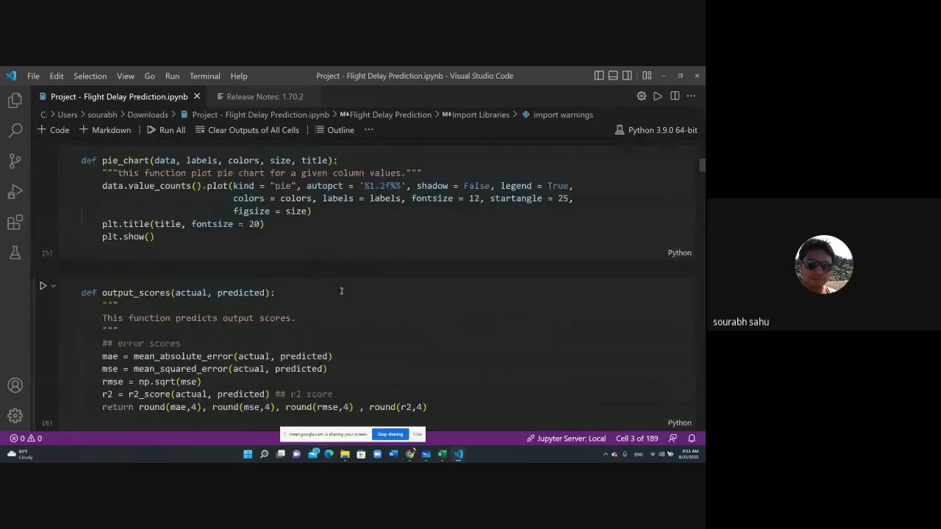
scroll(340, 291, down, 10)
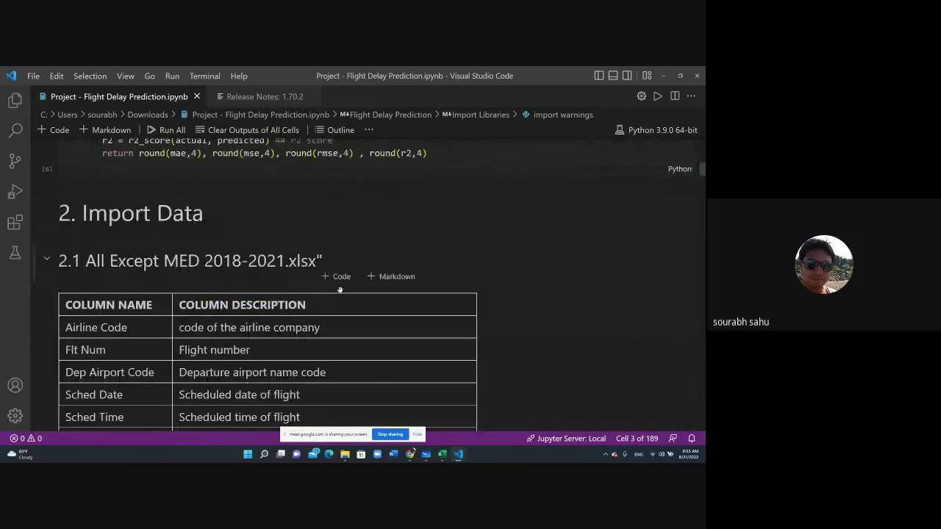
scroll(340, 288, down, 5)
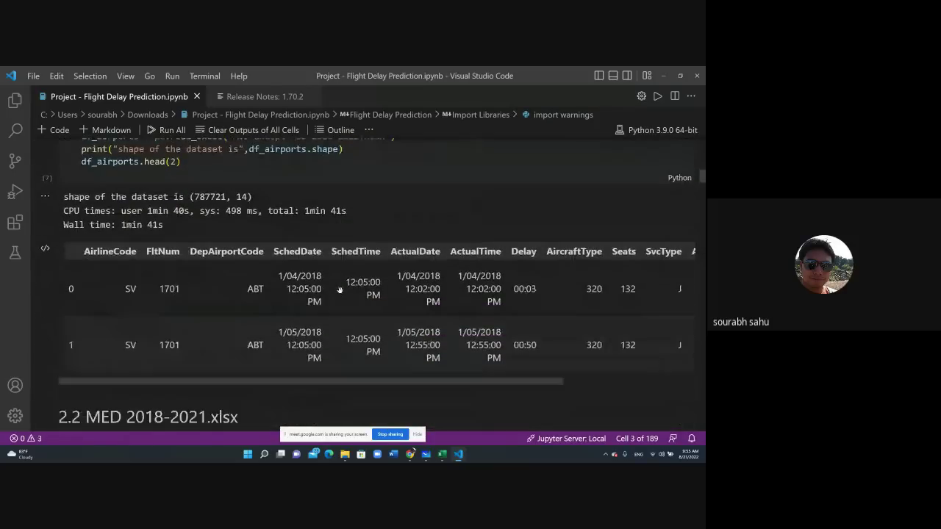
scroll(340, 289, down, 5)
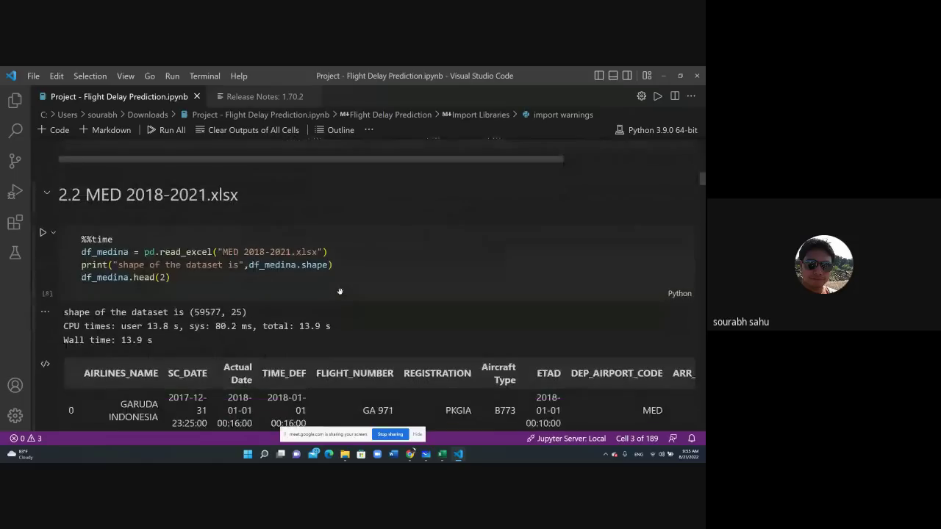
scroll(368, 324, down, 5)
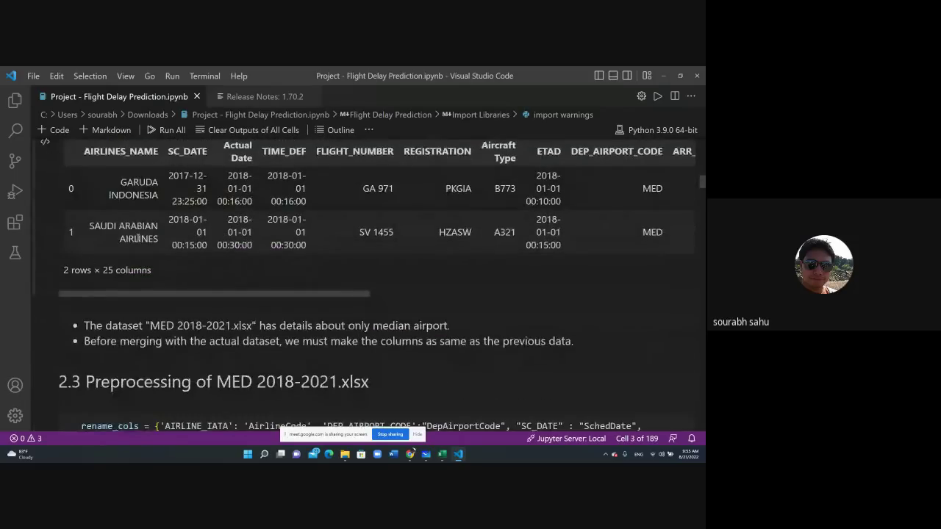
scroll(287, 309, down, 5)
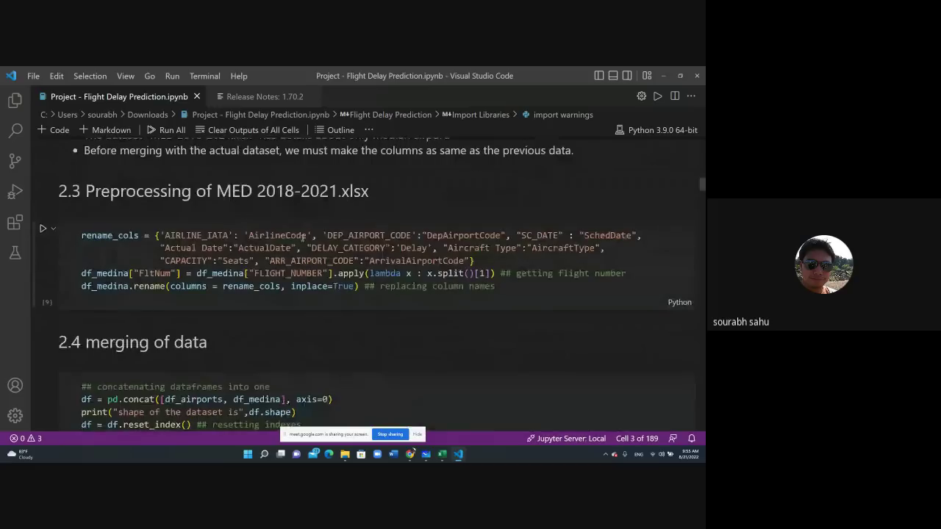
scroll(321, 283, down, 5)
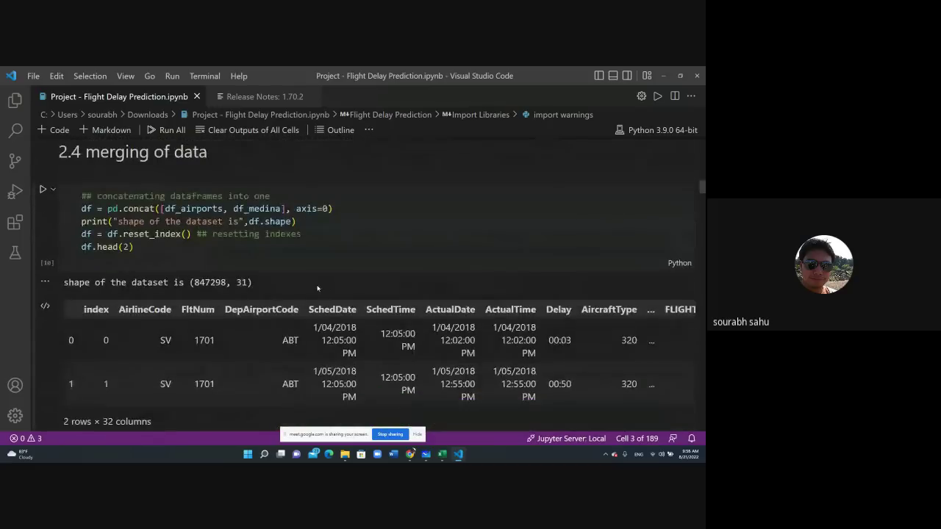
Step: Examine section 3, Data Cleaning, covering column selection, null value treatment and duplicate data treatment
scroll(314, 292, down, 5)
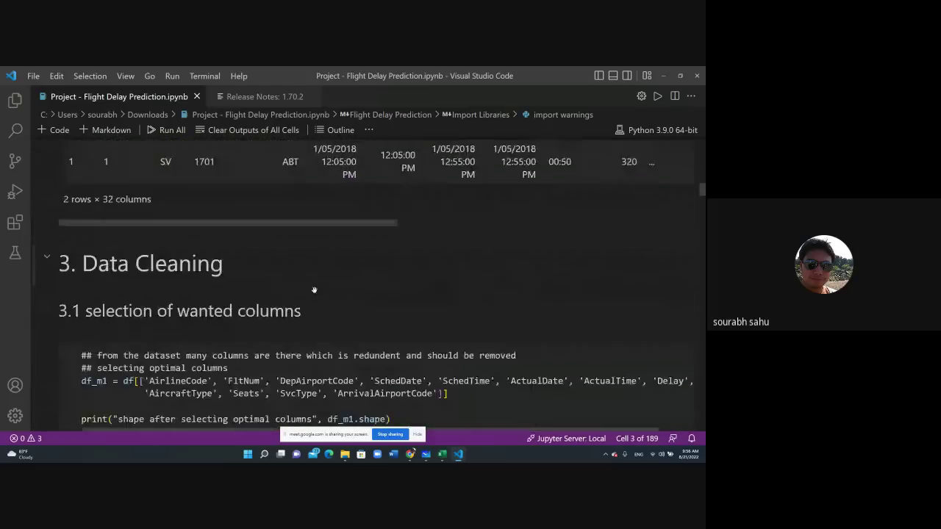
scroll(315, 292, down, 6)
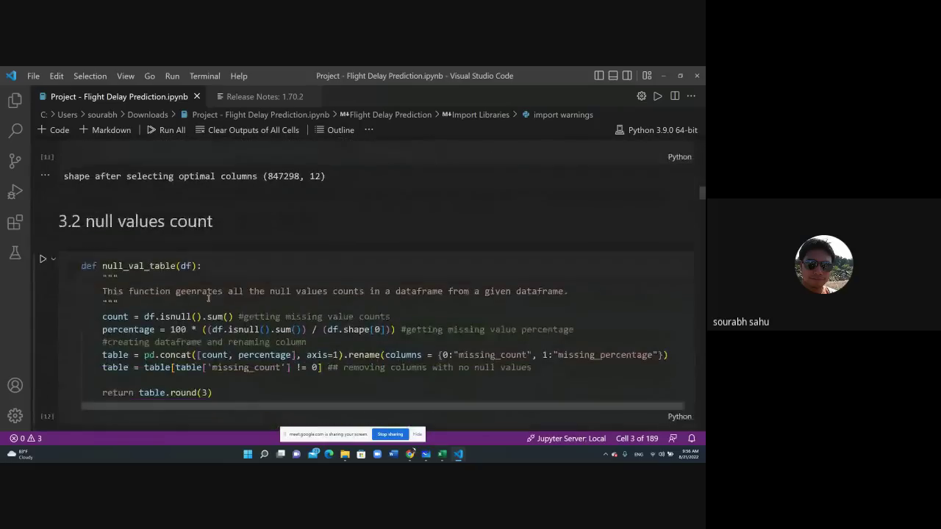
scroll(208, 299, down, 5)
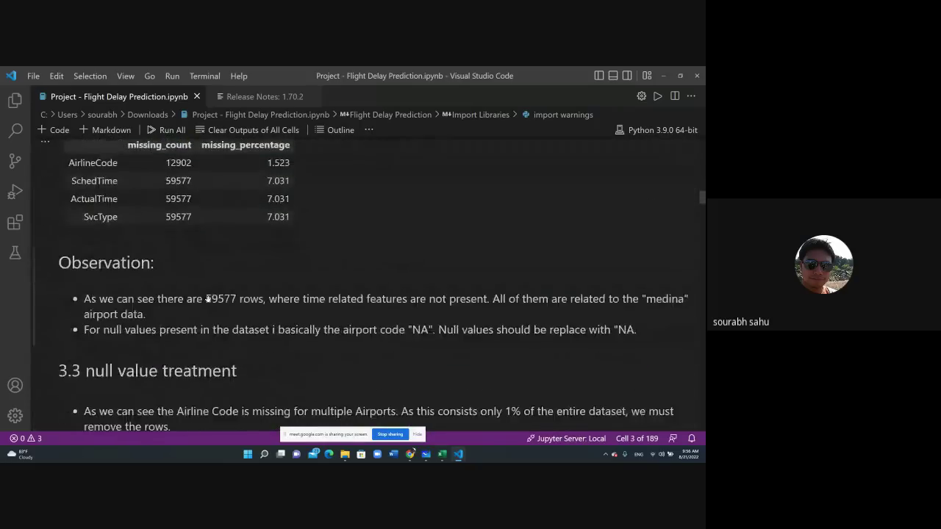
scroll(208, 301, down, 2)
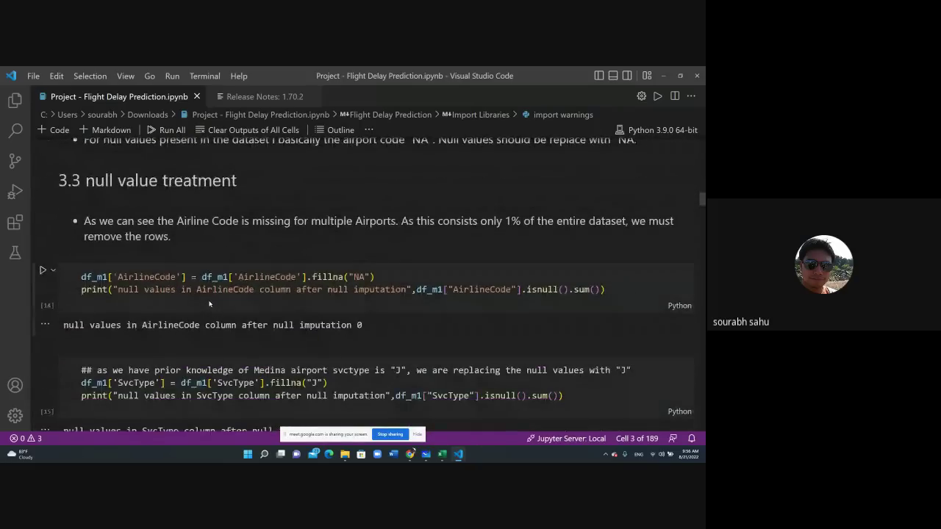
scroll(208, 303, down, 4)
scroll(210, 301, down, 8)
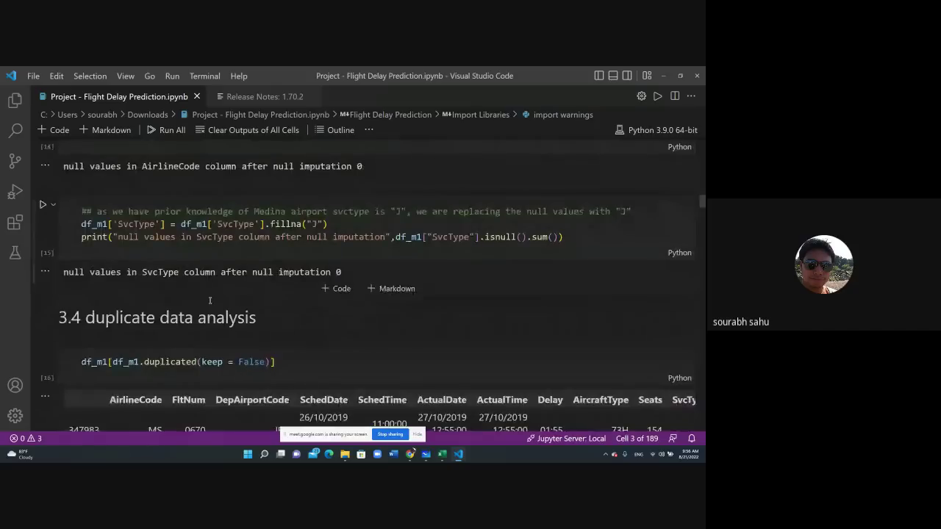
scroll(218, 307, down, 13)
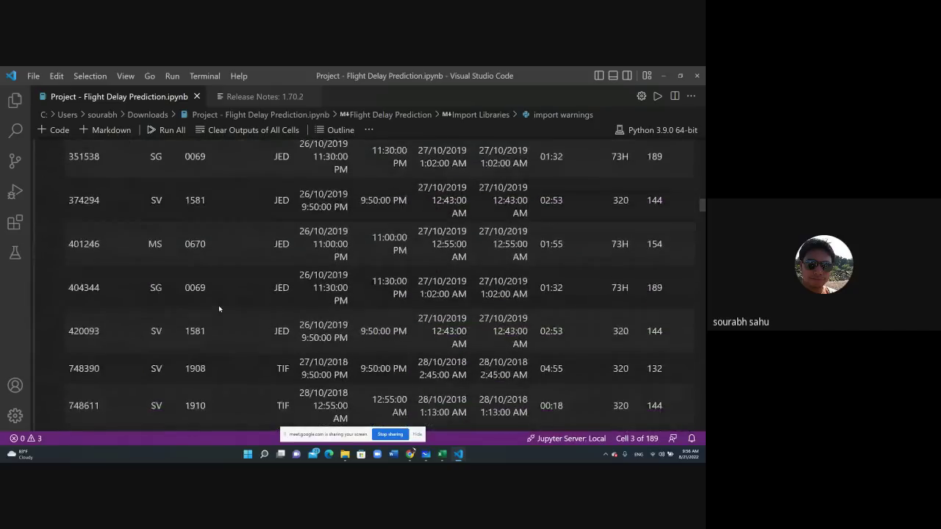
scroll(219, 307, down, 12)
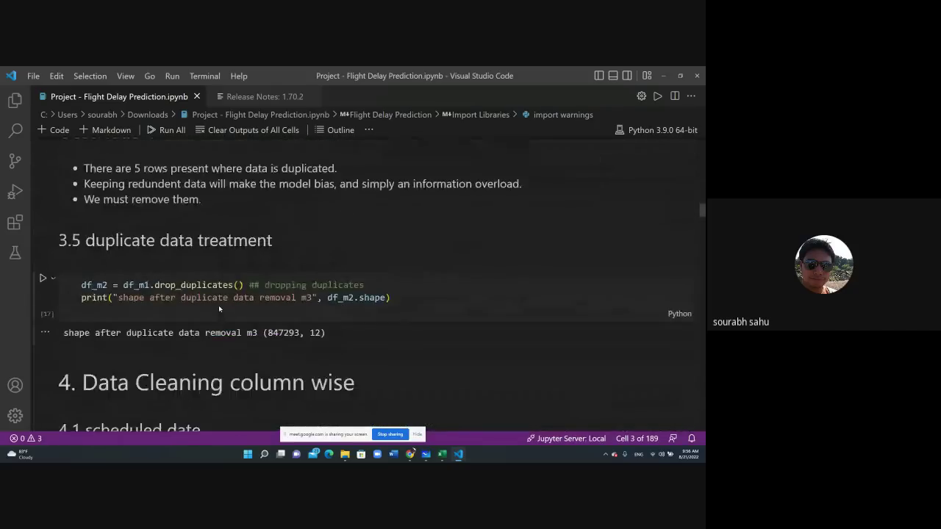
Step: Examine section 4's column-wise cleaning of the scheduled and actual dates and the calculation of the delay in minutes
scroll(219, 307, down, 18)
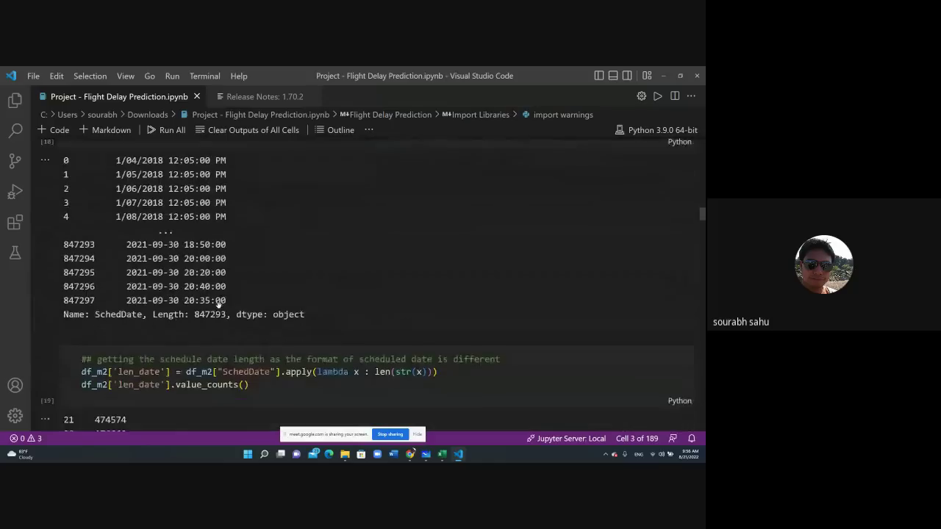
scroll(219, 306, down, 16)
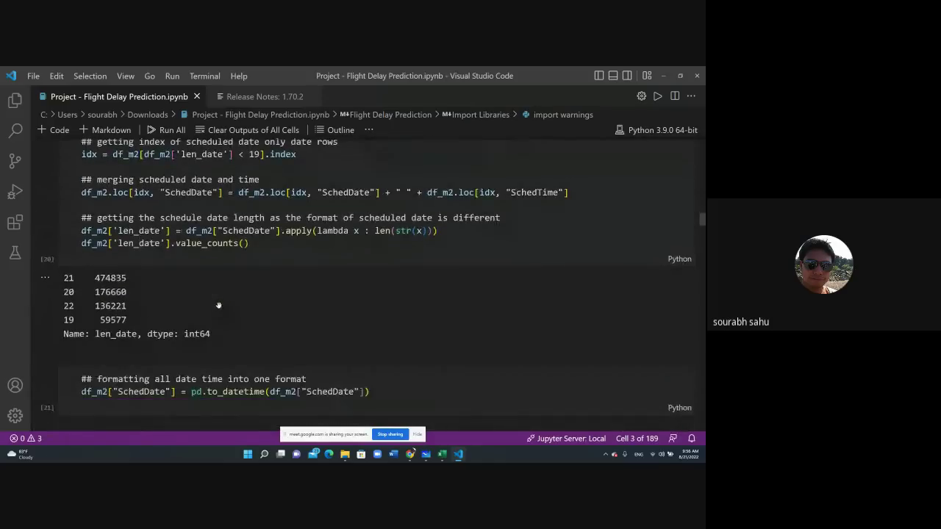
scroll(218, 307, down, 8)
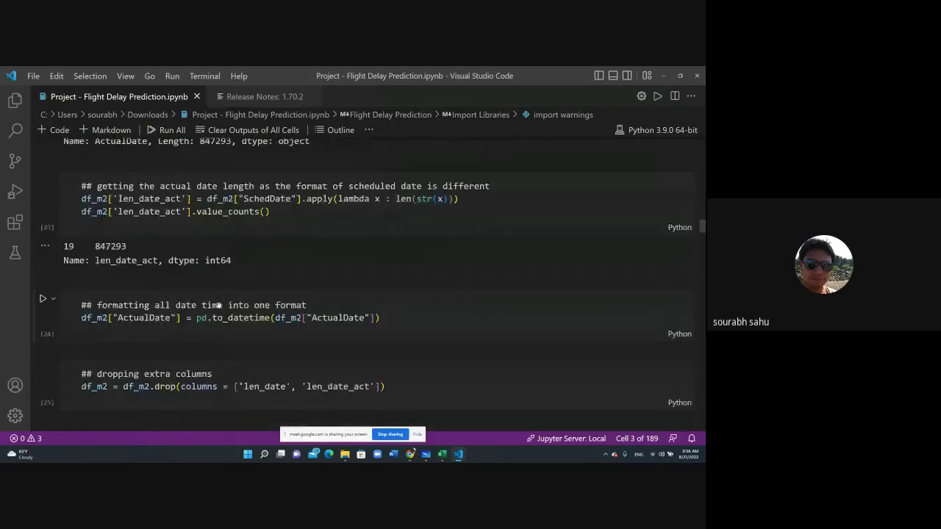
scroll(224, 308, down, 2)
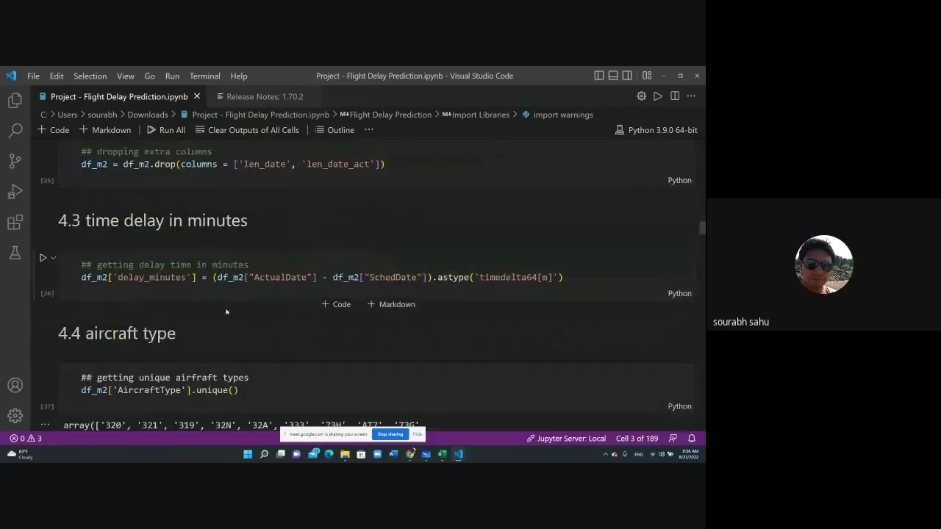
scroll(226, 312, down, 2)
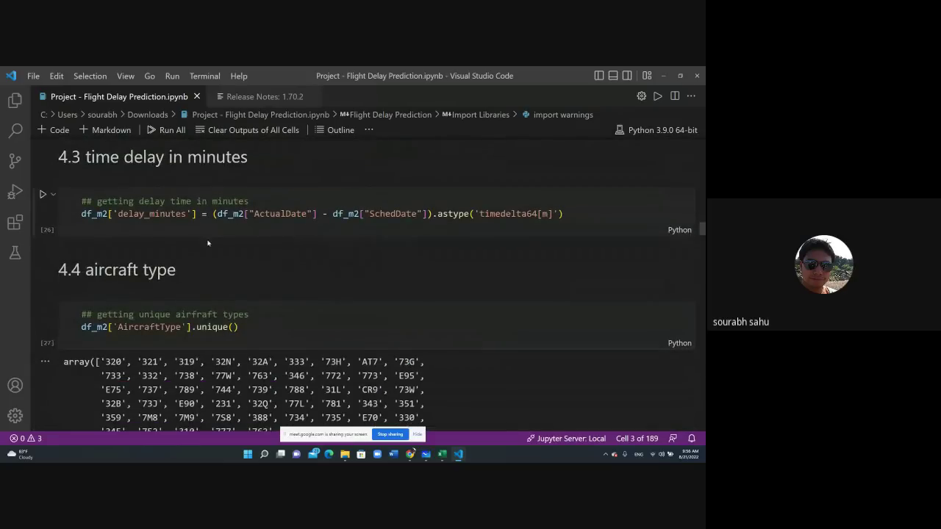
Step: Examine the aircraft type formatting, the flight number treatment and the selection of optimal columns in sections 4.4 to 4.6
scroll(235, 298, down, 6)
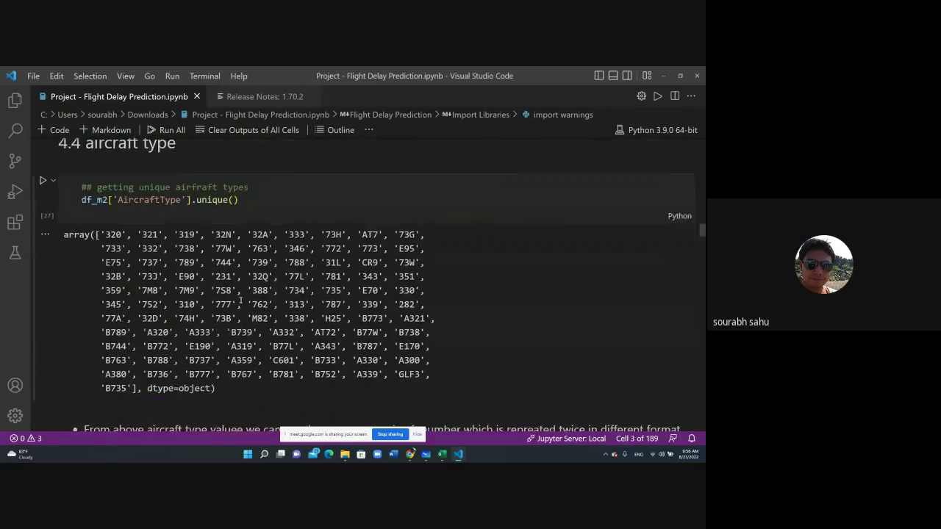
scroll(240, 298, down, 3)
scroll(241, 301, down, 4)
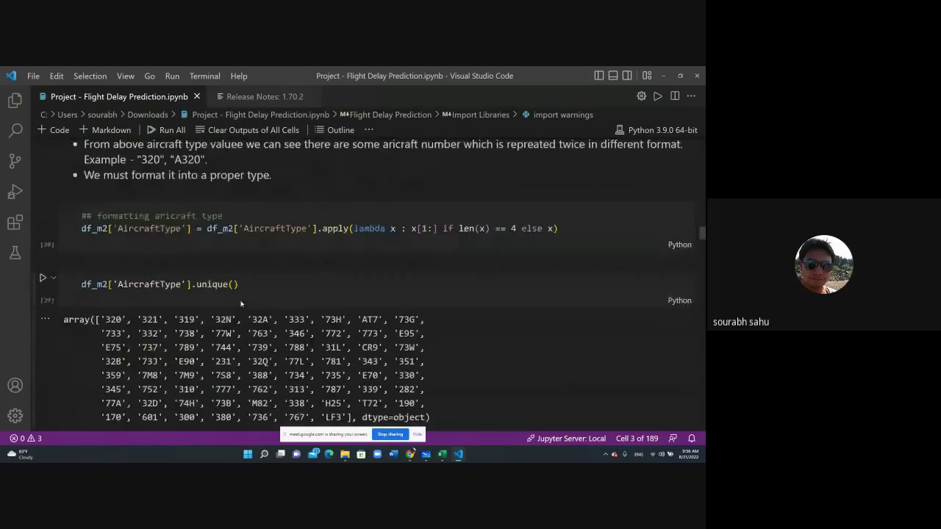
scroll(242, 303, down, 13)
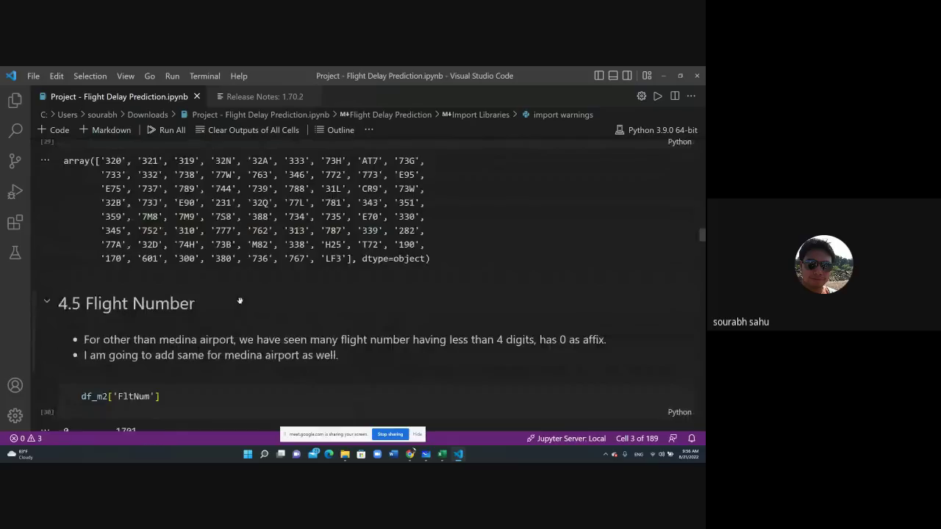
scroll(241, 304, down, 20)
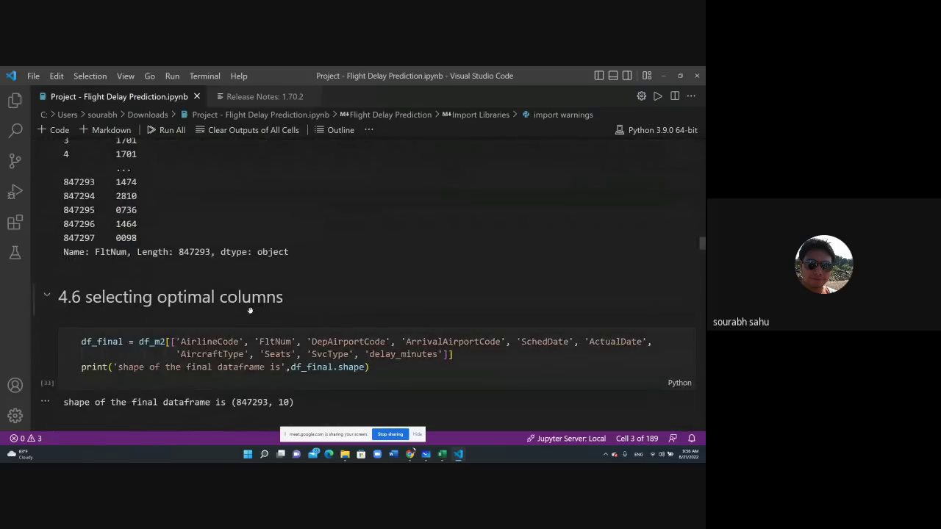
scroll(291, 363, down, 1)
scroll(292, 363, down, 4)
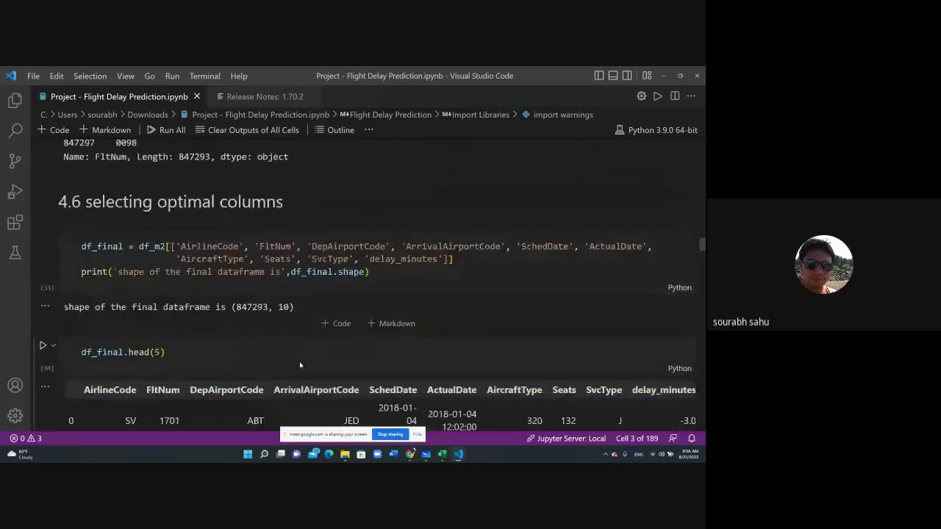
Step: Examine section 5, Output Label Analysis, covering the delay box plots, percentile-based anomaly removal and sample mean distributions
scroll(305, 345, down, 18)
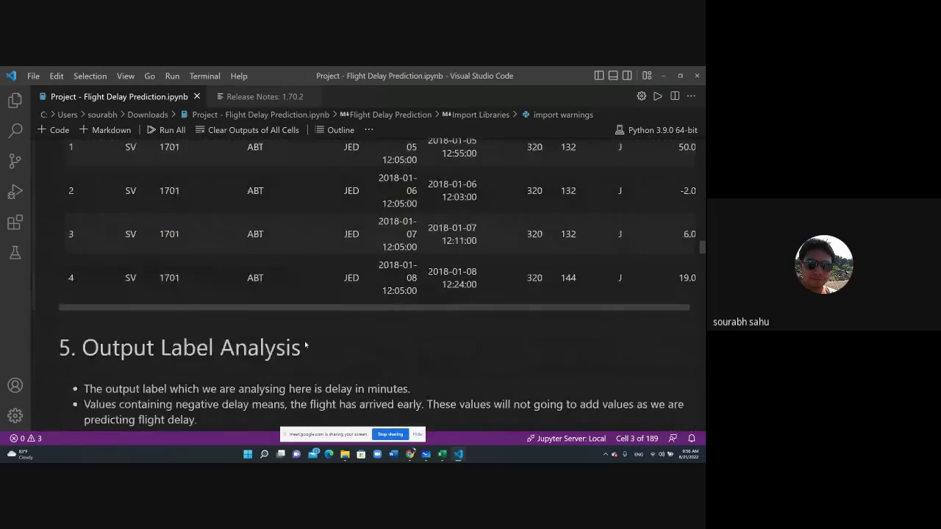
scroll(305, 344, down, 20)
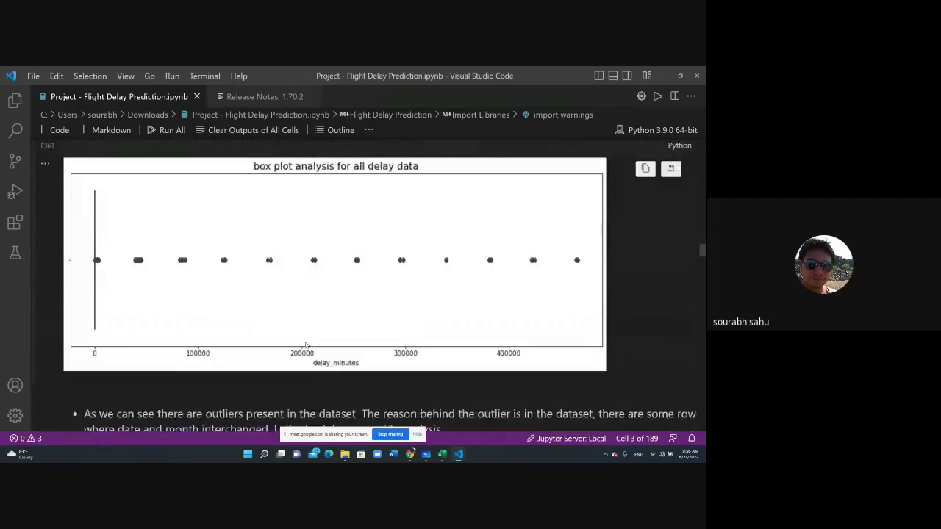
scroll(305, 345, down, 20)
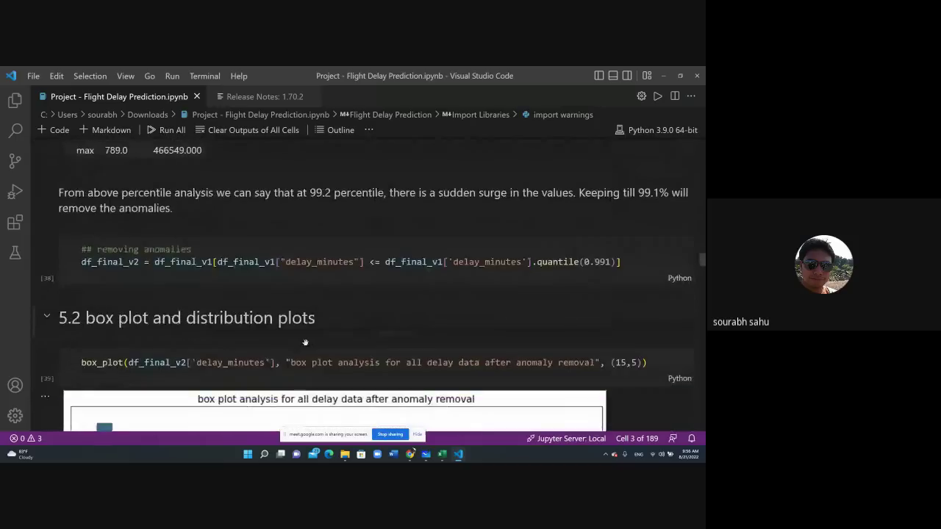
scroll(305, 343, down, 20)
scroll(306, 347, down, 5)
scroll(305, 345, down, 7)
scroll(305, 344, up, 5)
scroll(306, 344, down, 5)
scroll(306, 345, down, 15)
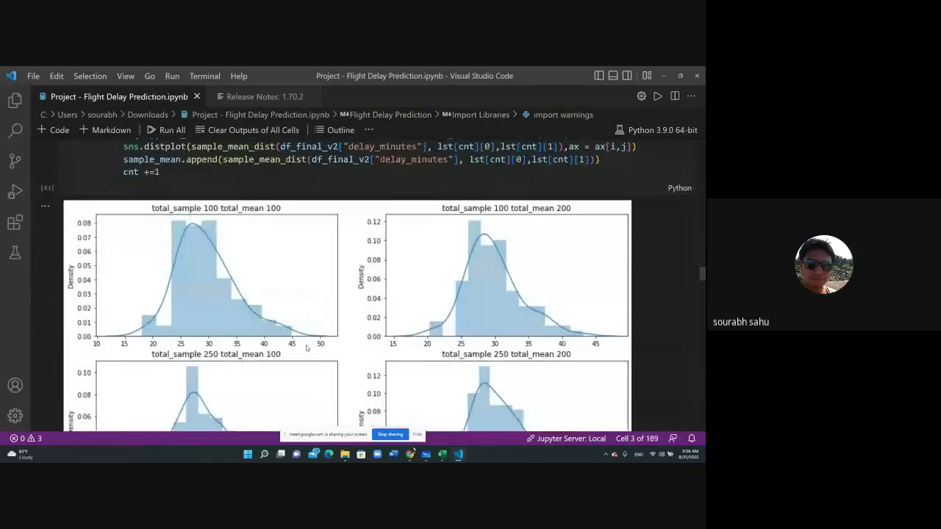
Step: Examine the exploratory data analysis of seats, the bivariate delay plot and the delays per airline, flight and airport pair
scroll(307, 350, down, 20)
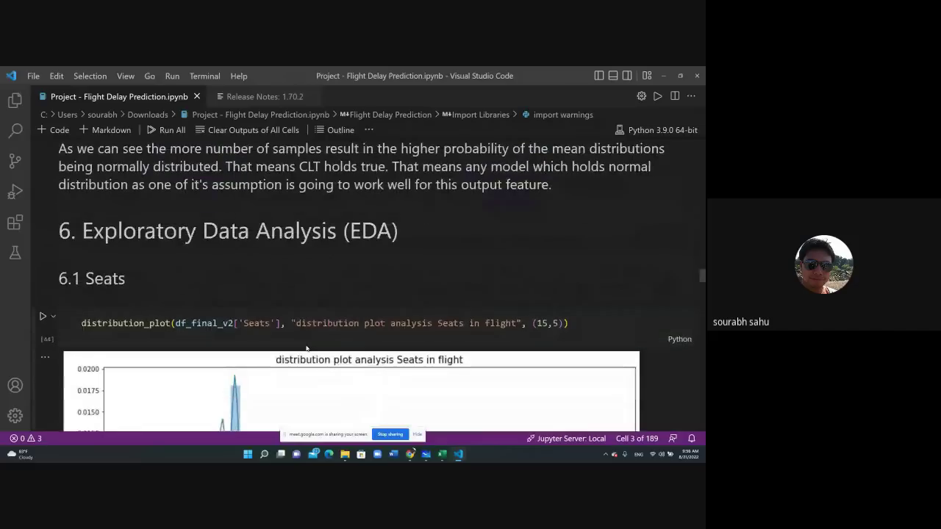
scroll(305, 345, down, 20)
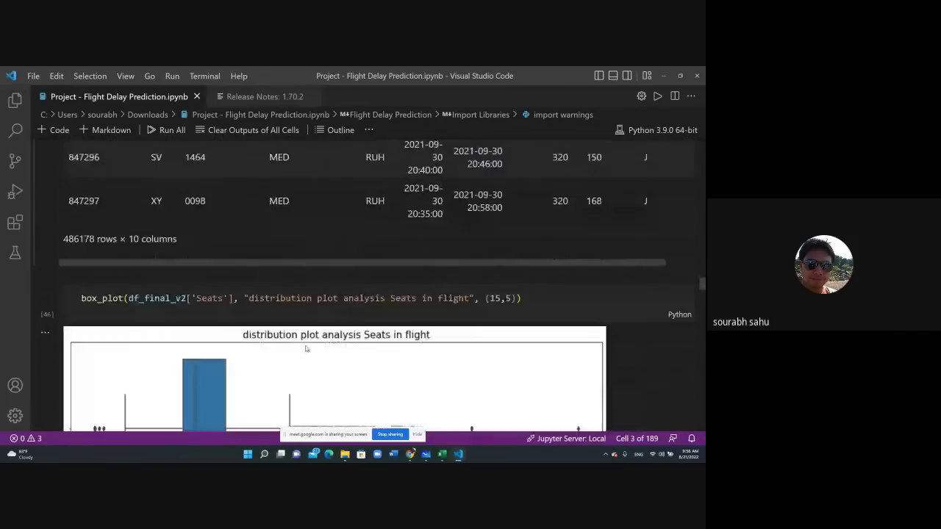
scroll(305, 348, down, 20)
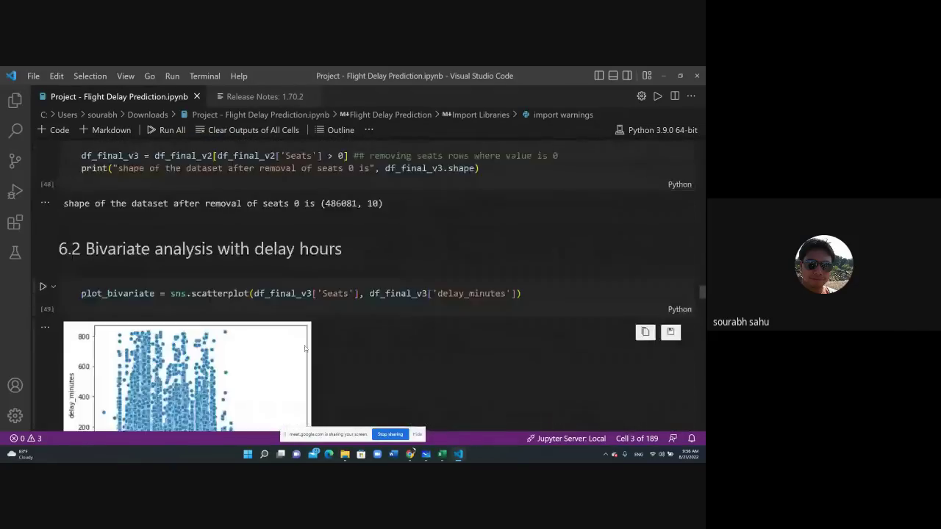
scroll(304, 348, down, 20)
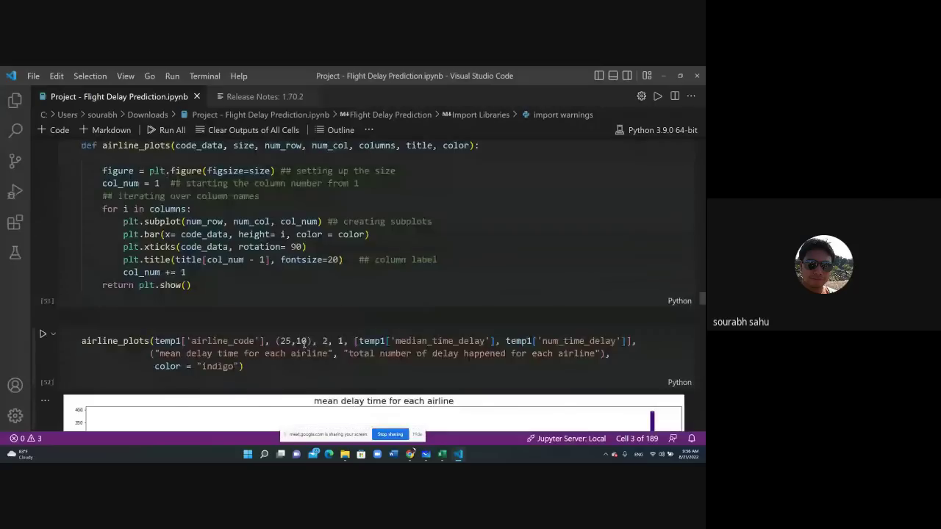
scroll(304, 344, down, 20)
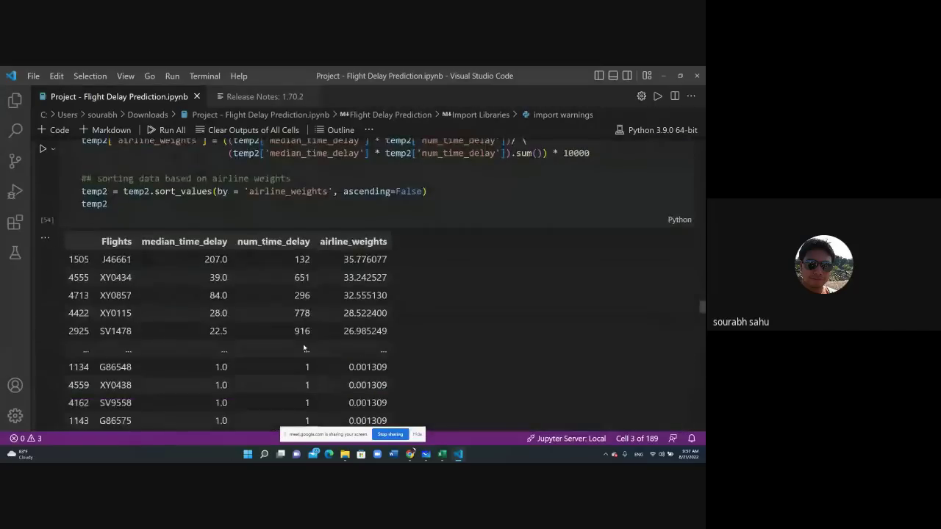
scroll(303, 344, down, 20)
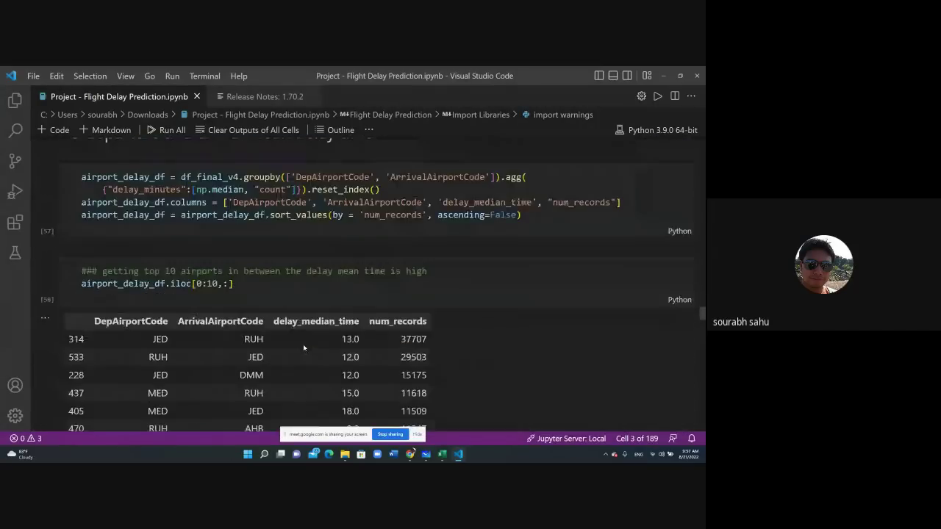
Step: Examine sections 7.5 to 7.9 on domestic and international flight counts and delays by country, domestic city and service type
scroll(302, 344, down, 10)
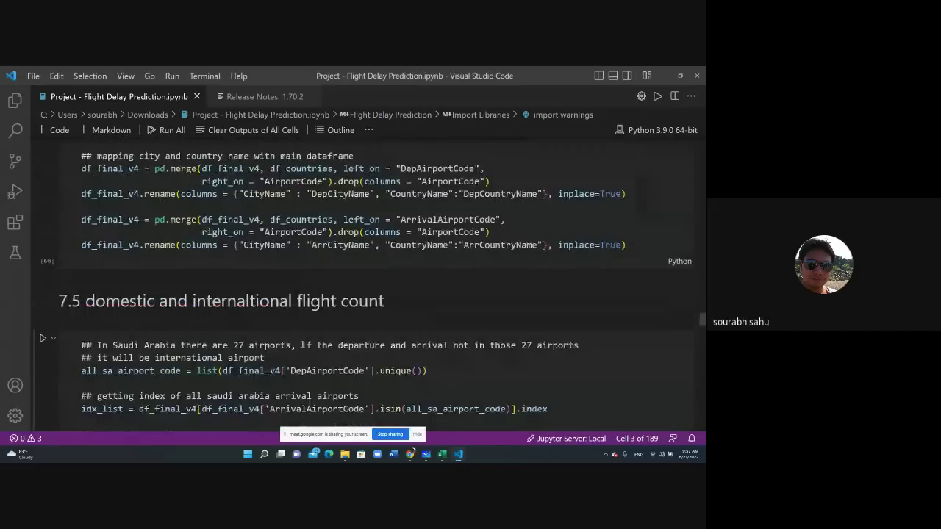
scroll(302, 344, up, 5)
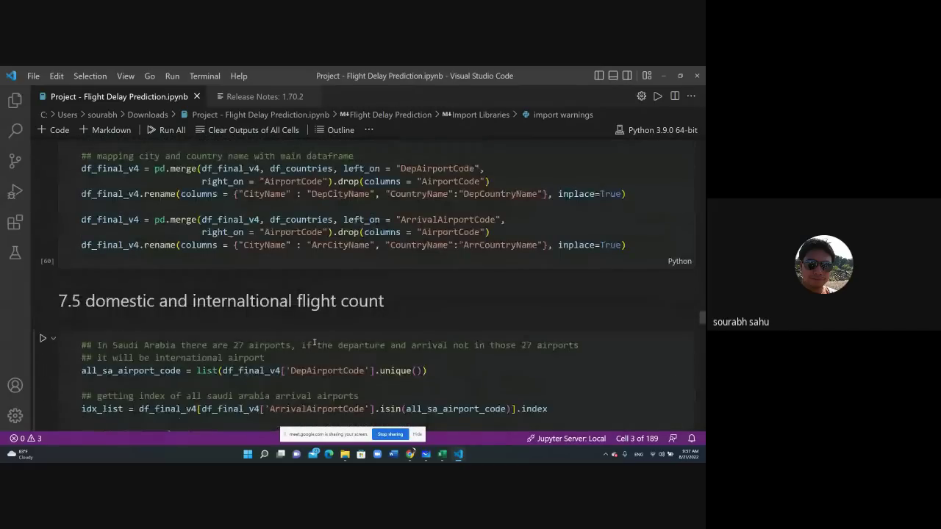
scroll(316, 338, down, 5)
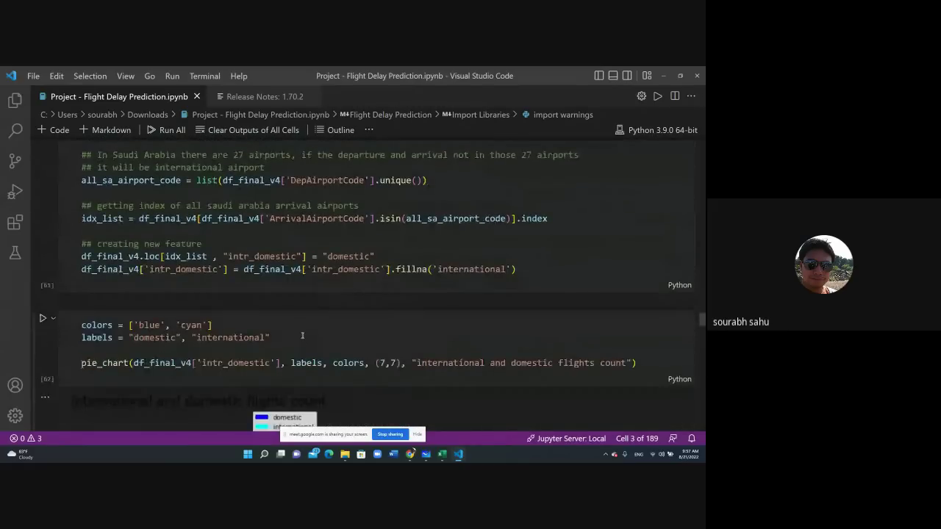
scroll(302, 335, down, 5)
scroll(301, 337, down, 10)
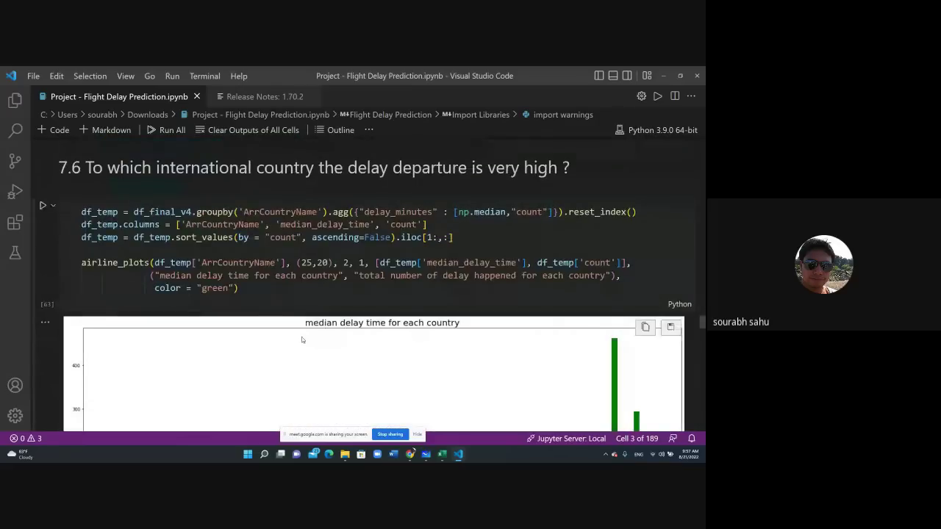
scroll(301, 340, down, 20)
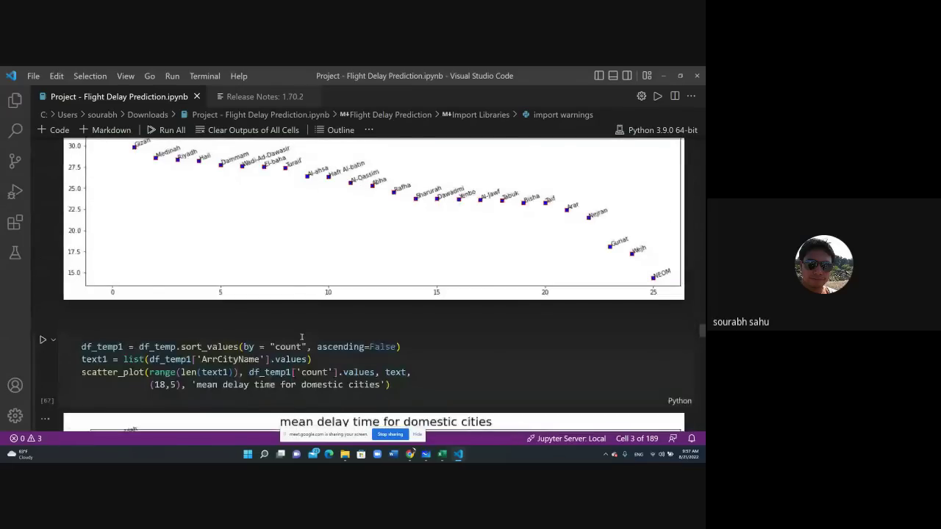
scroll(301, 337, down, 15)
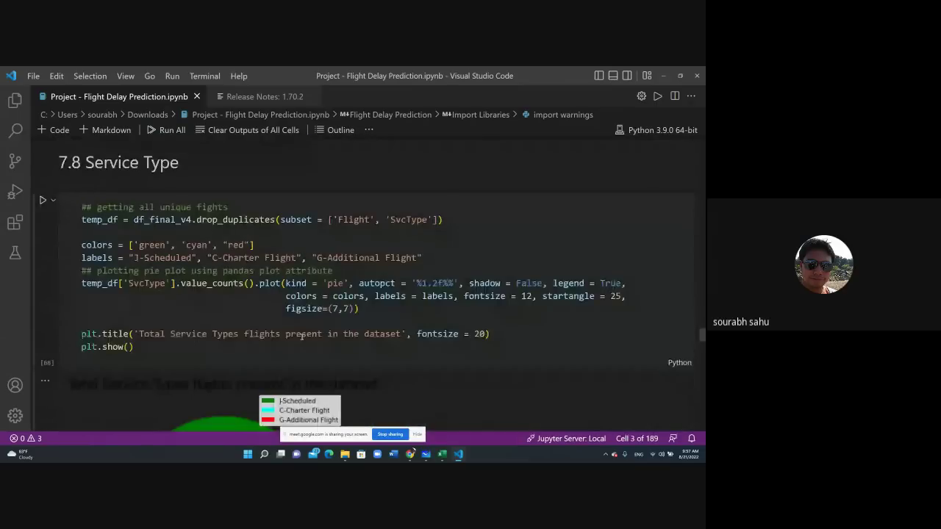
scroll(302, 337, down, 10)
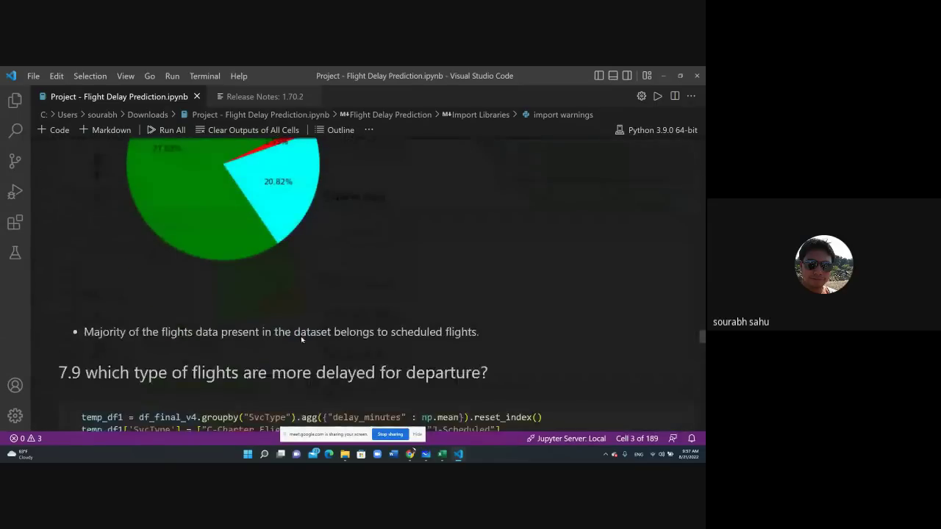
scroll(300, 336, down, 10)
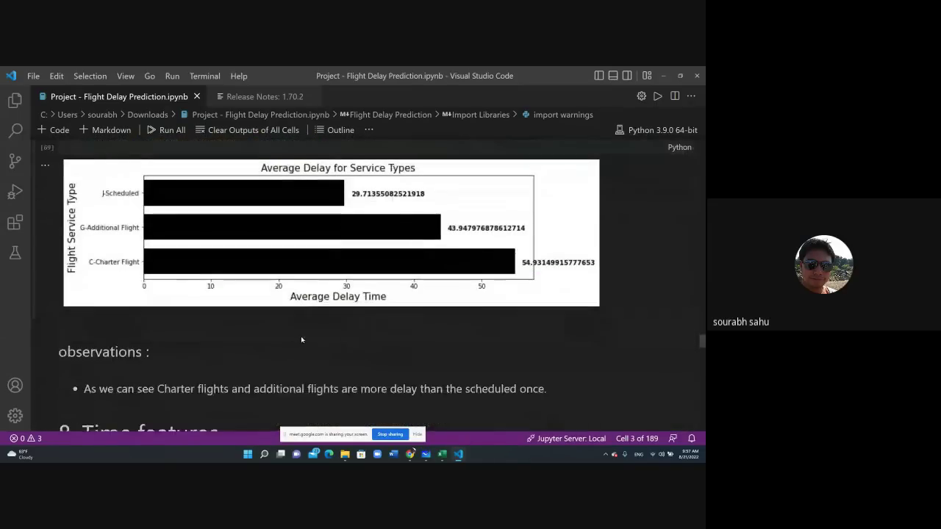
Step: Examine section 8, Time features, with its monthly and hourly delay charts, and the correlation heatmap in section 9
scroll(347, 319, down, 3)
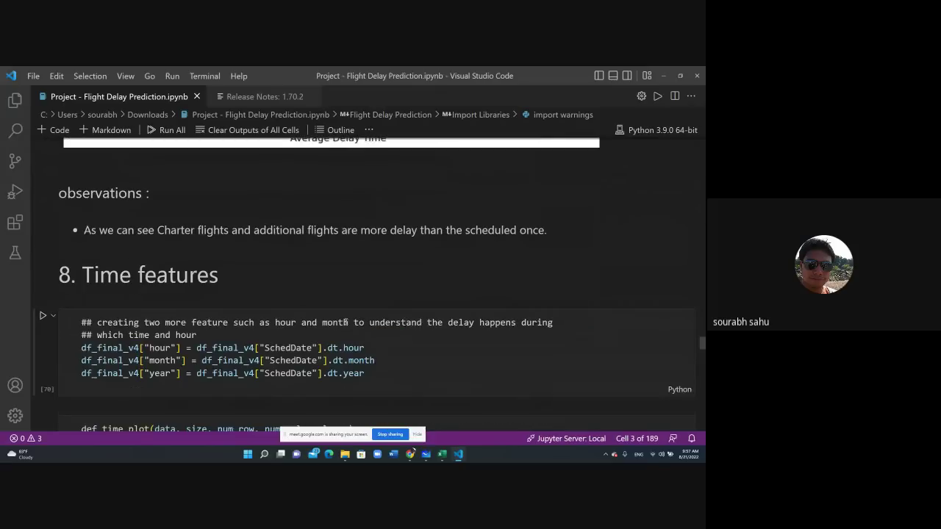
scroll(345, 322, down, 15)
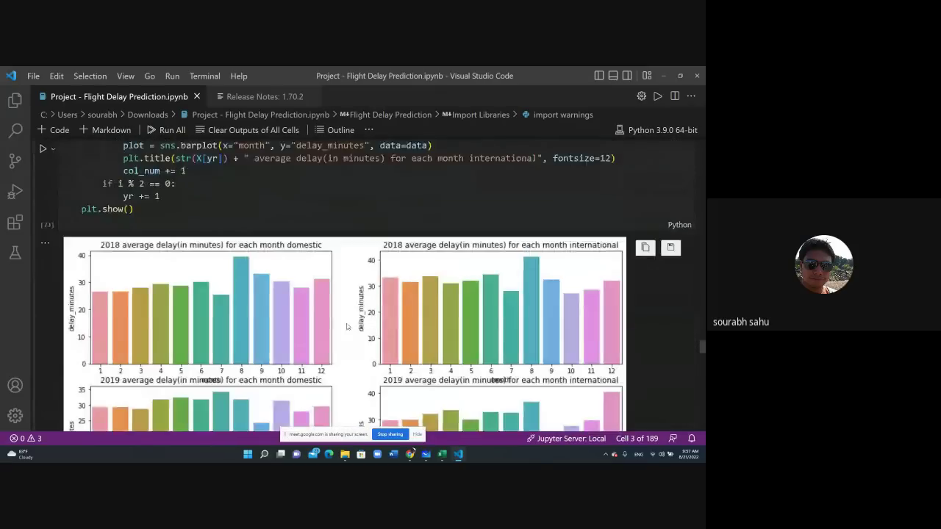
scroll(347, 327, down, 10)
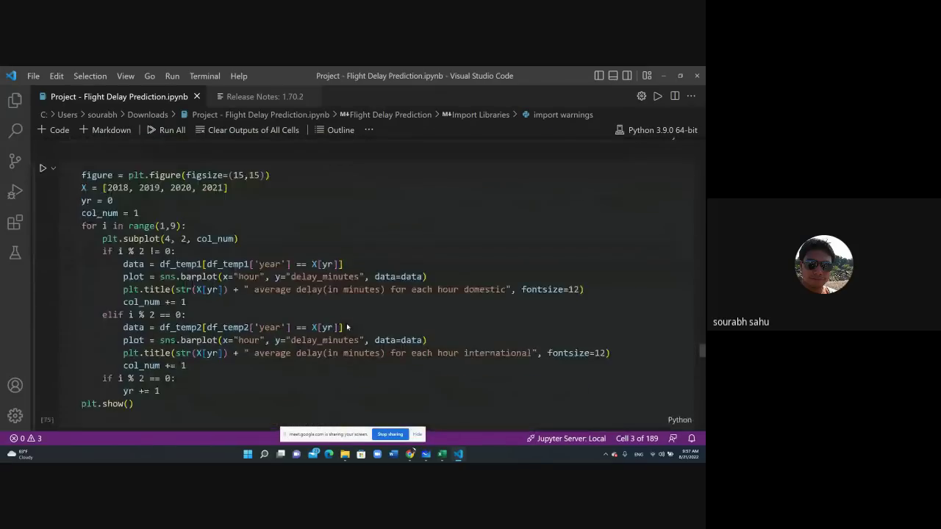
scroll(348, 327, down, 15)
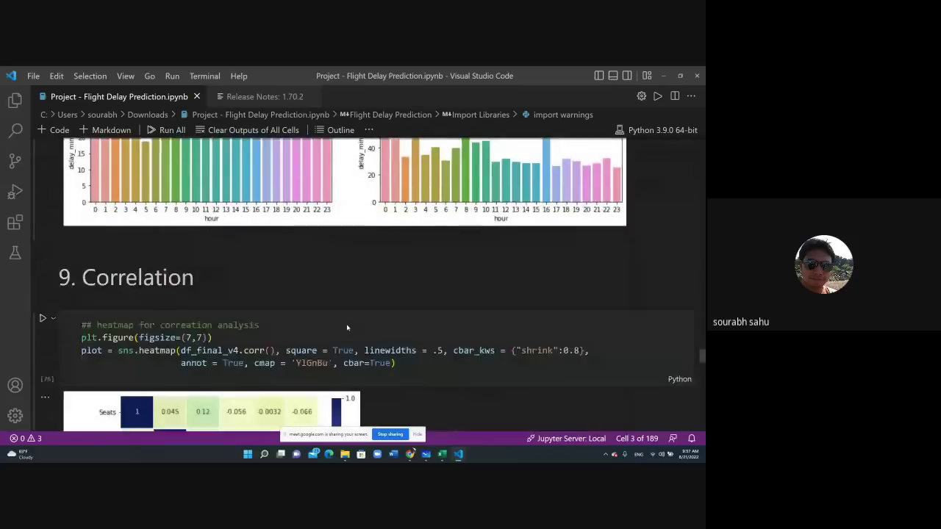
Step: Examine the notebook from section 10, train test split, through the linear, ridge, lasso, KNN and decision tree regression models
scroll(348, 327, down, 15)
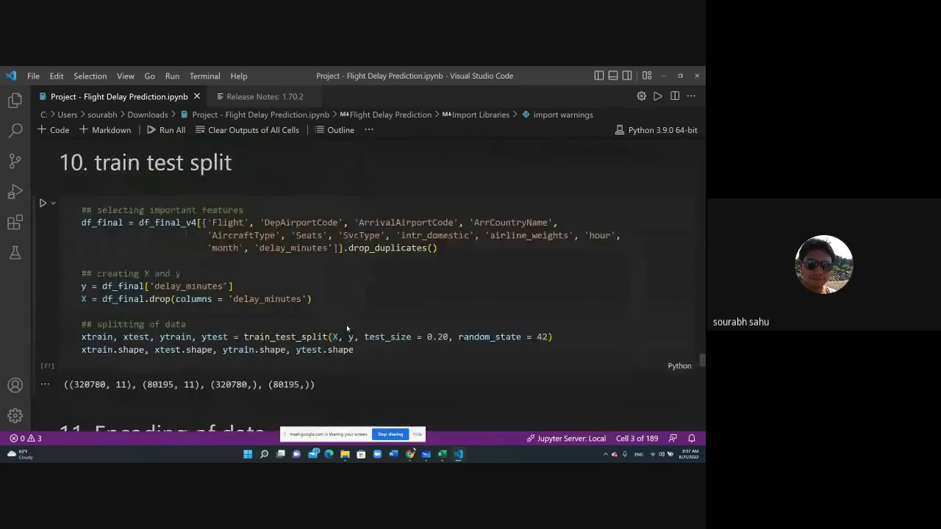
scroll(347, 328, down, 15)
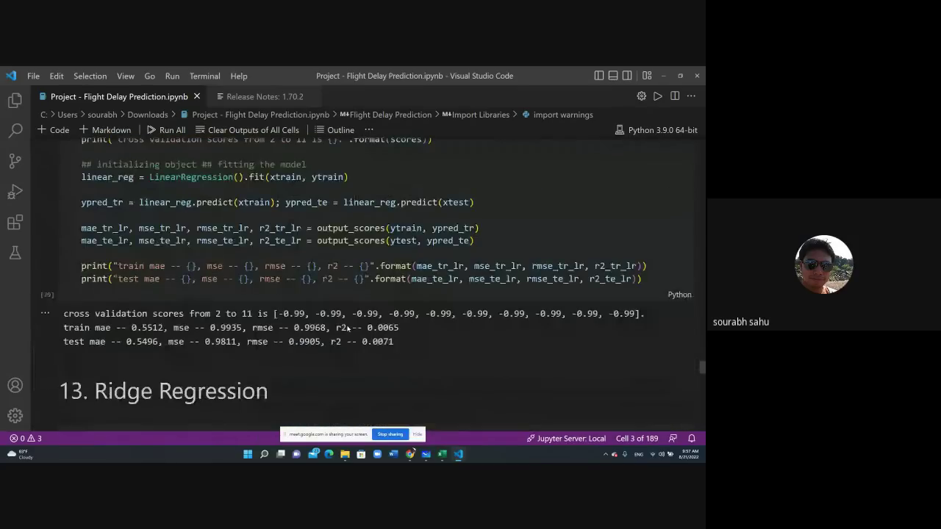
scroll(348, 330, down, 15)
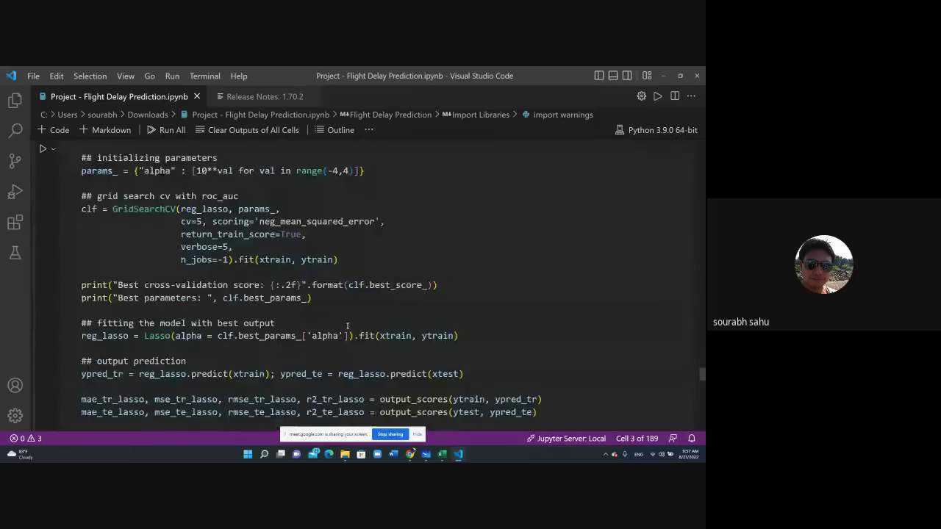
scroll(348, 326, down, 15)
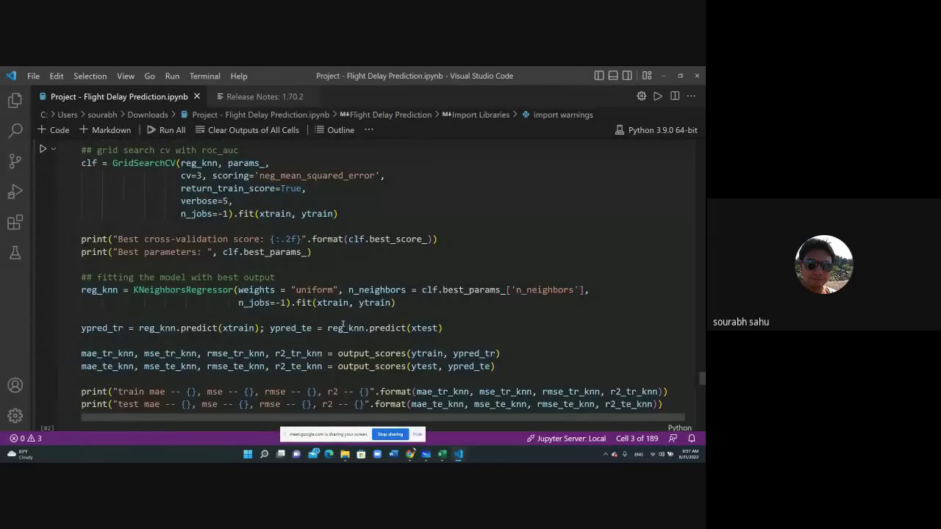
scroll(356, 320, down, 15)
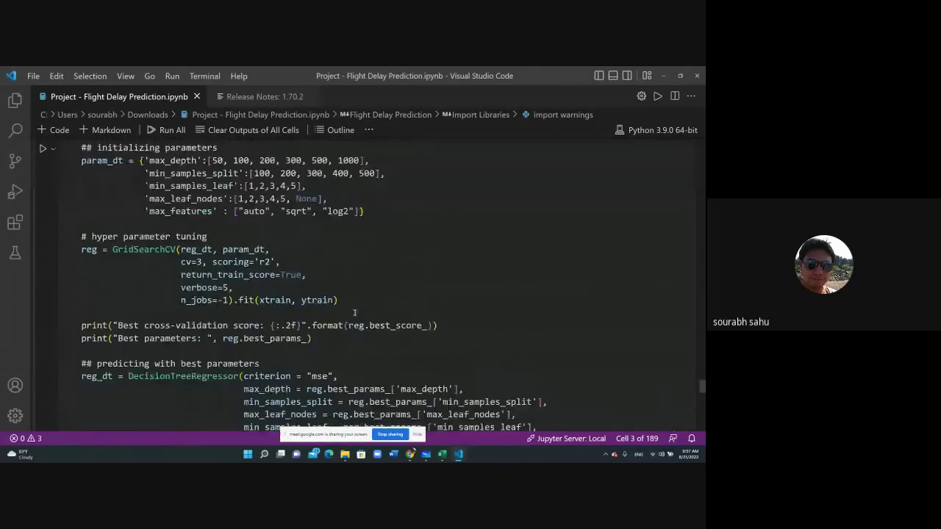
Step: Examine the remaining model sections after the decision tree, down to the minimum MSE score at the notebook's end
scroll(353, 315, down, 10)
scroll(353, 316, down, 10)
scroll(354, 314, down, 15)
scroll(354, 316, down, 15)
scroll(351, 317, down, 15)
scroll(350, 315, down, 15)
scroll(350, 318, down, 5)
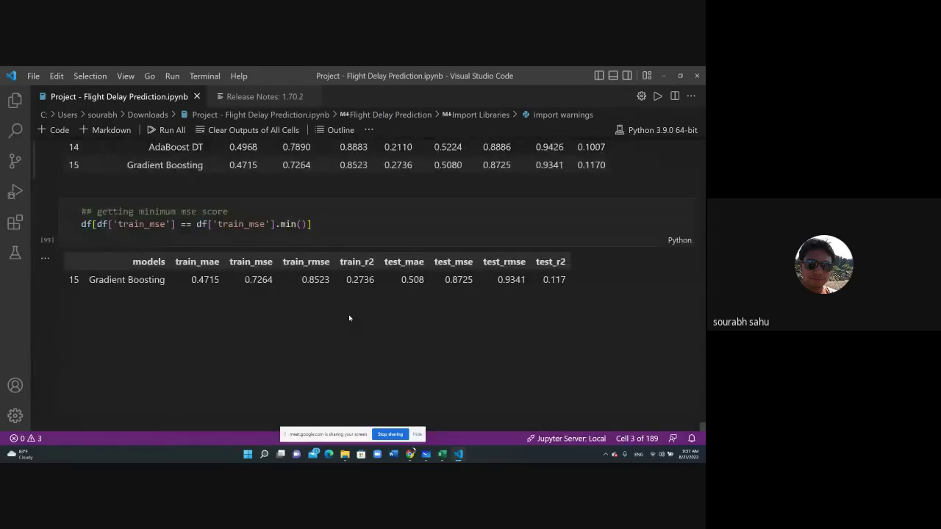
Step: Compare the train and test error scores of all regression models in the results table with the minimum train MSE row
scroll(350, 317, up, 1)
scroll(349, 318, up, 10)
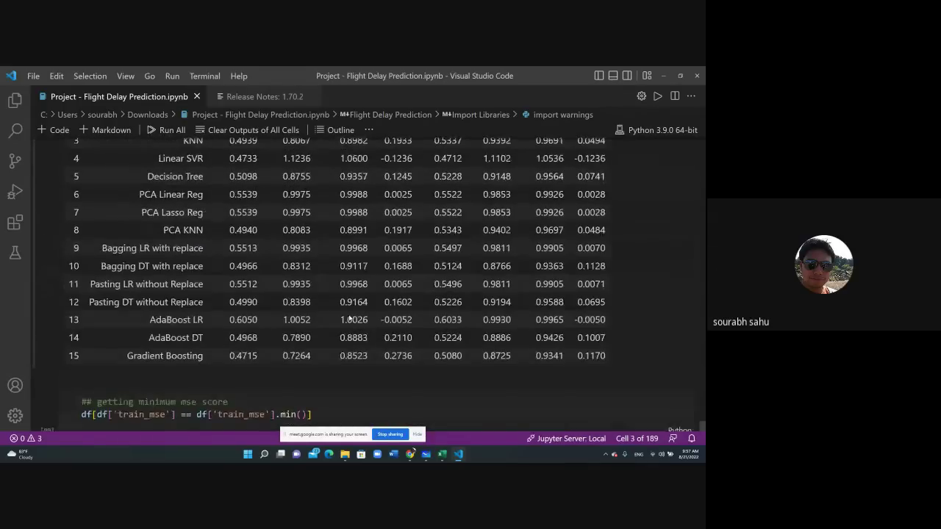
scroll(349, 317, down, 10)
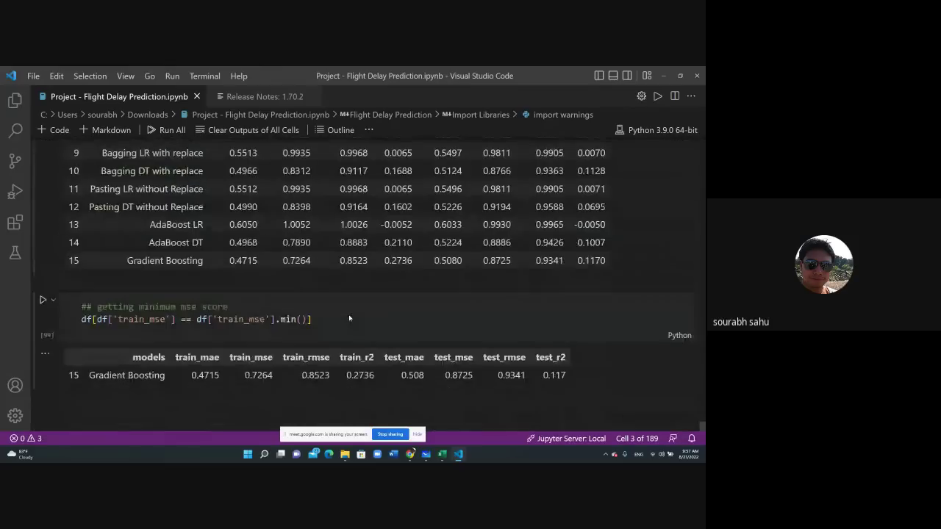
scroll(349, 316, up, 8)
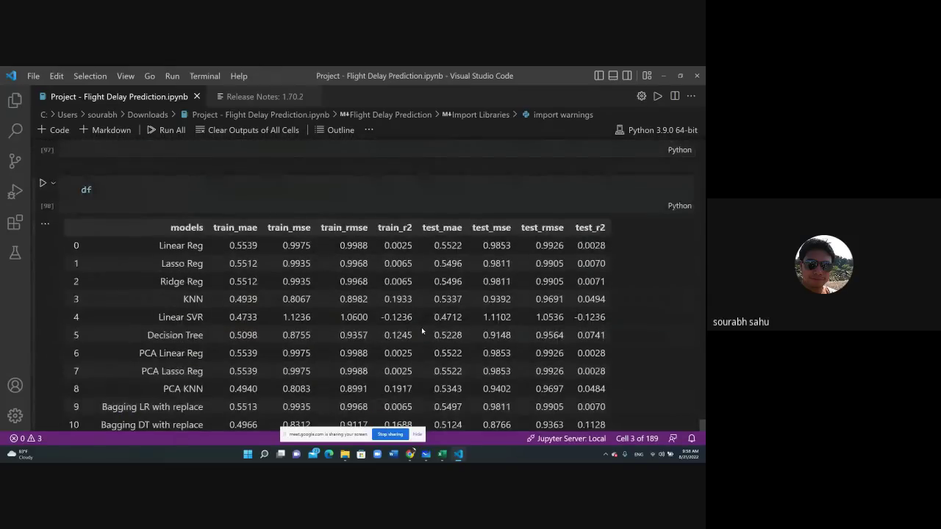
scroll(425, 335, down, 2)
Step: Examine section 24.3, Gradient Boosting Method, covering the GradientBoostingRegressor parameters and the train and test scores
scroll(427, 337, up, 10)
scroll(427, 338, up, 5)
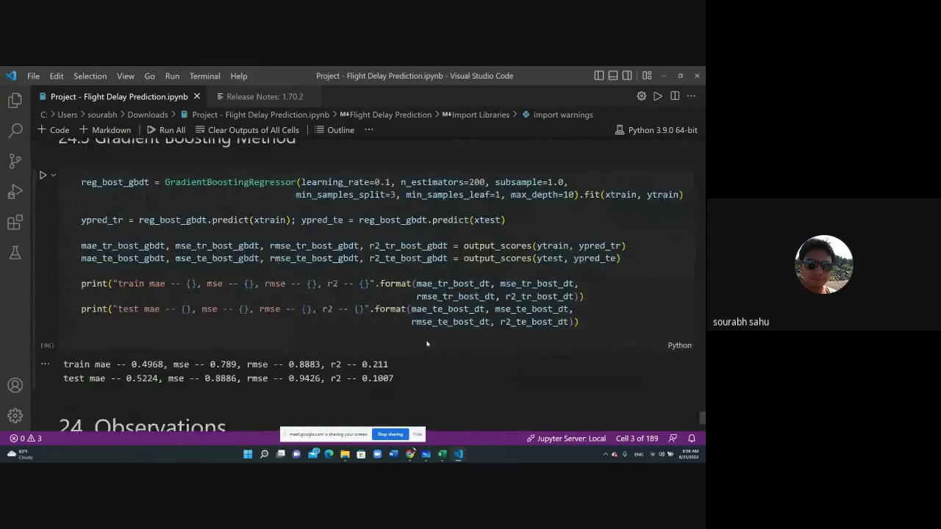
scroll(426, 343, down, 1)
scroll(426, 343, up, 3)
scroll(426, 343, down, 4)
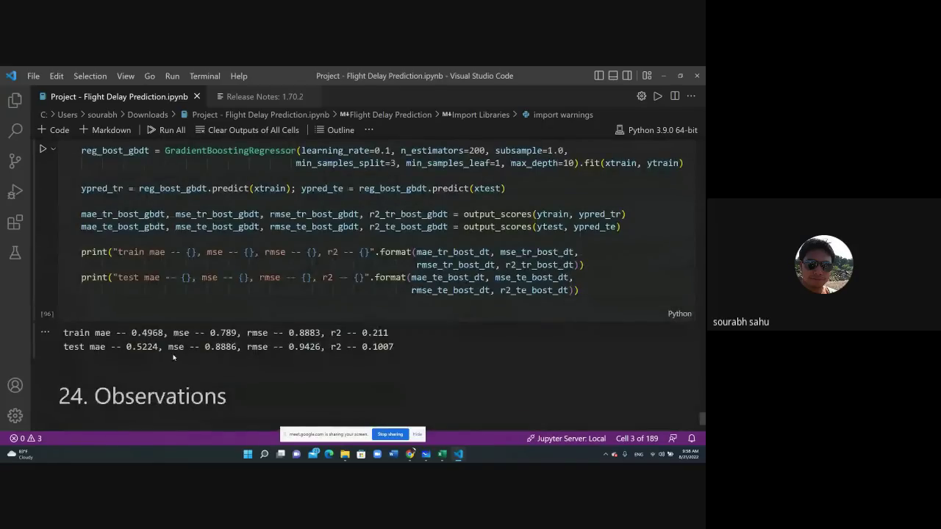
scroll(173, 357, down, 1)
scroll(220, 353, up, 3)
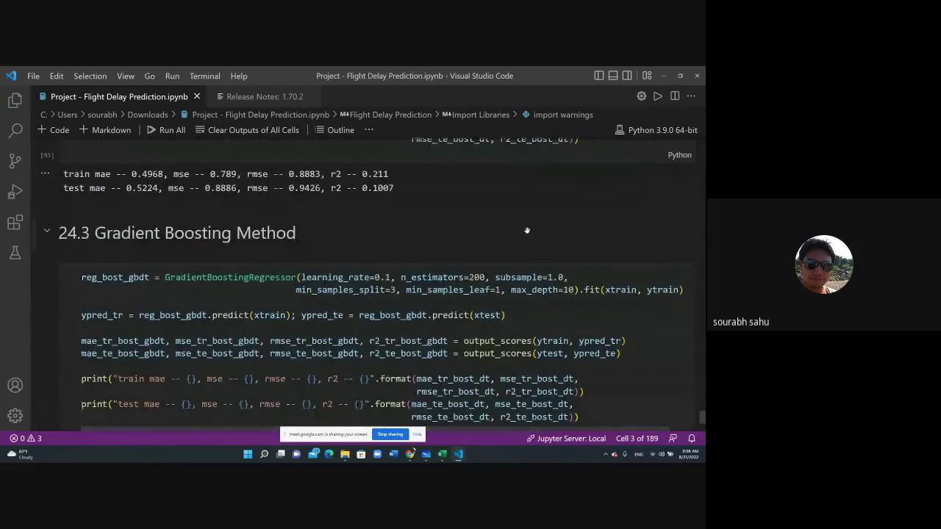
scroll(526, 231, up, 2)
Step: Minimize the notebook, close File Explorer and return to the Azure Machine Learning pipeline job to check the Evaluate Model component's progress
click(666, 77)
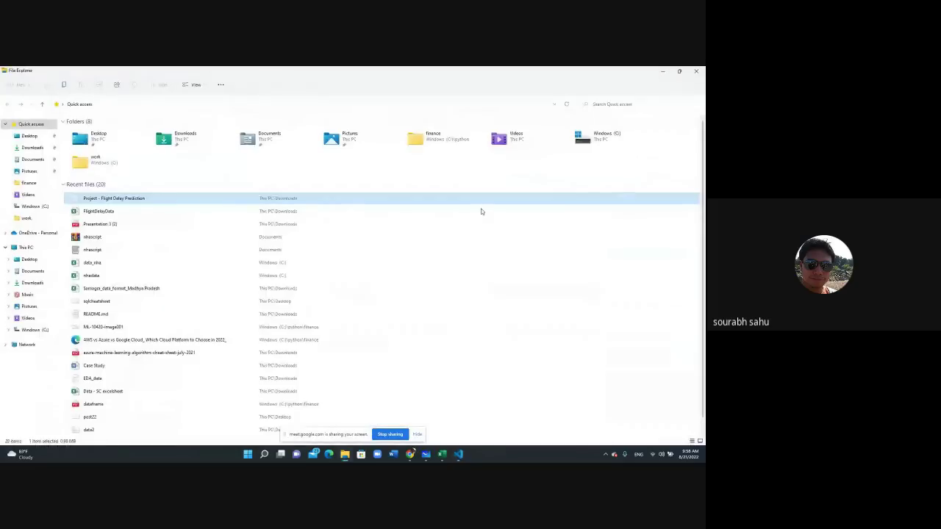
click(698, 72)
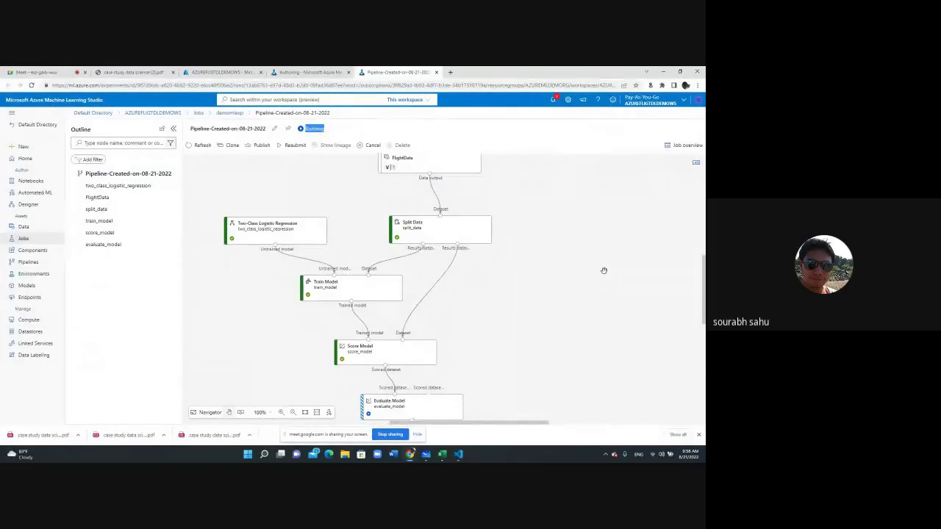
scroll(604, 271, down, 1)
mouse_move(277, 223)
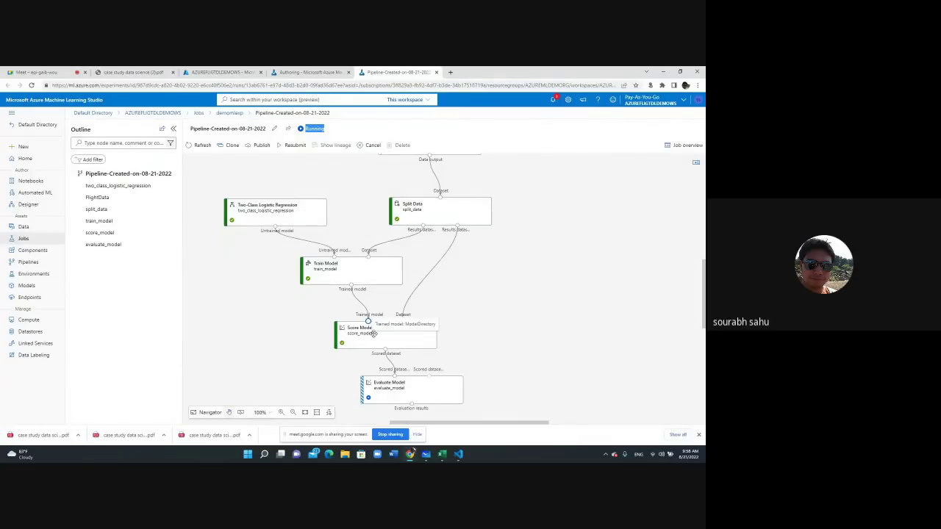
scroll(333, 341, down, 1)
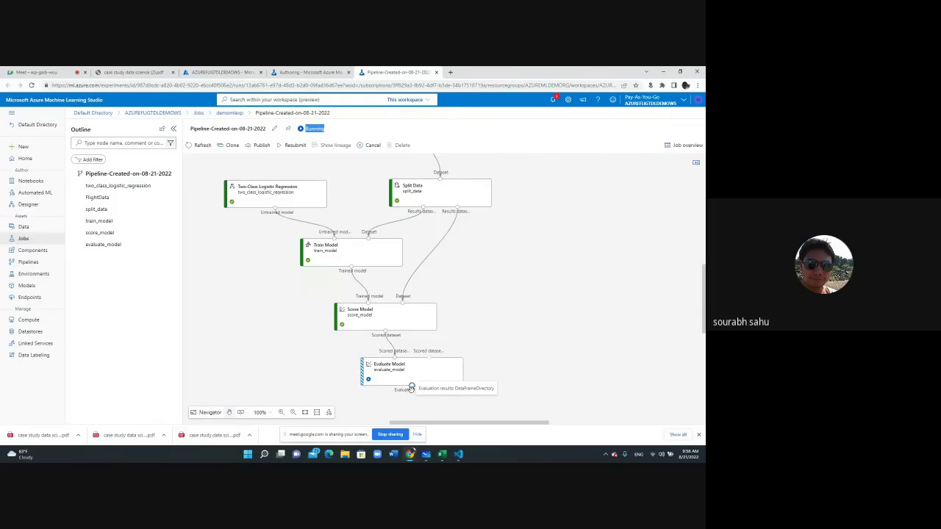
Step: Check the Google Meet call and return to the pipeline job in Azure Machine Learning Studio
click(44, 71)
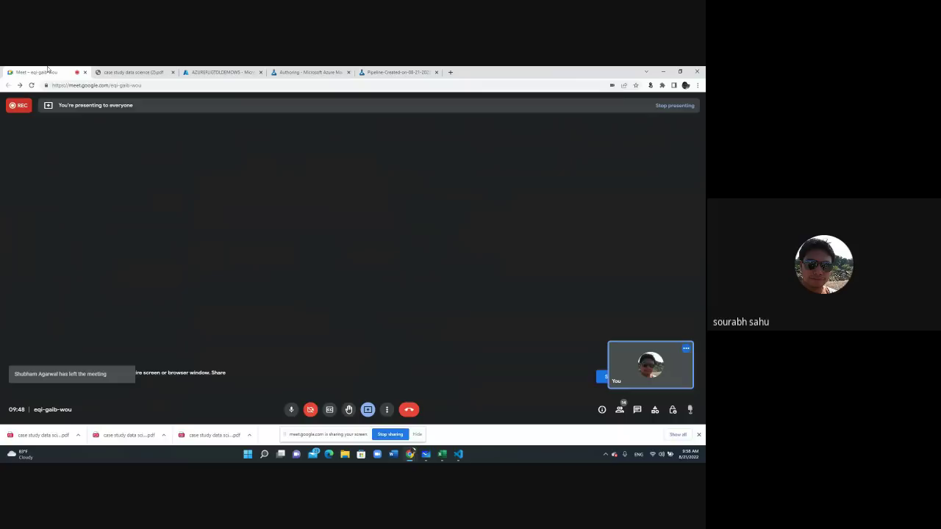
click(401, 71)
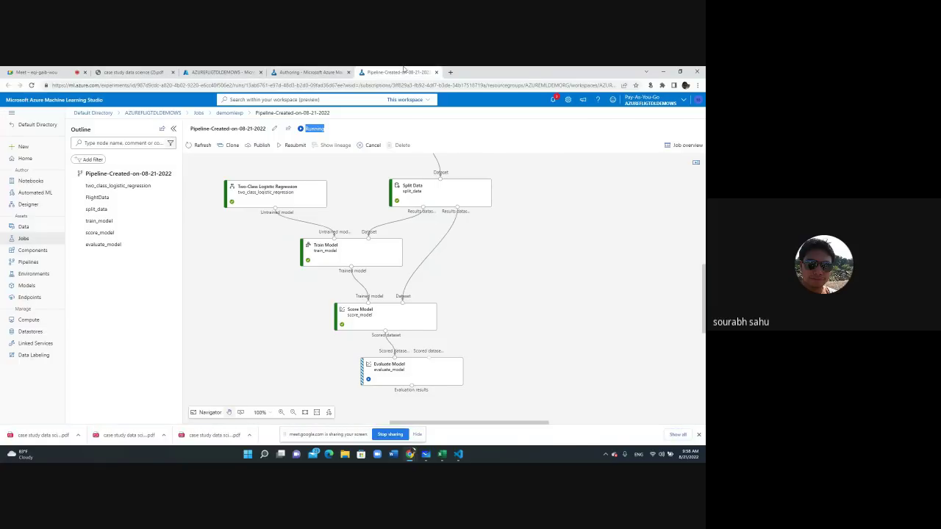
key(ctrl+1)
click(390, 72)
scroll(471, 298, down, 1)
scroll(471, 298, up, 2)
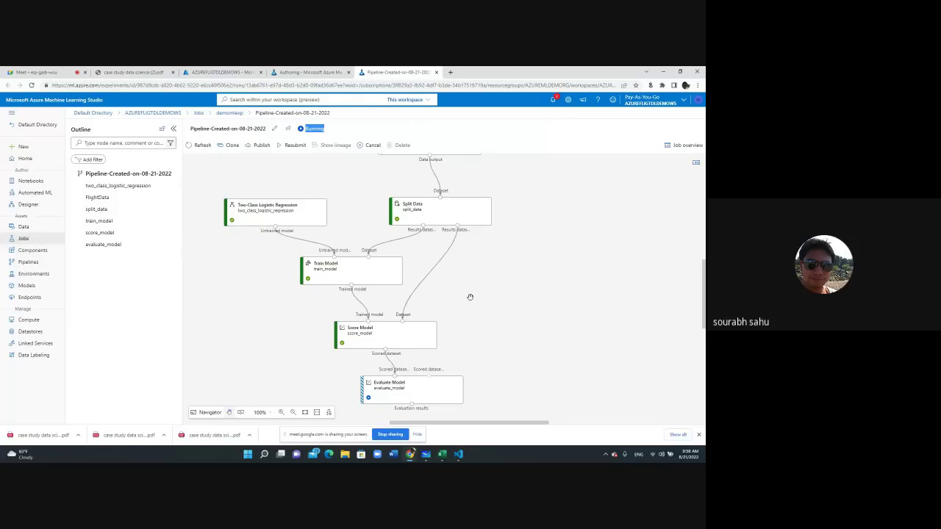
scroll(469, 297, down, 1)
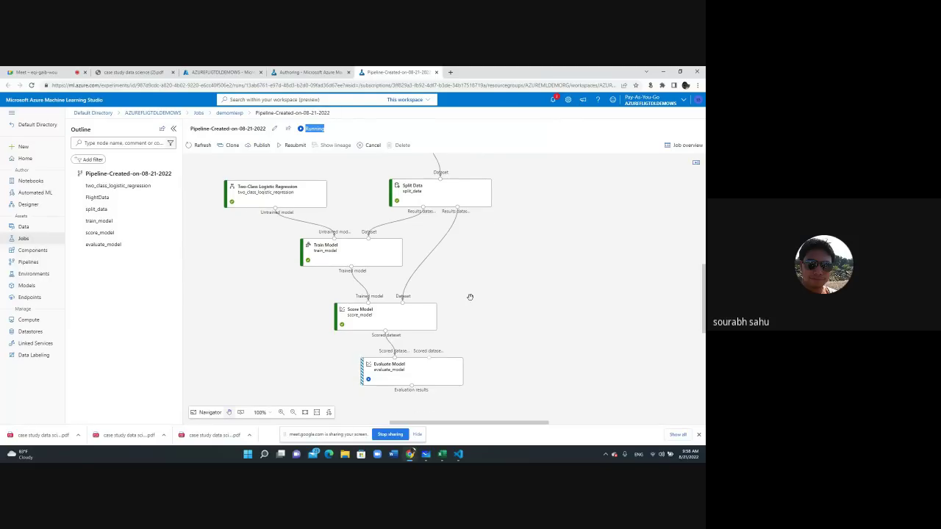
scroll(470, 296, down, 2)
scroll(469, 296, up, 3)
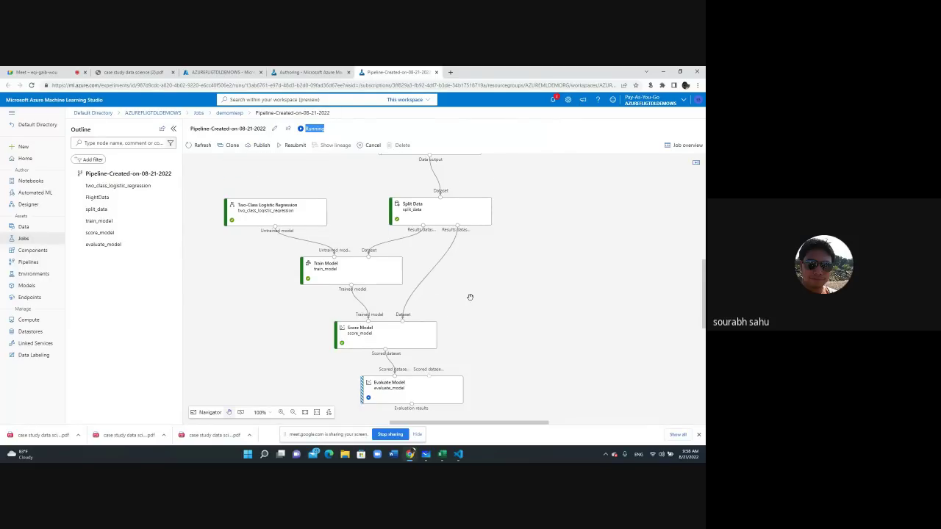
Step: Once the pipeline run completes, open the evaluation results preview of the Evaluate Model component
scroll(469, 297, down, 3)
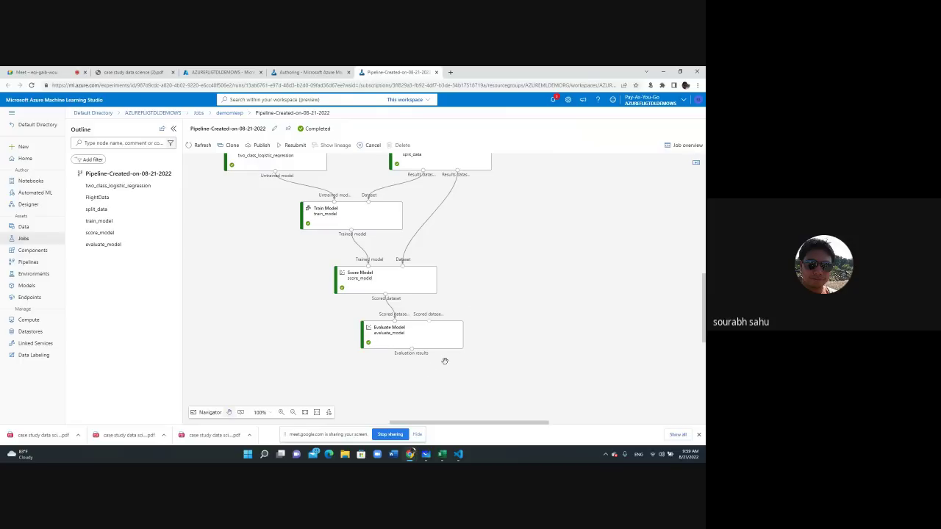
right_click(399, 341)
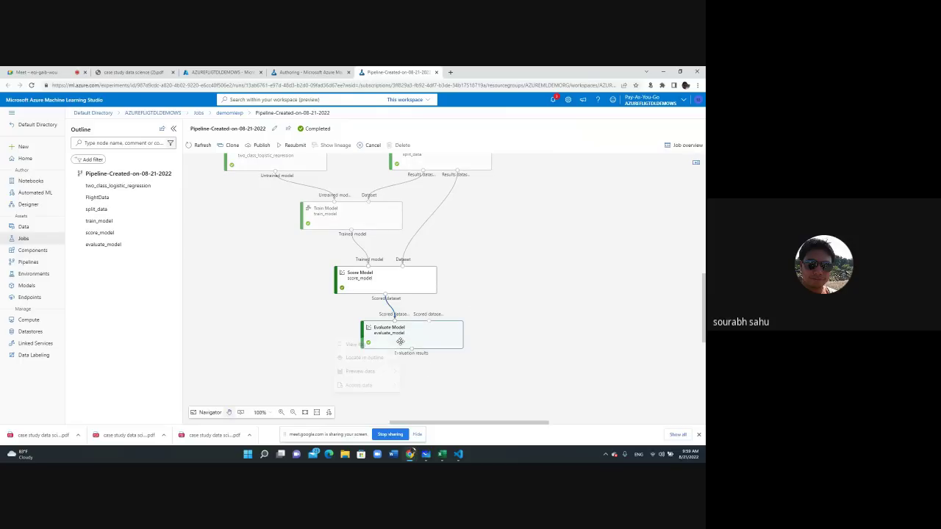
mouse_move(361, 387)
click(502, 332)
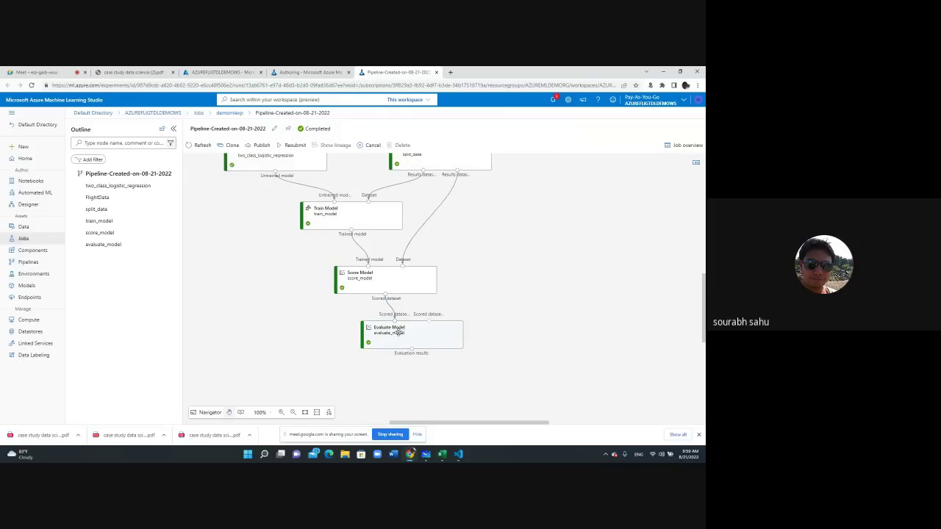
right_click(420, 334)
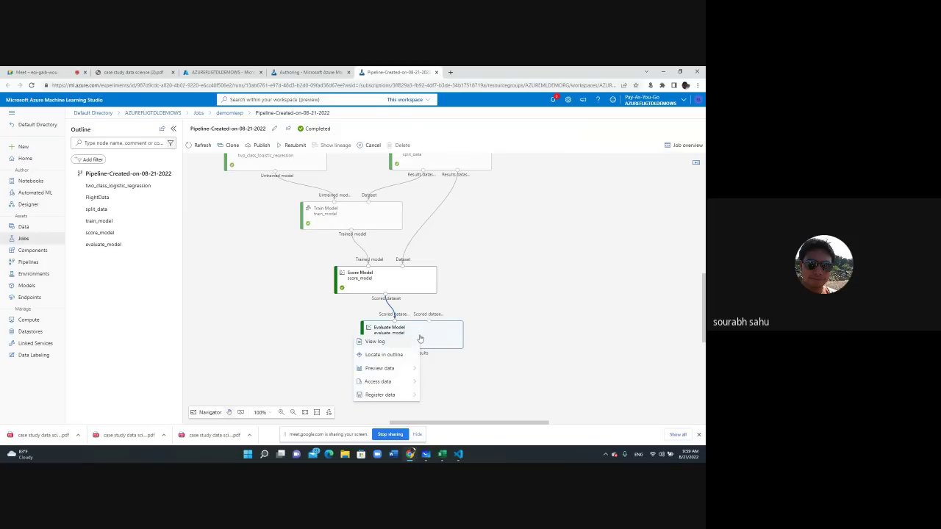
mouse_move(394, 373)
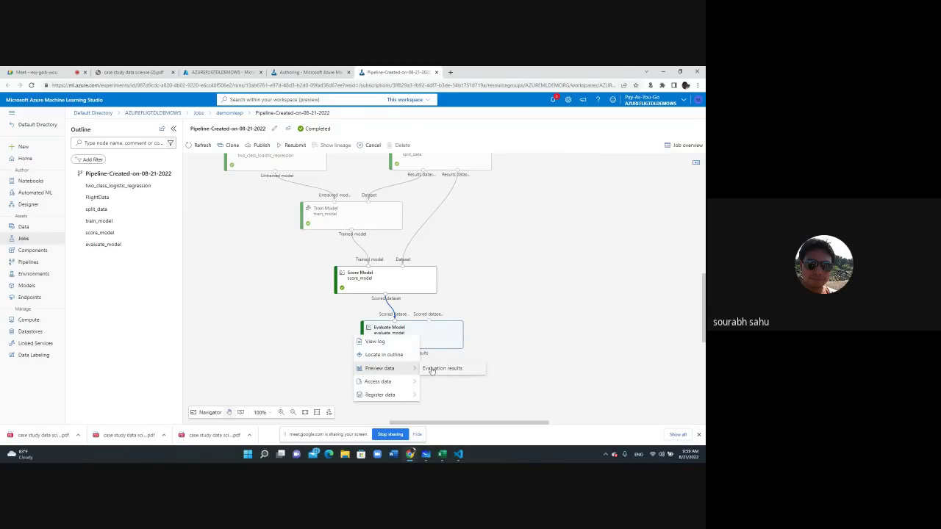
right_click(435, 333)
click(442, 368)
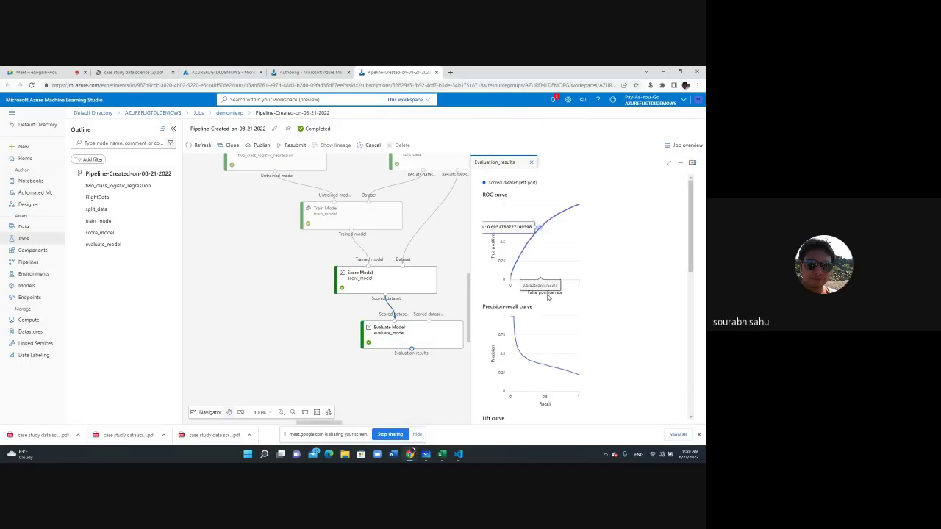
Step: Examine the ROC, precision-recall and lift curves in the evaluation results and highlight the accuracy value
scroll(616, 303, down, 2)
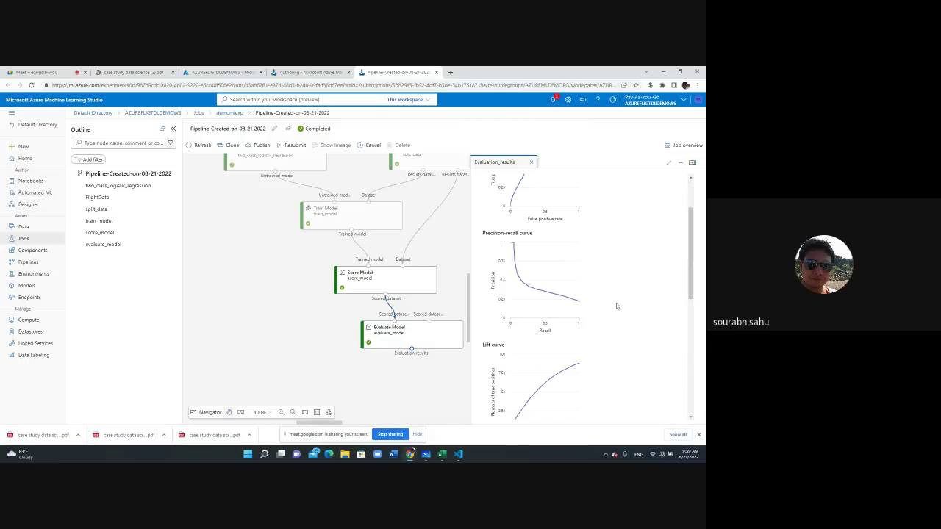
scroll(616, 306, down, 3)
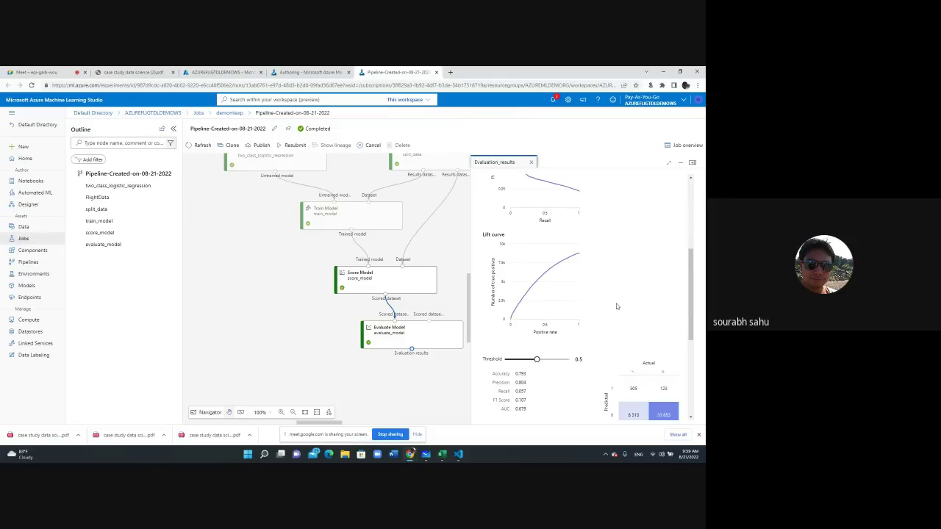
scroll(626, 300, down, 1)
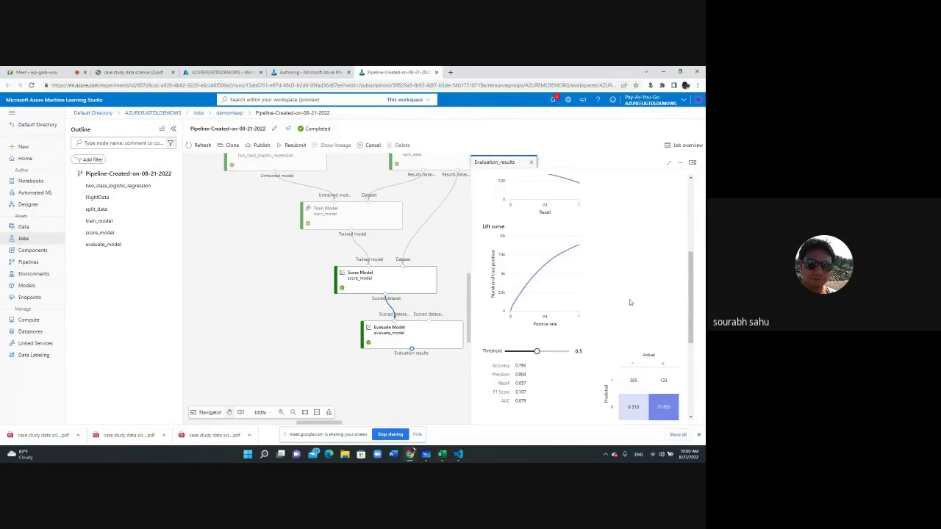
drag(491, 346, 527, 340)
click(527, 341)
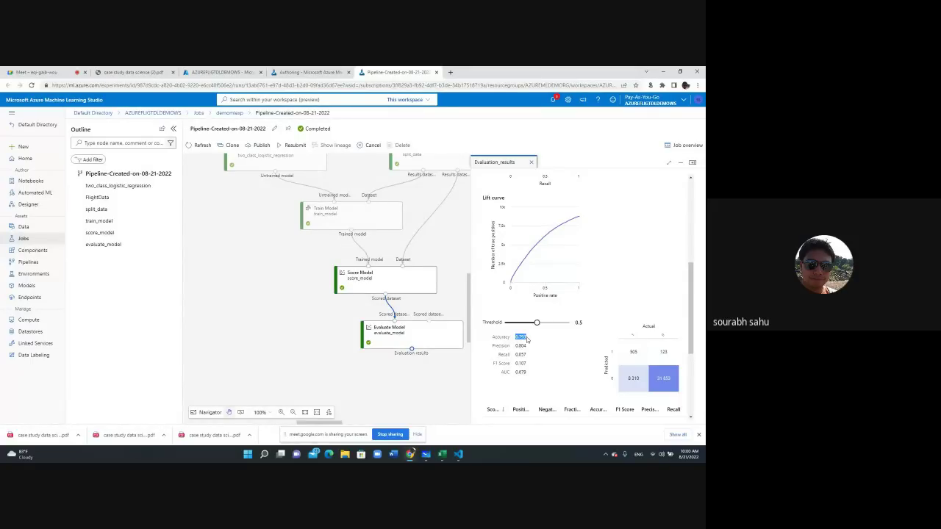
Step: Examine the precision metric, the confusion matrix and the table of metrics per score bin in the evaluation results
scroll(526, 339, down, 2)
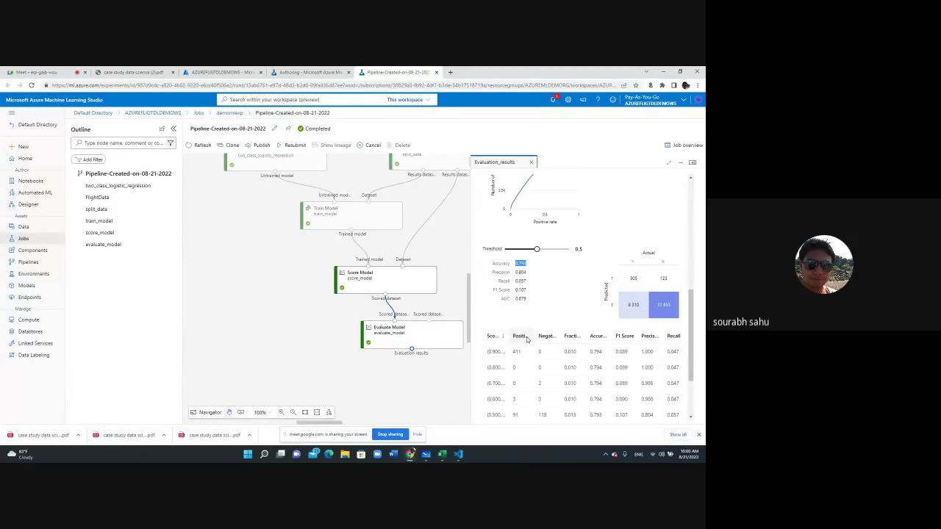
click(527, 272)
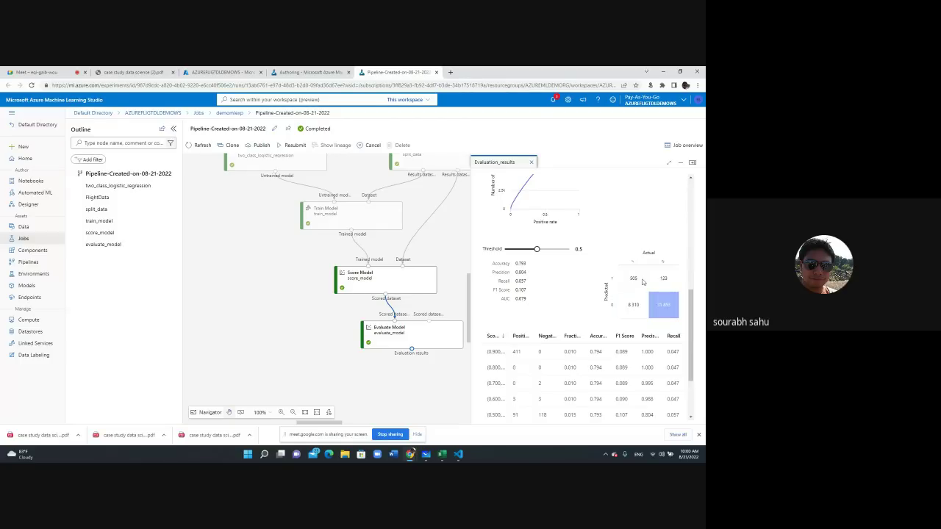
scroll(603, 334, down, 2)
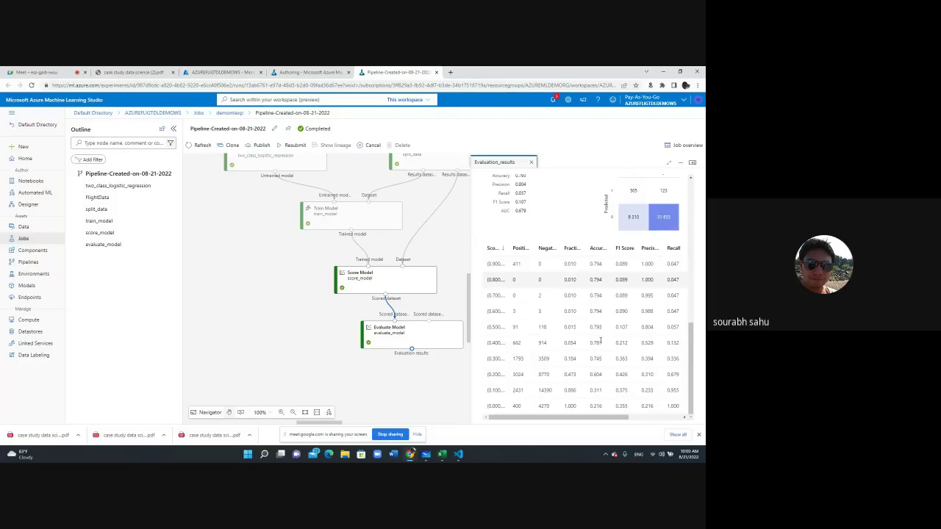
scroll(600, 339, up, 5)
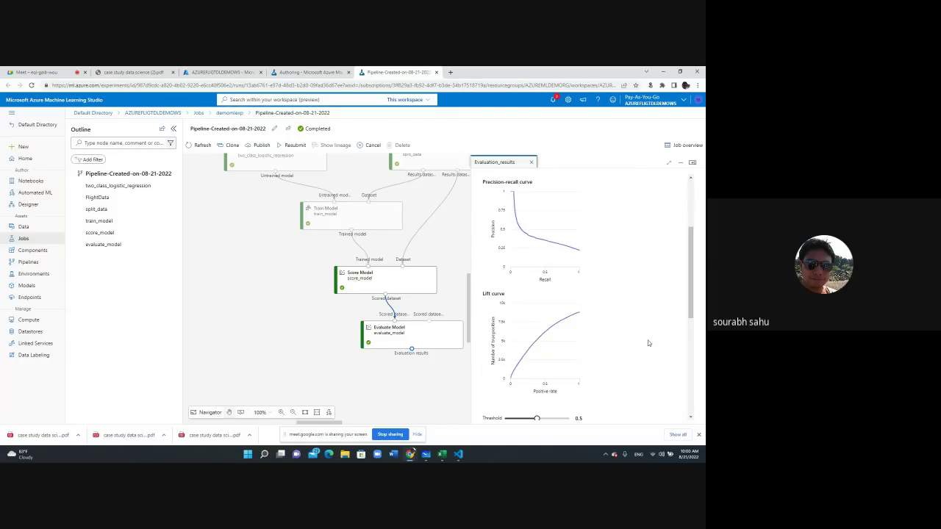
Step: Review the remaining evaluation metrics, close the evaluation results preview and look over the completed pipeline graph
scroll(525, 300, down, 6)
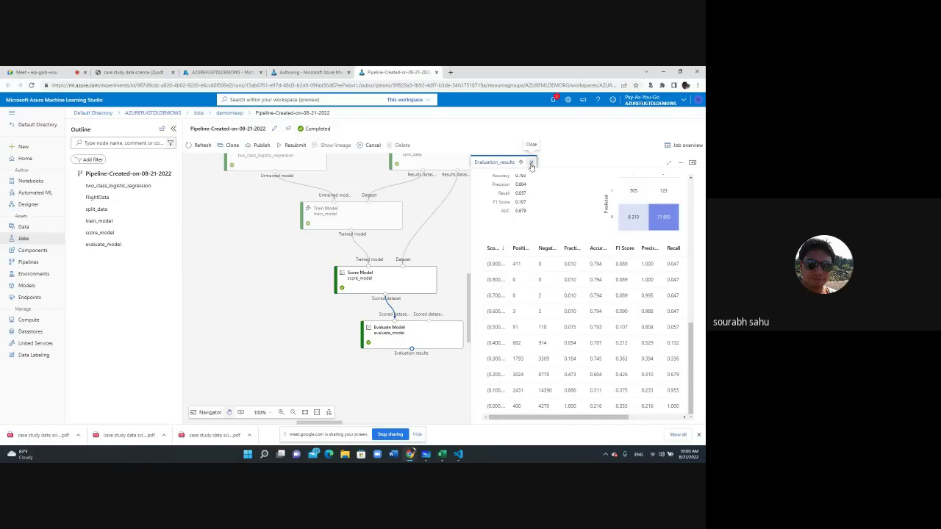
click(532, 162)
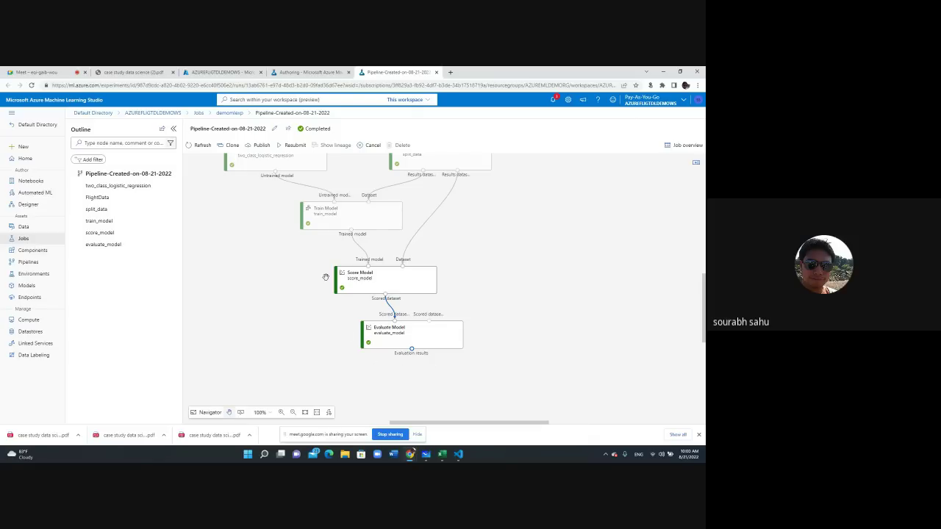
scroll(492, 260, up, 10)
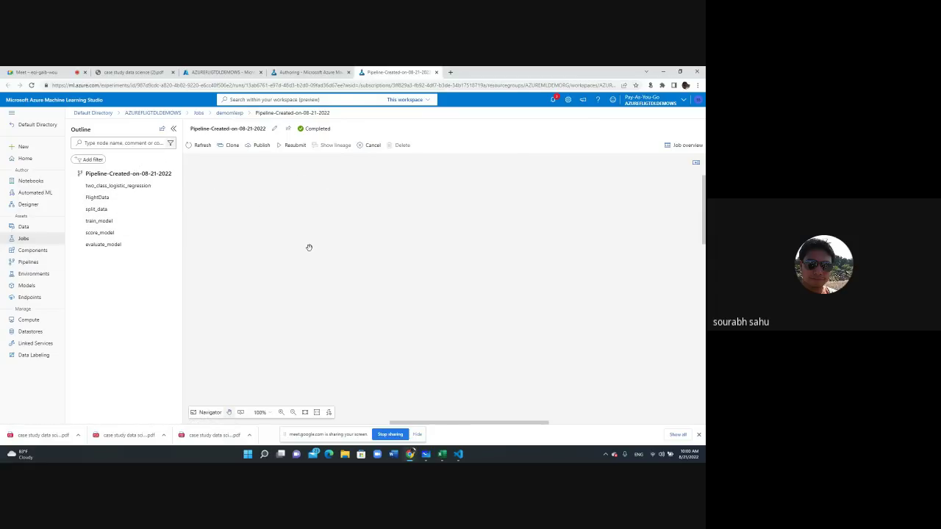
scroll(307, 252, down, 5)
scroll(306, 256, down, 4)
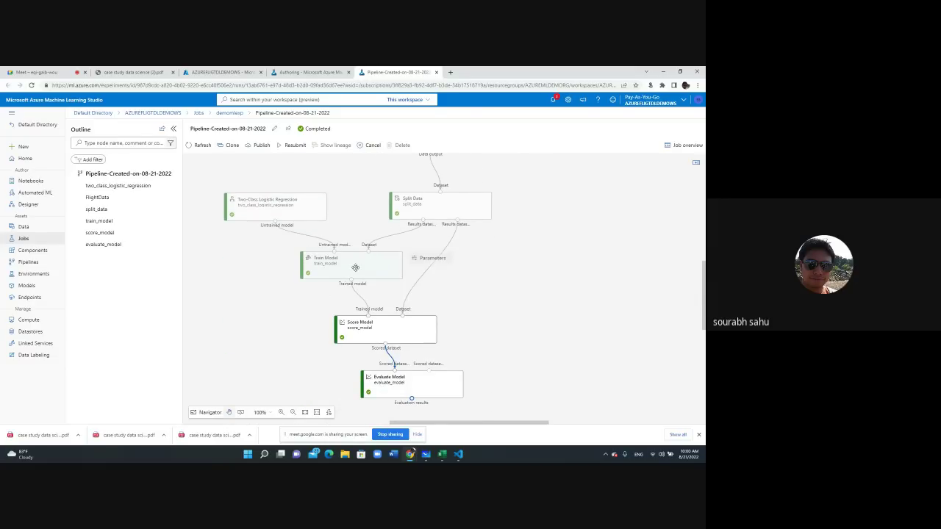
scroll(355, 268, down, 1)
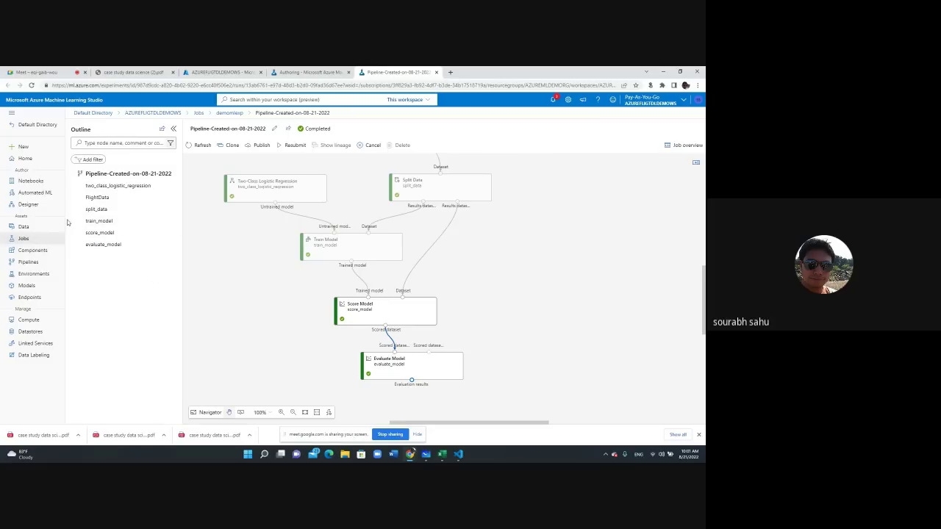
click(30, 298)
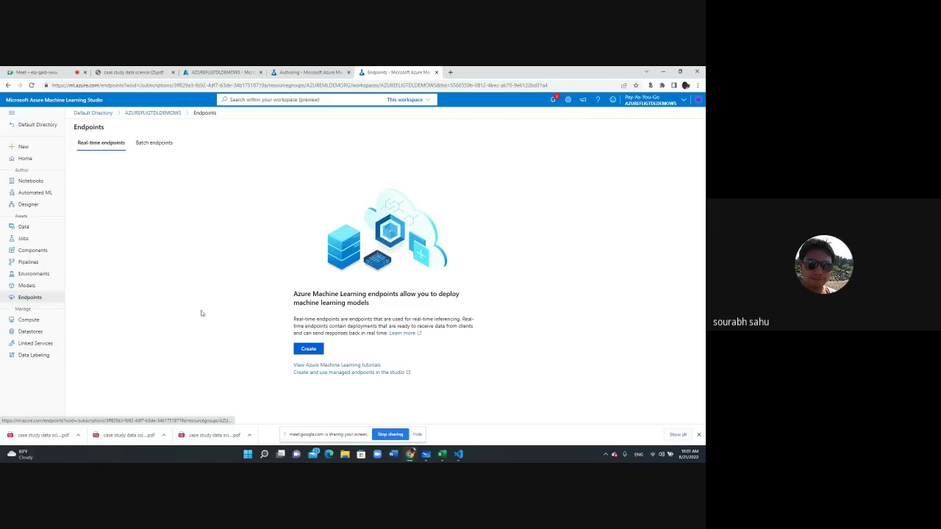
click(308, 349)
click(262, 190)
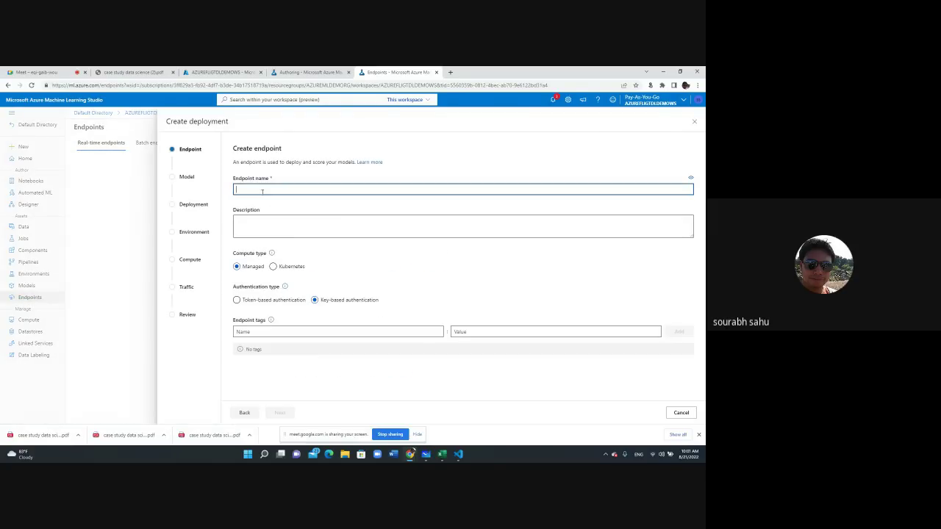
text(ep)
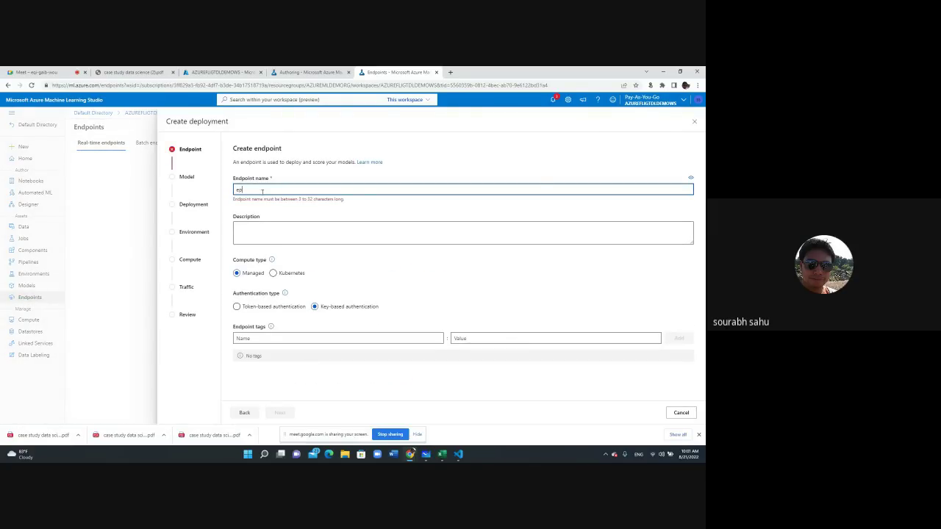
text(demoflight)
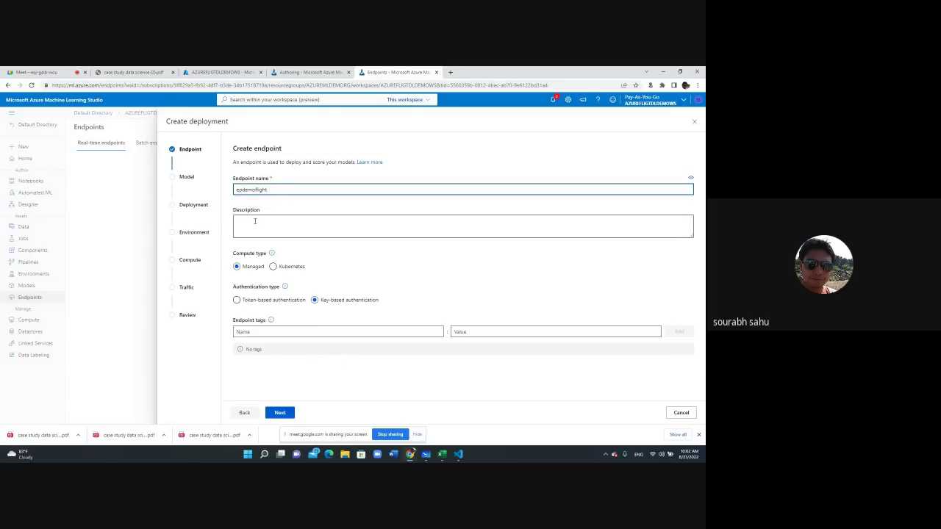
click(280, 413)
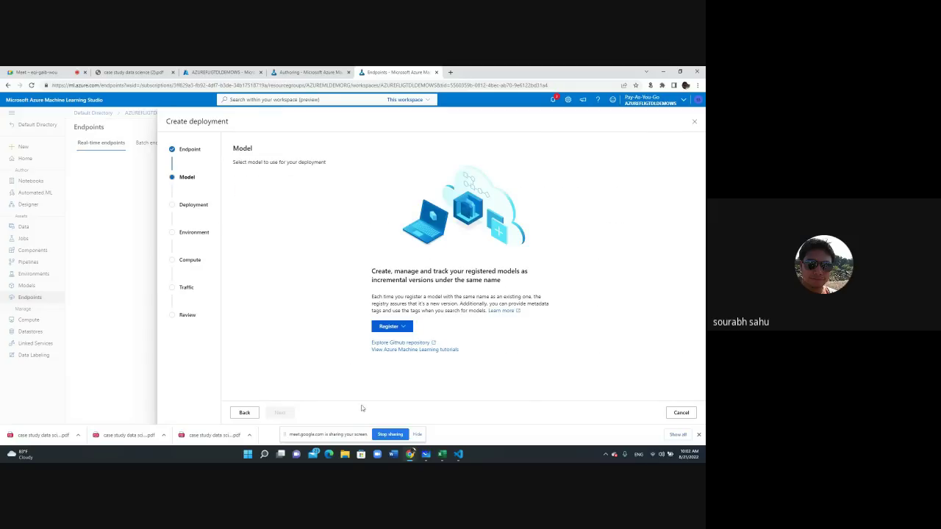
click(244, 413)
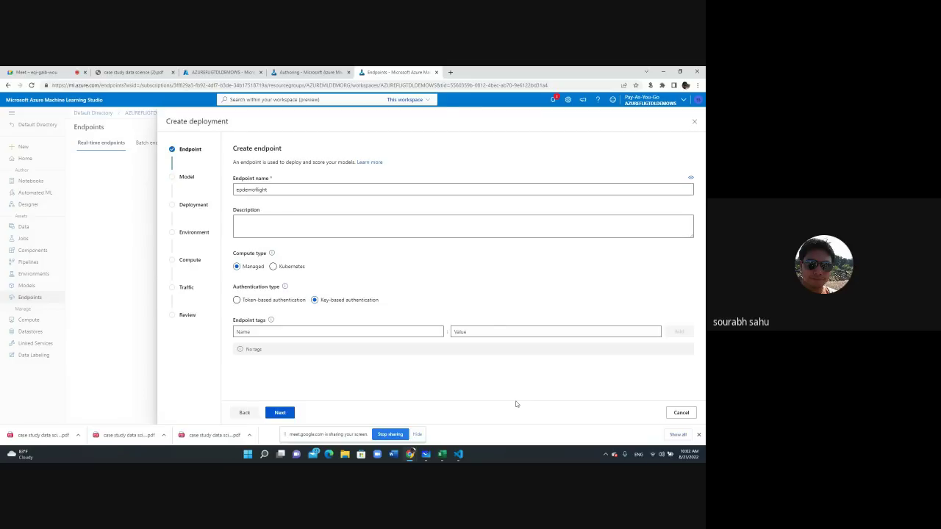
click(681, 413)
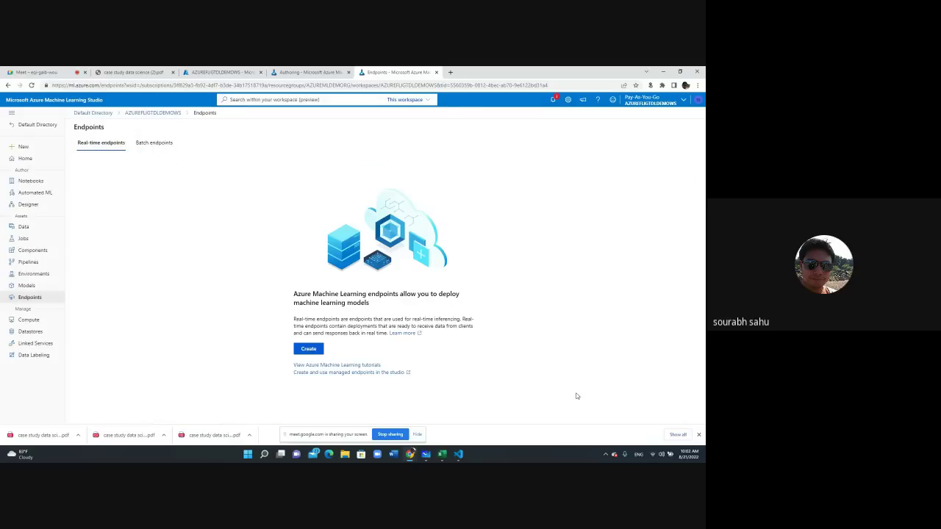
Step: Open the pipeline draft Pipeline-Created-on-08-21-2022 in the Designer and look over its graph and available actions
click(28, 206)
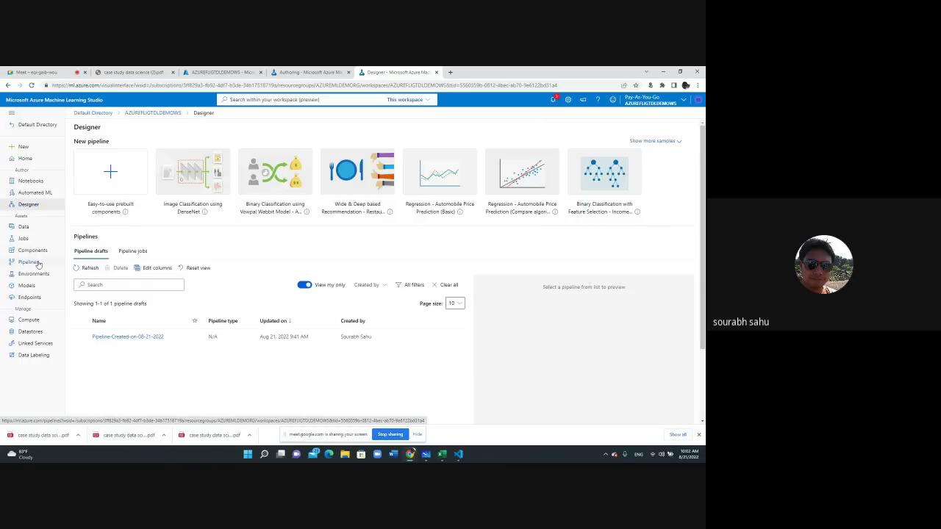
click(136, 336)
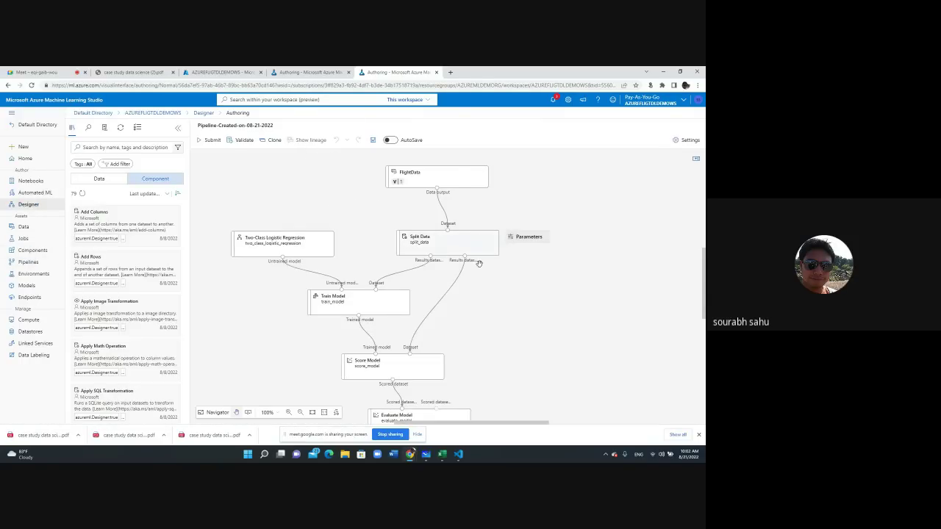
scroll(479, 276, down, 1)
scroll(478, 288, up, 1)
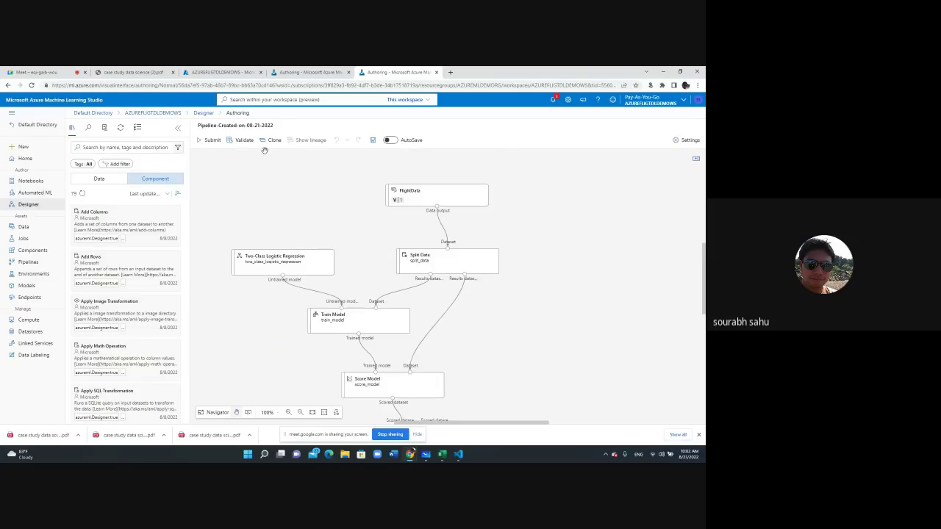
scroll(283, 169, up, 2)
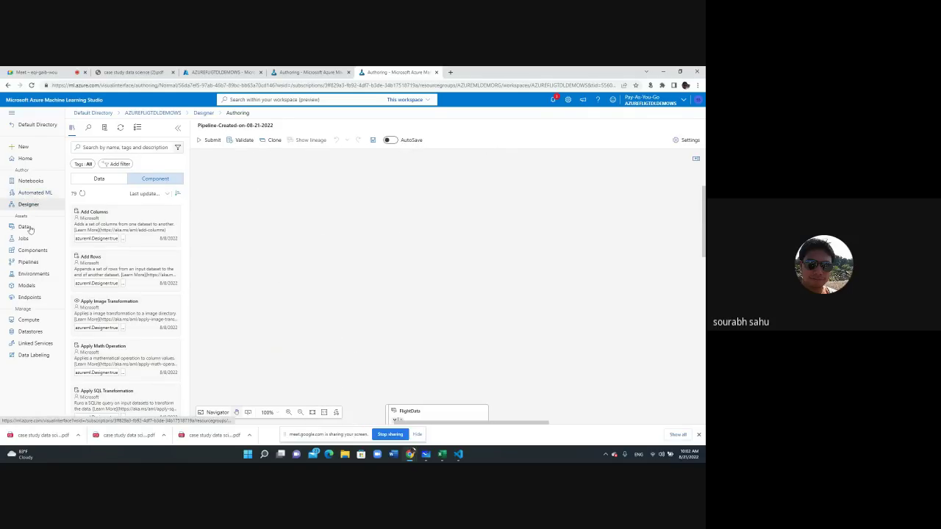
Step: Open the completed pipeline job Pipeline-Created-on-08-21-2022 and create a real-time inference pipeline from it
click(29, 262)
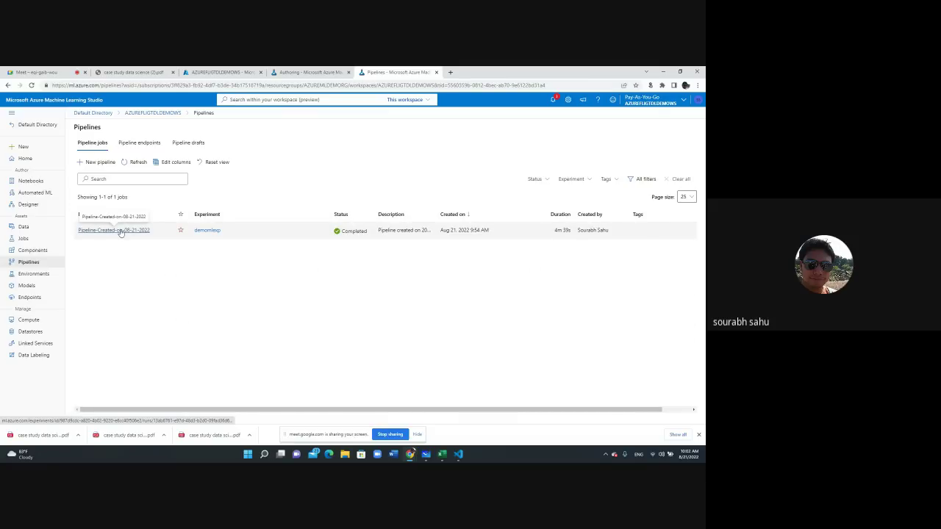
click(120, 230)
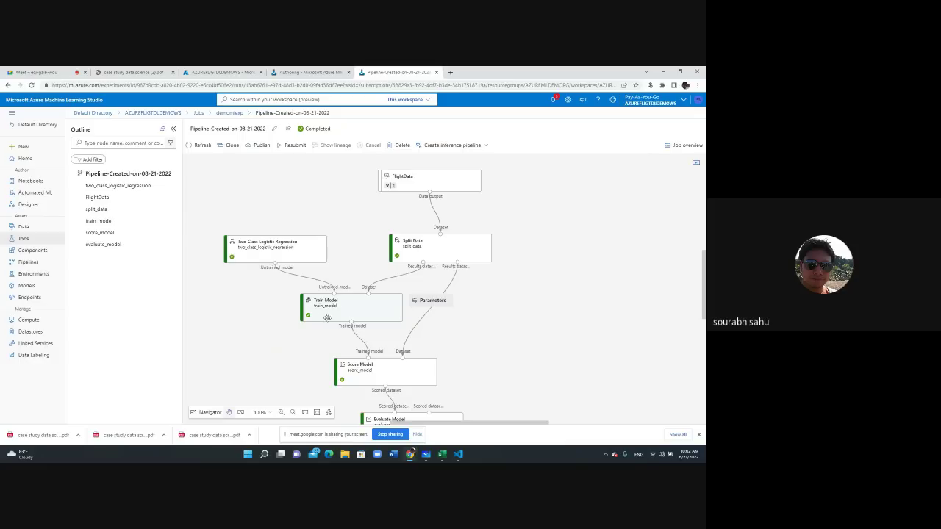
click(445, 147)
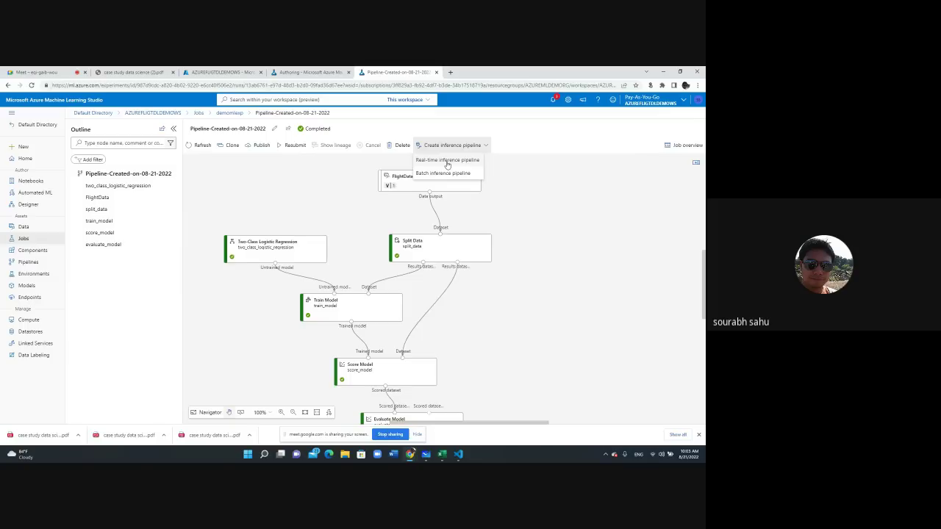
click(446, 162)
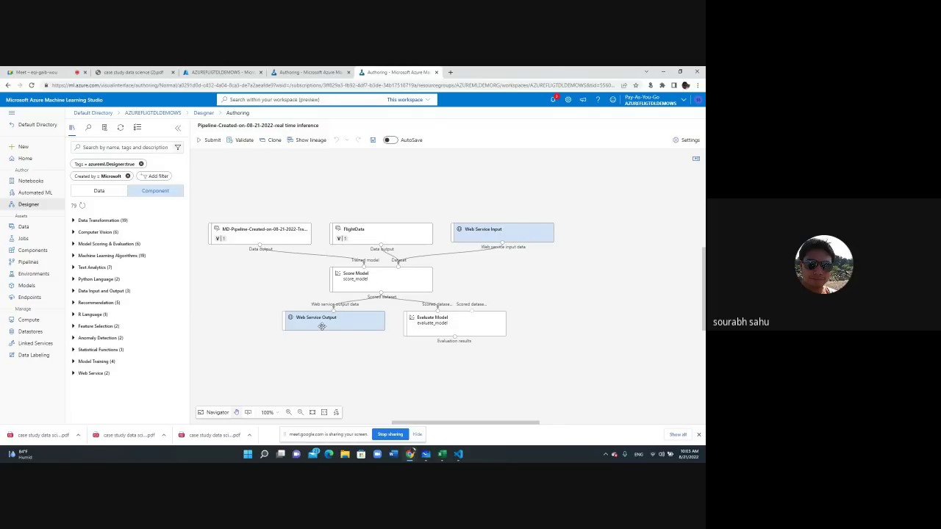
Step: Shift the Web Service Output node slightly and submit the real-time inference pipeline under the existing experiment demomlexp
drag(321, 326, 313, 333)
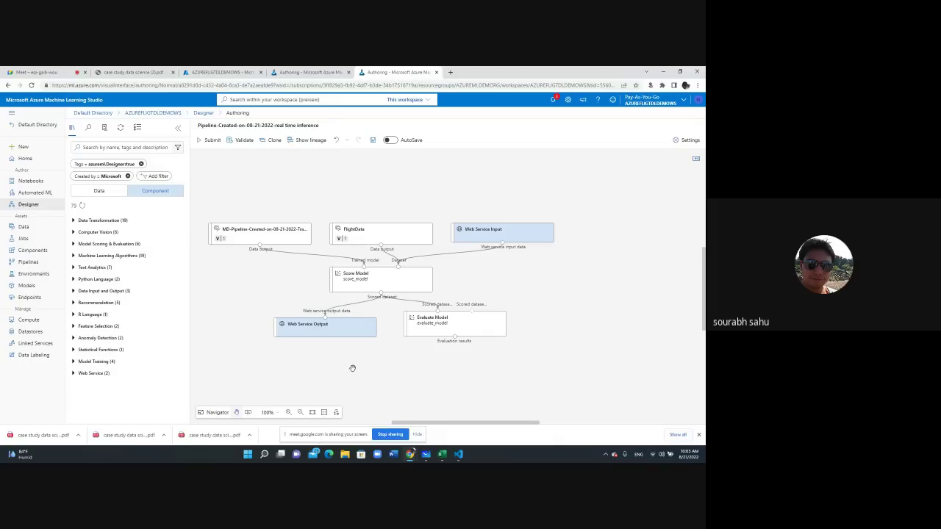
click(210, 141)
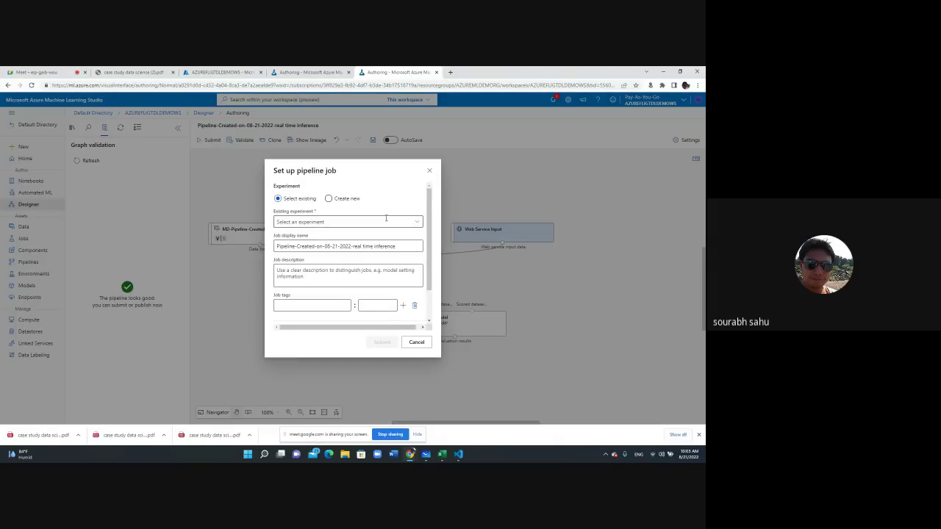
click(416, 221)
click(338, 235)
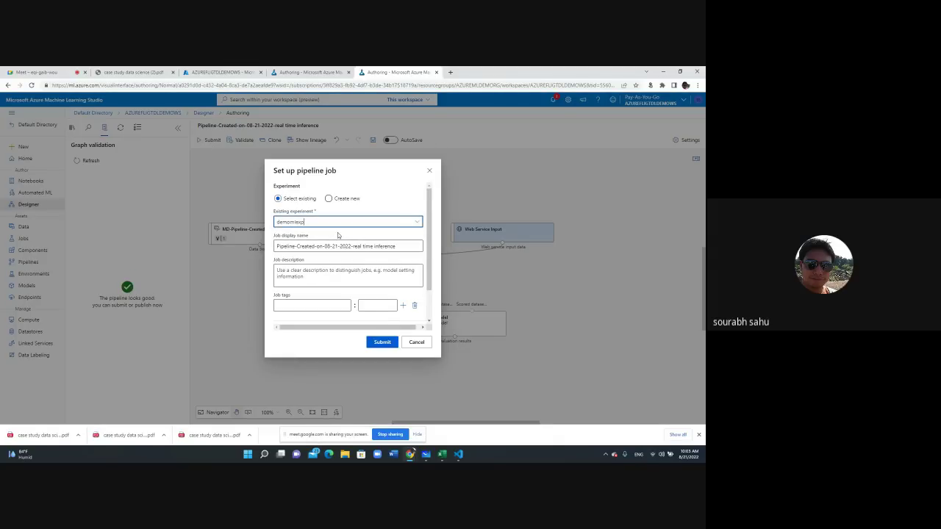
click(382, 343)
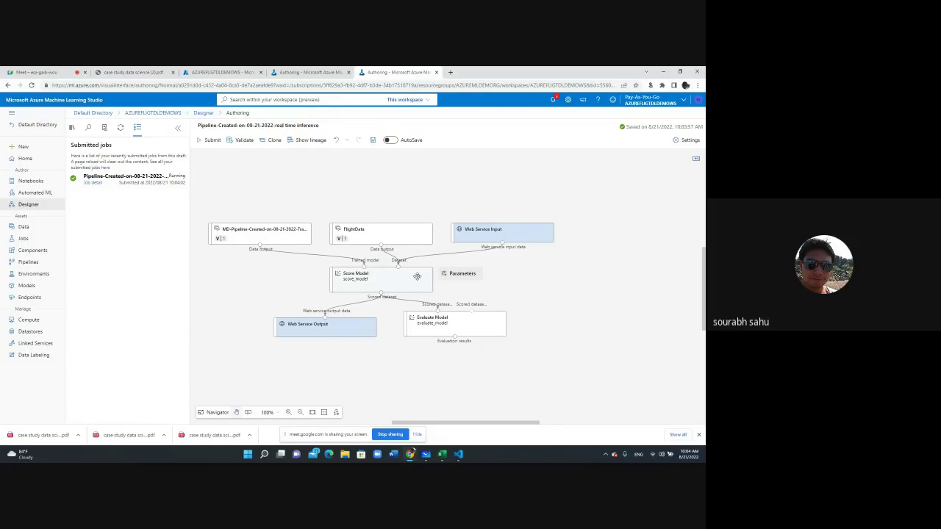
Step: Open the job details of the submitted real-time inference pipeline
scroll(331, 188, up, 3)
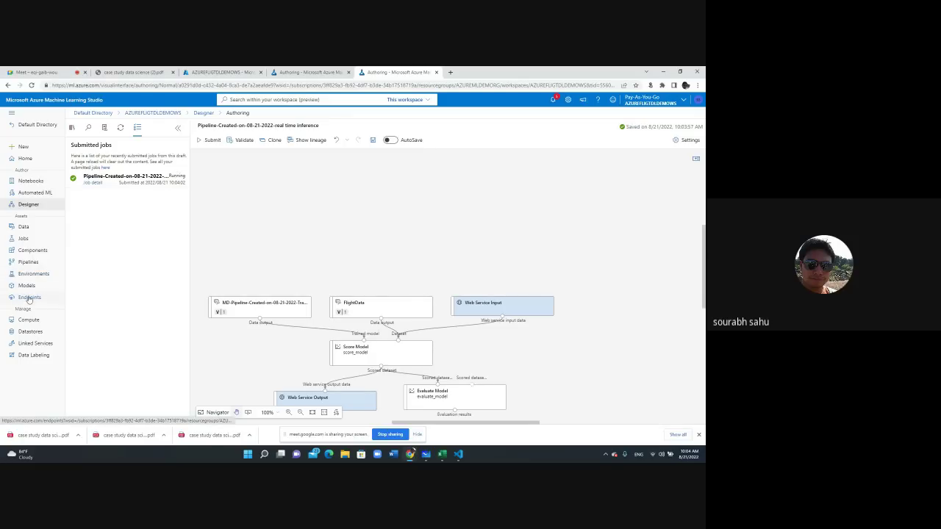
scroll(324, 247, down, 1)
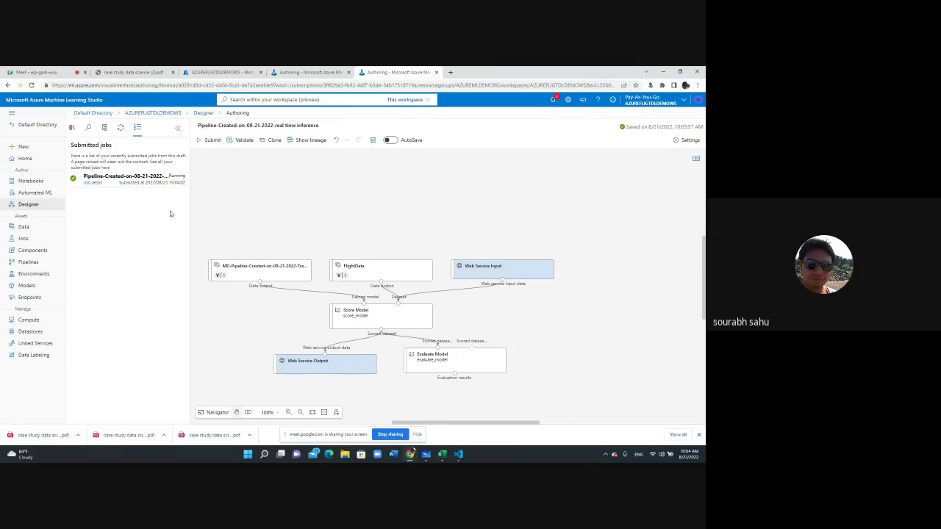
click(94, 183)
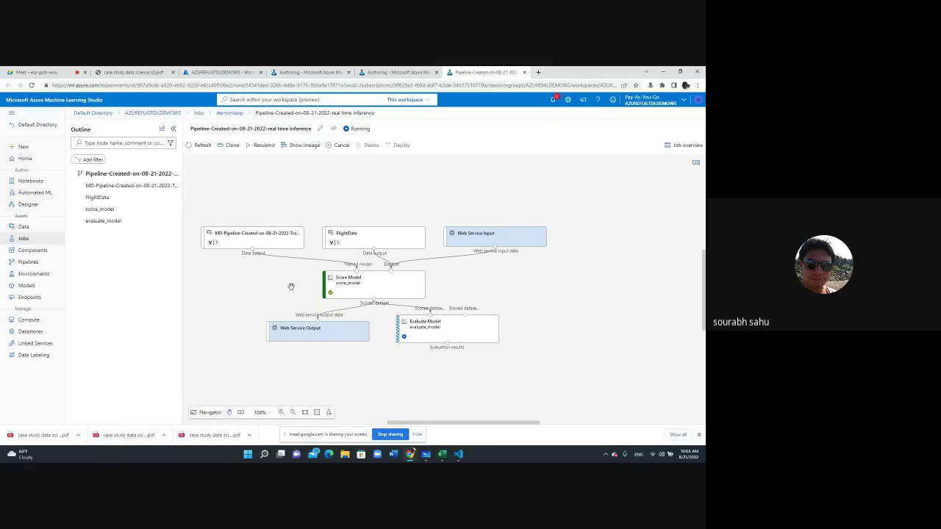
Step: Check the Google Meet call, return to the real-time inference job and refresh it
click(53, 73)
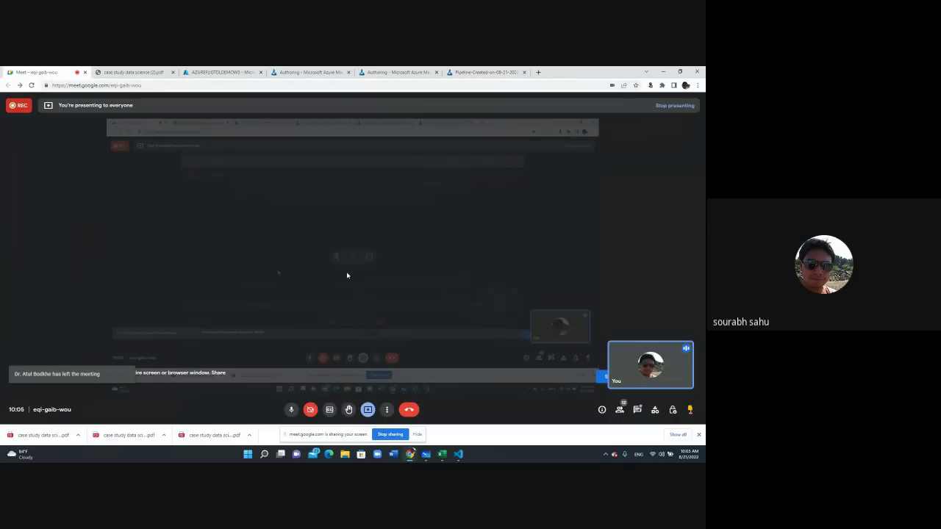
click(474, 72)
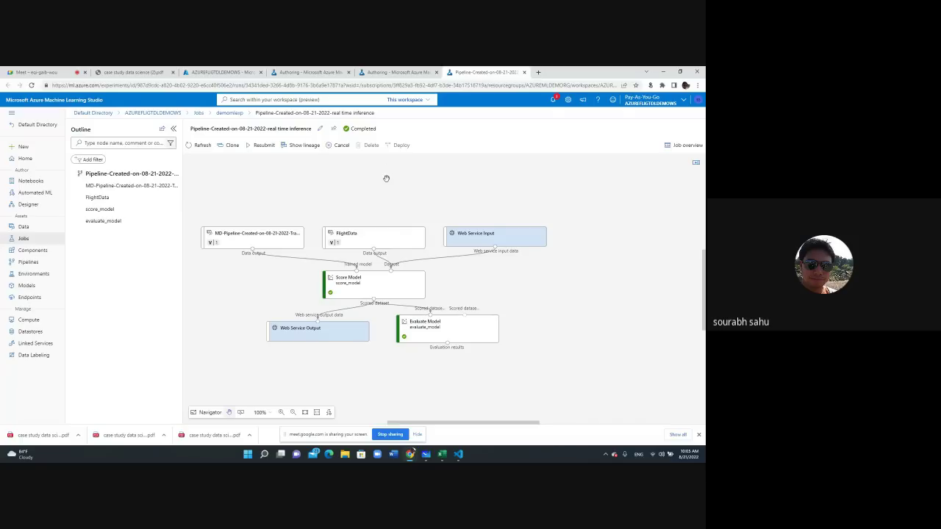
click(202, 145)
Step: Look at the data science roadmap in Microsoft Whiteboard and switch back to the inference job in the browser
click(427, 454)
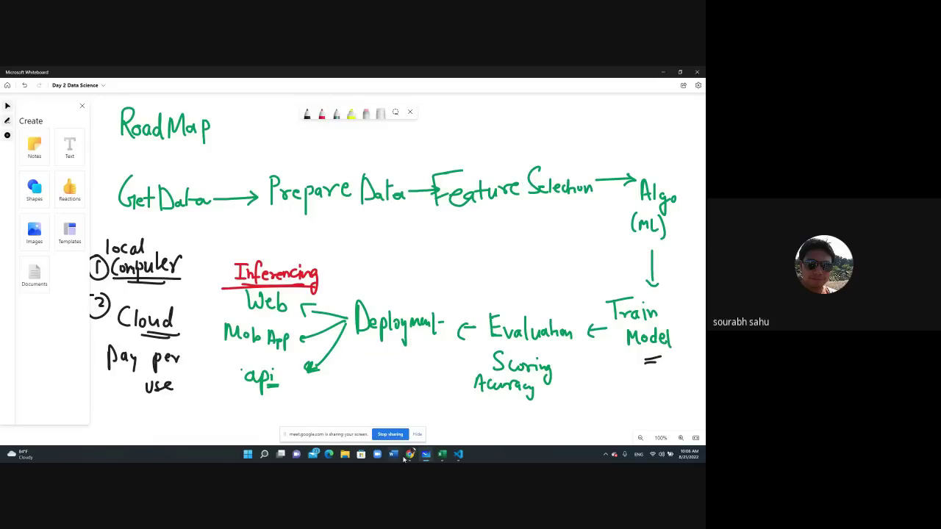
mouse_move(409, 454)
click(382, 436)
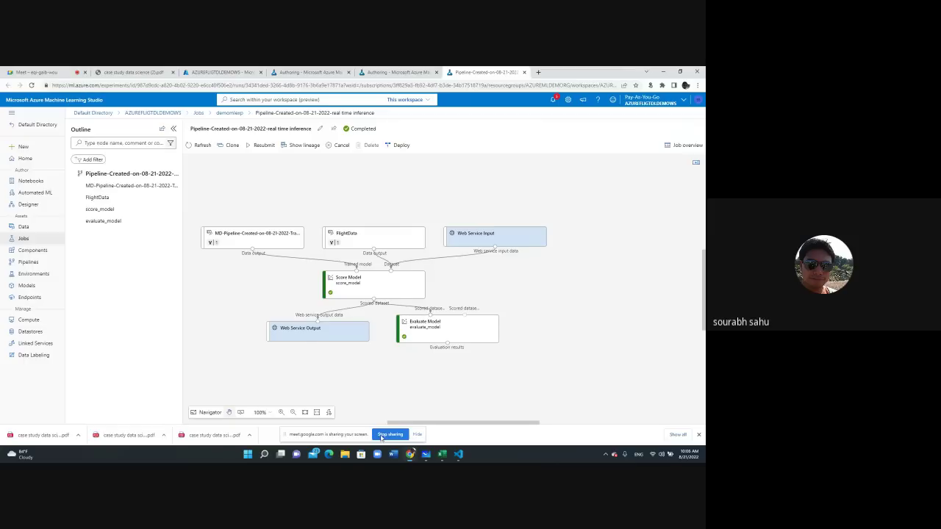
Step: Start deploying the completed inference pipeline as a new real-time endpoint named epdemoflightt
click(397, 145)
click(307, 206)
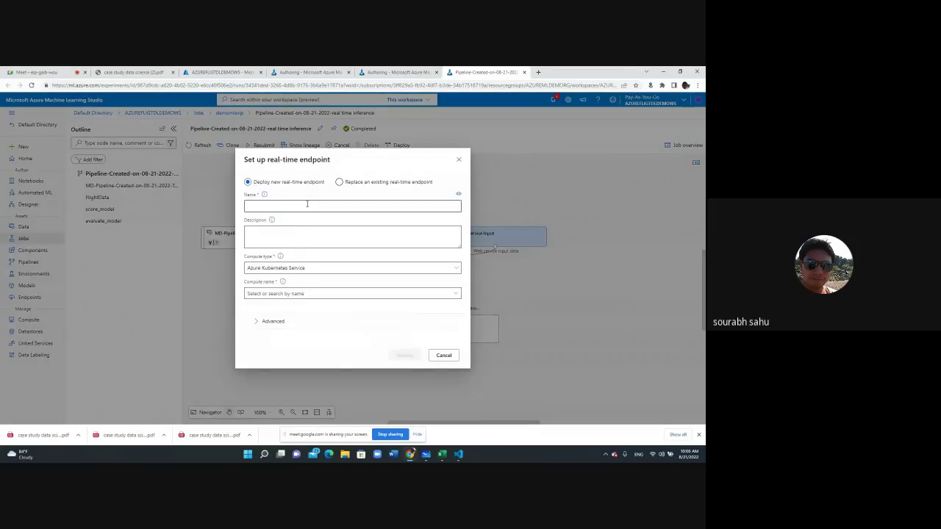
text(ep)
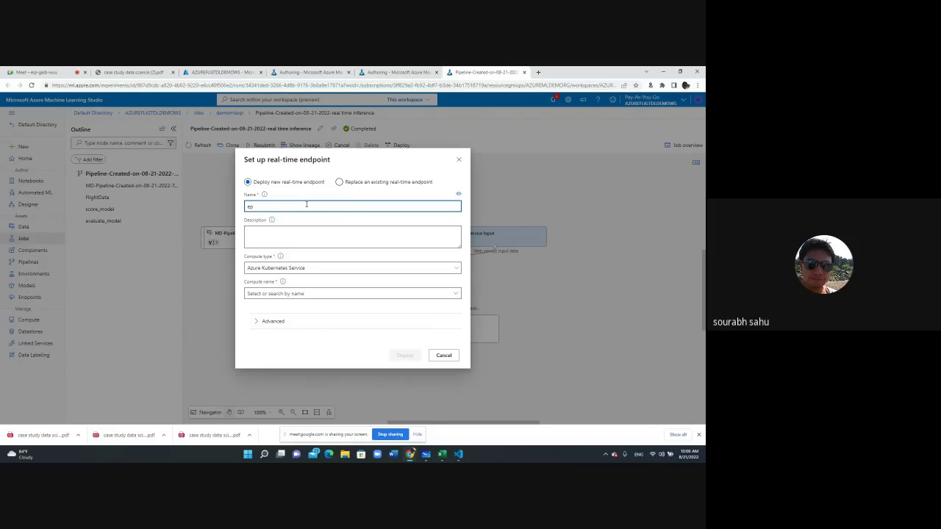
text(demoflightt)
click(302, 239)
Step: Try to assign a compute named test to the Azure Kubernetes Service deployment, checking the option to replace an existing endpoint
click(401, 293)
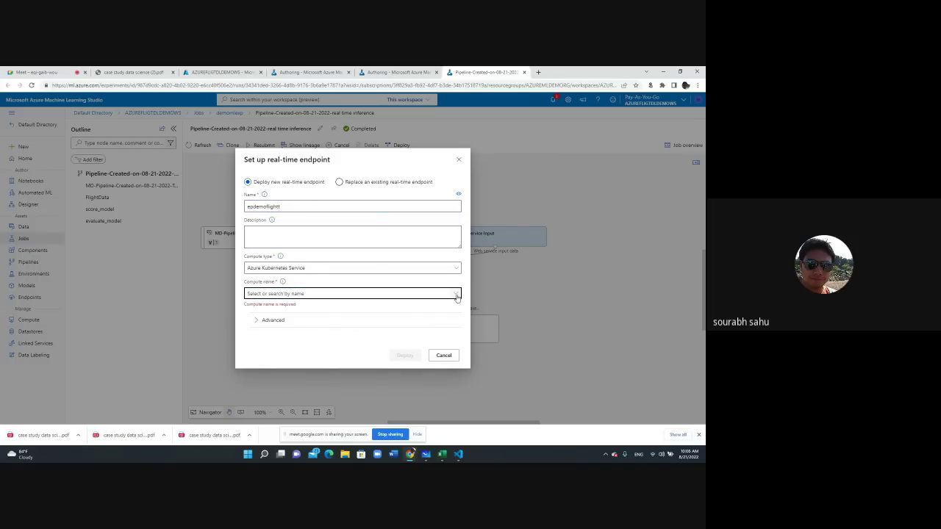
click(343, 269)
click(343, 269)
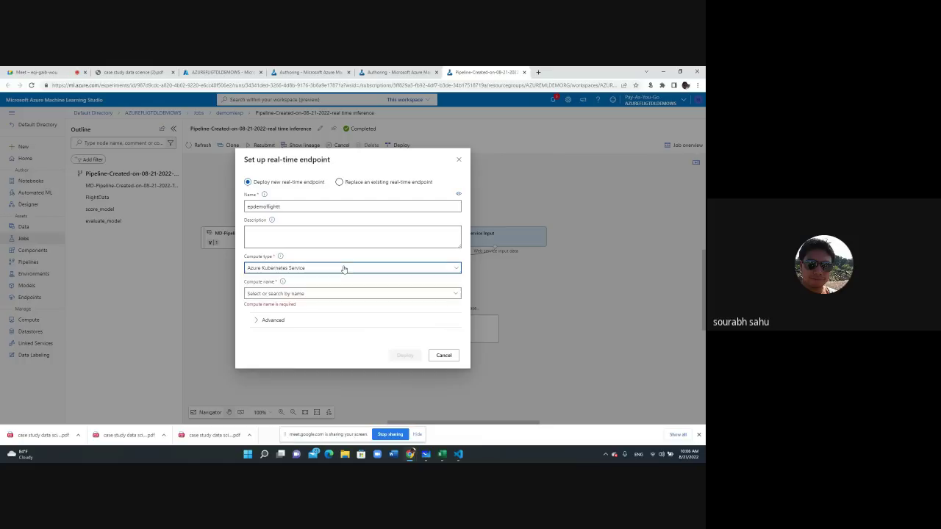
click(313, 294)
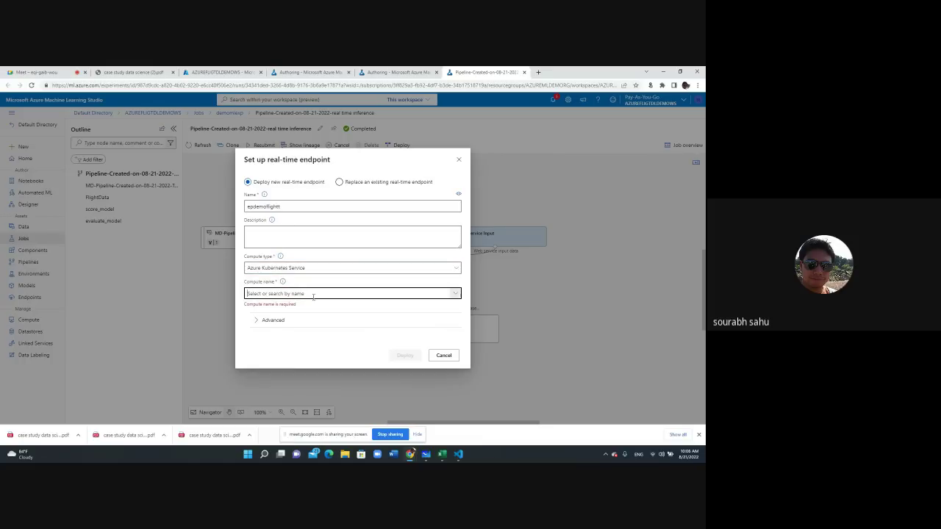
click(313, 294)
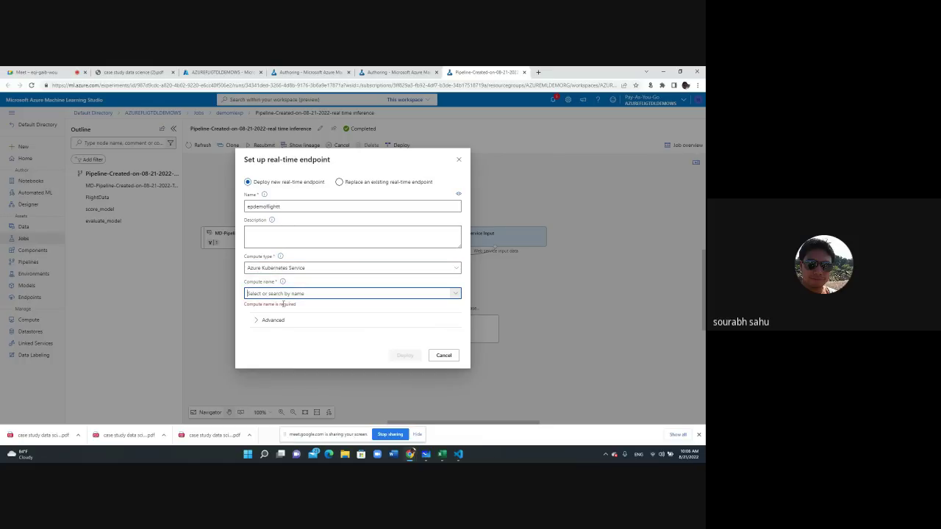
click(278, 305)
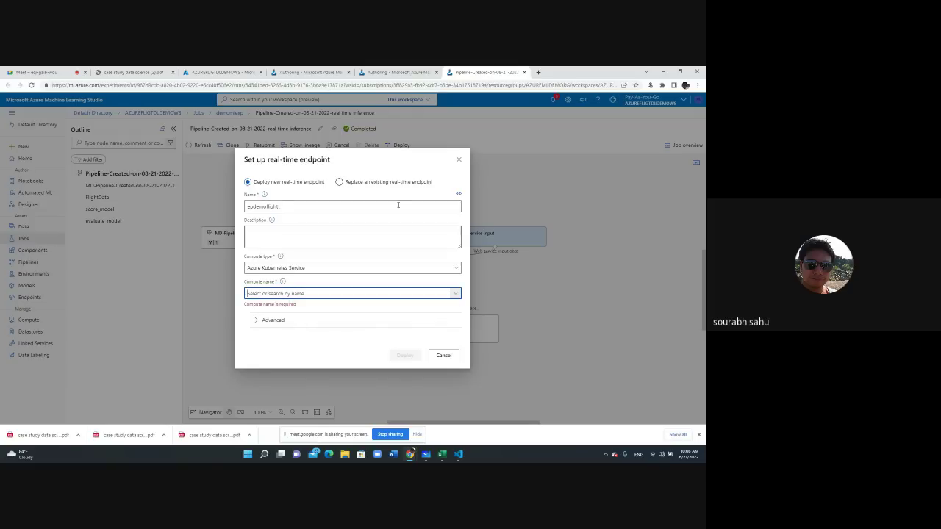
click(373, 183)
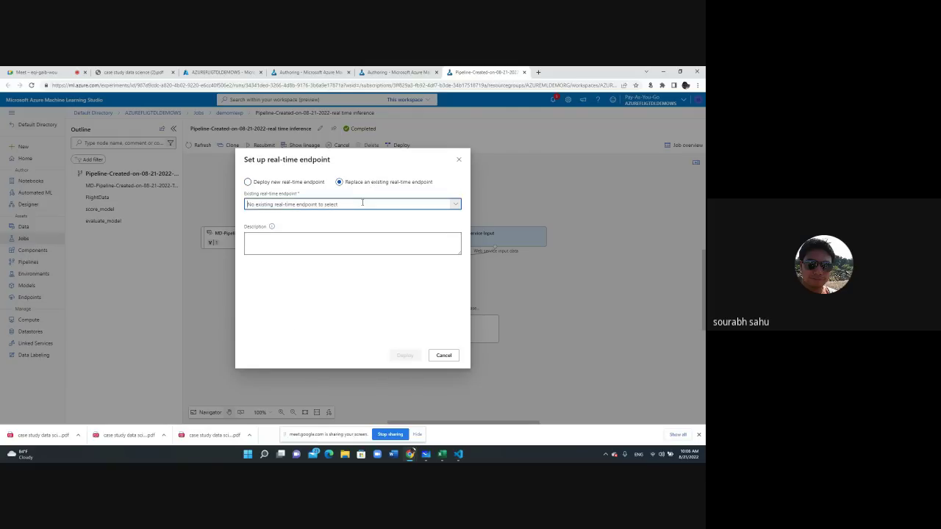
click(278, 184)
click(299, 293)
text(test)
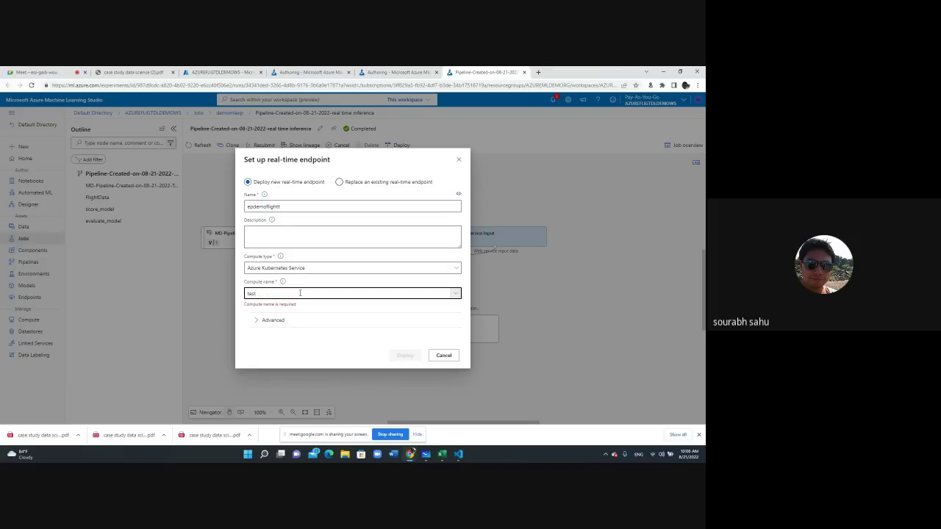
Step: Expand and review the advanced deployment settings for the Azure Kubernetes Service compute type
click(273, 320)
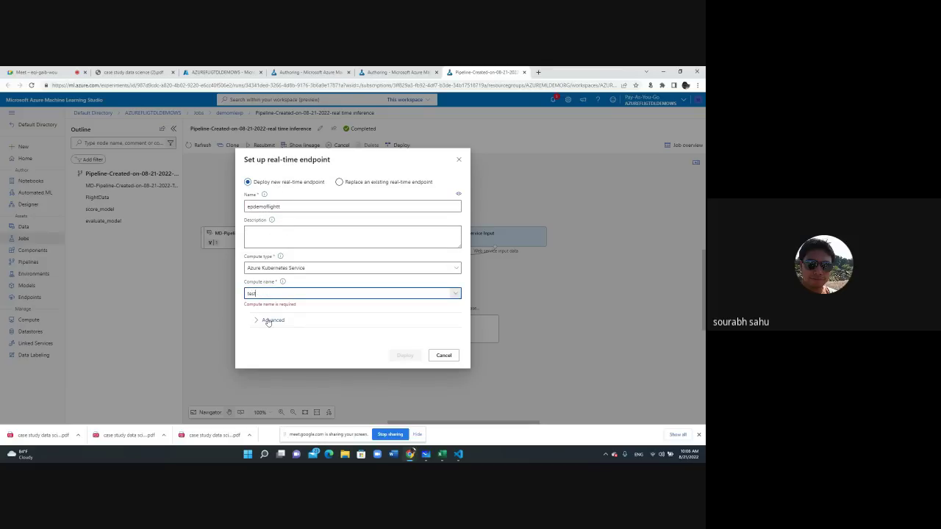
scroll(294, 311, down, 3)
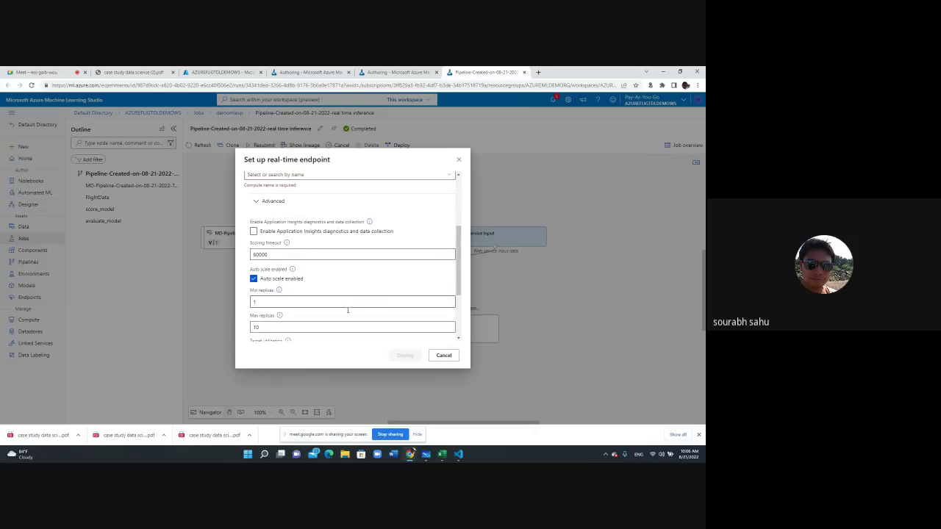
scroll(348, 311, down, 2)
scroll(348, 311, up, 2)
scroll(348, 311, down, 2)
scroll(347, 310, up, 5)
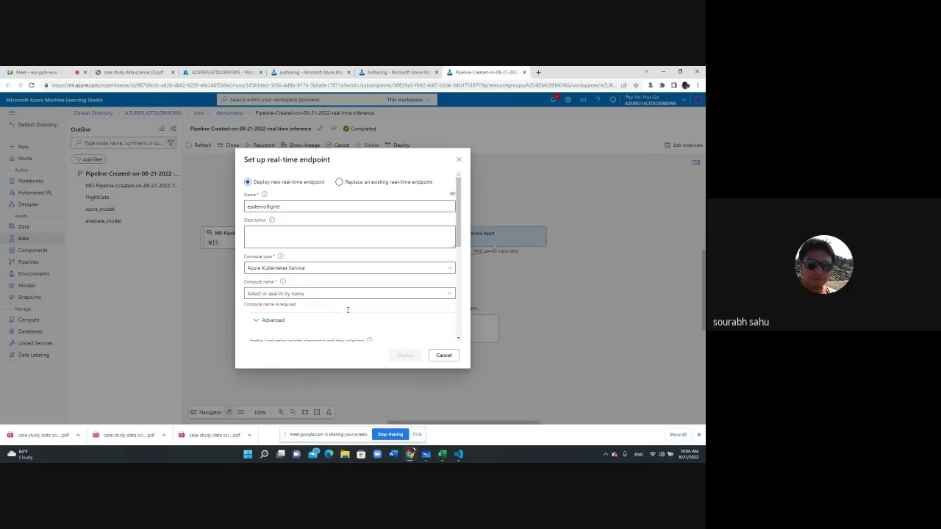
Step: Set the endpoint's compute type to Azure Container Instance and deploy it
click(416, 268)
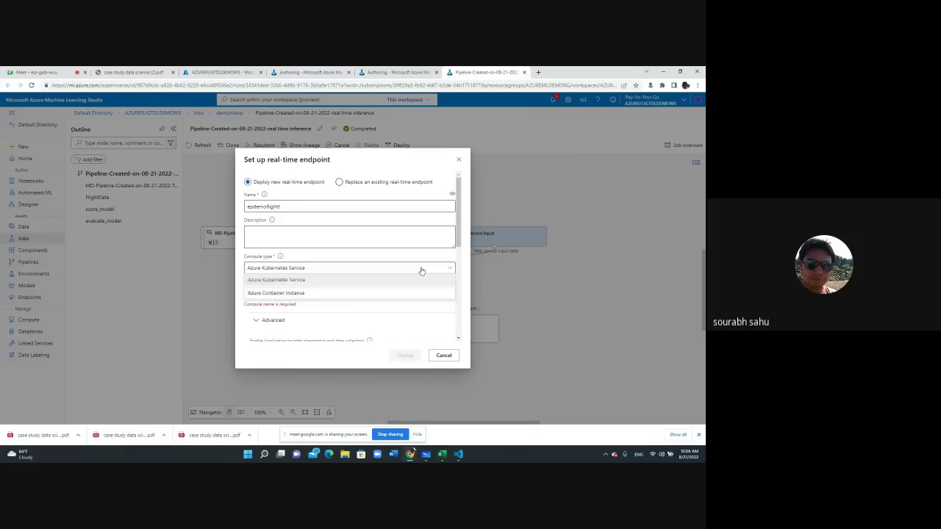
click(325, 294)
scroll(327, 300, down, 2)
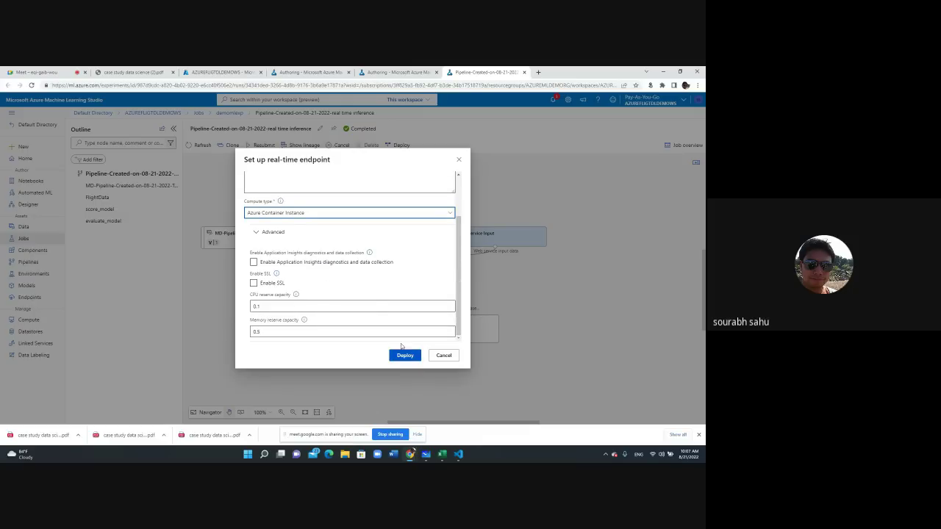
scroll(372, 302, up, 2)
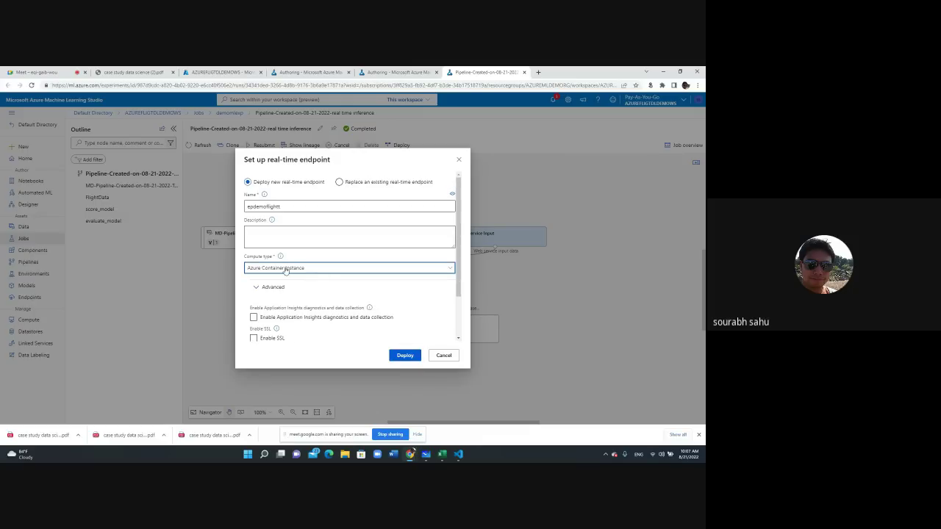
click(405, 356)
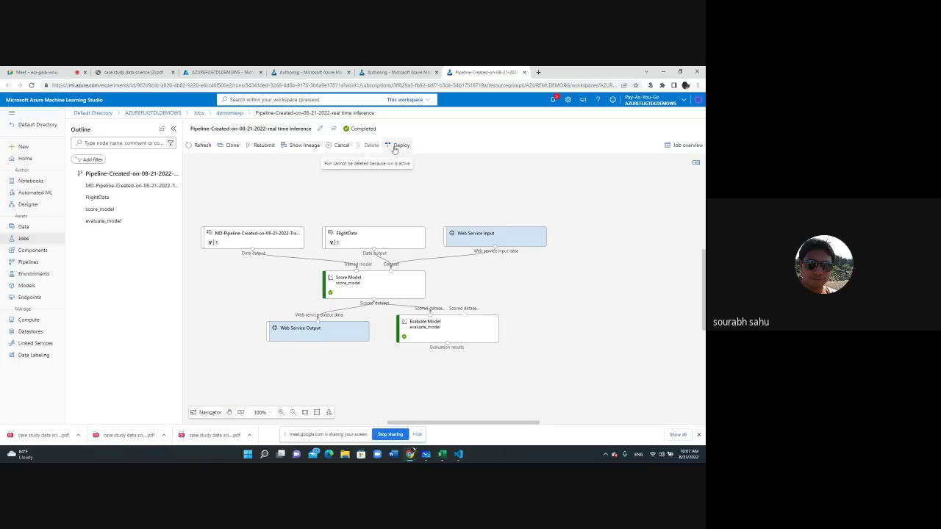
Step: Check the workspace's endpoints and pipeline jobs, and open the deployment details of the epdemoflightt endpoint
click(29, 296)
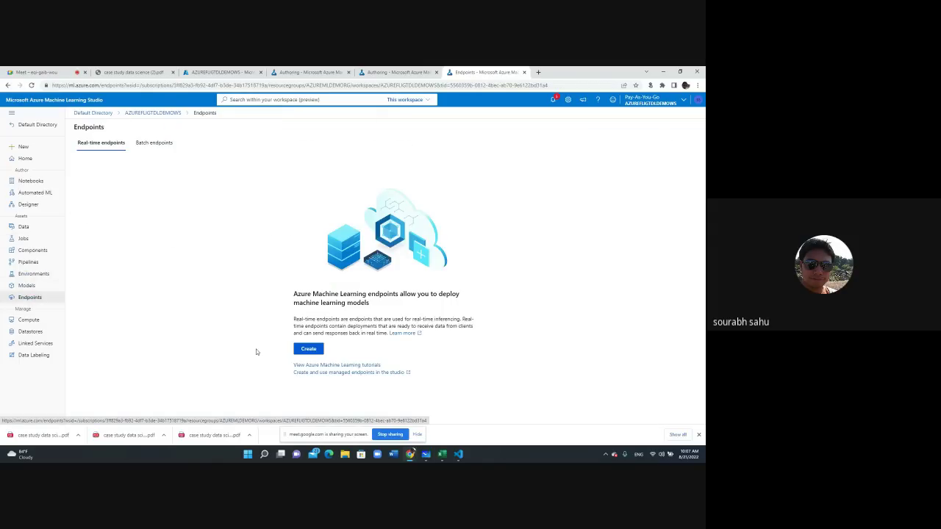
click(28, 261)
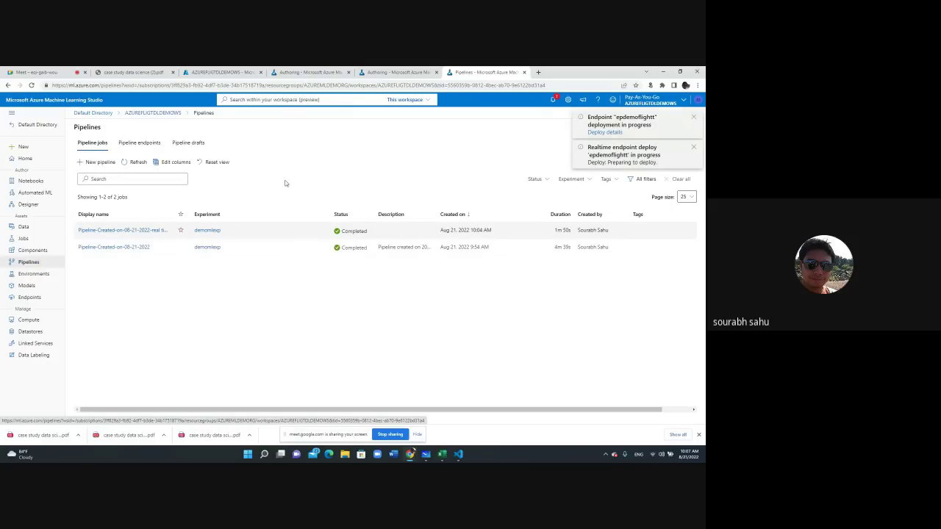
click(605, 133)
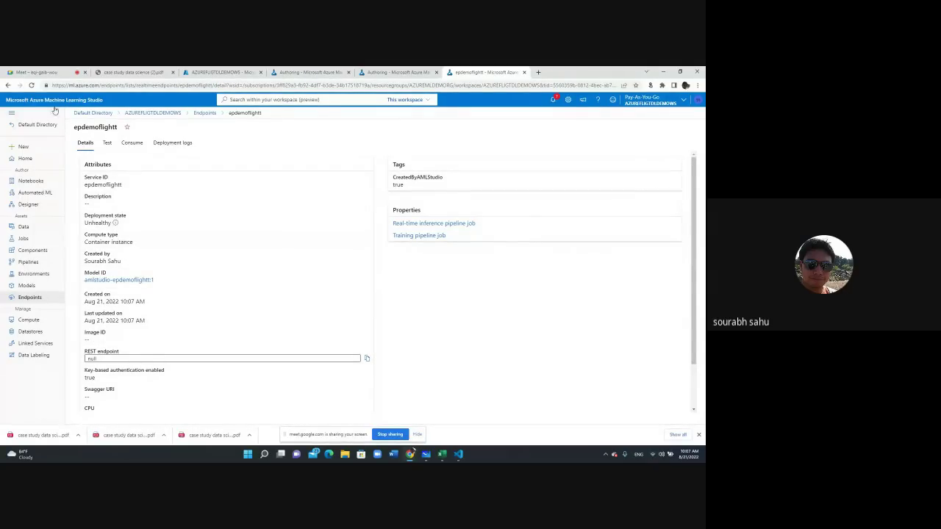
Step: Refresh the epdemoflightt endpoint details and read the explanation of its deployment state
click(31, 85)
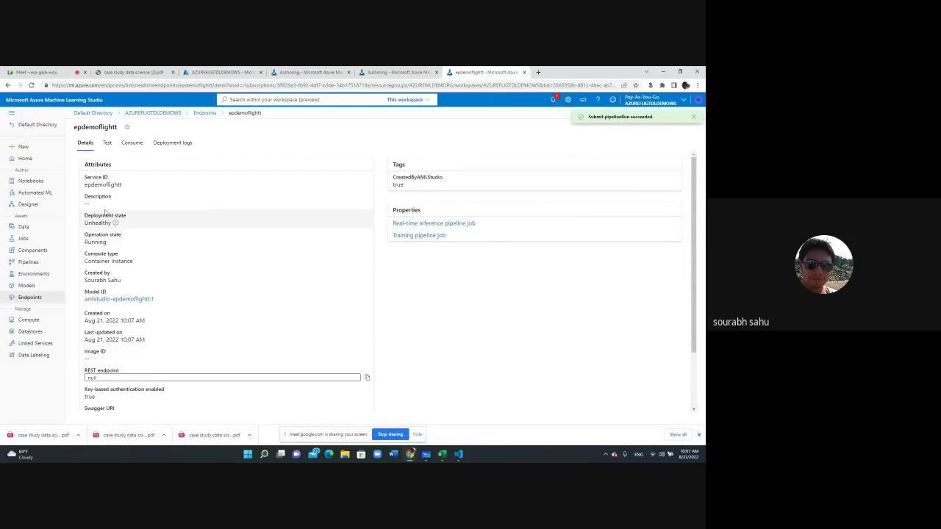
click(31, 85)
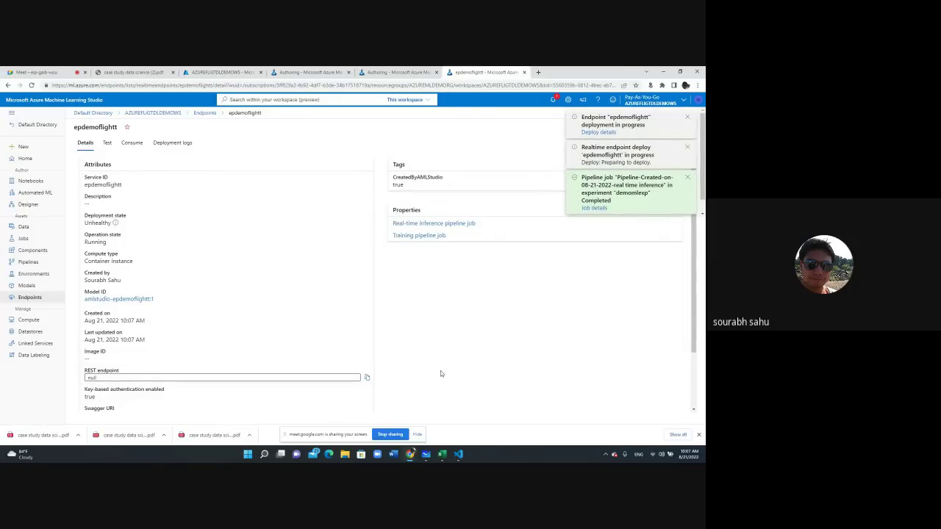
mouse_move(116, 224)
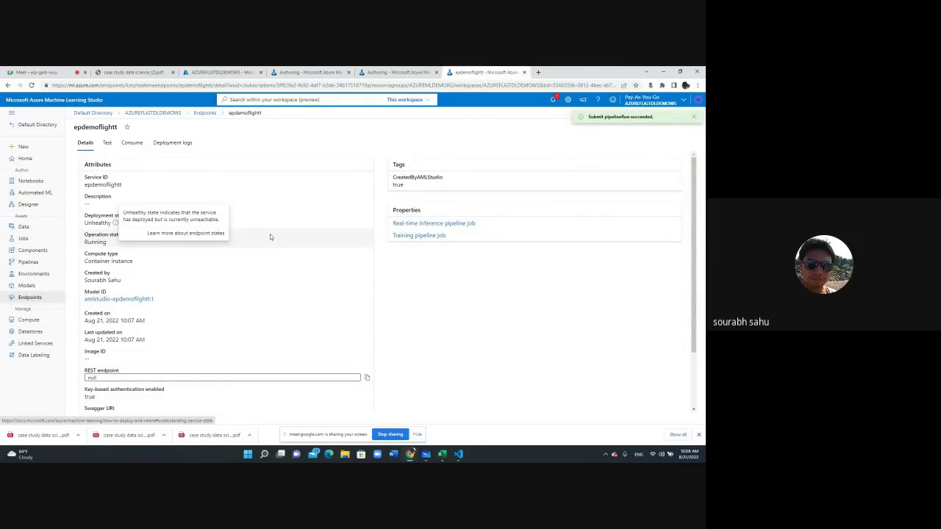
click(31, 85)
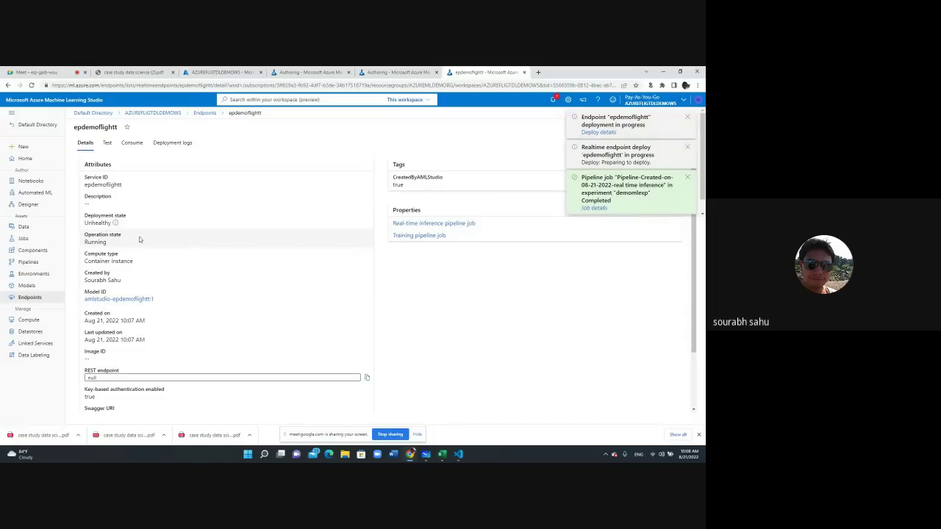
Step: Dismiss all the deployment and pipeline job notifications covering the endpoint details
click(688, 118)
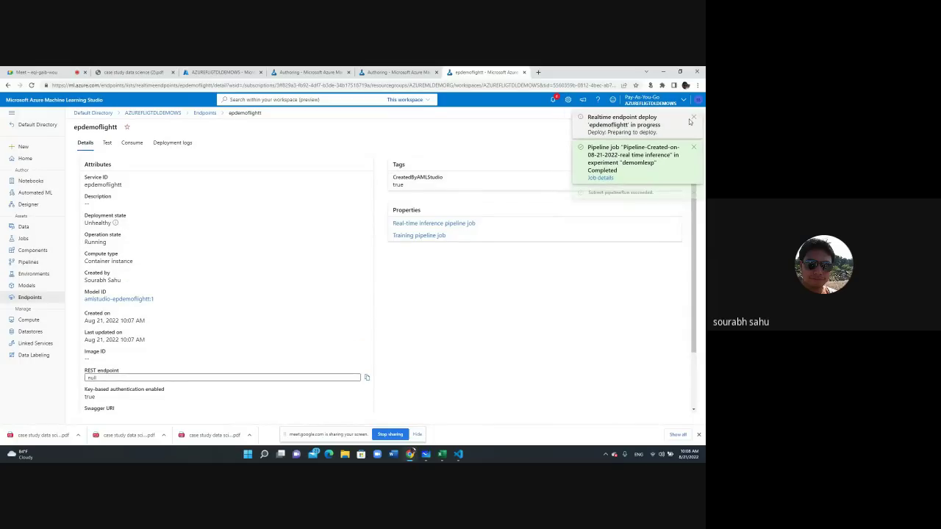
click(688, 118)
click(689, 117)
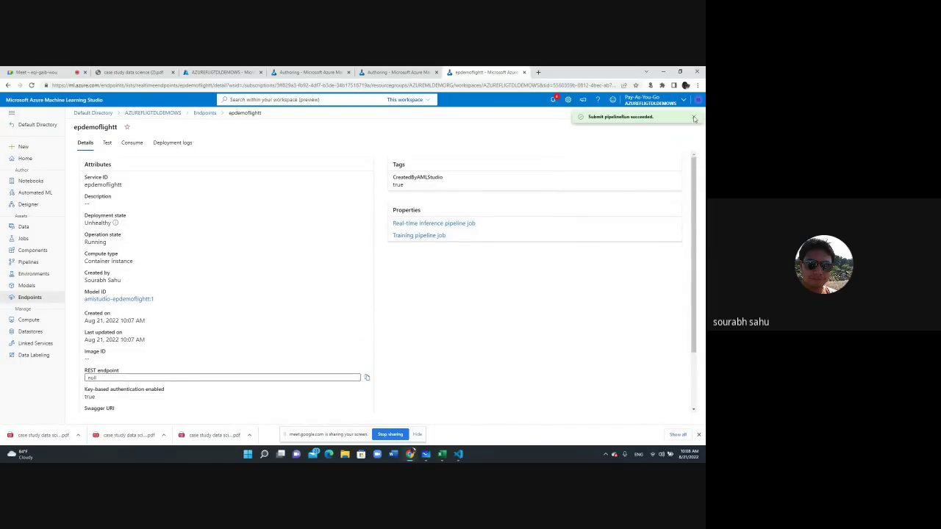
click(693, 118)
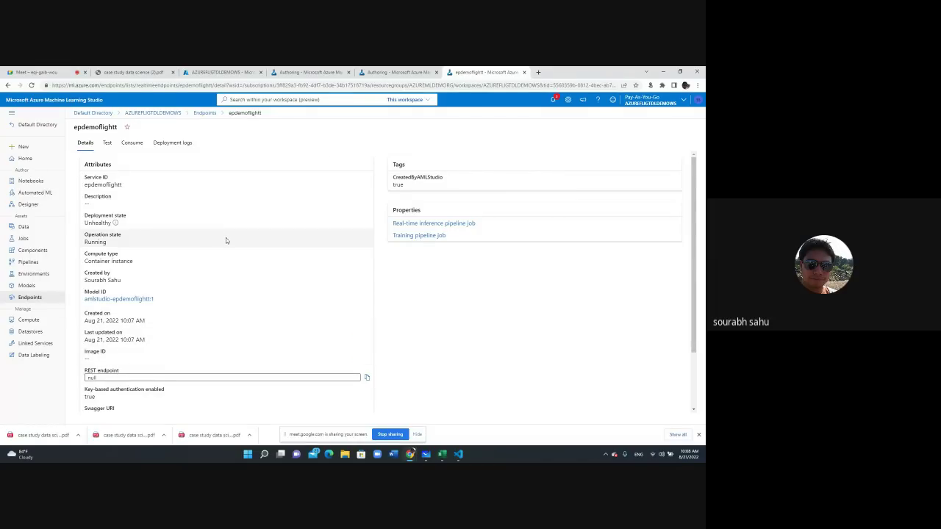
Step: Examine the endpoint's attributes, including the REST endpoint, along with its test page and deployment logs
scroll(117, 345, down, 1)
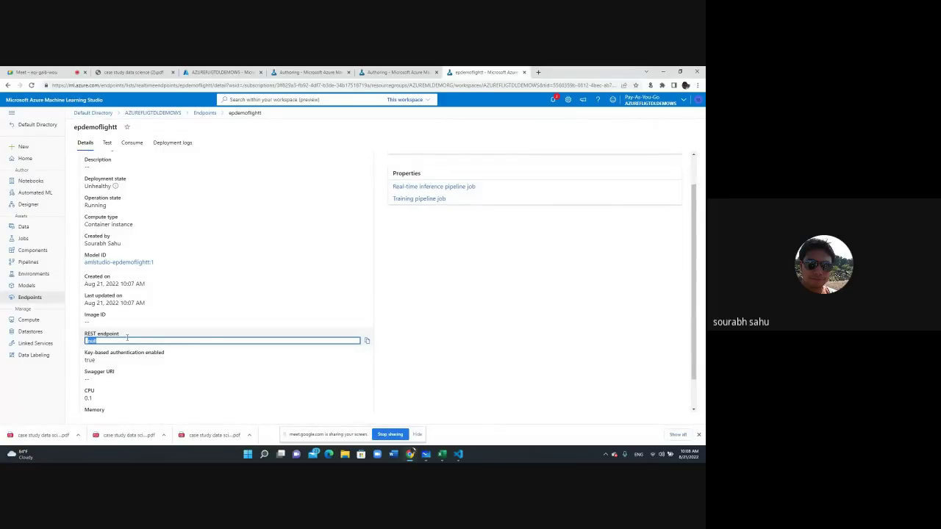
scroll(198, 367, down, 1)
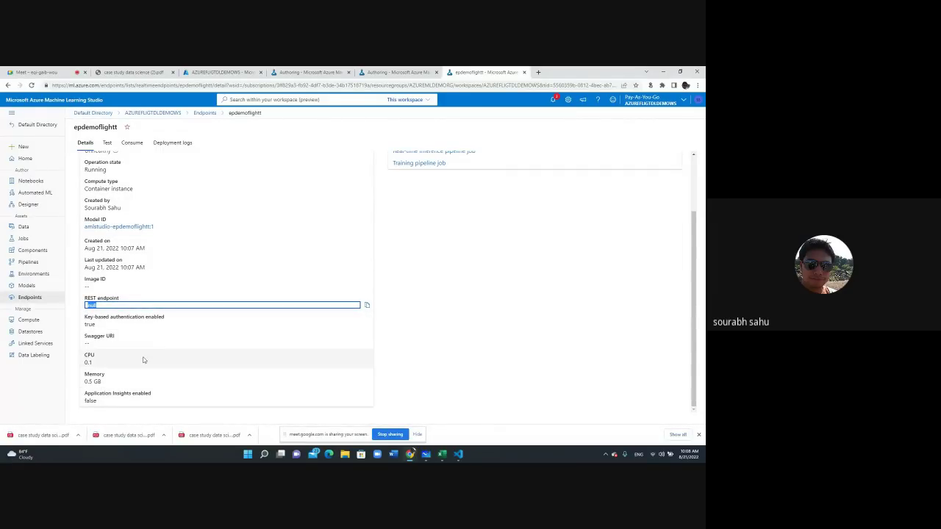
scroll(126, 325, up, 2)
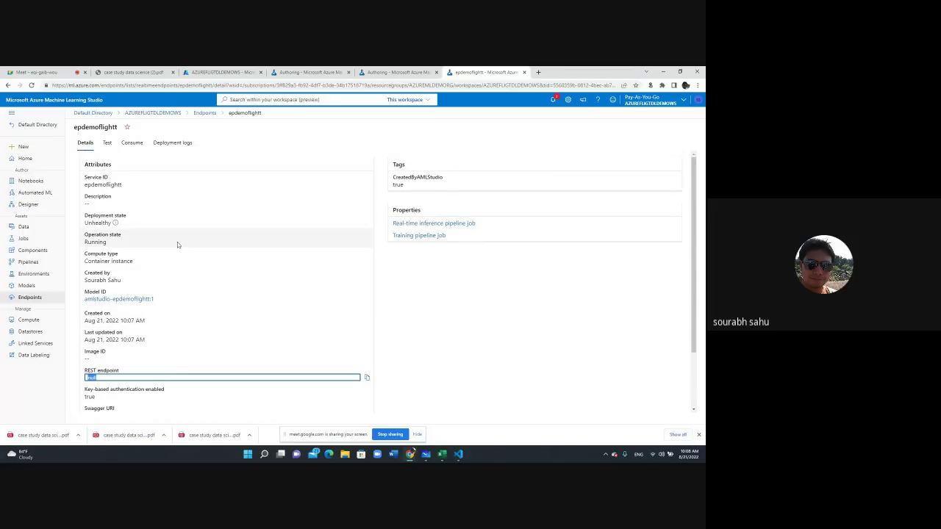
click(107, 145)
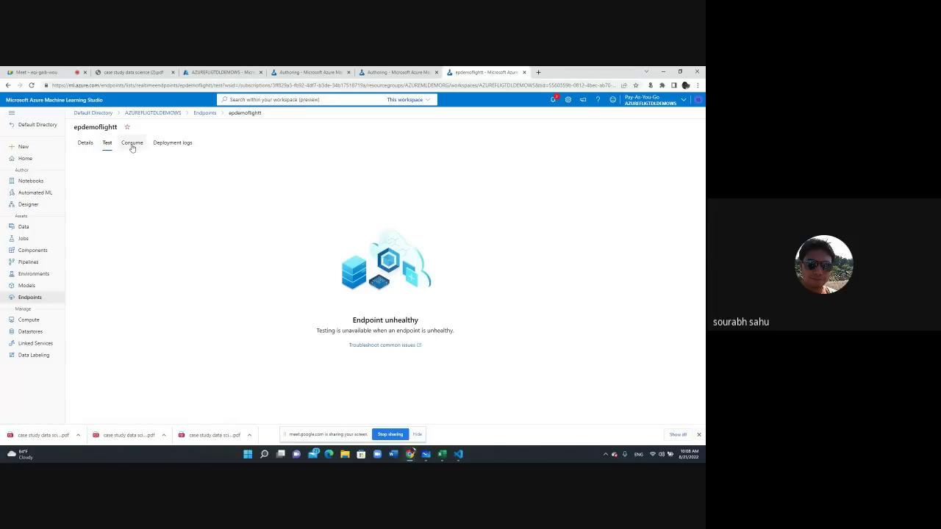
click(86, 144)
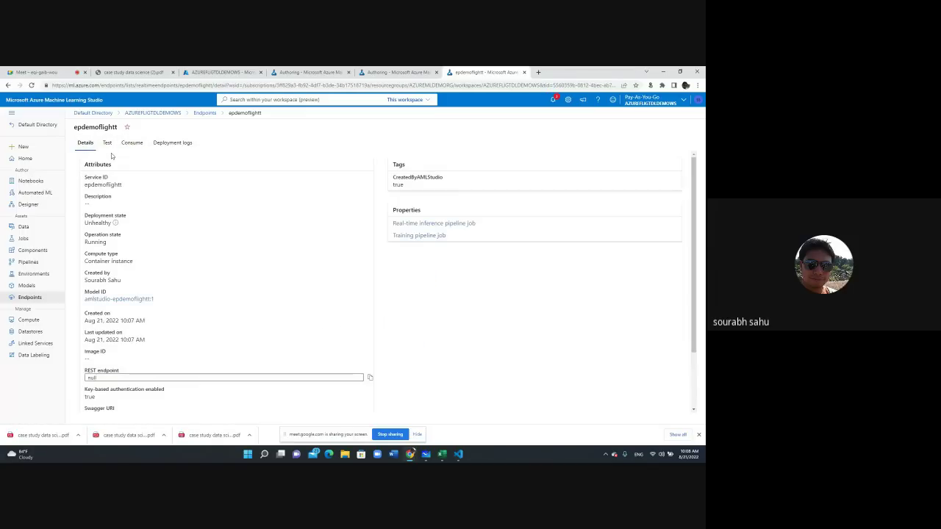
click(163, 145)
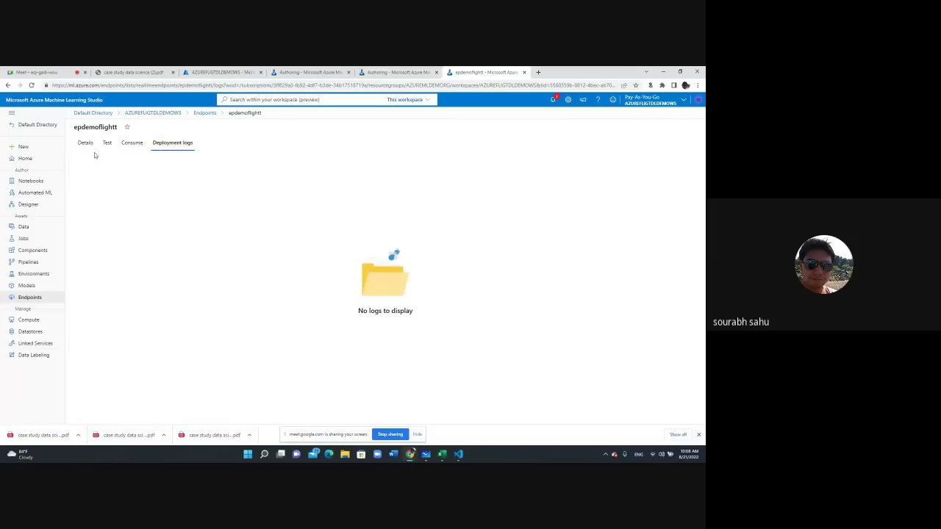
click(84, 145)
Step: Return to the real-time endpoints list, refresh it and reopen epdemoflightt to check its deployment state
click(204, 112)
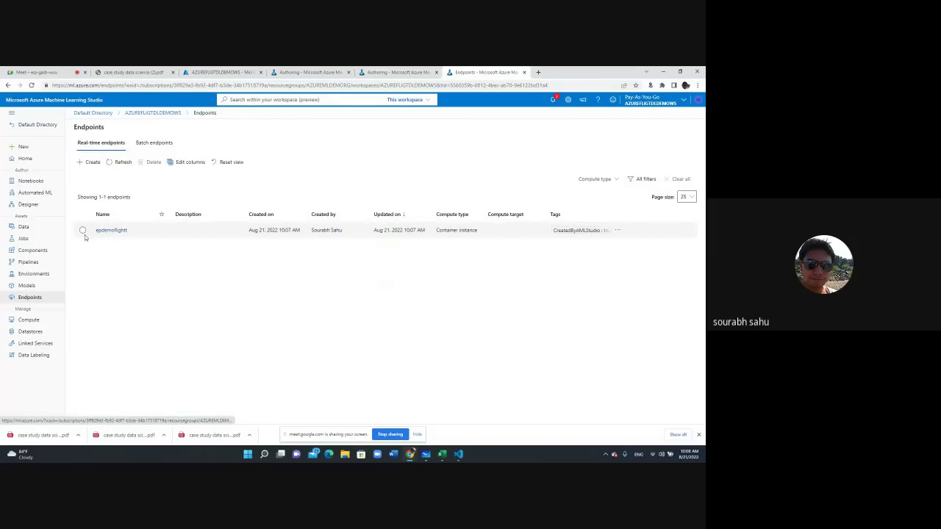
click(122, 163)
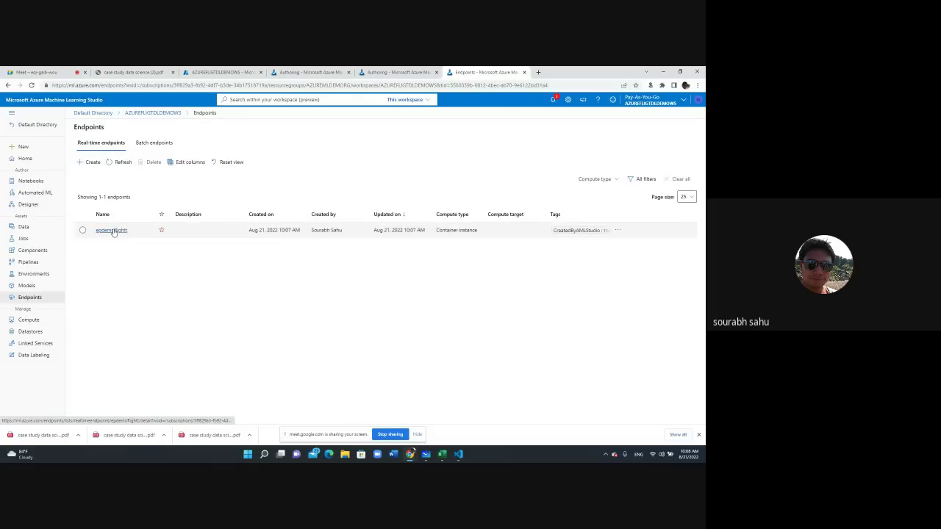
click(112, 231)
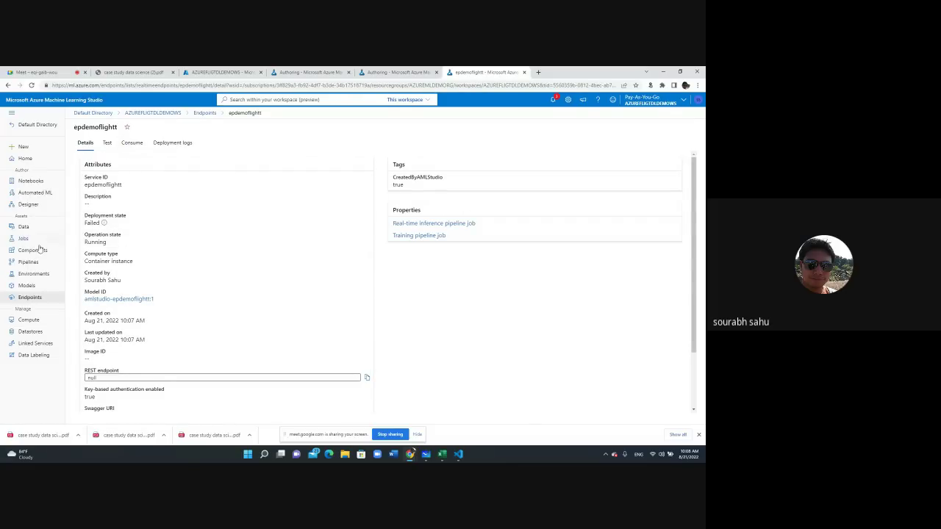
Step: View the endpoint's real-time inference pipeline job, then reopen epdemoflightt from the endpoints list and check the explanation of its deployment state
click(418, 224)
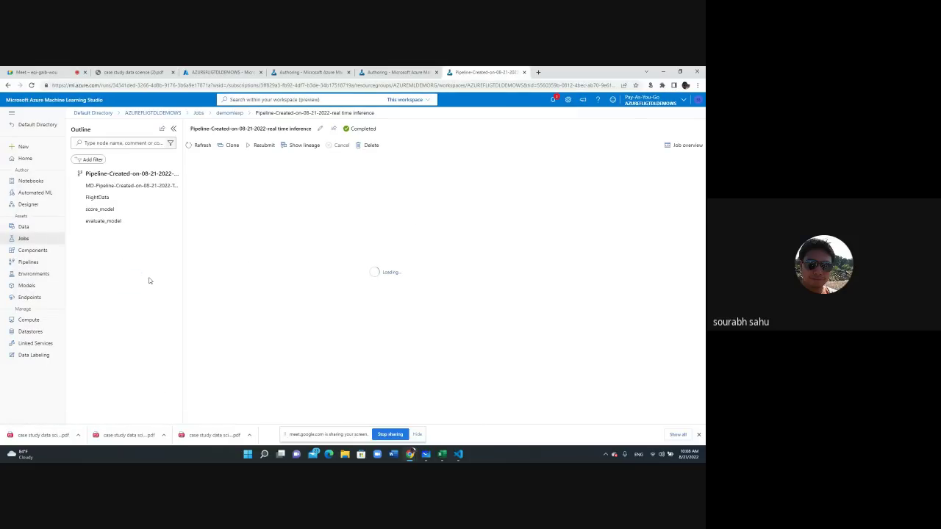
click(31, 297)
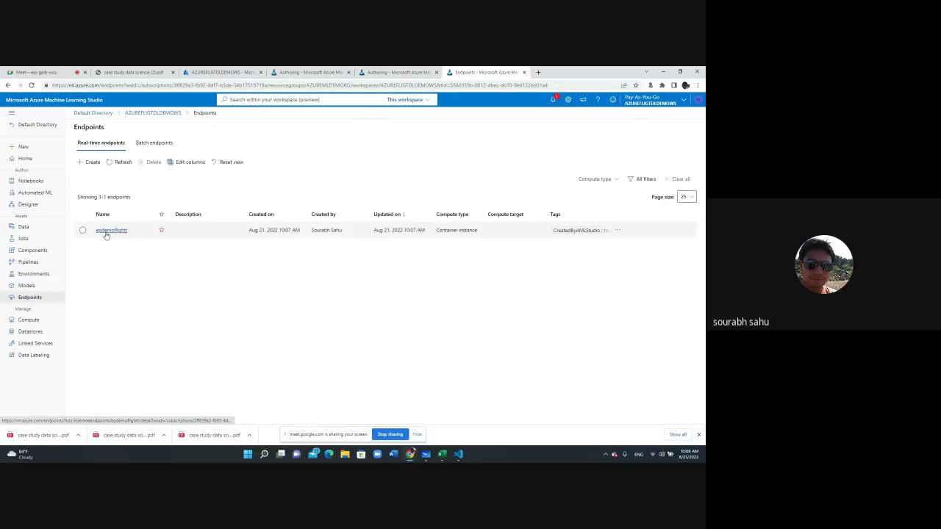
click(83, 231)
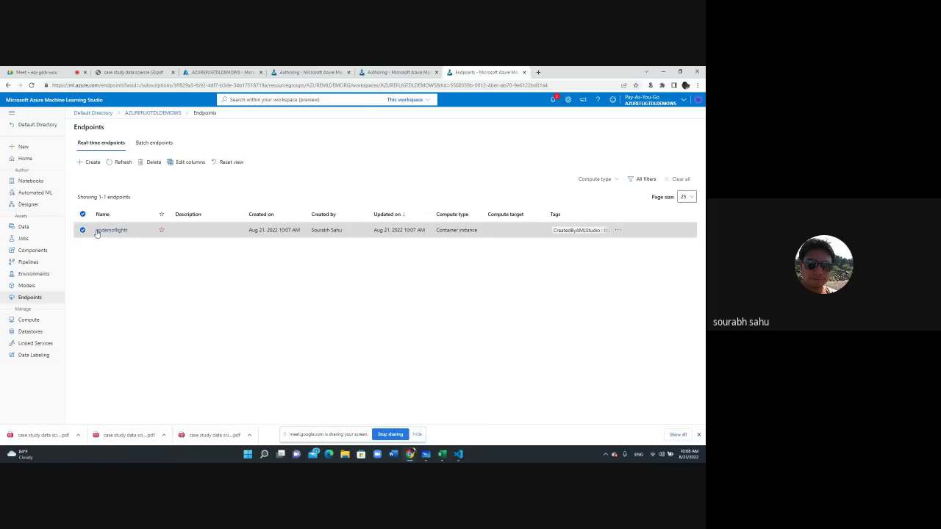
click(112, 231)
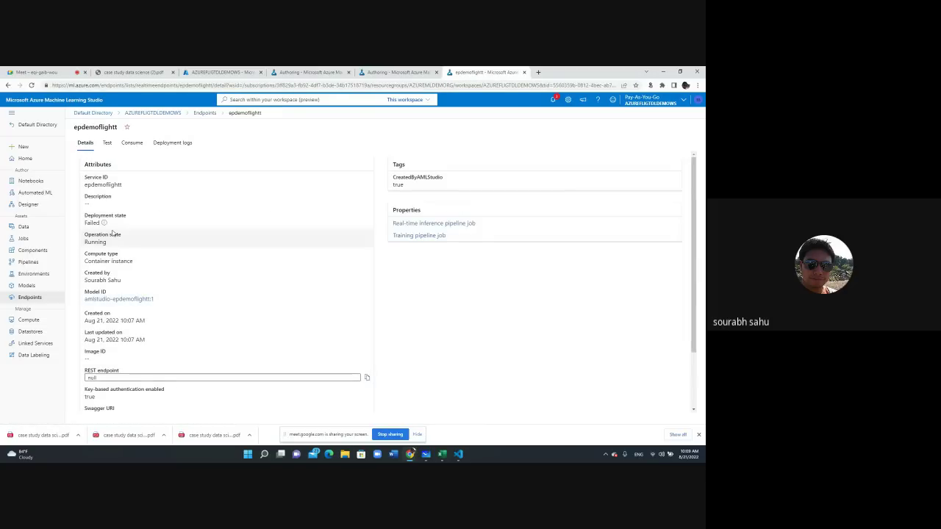
mouse_move(104, 222)
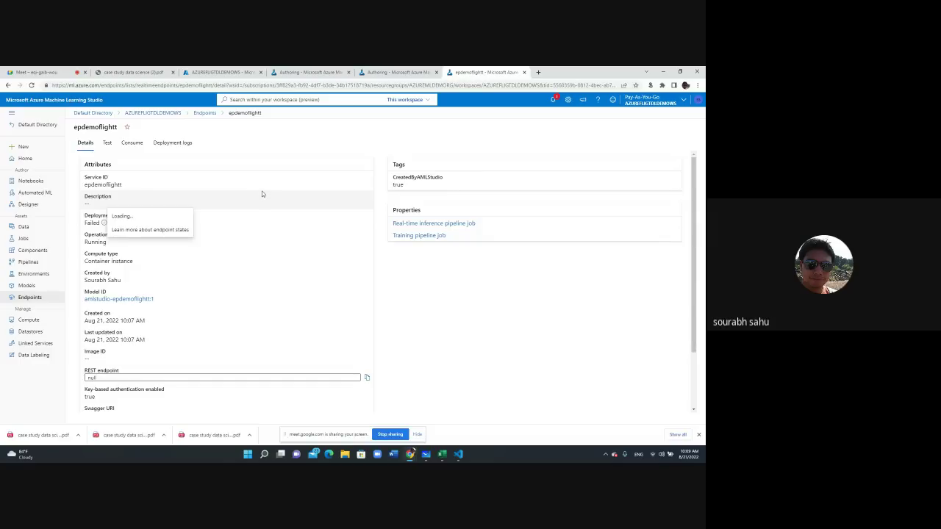
Step: Try to delete the epdemoflightt endpoint from the real-time endpoints list
click(30, 298)
click(82, 231)
click(153, 162)
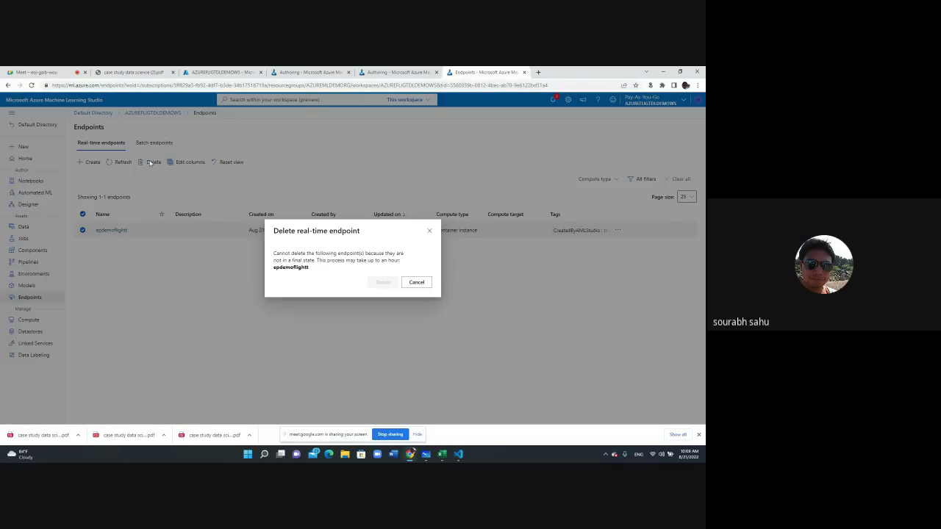
click(416, 283)
Step: Reopen epdemoflightt, reload its details twice and examine the deployment state, model ID and REST endpoint
click(108, 230)
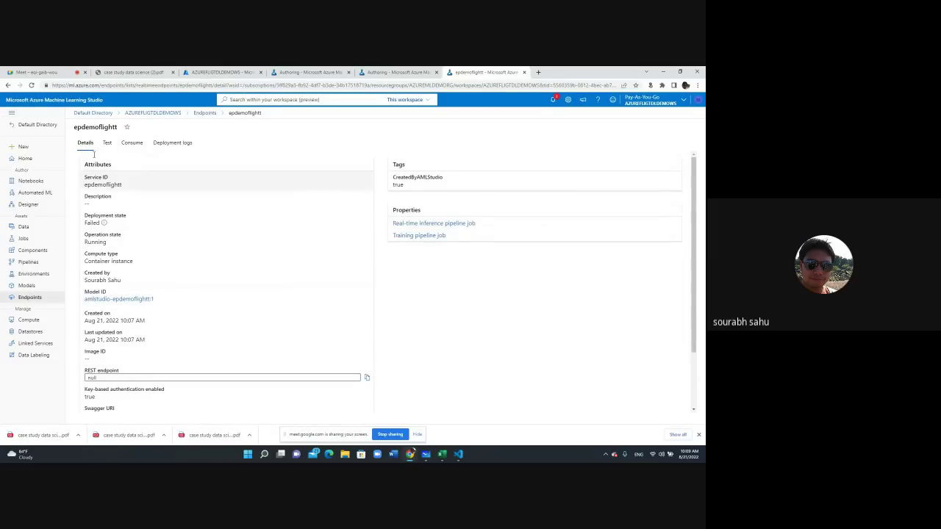
click(32, 86)
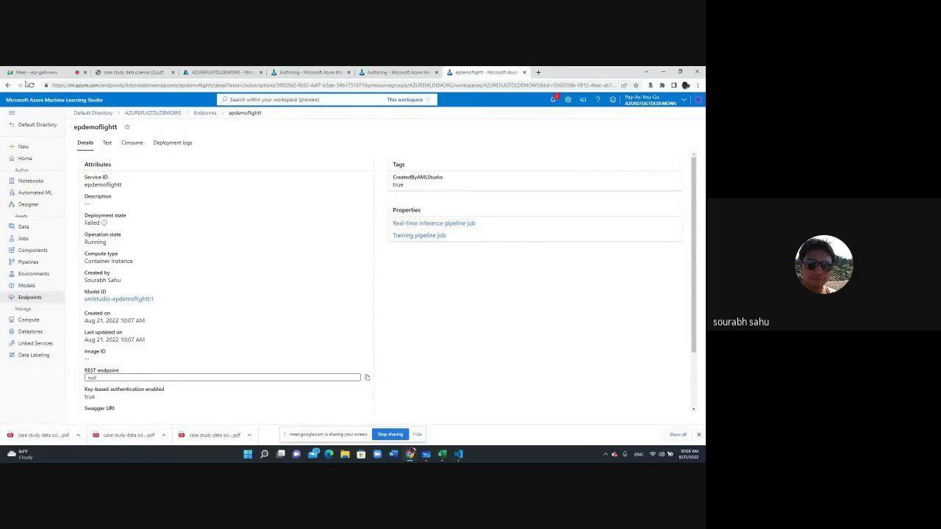
drag(168, 304, 83, 302)
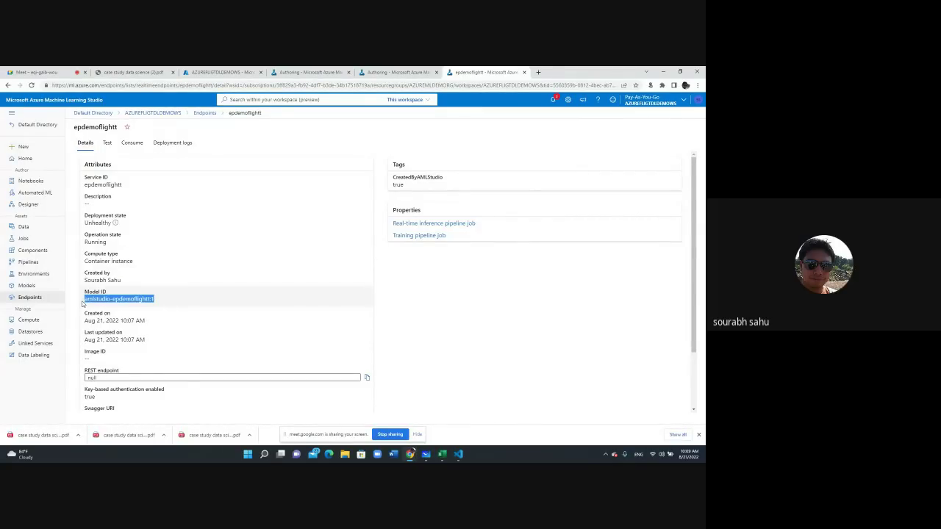
click(156, 339)
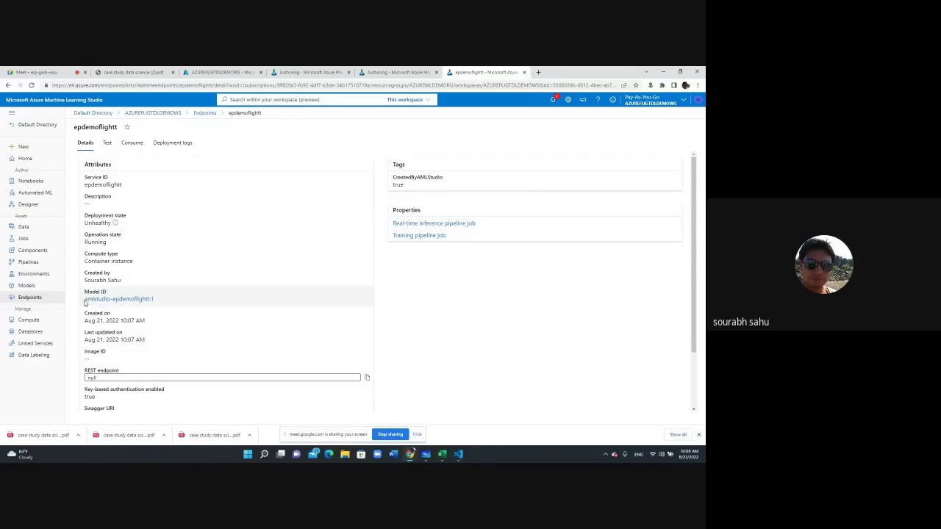
click(31, 85)
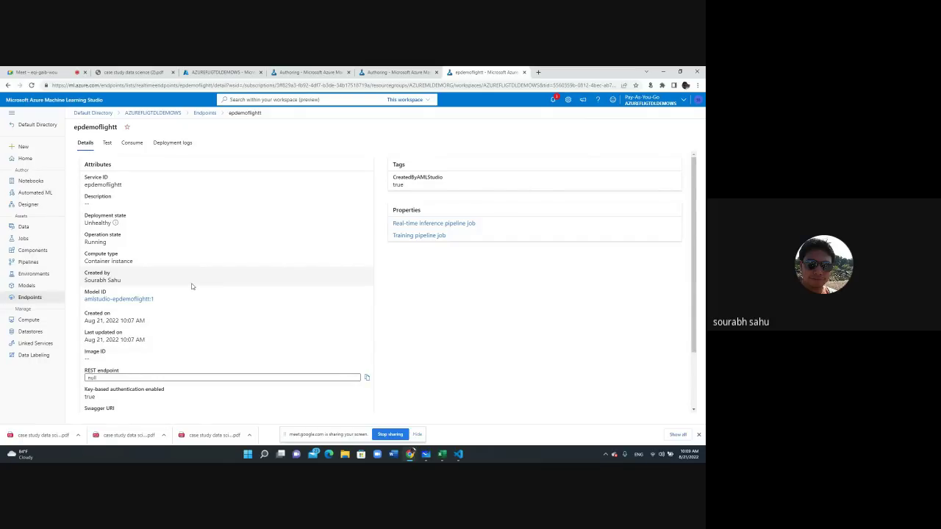
click(119, 232)
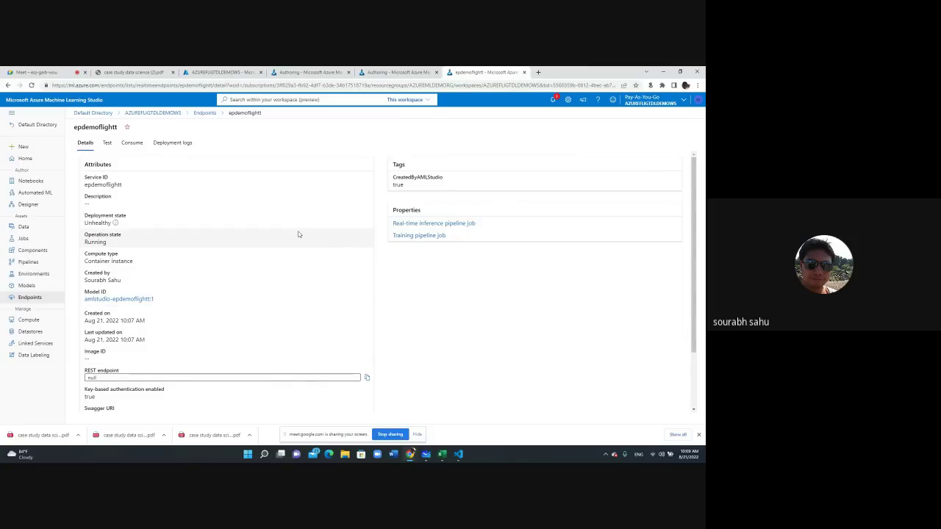
double_click(92, 377)
click(210, 342)
scroll(211, 342, down, 1)
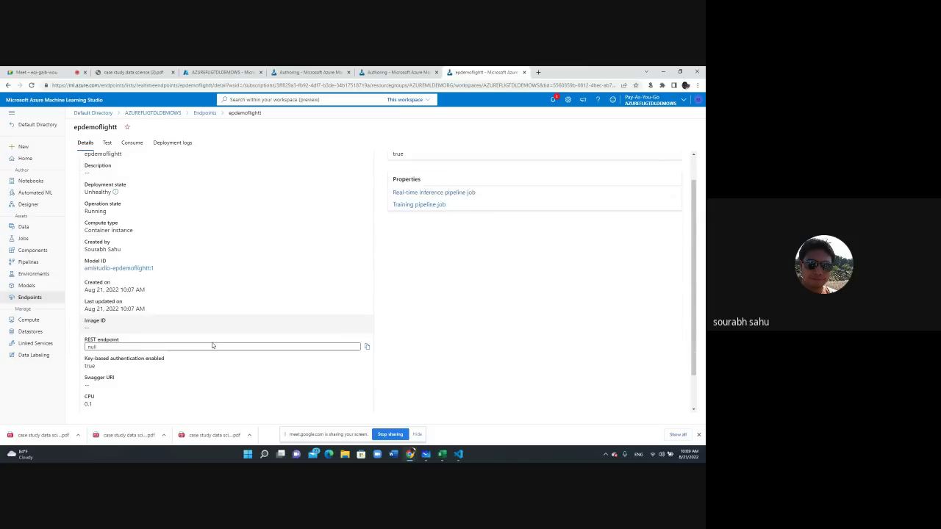
Step: Search the computer's installed apps for "post"
click(250, 455)
text(p)
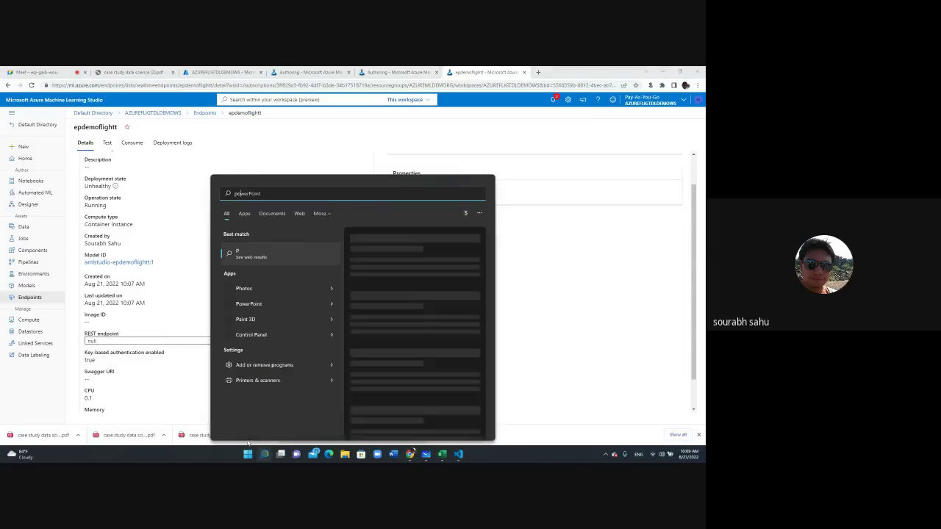
text(ost)
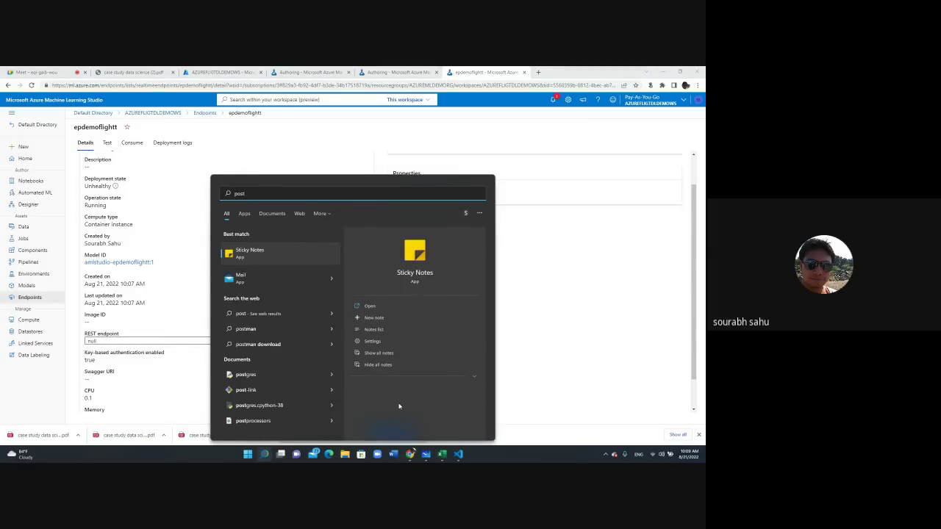
Step: Search the web for "online postman" and sign in to the Postman website with a Google account
click(537, 73)
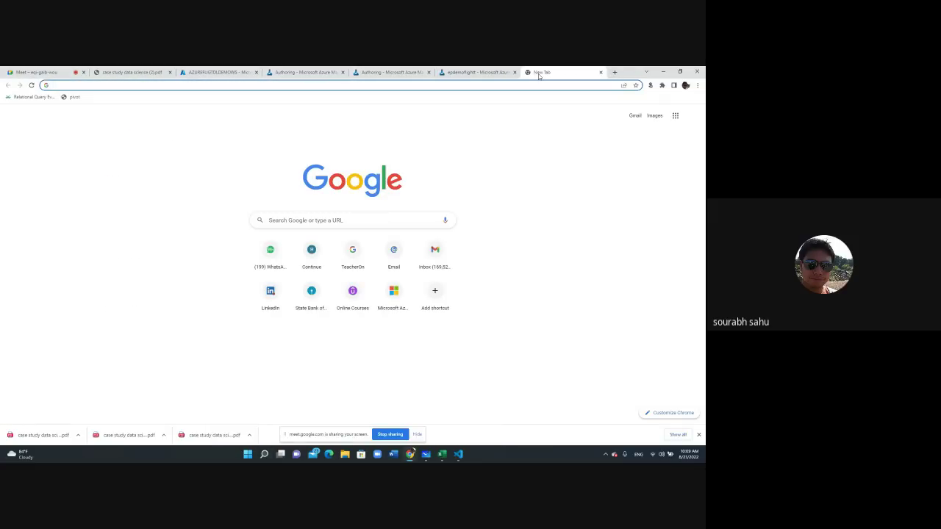
text(online postma)
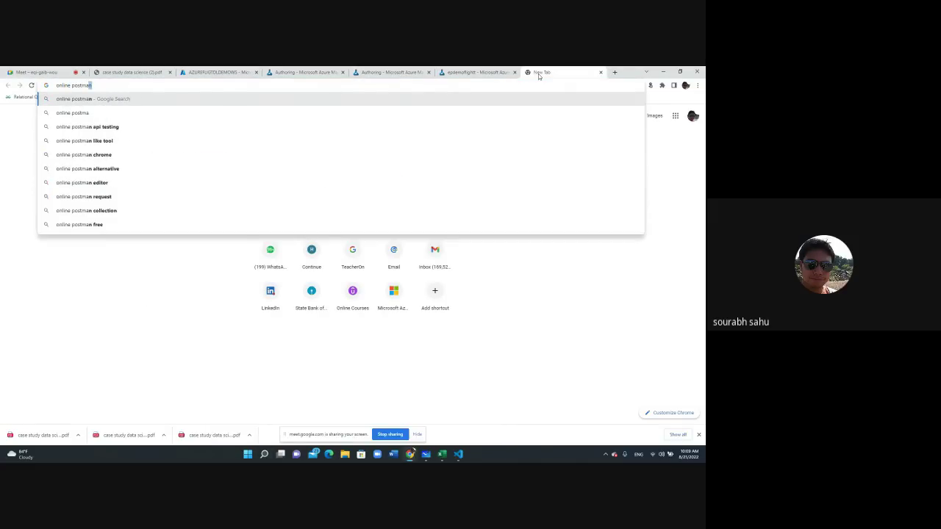
key(Return)
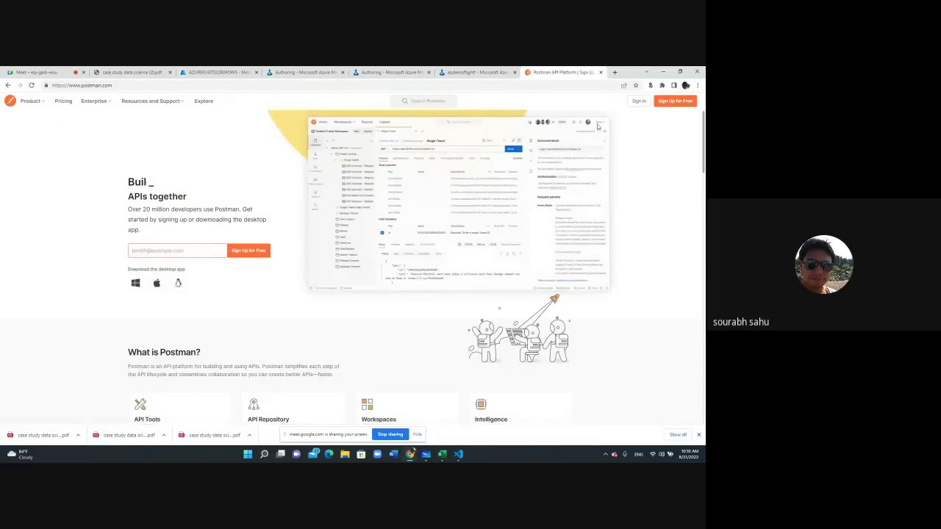
click(638, 101)
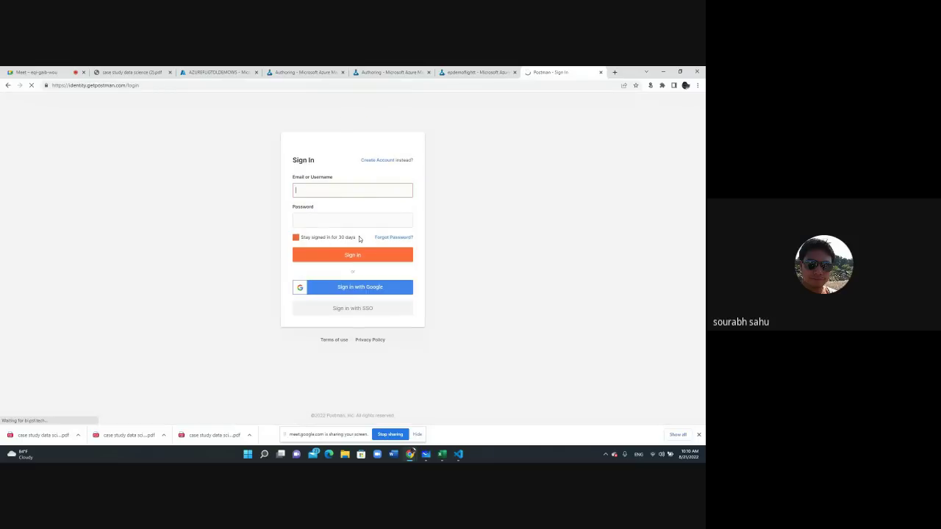
click(354, 289)
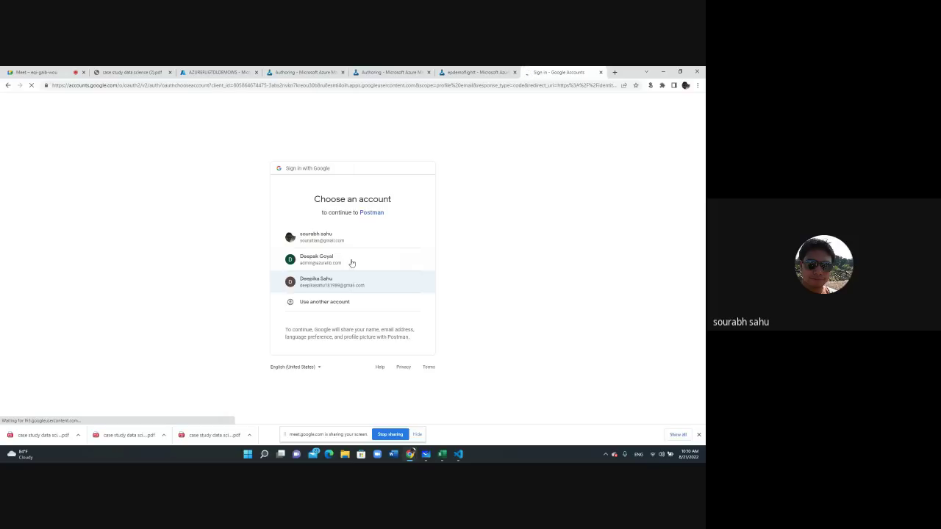
click(342, 251)
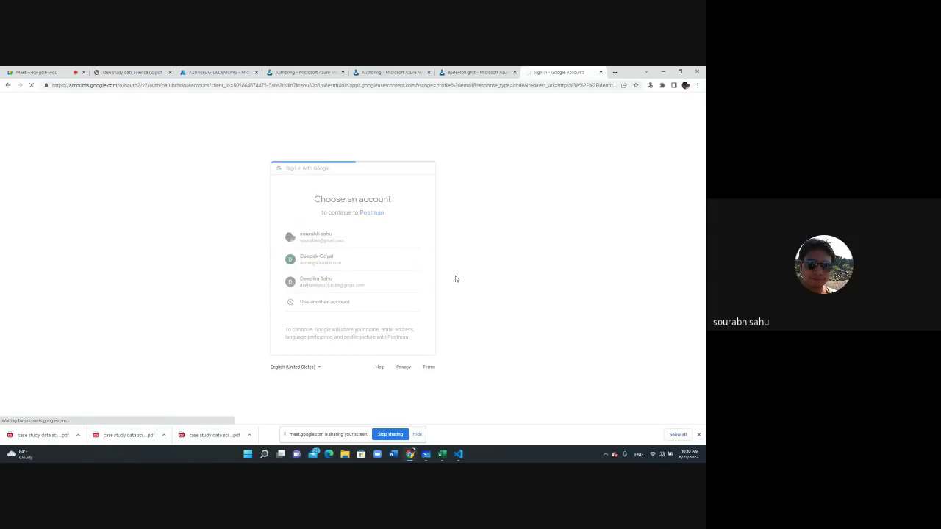
click(58, 70)
click(555, 72)
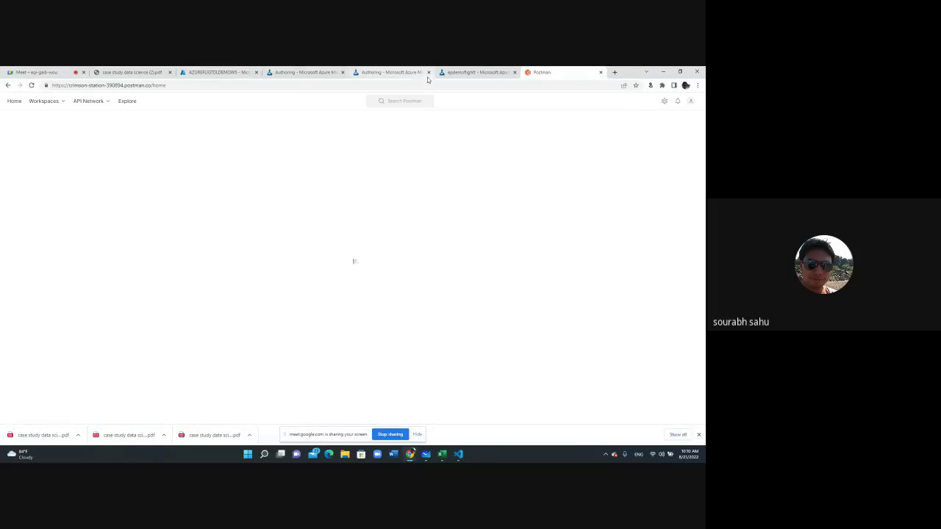
Step: Reload the epdemoflightt endpoint details in Azure Machine Learning Studio and return to the Postman home page
click(474, 72)
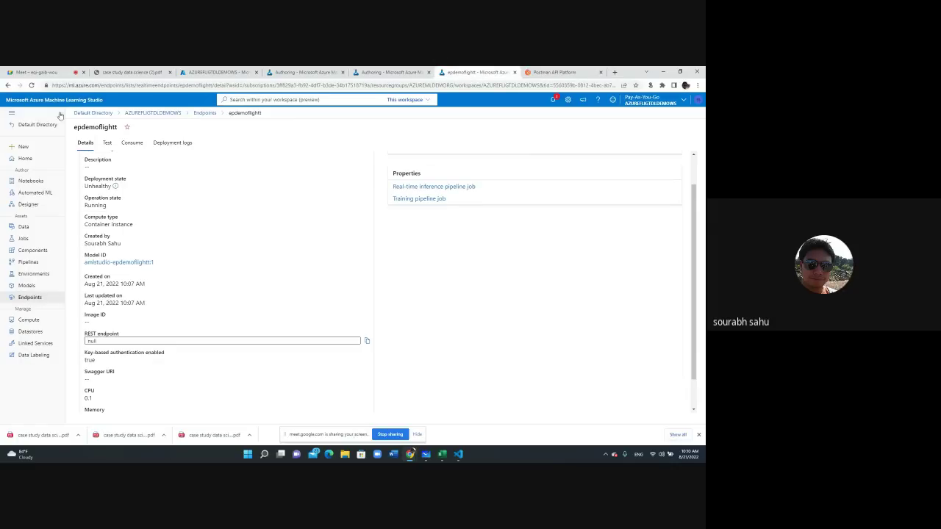
click(31, 86)
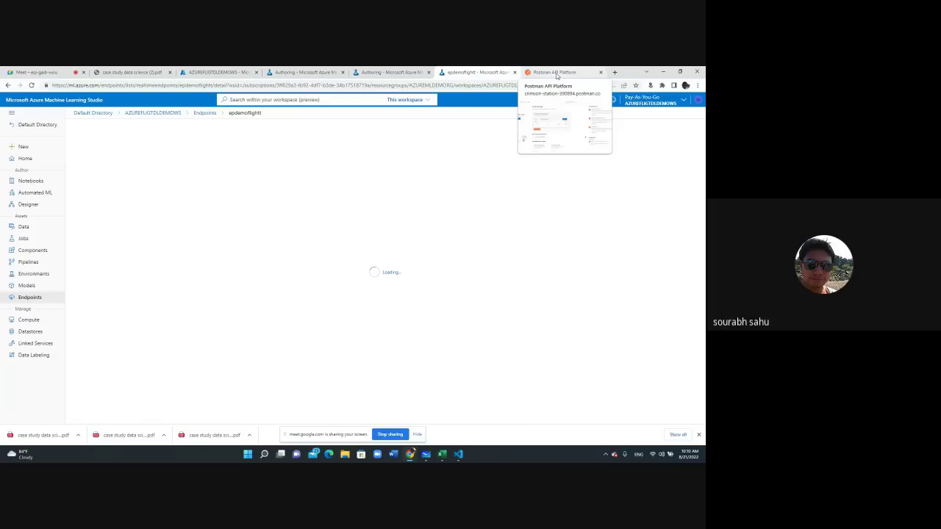
click(556, 73)
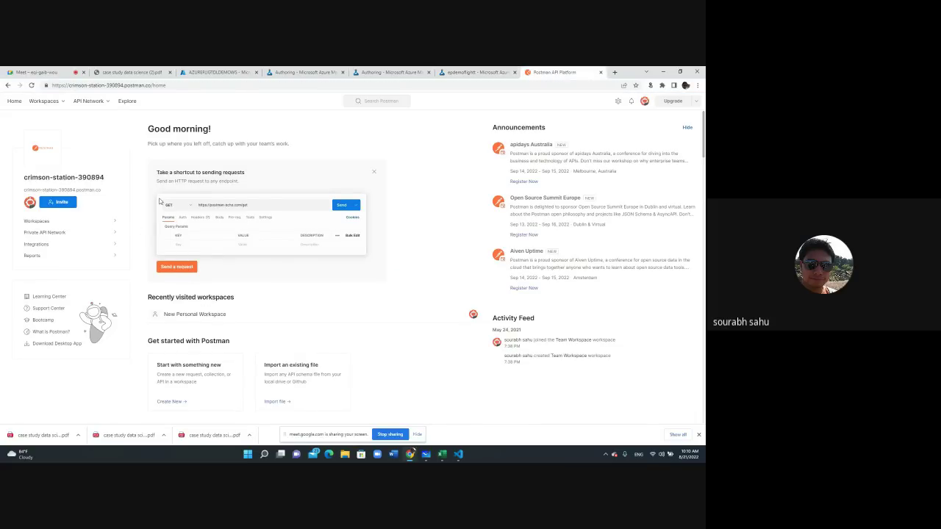
Step: Look through Postman's API exploration page and open the workspace New Personal Workspace
click(126, 102)
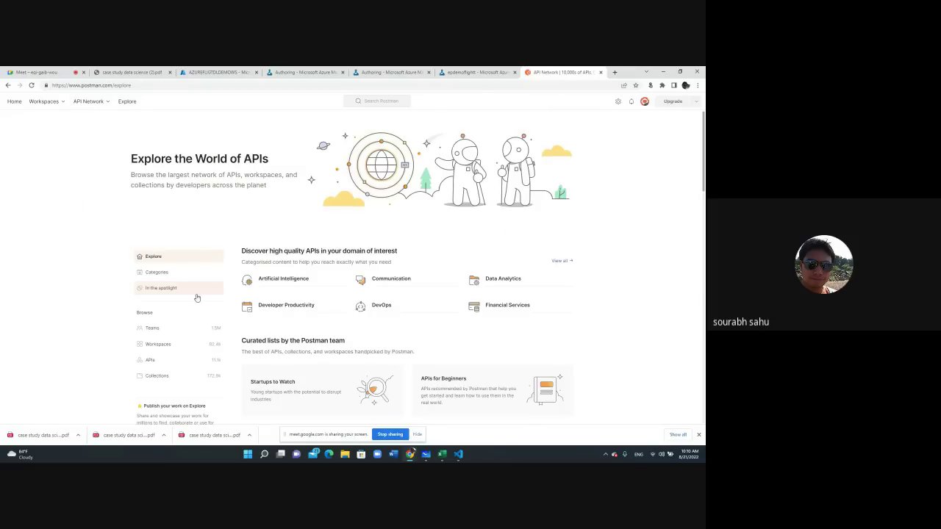
scroll(198, 349, down, 1)
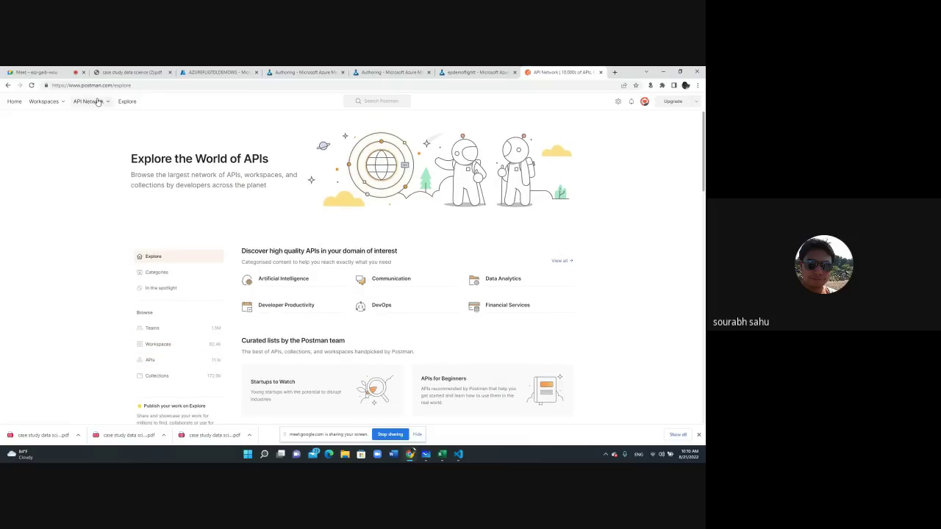
click(55, 101)
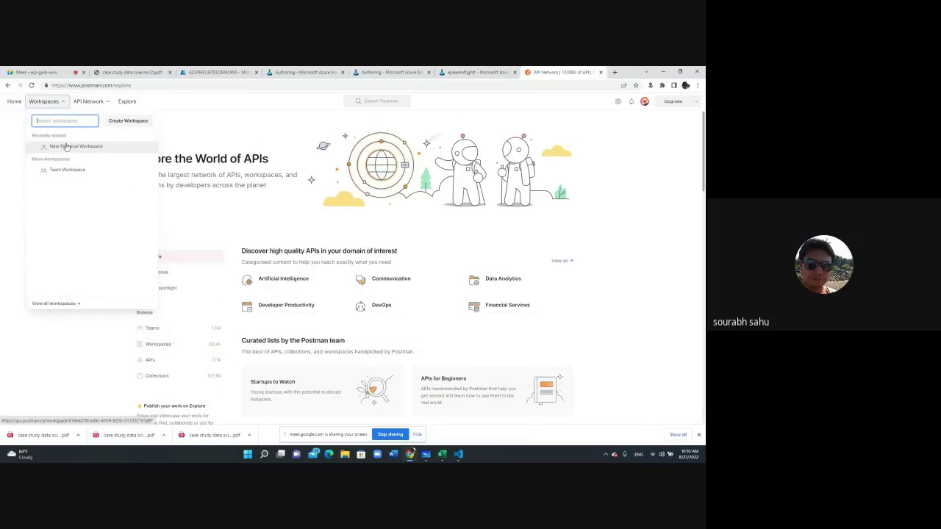
click(90, 147)
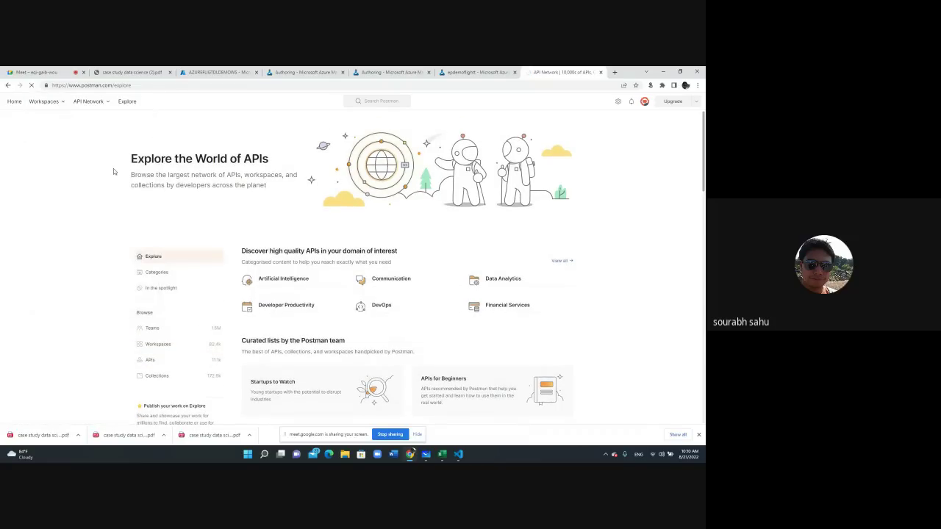
Step: Switch back to Azure Machine Learning Studio and reload the epdemoflightt details to recheck its deployment state
click(36, 72)
click(132, 72)
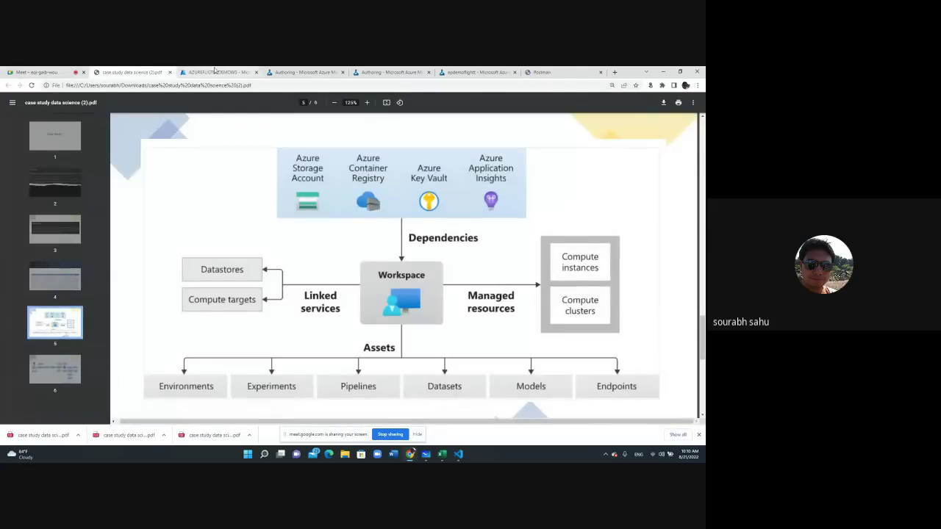
click(474, 72)
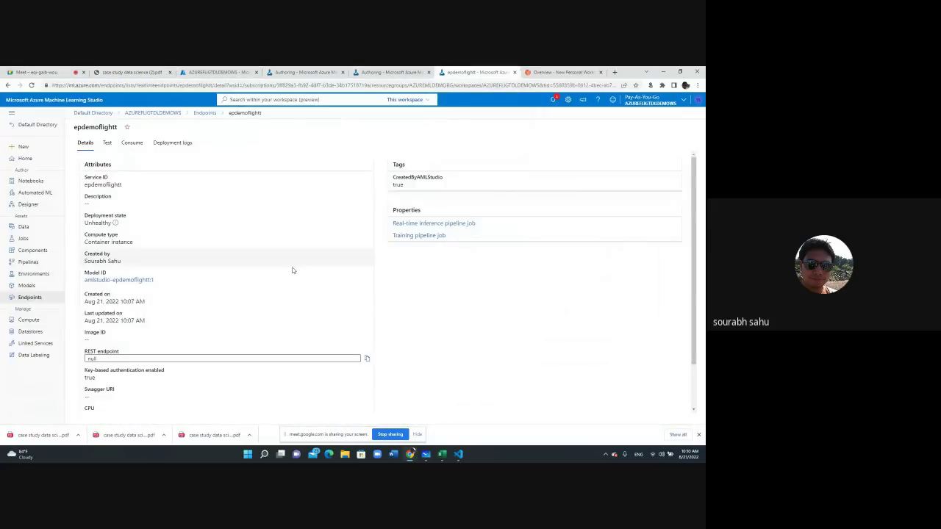
click(31, 85)
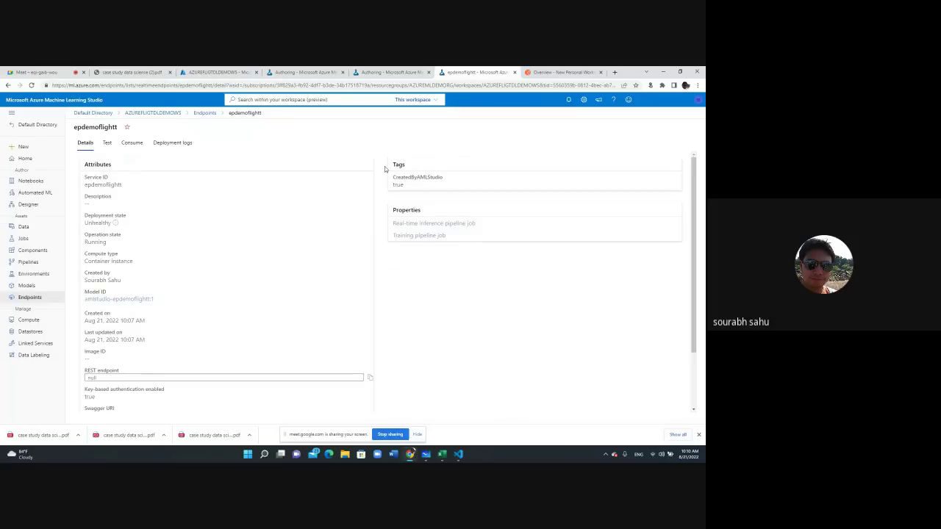
Step: Refresh the real-time endpoints list, try to delete the epdemoflightt endpoint, and reopen its details
click(29, 297)
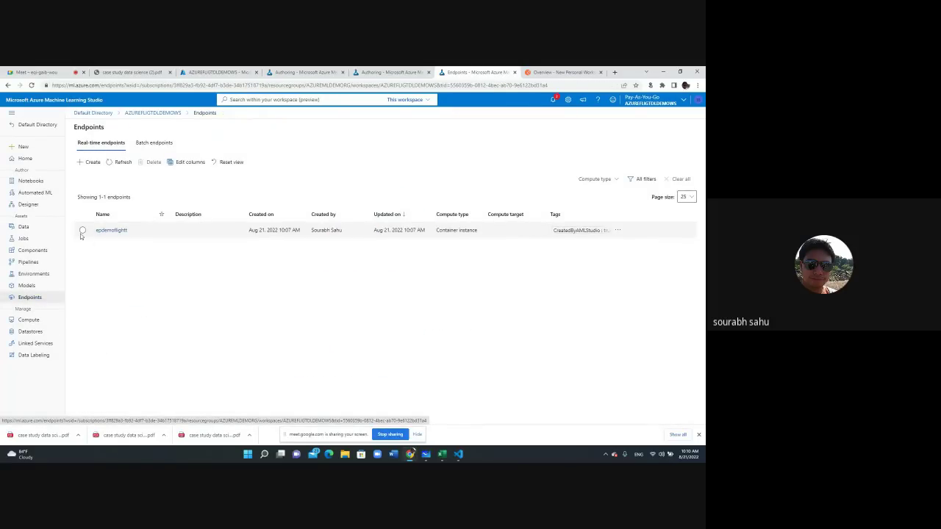
click(119, 162)
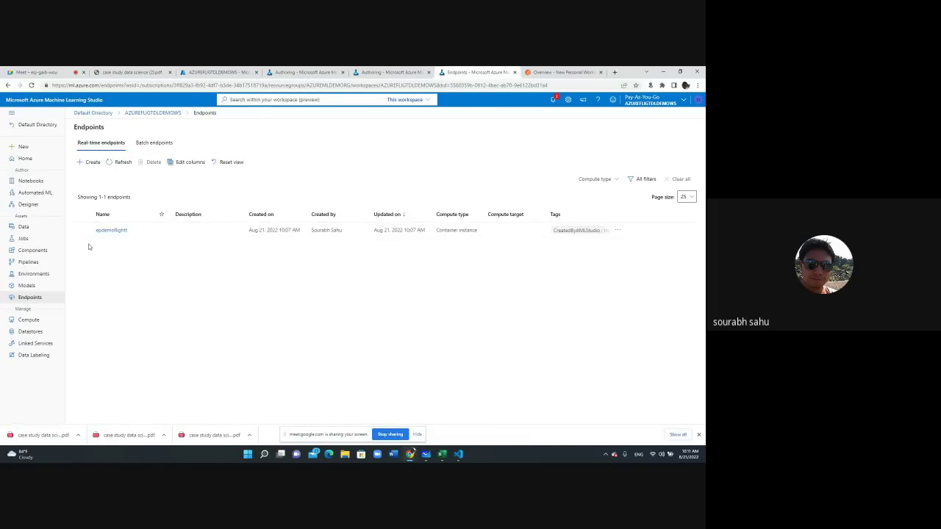
click(83, 230)
click(152, 162)
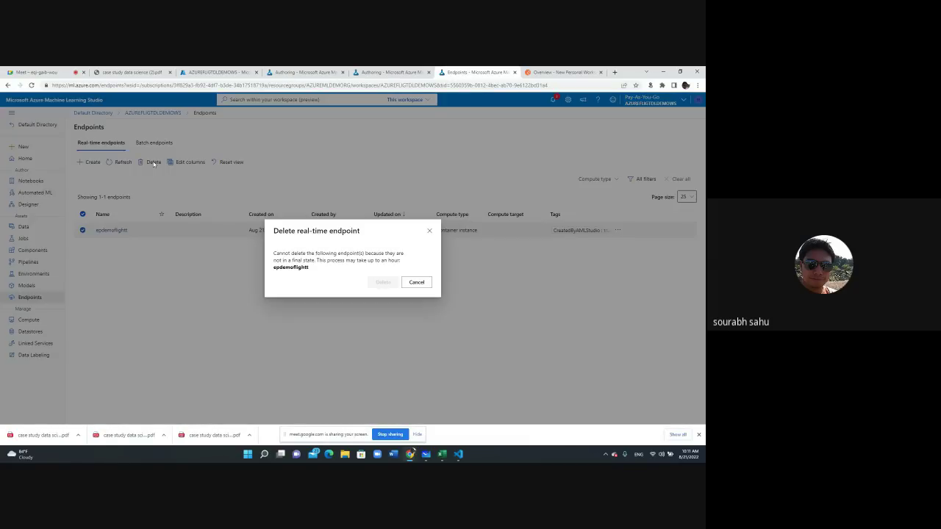
click(417, 283)
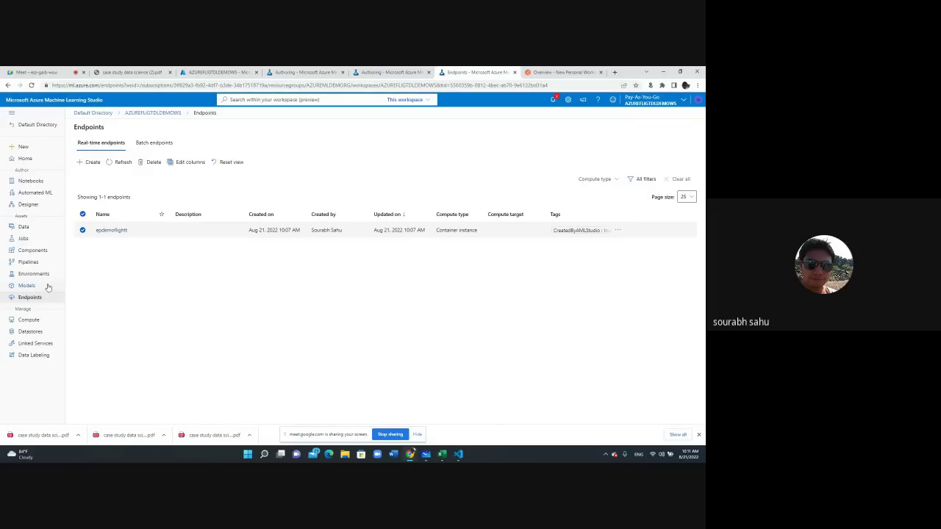
click(111, 230)
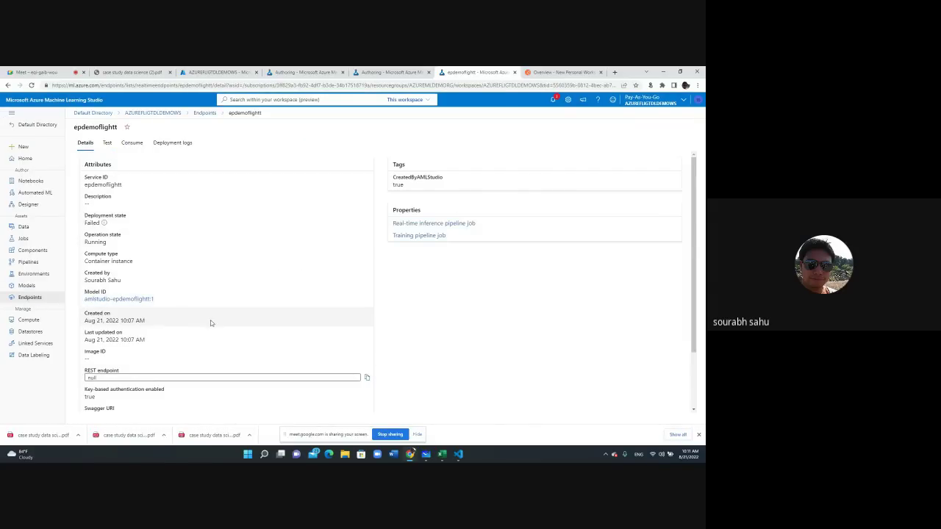
Step: Switch to Postman and create a new HTTP request in New Personal Workspace with the method set to POST
click(562, 73)
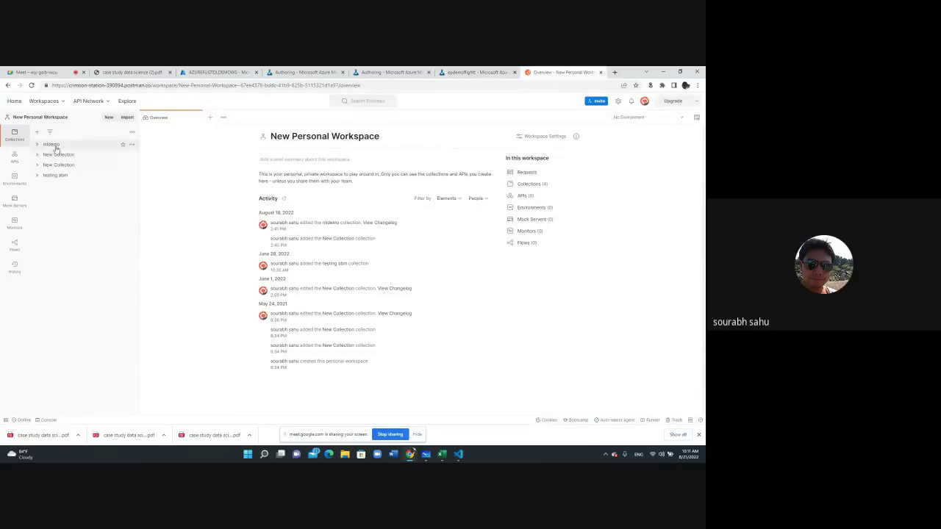
click(109, 117)
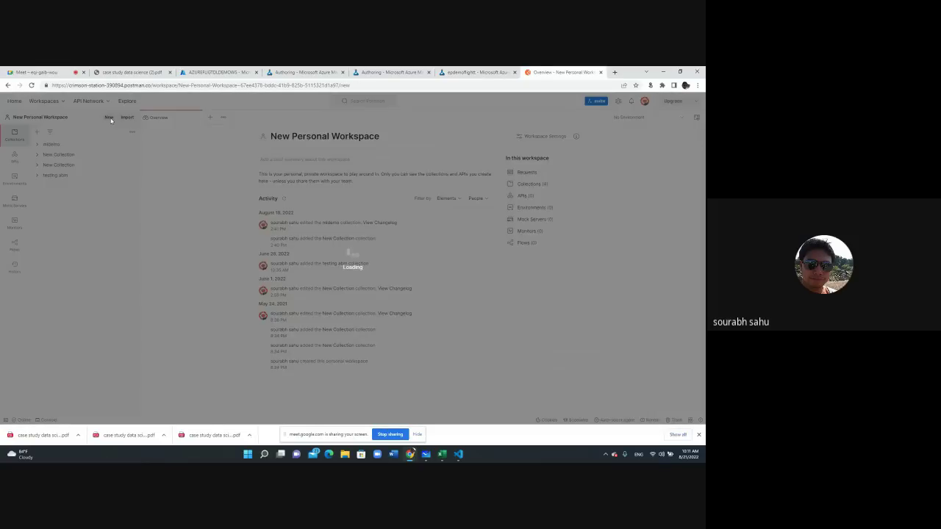
click(263, 169)
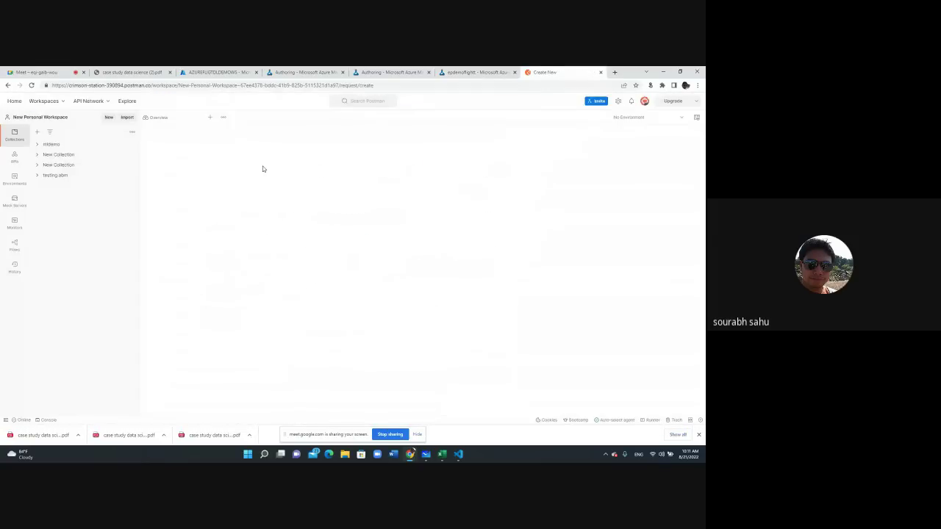
click(162, 155)
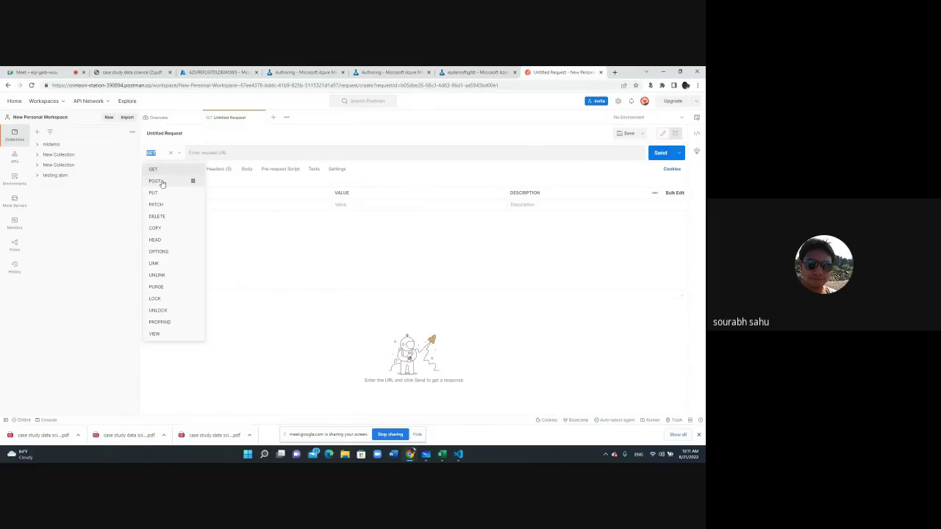
click(160, 183)
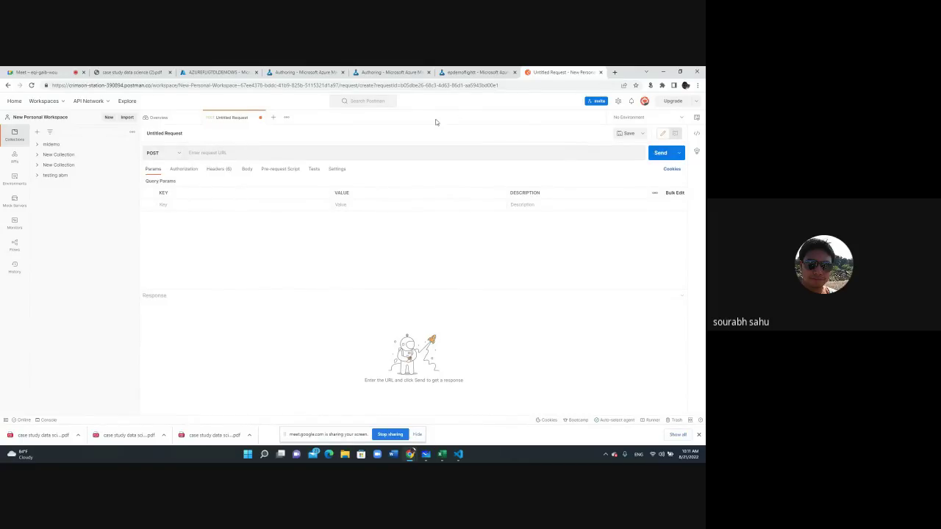
Step: Look up the REST endpoint field of epdemoflightt in Azure Machine Learning Studio, comparing it with the Postman request
click(470, 72)
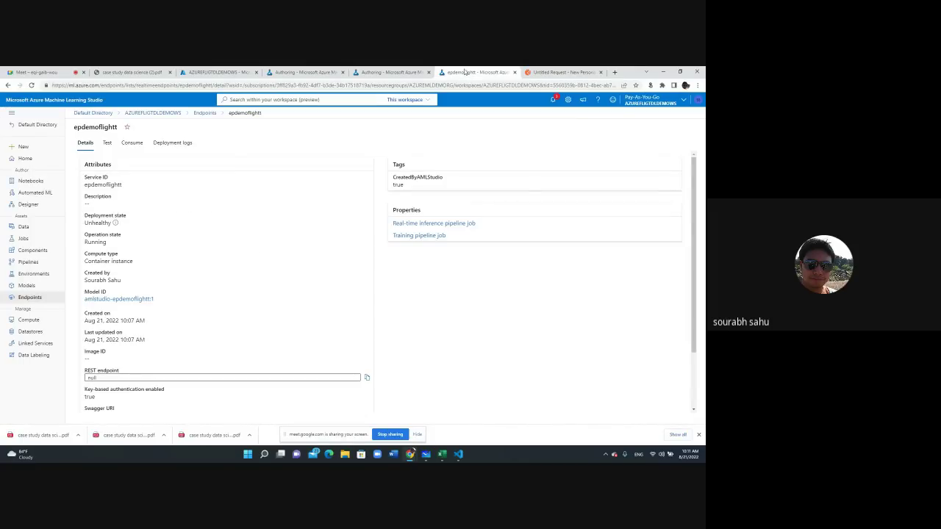
double_click(107, 371)
click(559, 72)
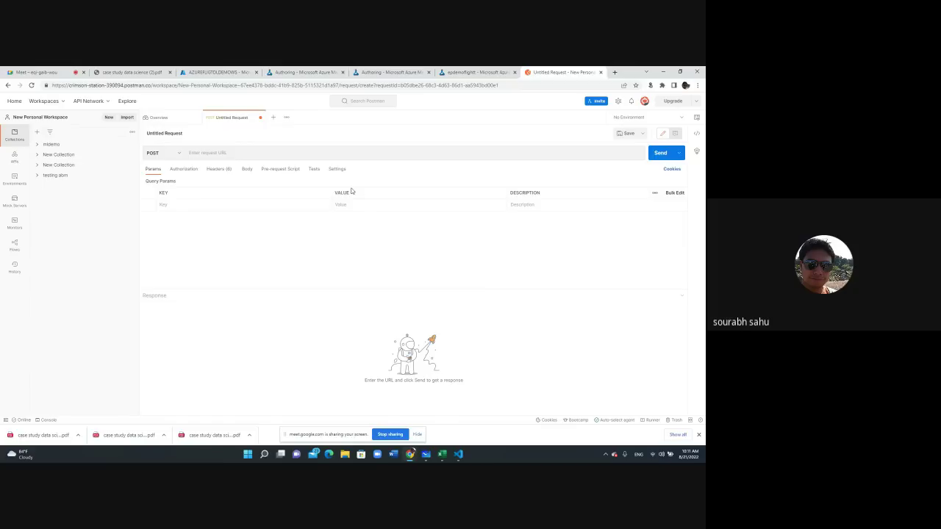
click(474, 72)
scroll(321, 297, down, 1)
click(316, 305)
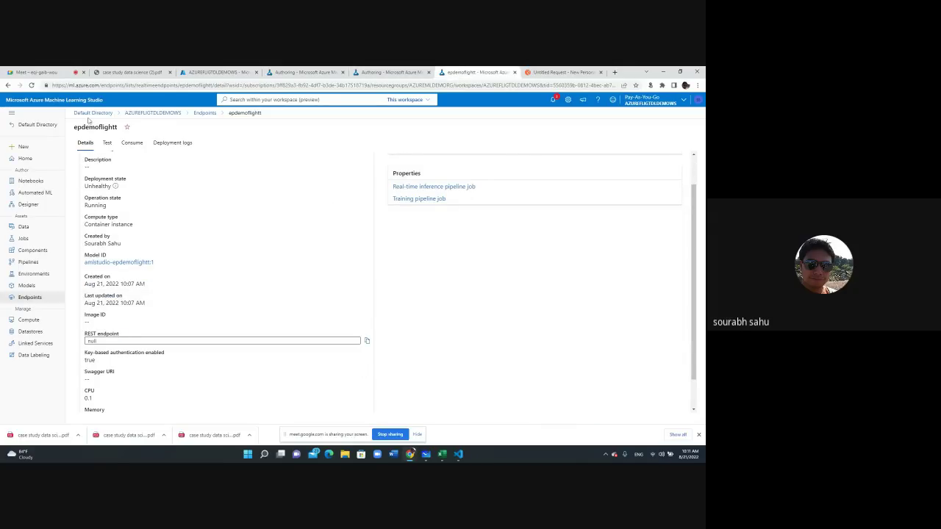
Step: Reload the epdemoflightt endpoint and review its REST endpoint attribute, test page and consumption page
key(F5)
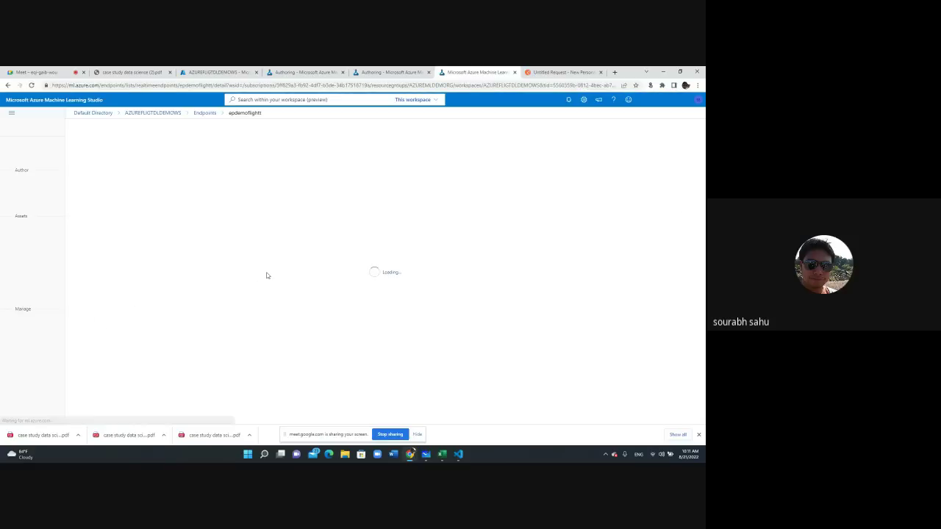
click(205, 379)
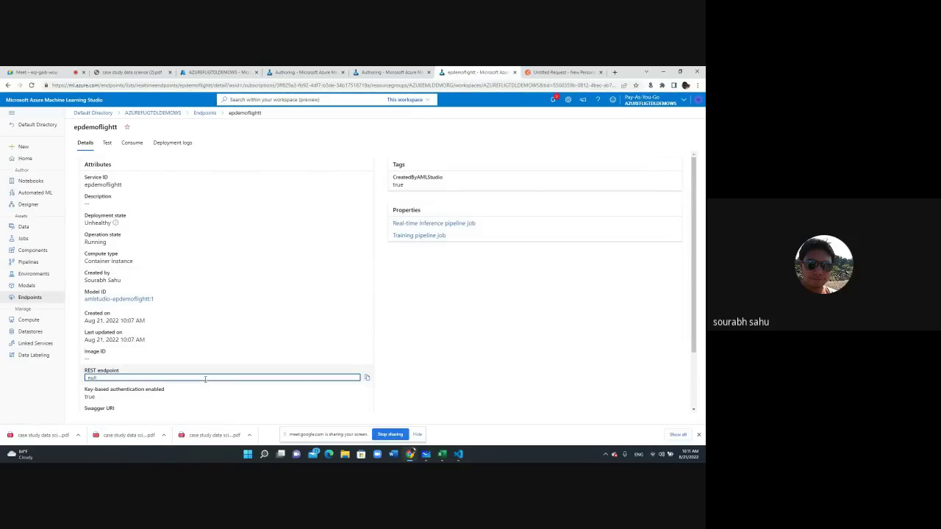
scroll(311, 346, down, 2)
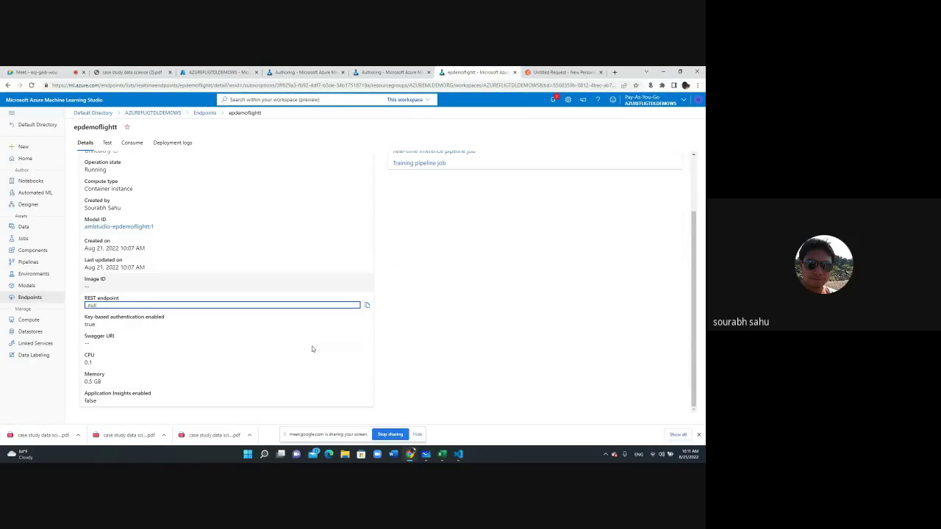
scroll(156, 257, up, 2)
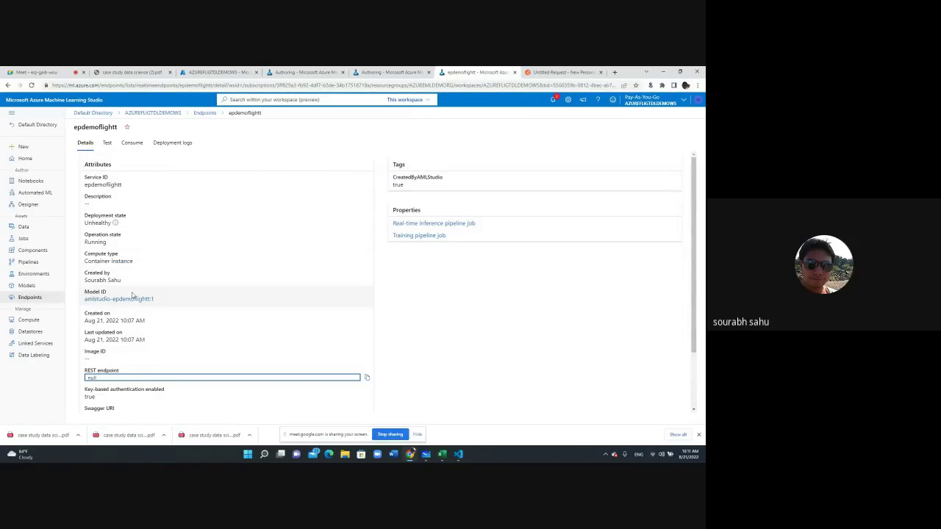
click(107, 144)
click(132, 143)
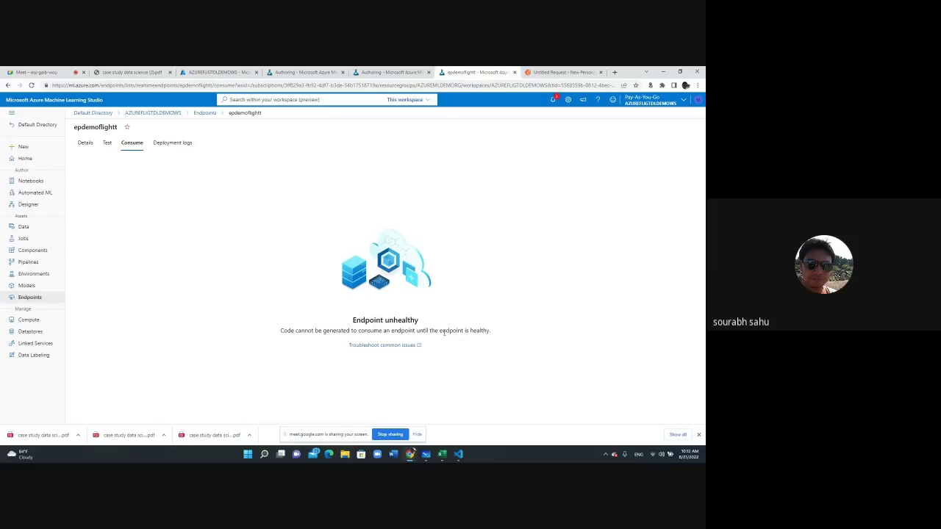
click(87, 145)
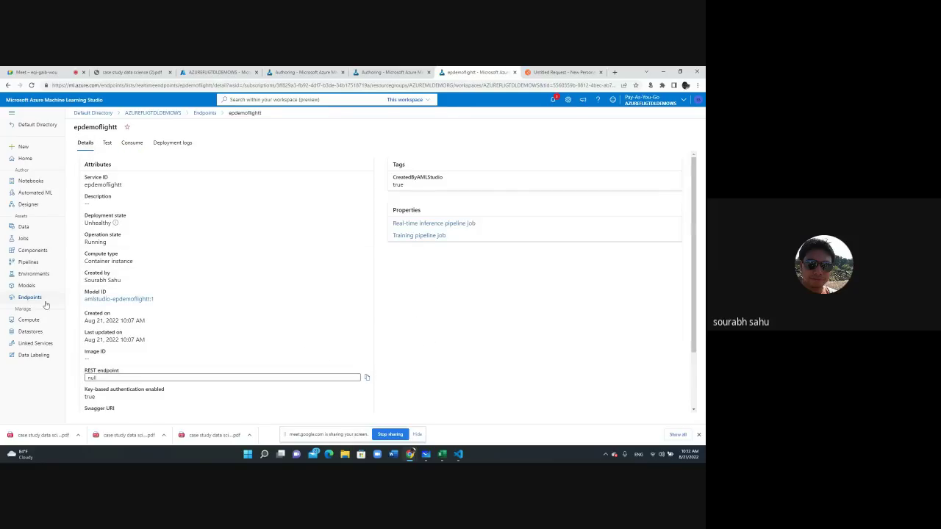
Step: Refresh the real-time endpoints list, reopen epdemoflightt, and read the explanation of its deployment state before reloading the details
click(30, 297)
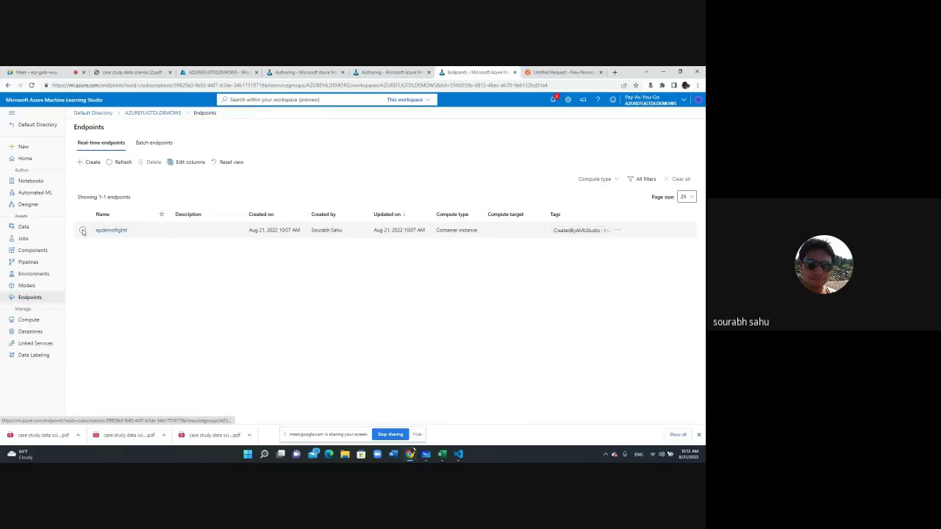
click(119, 161)
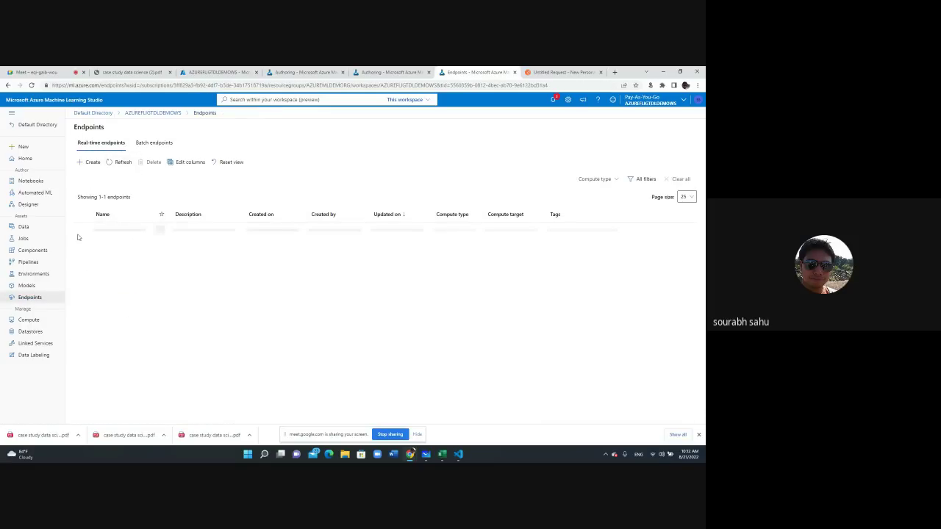
click(118, 163)
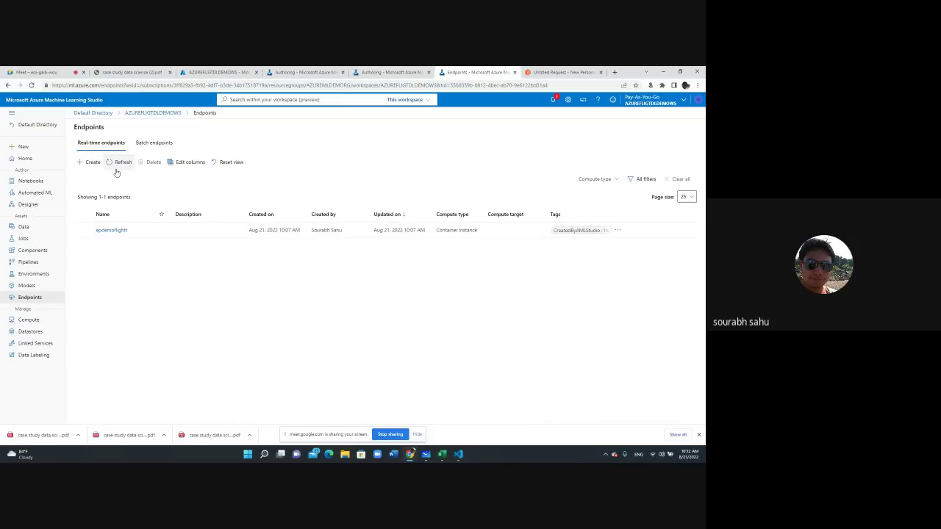
click(111, 230)
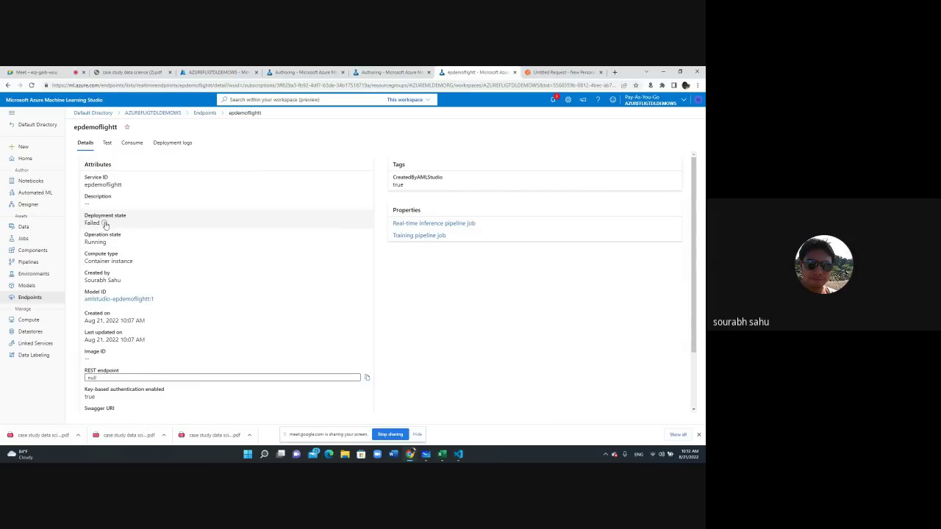
mouse_move(105, 224)
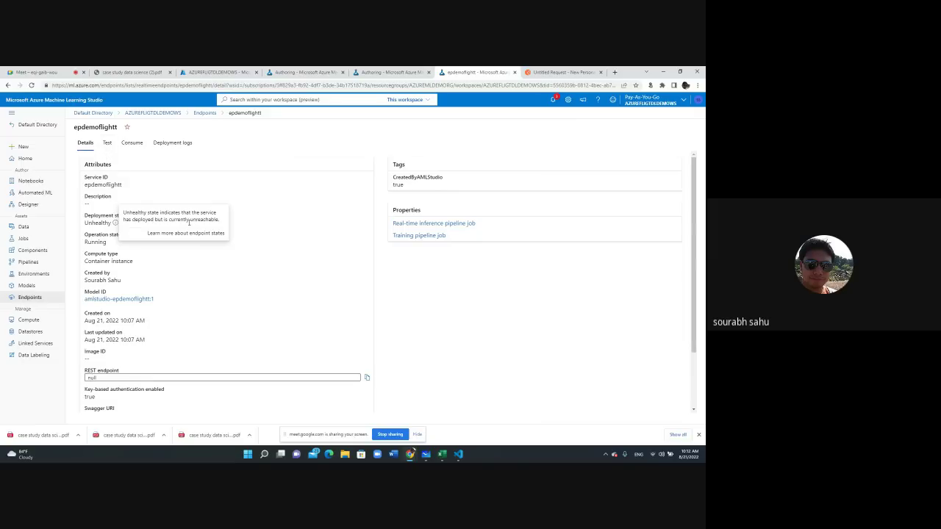
drag(137, 213, 274, 218)
click(274, 218)
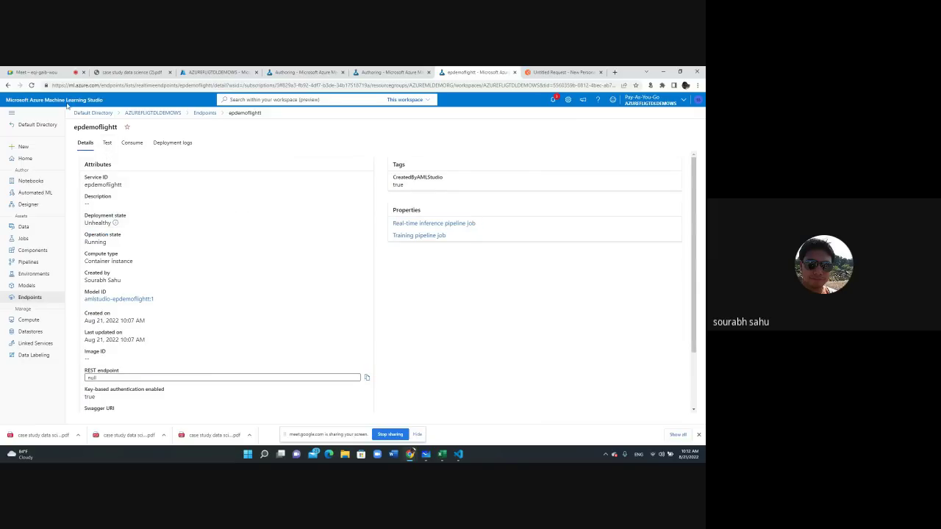
click(30, 85)
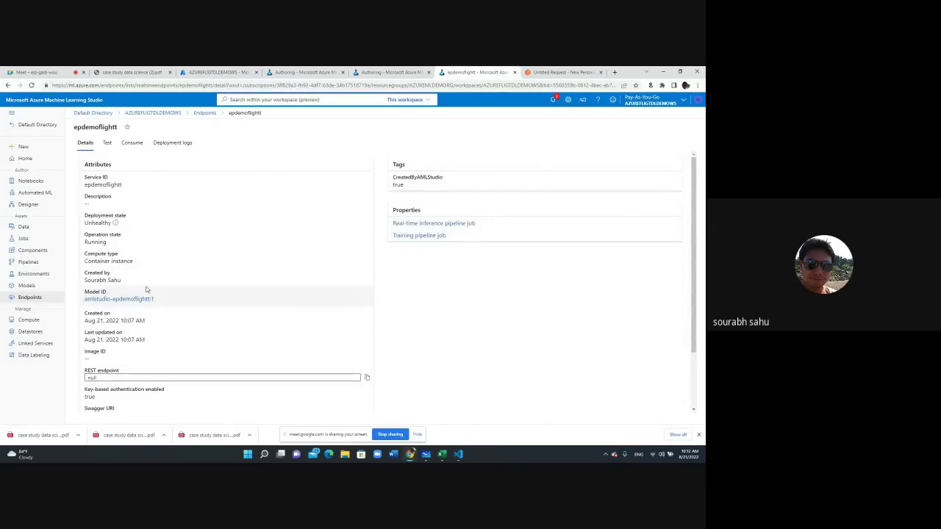
Step: Try again to delete the epdemoflightt endpoint from the real-time endpoints list
click(31, 299)
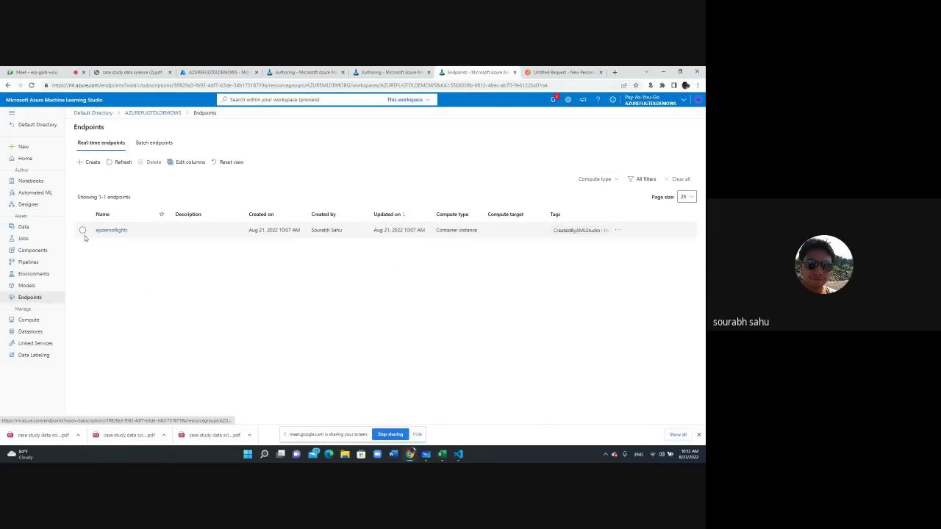
click(83, 231)
click(153, 163)
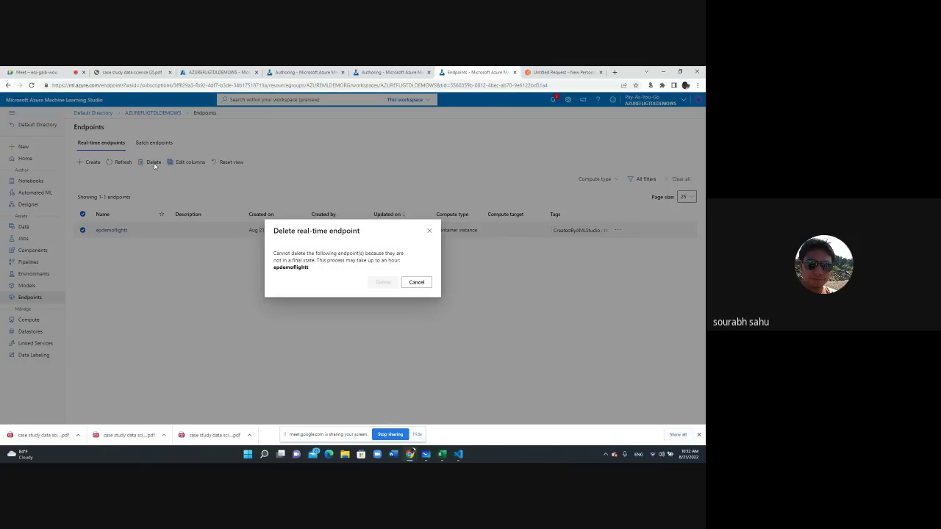
click(416, 282)
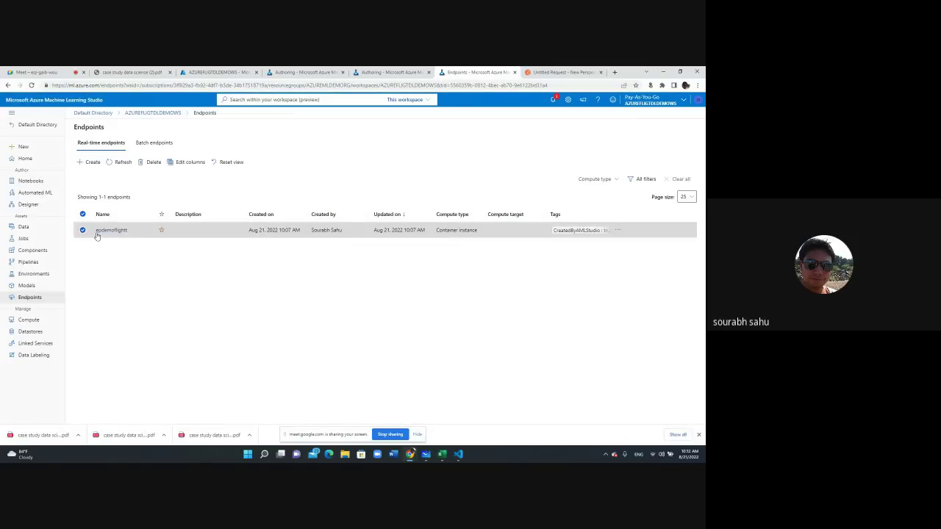
Step: View the real-time inference pipeline job's graph and check the epdemoflightt endpoint details again
click(29, 262)
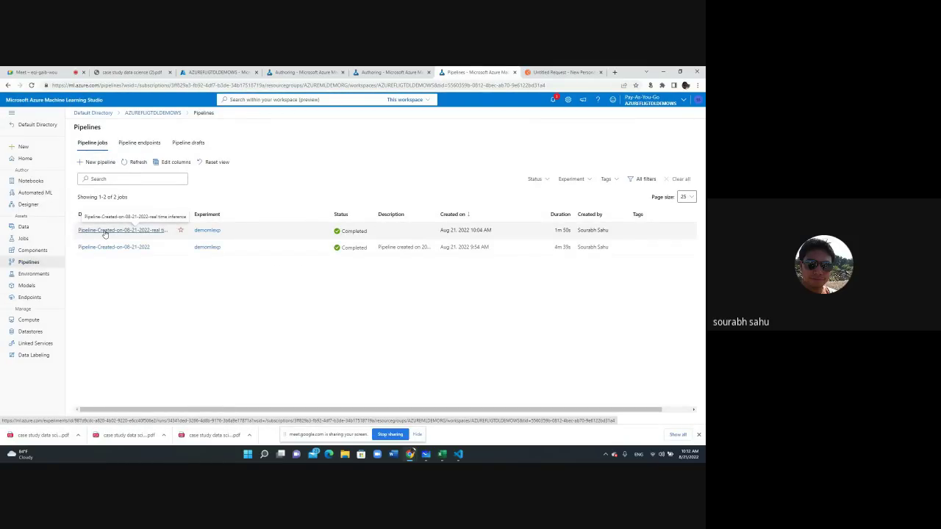
click(105, 232)
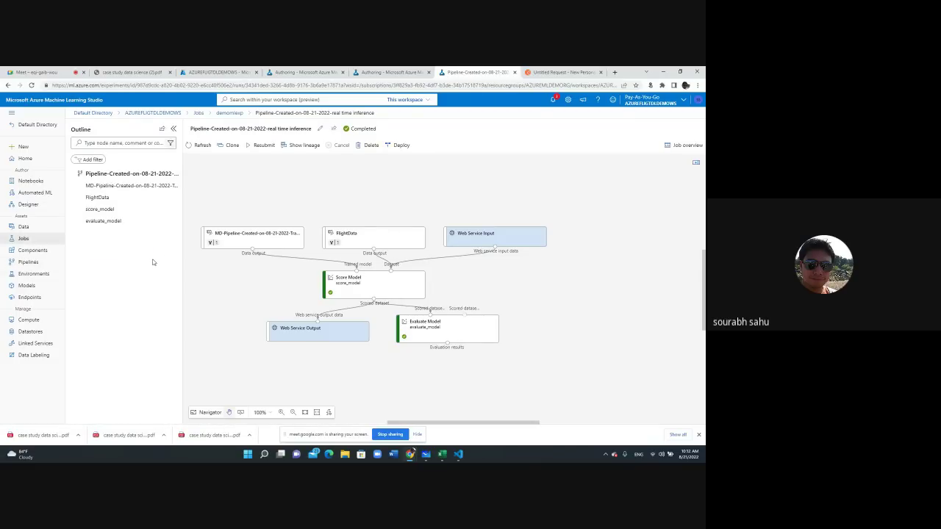
click(26, 297)
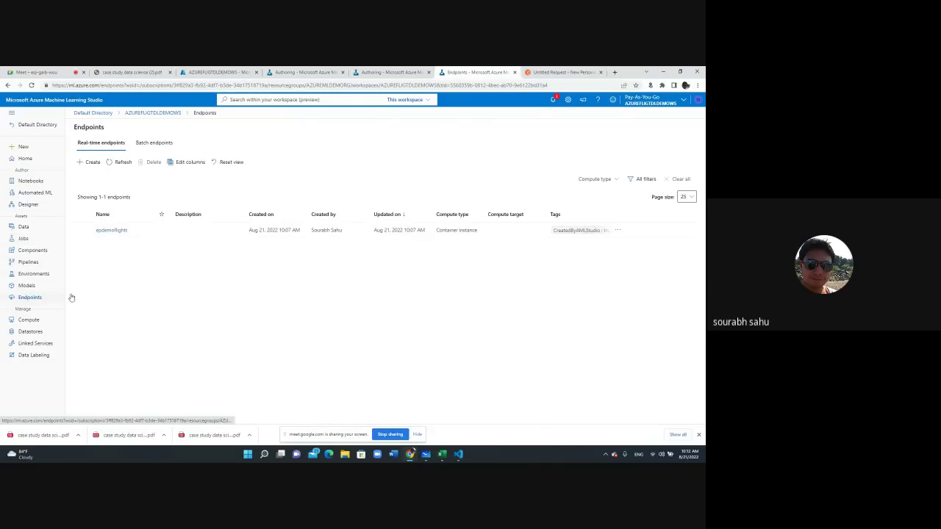
click(111, 230)
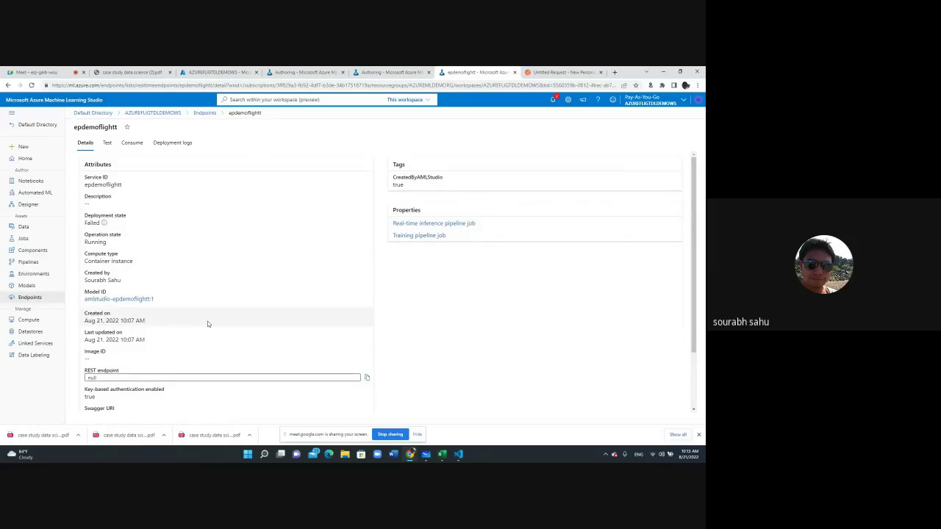
Step: Try once more to delete the epdemoflightt real-time endpoint, and look briefly at the form for creating a new deployment
click(31, 297)
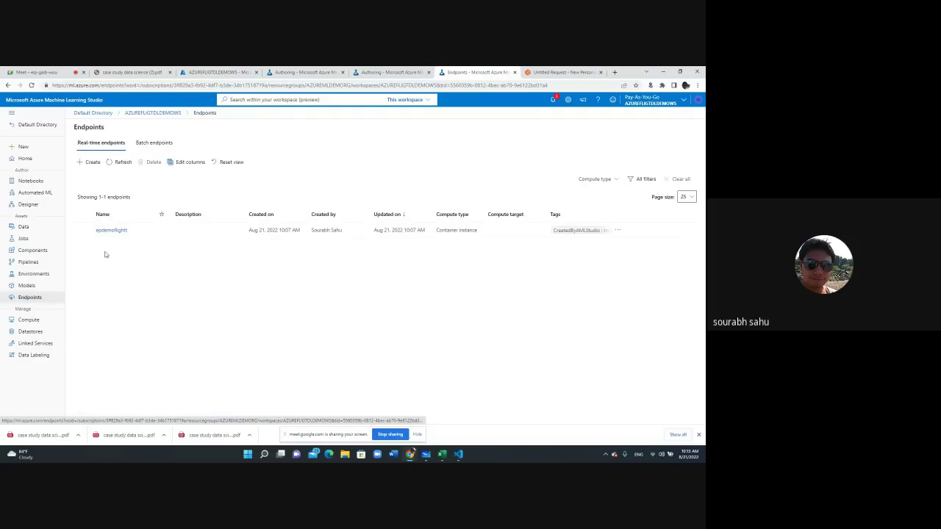
click(81, 230)
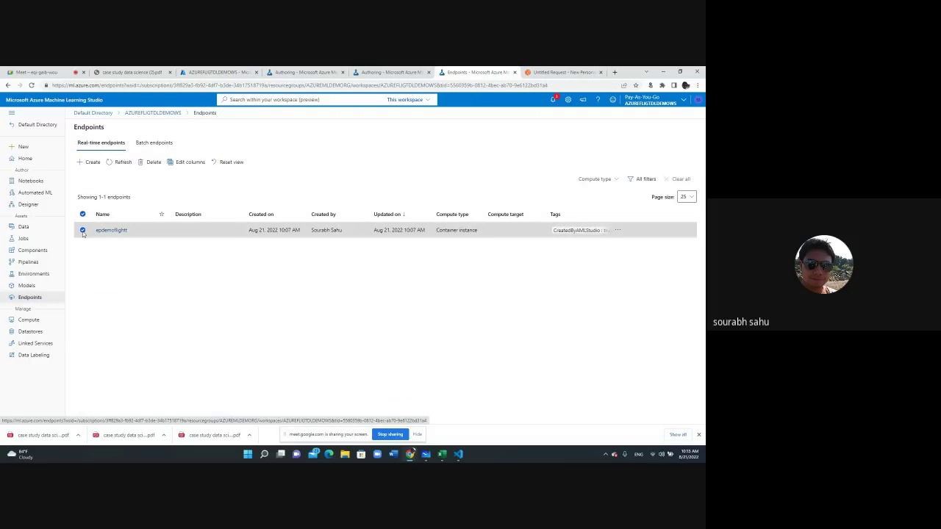
click(151, 163)
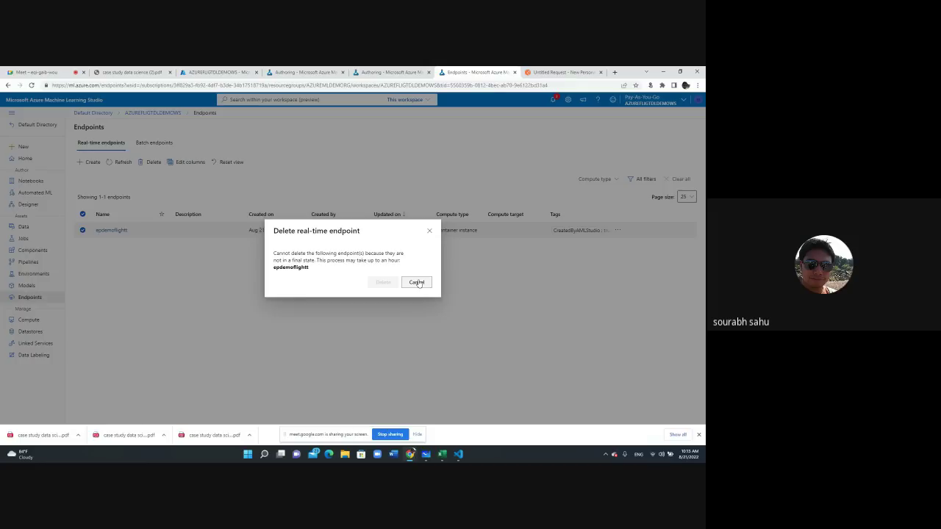
click(417, 282)
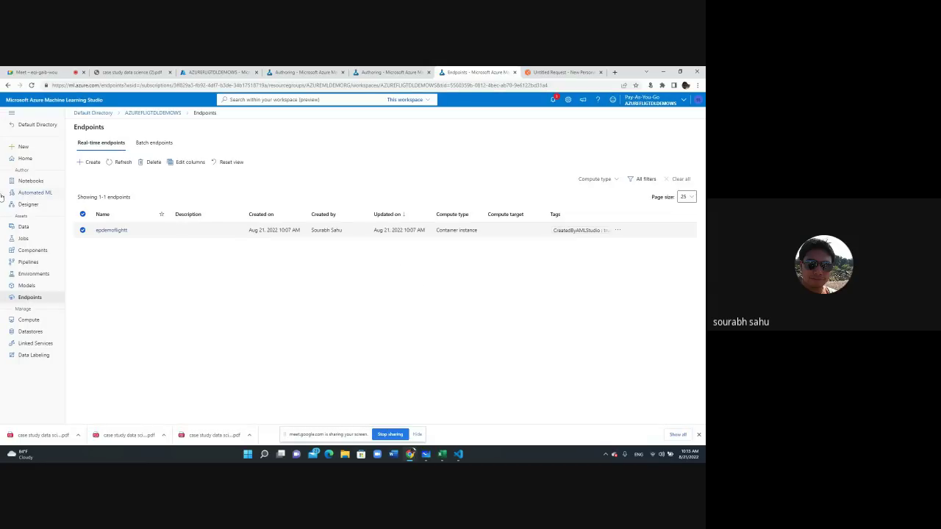
click(93, 163)
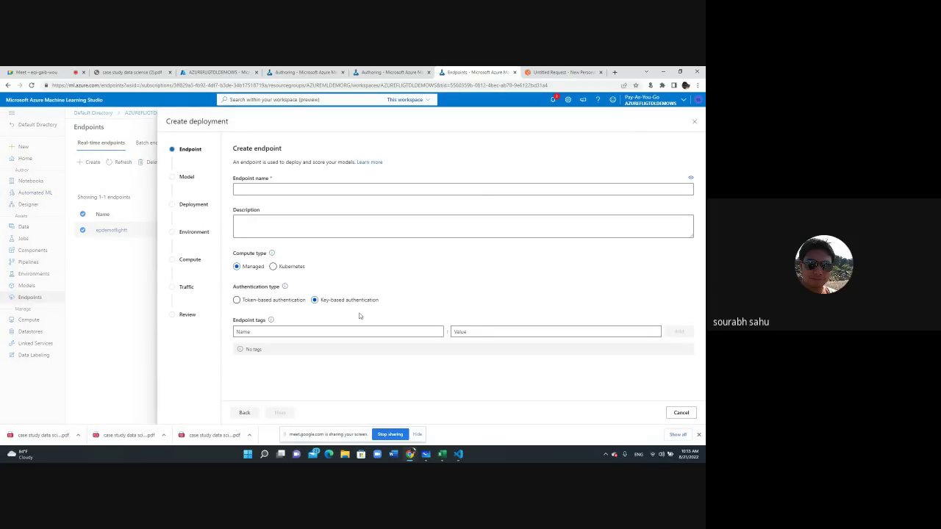
click(694, 122)
Step: Deploy the completed real-time inference pipeline job, replacing the existing real-time endpoint epdemoflightt
click(37, 262)
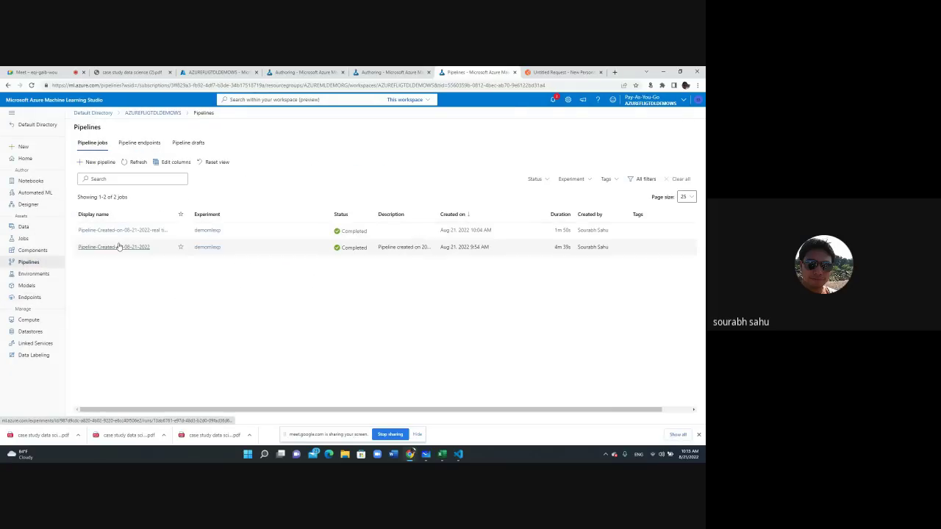
click(129, 231)
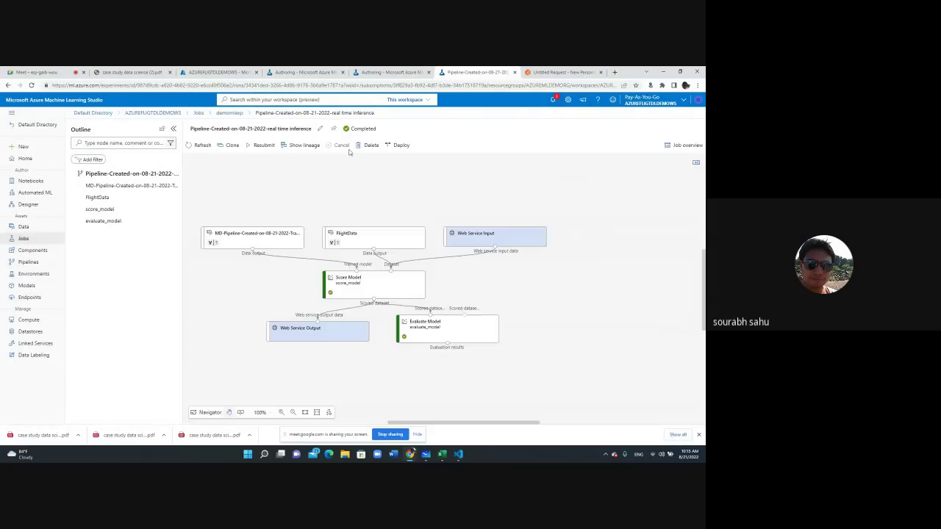
click(404, 148)
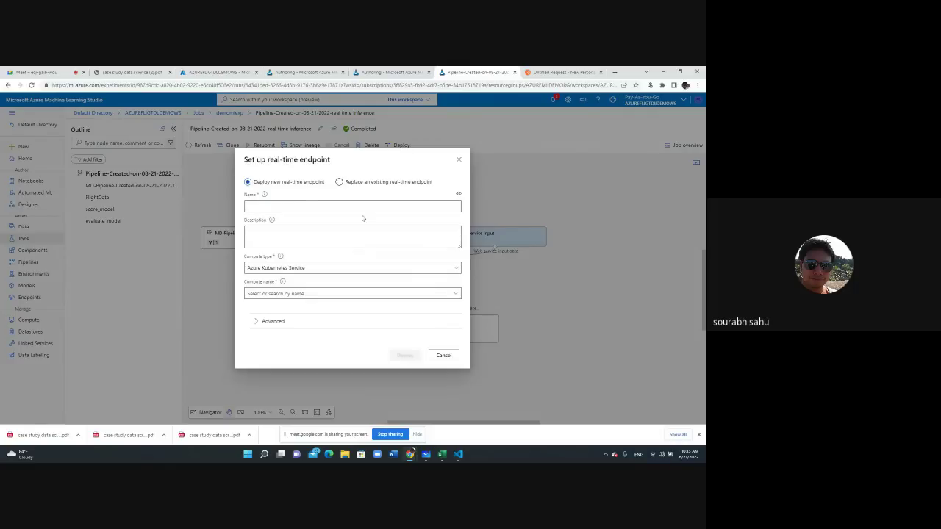
click(354, 183)
click(331, 204)
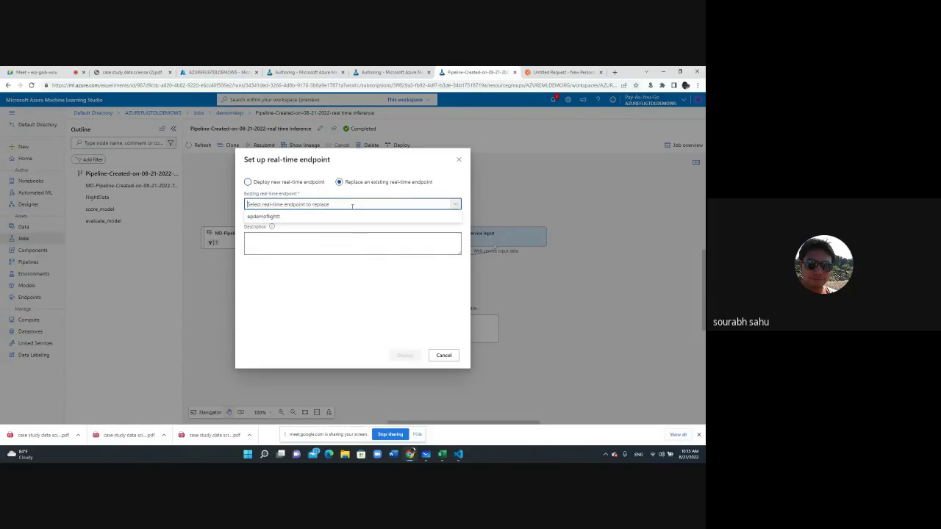
click(310, 219)
click(402, 352)
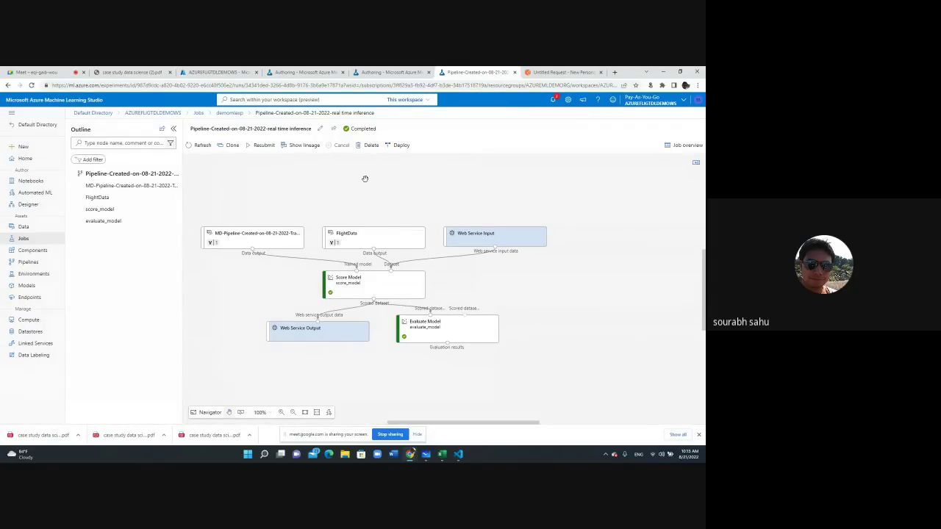
Step: Open the epdemoflightt endpoint's details and reload them to check the deployment state
click(29, 297)
click(111, 230)
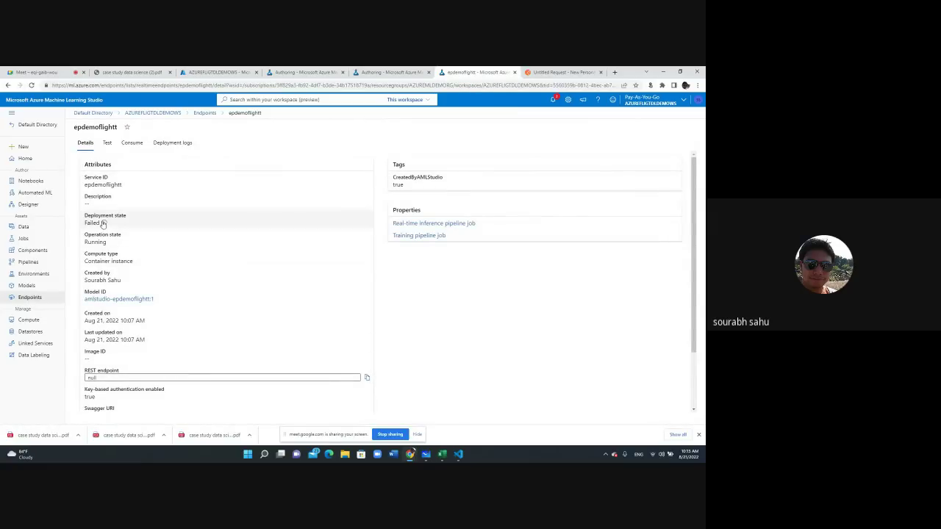
click(31, 85)
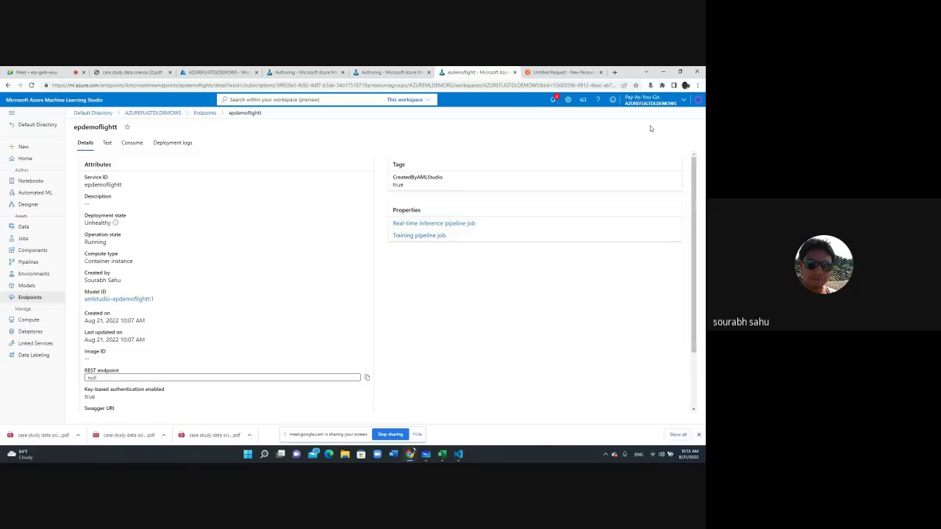
click(32, 85)
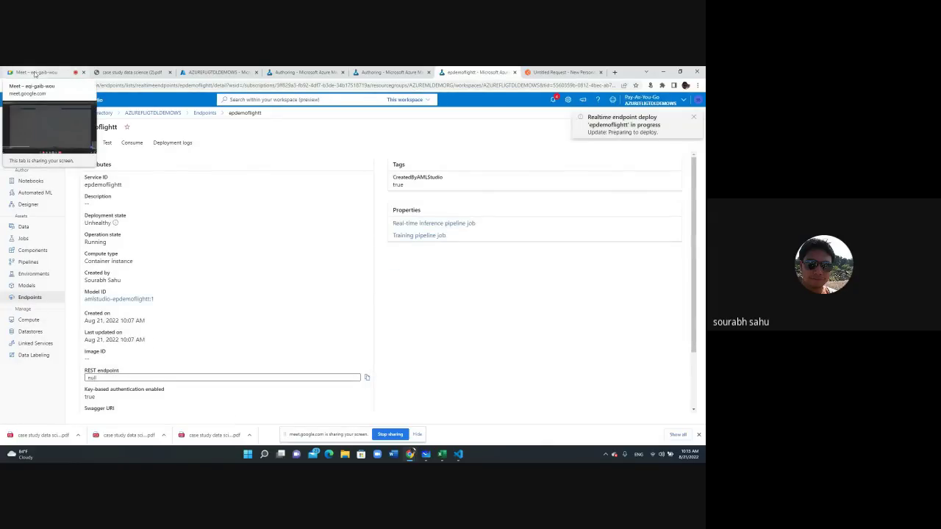
Step: Switch between the Google Meet call and the endpoint details, and show the call's participant list
click(35, 72)
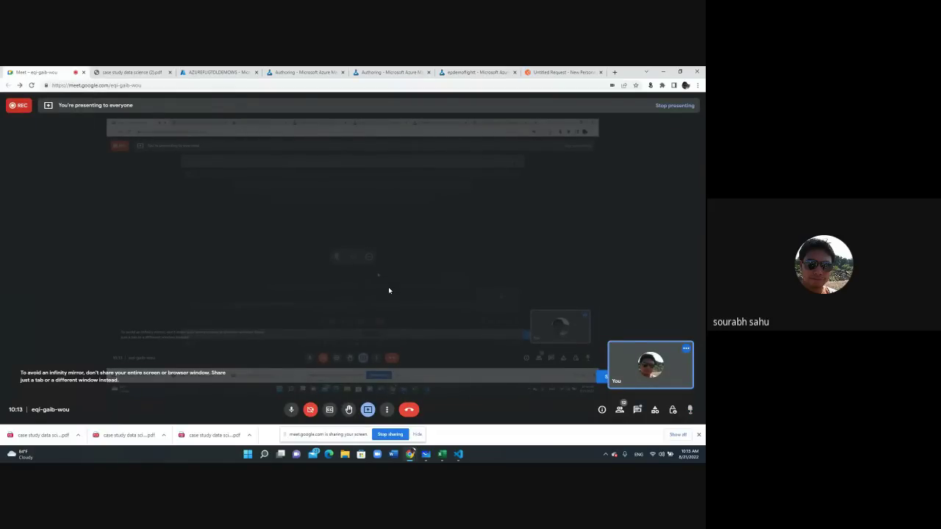
click(482, 72)
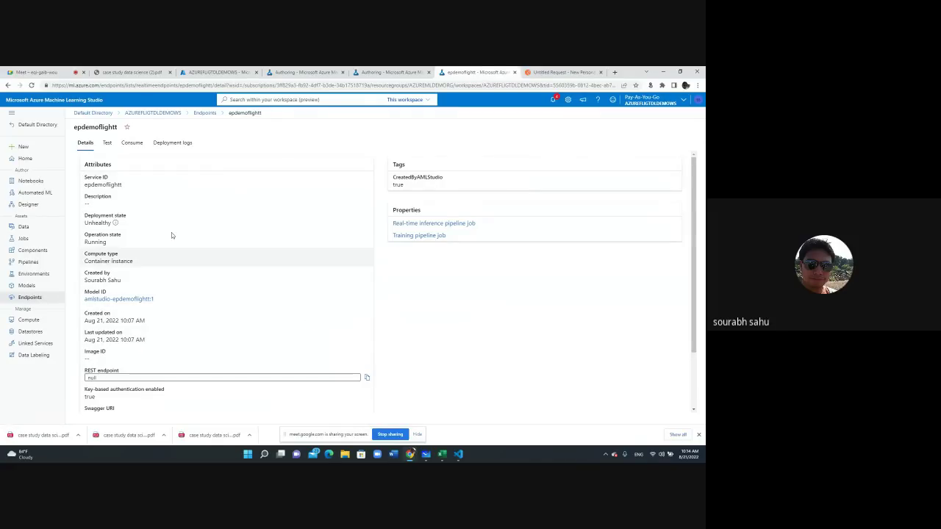
click(37, 71)
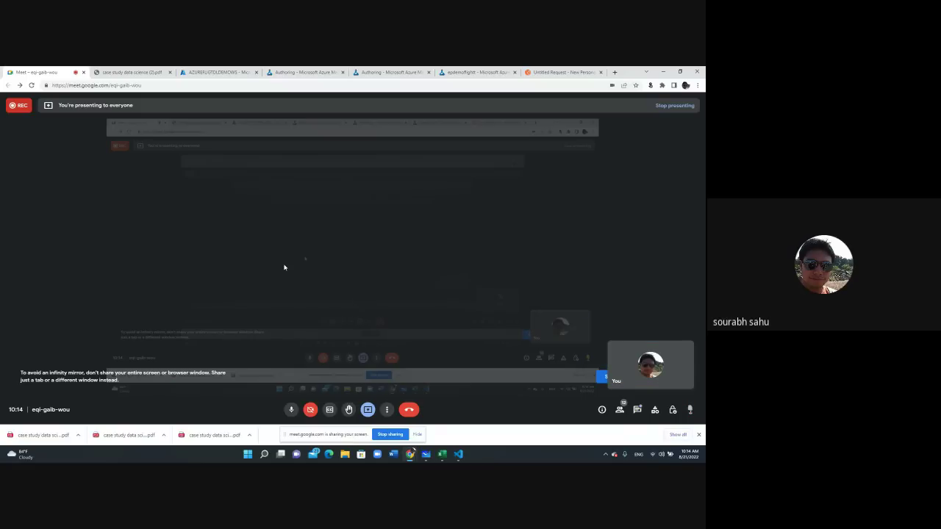
click(619, 414)
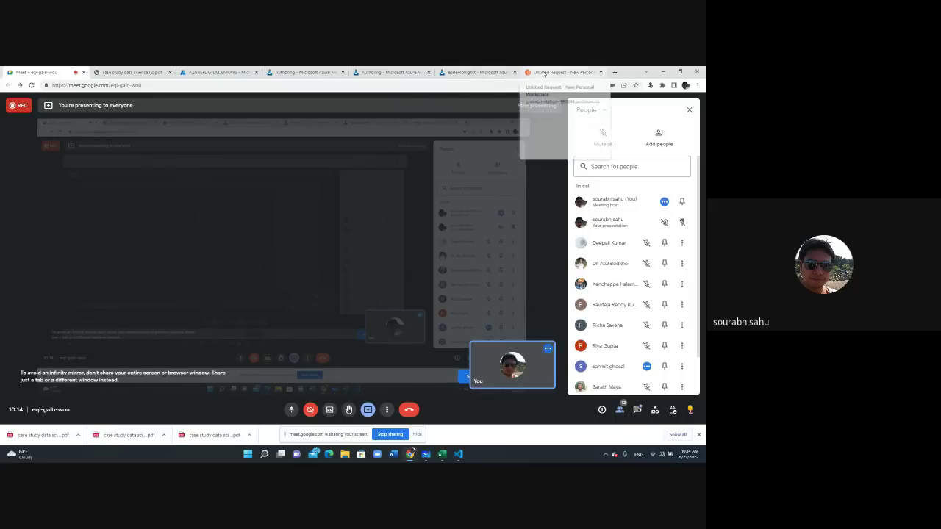
Step: Return to the epdemoflightt endpoint in Azure Machine Learning Studio and reload its details
click(475, 71)
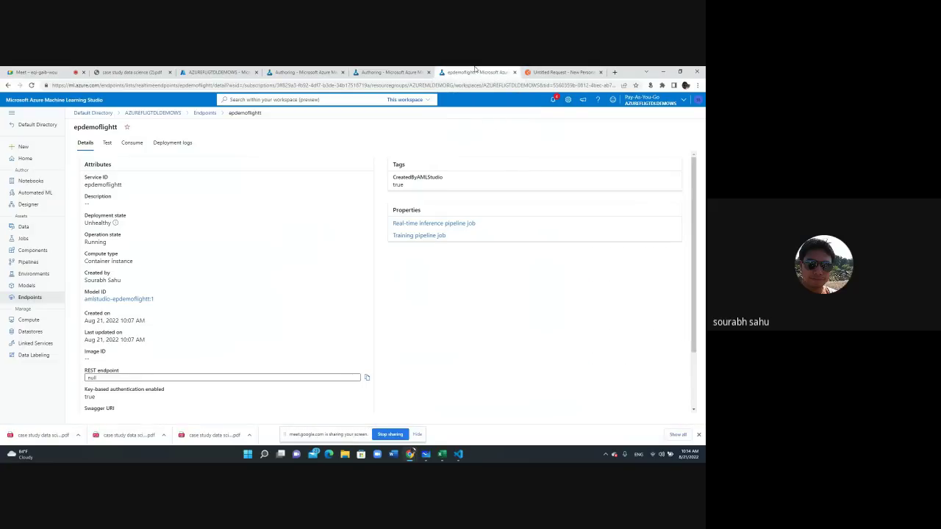
click(31, 85)
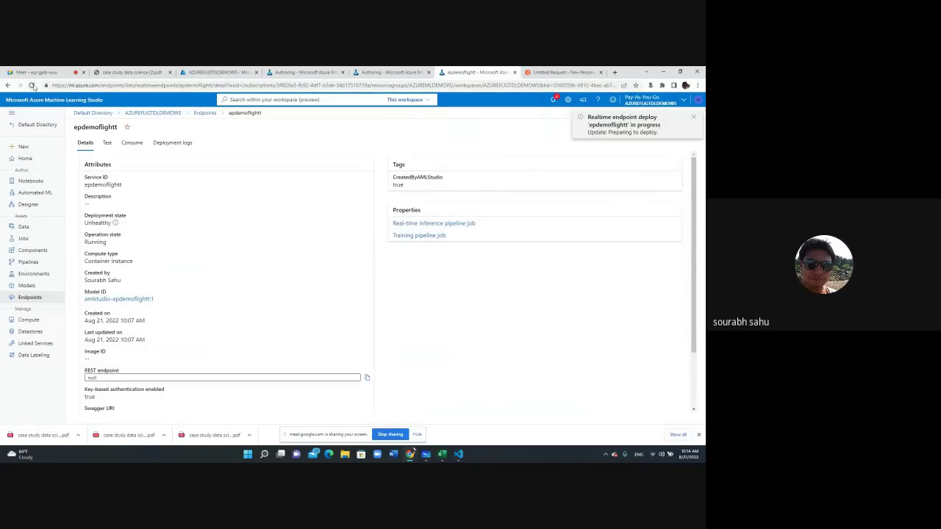
click(31, 85)
Step: Switch to the Google Meet call and look through the whole participant list
click(36, 72)
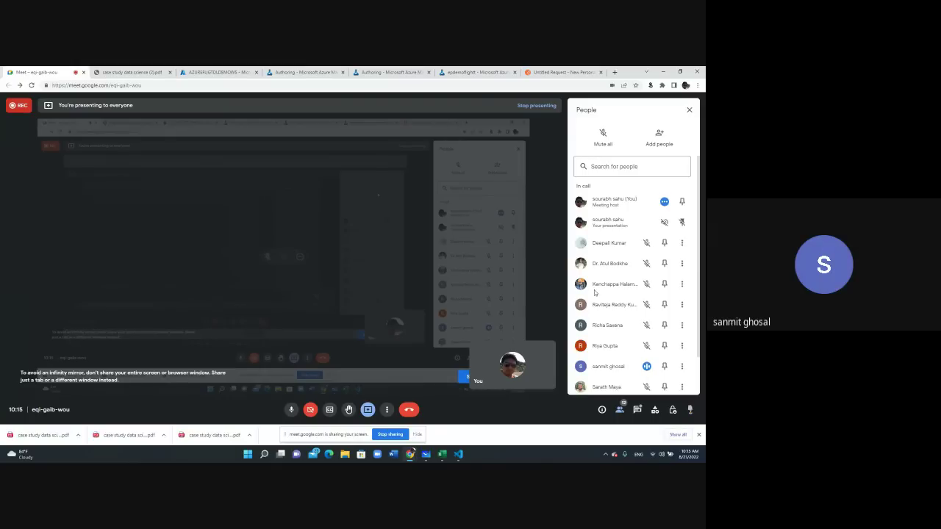
scroll(623, 305, down, 2)
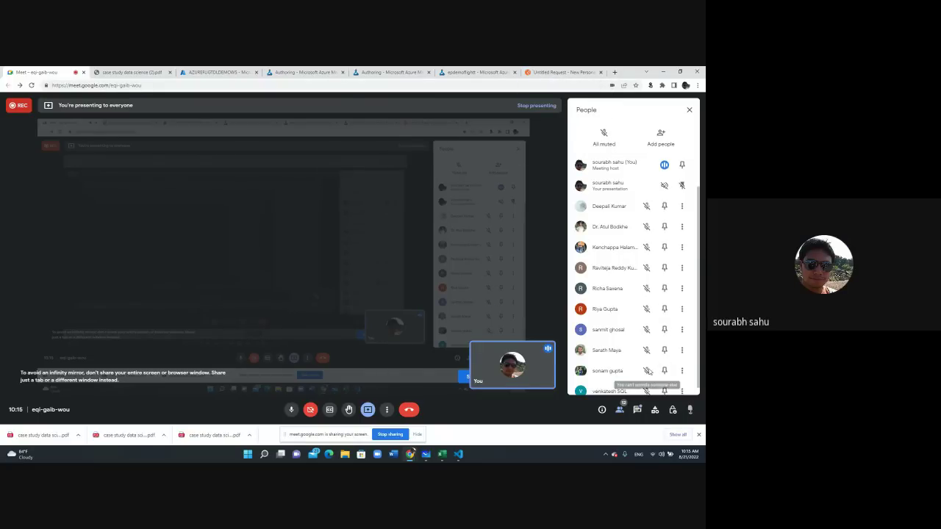
scroll(637, 345, down, 1)
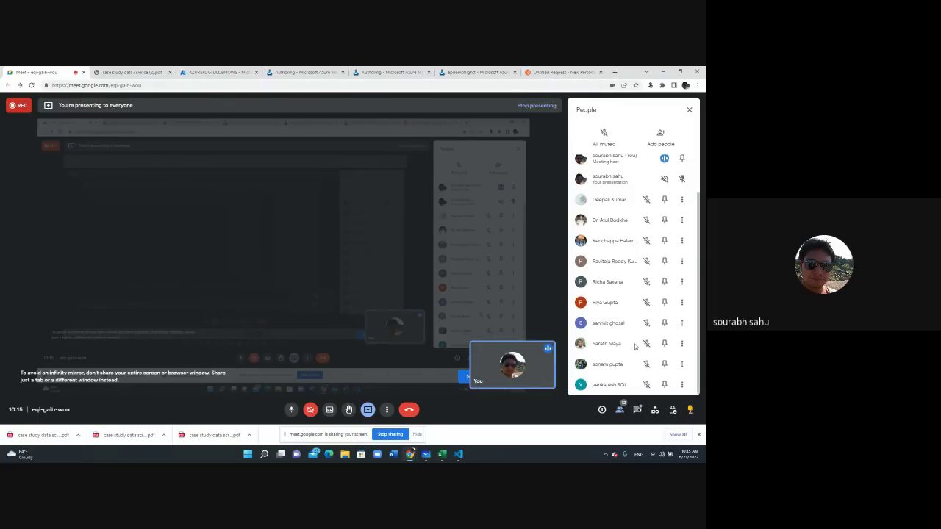
scroll(635, 344, up, 3)
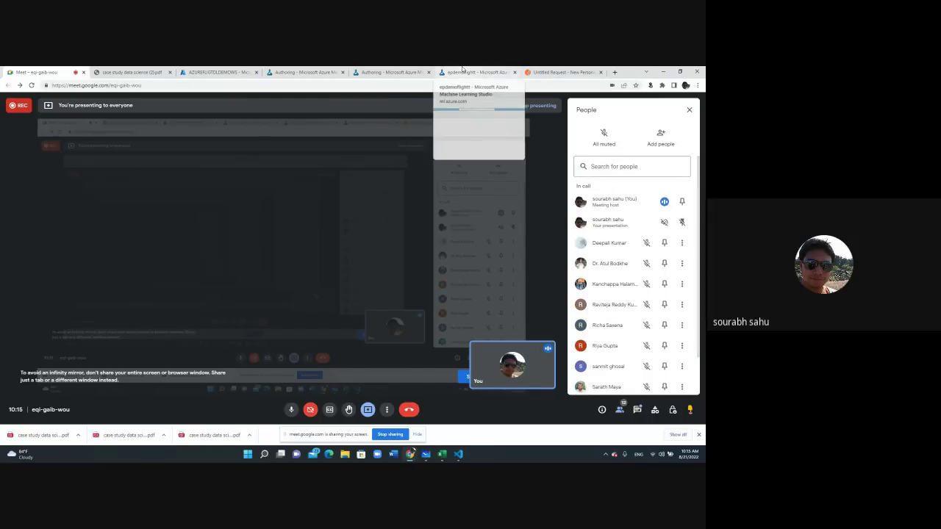
Step: Go back to the epdemoflightt endpoint details and reload them to follow the redeployment's progress, glancing at the call and the Postman request
click(462, 71)
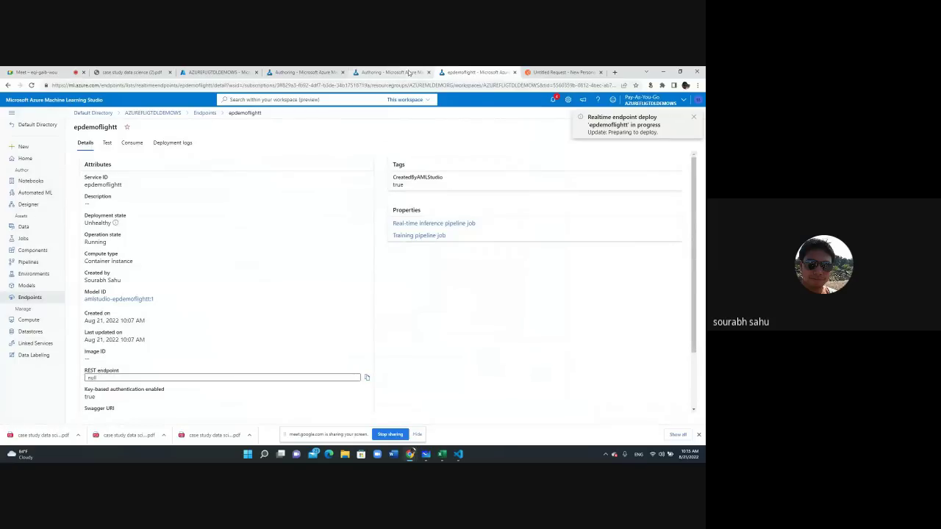
click(31, 85)
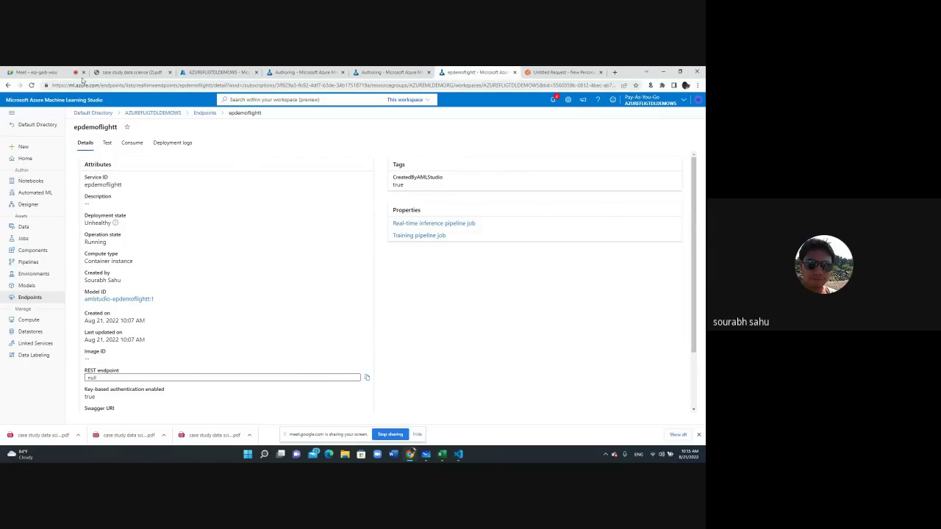
click(36, 73)
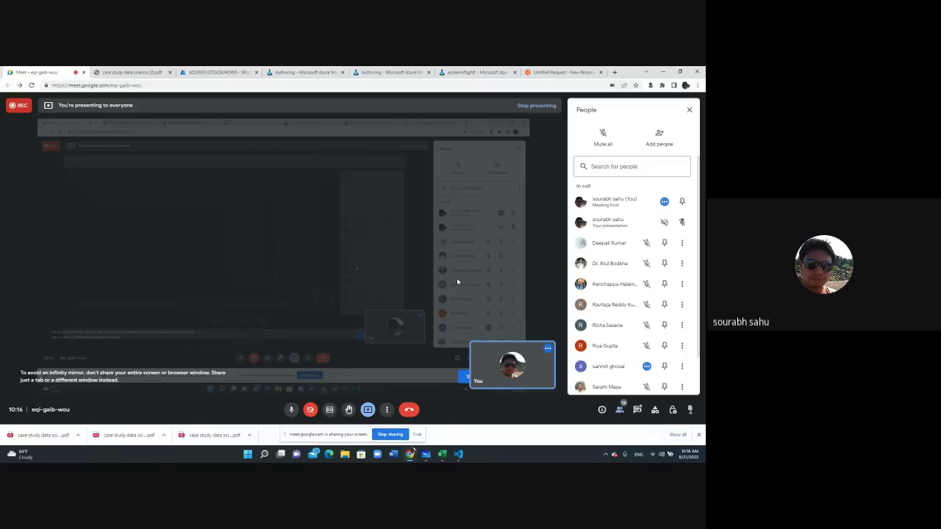
click(560, 72)
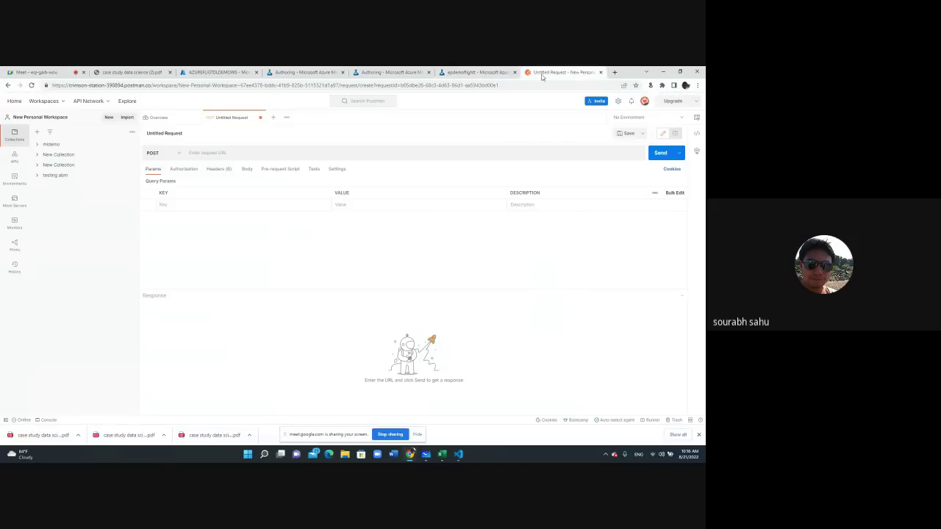
click(475, 71)
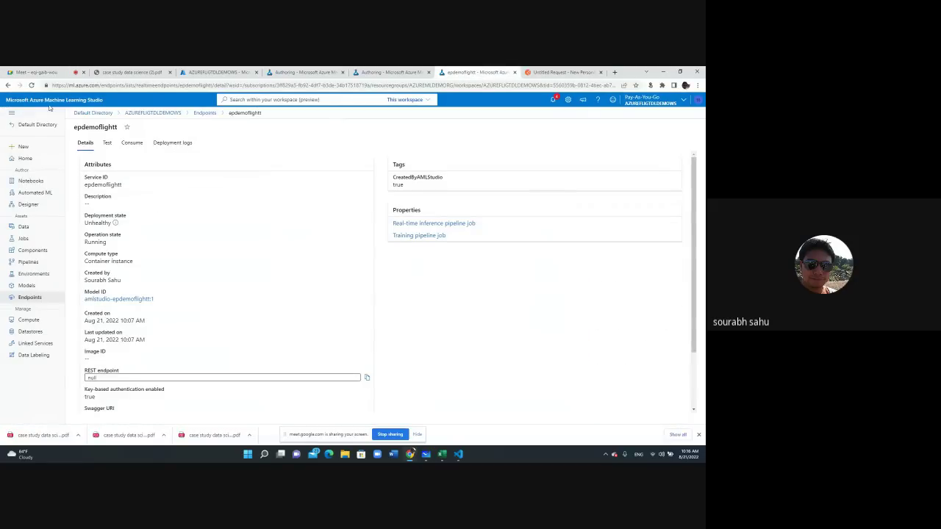
click(31, 86)
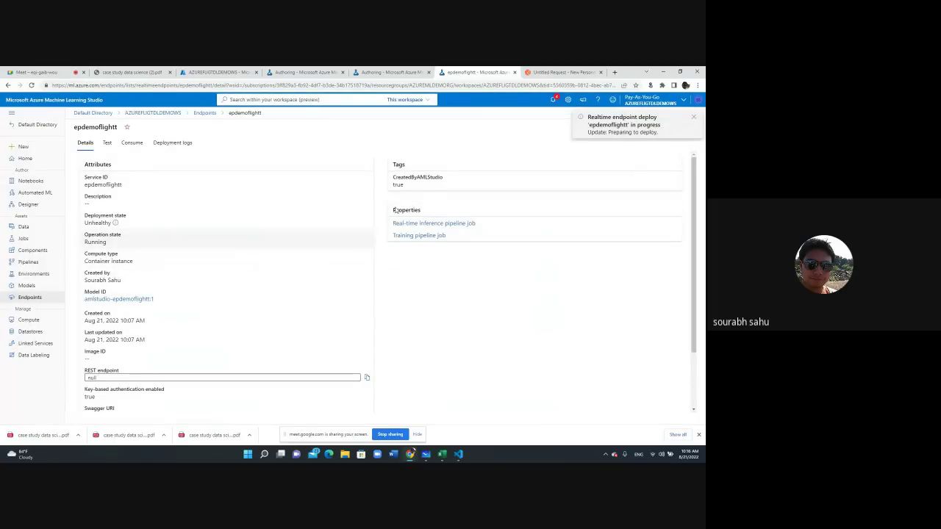
drag(610, 125, 660, 134)
Step: Switch to the Google Meet call and raise the computer's speaker volume
click(48, 72)
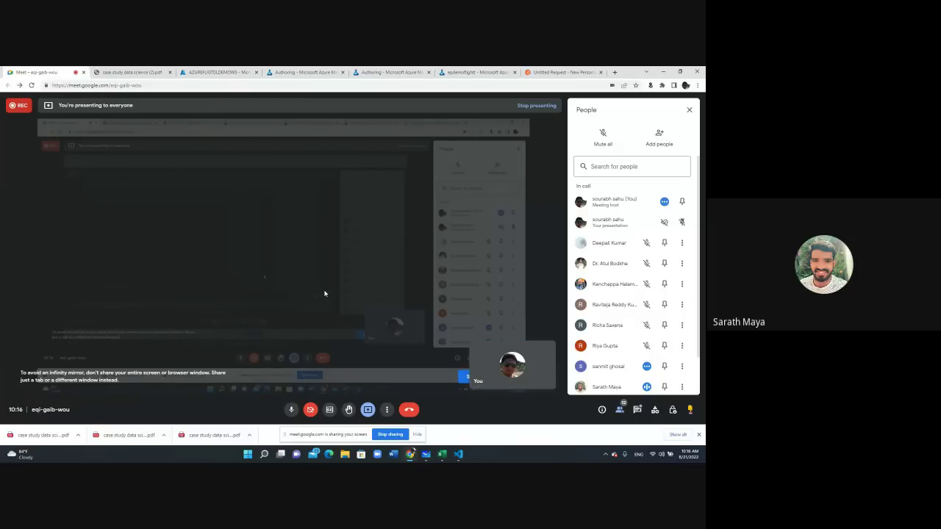
click(661, 459)
drag(658, 409, 679, 409)
key(Escape)
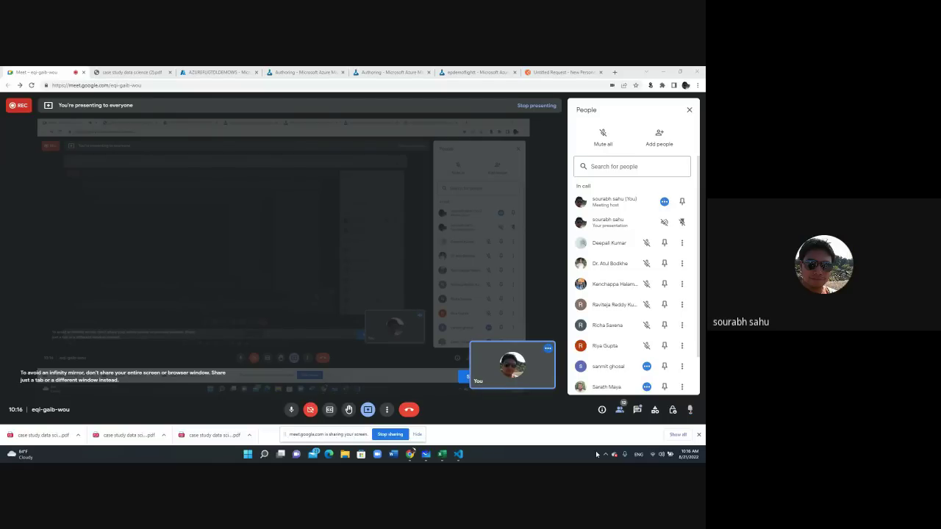
Step: Open the workspace's Notebooks page in Azure Machine Learning Studio and dismiss the What's New in Notebooks dialog
click(312, 72)
click(218, 72)
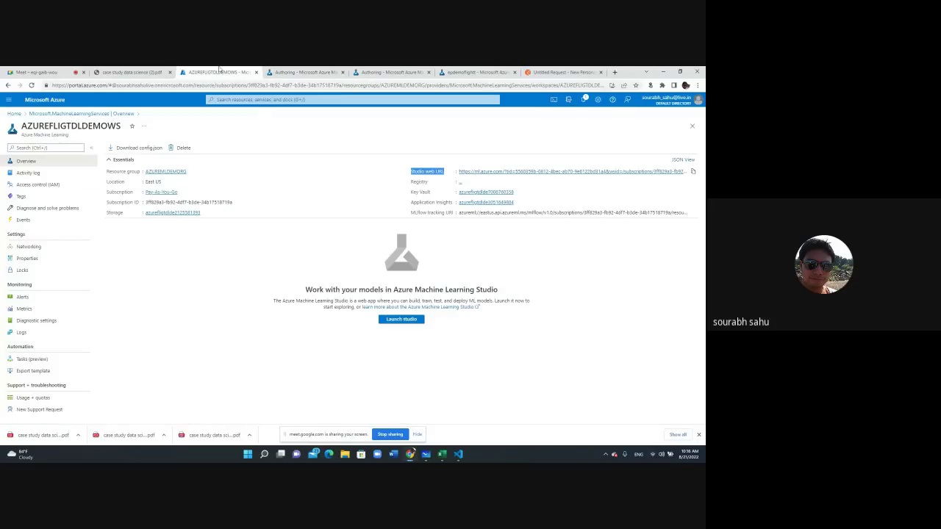
click(284, 72)
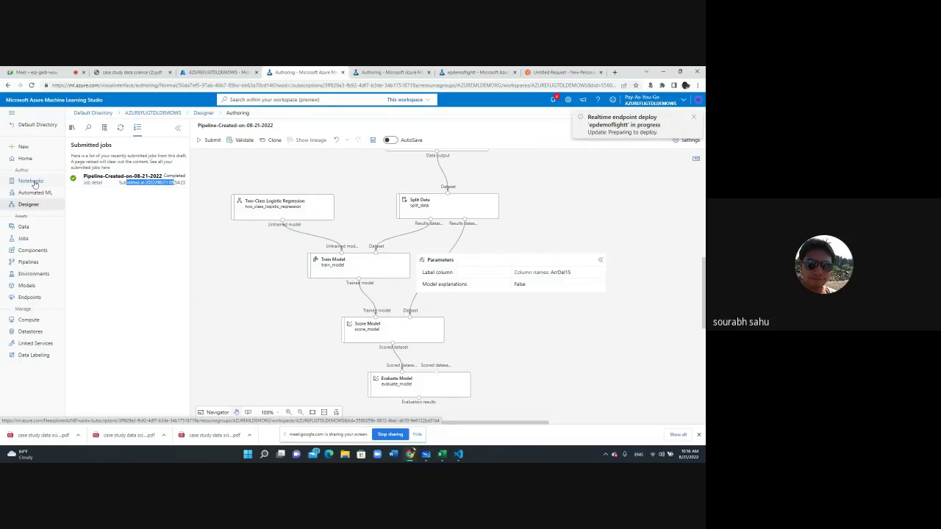
click(31, 180)
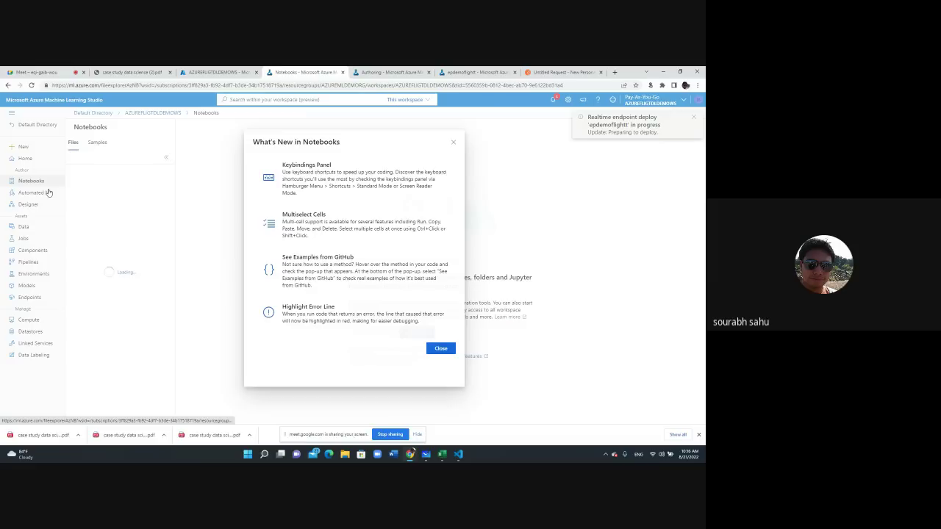
click(439, 350)
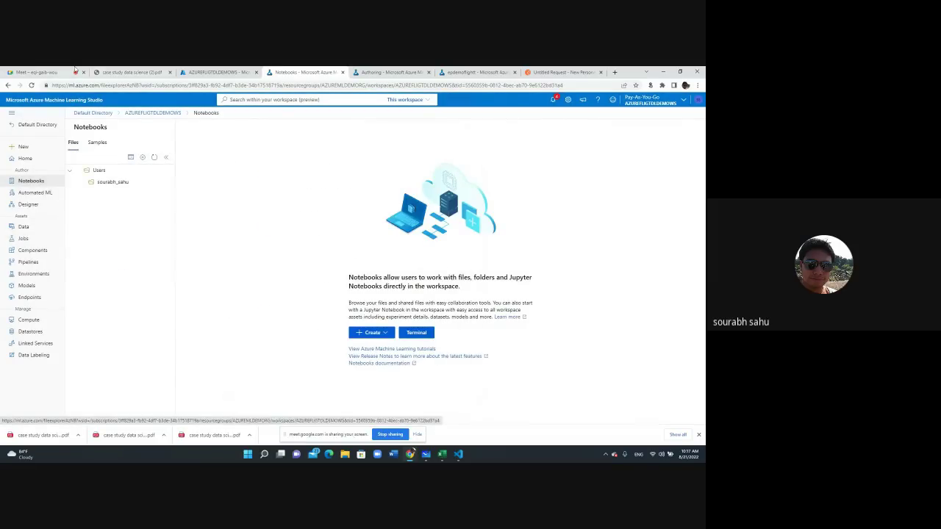
Step: Check the Google Meet call, the epdemoflightt endpoint details, the Postman request and the real-time inference pipeline draft
click(41, 72)
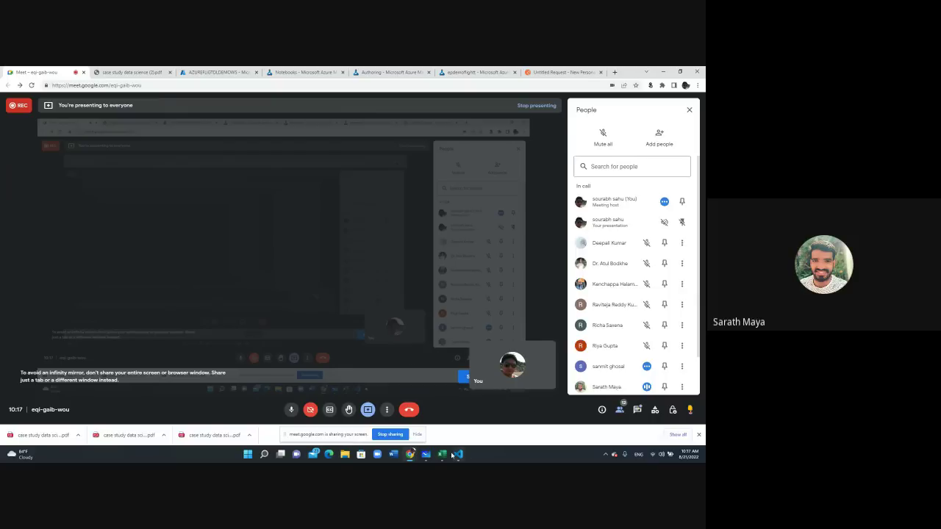
mouse_move(457, 455)
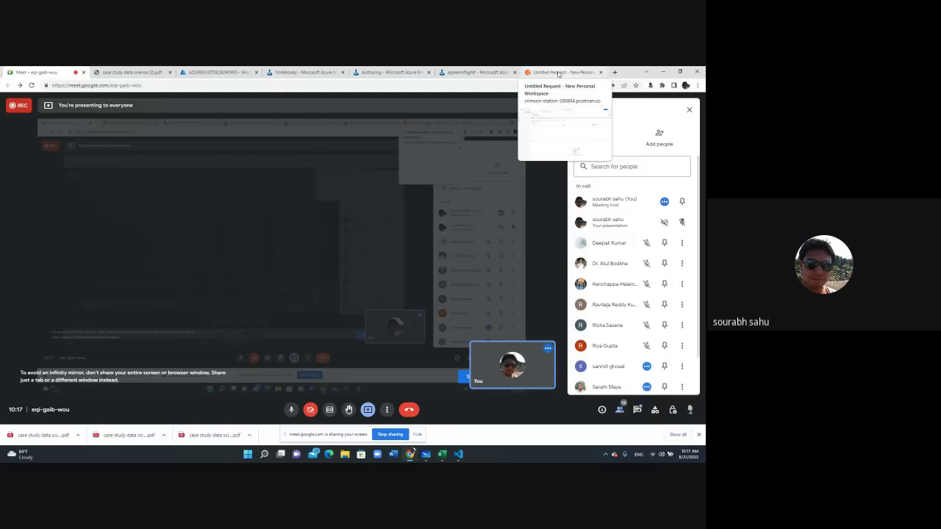
click(474, 71)
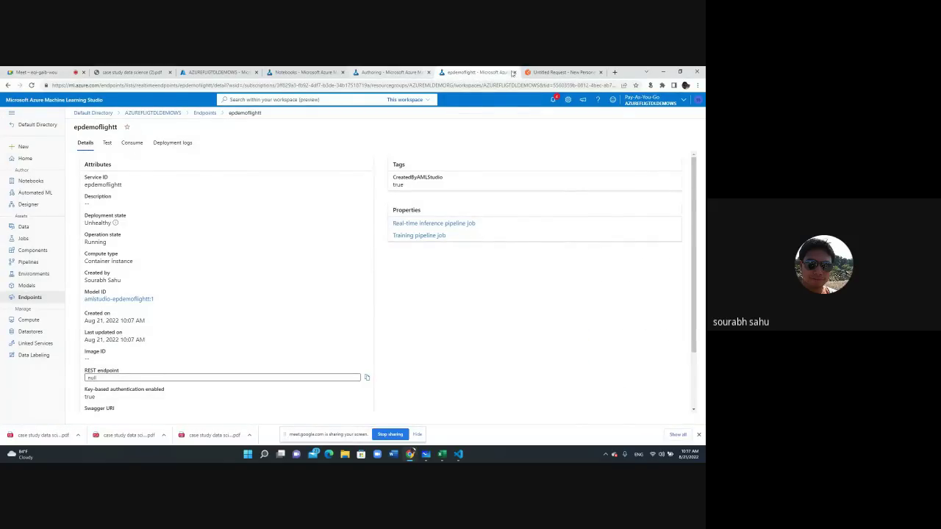
click(557, 72)
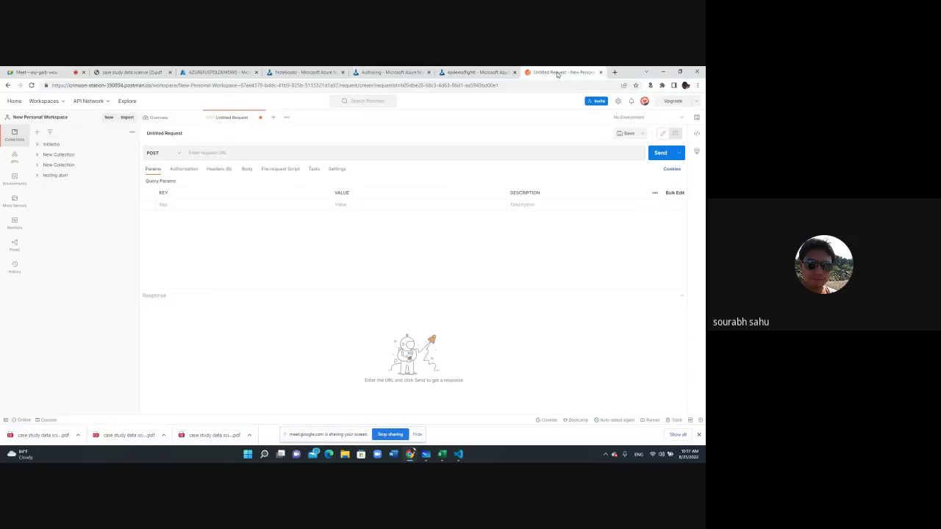
click(476, 73)
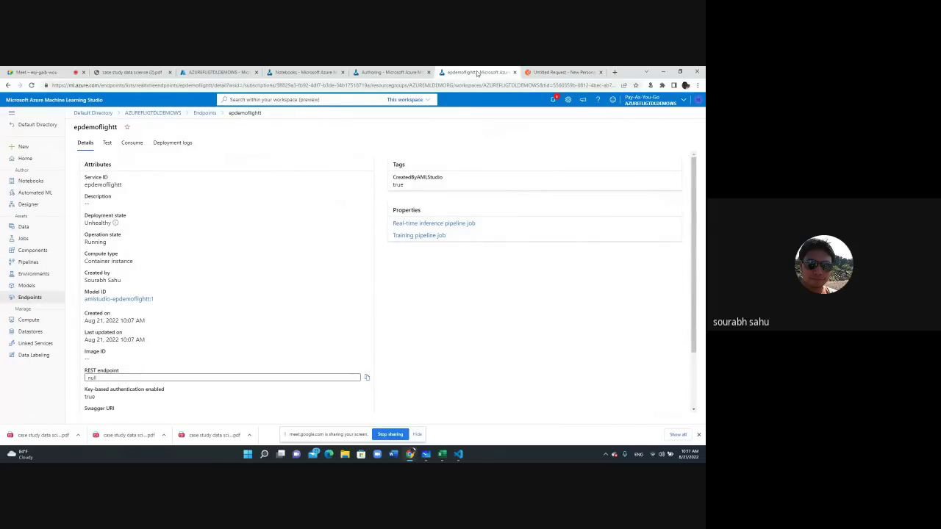
click(389, 72)
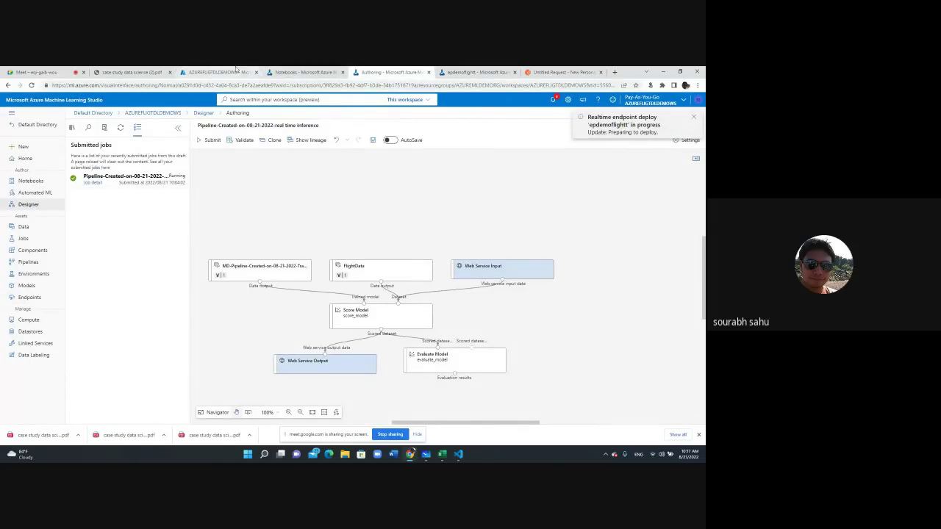
Step: Open the training pipeline draft Pipeline-Created-on-08-21-2022 from the Designer and show its component library
click(301, 72)
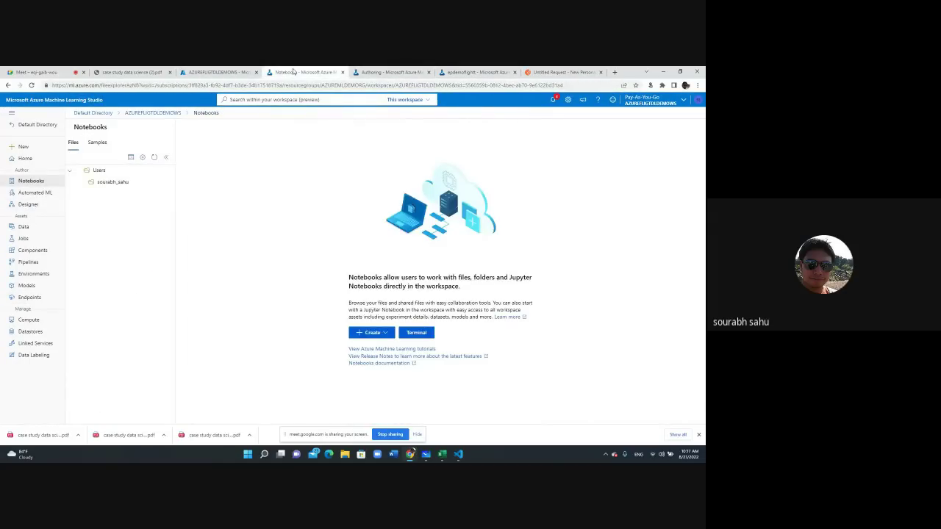
click(36, 204)
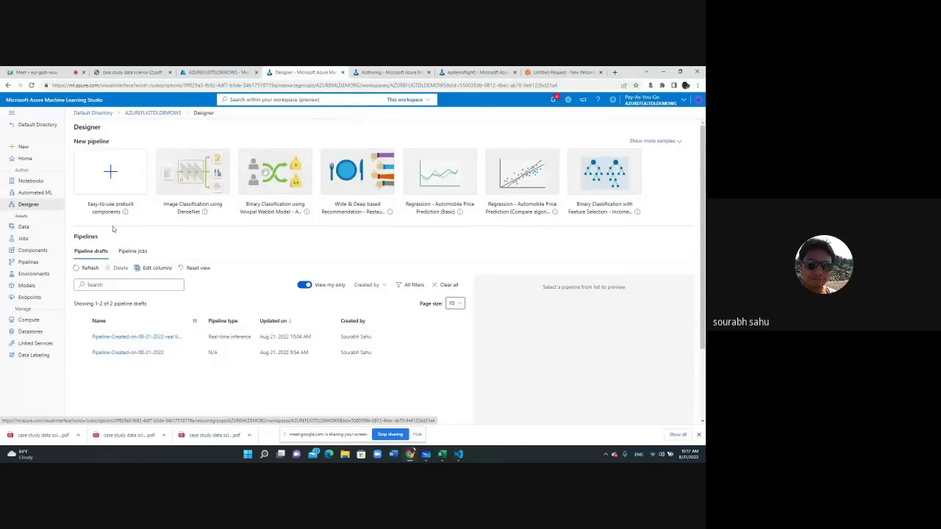
click(128, 353)
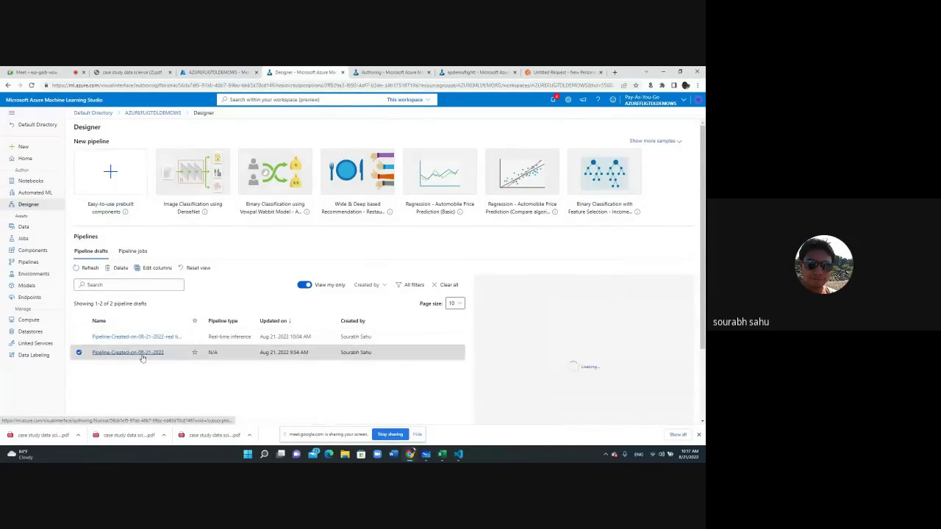
click(141, 179)
Step: Browse the Designer's component library through to the two-class classification algorithms and web service components at its end
scroll(130, 305, down, 5)
scroll(130, 306, down, 5)
scroll(130, 305, down, 4)
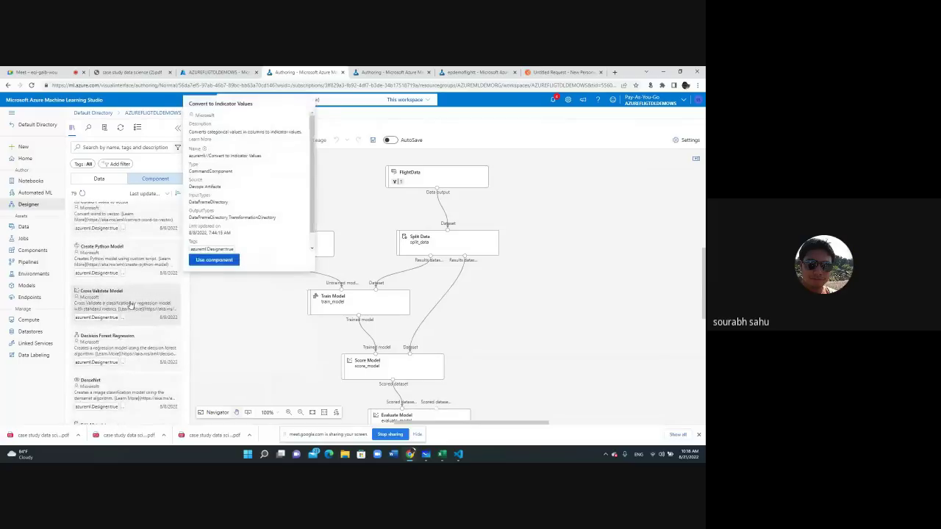
scroll(130, 305, down, 3)
scroll(136, 314, down, 5)
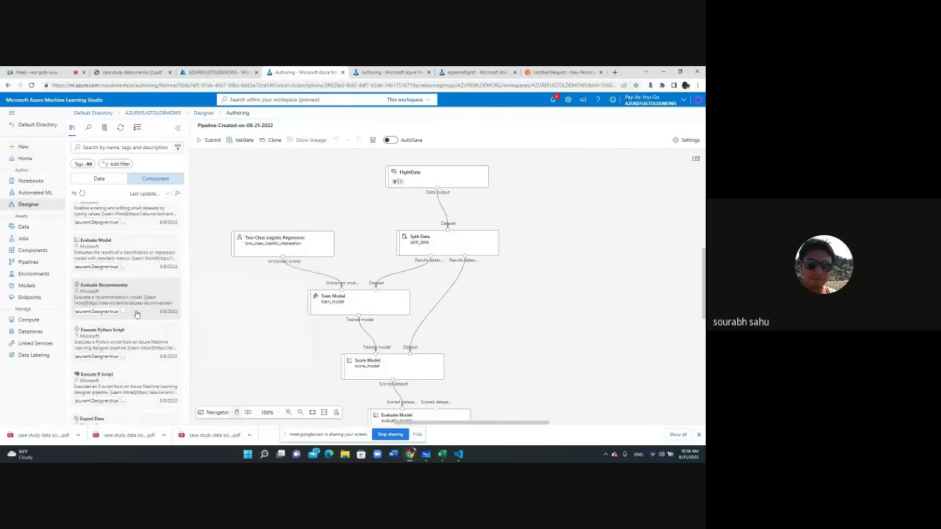
scroll(136, 314, down, 6)
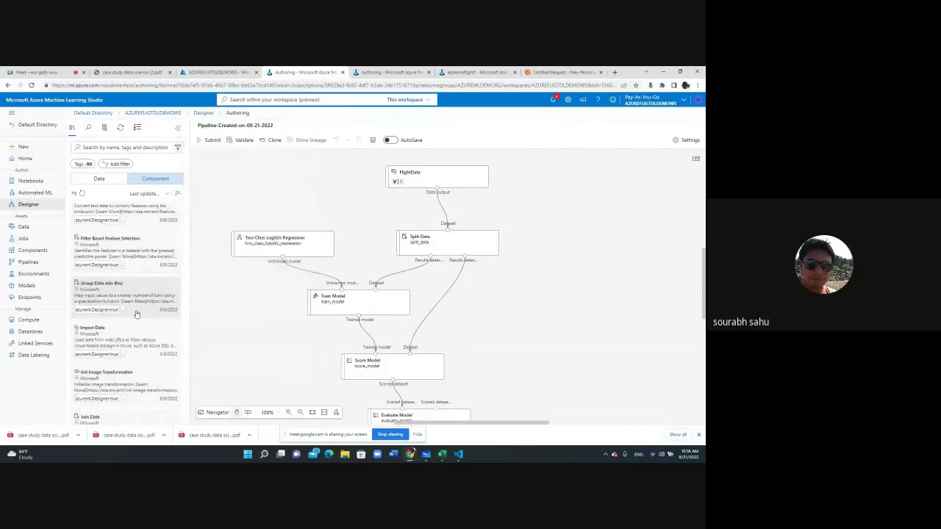
scroll(136, 313, down, 8)
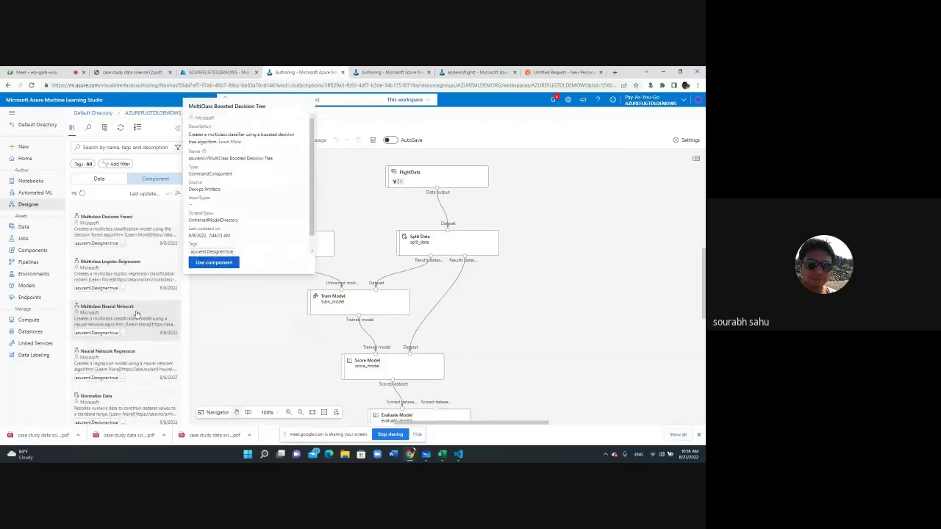
scroll(136, 313, down, 8)
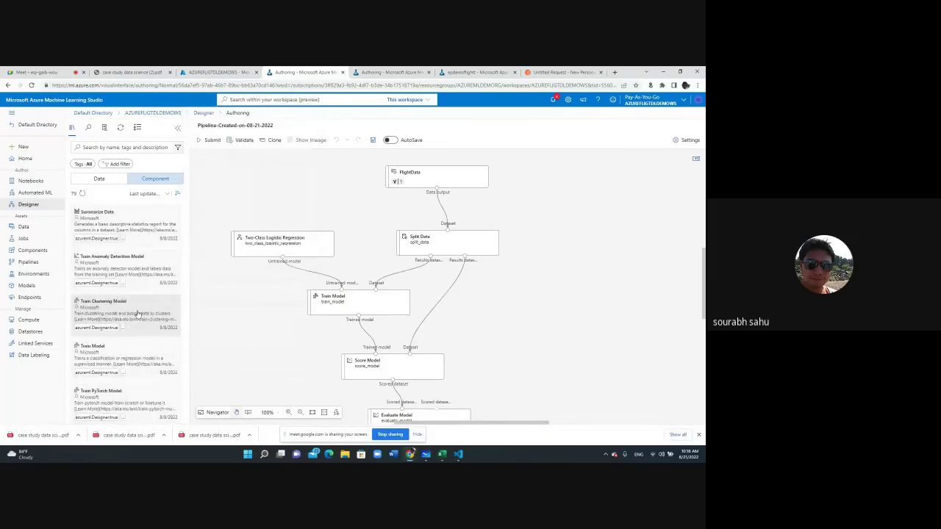
scroll(135, 314, down, 3)
scroll(137, 314, down, 4)
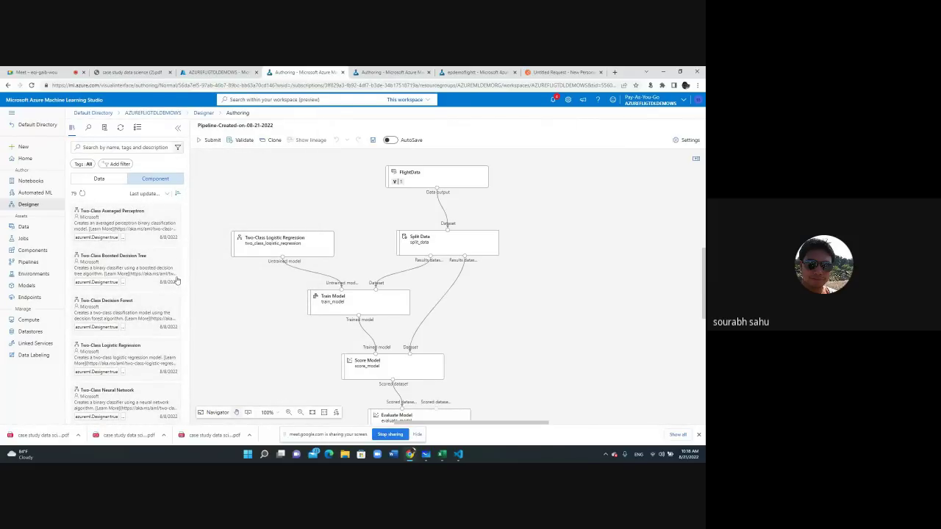
mouse_move(139, 316)
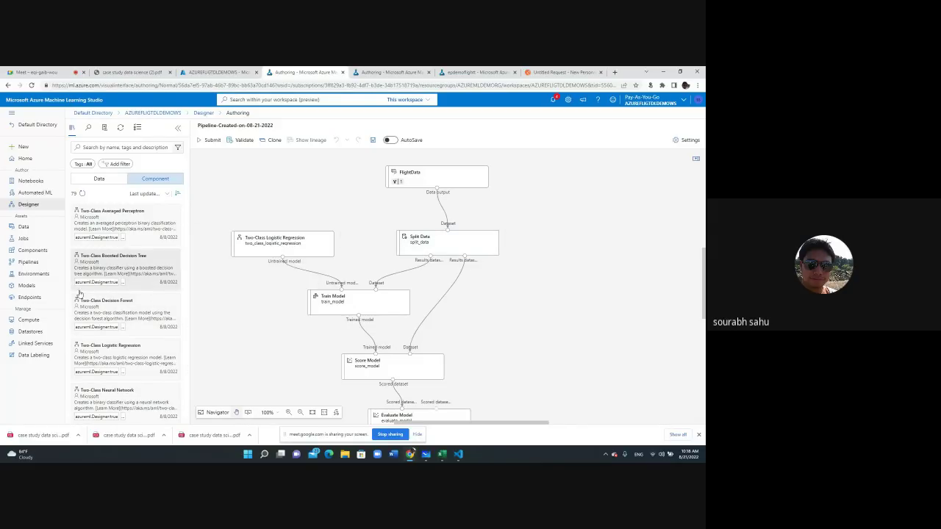
scroll(134, 344, down, 2)
mouse_move(147, 349)
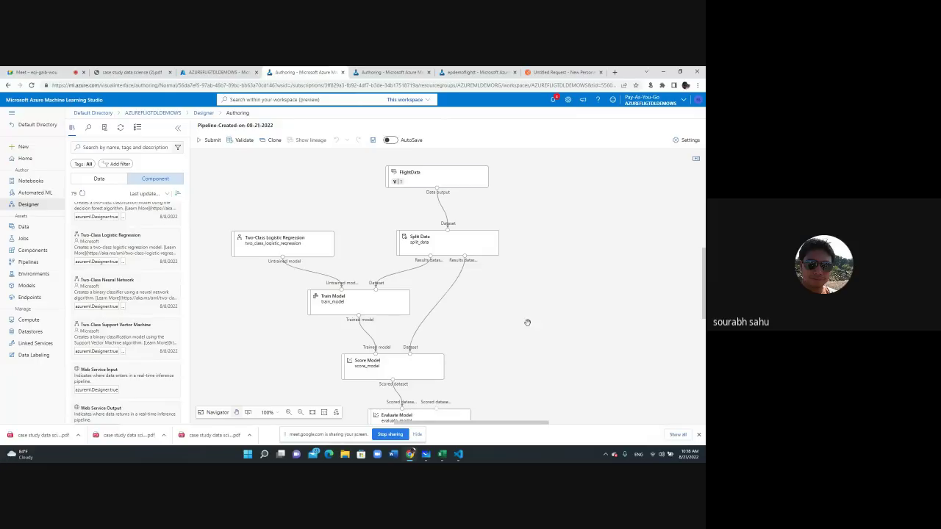
Step: Examine the training pipeline graph from the FlightData dataset through Train Model and Score Model to Evaluate Model
scroll(520, 329, down, 1)
scroll(519, 329, up, 2)
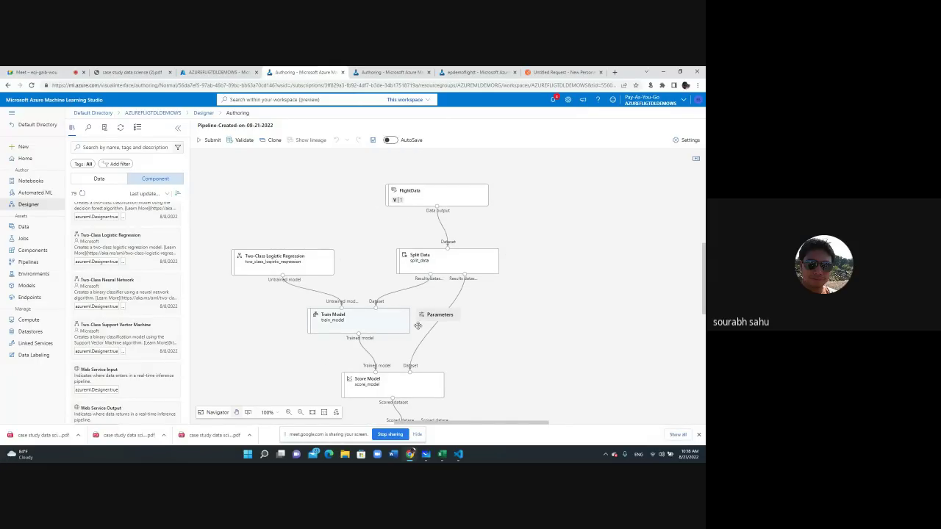
scroll(441, 353, down, 1)
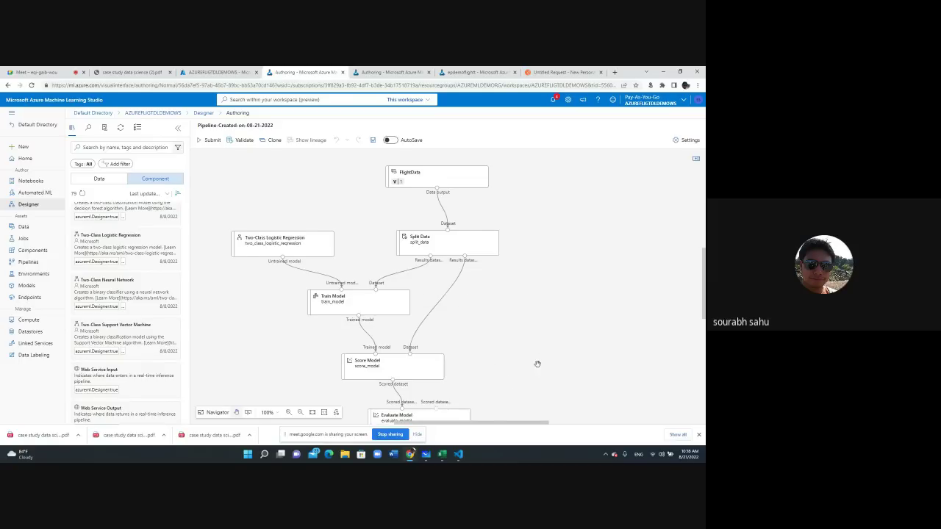
scroll(538, 363, down, 1)
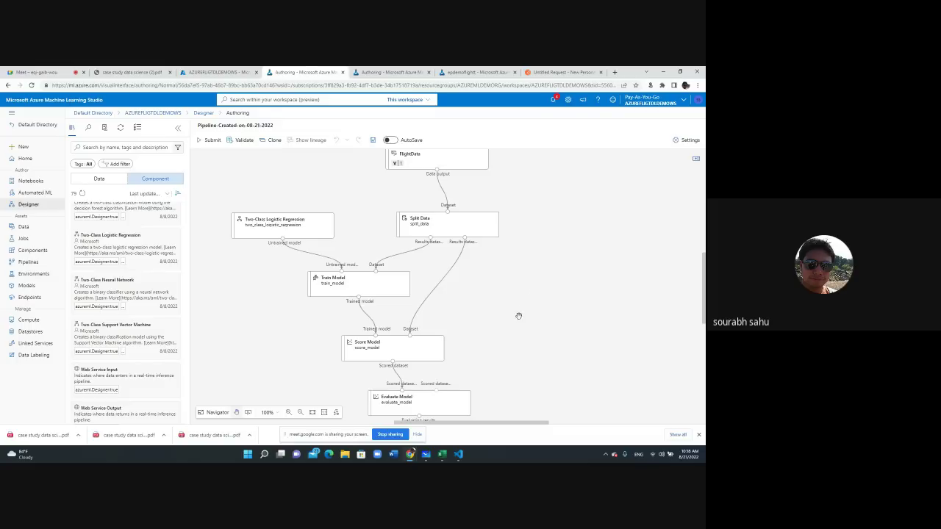
scroll(519, 324, down, 1)
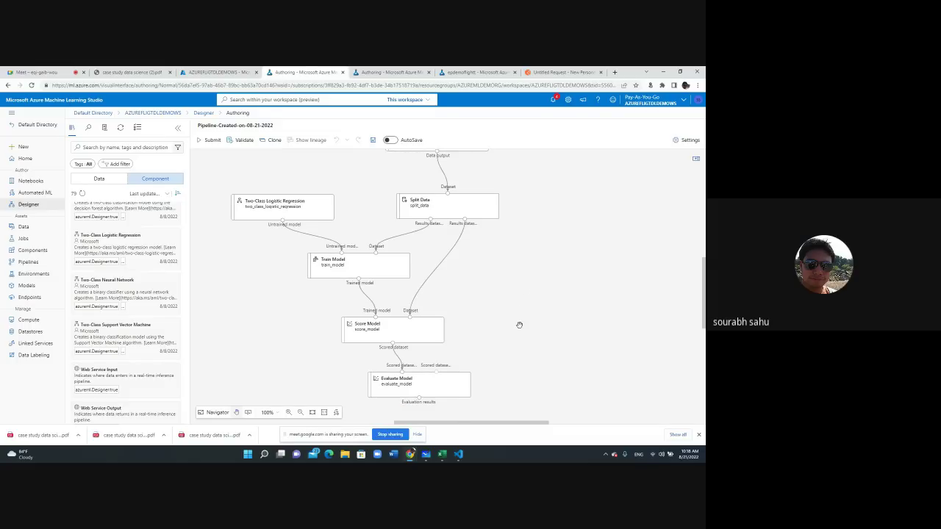
scroll(536, 328, up, 1)
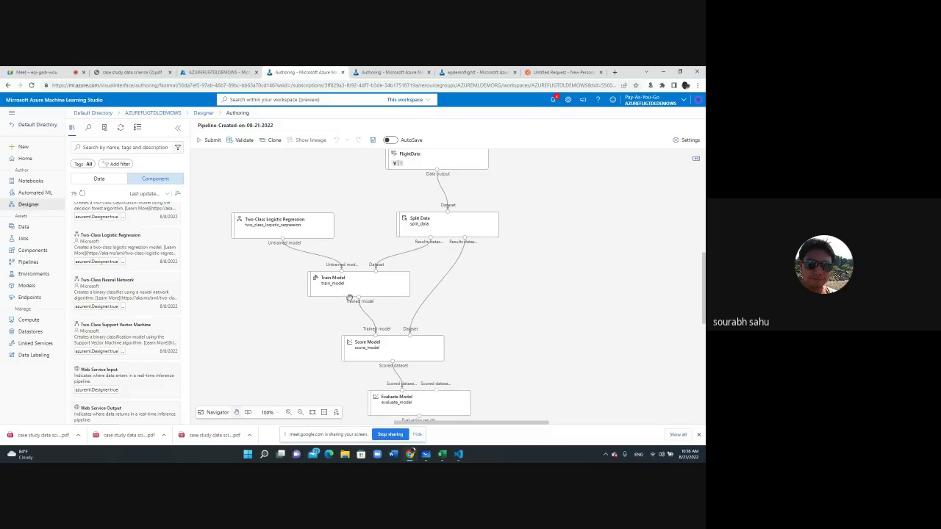
Step: Return to the real-time inference pipeline draft and open the details of its submitted job
click(562, 72)
click(477, 71)
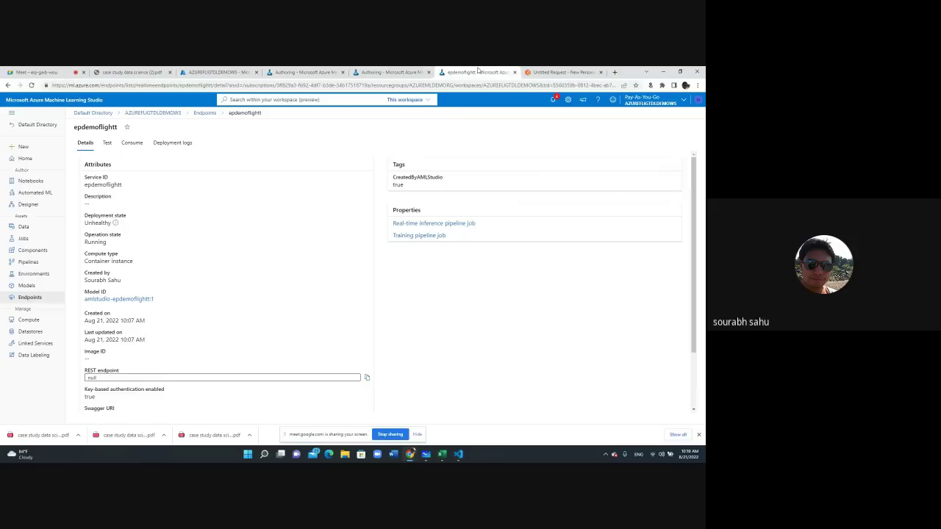
click(397, 72)
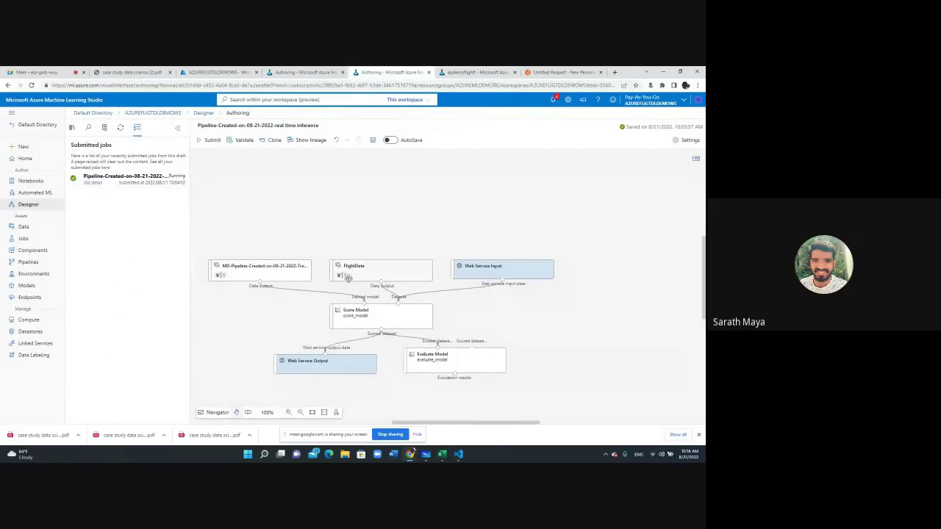
click(95, 184)
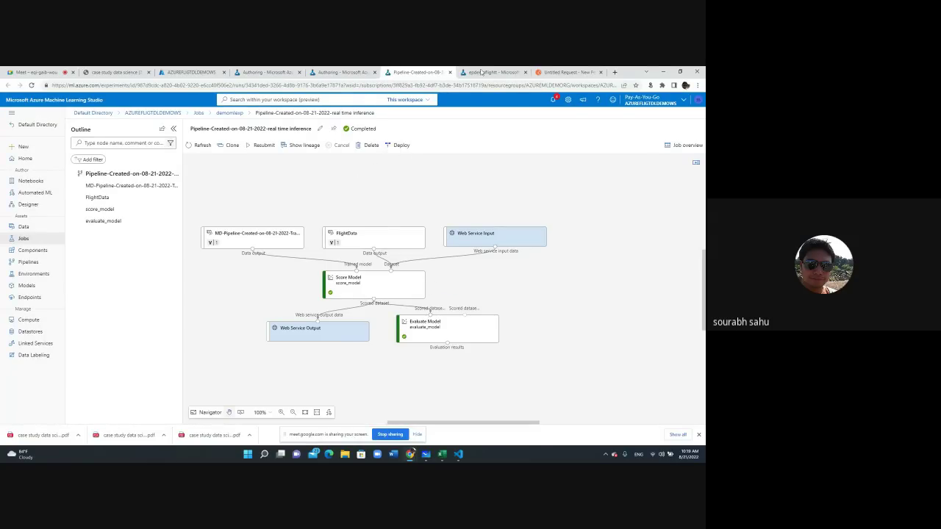
Step: Reload the epdemoflightt endpoint details to recheck the deployment, glancing at the Google Meet call while they load
key(ctrl+Tab)
click(32, 85)
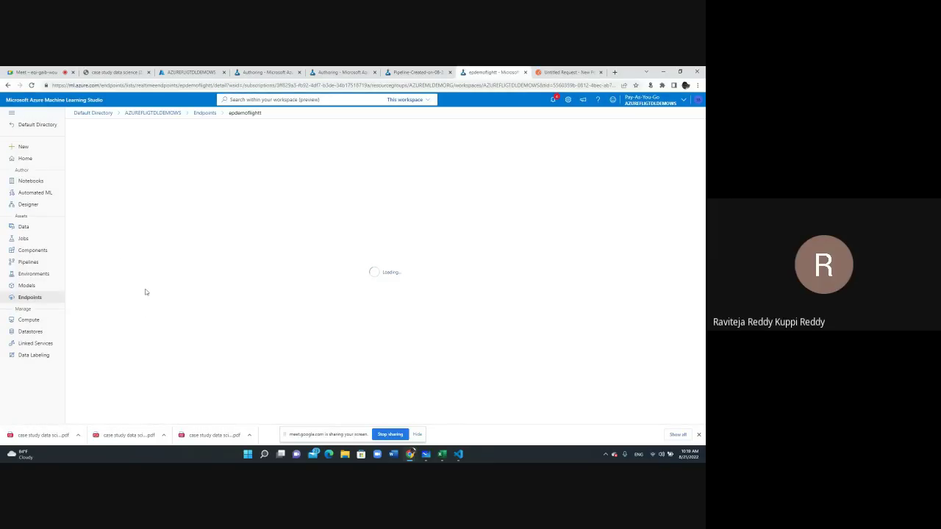
click(41, 72)
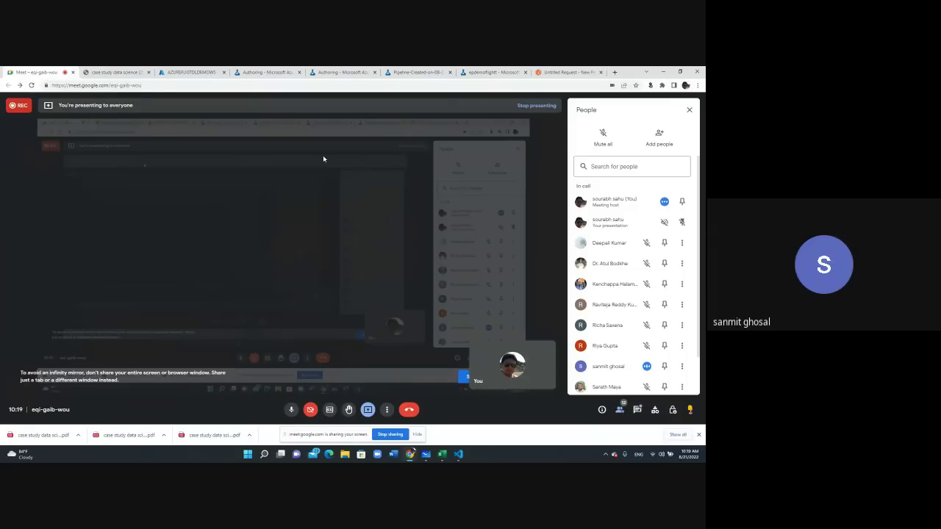
click(499, 74)
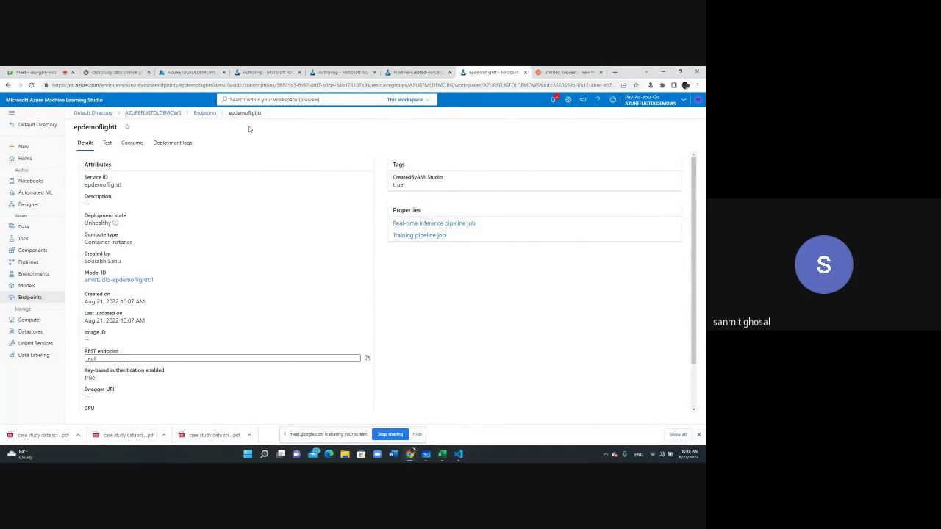
Step: Look back through the open pipeline pages, the workspace overview and the case study PDF, and return to the Google Meet call
click(420, 72)
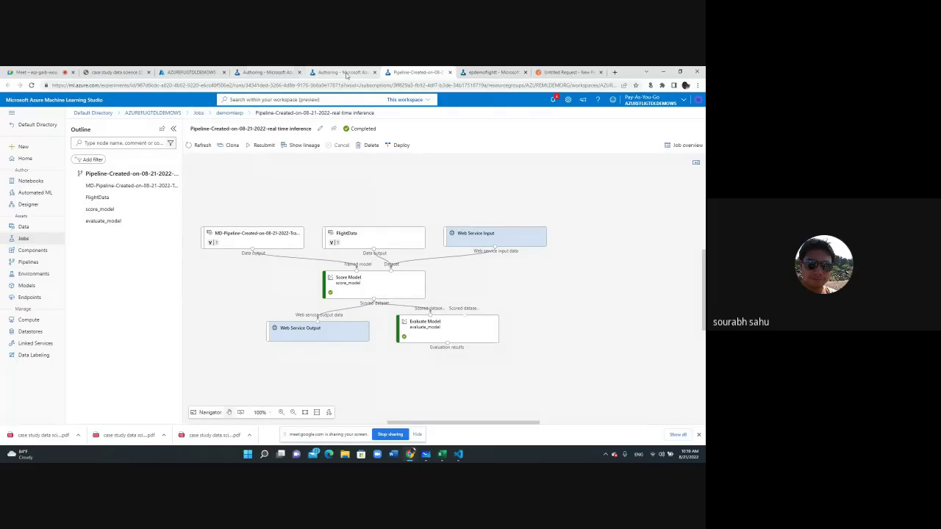
click(342, 72)
click(253, 70)
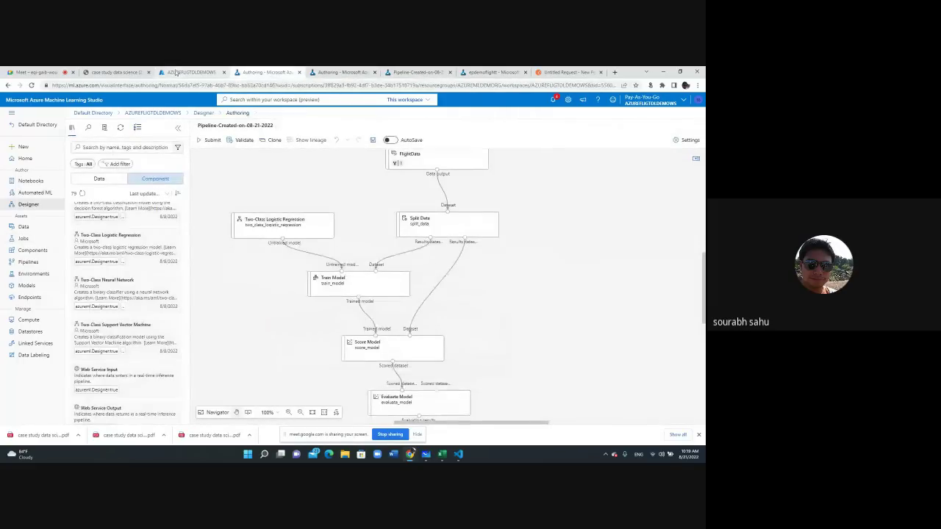
click(183, 72)
click(114, 73)
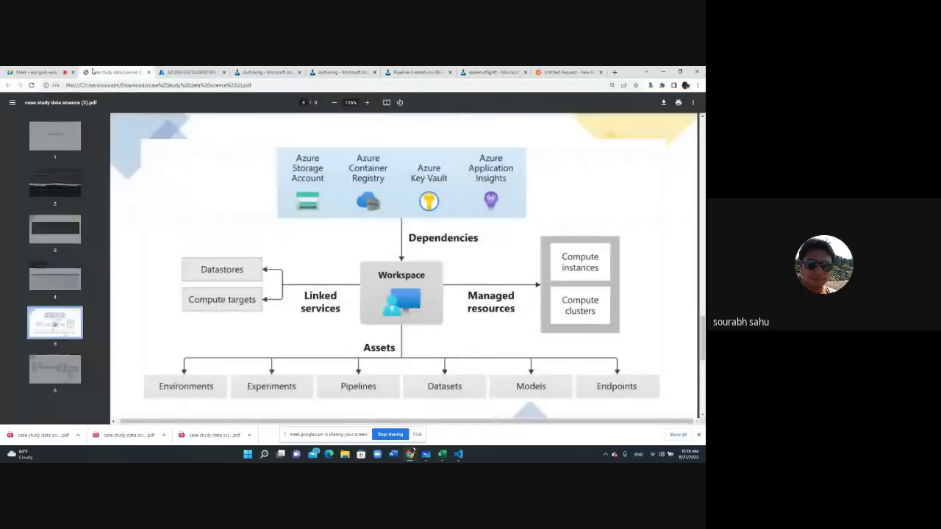
click(33, 72)
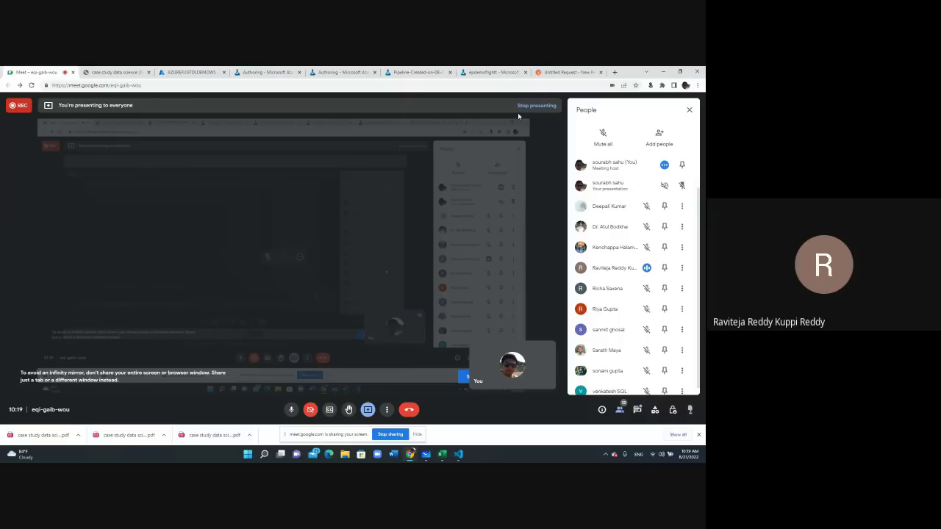
Step: Return to the real-time endpoints list and reopen the details of the epdemoflightt endpoint
click(564, 73)
click(505, 73)
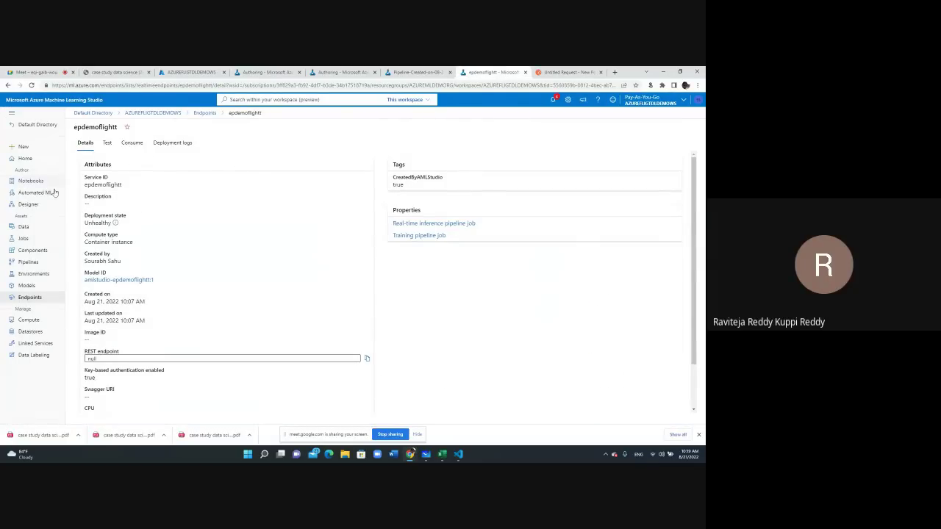
click(30, 297)
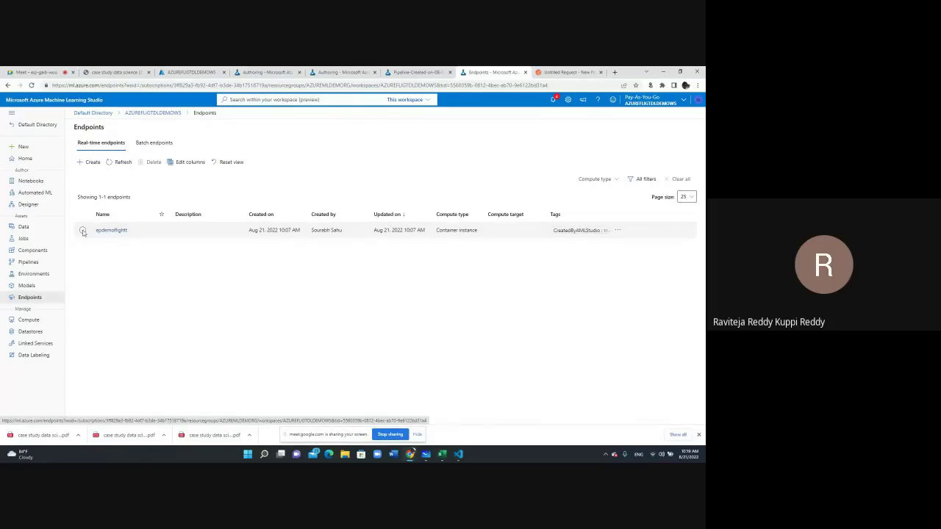
click(111, 234)
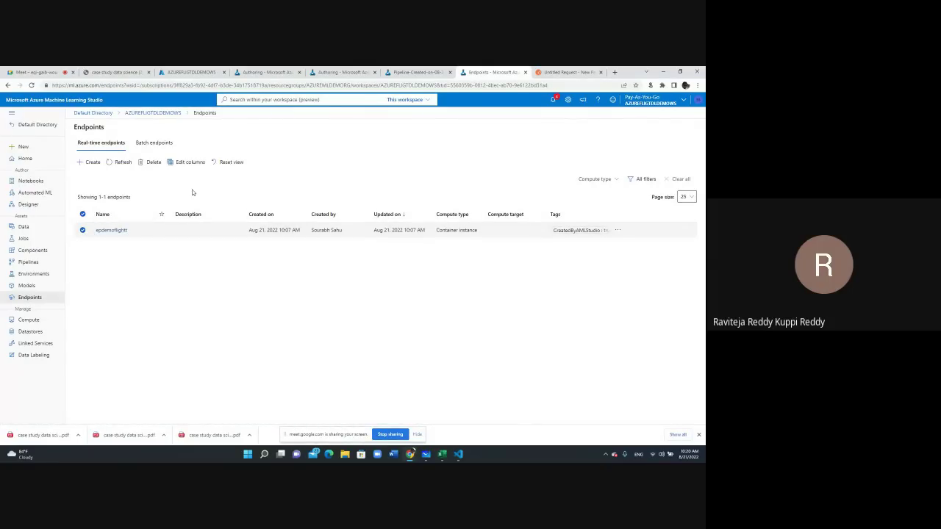
click(111, 230)
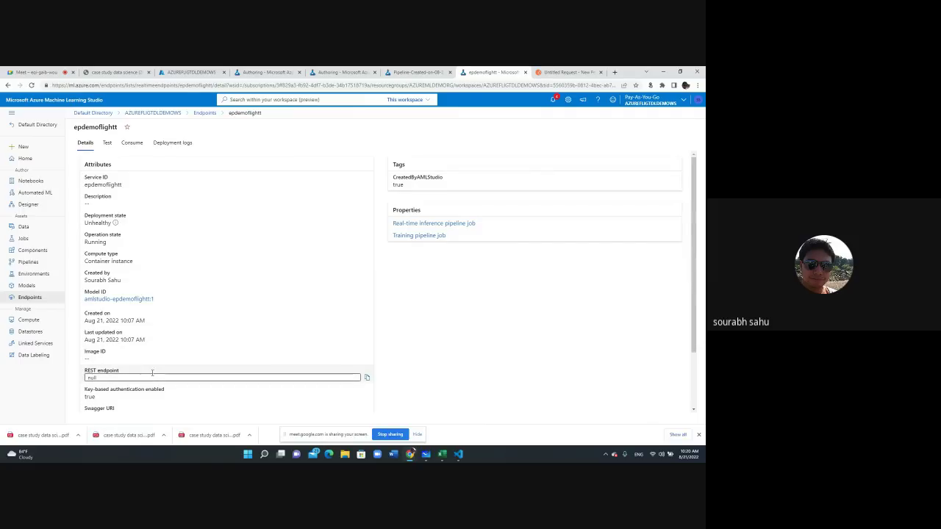
Step: Examine the epdemoflightt endpoint's attributes, including its deployment state, REST endpoint and Application Insights setting
scroll(414, 373, down, 2)
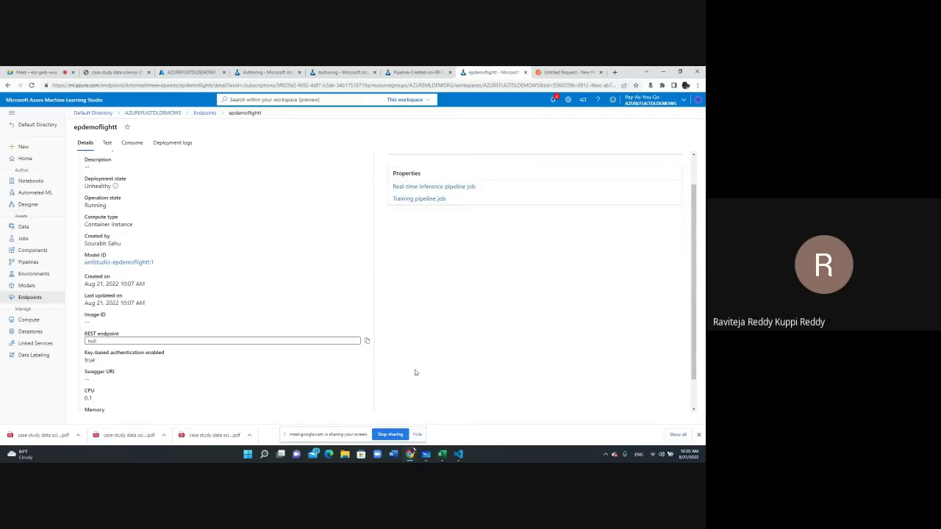
scroll(415, 373, up, 2)
scroll(414, 373, down, 3)
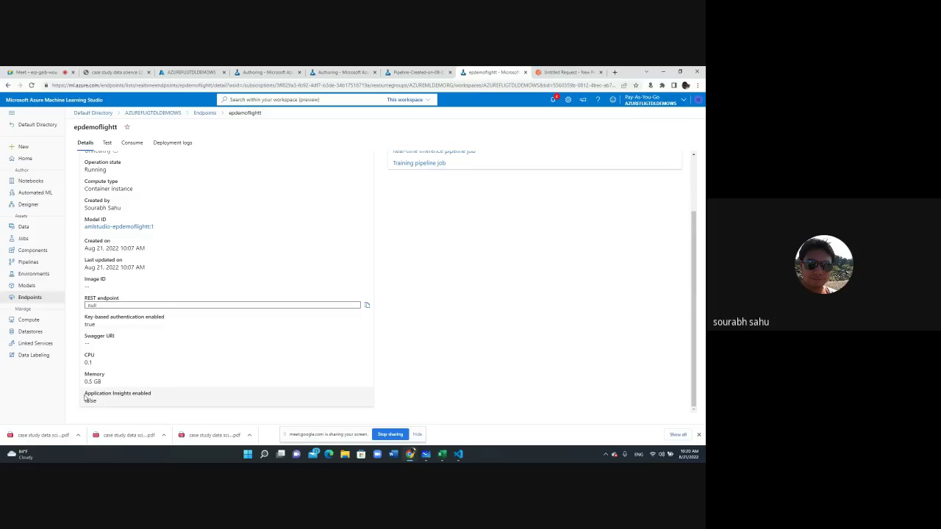
drag(85, 397, 105, 403)
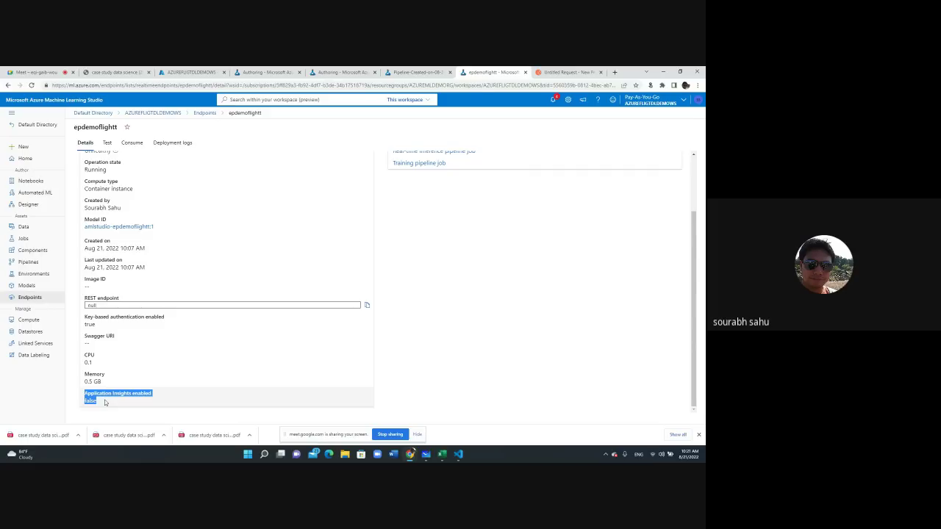
scroll(186, 220, up, 2)
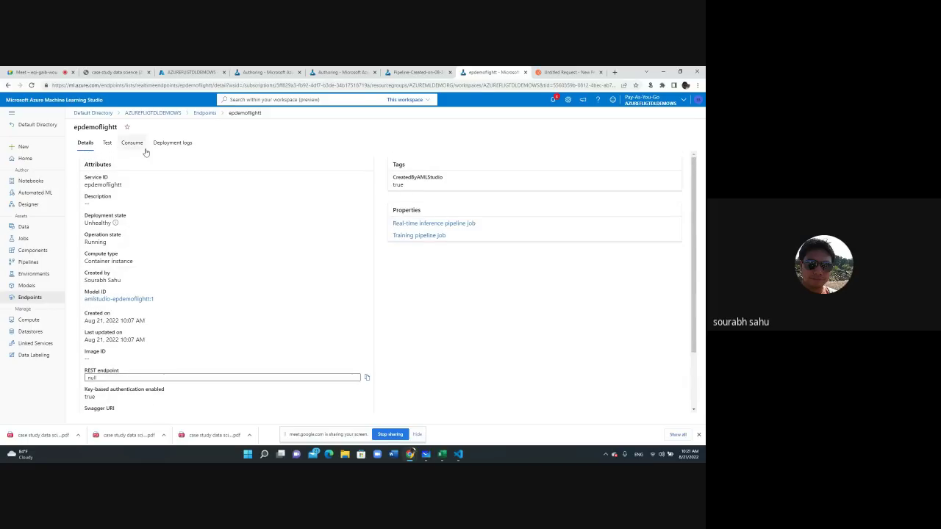
scroll(176, 242, down, 2)
click(104, 400)
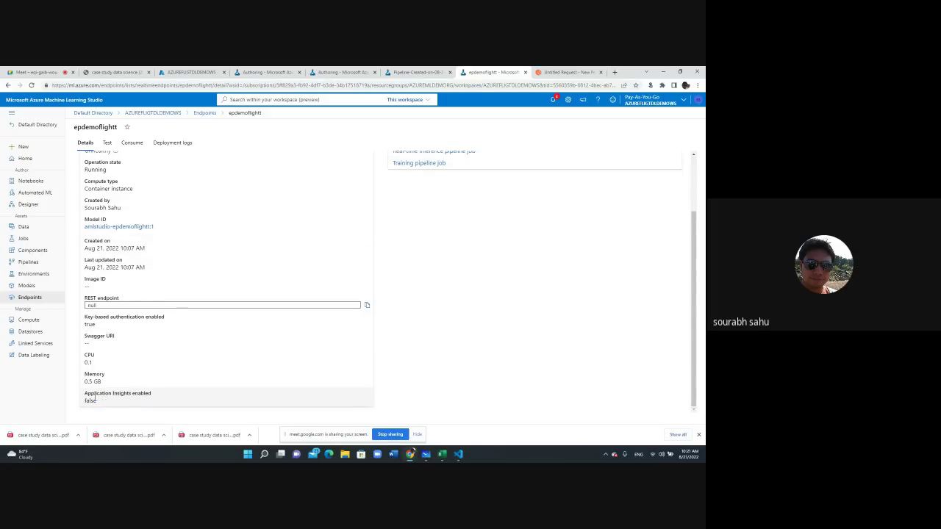
drag(105, 400, 85, 395)
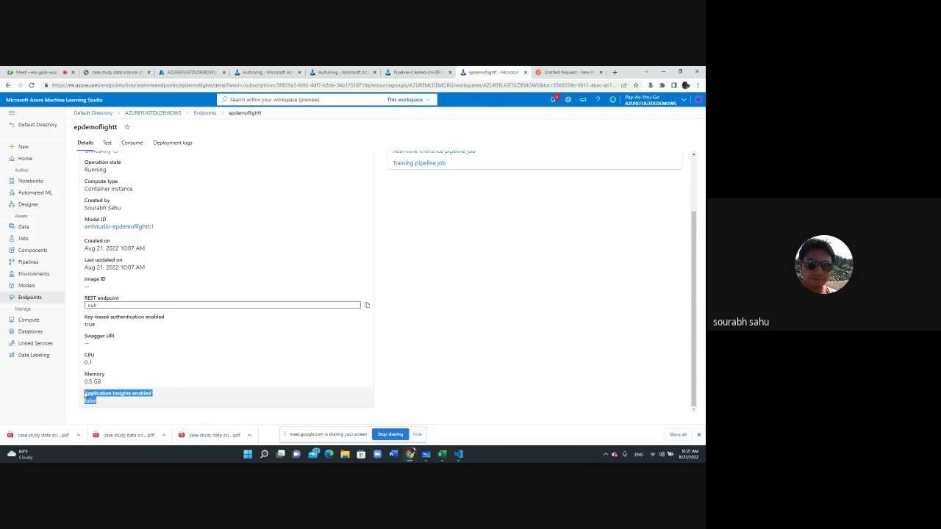
double_click(91, 401)
scroll(90, 402, up, 3)
scroll(72, 332, down, 2)
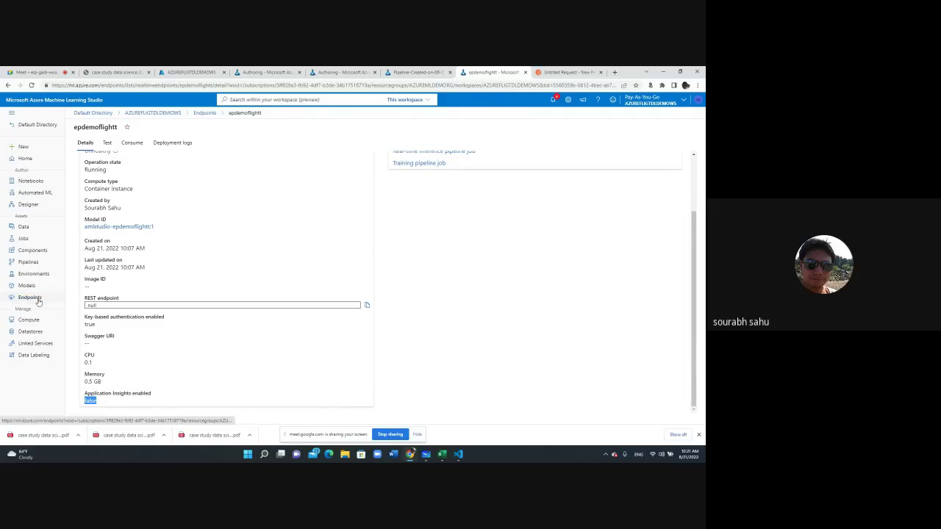
Step: Try to delete the epdemoflightt endpoint from the real-time endpoints list
click(30, 297)
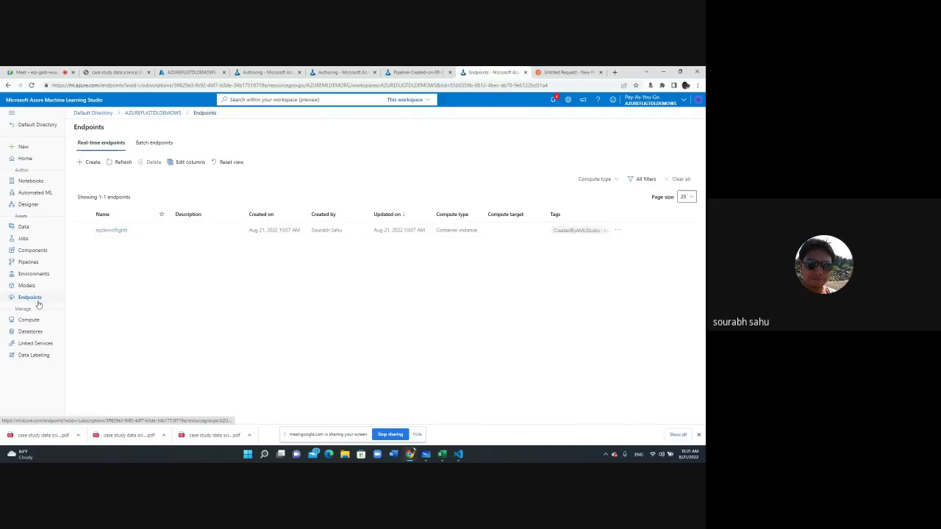
click(83, 230)
click(153, 161)
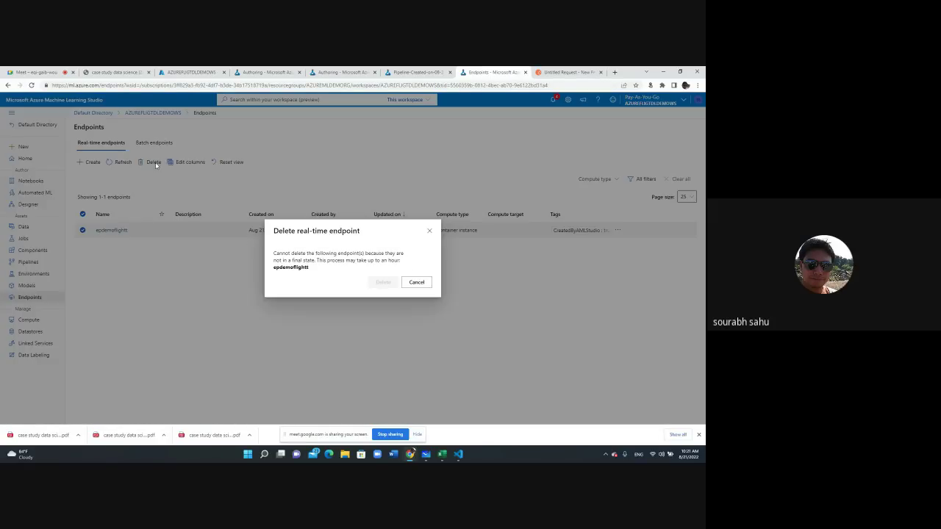
click(418, 282)
click(92, 162)
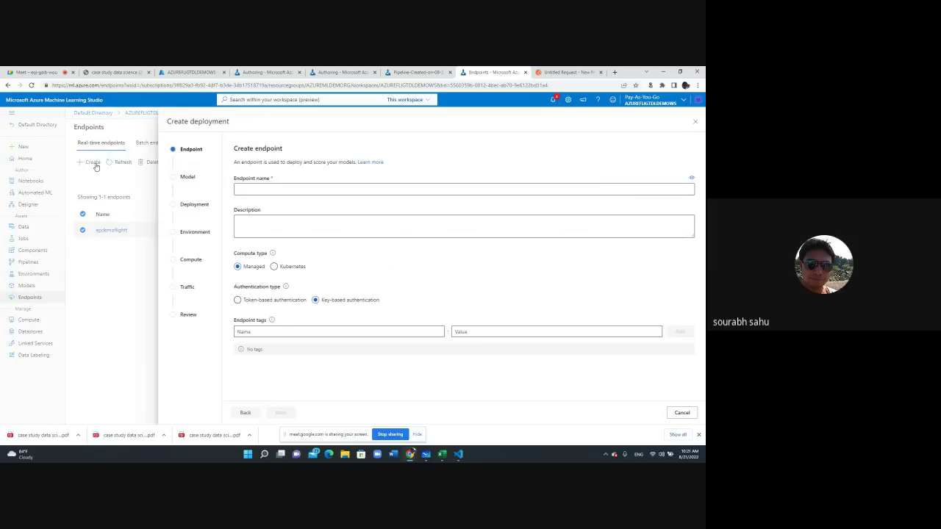
click(286, 187)
text(epflightd)
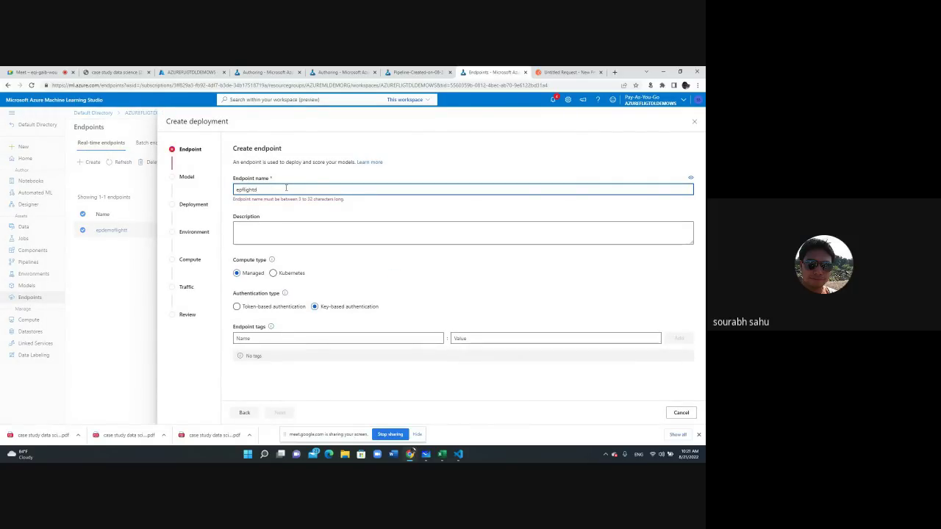
click(359, 291)
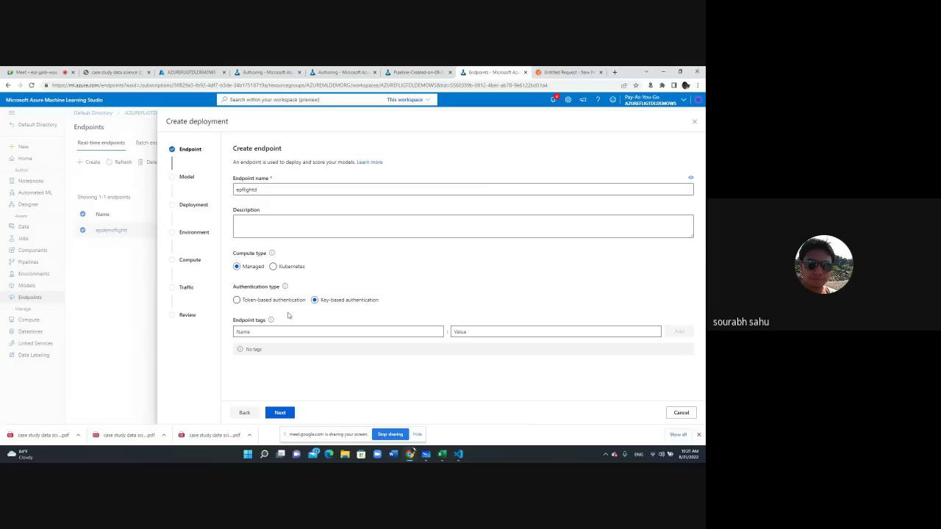
click(280, 412)
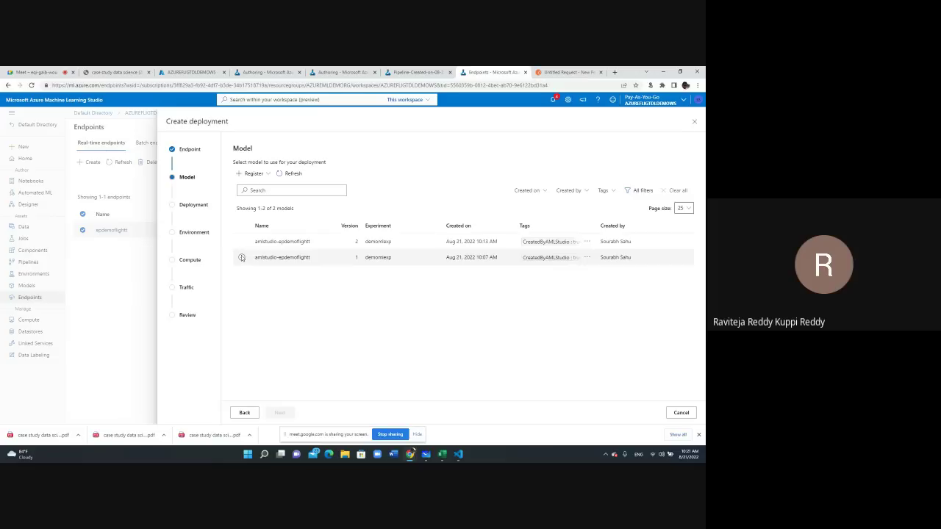
click(242, 258)
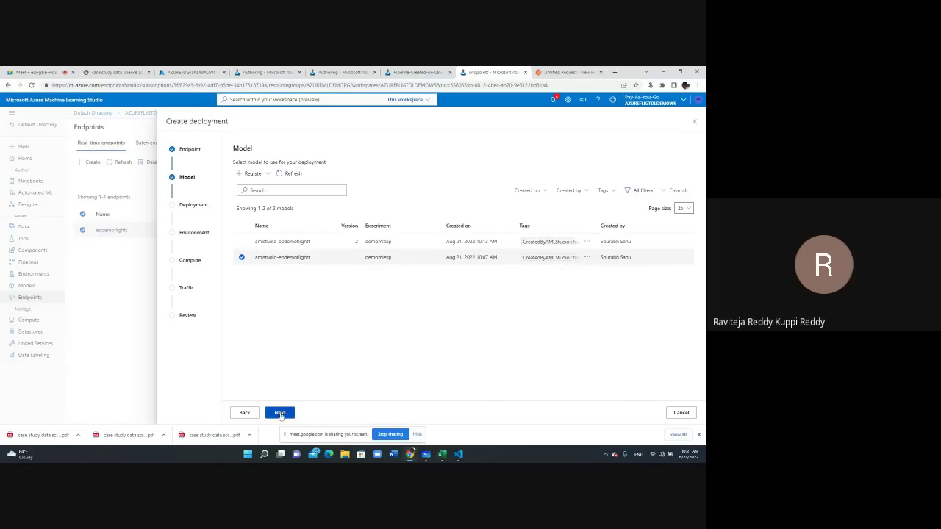
click(280, 413)
click(260, 191)
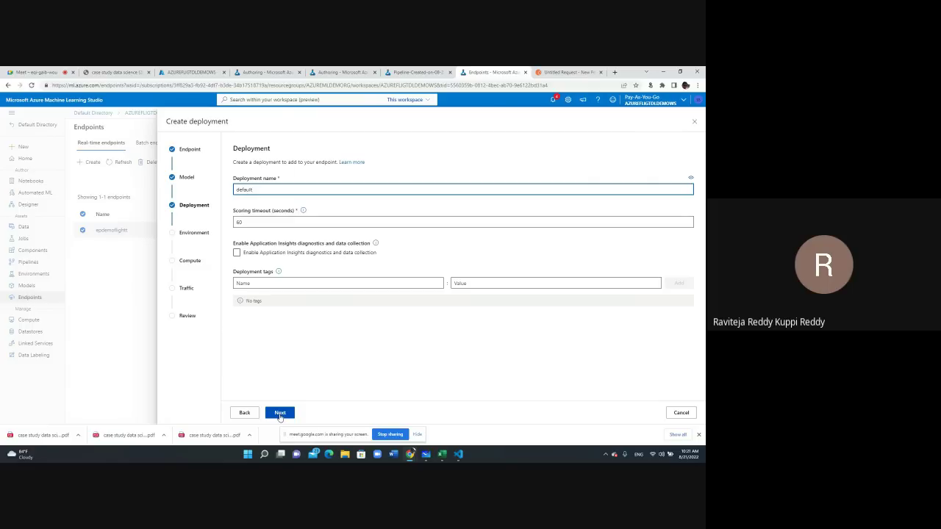
click(237, 252)
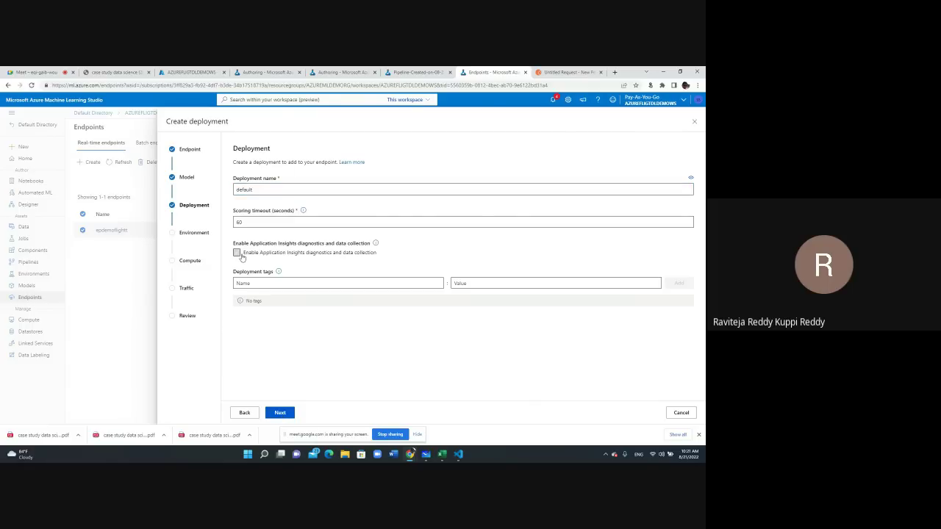
click(280, 413)
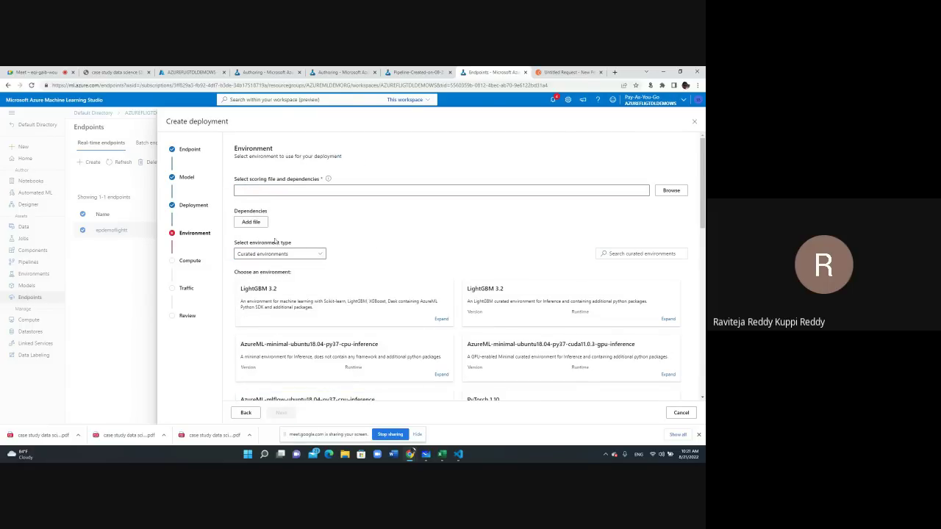
click(287, 190)
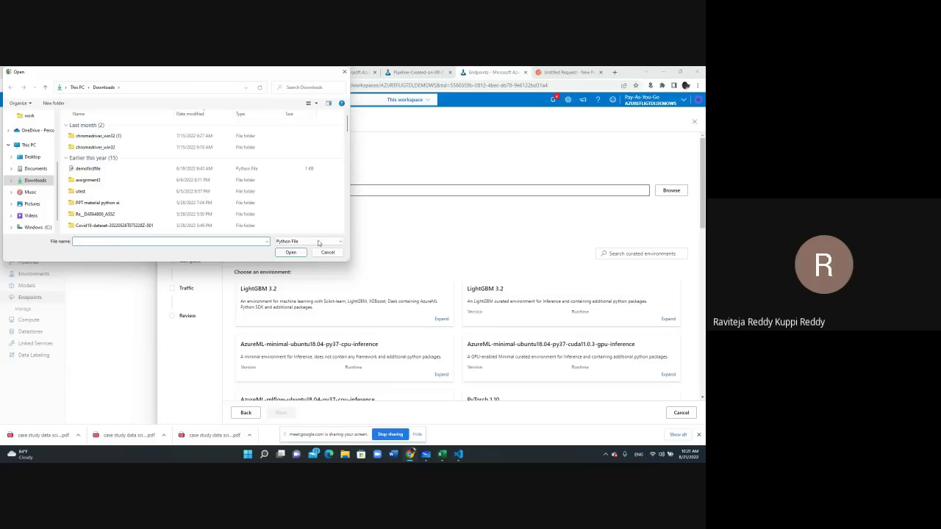
click(328, 252)
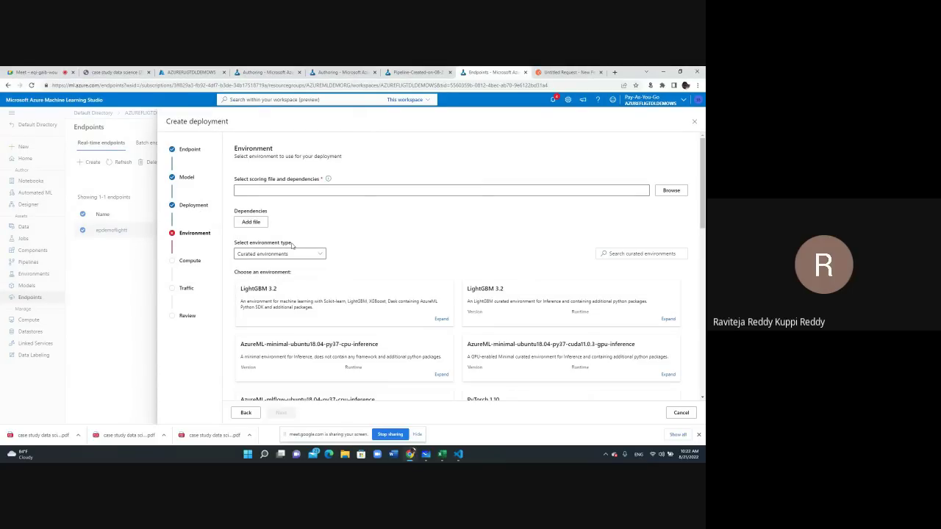
click(199, 210)
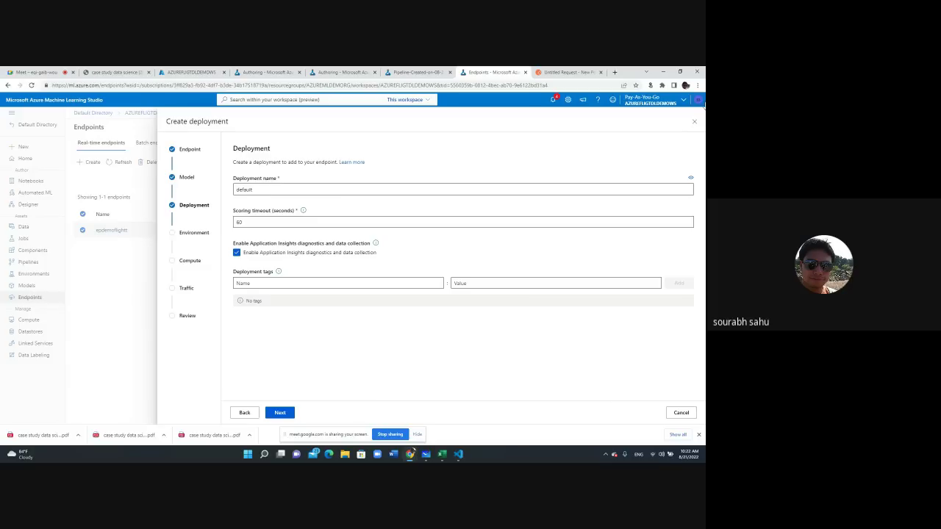
click(690, 125)
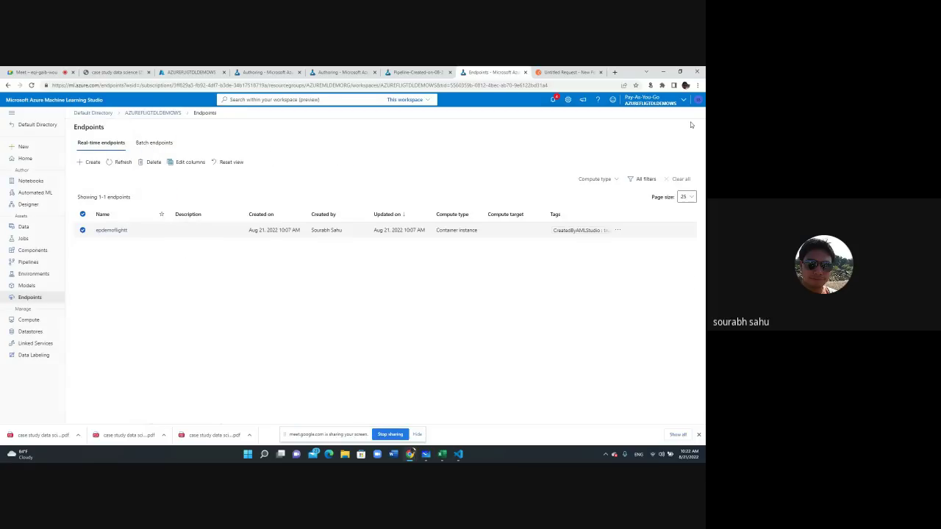
Step: Reopen the epdemoflightt endpoint and look through its test, consumption and deployment log information before returning to its details
click(110, 230)
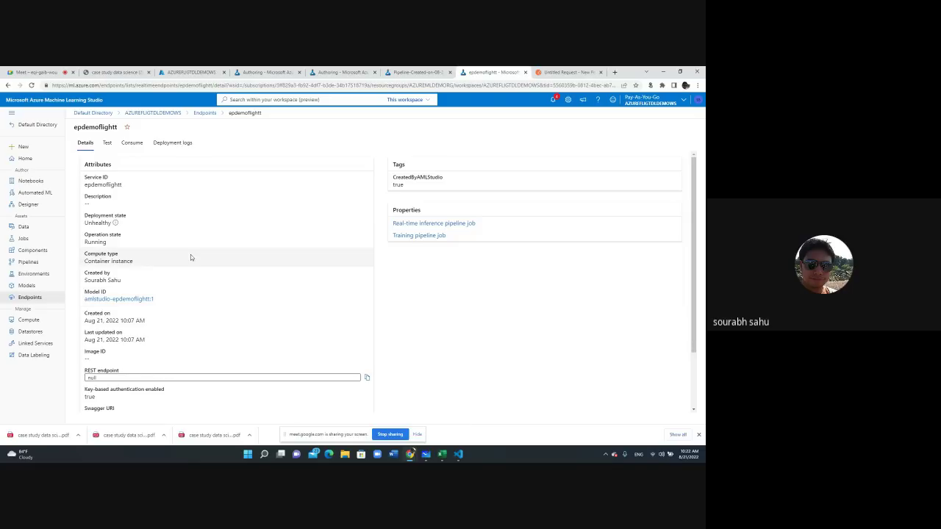
click(107, 143)
click(133, 144)
click(161, 145)
click(91, 145)
Step: View the real-time inference pipeline job from the workspace home, and again from the list of pipeline jobs
click(157, 112)
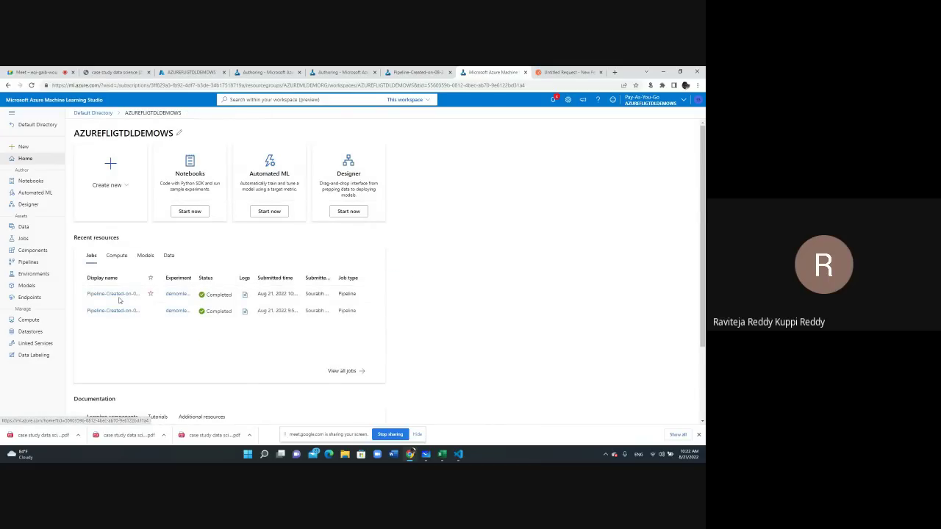
click(116, 295)
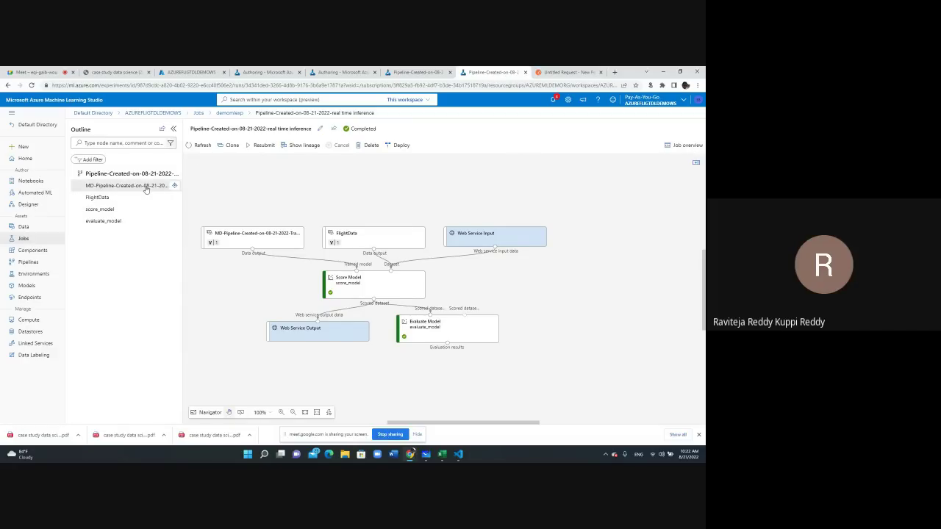
click(29, 263)
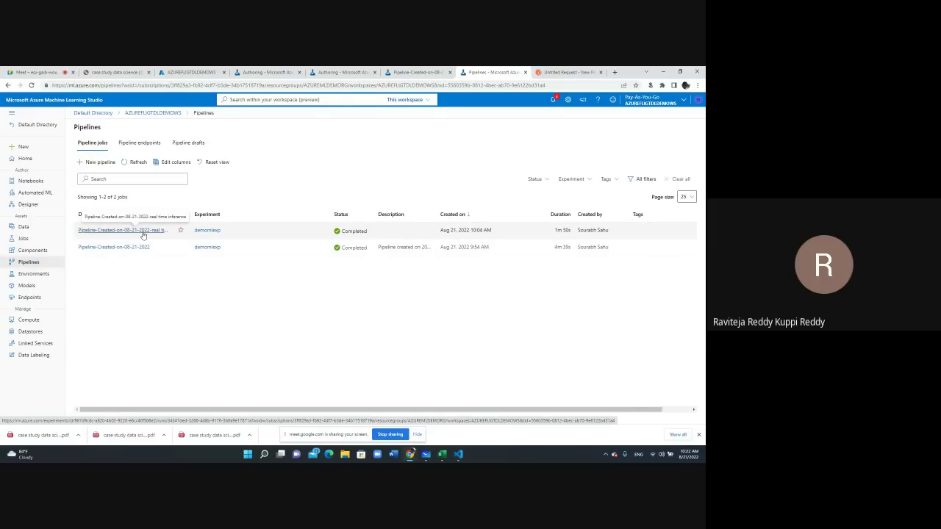
click(143, 233)
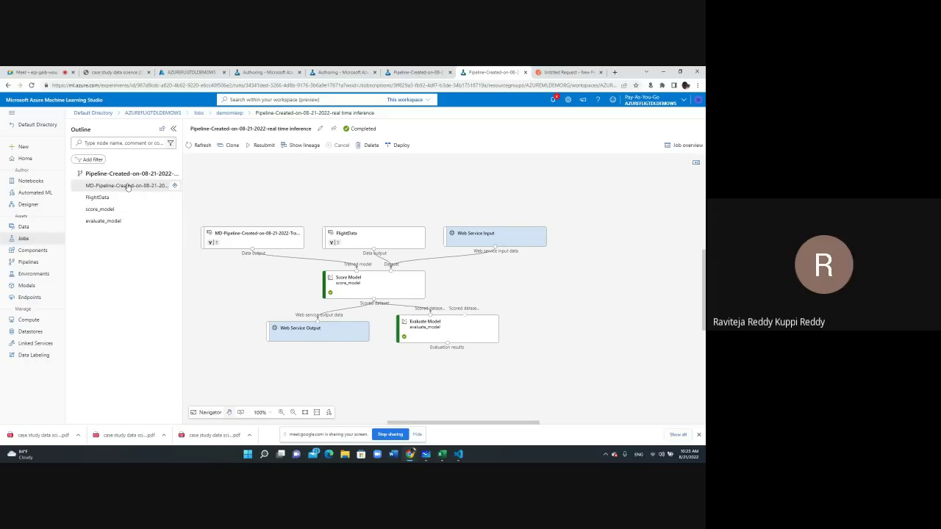
Step: Open the real-time inference pipeline job from the demomlexp experiment in the workspace's jobs
click(23, 228)
click(24, 240)
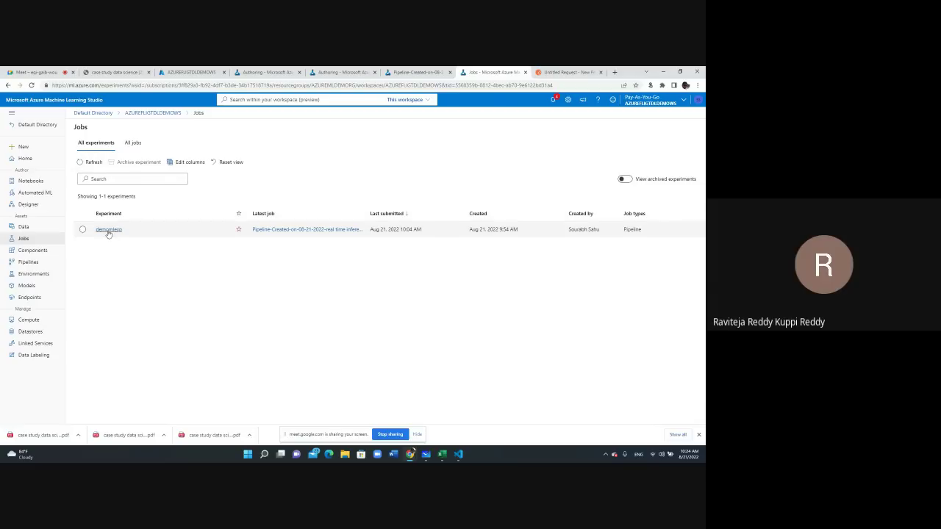
click(83, 231)
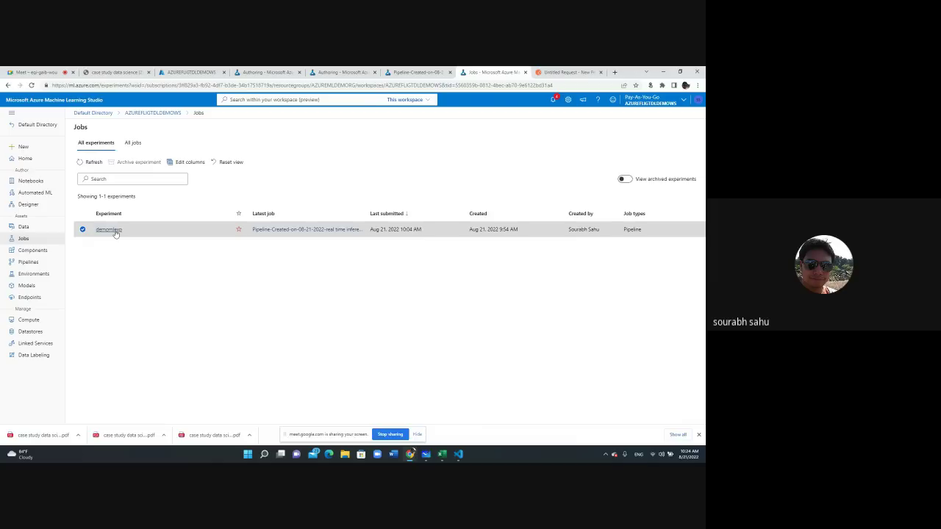
click(117, 230)
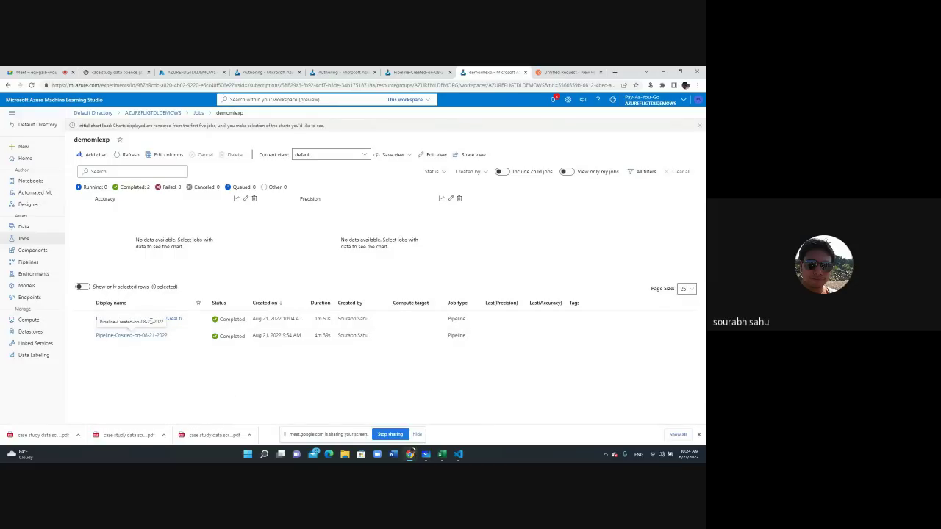
click(161, 319)
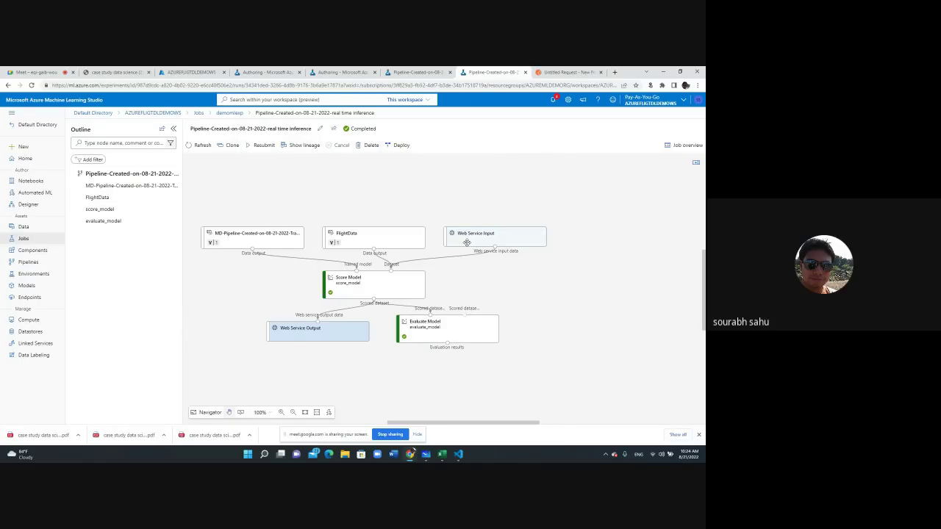
Step: Examine the compute type choices and advanced settings for deploying the job as a new real-time endpoint, and leave without deploying
click(398, 145)
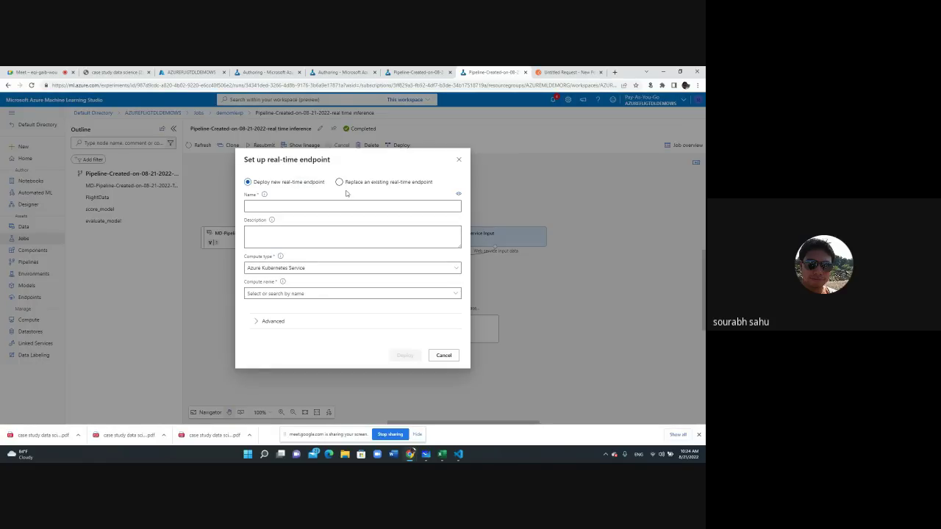
click(359, 269)
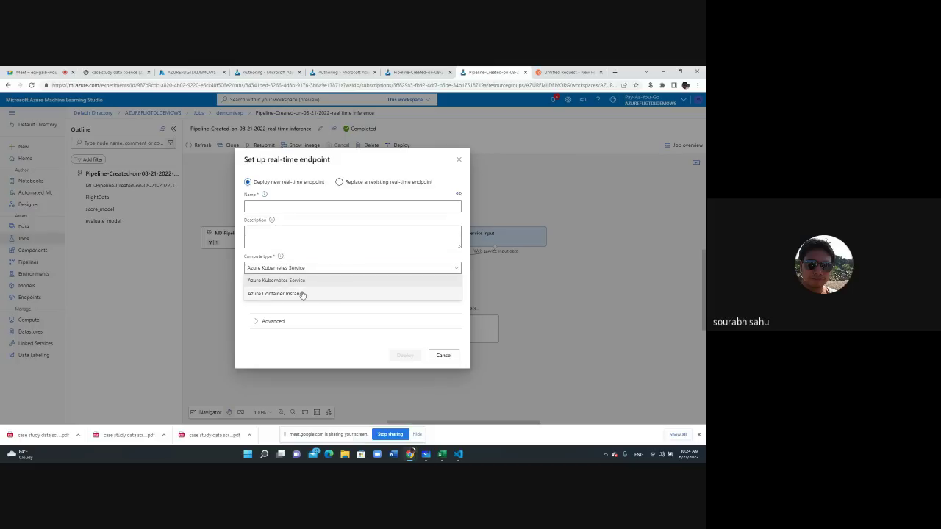
click(298, 285)
click(310, 292)
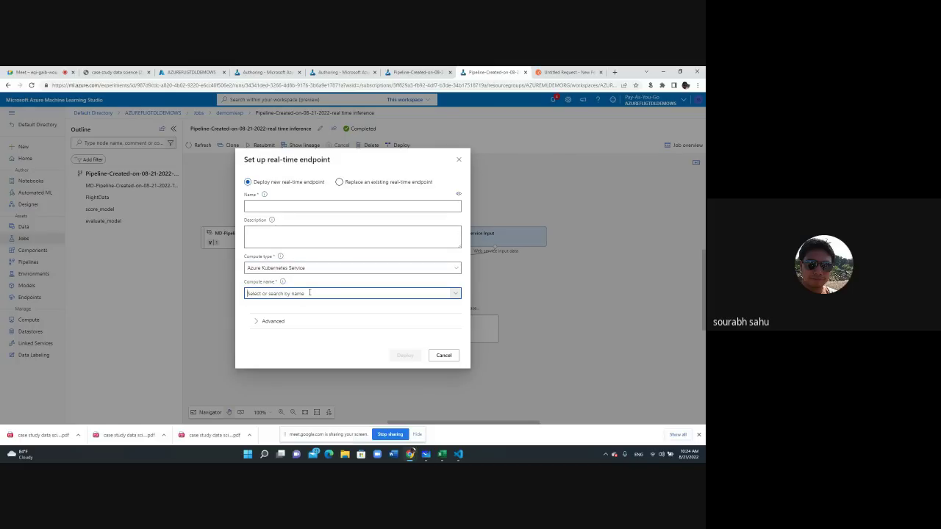
click(261, 321)
scroll(362, 308, down, 4)
scroll(363, 307, up, 5)
click(325, 269)
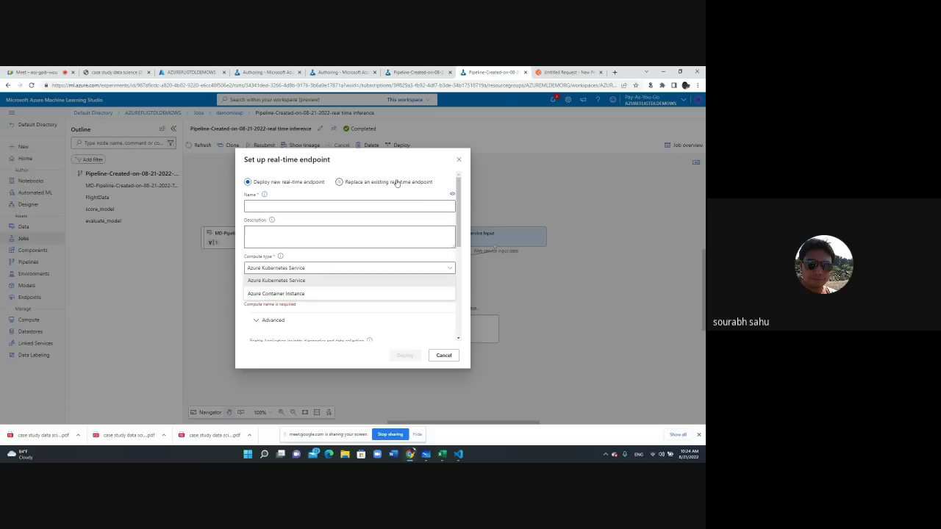
click(444, 355)
click(118, 142)
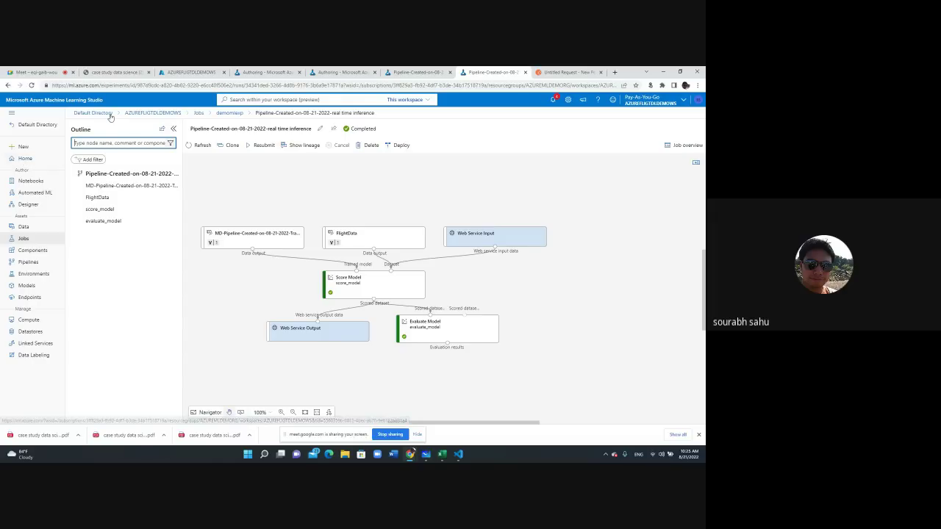
Step: Start a new Kubernetes inference cluster in the East US location with the Standard_A2_v2 virtual machine size
click(28, 321)
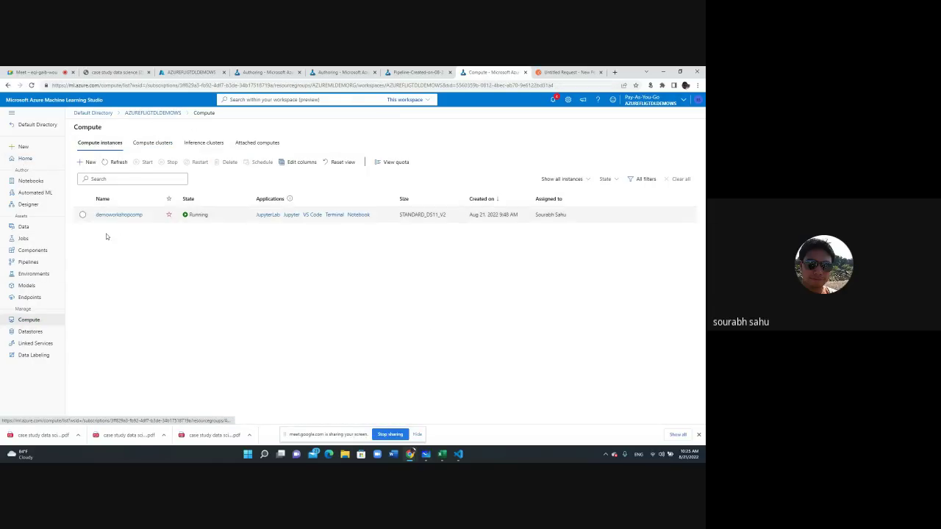
click(193, 149)
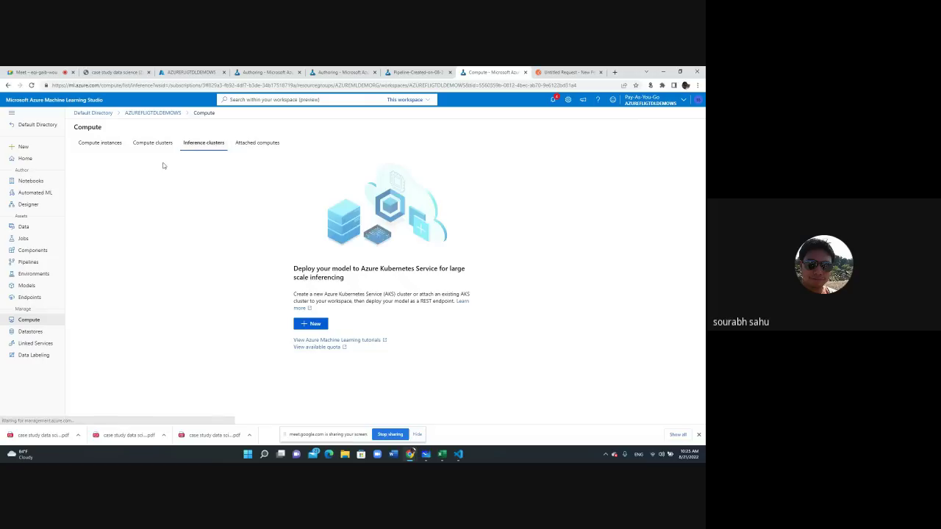
click(311, 323)
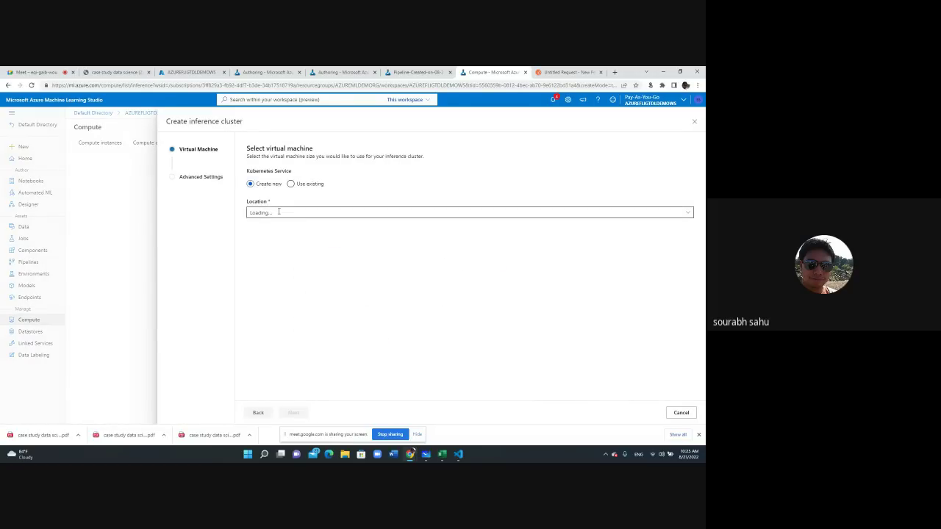
click(280, 213)
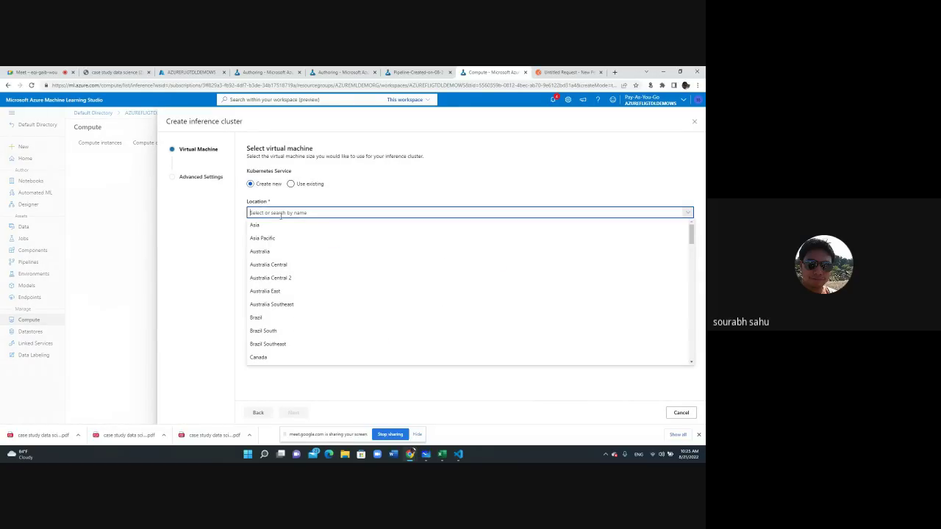
text(eas)
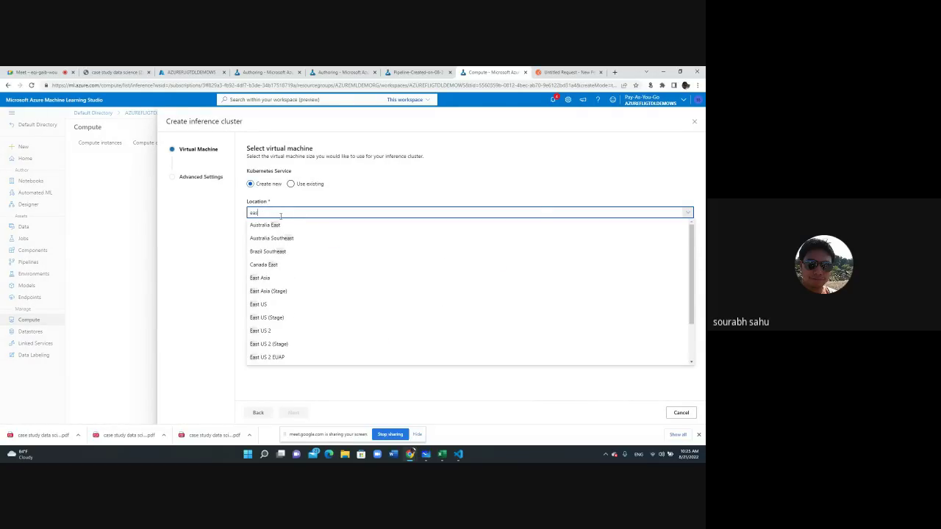
click(272, 305)
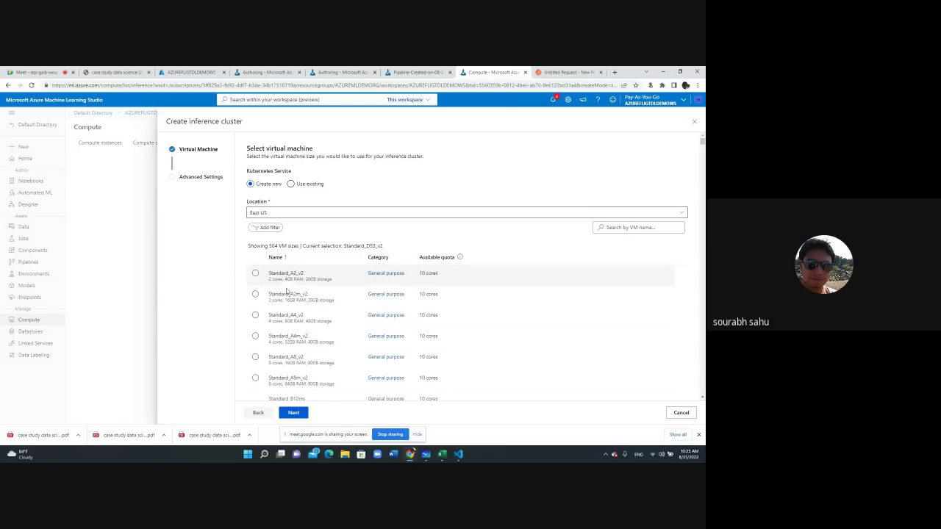
click(256, 274)
click(294, 413)
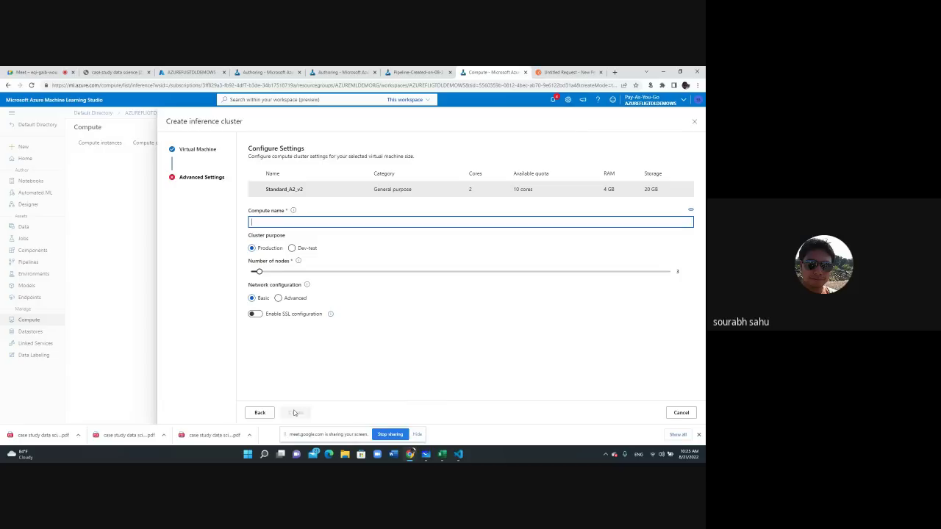
Step: Create the inference cluster as demofl with the Dev-test purpose, and check its details page
text(demoff)
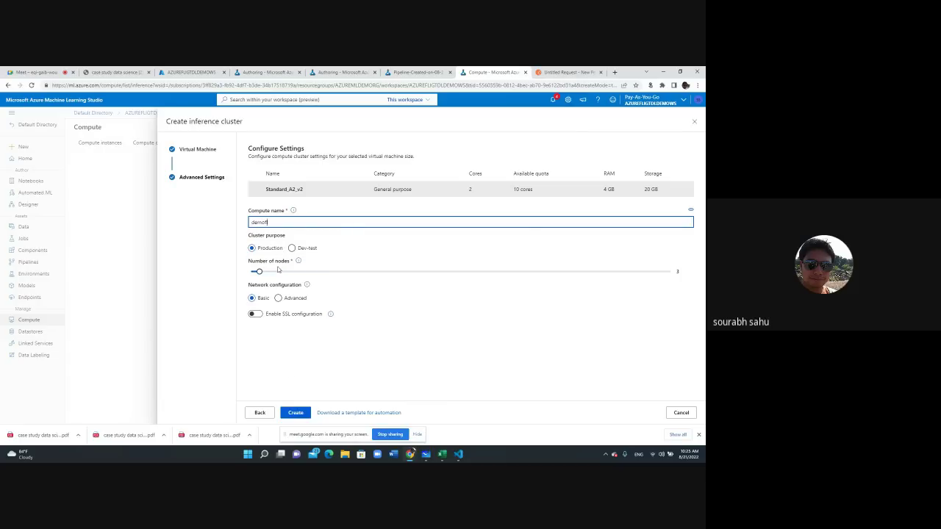
click(294, 250)
click(294, 413)
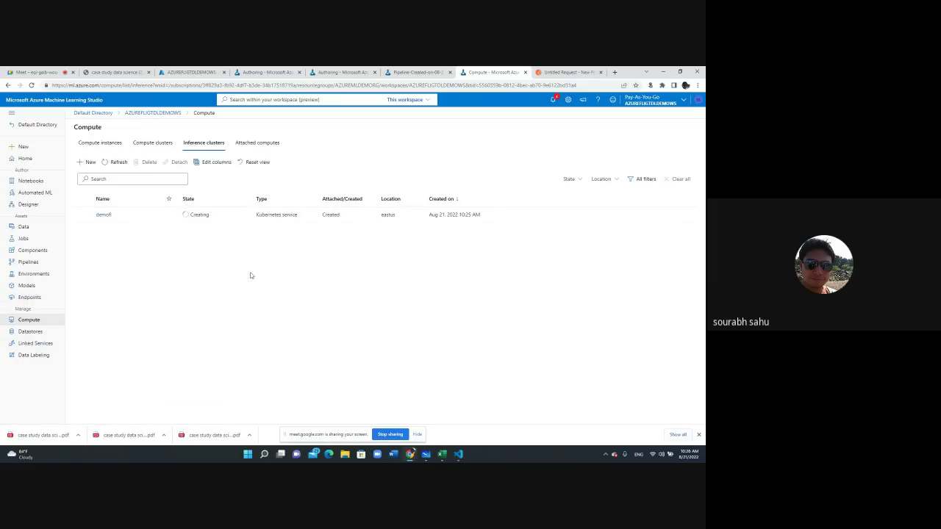
click(104, 216)
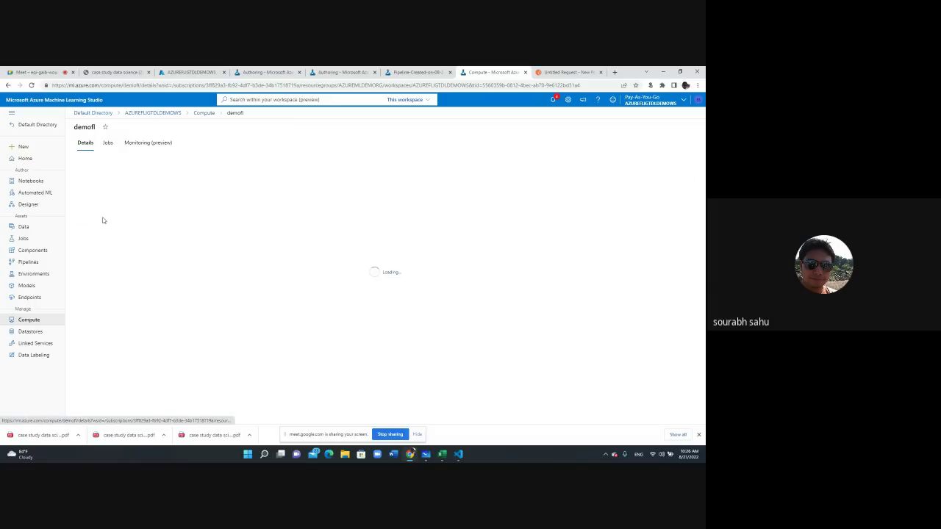
click(205, 114)
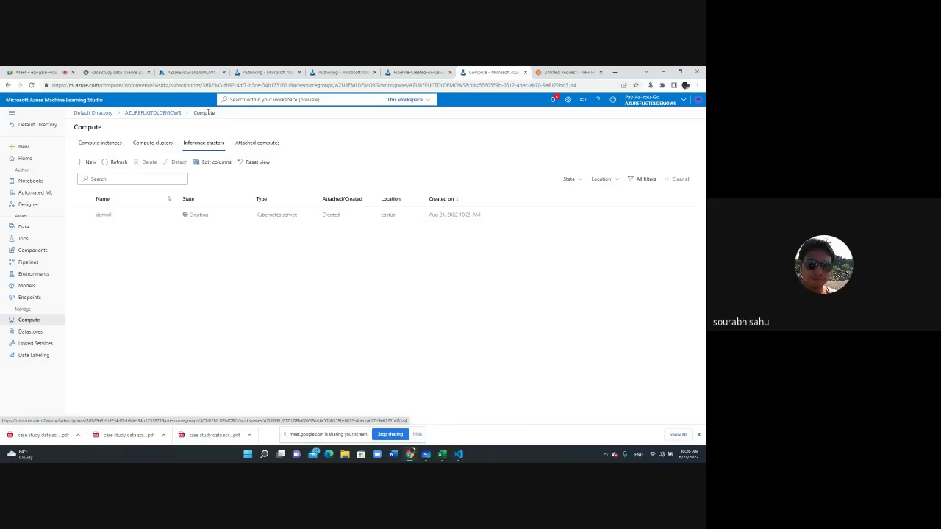
Step: Try to deploy the real-time inference pipeline job as a new endpoint named testfl on Azure Kubernetes Service
click(28, 262)
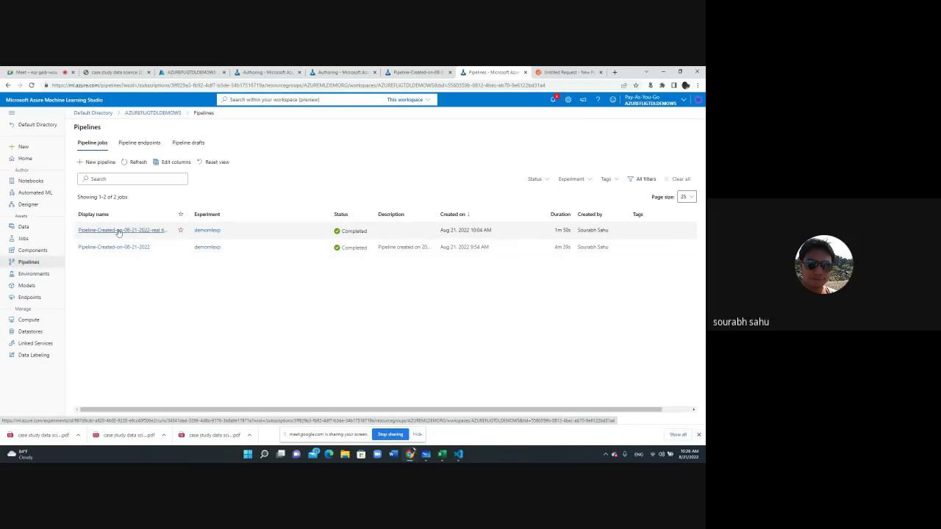
click(117, 231)
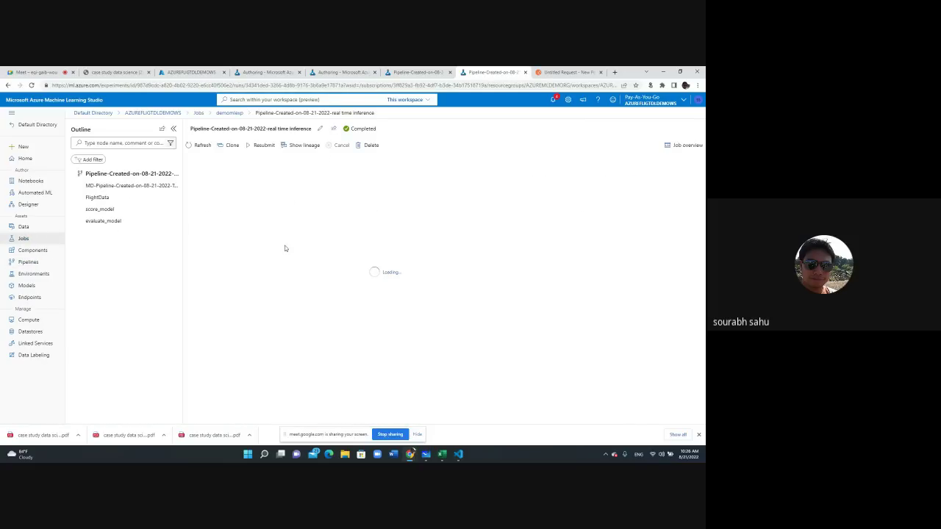
click(401, 146)
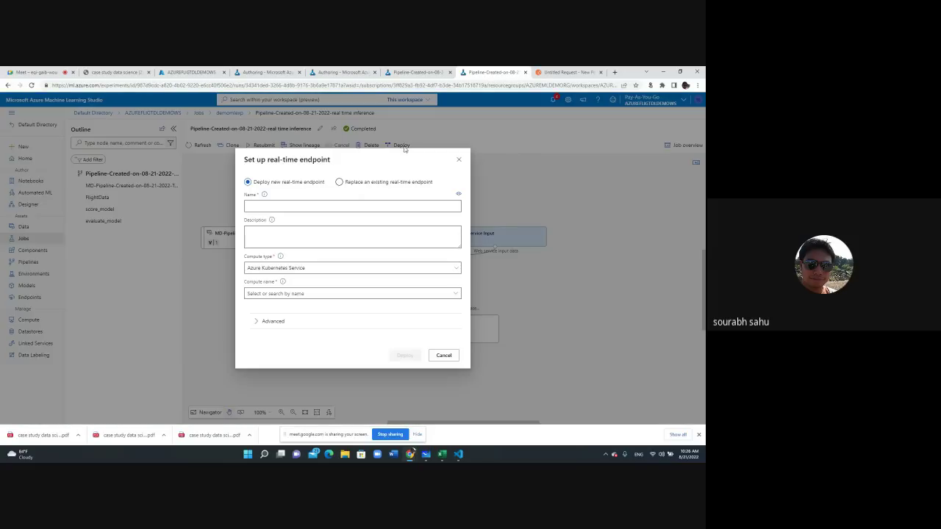
click(324, 205)
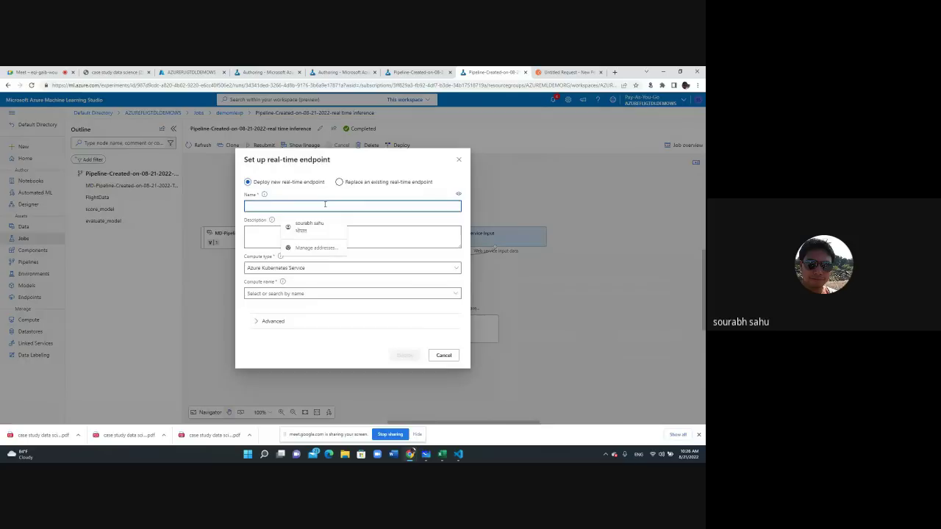
click(353, 197)
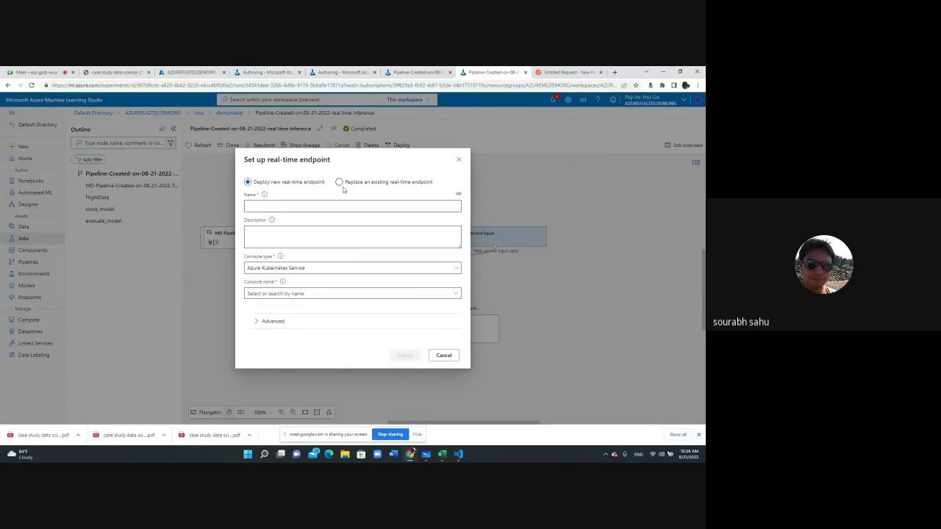
click(343, 183)
click(298, 183)
click(292, 205)
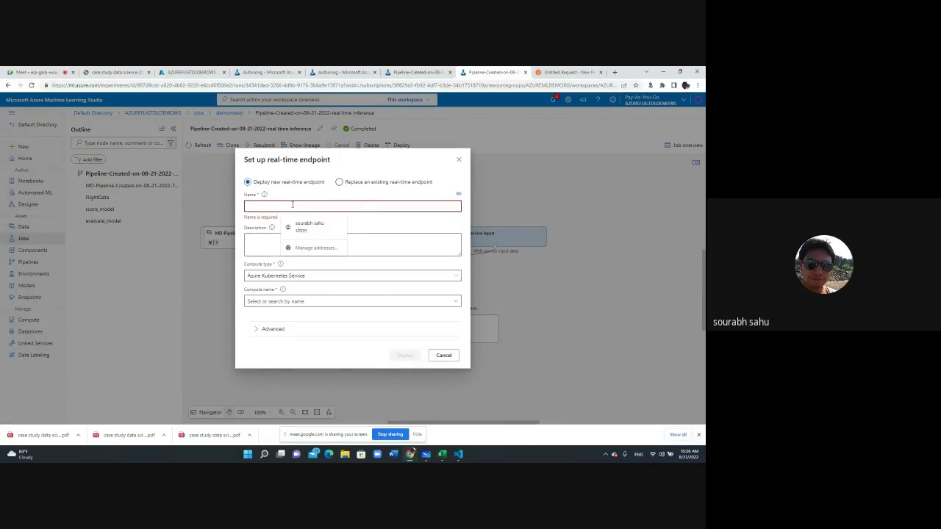
text(test)
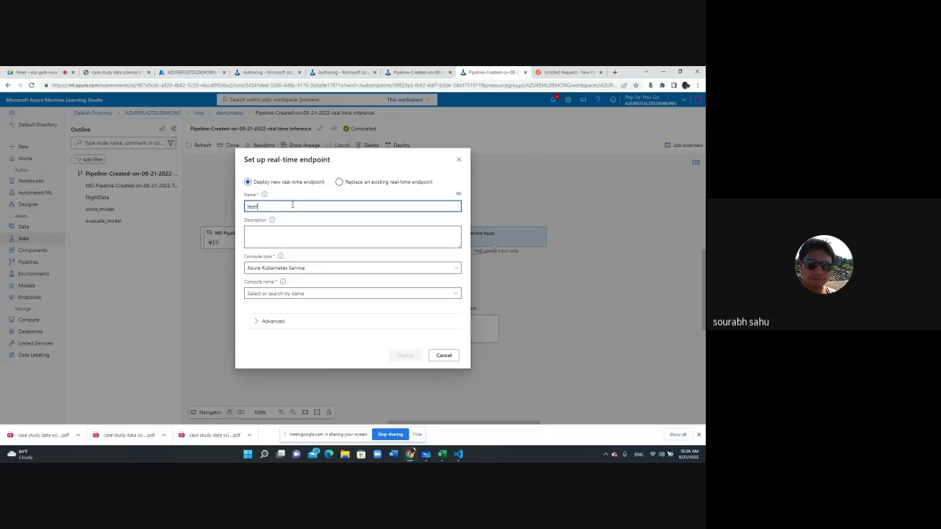
text(fl)
click(455, 294)
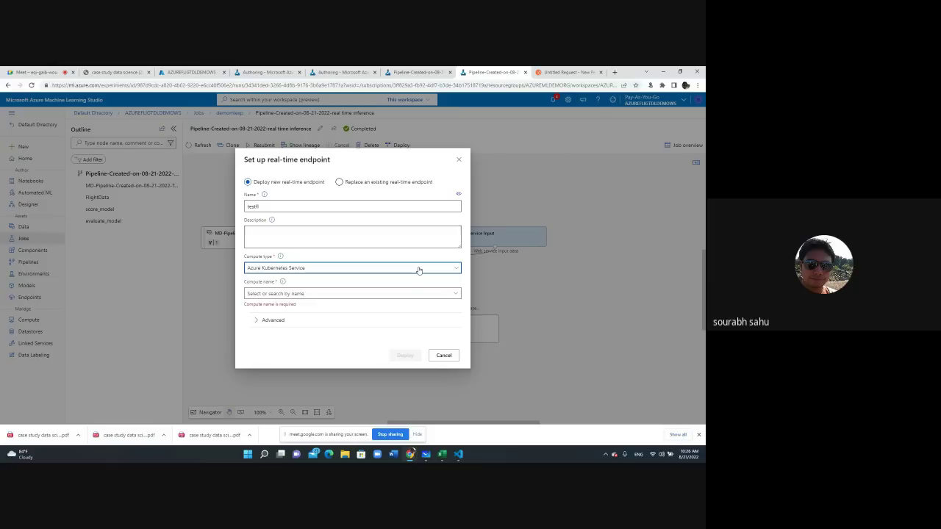
click(442, 355)
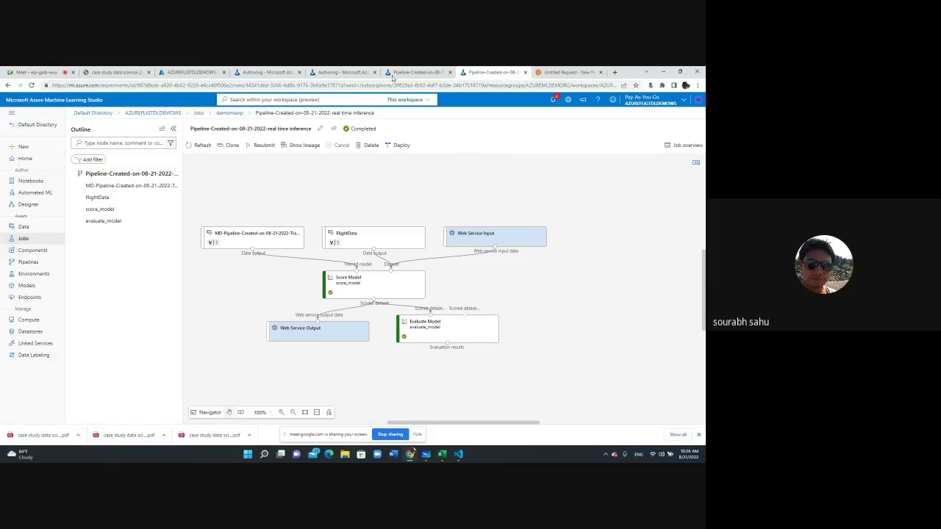
Step: Check the creation state of the demofl inference cluster from the other open workspace page
click(405, 72)
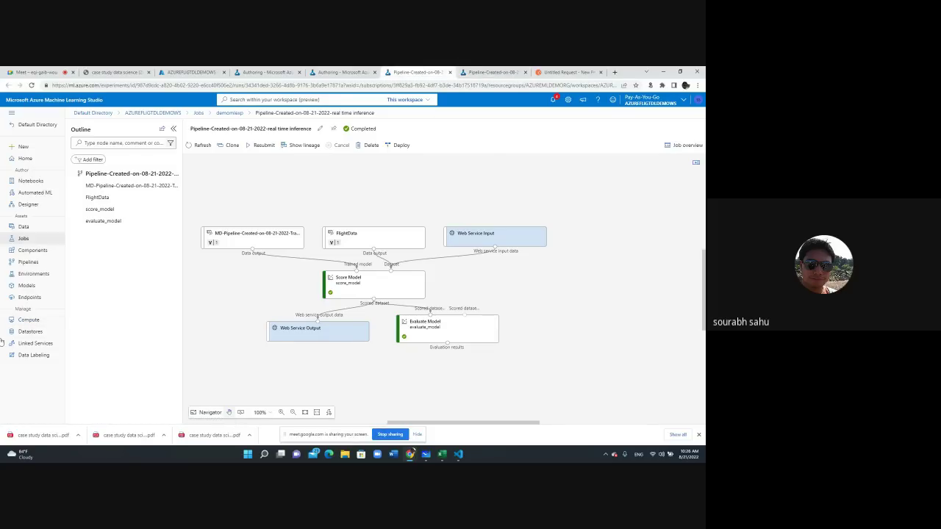
click(31, 319)
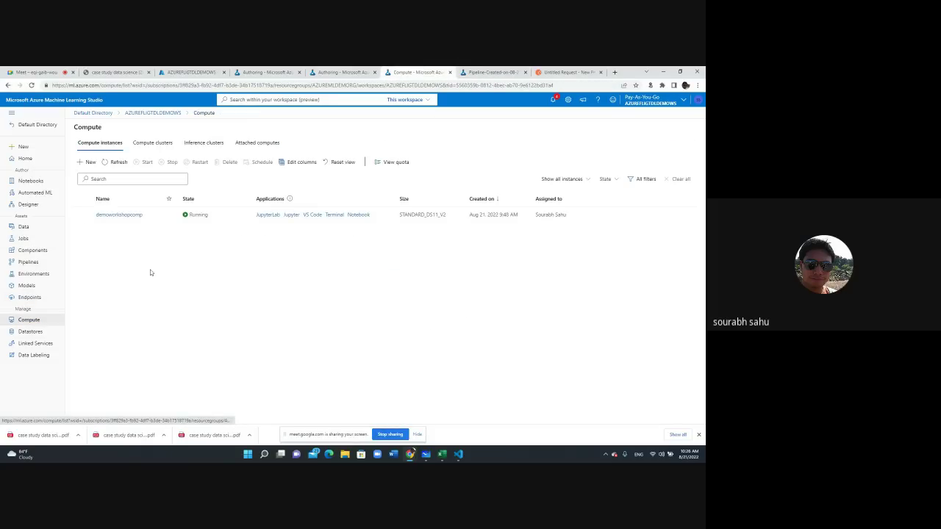
click(200, 142)
click(204, 218)
double_click(204, 218)
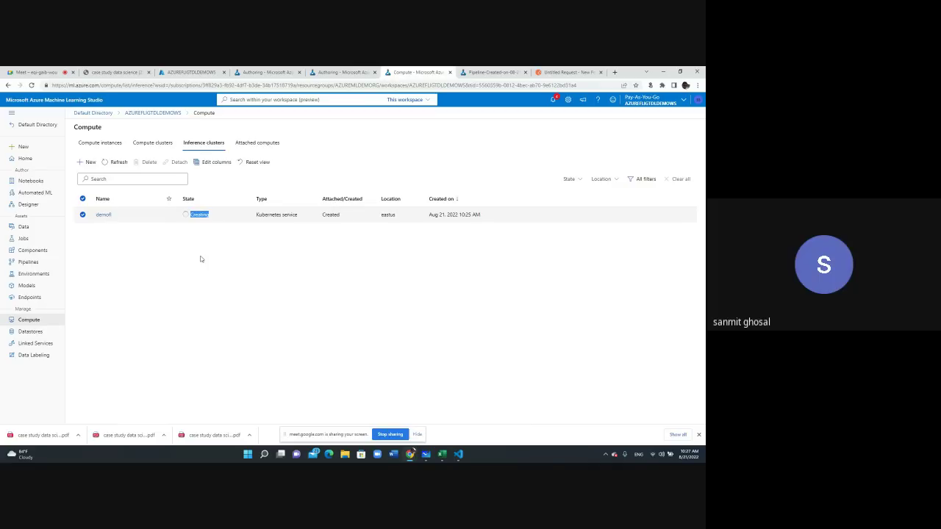
click(34, 71)
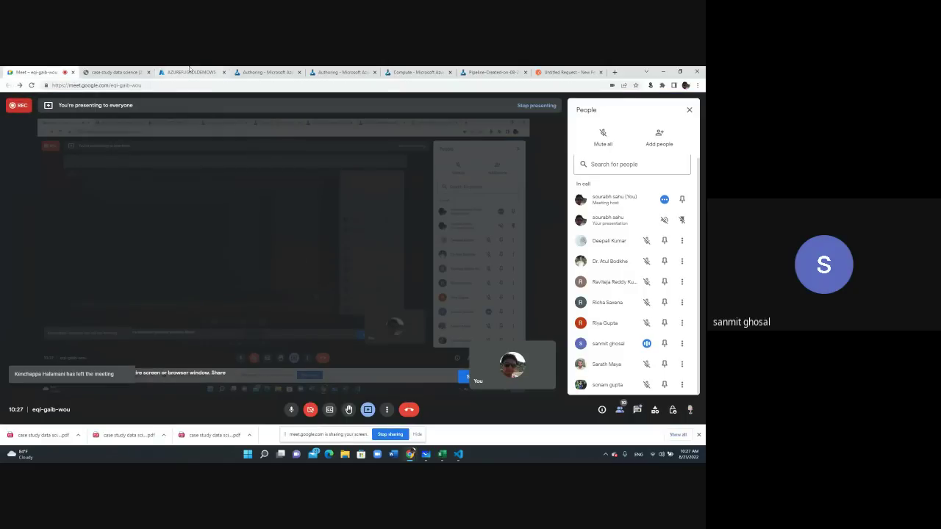
click(494, 71)
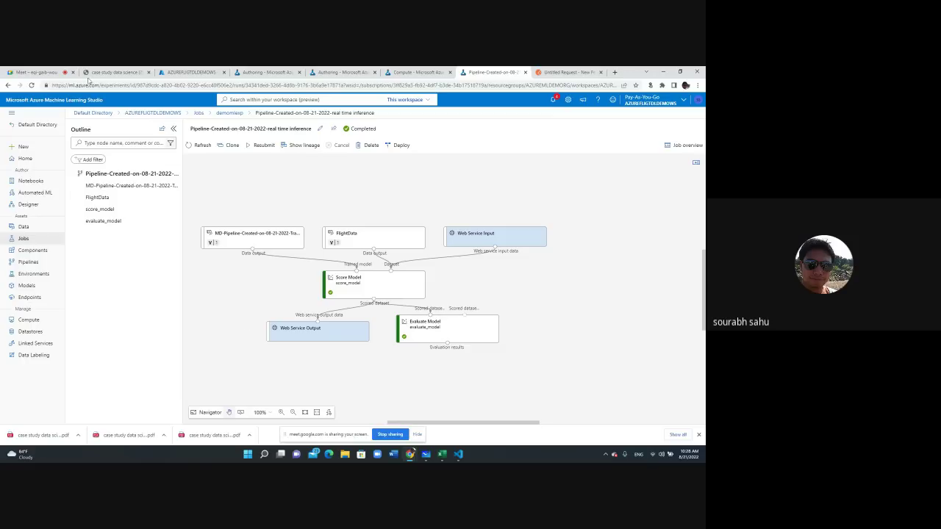
click(32, 71)
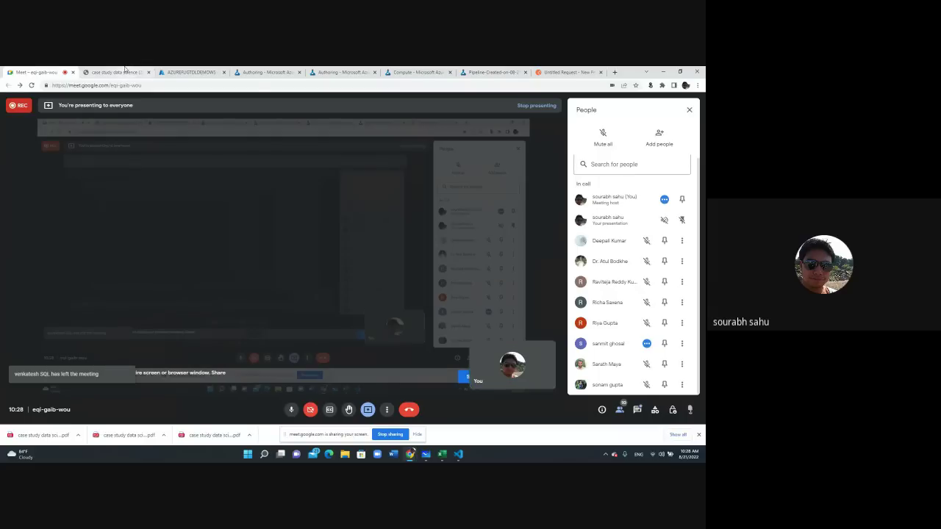
Step: Reload the workspace's inference clusters list and check the creation state of the demofl cluster
click(114, 72)
click(204, 71)
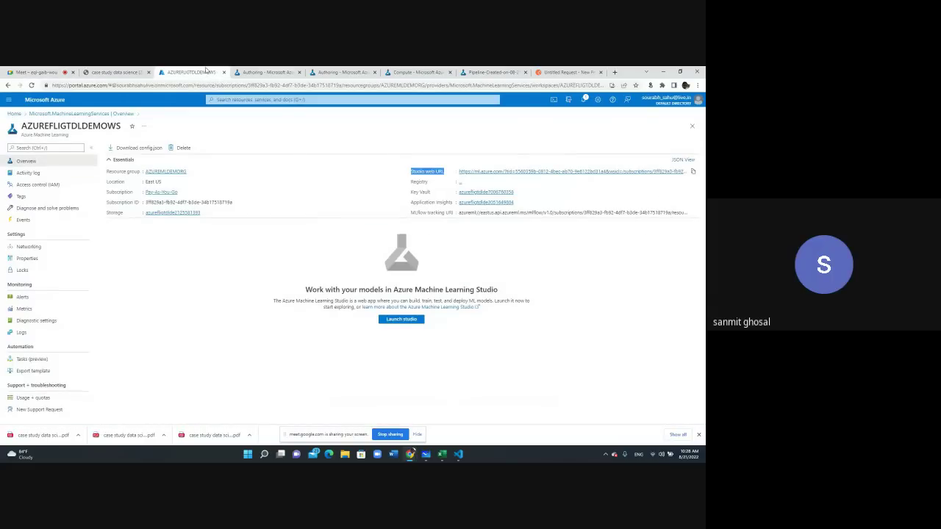
click(270, 73)
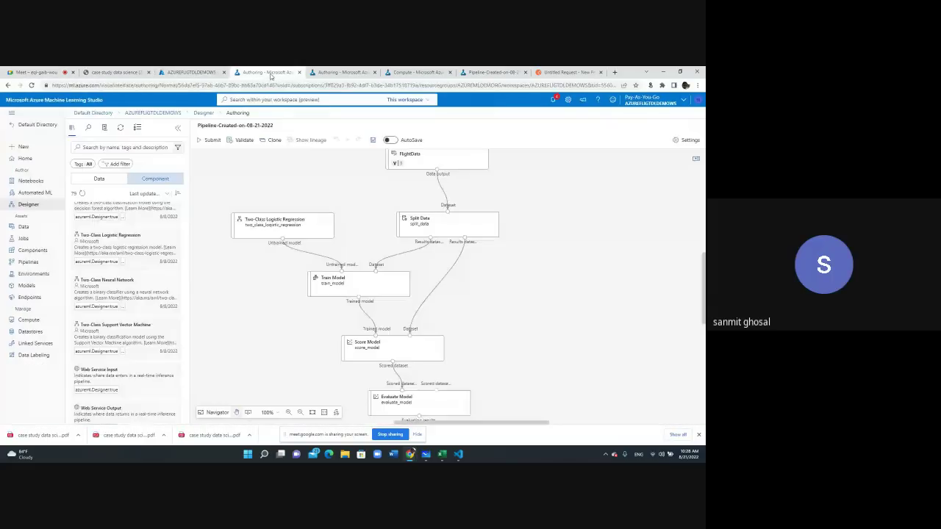
click(335, 73)
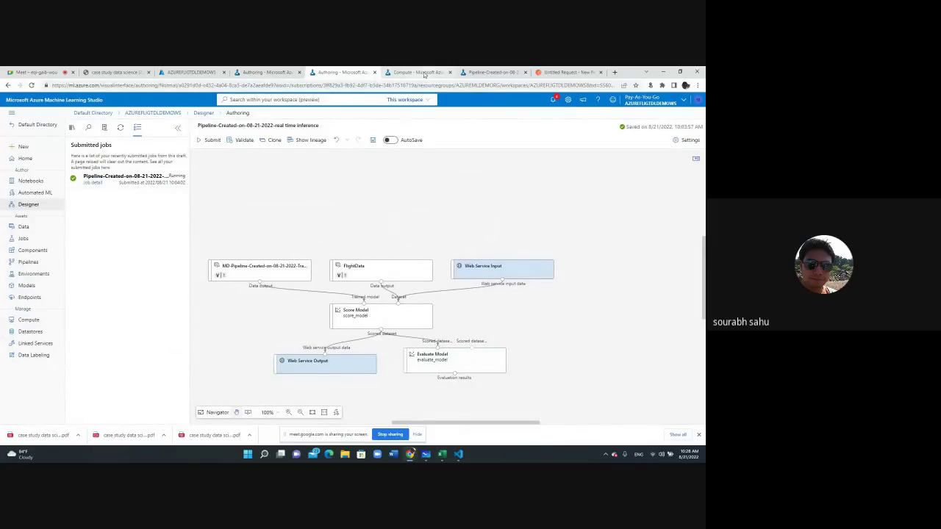
click(417, 72)
click(212, 224)
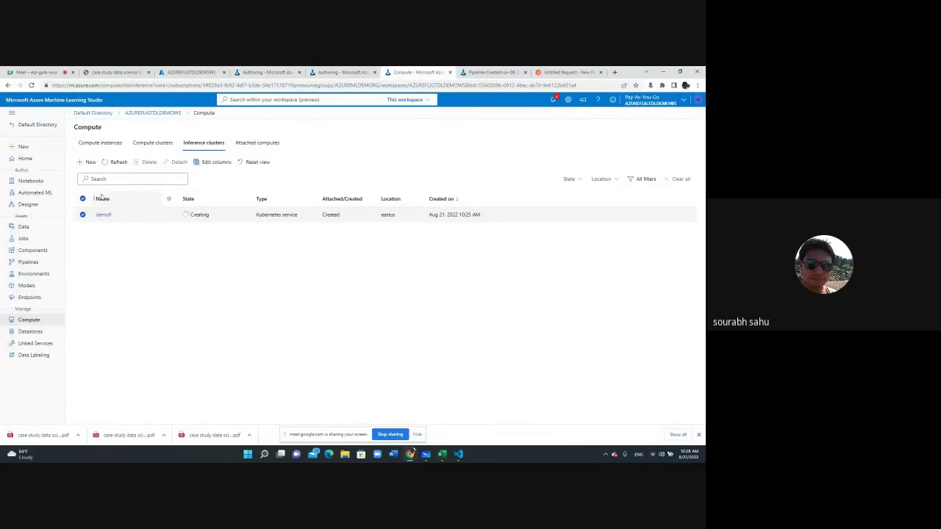
click(114, 163)
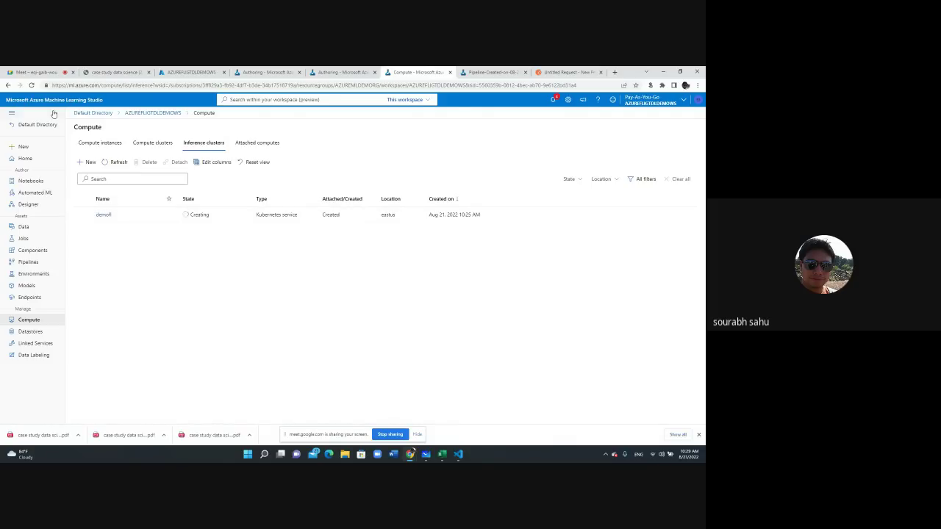
click(31, 85)
double_click(202, 217)
click(193, 235)
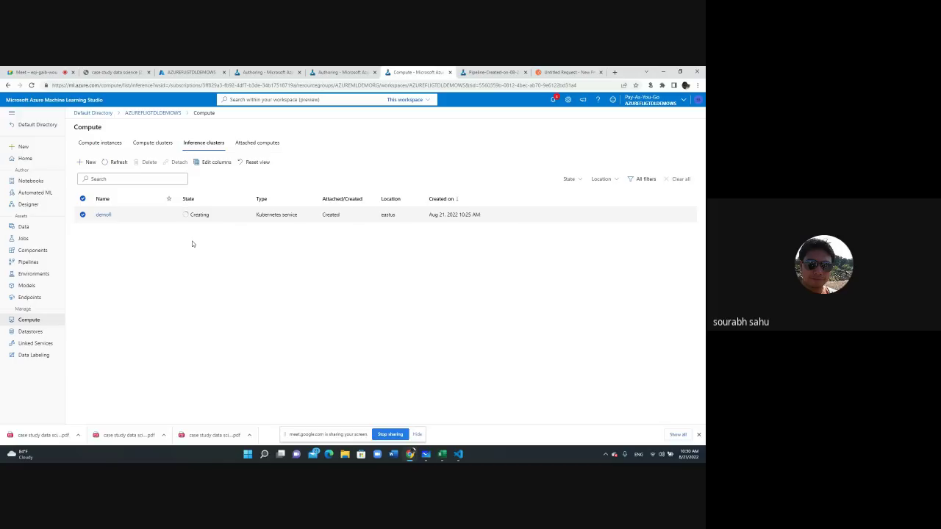
click(31, 85)
Step: Open the details of the epdemoflightt real-time endpoint and check its deployment state and REST endpoint
click(351, 74)
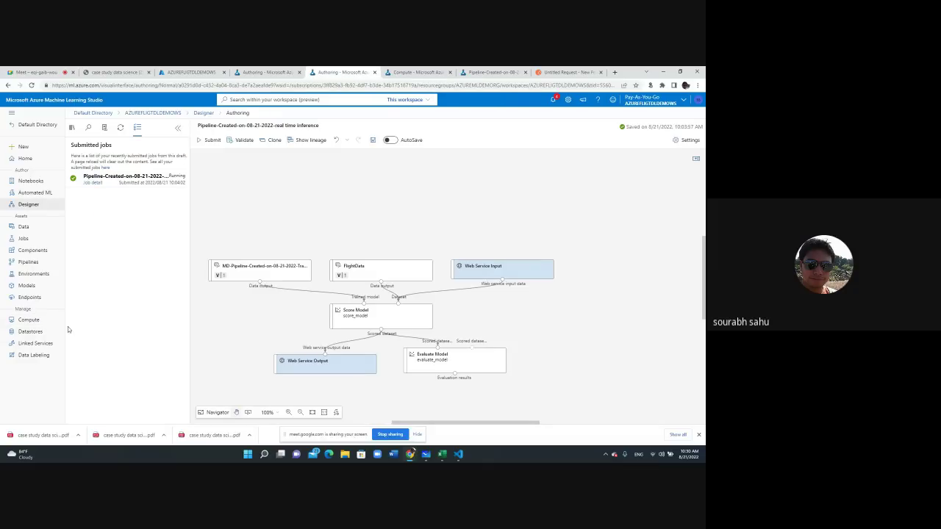
click(30, 297)
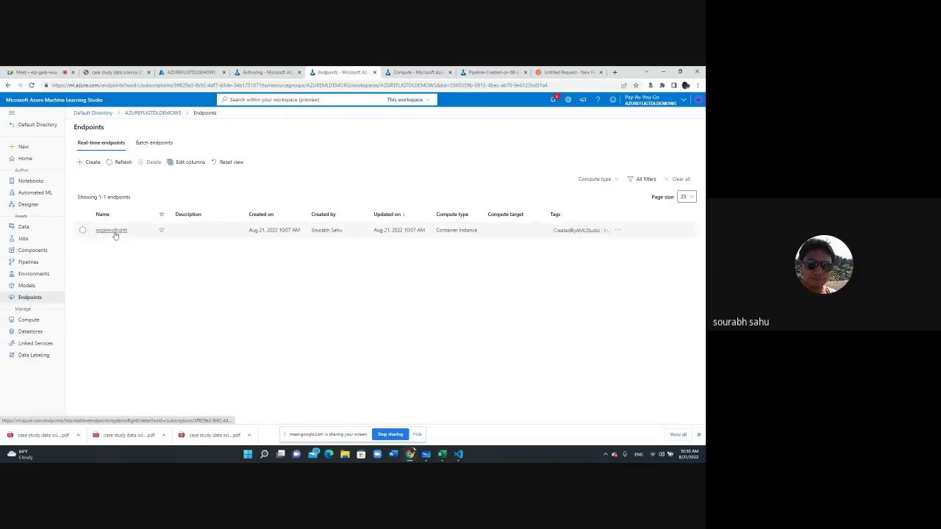
click(113, 232)
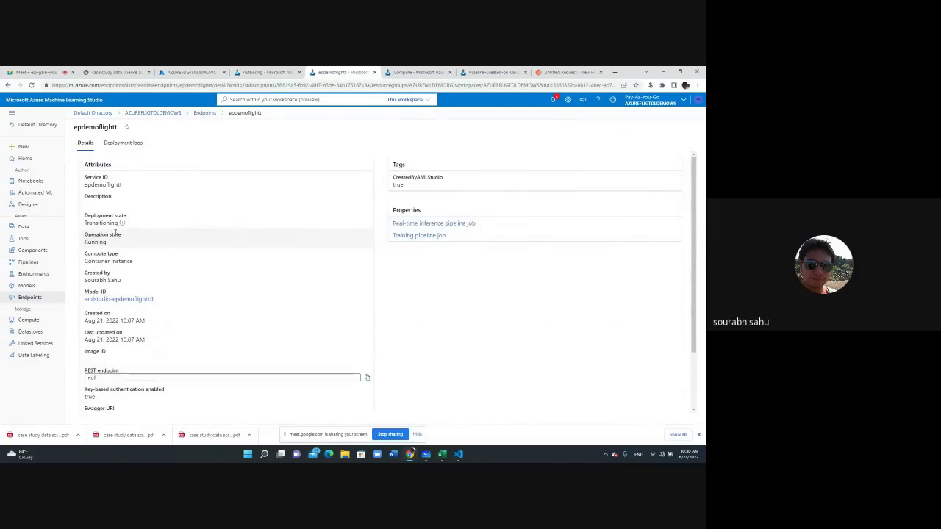
double_click(94, 222)
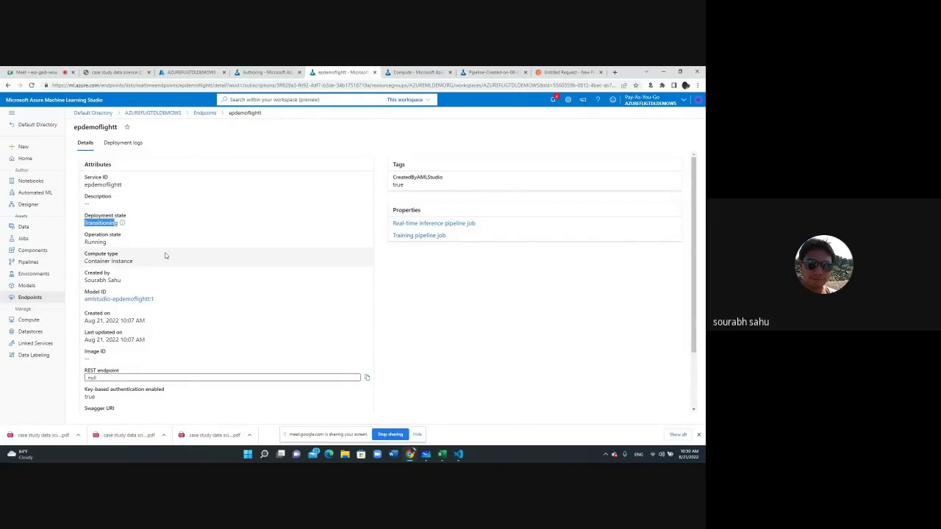
click(421, 325)
scroll(147, 301, down, 1)
scroll(121, 315, up, 1)
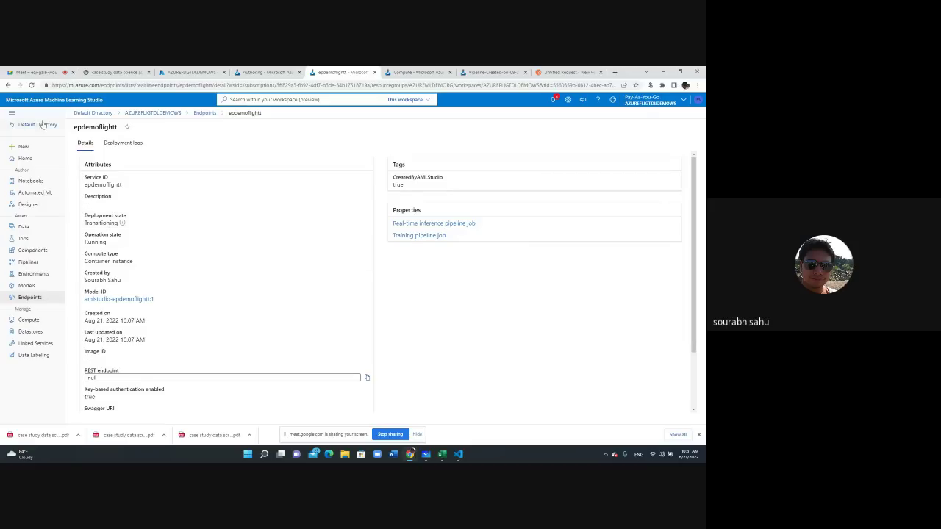
double_click(110, 223)
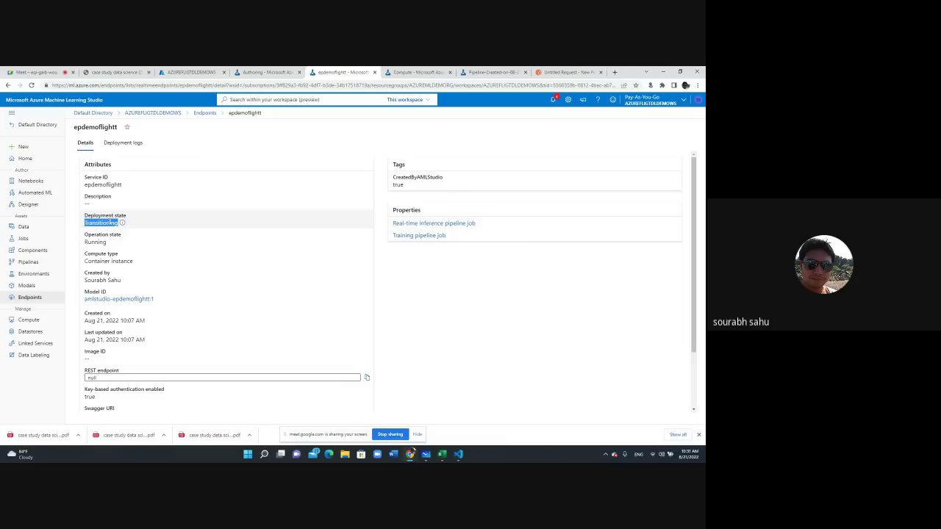
Step: Return to the inference clusters list and recheck the state of demofl
click(30, 72)
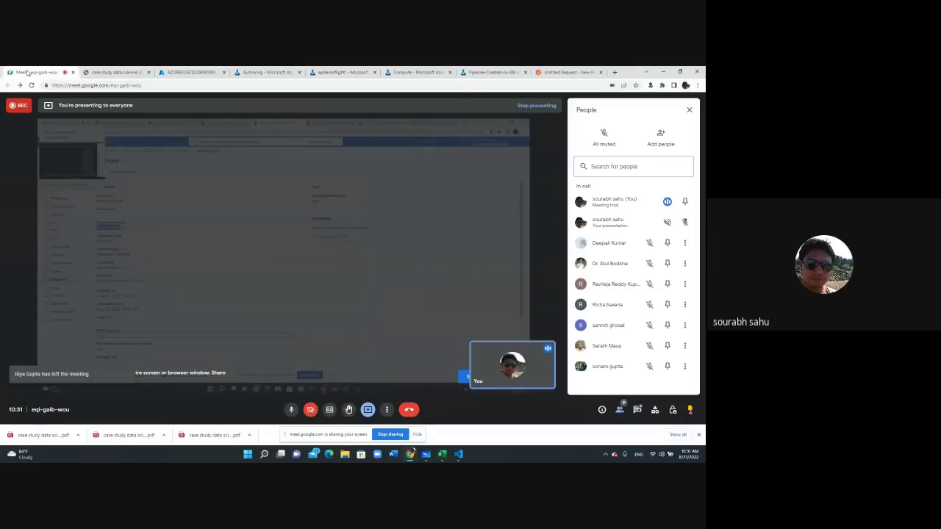
click(411, 72)
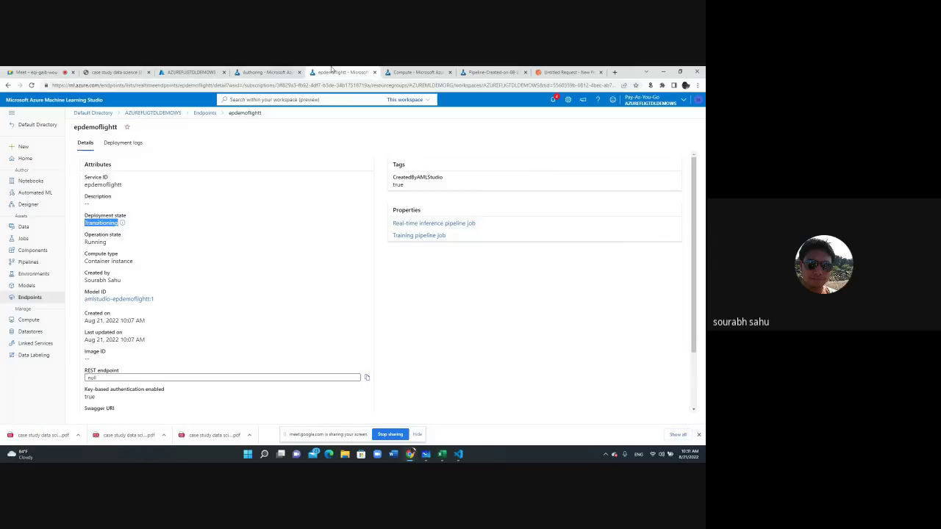
click(489, 72)
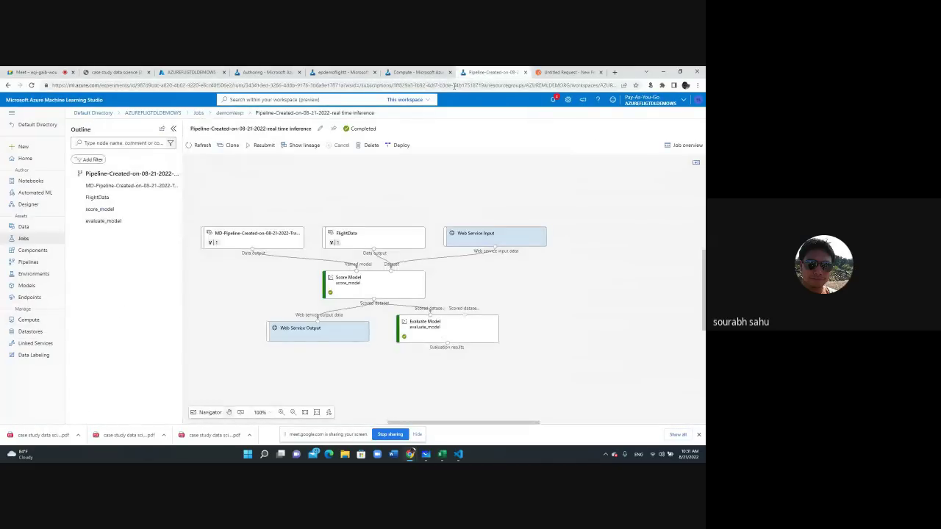
click(415, 72)
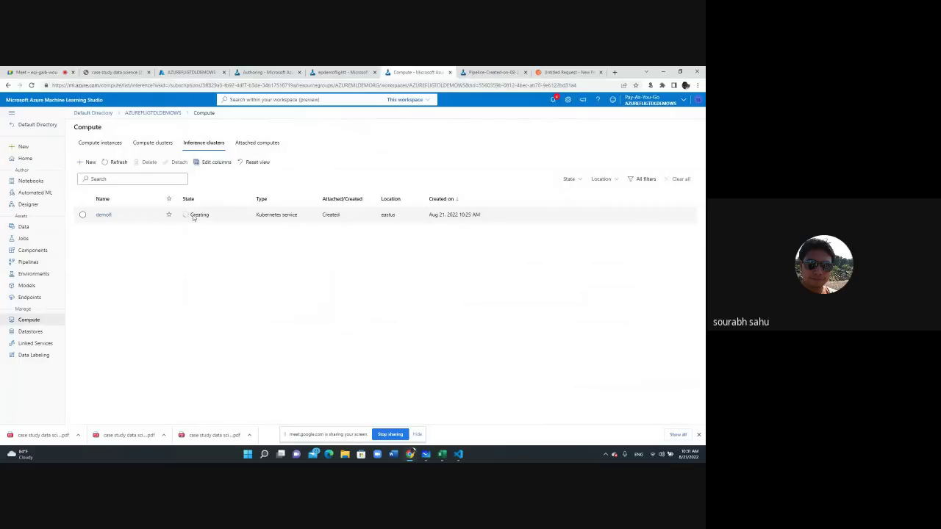
Step: Reload the epdemoflightt endpoint's details page and recheck its deployment state and REST endpoint address
click(340, 72)
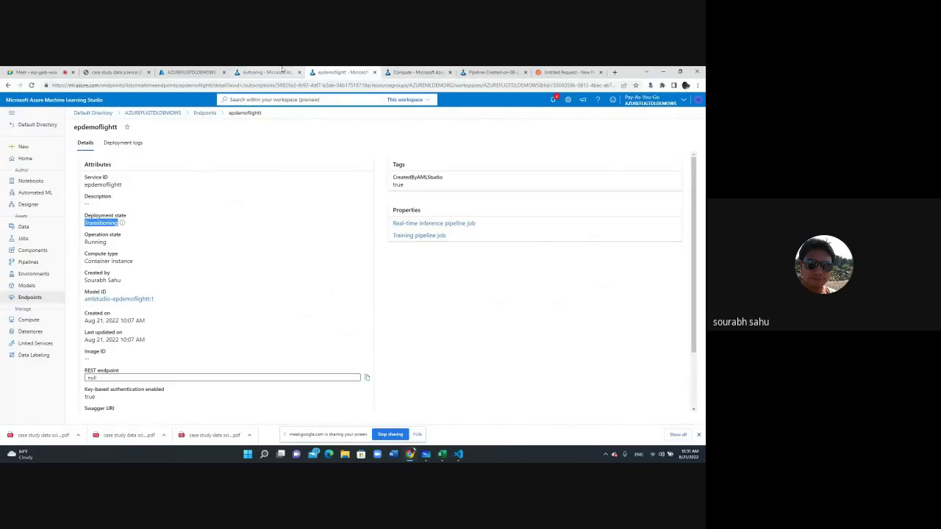
click(191, 193)
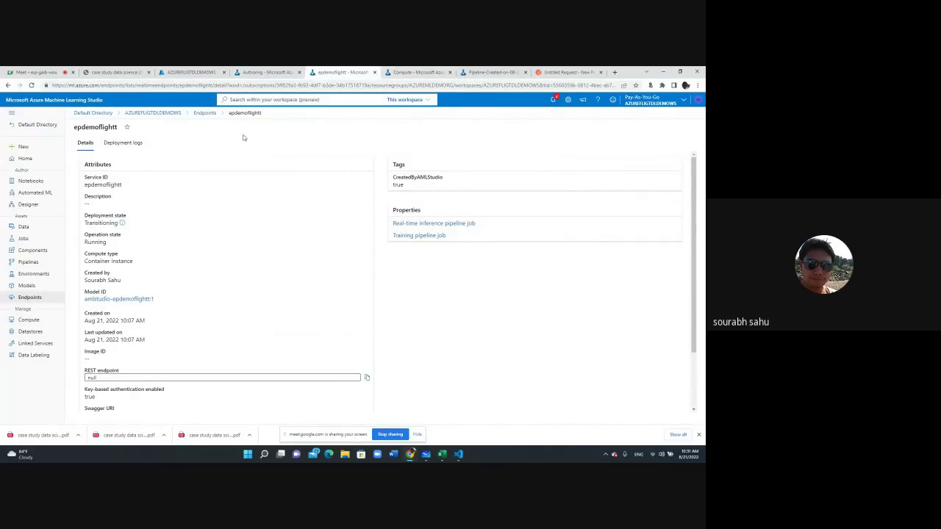
click(31, 85)
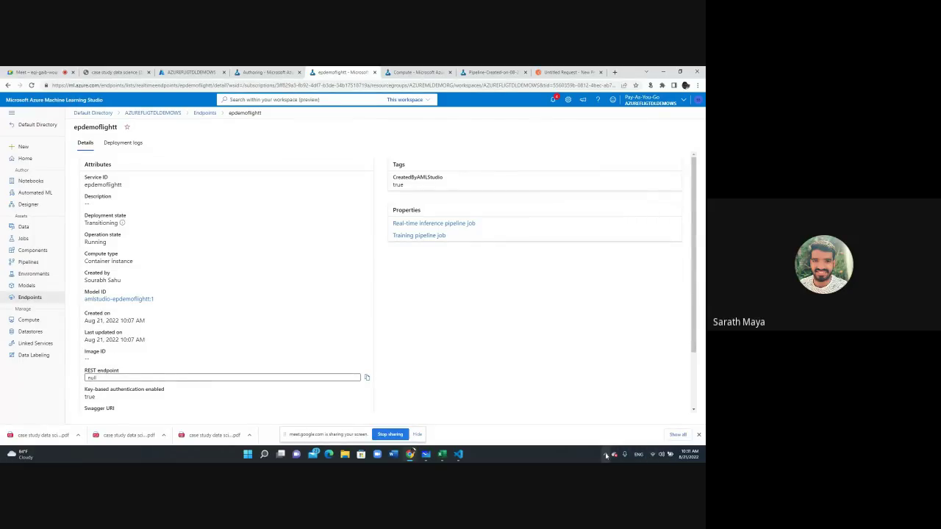
click(660, 455)
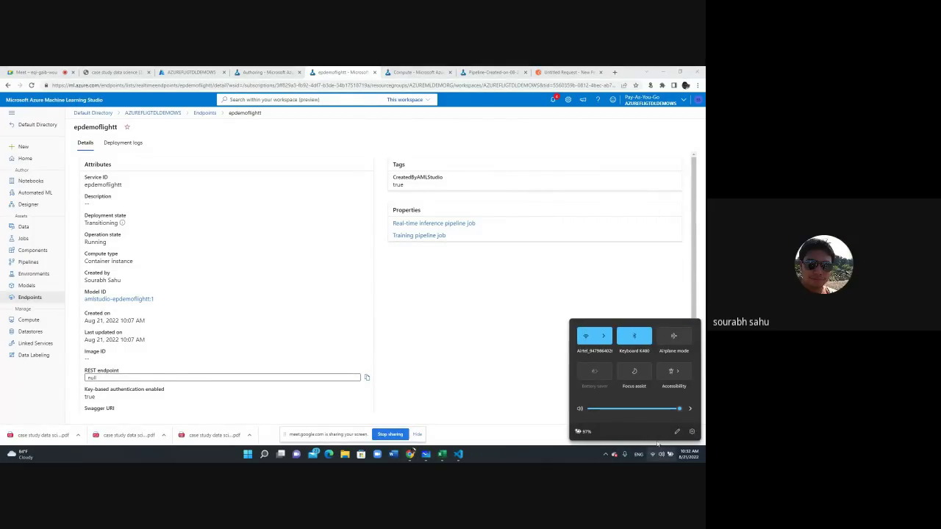
click(464, 332)
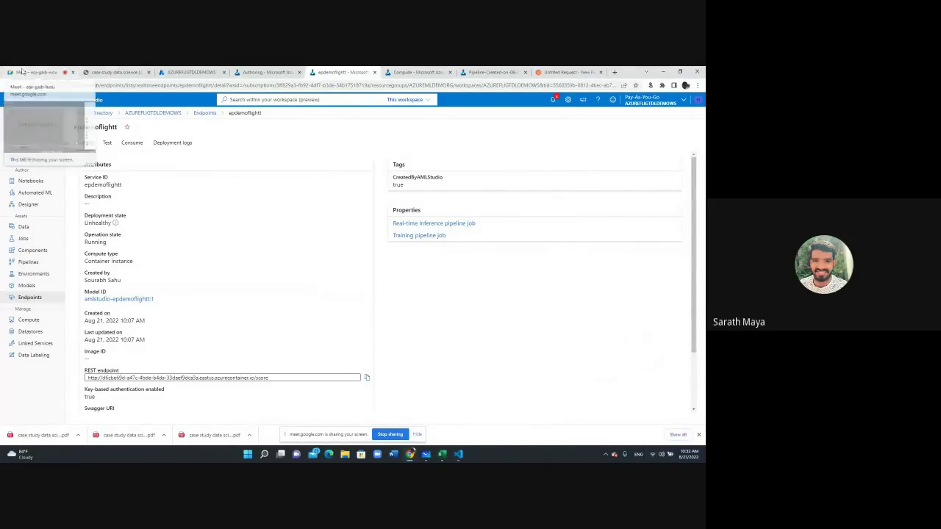
click(22, 71)
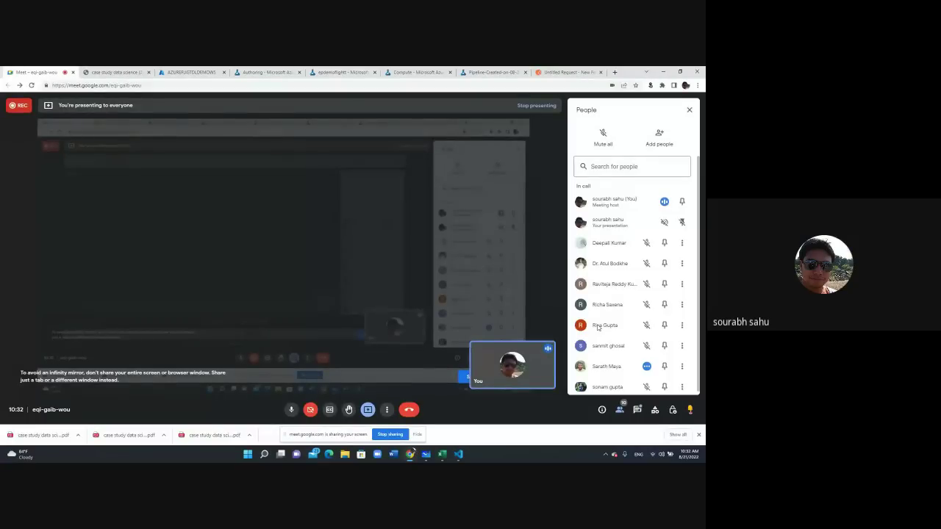
click(566, 72)
click(507, 71)
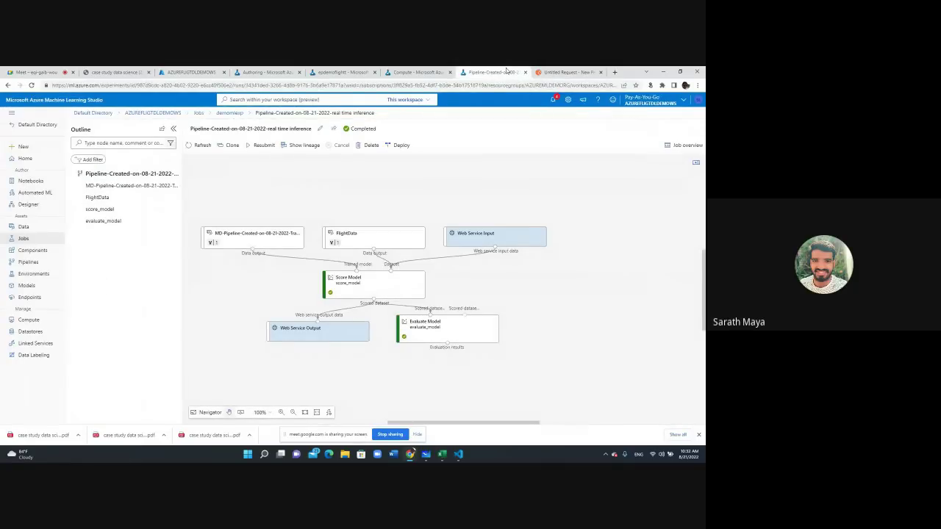